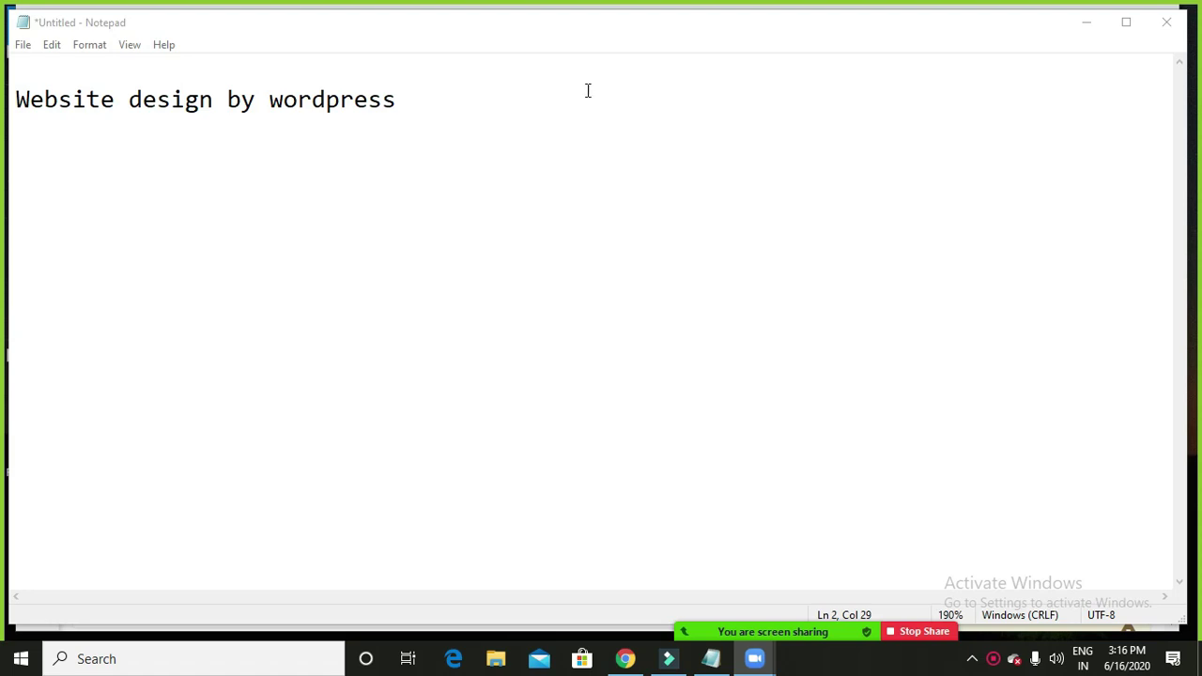
# Minimize Notepad and load krishna.thenaturehealth.in in a new Chrome tab.
pyautogui.click(1086, 23)
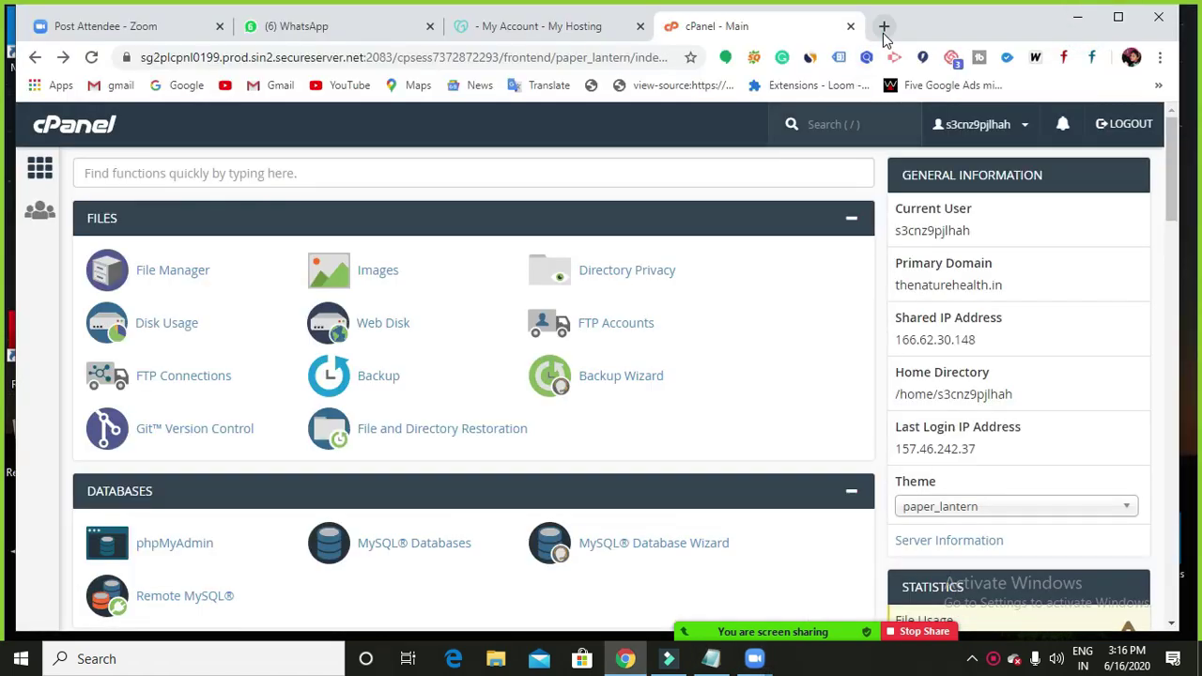
pyautogui.click(883, 28)
pyautogui.click(633, 59)
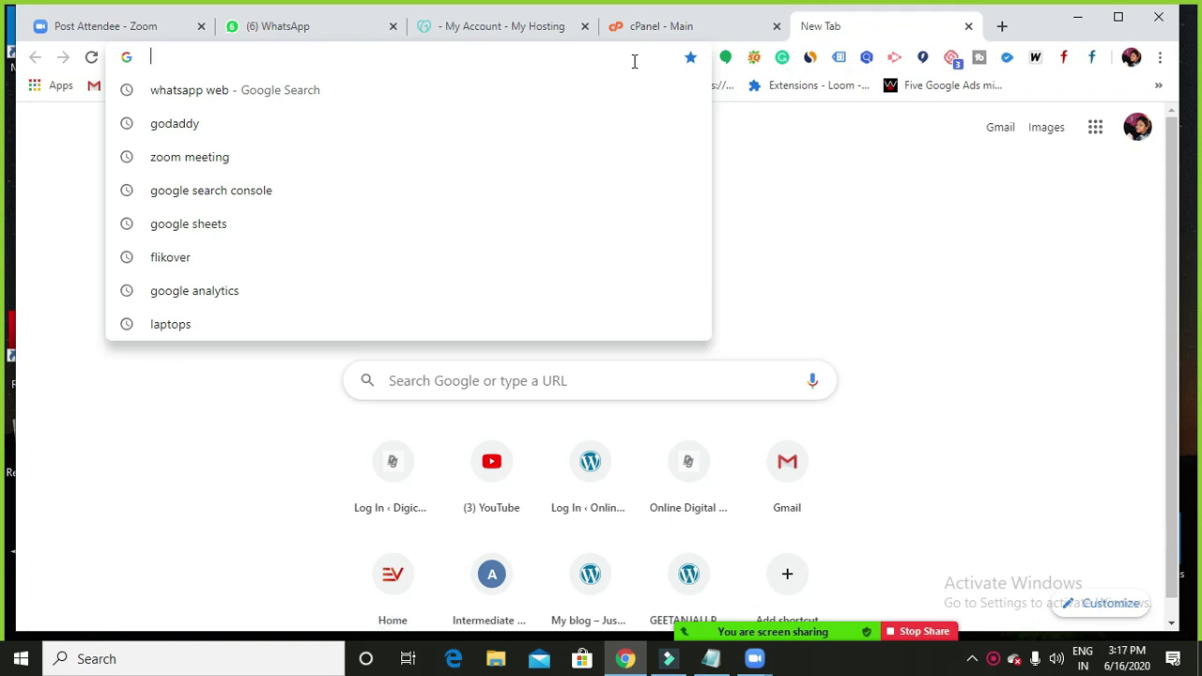
pyautogui.write('kri')
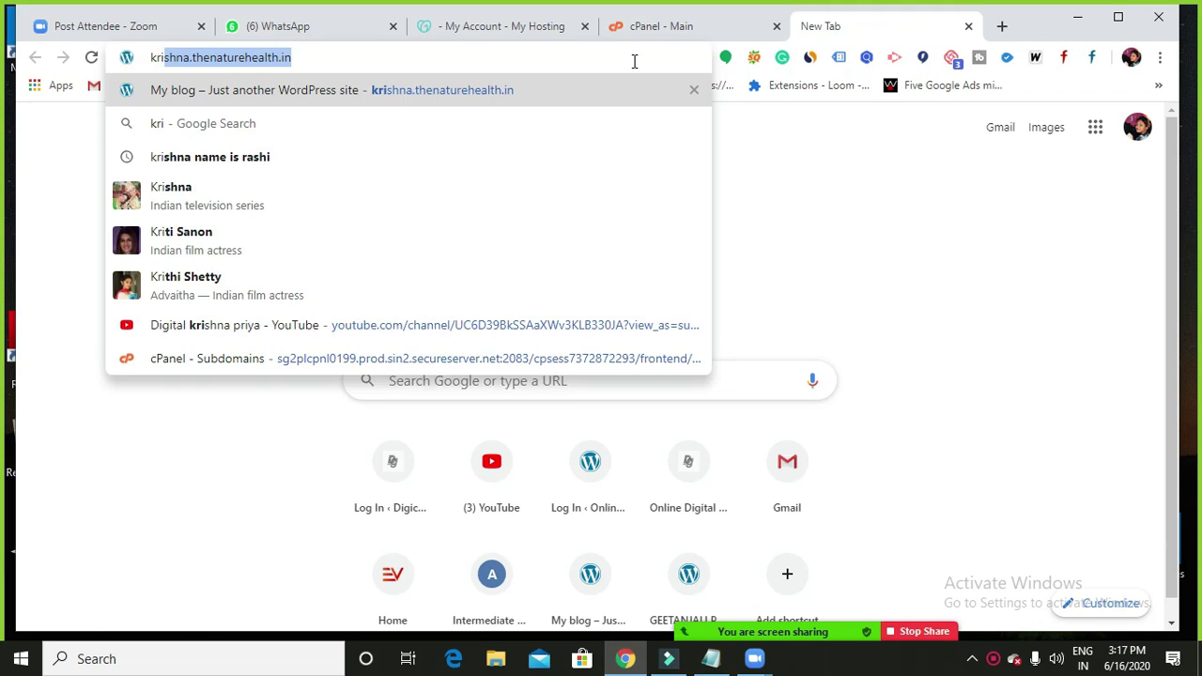
pyautogui.press('Return')
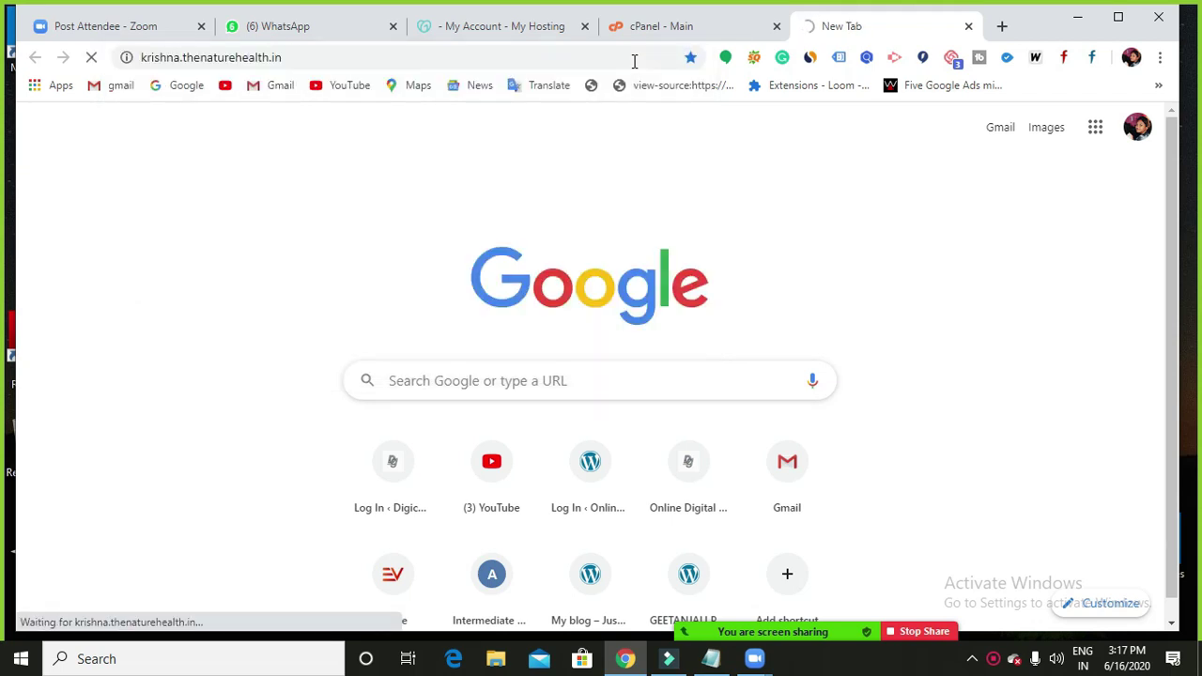
# Load ndtv.com in another new tab.
pyautogui.click(1001, 26)
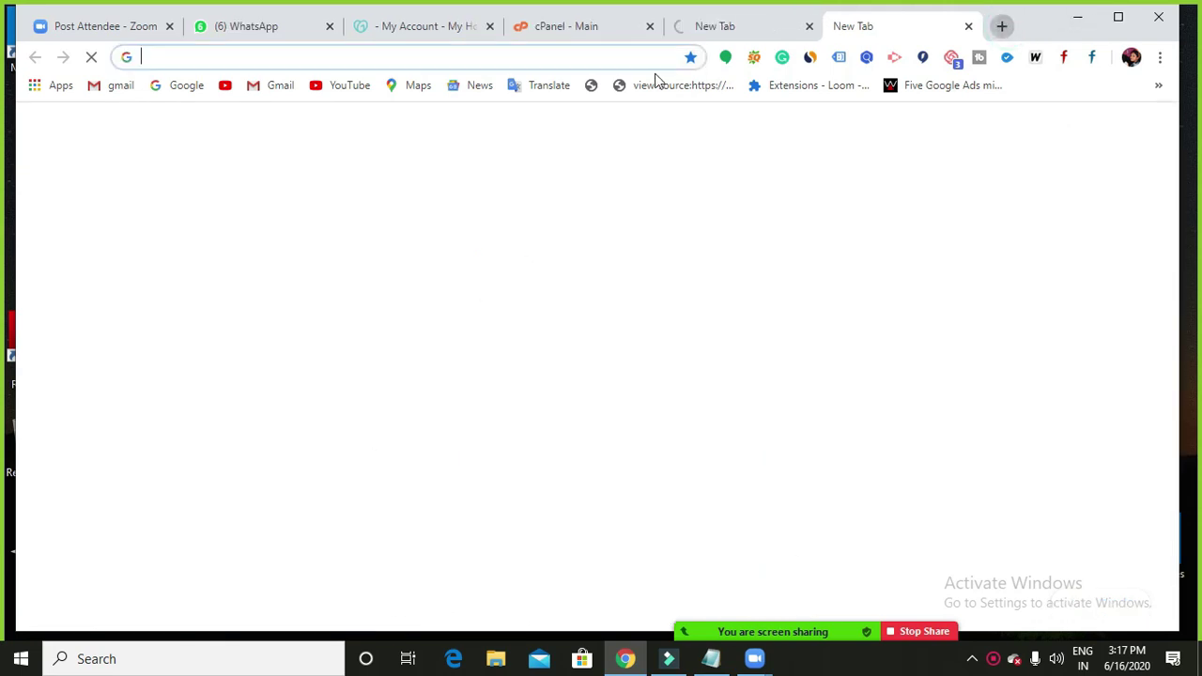
pyautogui.write('ndtv.com')
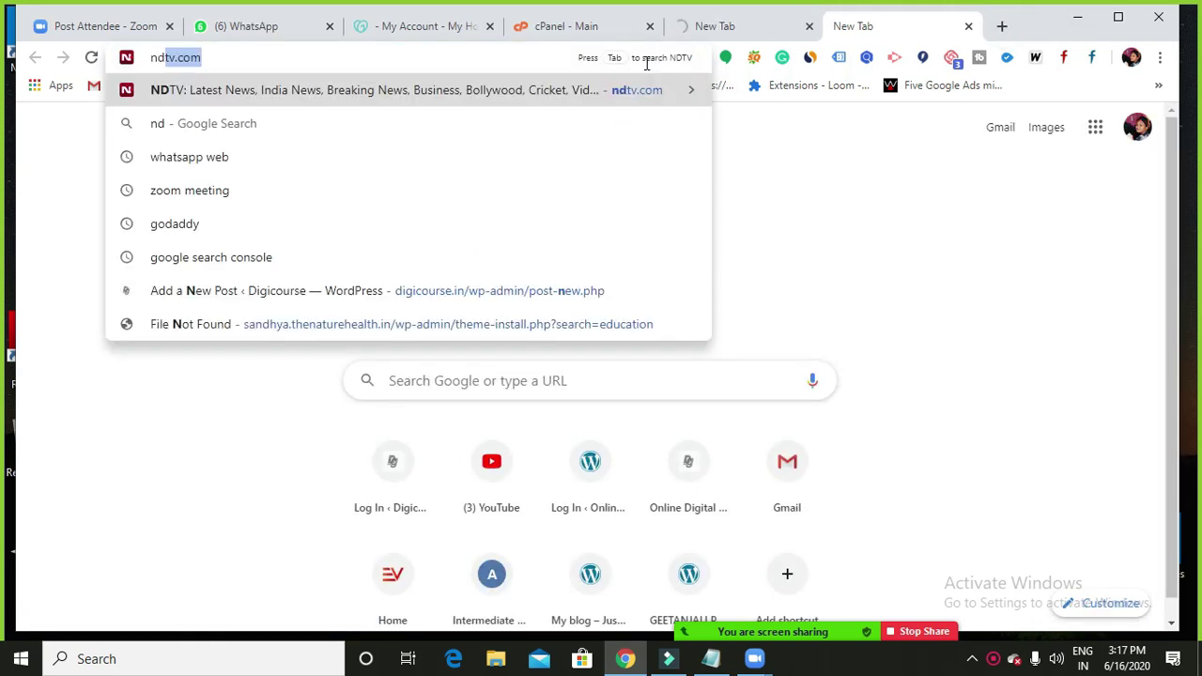
pyautogui.press('Return')
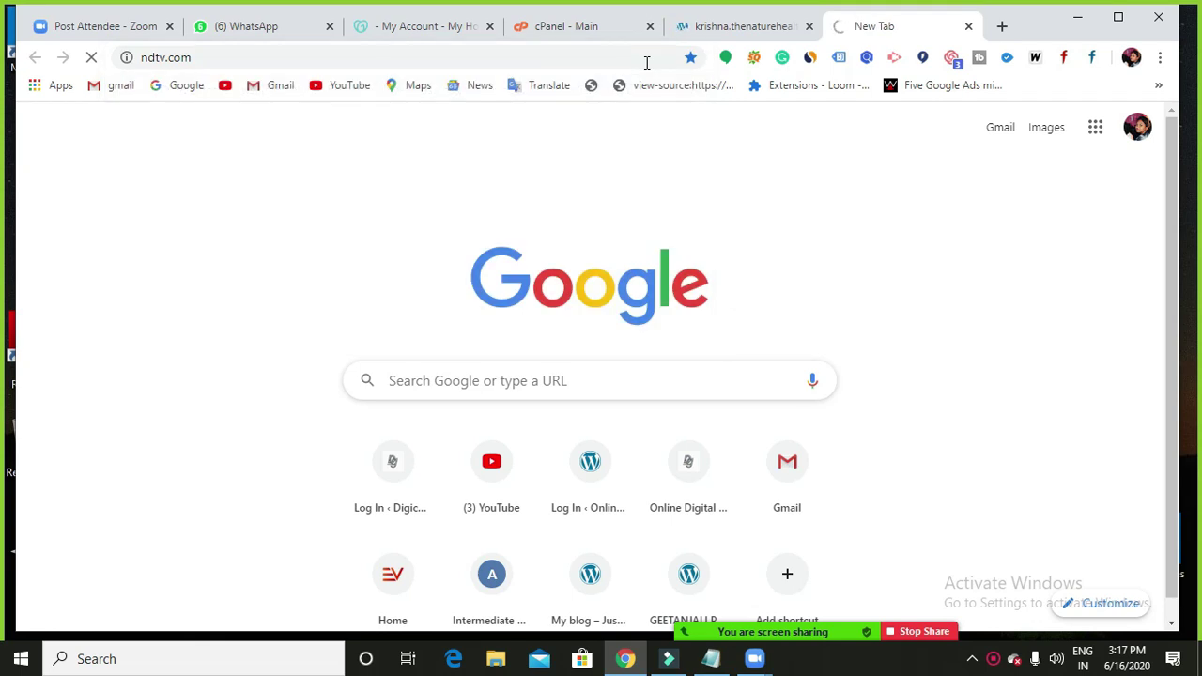
# Switch to the My blog tab and scroll its Hello world! homepage down to the footer and back up.
pyautogui.click(710, 27)
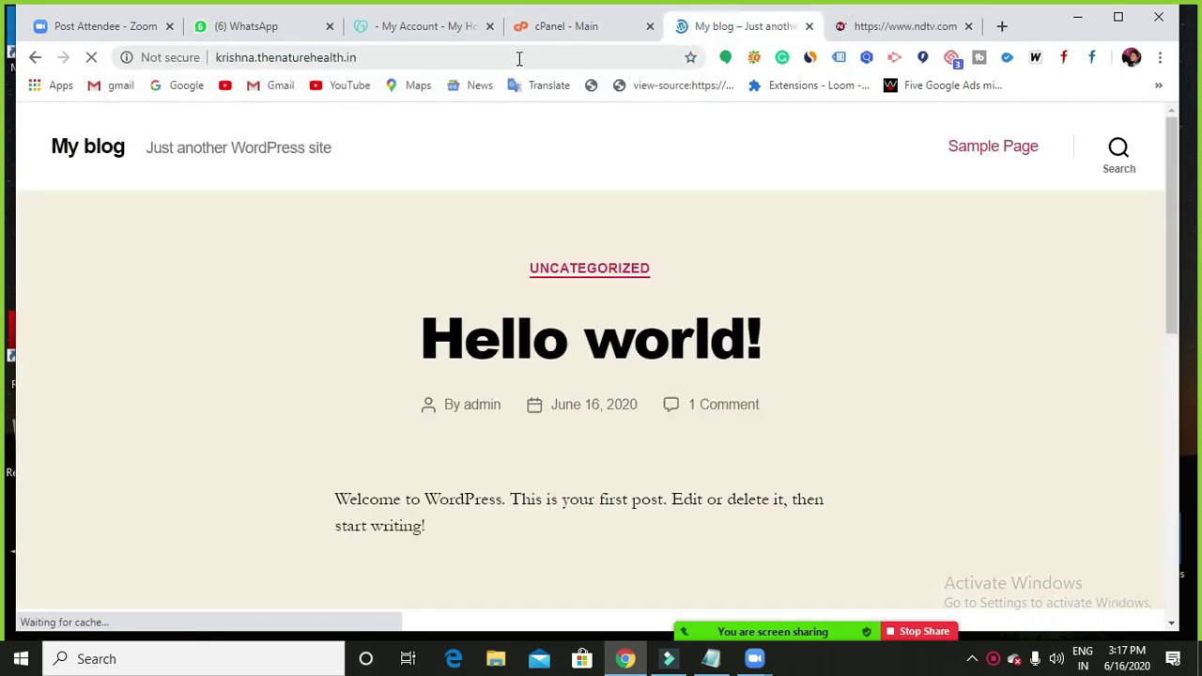
pyautogui.click(521, 59)
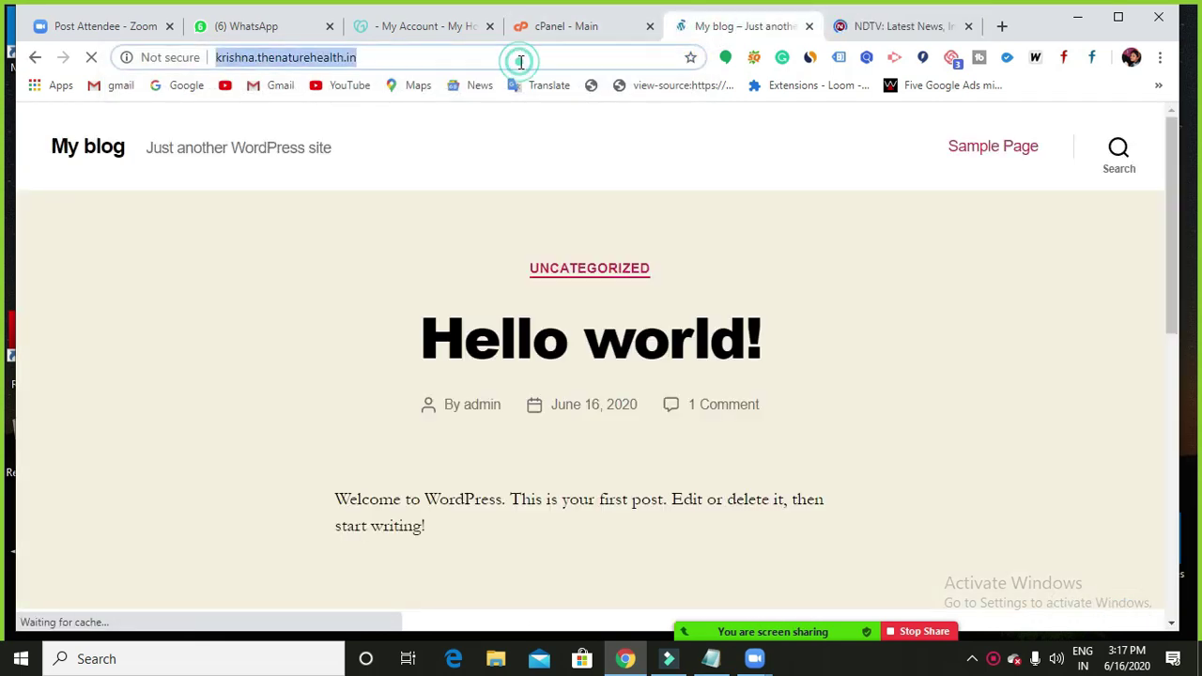
pyautogui.click(477, 61)
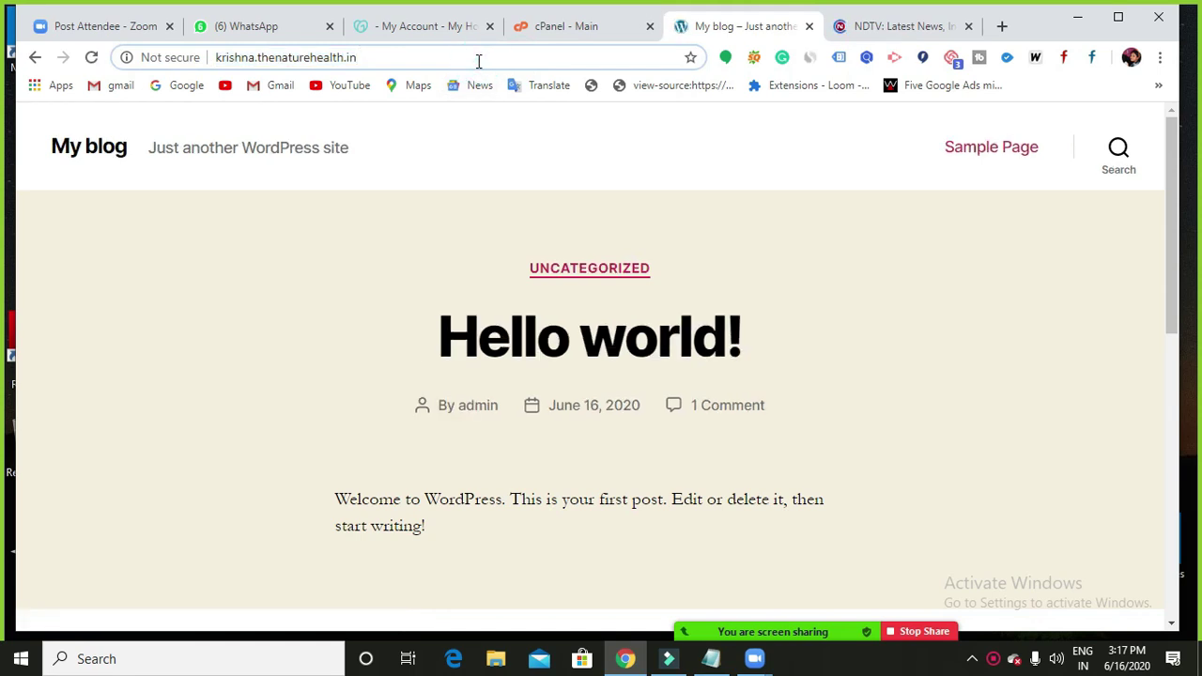
pyautogui.scroll(-10, 689, 293)
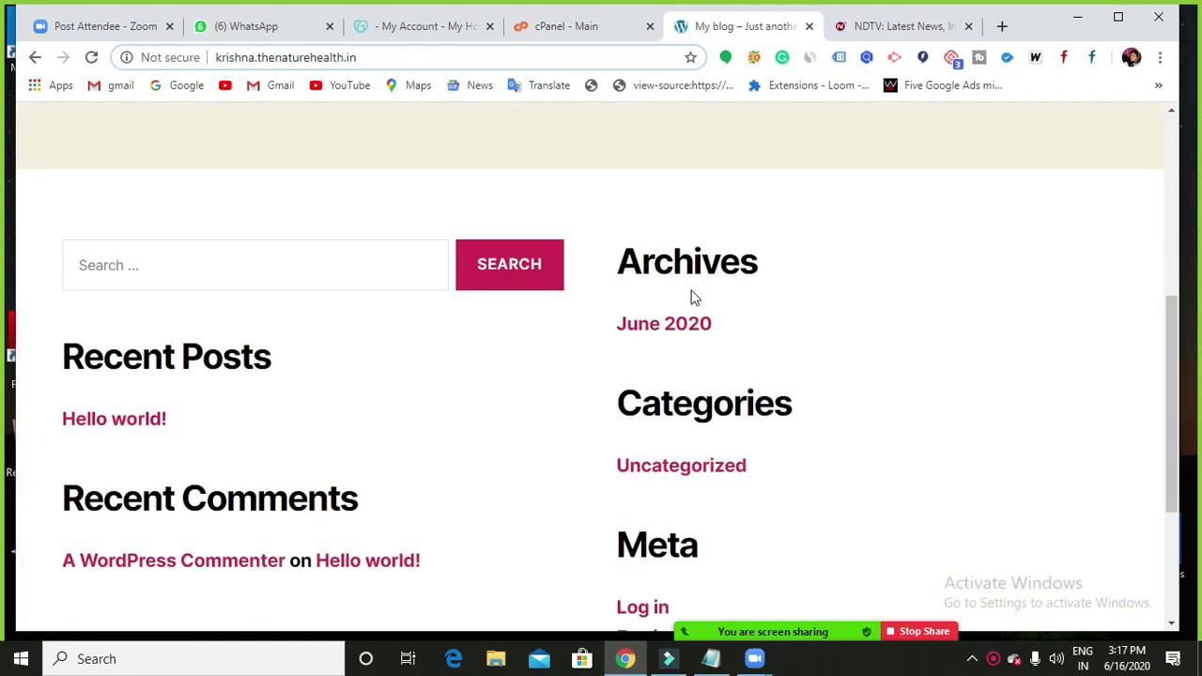
pyautogui.scroll(10, 695, 291)
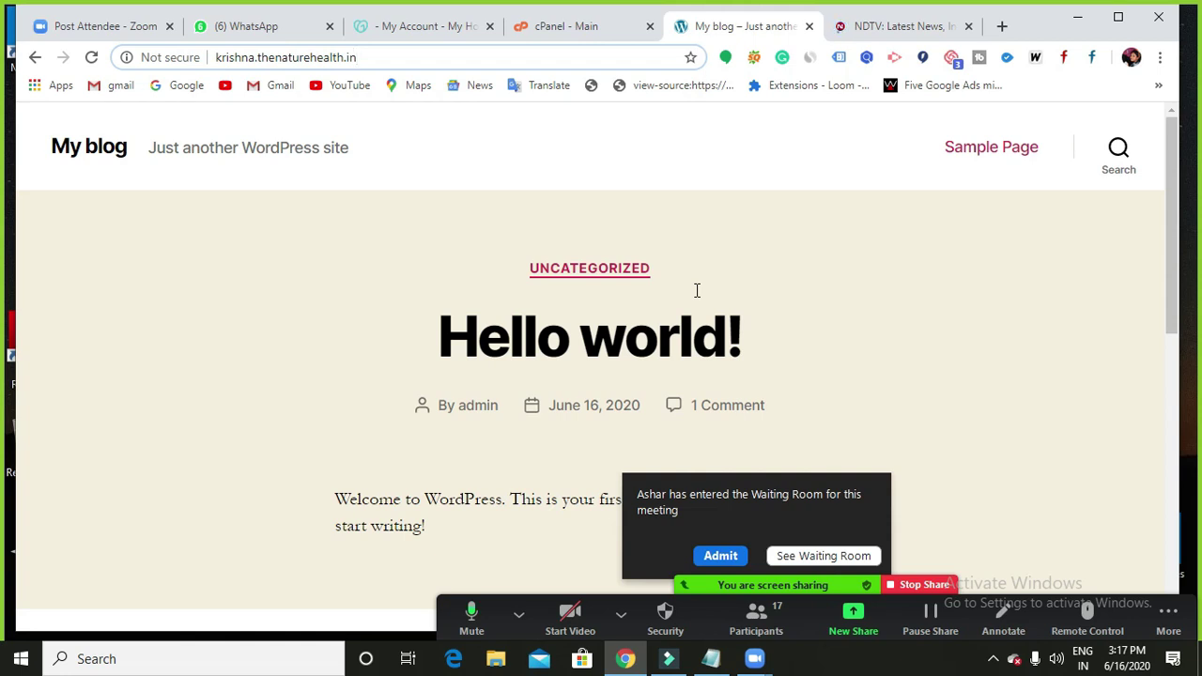
pyautogui.click(720, 555)
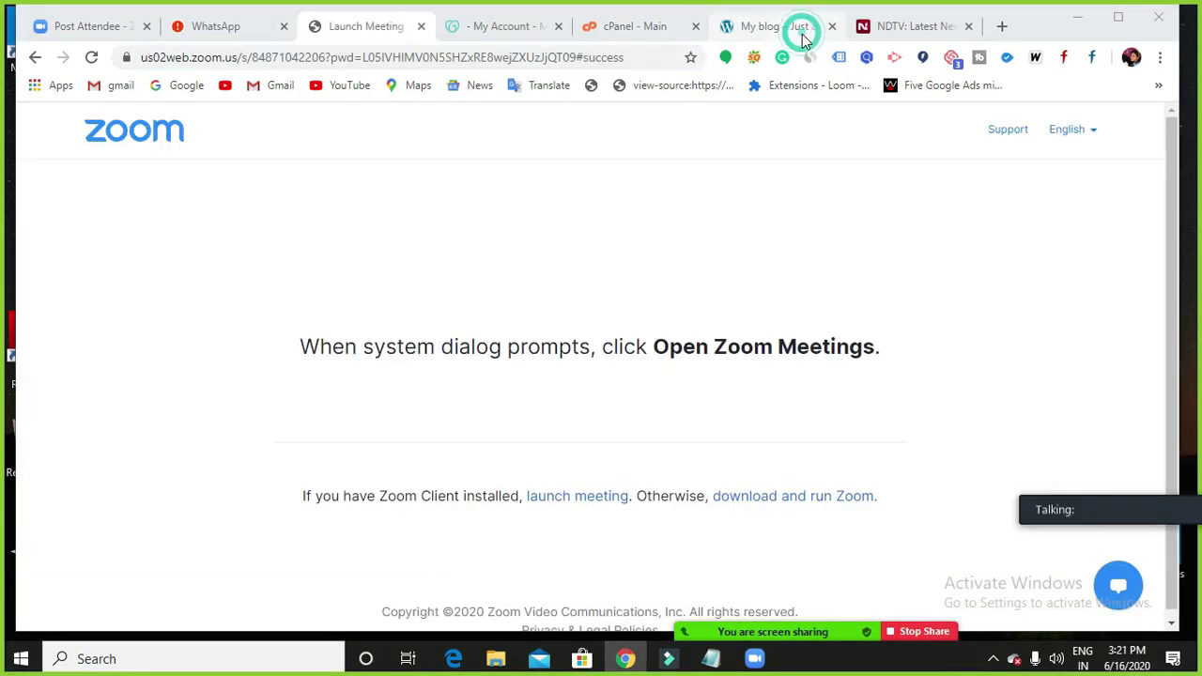
pyautogui.click(797, 27)
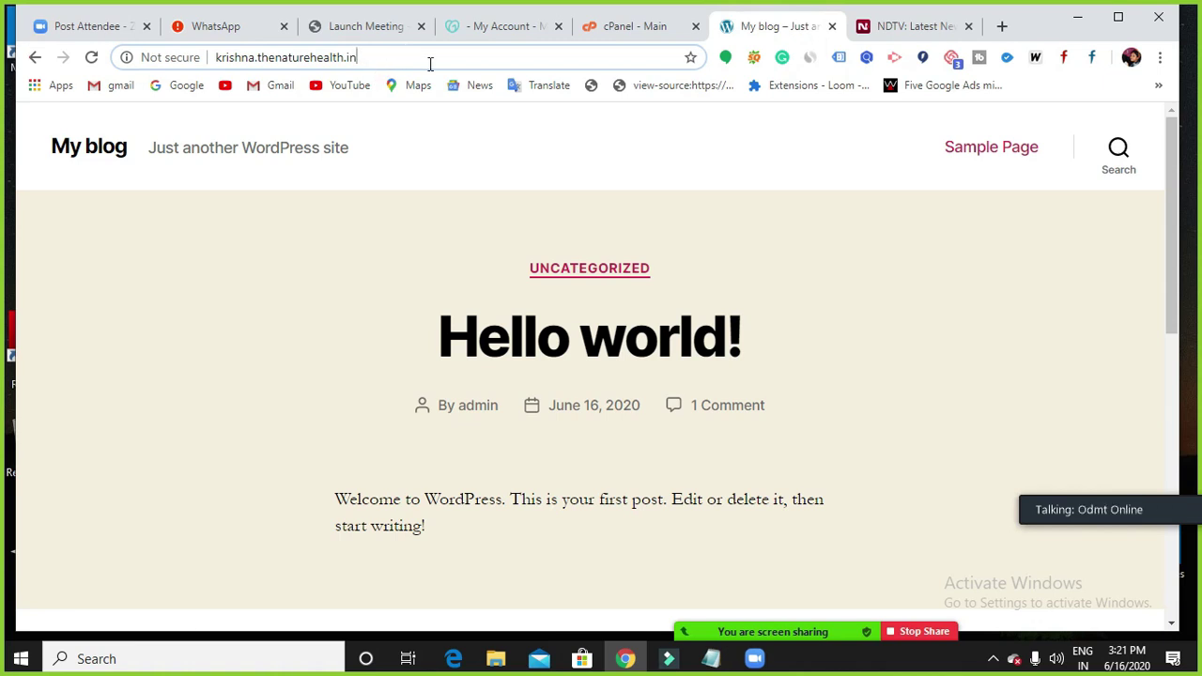
pyautogui.click(898, 28)
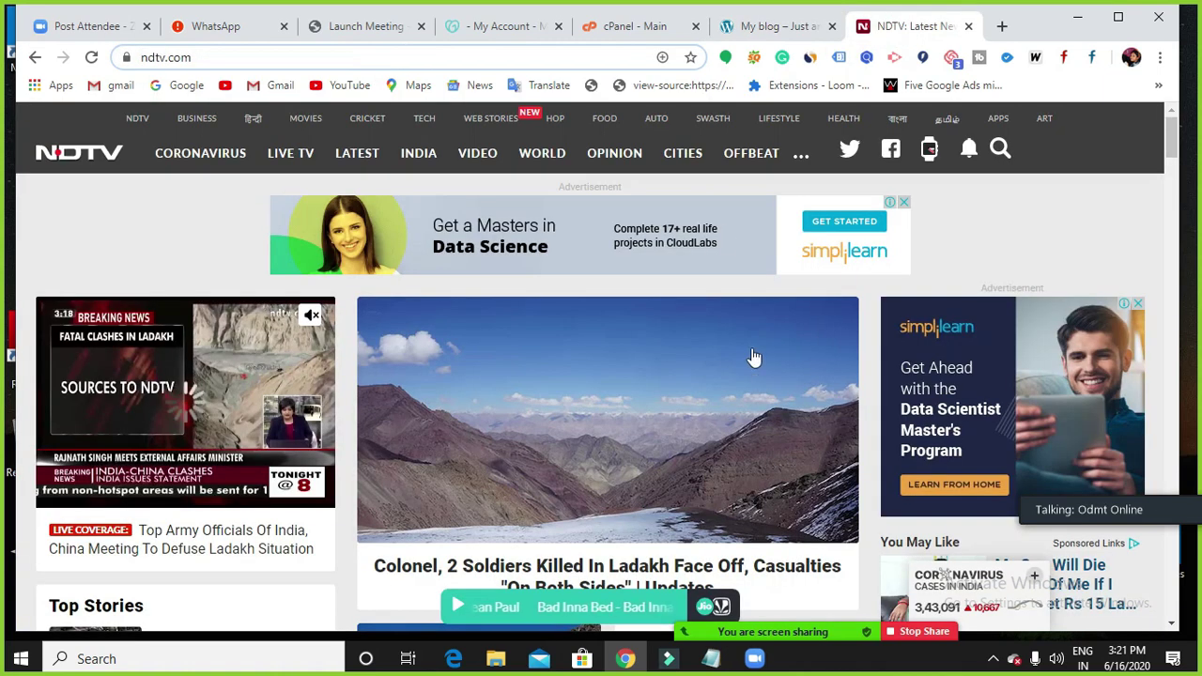
pyautogui.click(786, 27)
pyautogui.moveTo(420, 56); pyautogui.dragTo(256, 58)
pyautogui.click(382, 59)
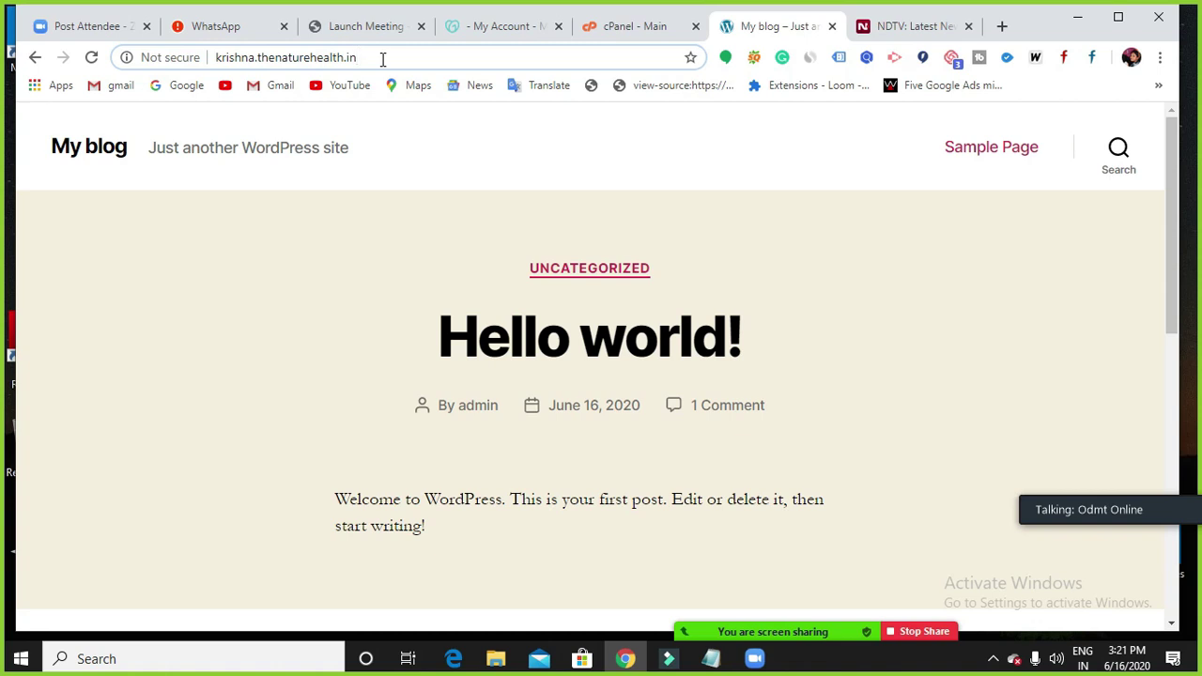
pyautogui.scroll(-8, 482, 303)
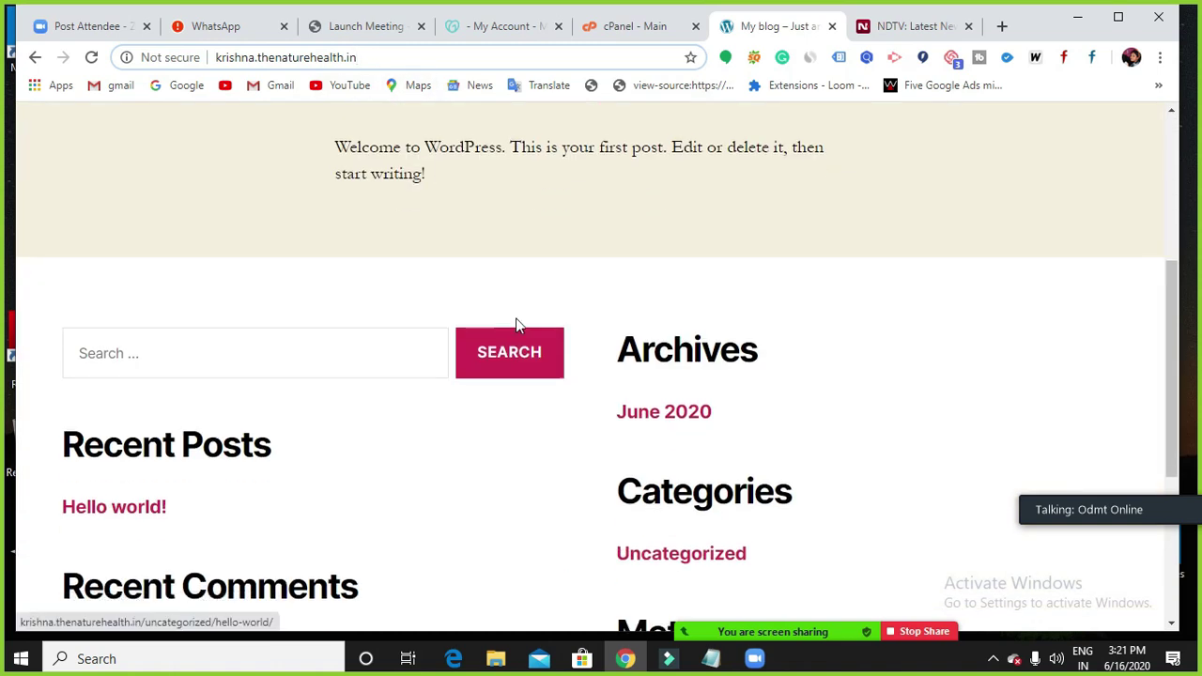
pyautogui.scroll(10, 649, 410)
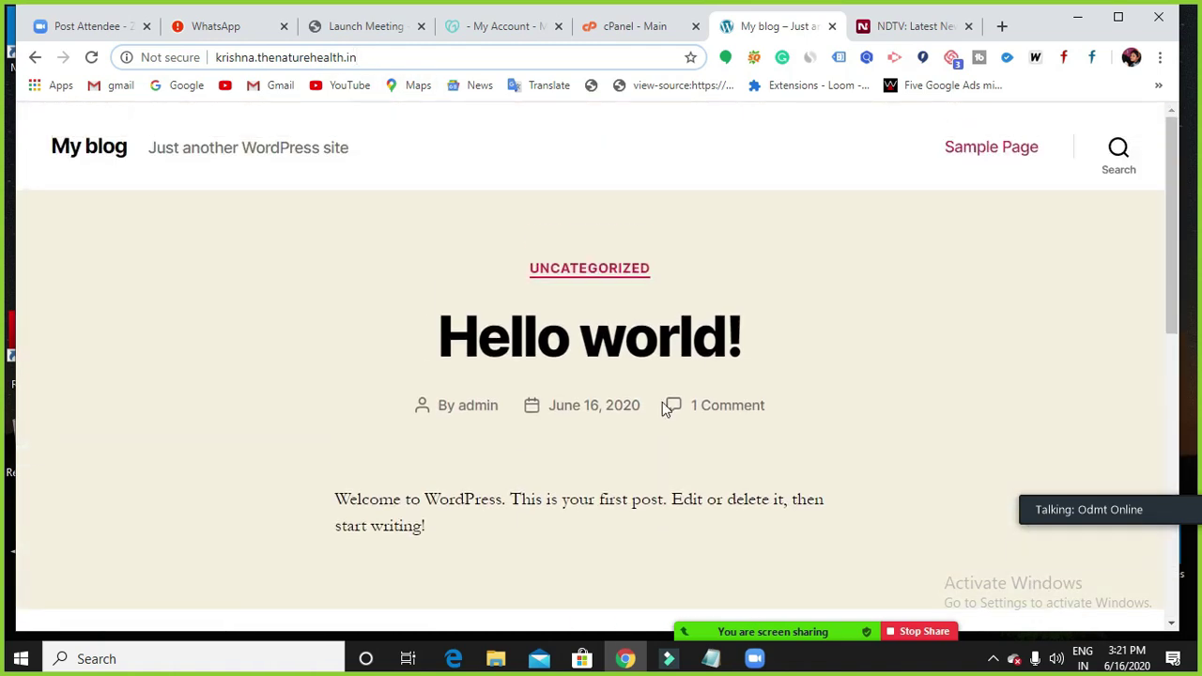
pyautogui.click(394, 57)
pyautogui.moveTo(394, 57); pyautogui.dragTo(220, 59)
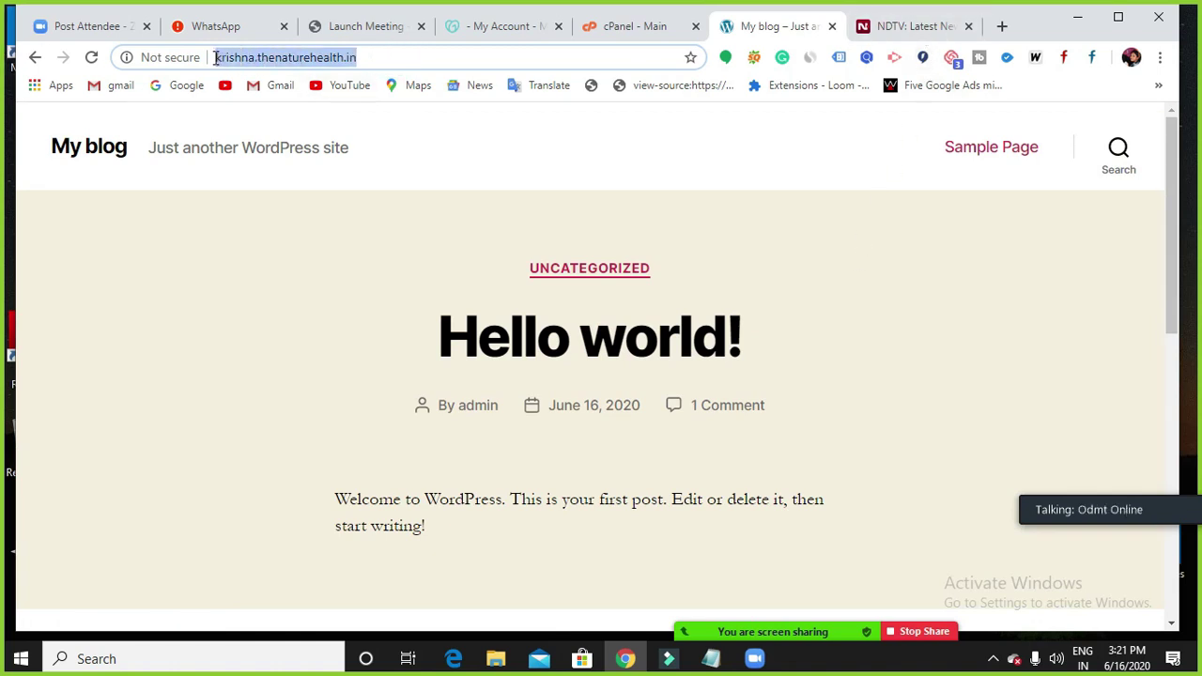
pyautogui.click(215, 57)
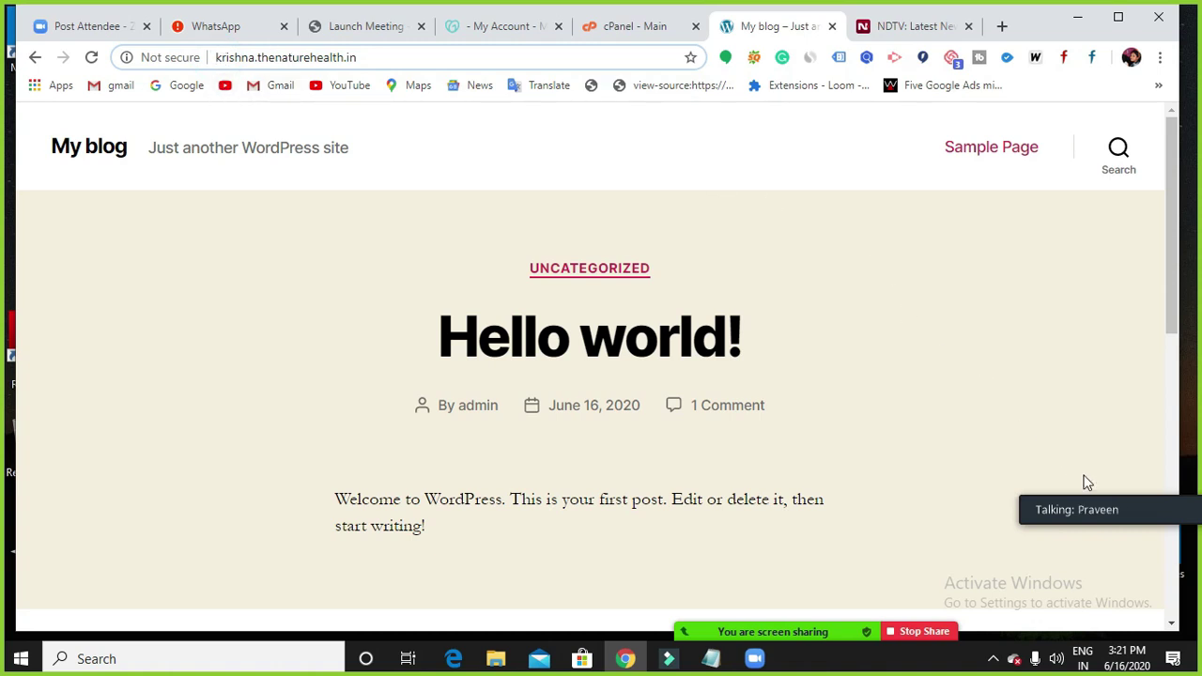
pyautogui.moveTo(1160, 488); pyautogui.dragTo(1187, 674)
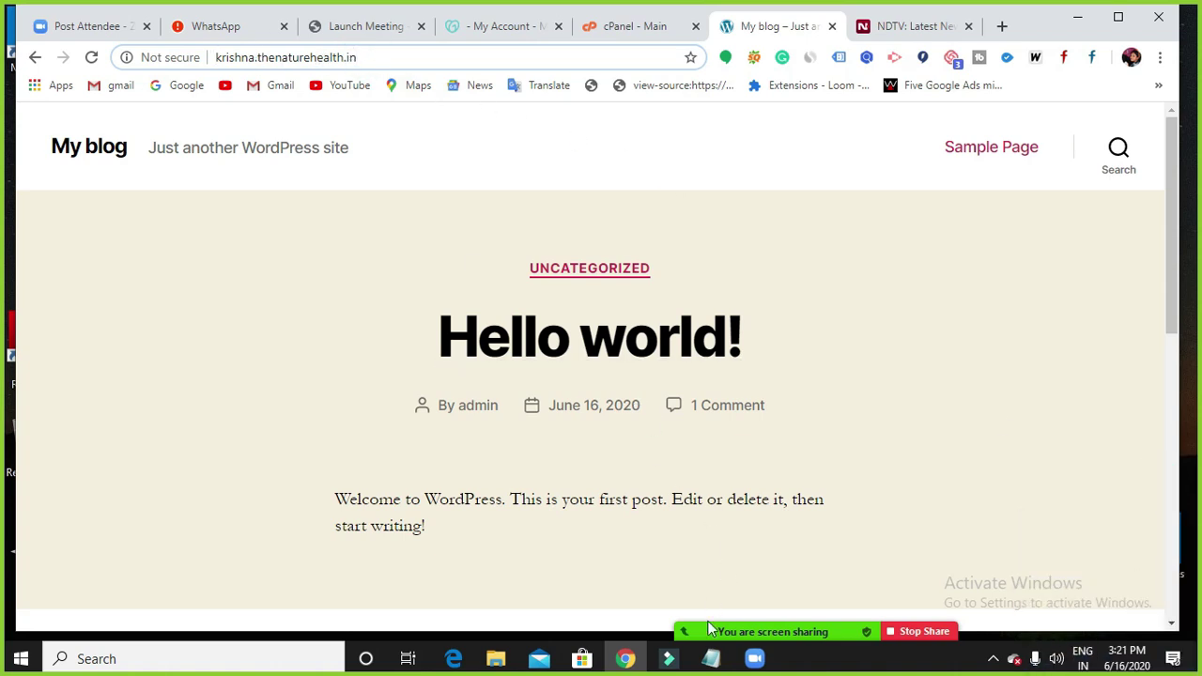
pyautogui.click(711, 658)
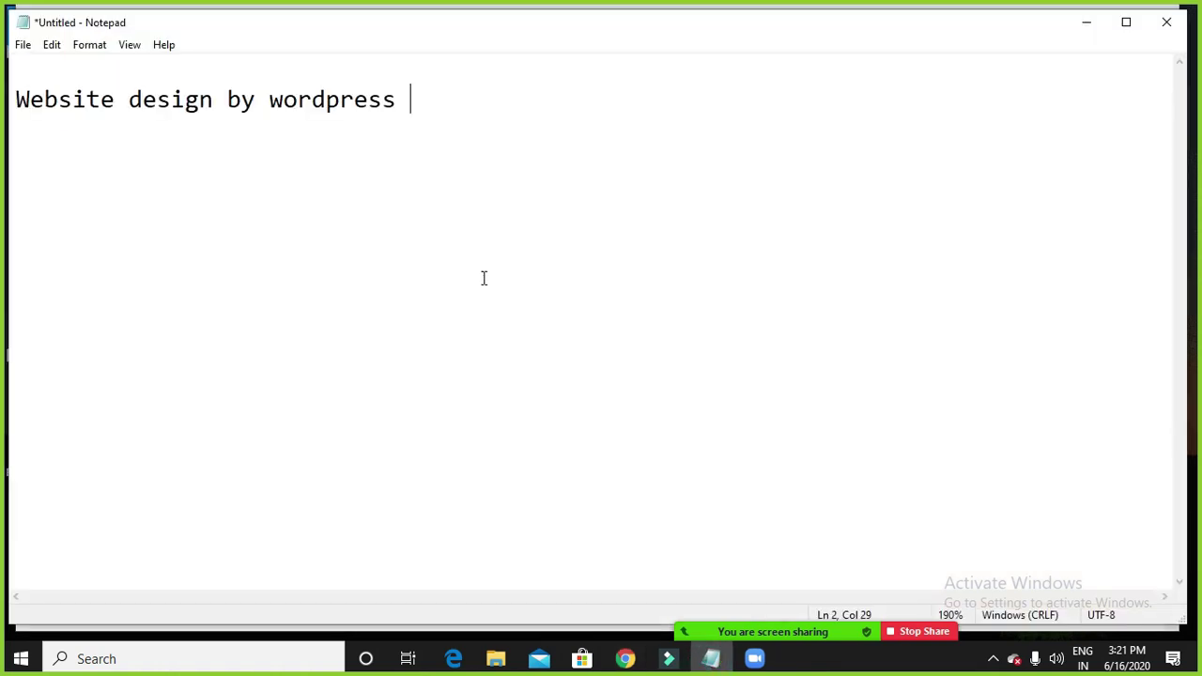
# Add lines abc.com and bca.com under the Notepad heading, then minimize Notepad.
pyautogui.press('Return')
pyautogui.press('Return')
pyautogui.write('abc.com')
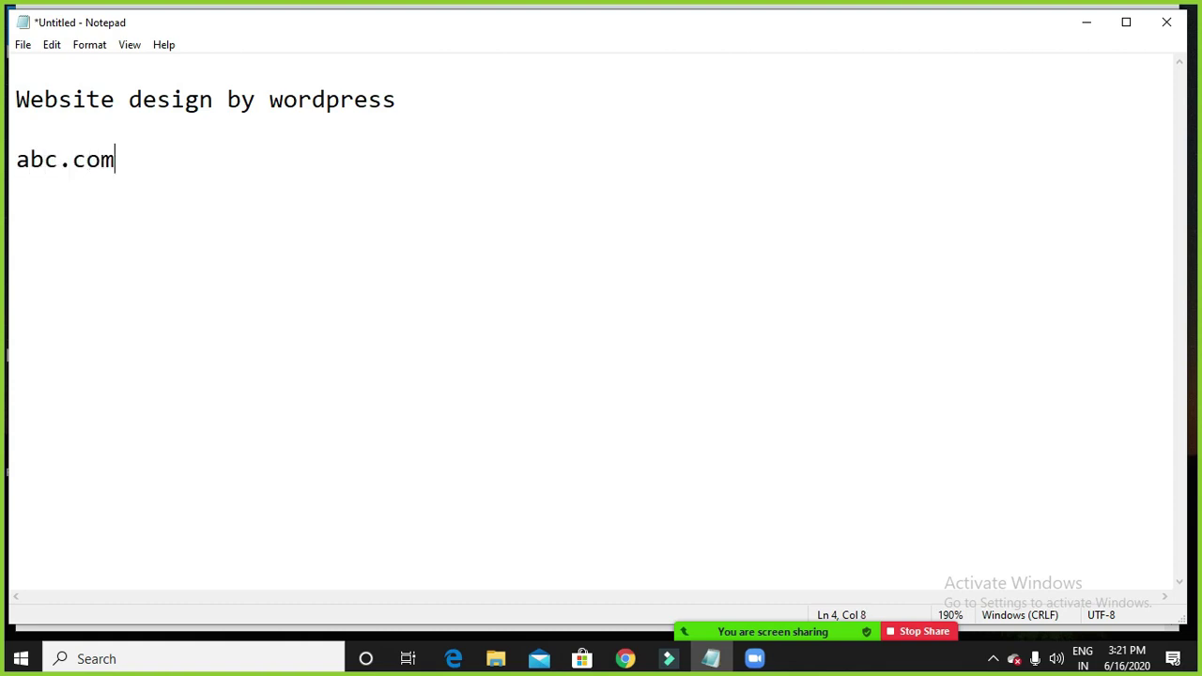
pyautogui.press('Return')
pyautogui.write('bca.com')
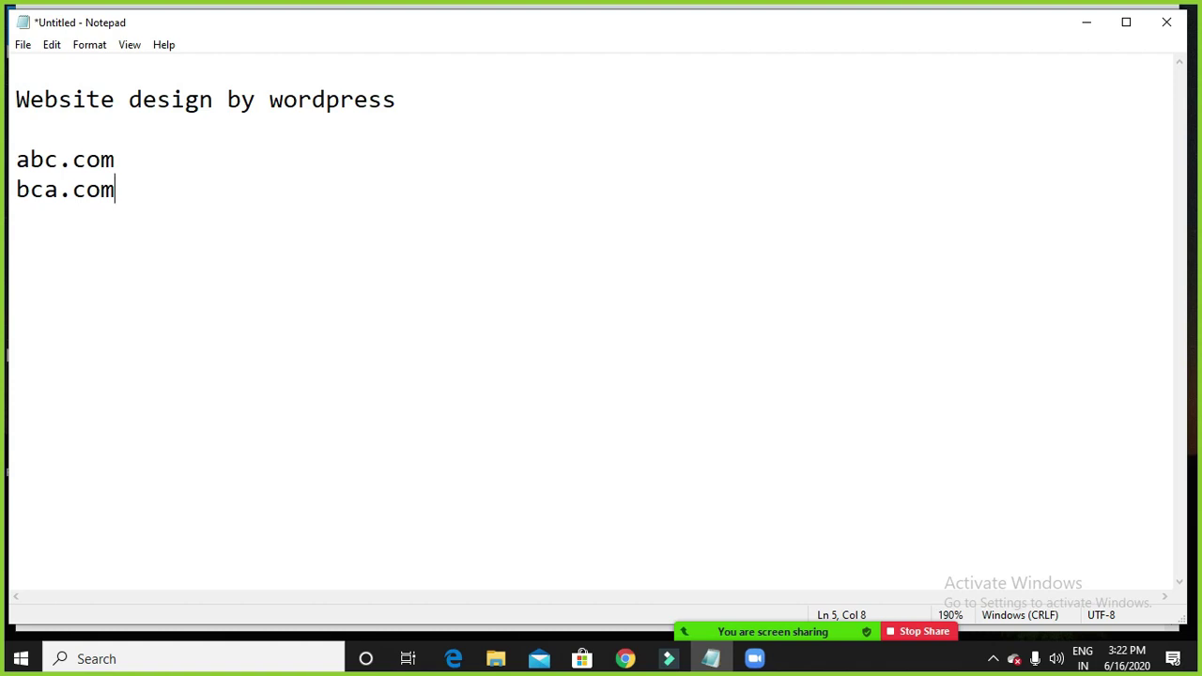
pyautogui.click(1084, 35)
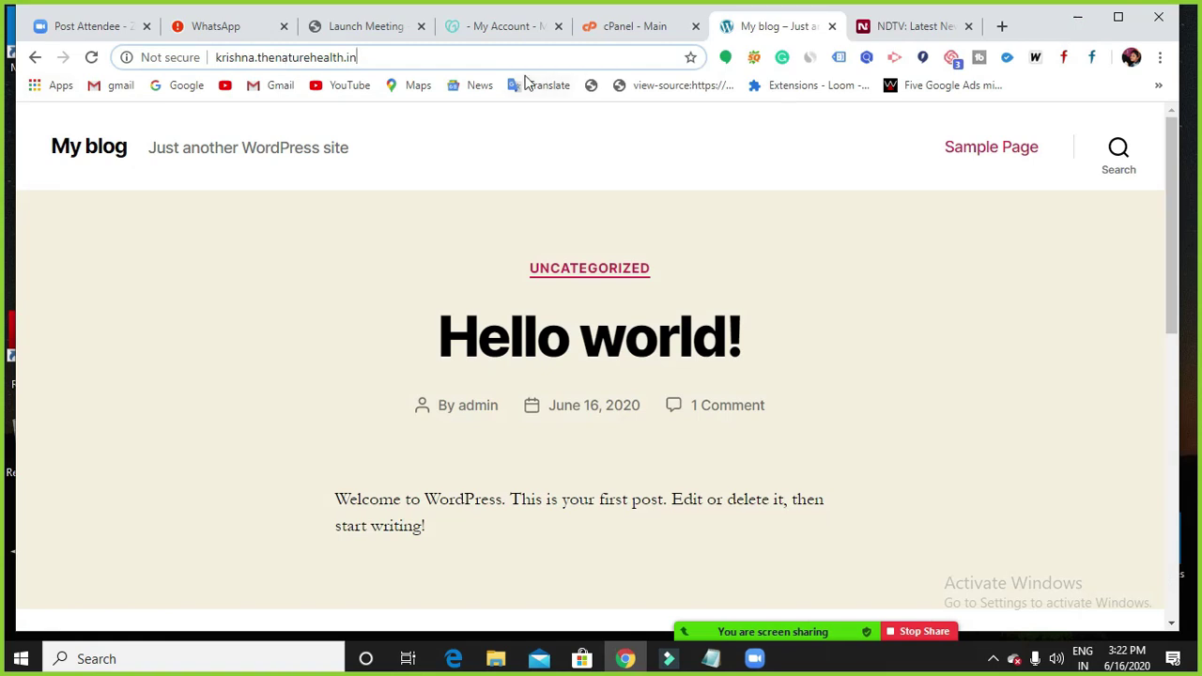
pyautogui.click(887, 28)
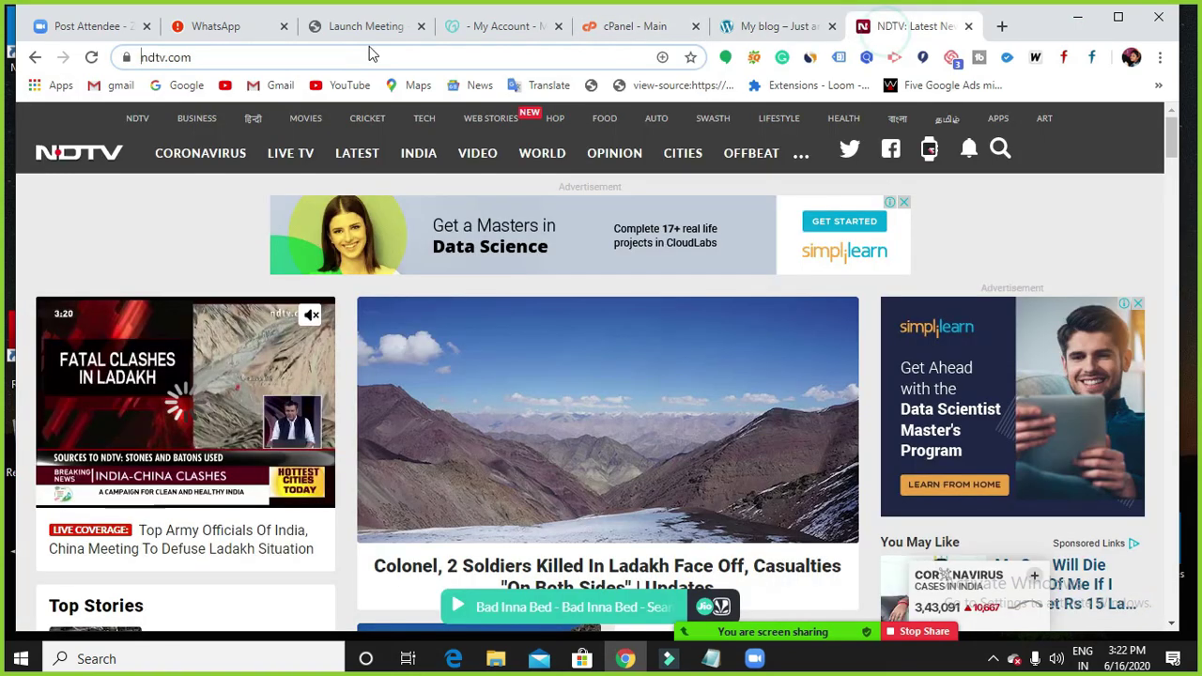
pyautogui.click(300, 56)
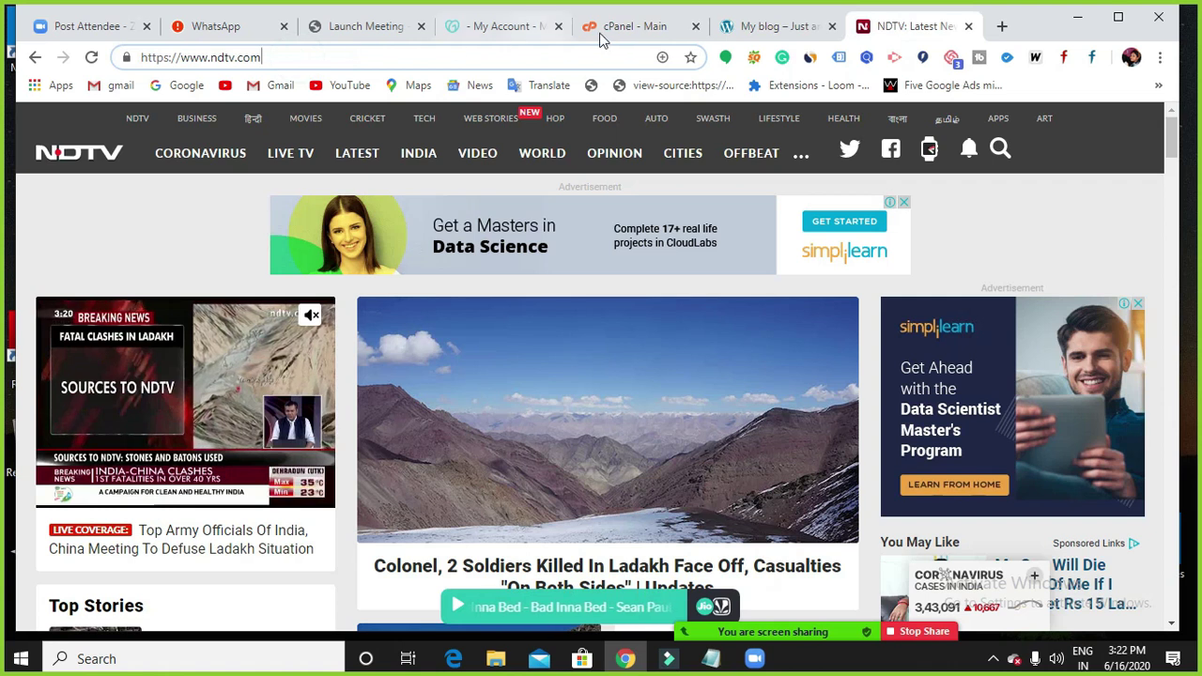
pyautogui.click(757, 34)
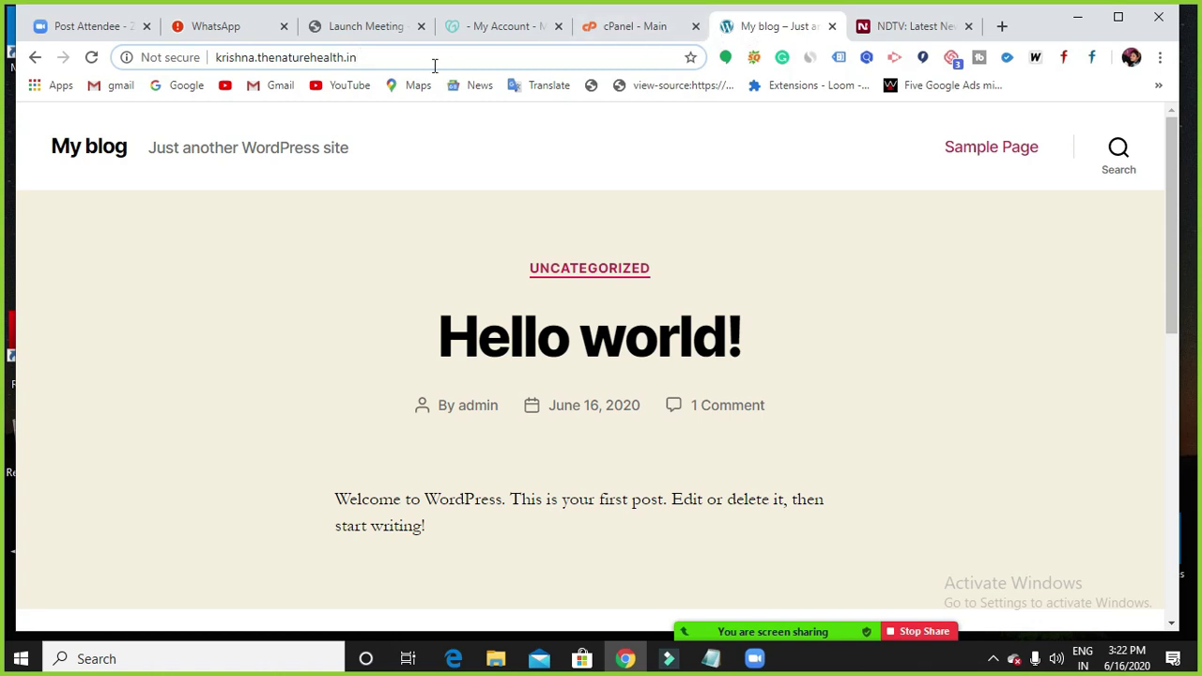
pyautogui.moveTo(215, 56); pyautogui.dragTo(388, 59)
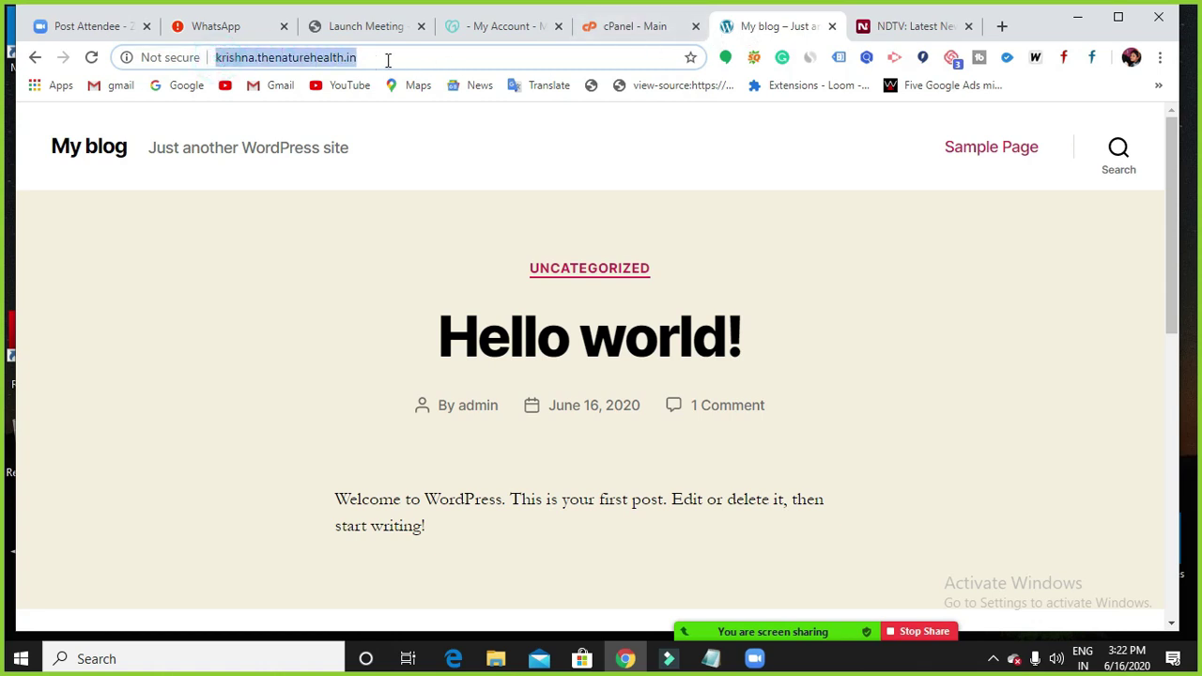
pyautogui.click(387, 58)
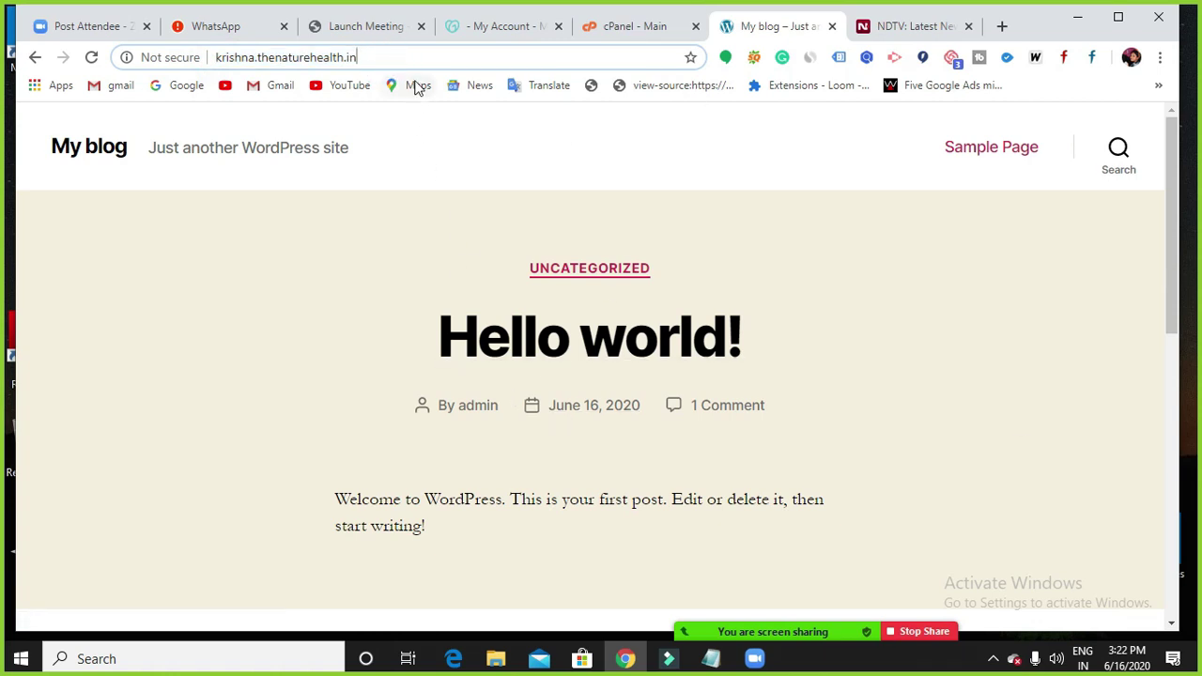
pyautogui.click(916, 27)
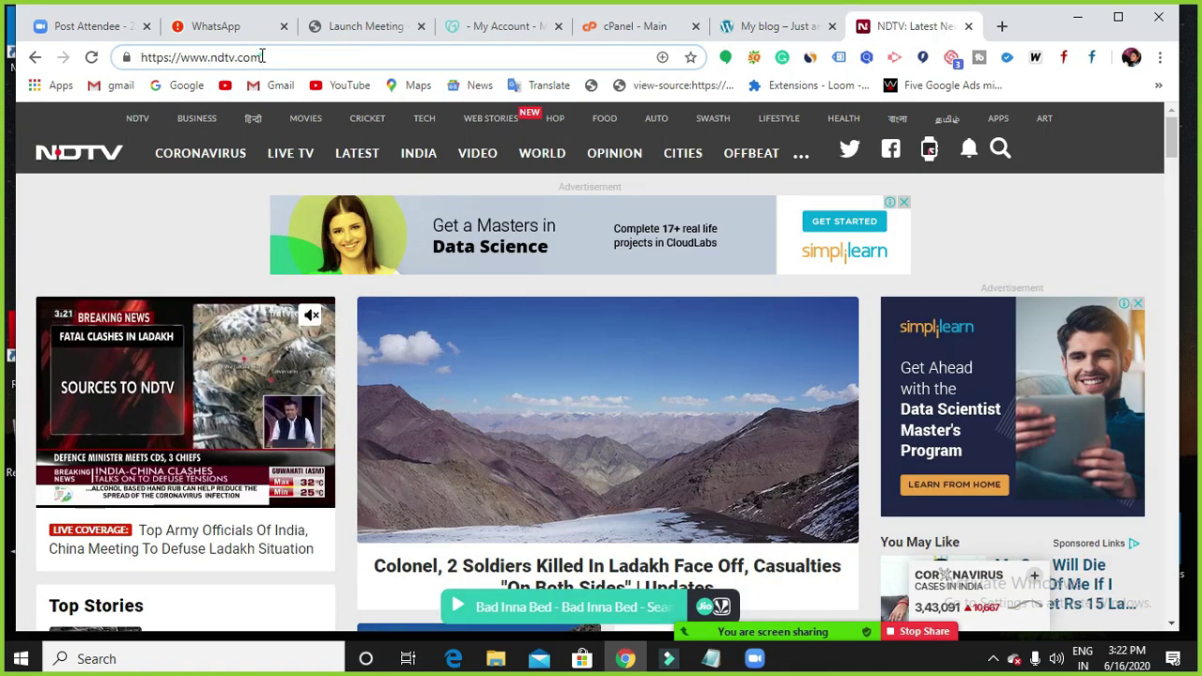
pyautogui.moveTo(209, 58); pyautogui.dragTo(265, 58)
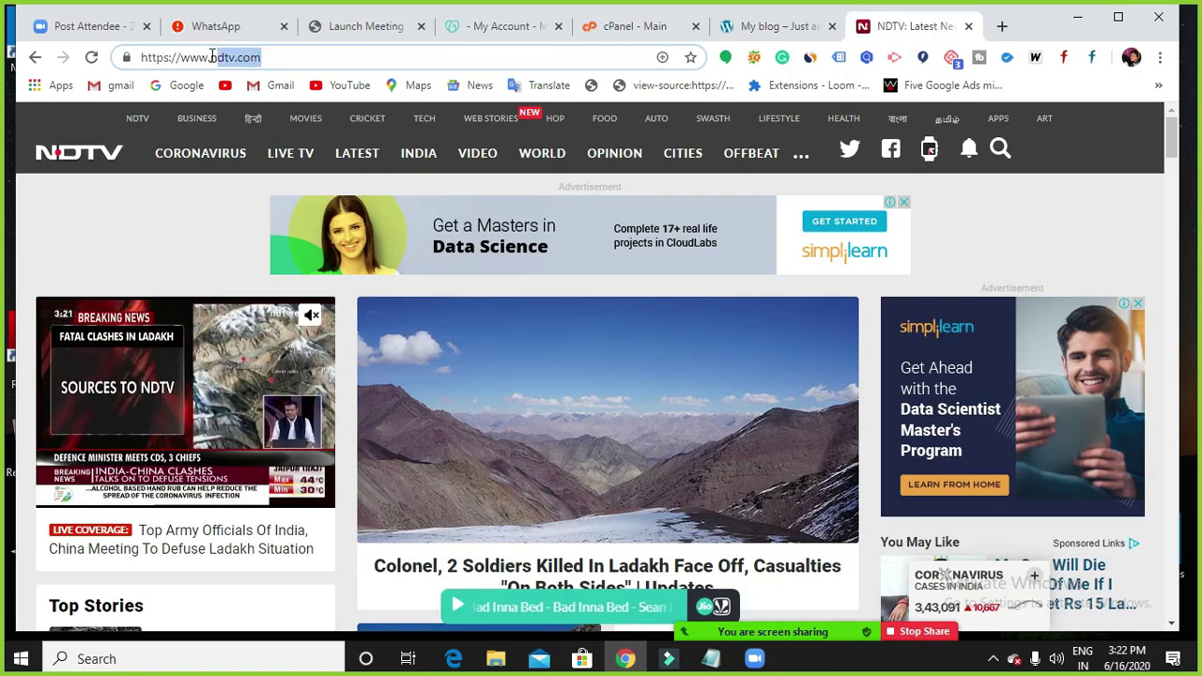
pyautogui.click(791, 28)
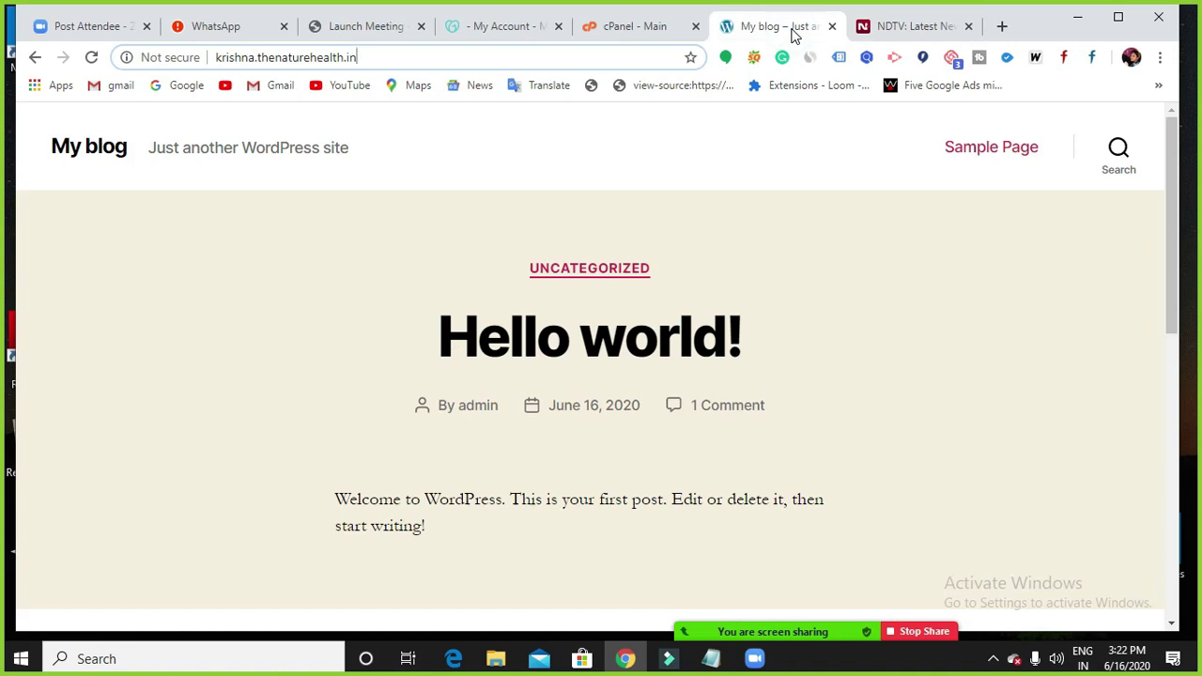
pyautogui.click(896, 26)
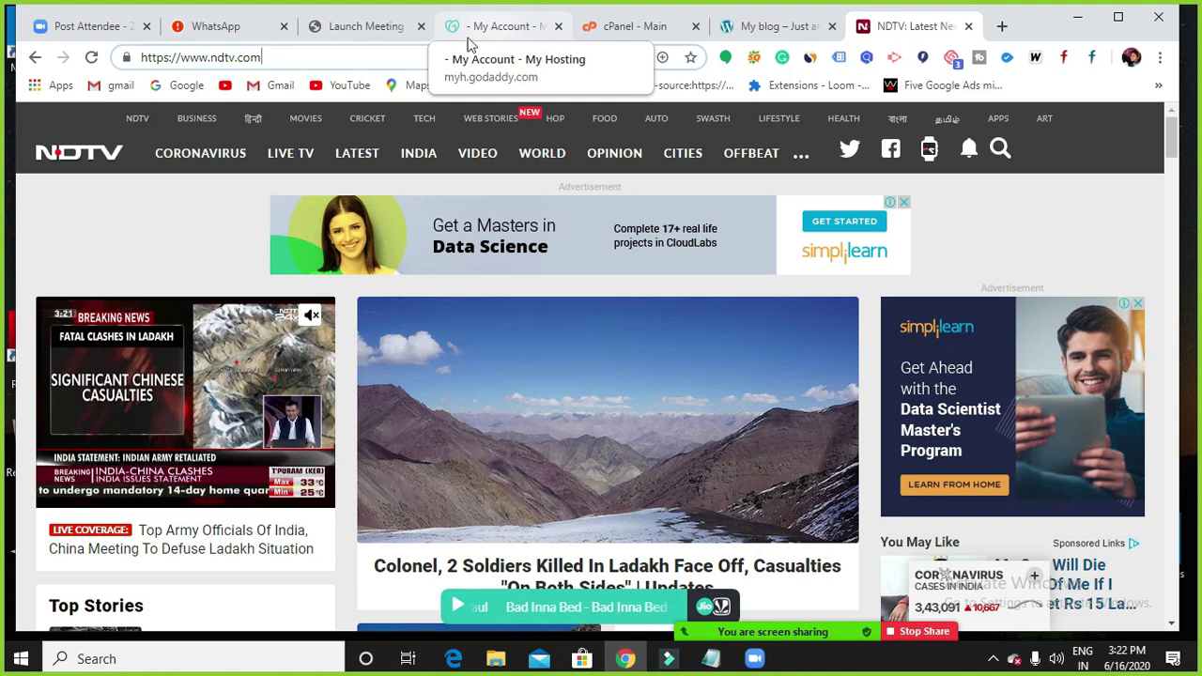
# Load kurnoolcabs.com in a new tab, then return to the NDTV homepage tab.
pyautogui.click(1001, 25)
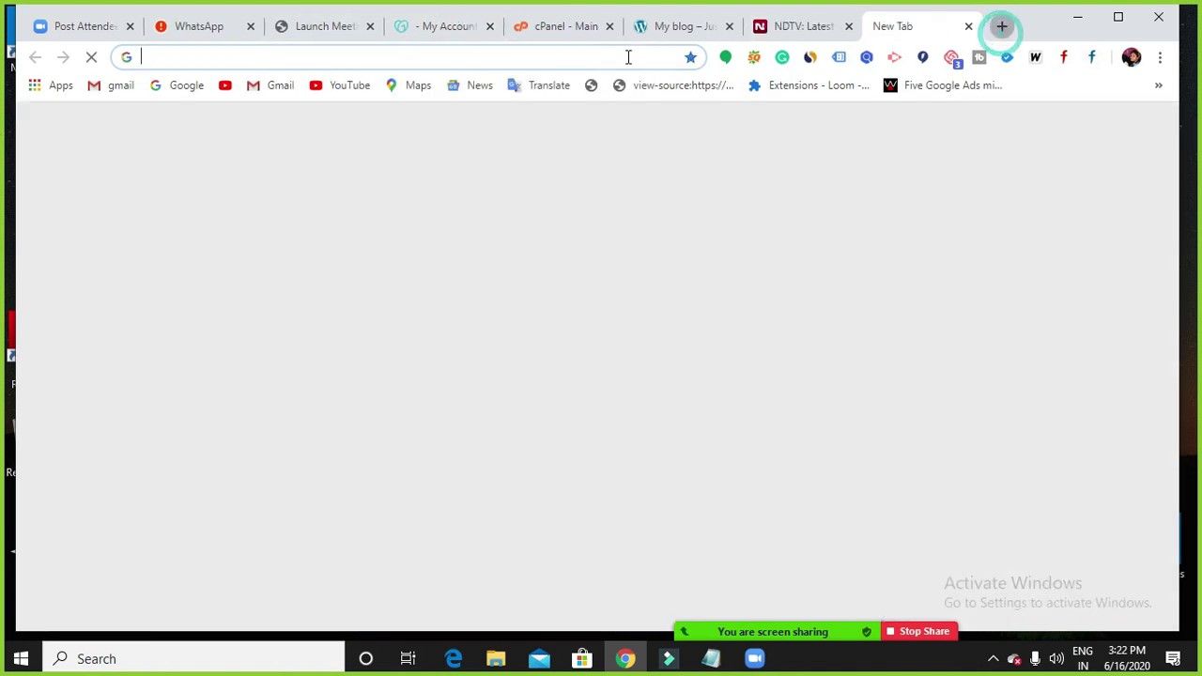
pyautogui.click(628, 58)
pyautogui.write('ku')
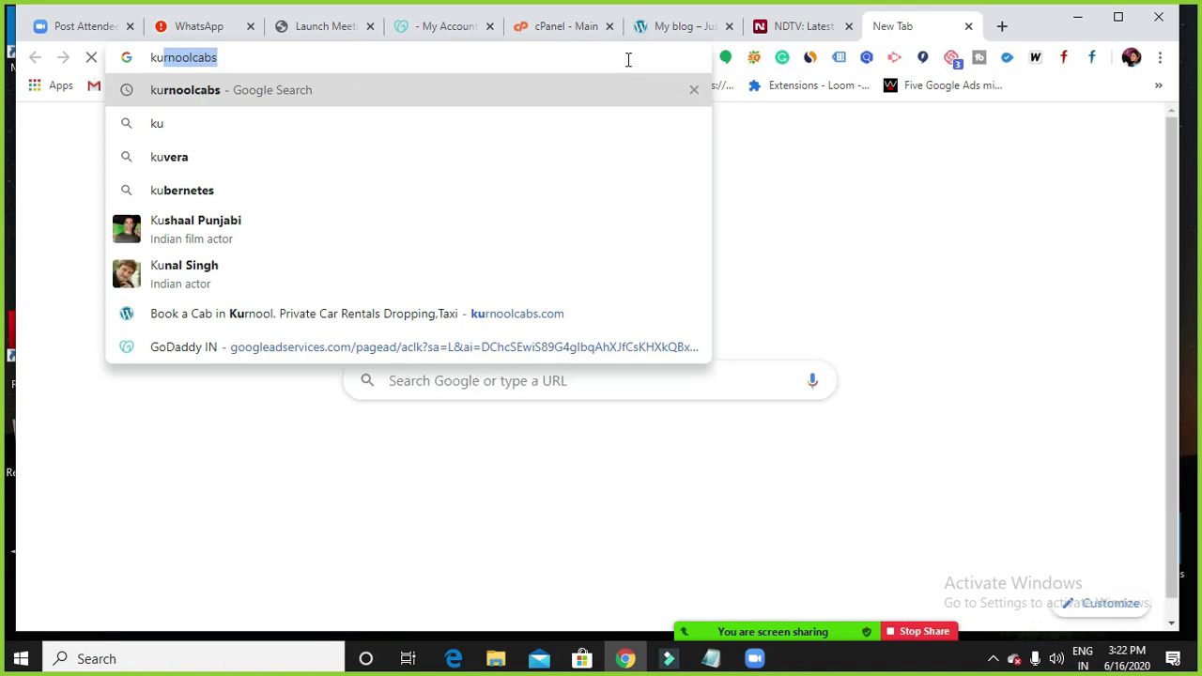
pyautogui.press('Right')
pyautogui.write('.co')
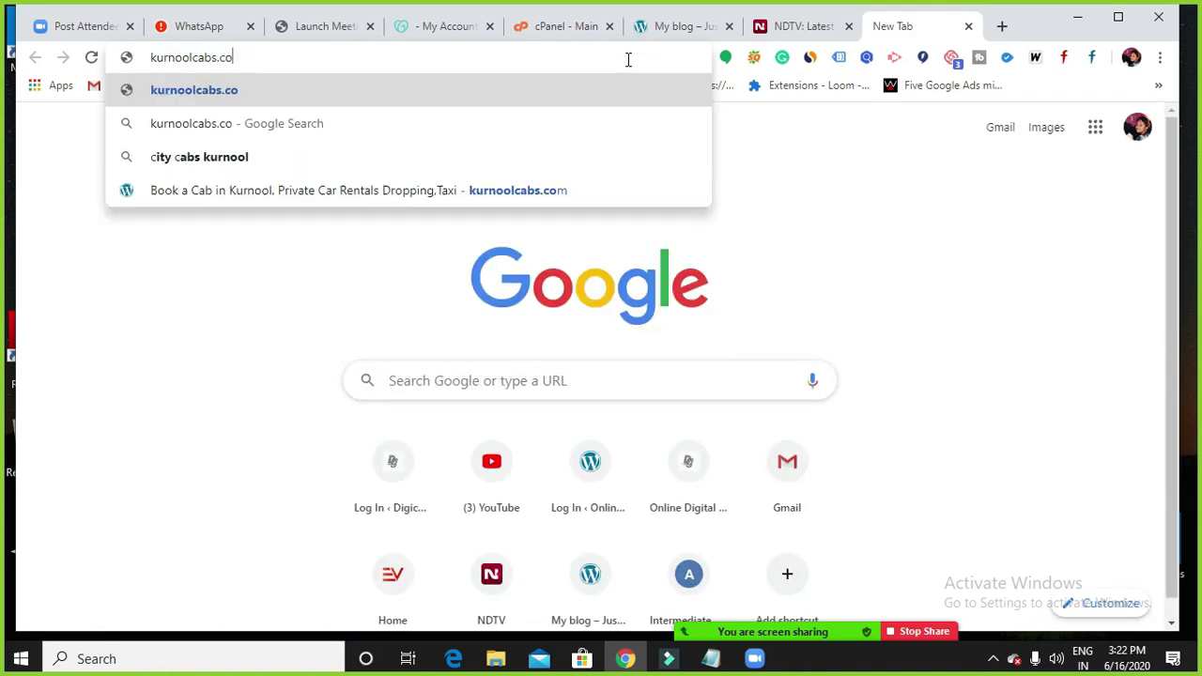
pyautogui.write('m')
pyautogui.press('Return')
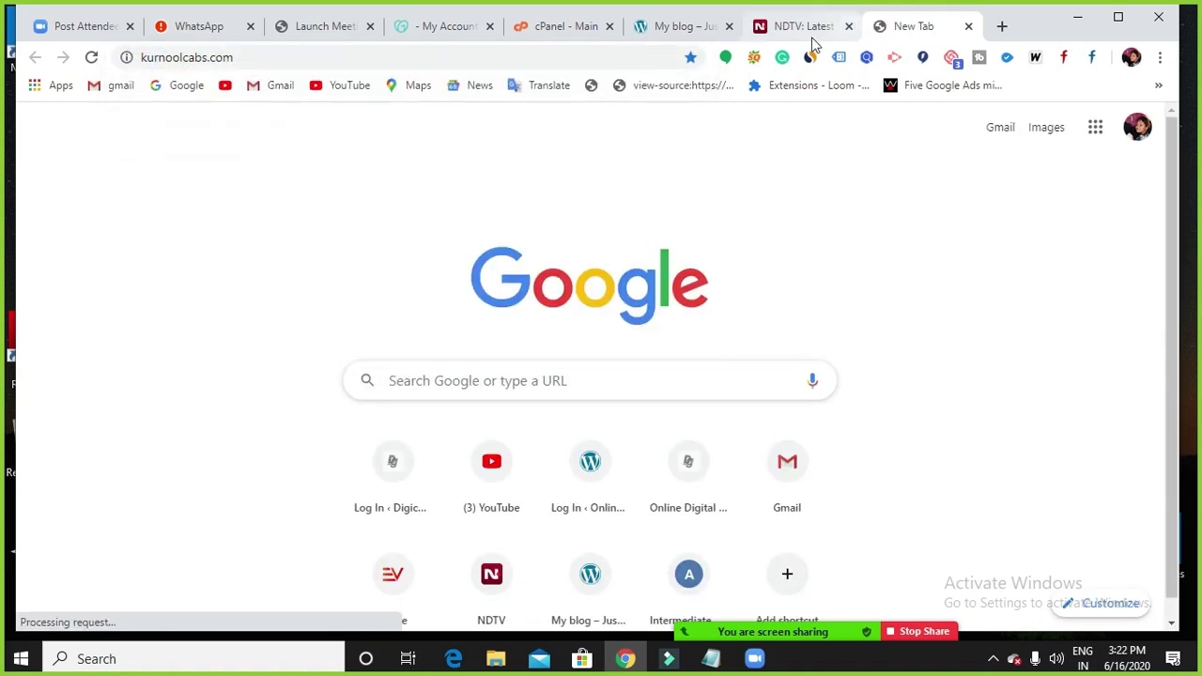
pyautogui.click(809, 31)
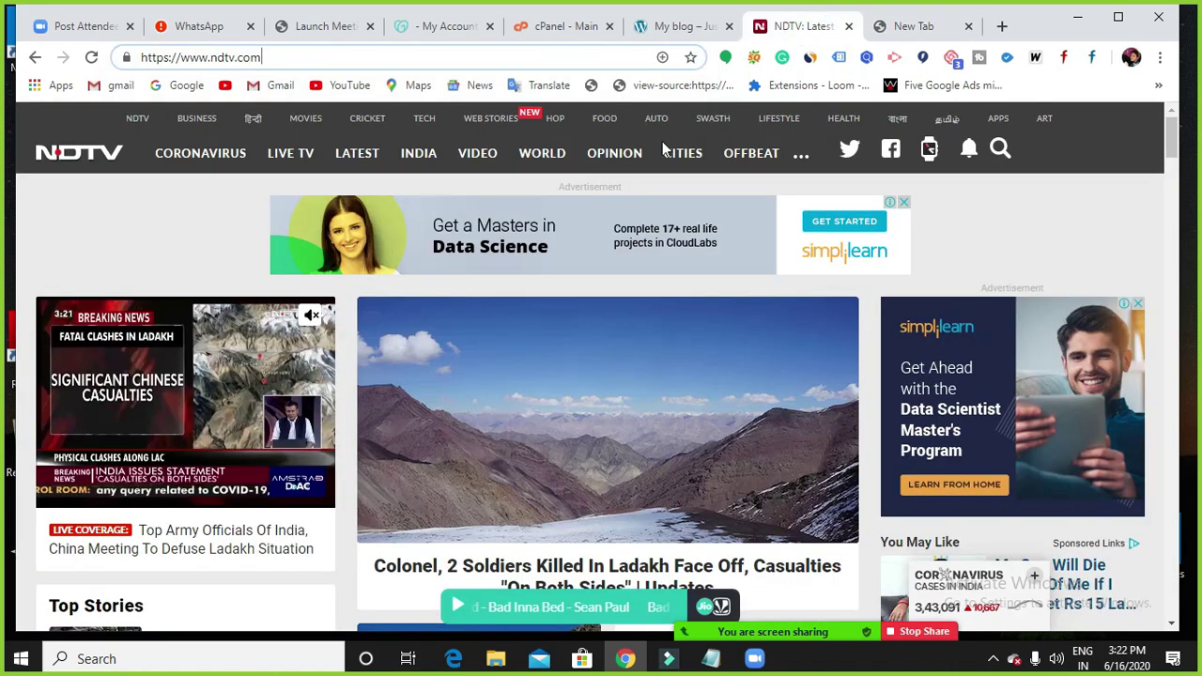
# Open NDTV's cricket section on sports.ndtv.com, then return to the My blog tab.
pyautogui.click(380, 122)
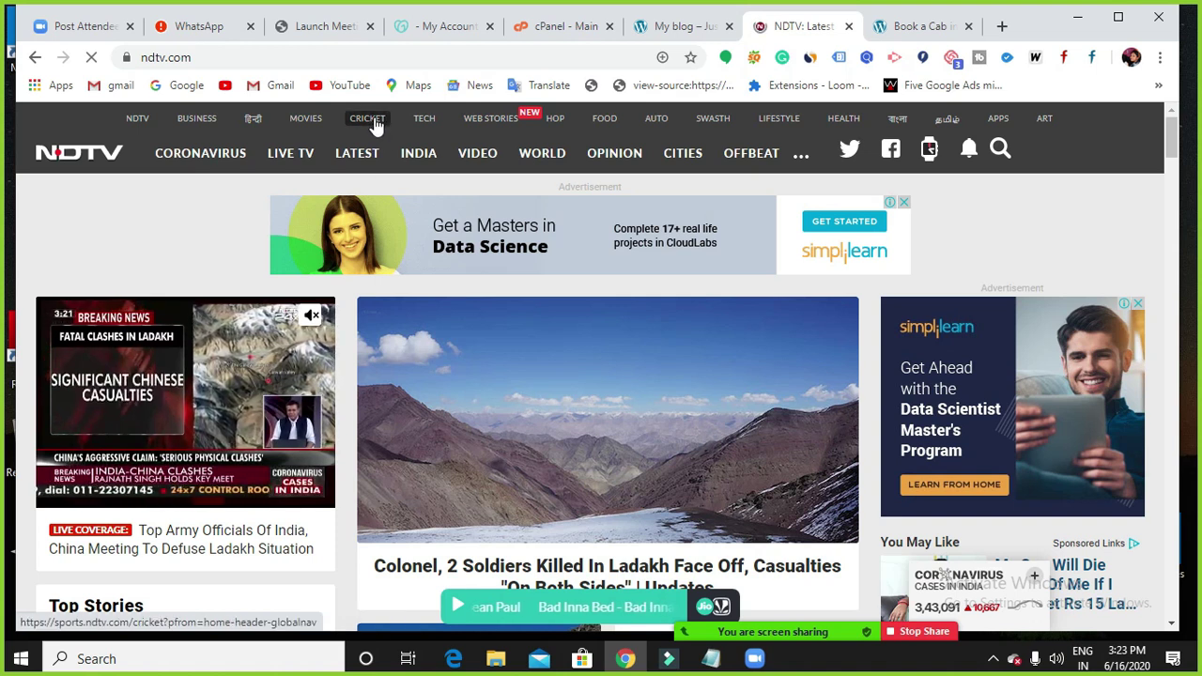
pyautogui.click(228, 55)
pyautogui.click(229, 57)
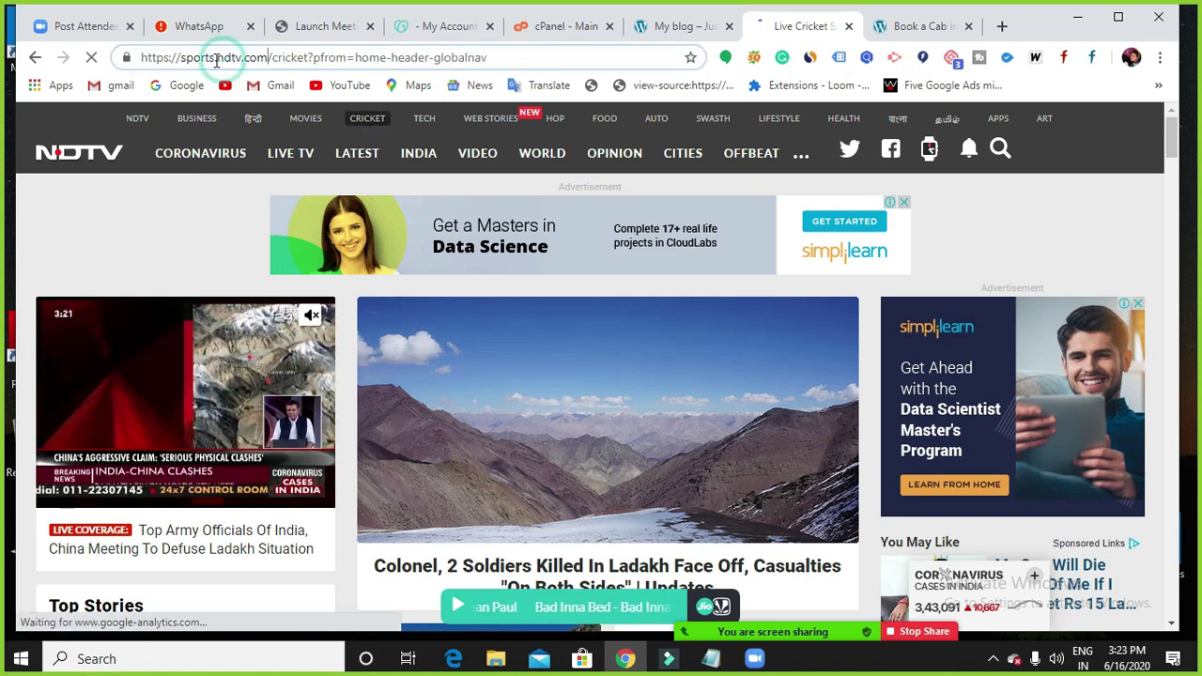
pyautogui.moveTo(178, 57); pyautogui.dragTo(274, 64)
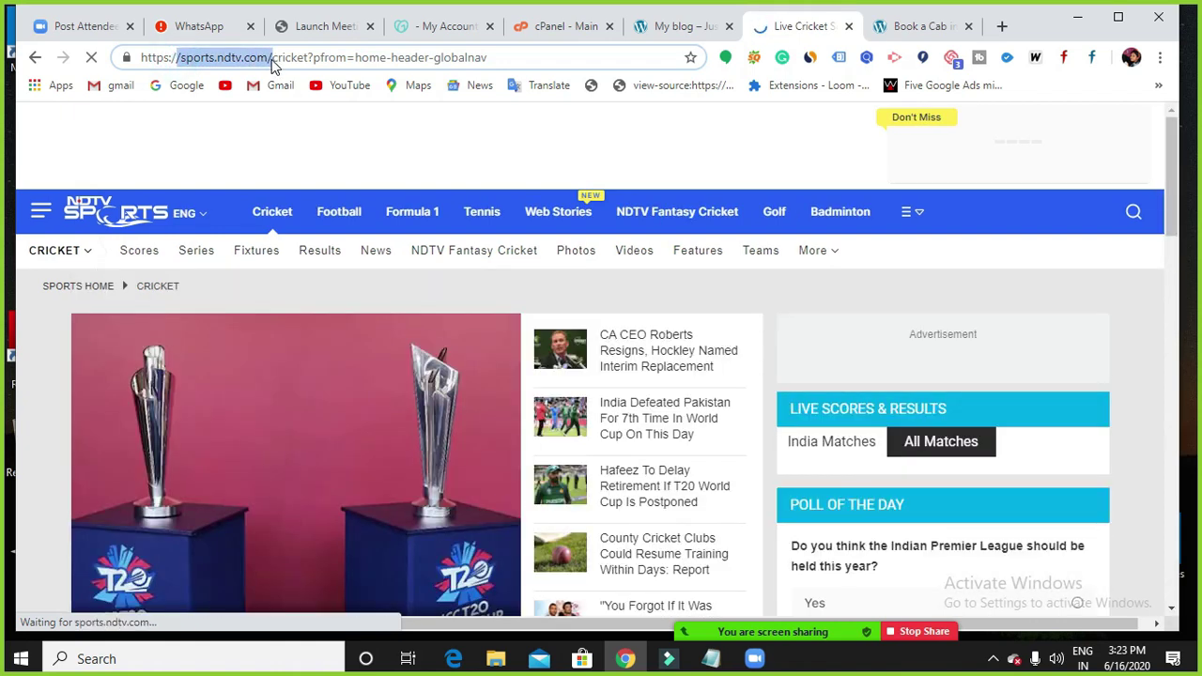
pyautogui.click(271, 58)
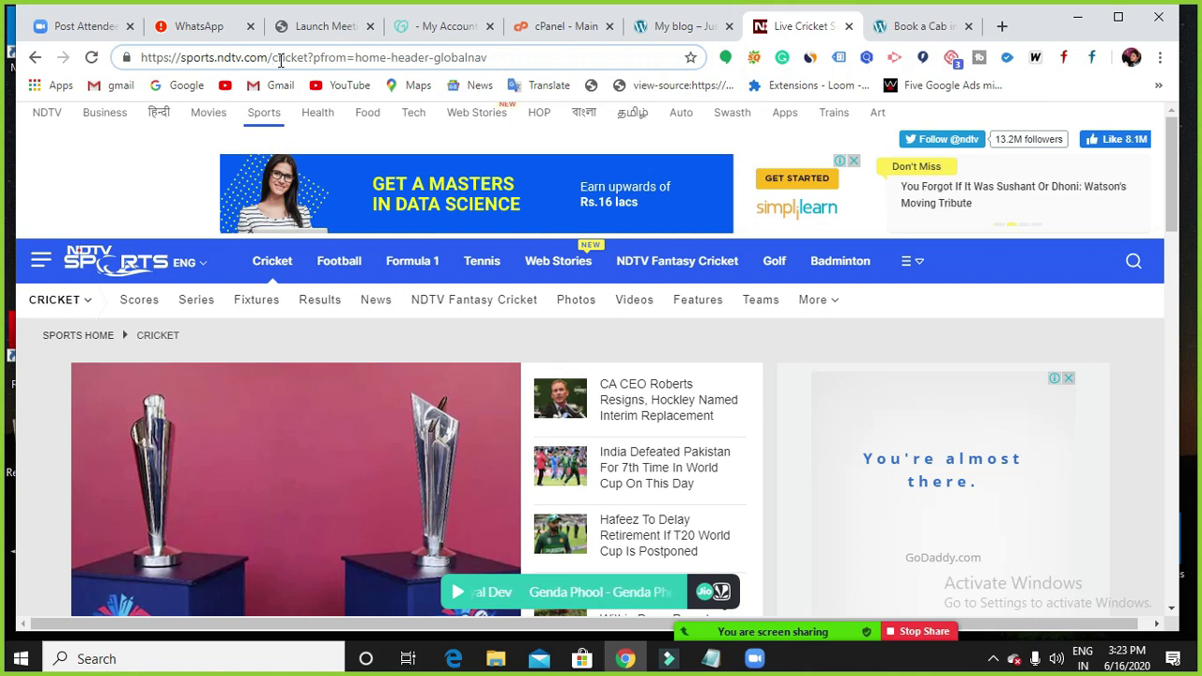
pyautogui.click(685, 33)
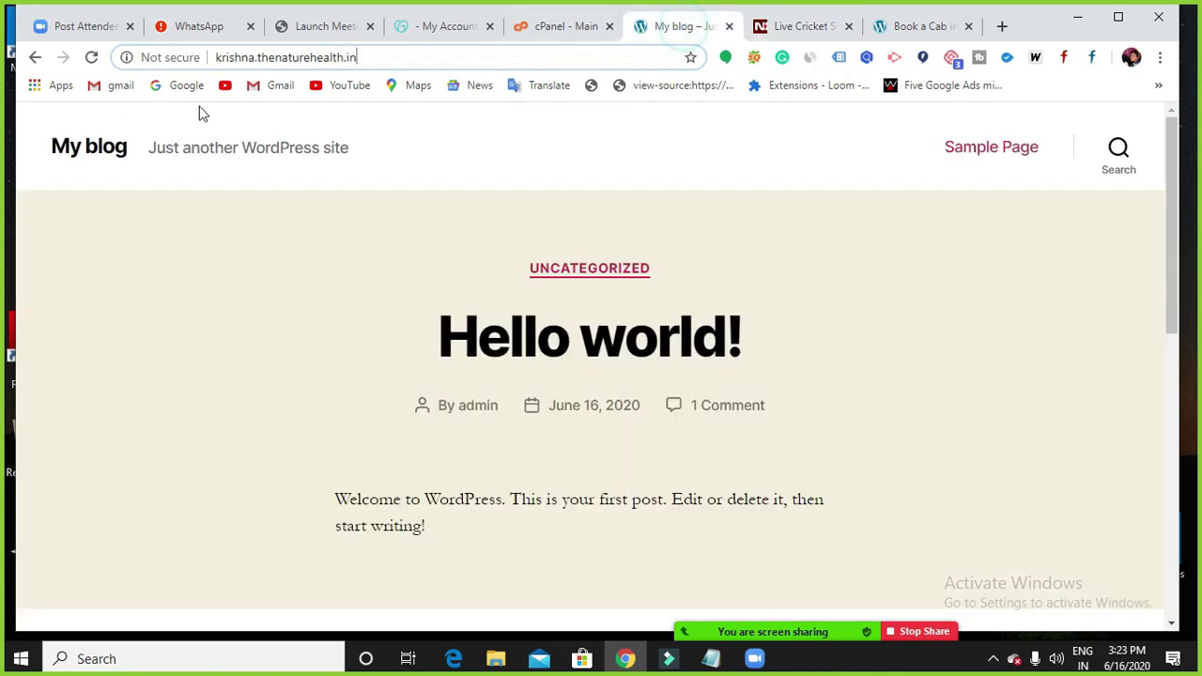
# Highlight the blog's address, then switch to the Live Cricket tab on sports.ndtv.com.
pyautogui.moveTo(370, 57); pyautogui.dragTo(226, 68)
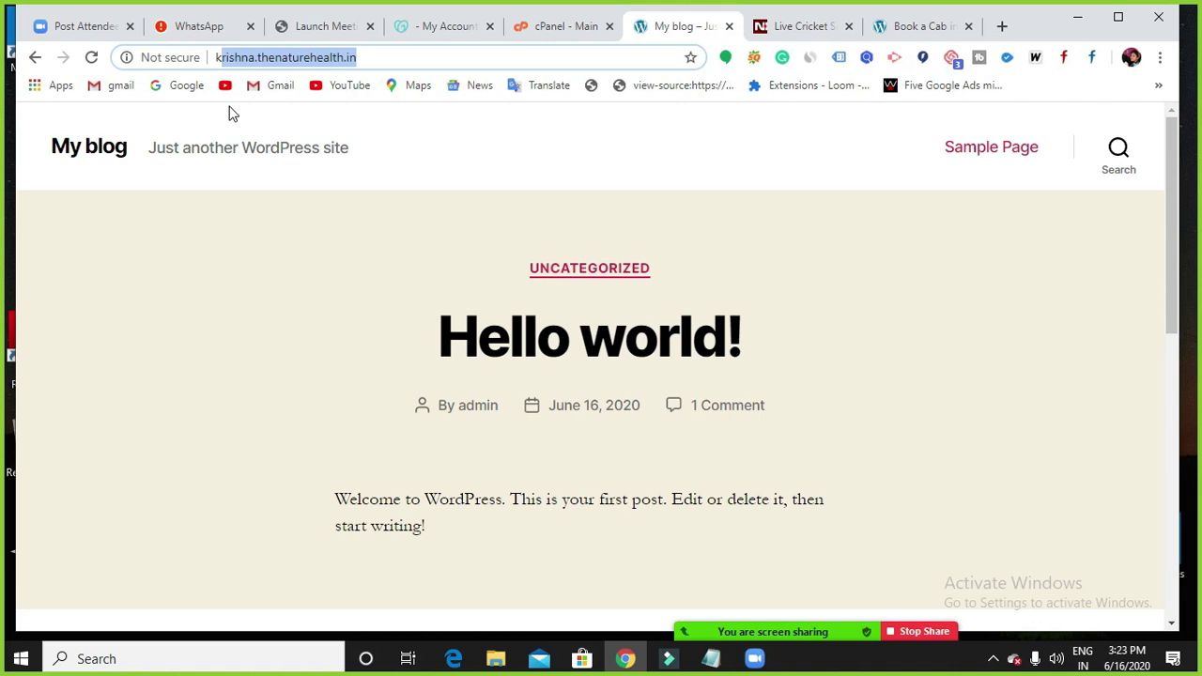
pyautogui.click(369, 67)
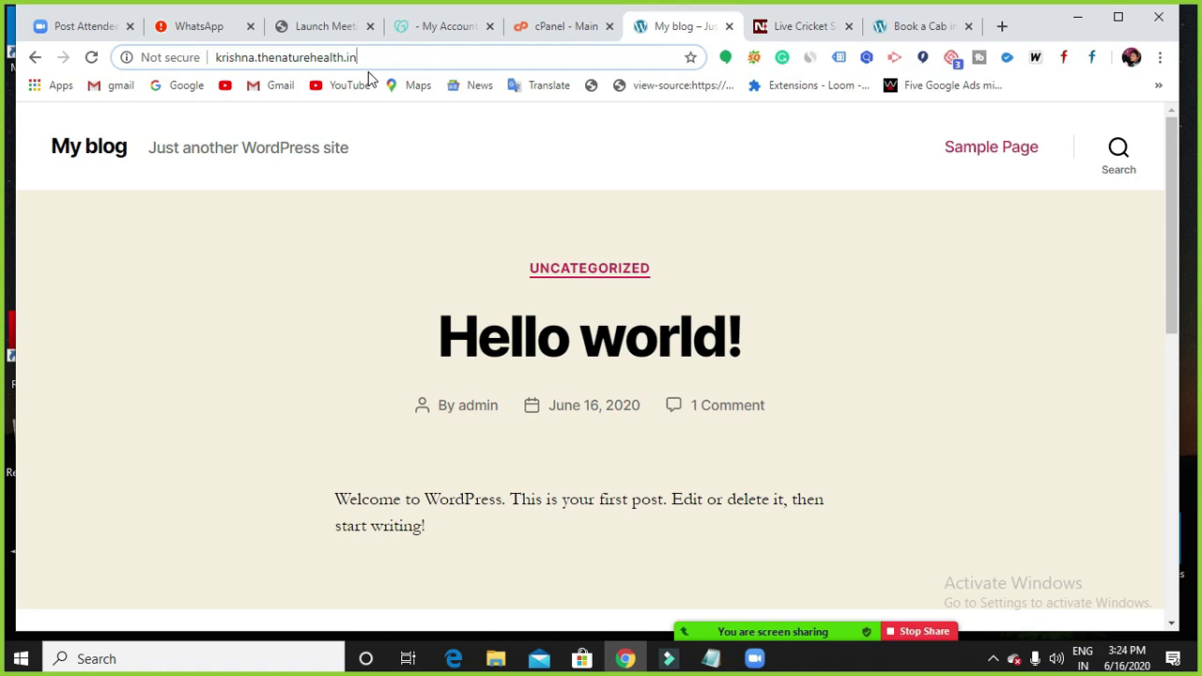
pyautogui.click(815, 30)
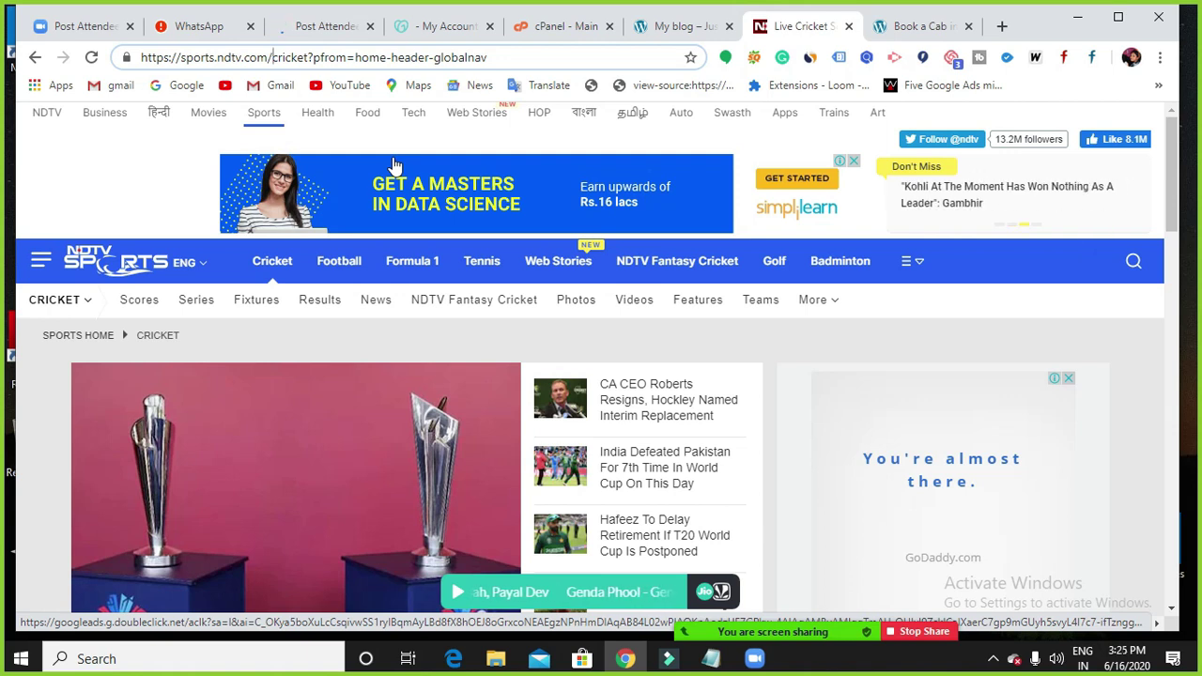
# Switch to the My blog tab and highlight the blog's domain in the address bar.
pyautogui.click(663, 21)
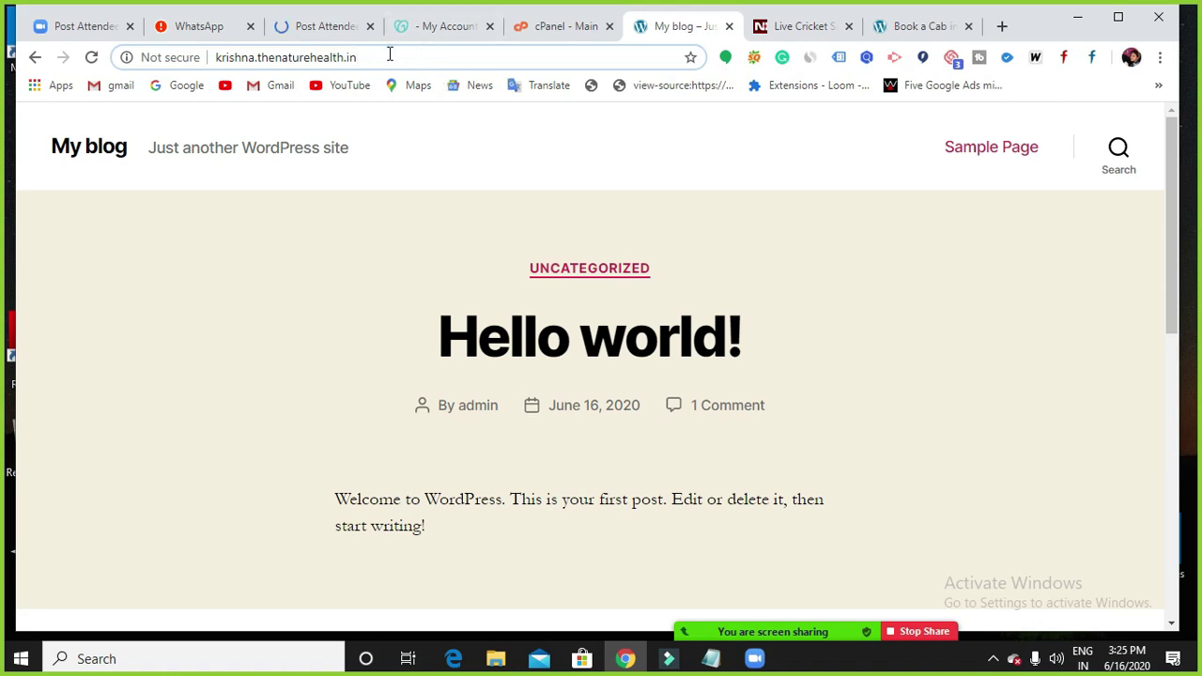
pyautogui.moveTo(378, 55); pyautogui.dragTo(232, 62)
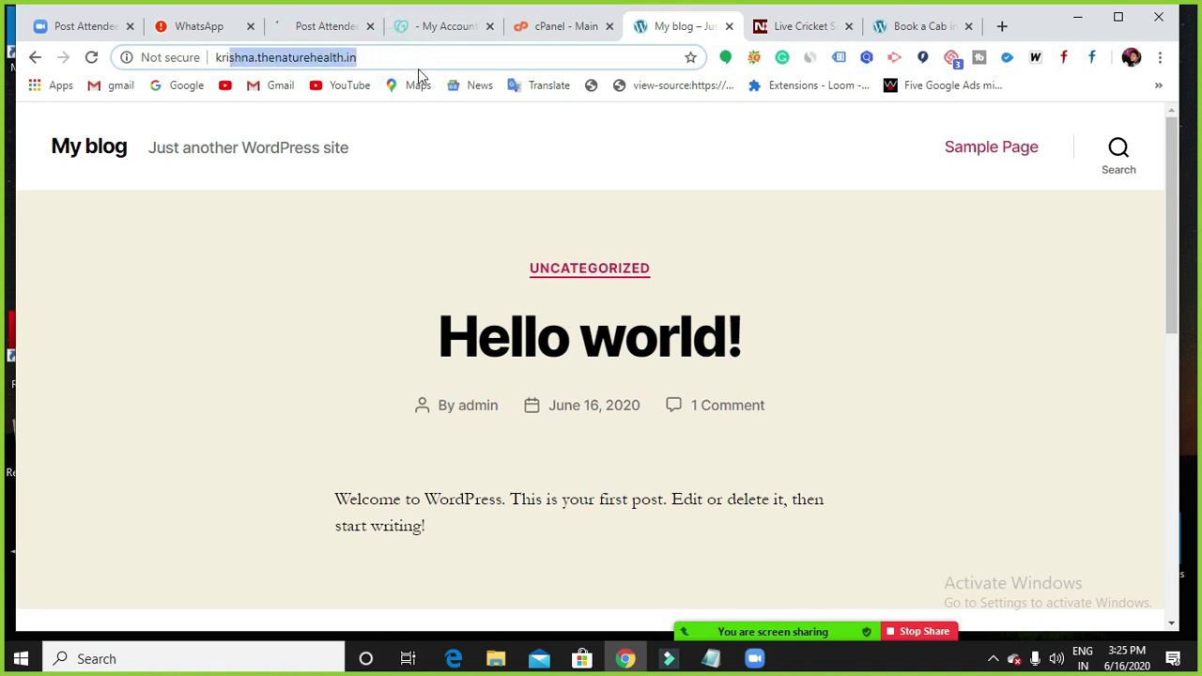
pyautogui.click(531, 35)
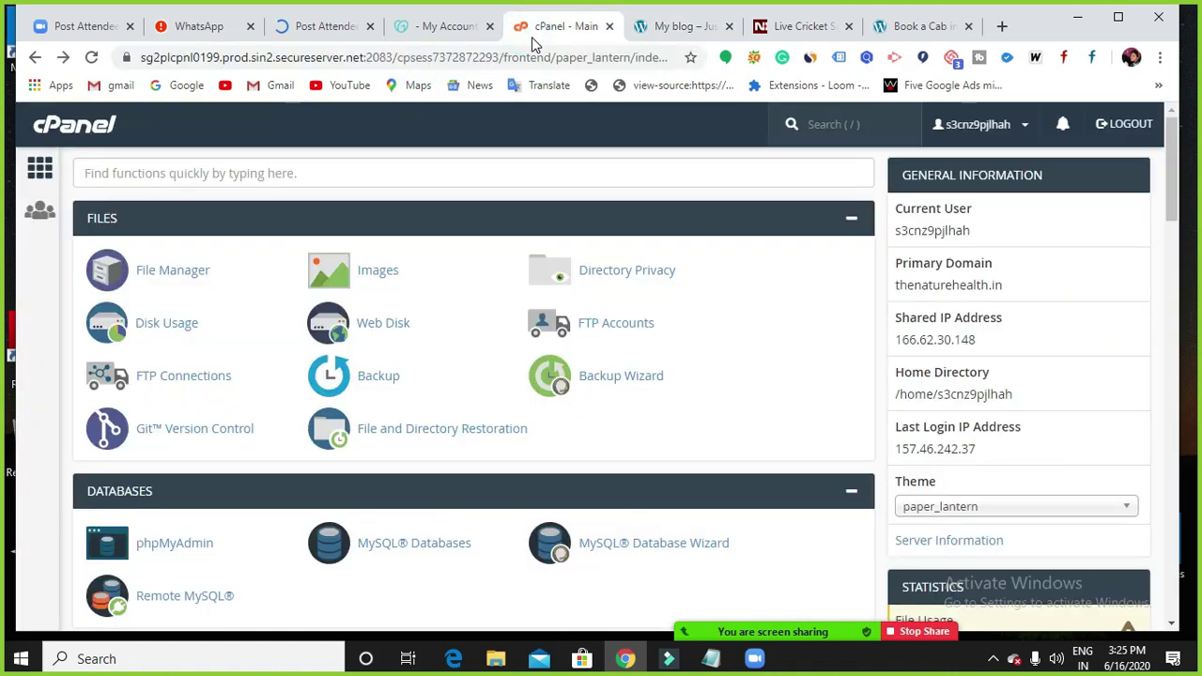
pyautogui.scroll(-3, 494, 187)
pyautogui.scroll(-6, 492, 209)
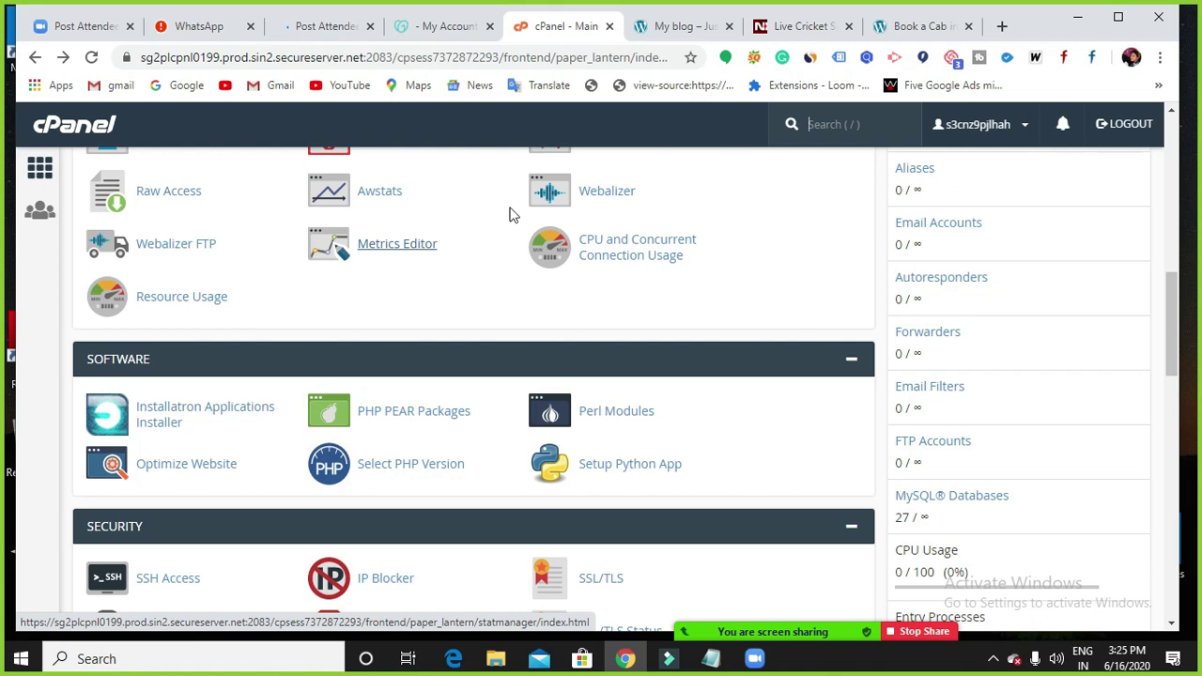
pyautogui.click(651, 42)
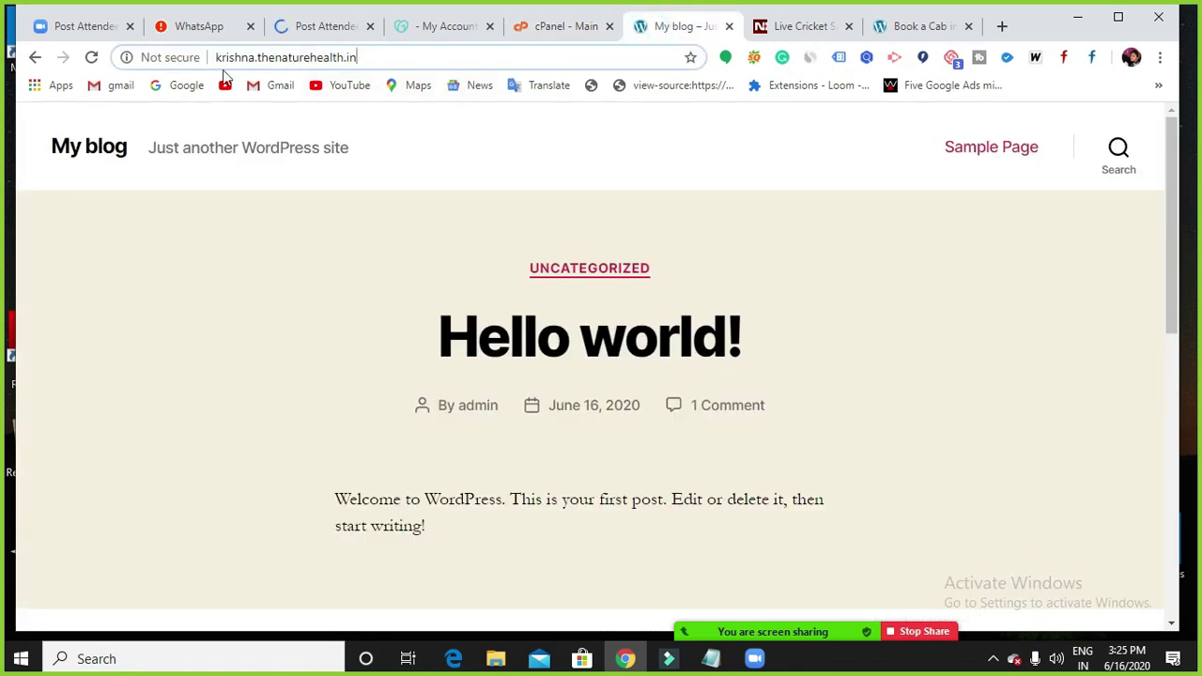
pyautogui.moveTo(218, 58); pyautogui.dragTo(366, 62)
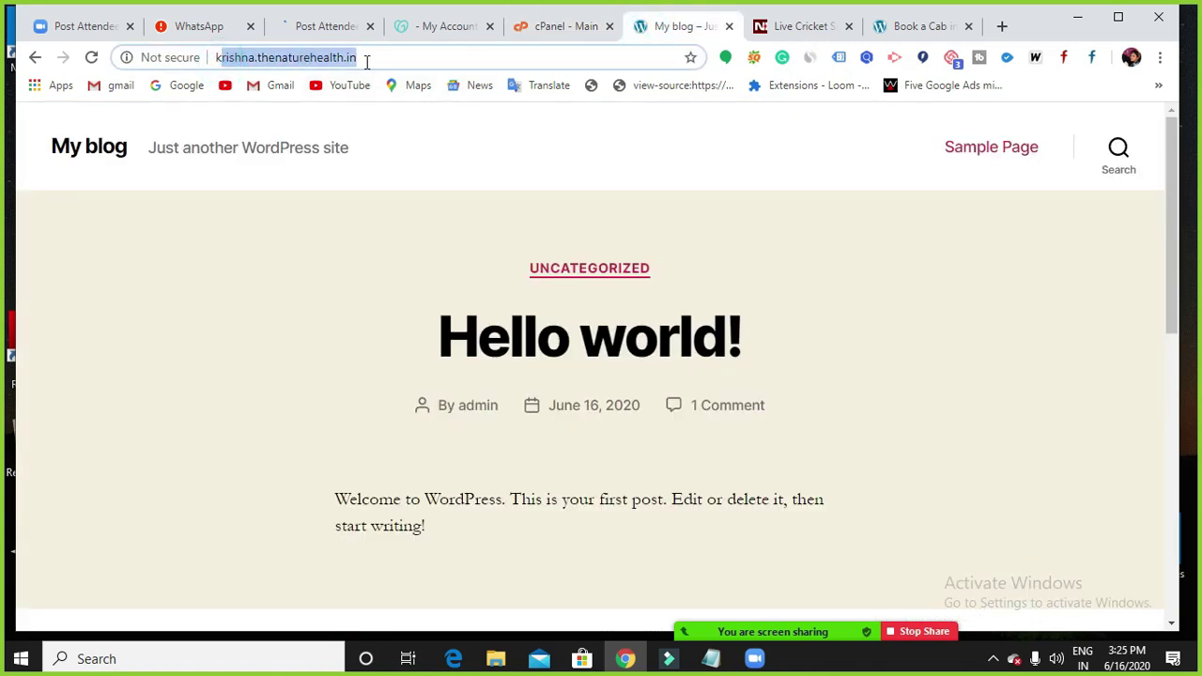
pyautogui.click(370, 59)
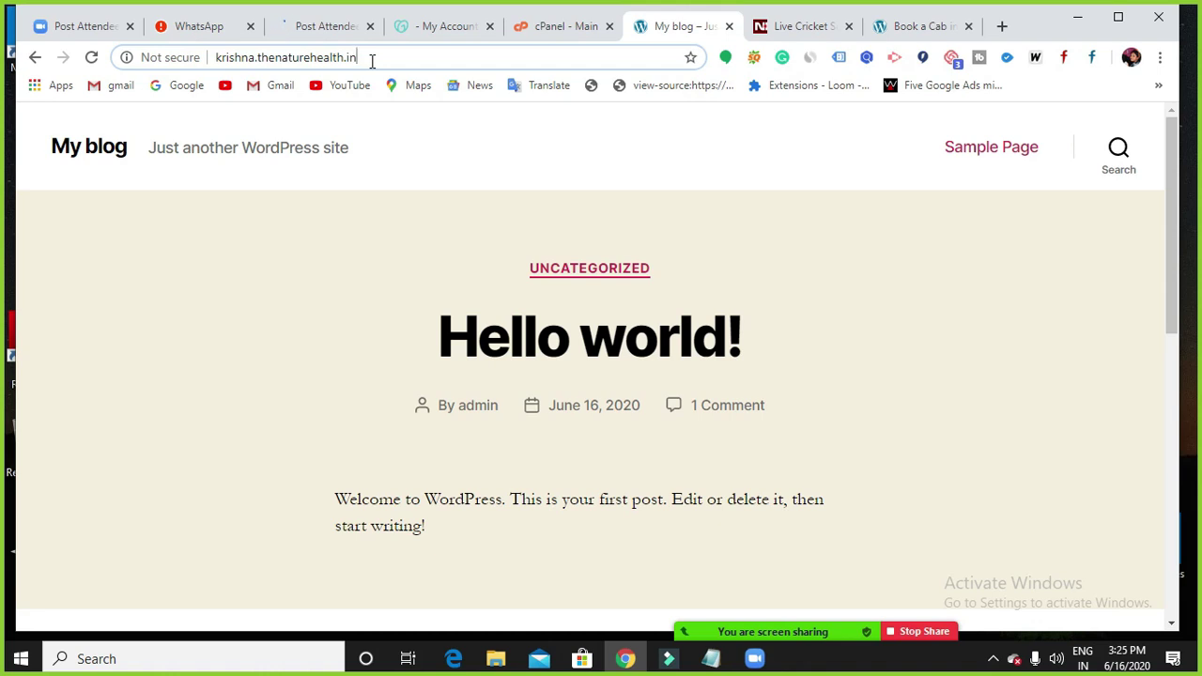
# Go back to cPanel's Subdomains page, then switch to the GoDaddy My Account tab.
pyautogui.click(552, 26)
pyautogui.scroll(3, 443, 402)
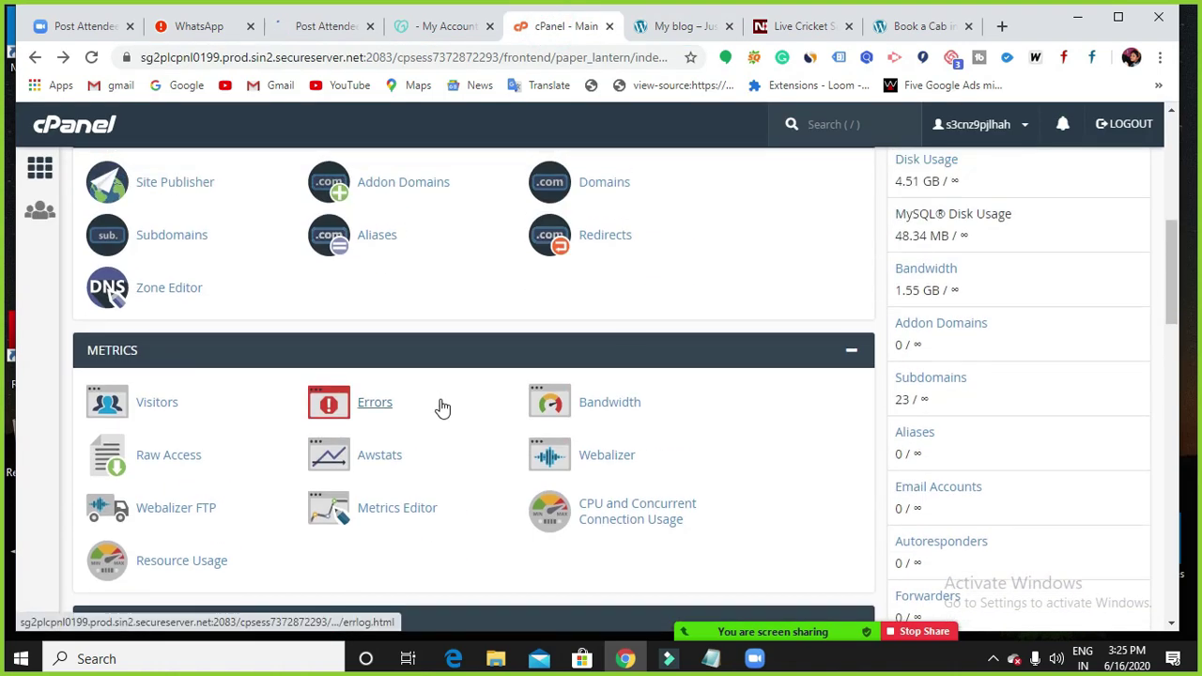
pyautogui.scroll(4, 437, 357)
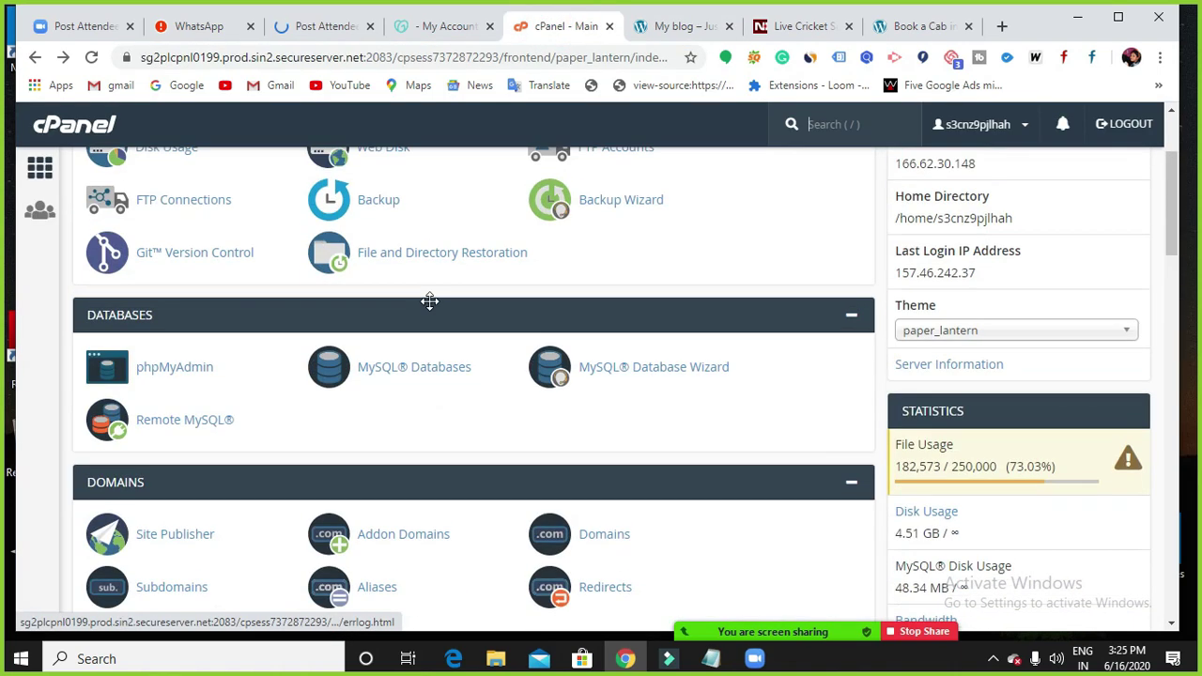
pyautogui.click(37, 60)
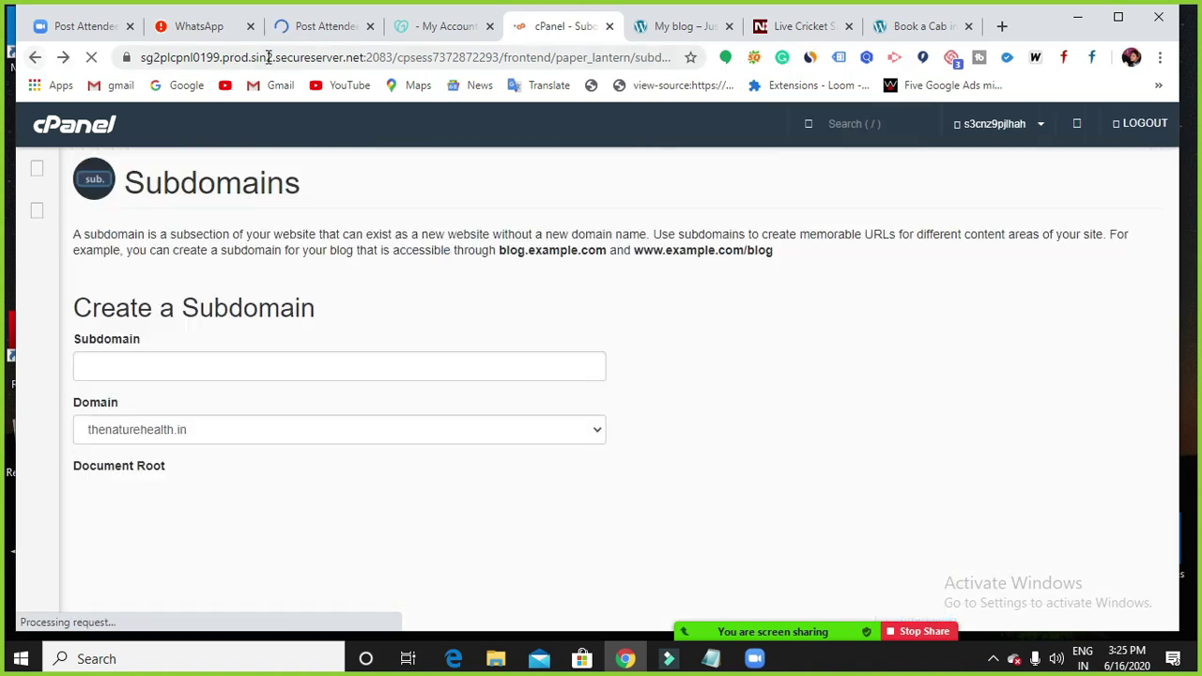
pyautogui.click(443, 36)
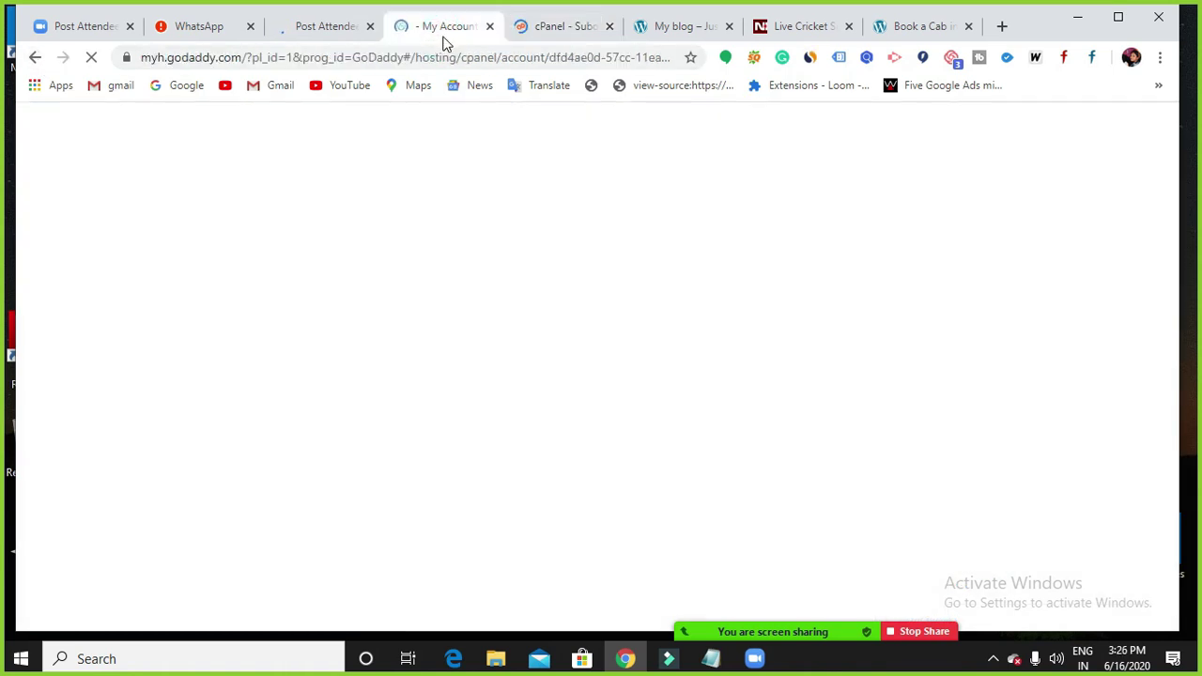
# Launch cPanel Admin for thenaturehealth.in from the GoDaddy My Hosting page.
pyautogui.click(466, 56)
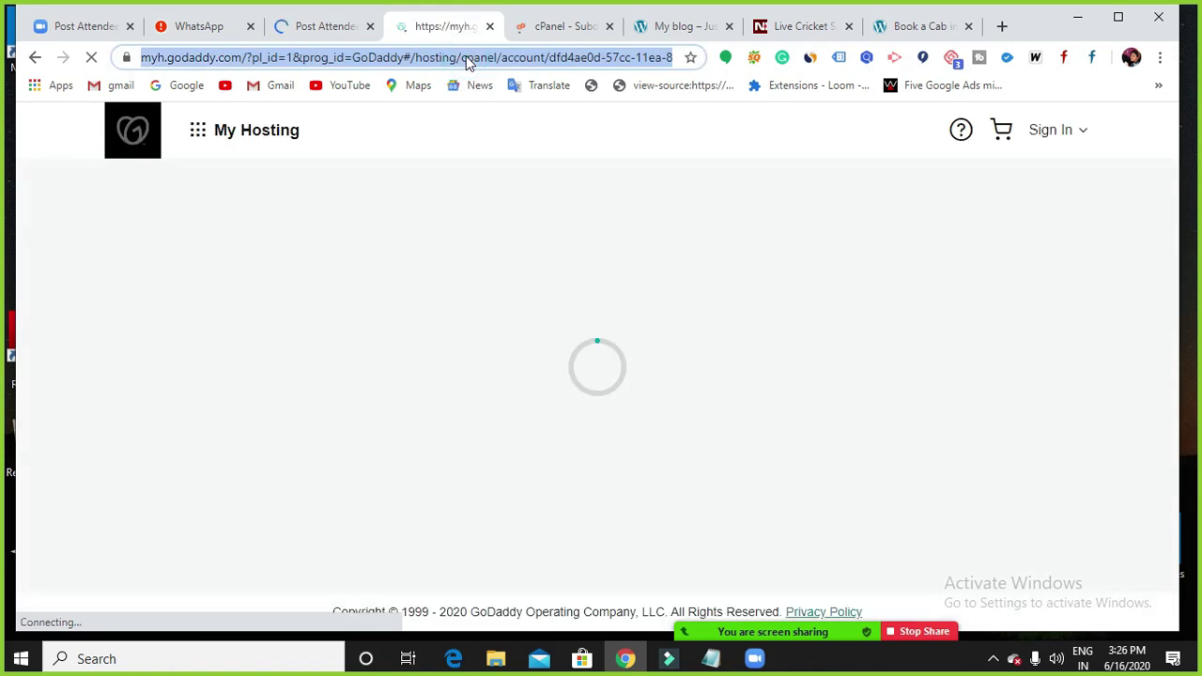
pyautogui.click(465, 56)
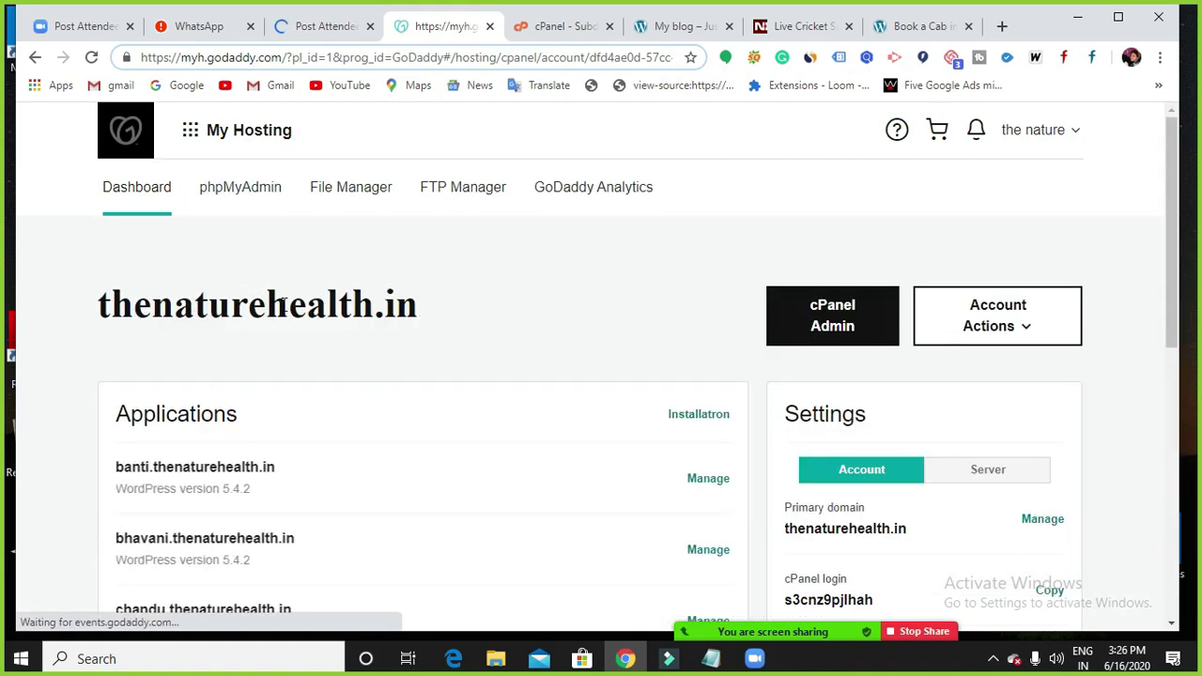
pyautogui.scroll(-2, 284, 306)
pyautogui.scroll(2, 570, 384)
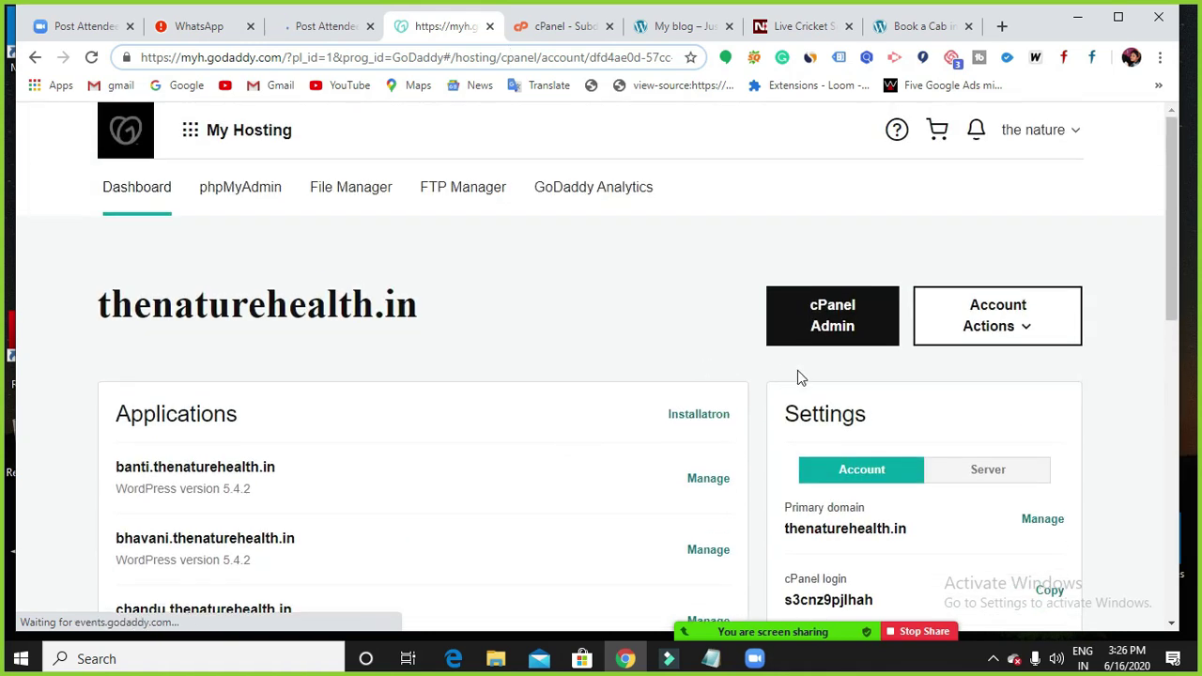
pyautogui.click(852, 323)
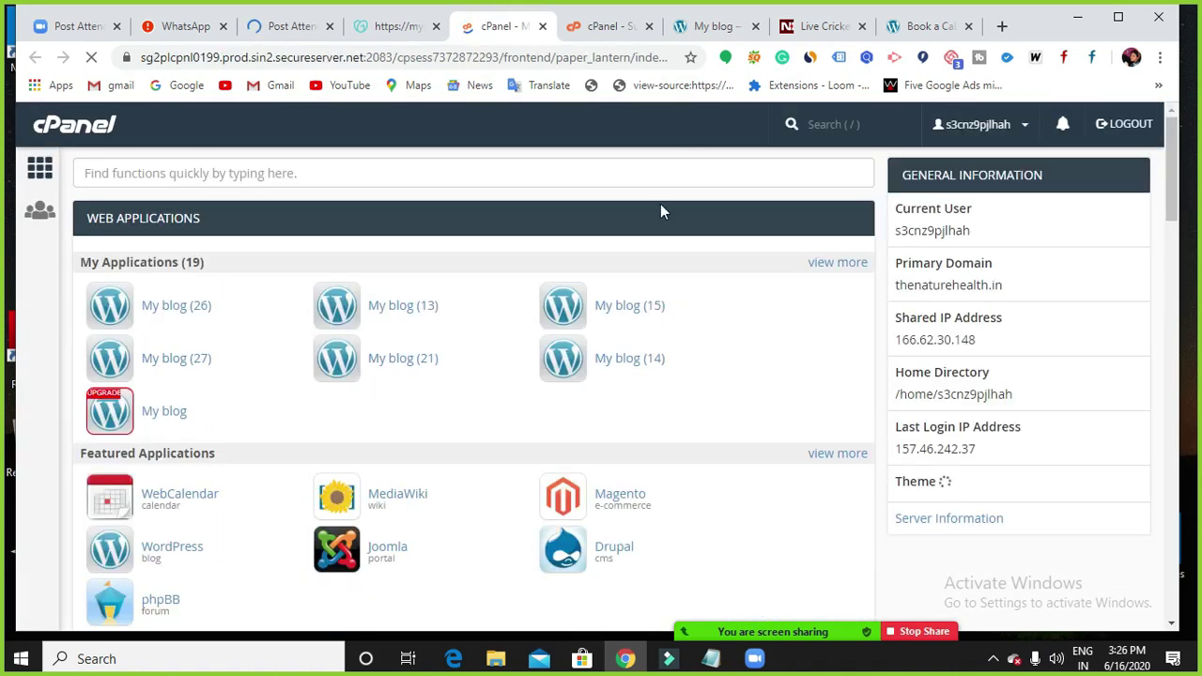
# Back on My Hosting, review the WordPress 5.4.2 installs on banti, bhavani and chandu subdomains.
pyautogui.click(395, 26)
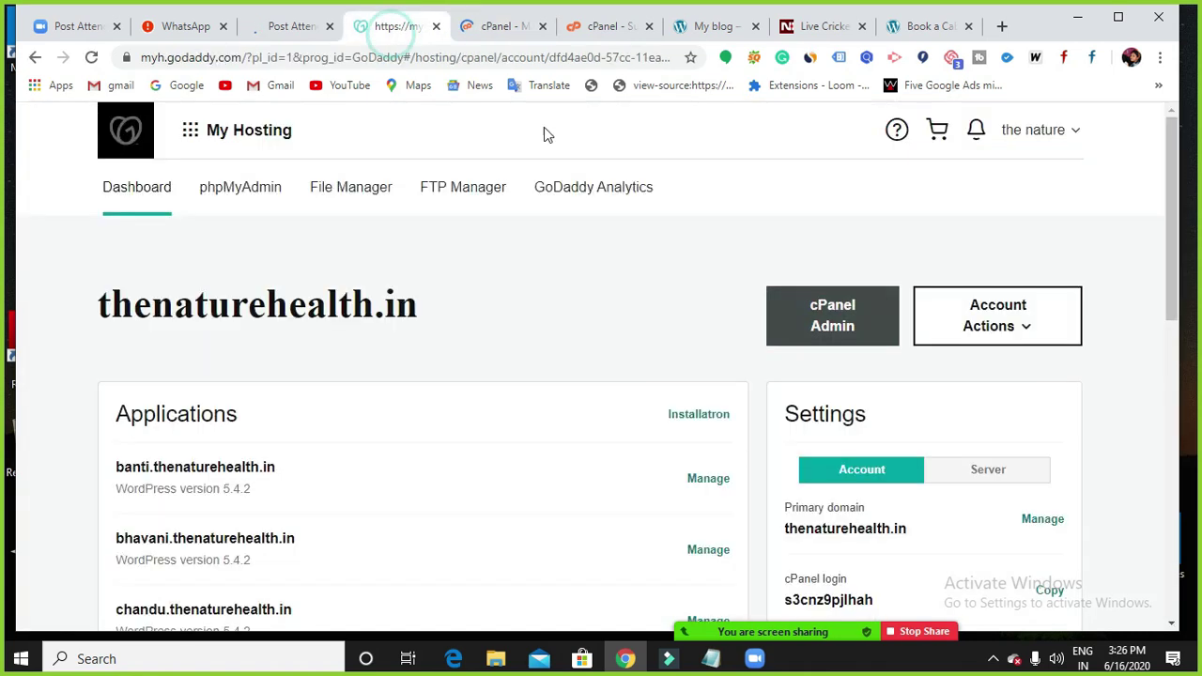
pyautogui.scroll(-2, 863, 415)
pyautogui.scroll(-2, 854, 301)
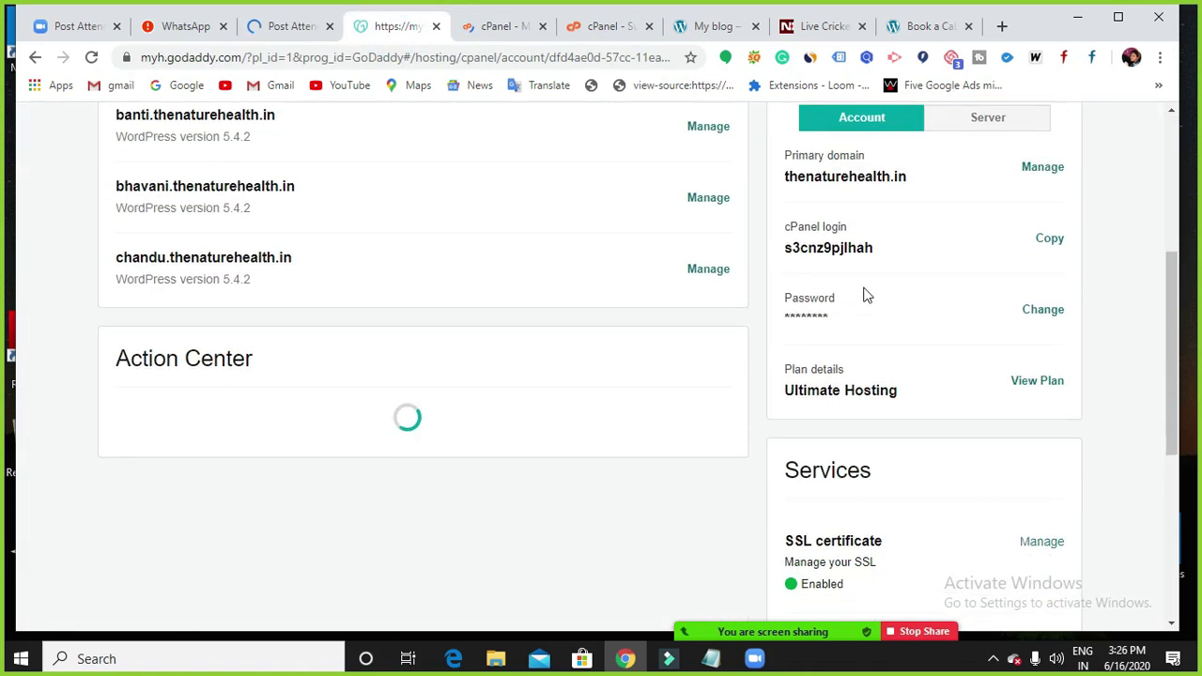
pyautogui.scroll(1, 850, 225)
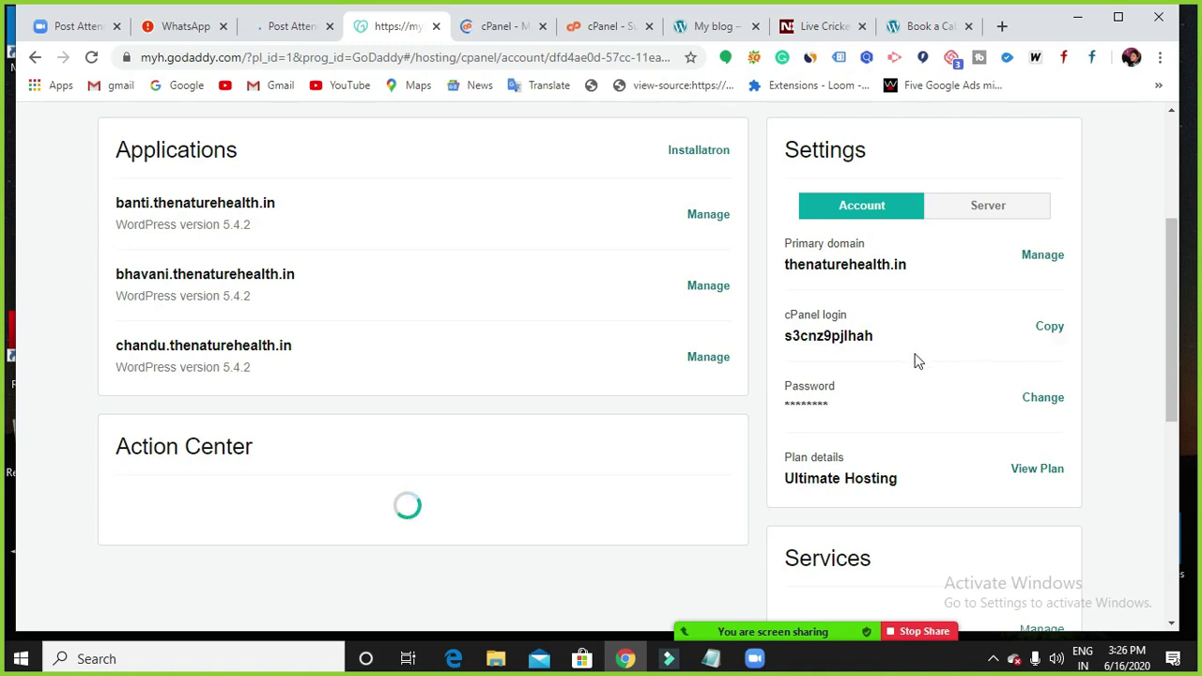
pyautogui.scroll(-1, 800, 319)
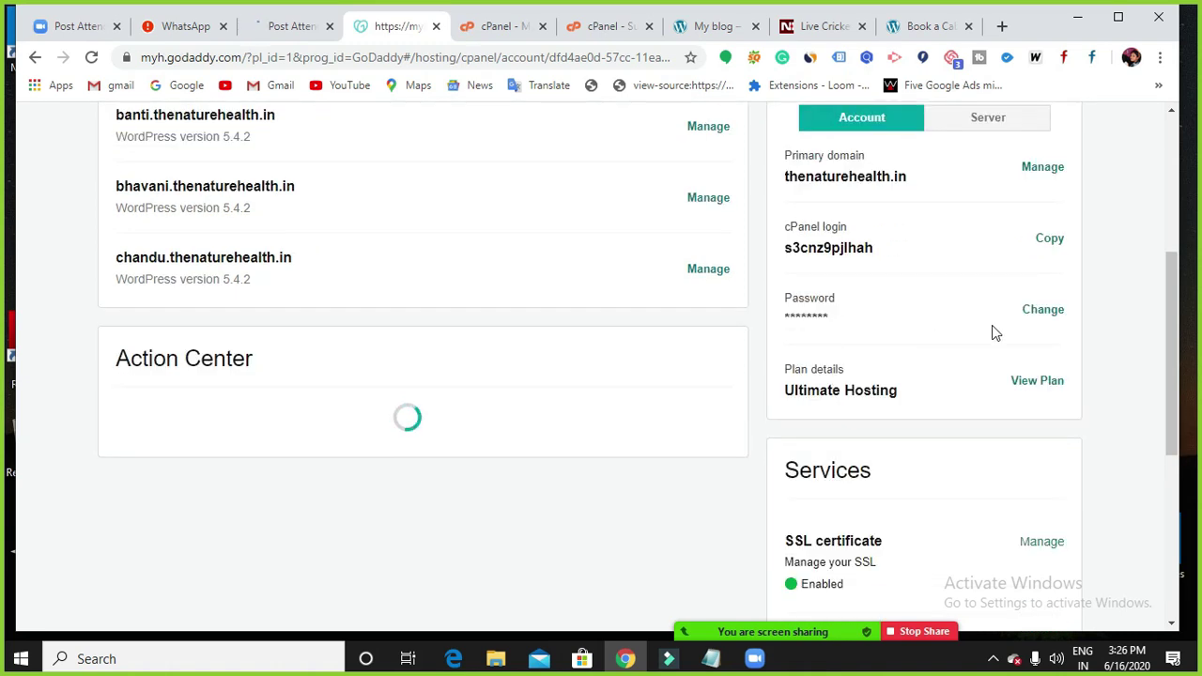
pyautogui.scroll(3, 995, 331)
pyautogui.scroll(1, 993, 328)
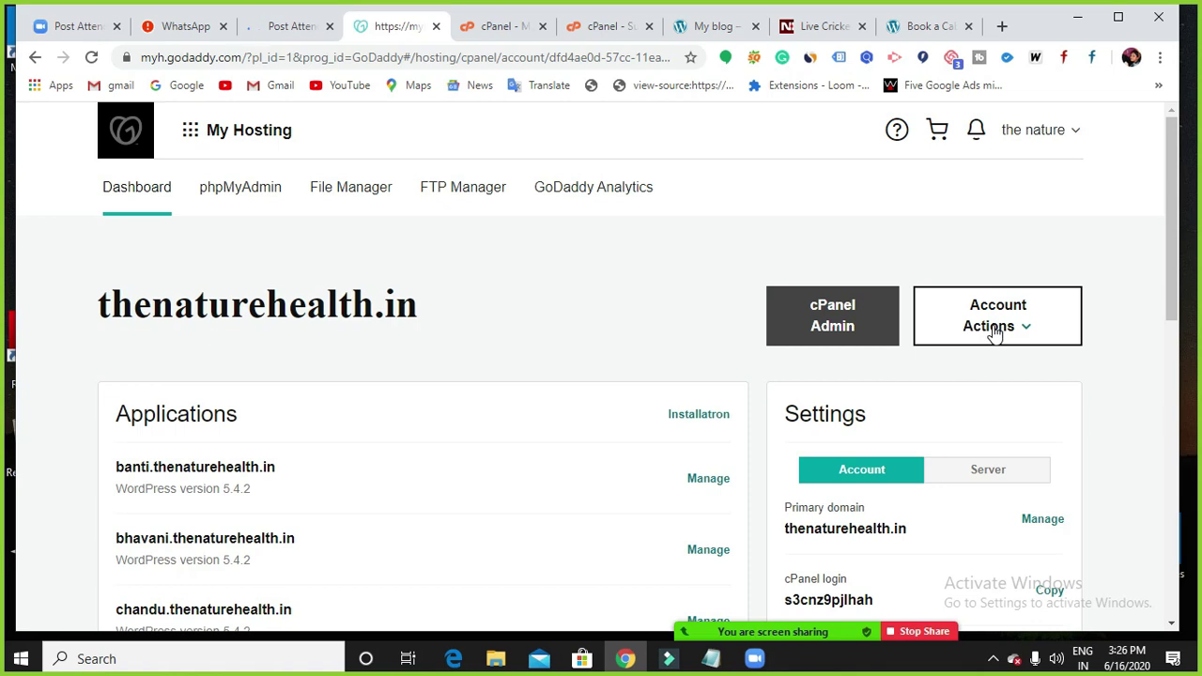
# Scroll cPanel's Web Applications and Files sections, then return via GoDaddy to the My blog tab.
pyautogui.click(479, 27)
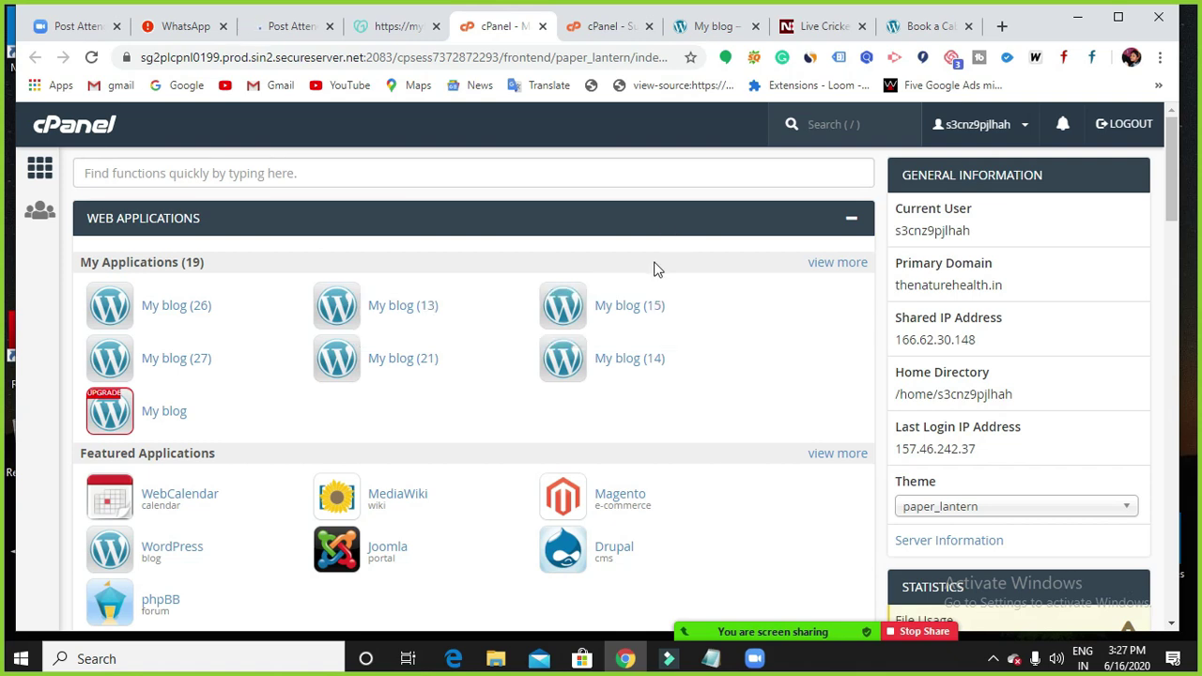
pyautogui.scroll(-5, 657, 269)
pyautogui.scroll(5, 593, 351)
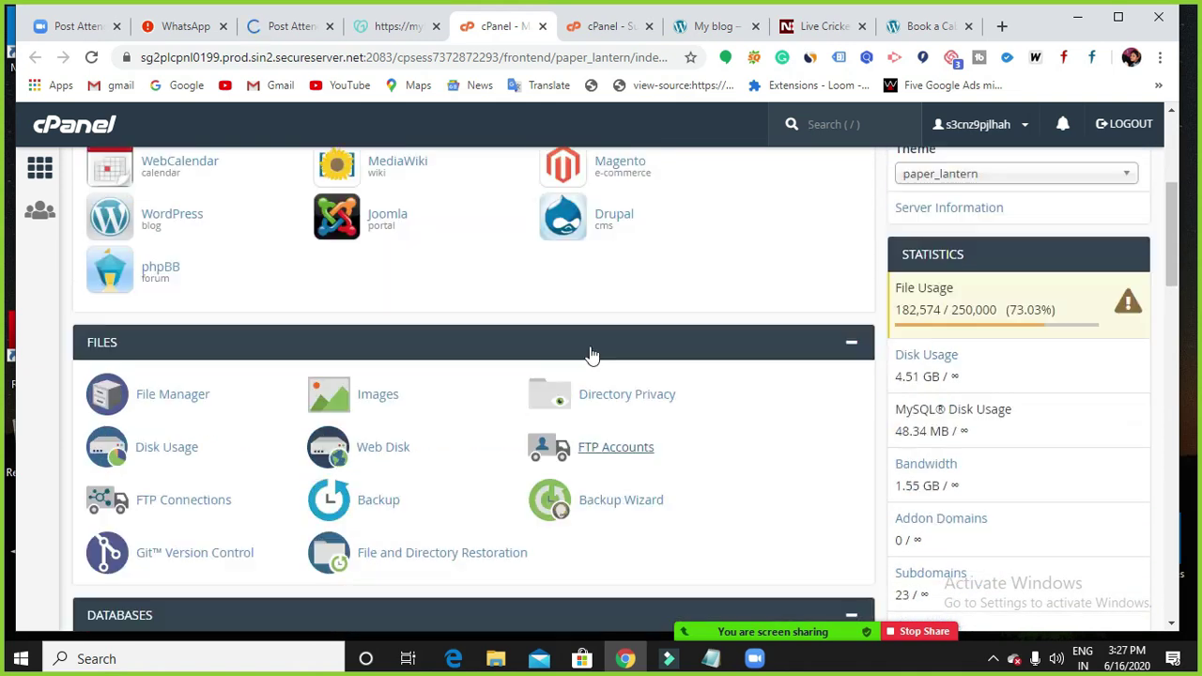
pyautogui.scroll(-4, 532, 367)
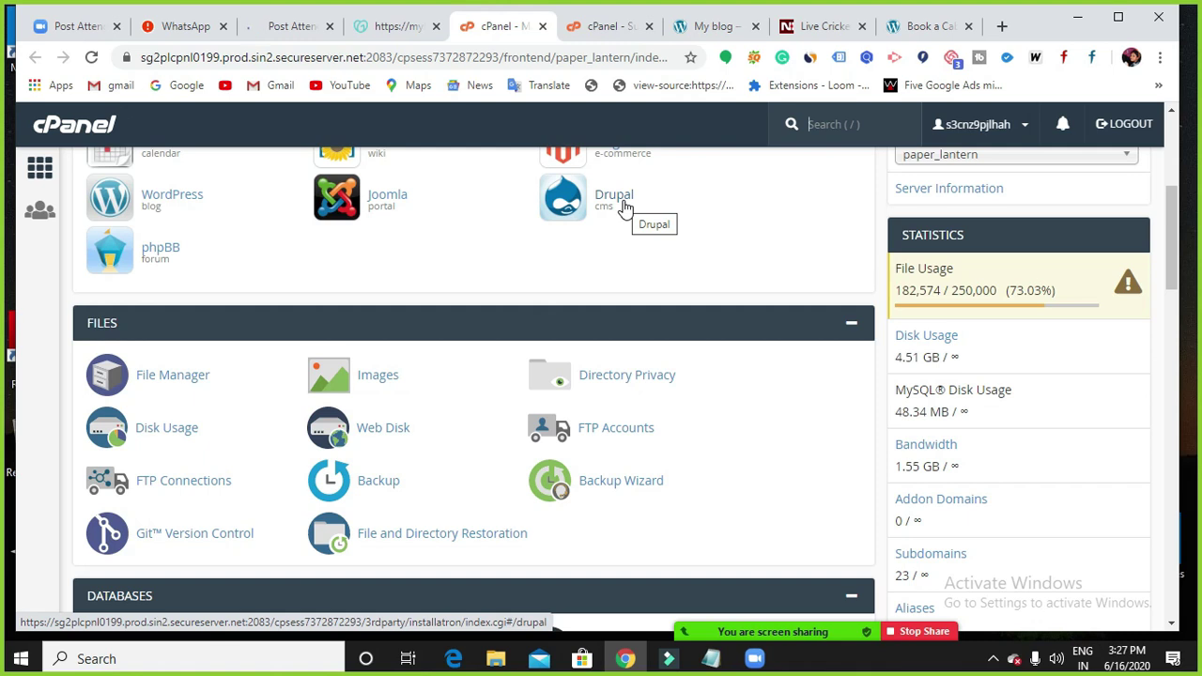
pyautogui.scroll(4, 609, 328)
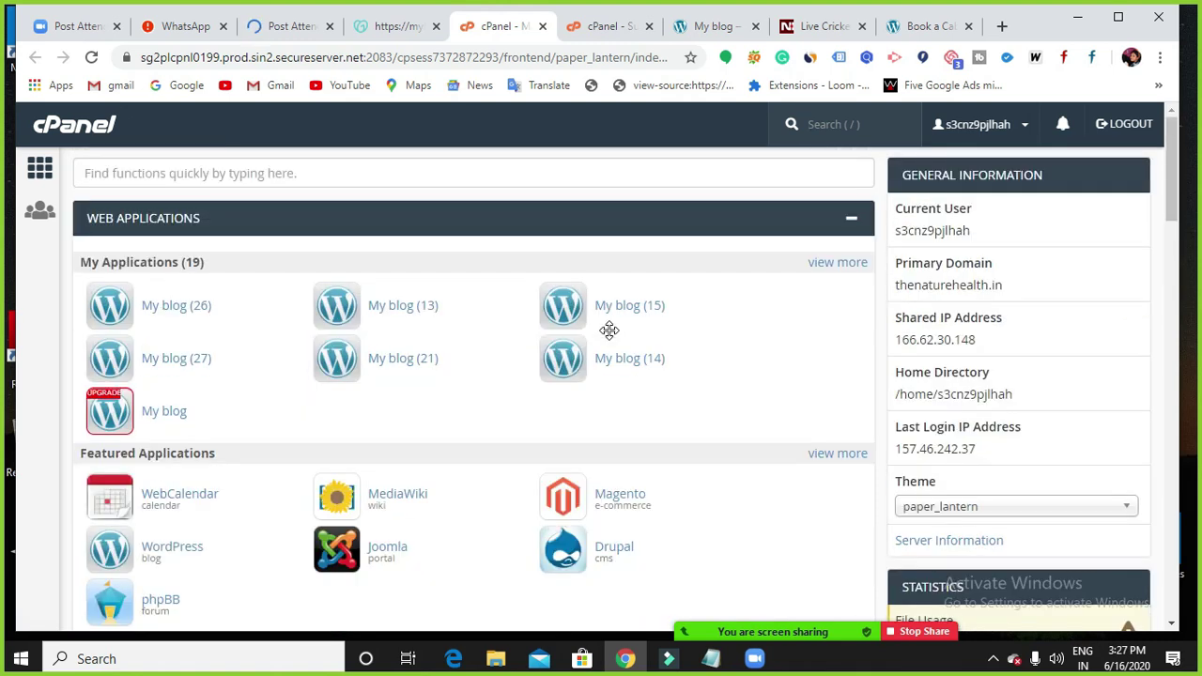
pyautogui.click(404, 30)
pyautogui.click(714, 27)
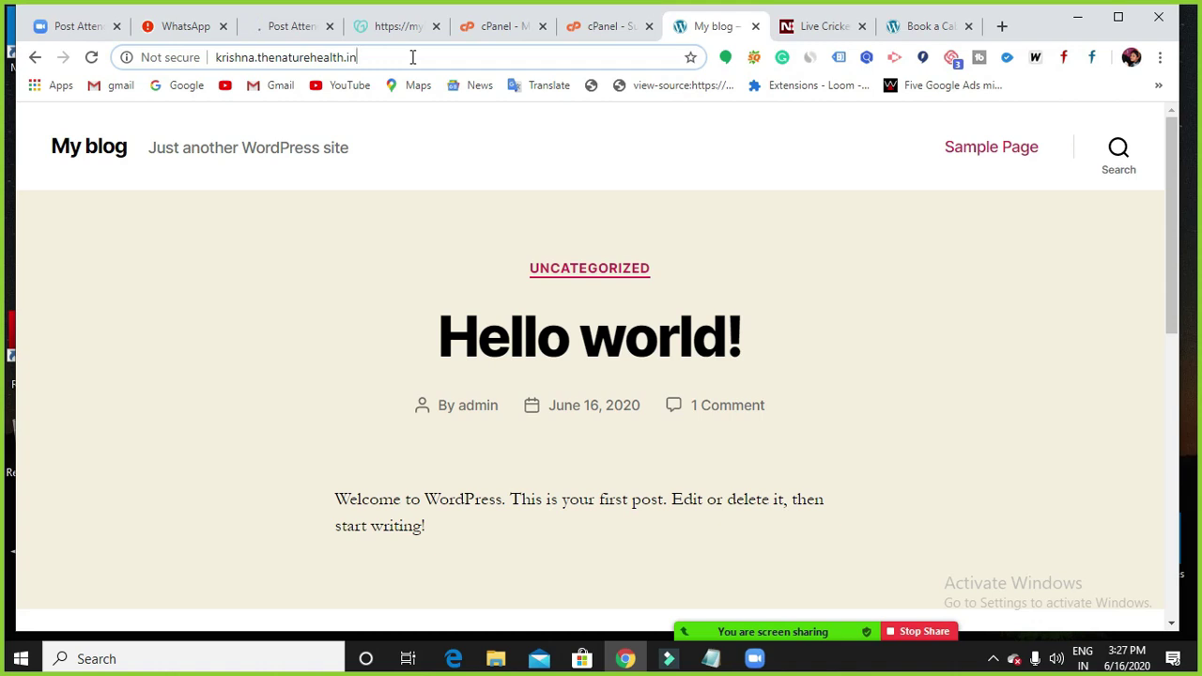
# Load krishna.thenaturehealth.in/wp-admin from the browser address bar.
pyautogui.click(412, 57)
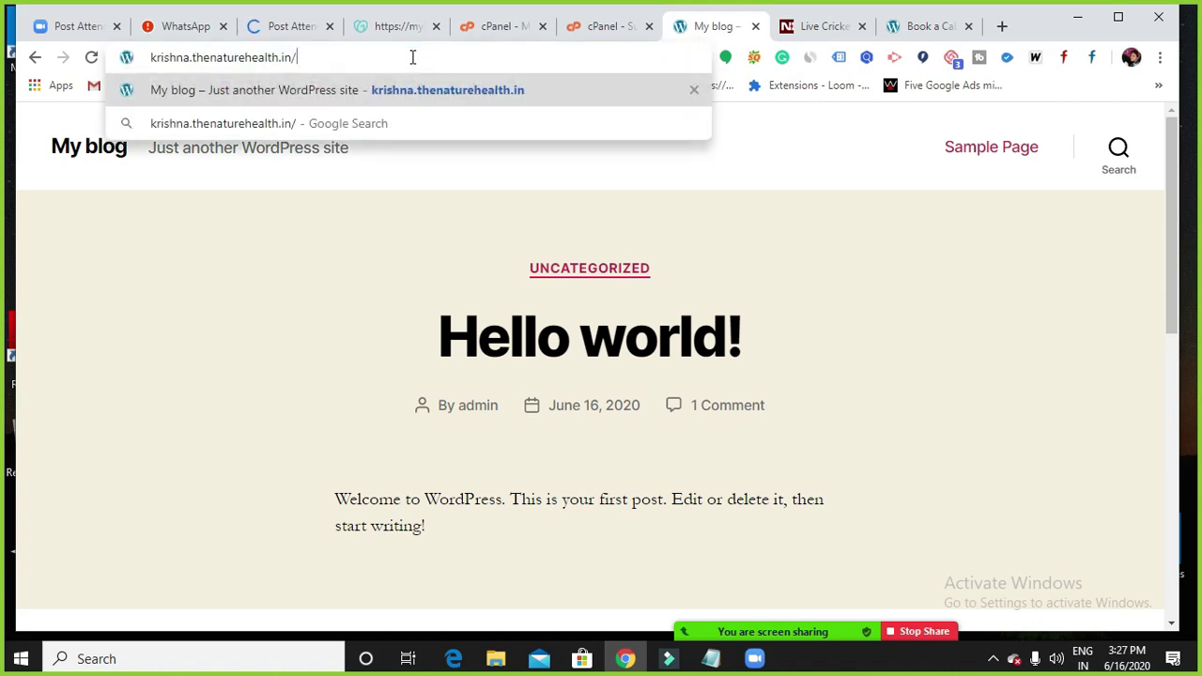
pyautogui.write('wp')
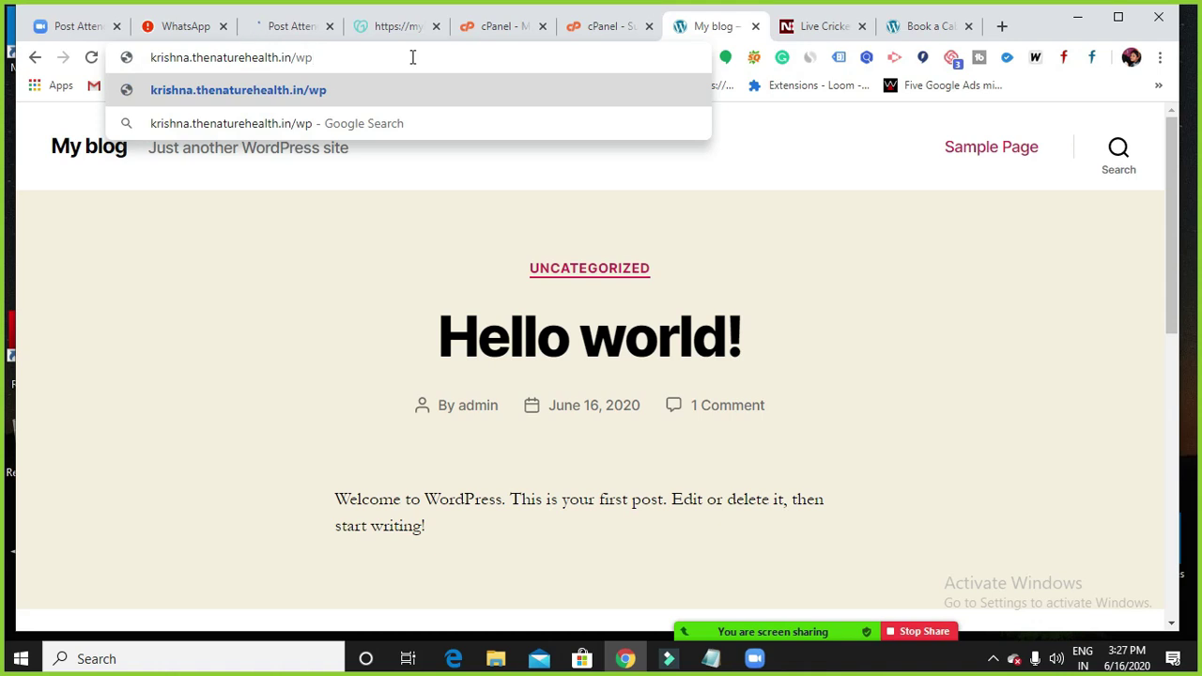
pyautogui.write('-admin')
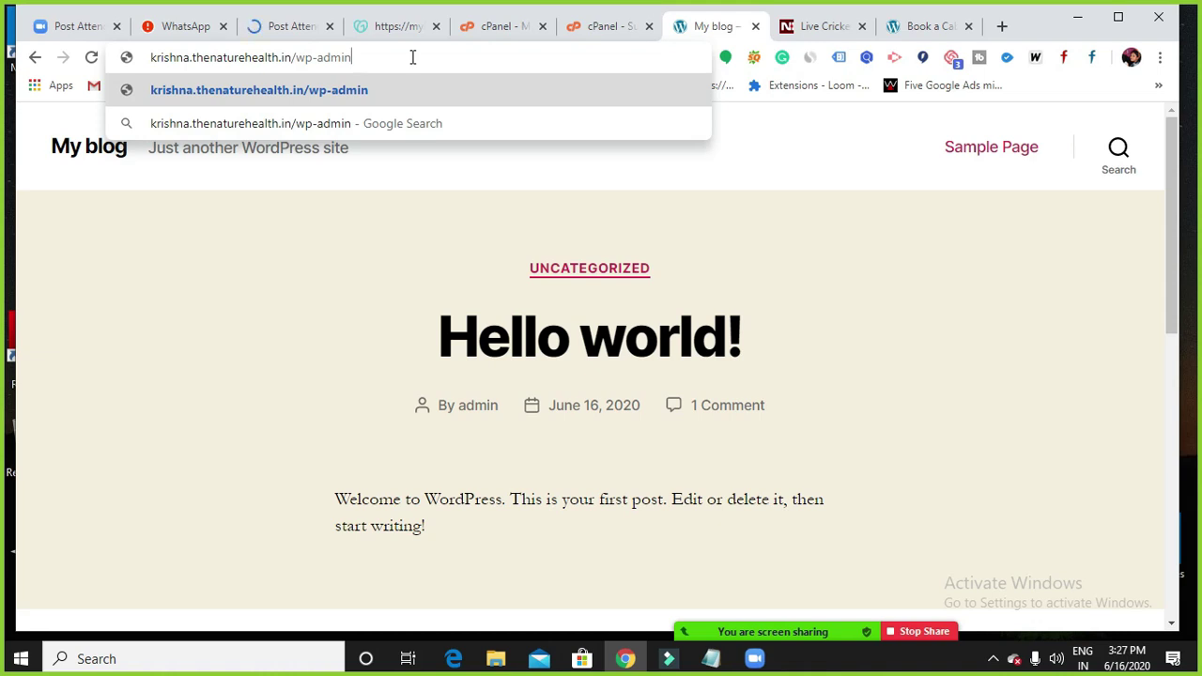
pyautogui.press('Return')
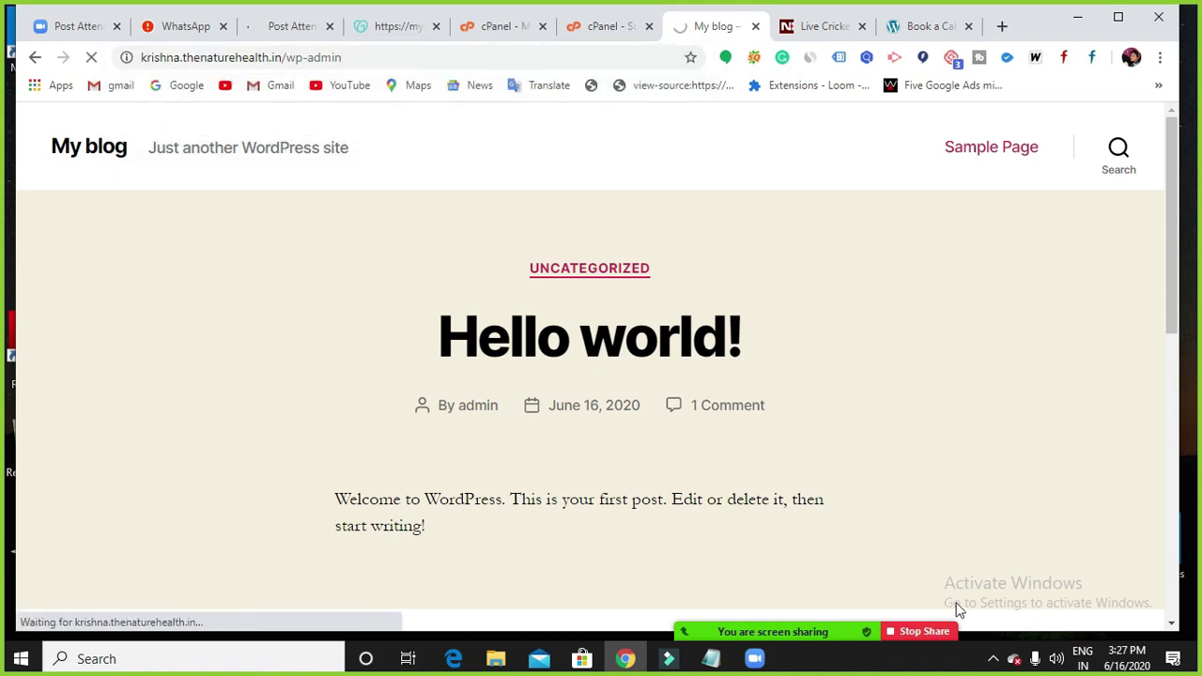
# Minimize the screen recorder controls from the system tray.
pyautogui.click(992, 658)
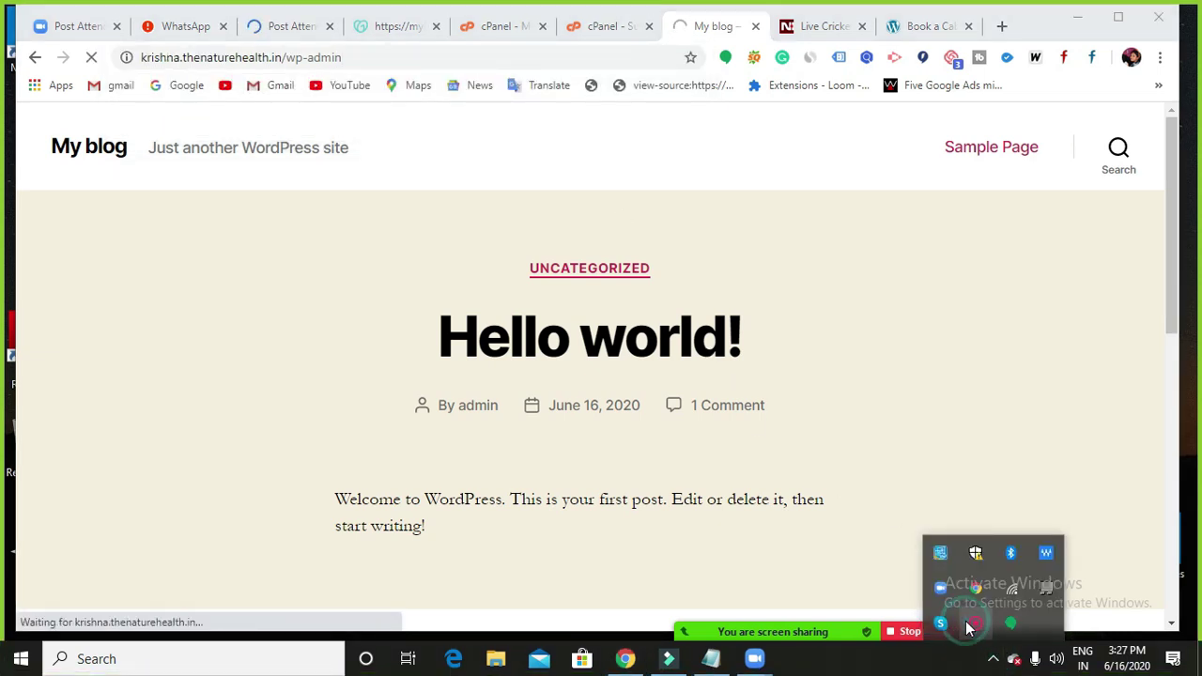
pyautogui.rightClick(977, 623)
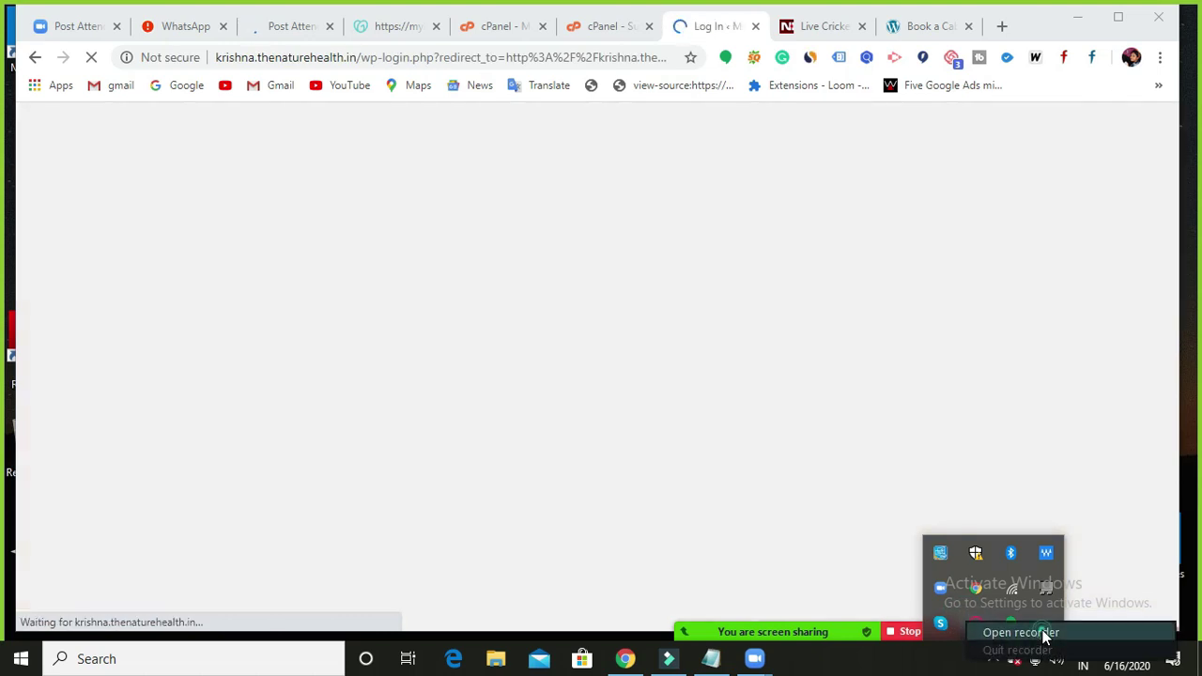
pyautogui.click(1040, 631)
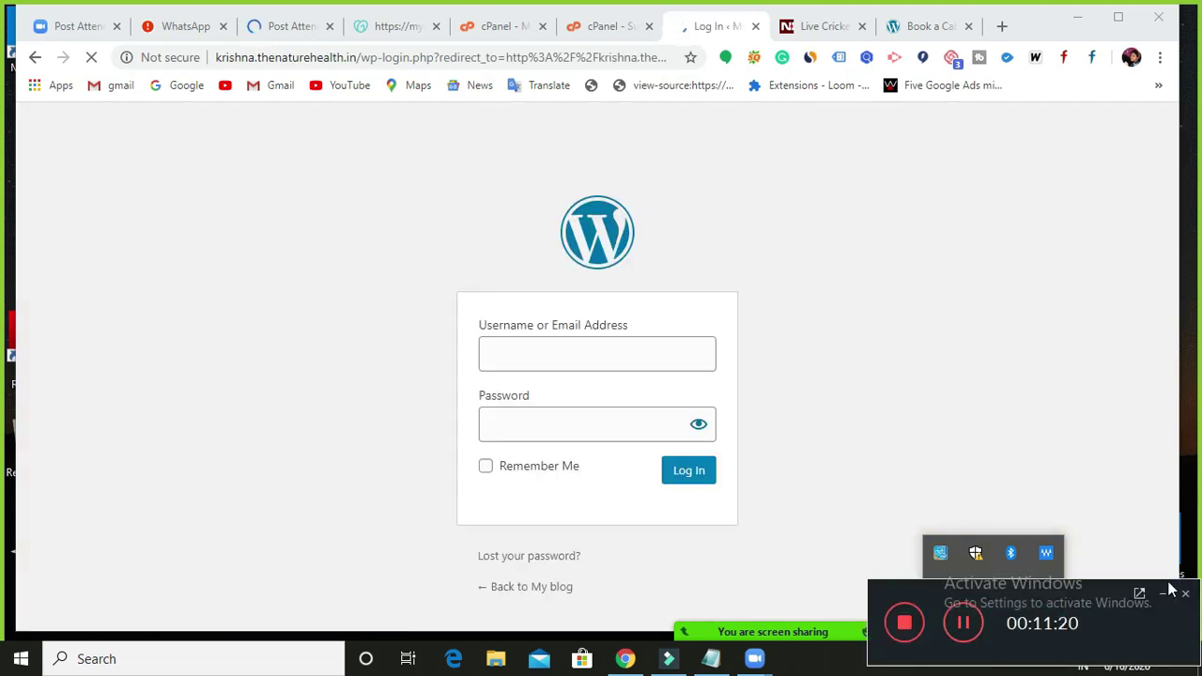
pyautogui.click(1164, 597)
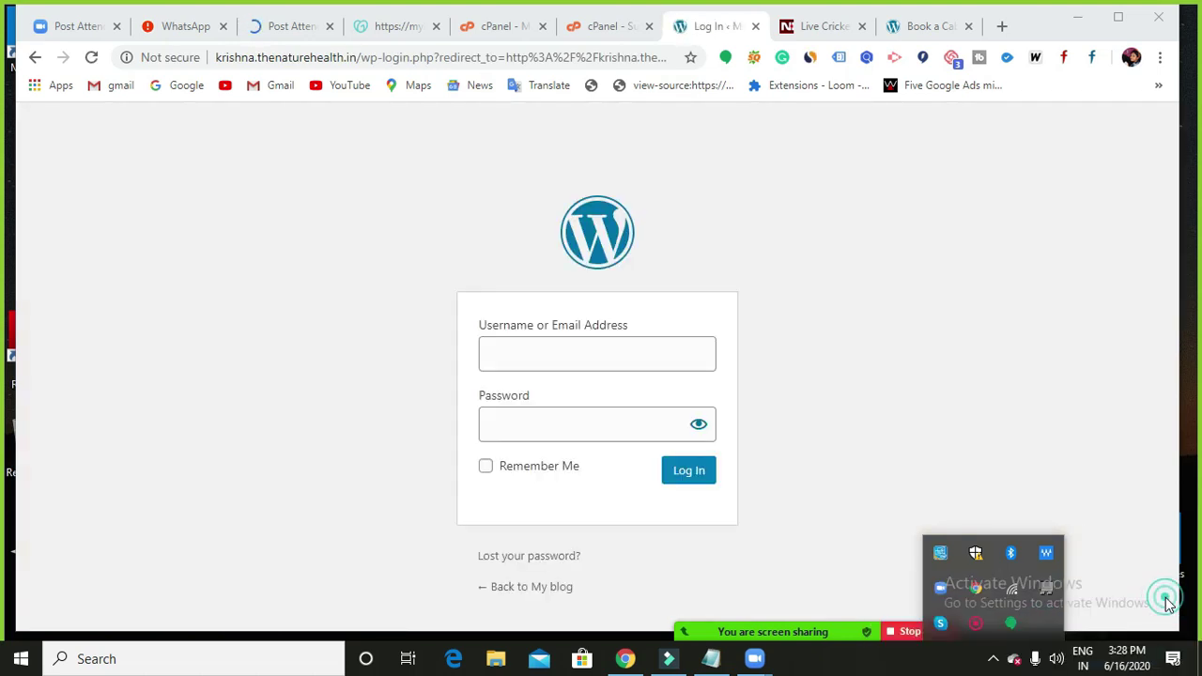
pyautogui.click(914, 669)
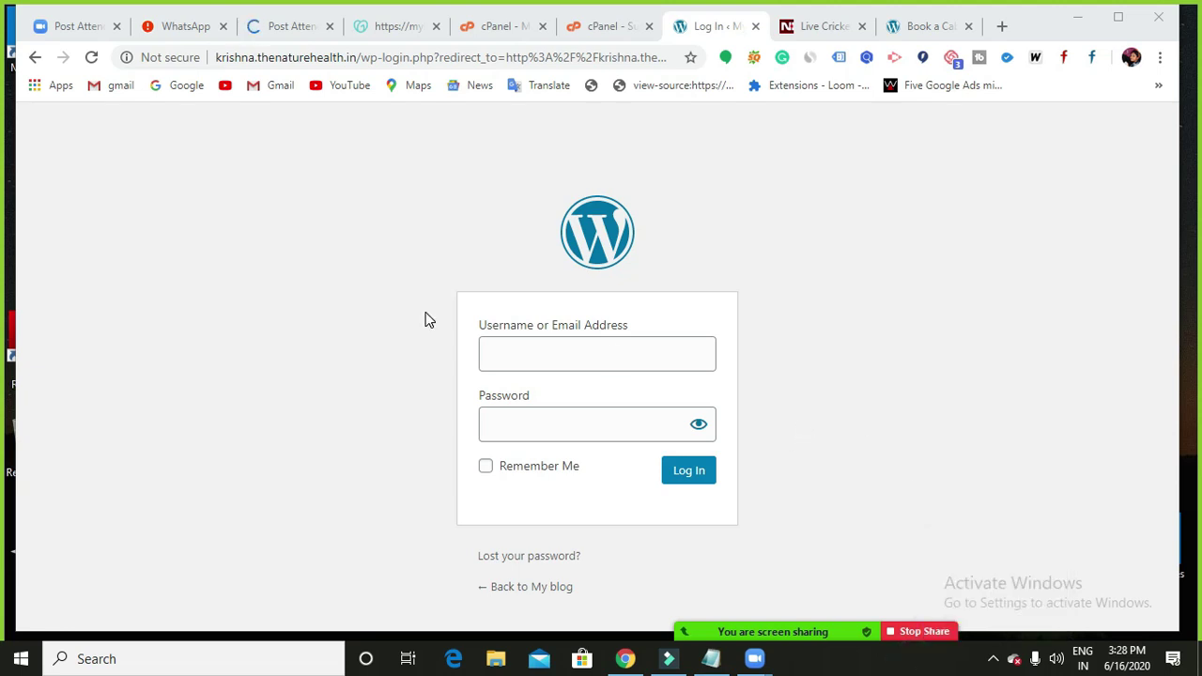
# Enter the admin username and the account password in the login form.
pyautogui.click(507, 349)
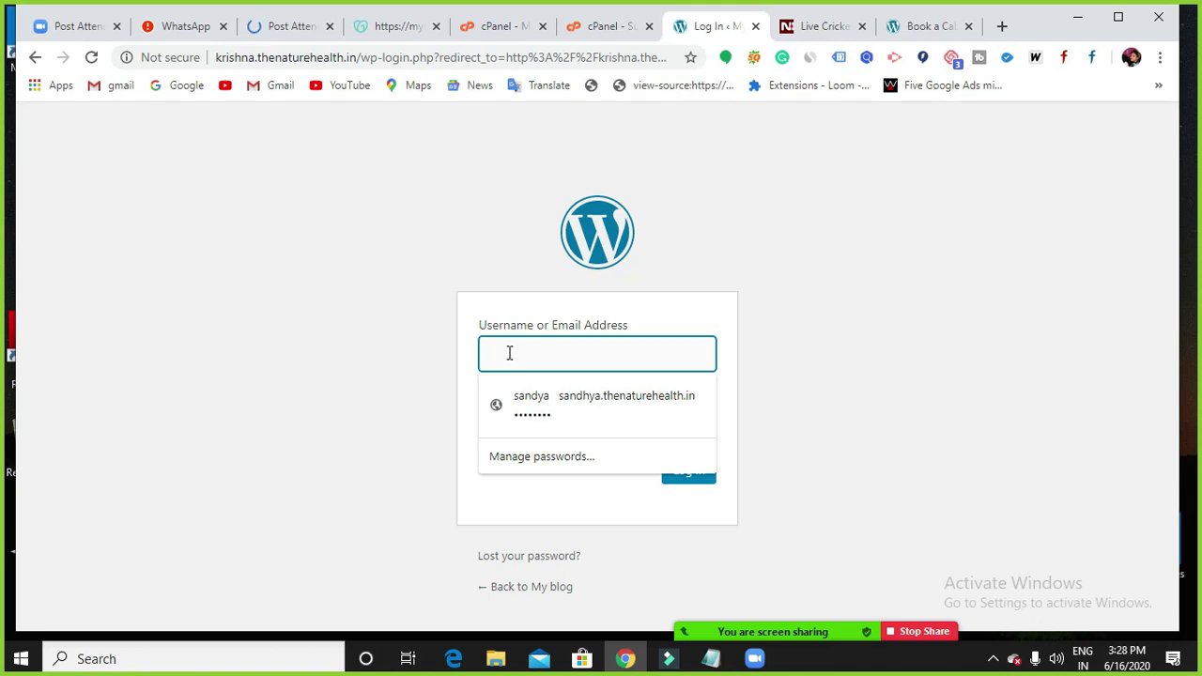
pyautogui.click(820, 234)
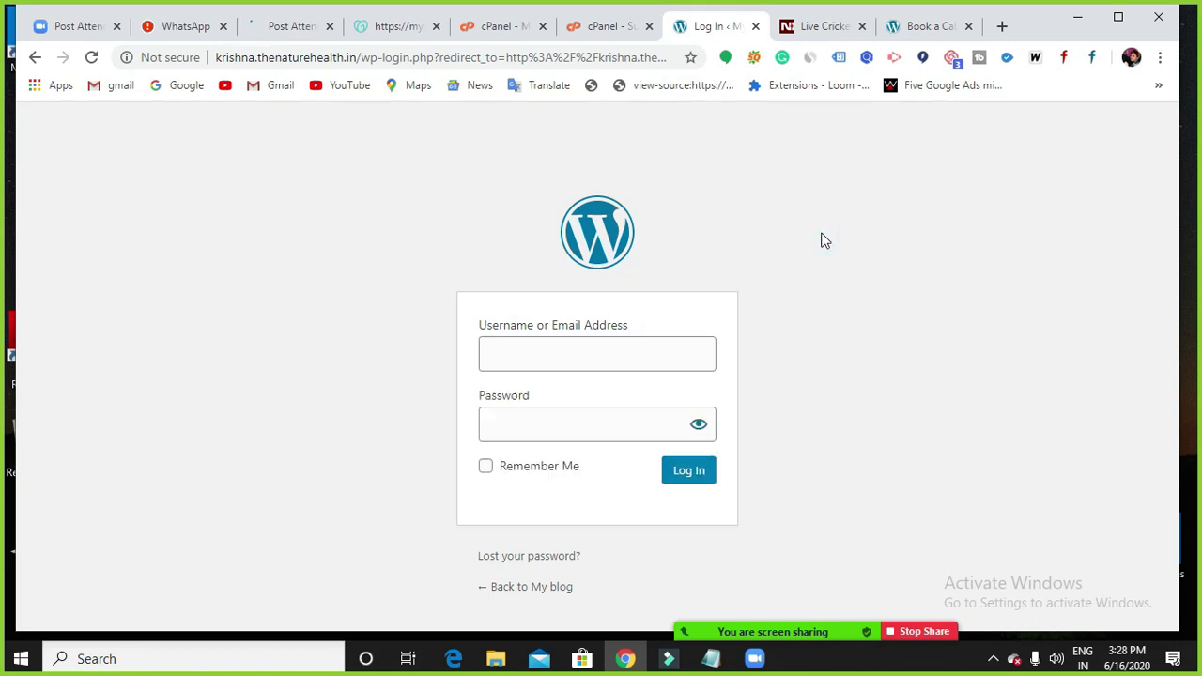
pyautogui.click(611, 360)
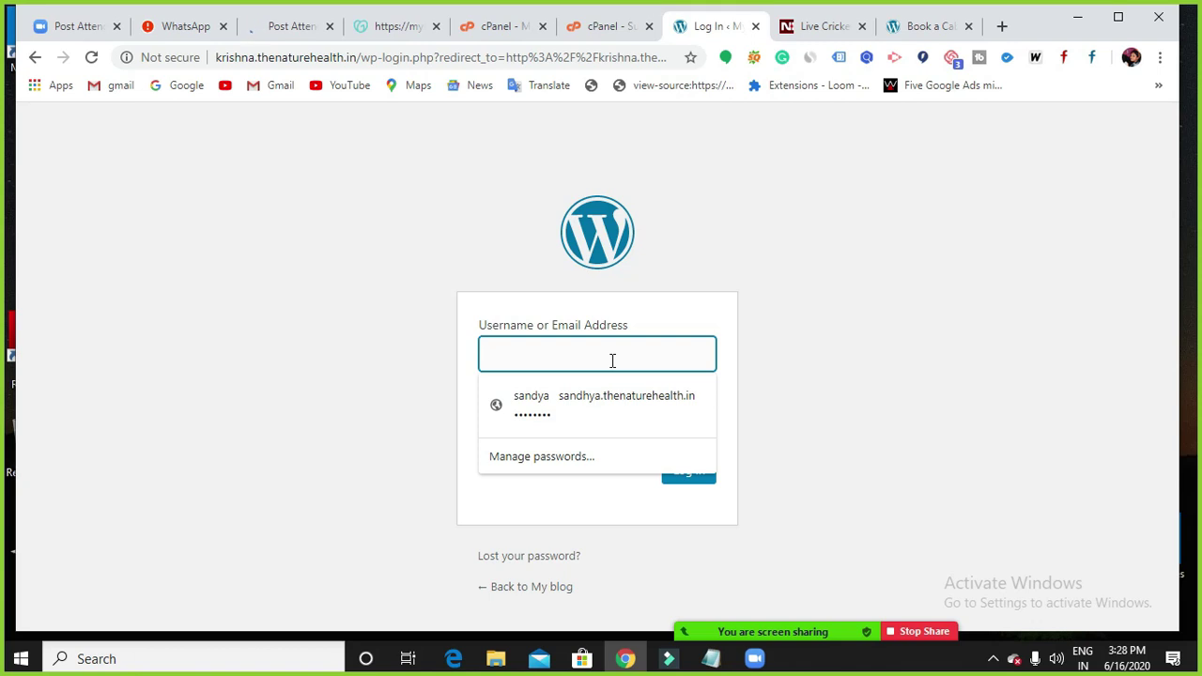
pyautogui.click(612, 360)
pyautogui.write('krishna')
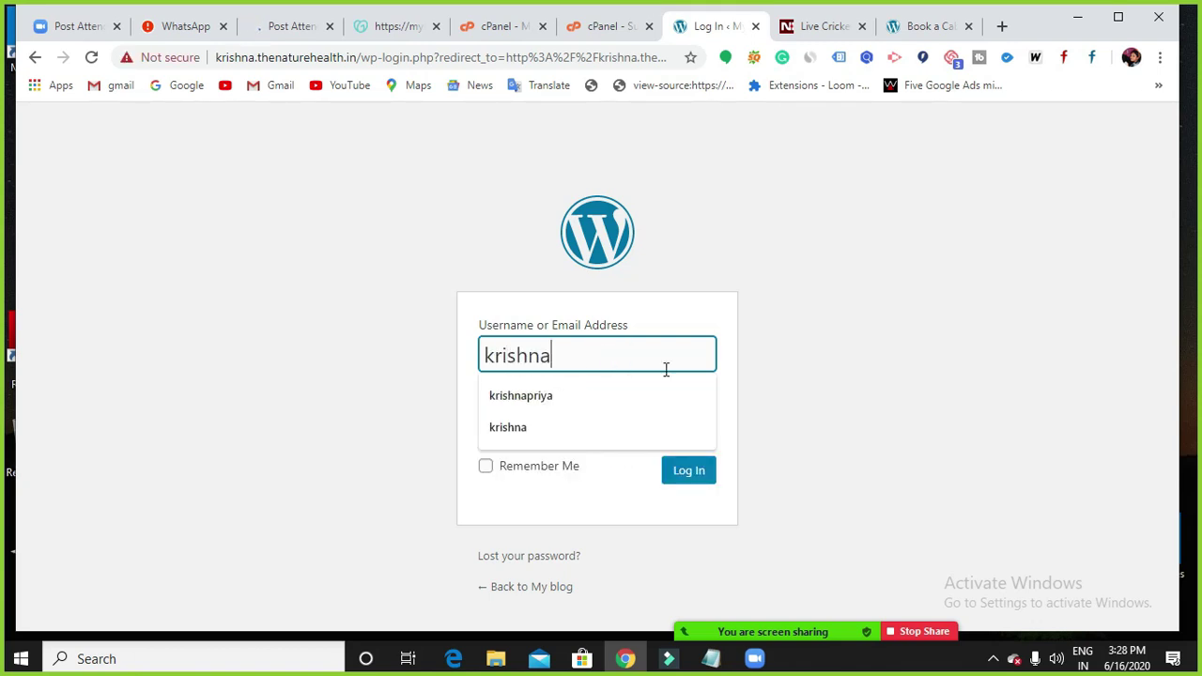
pyautogui.click(853, 387)
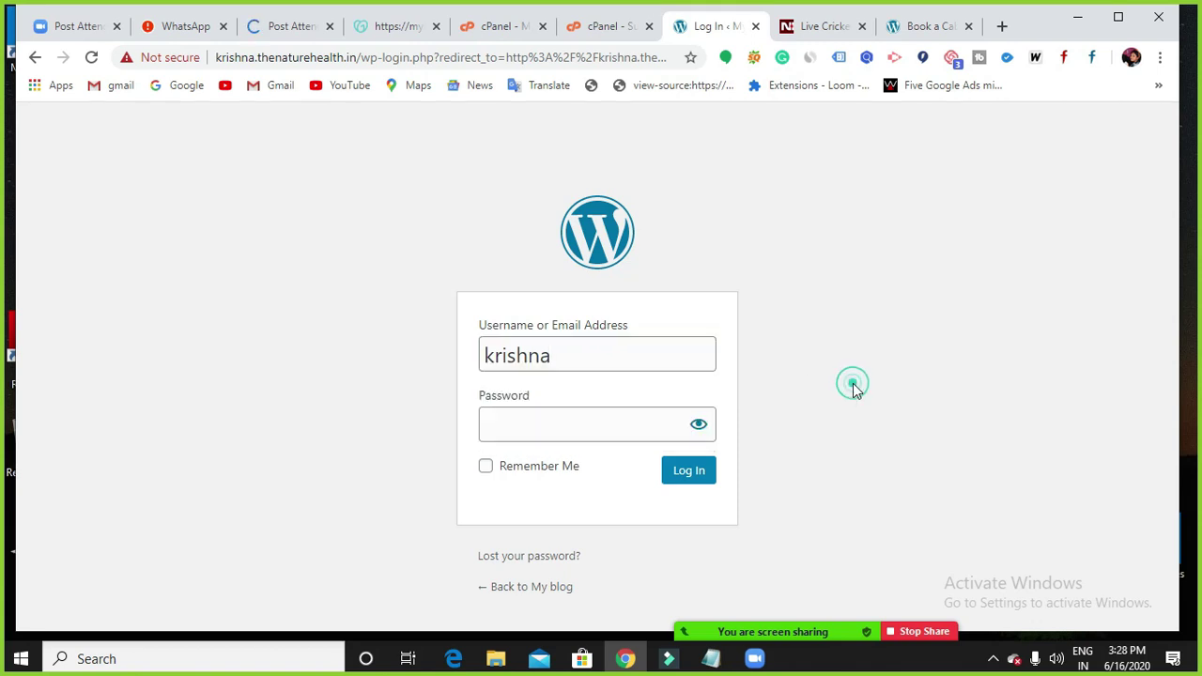
pyautogui.click(558, 436)
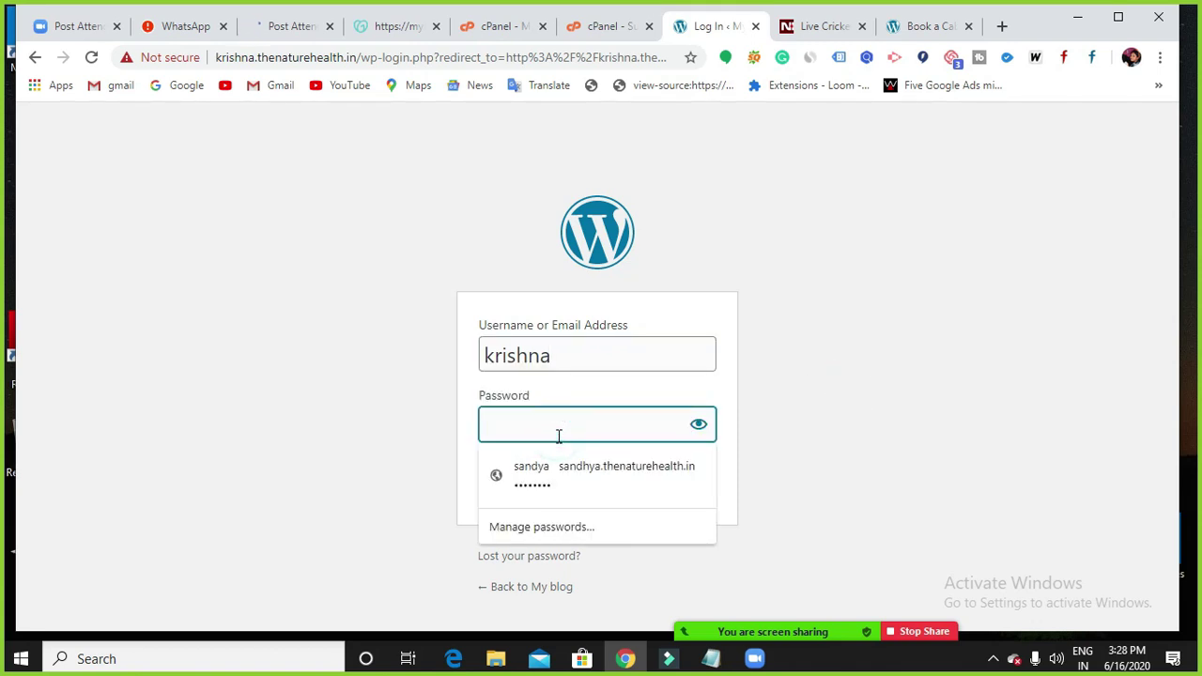
pyautogui.write('•••••••')
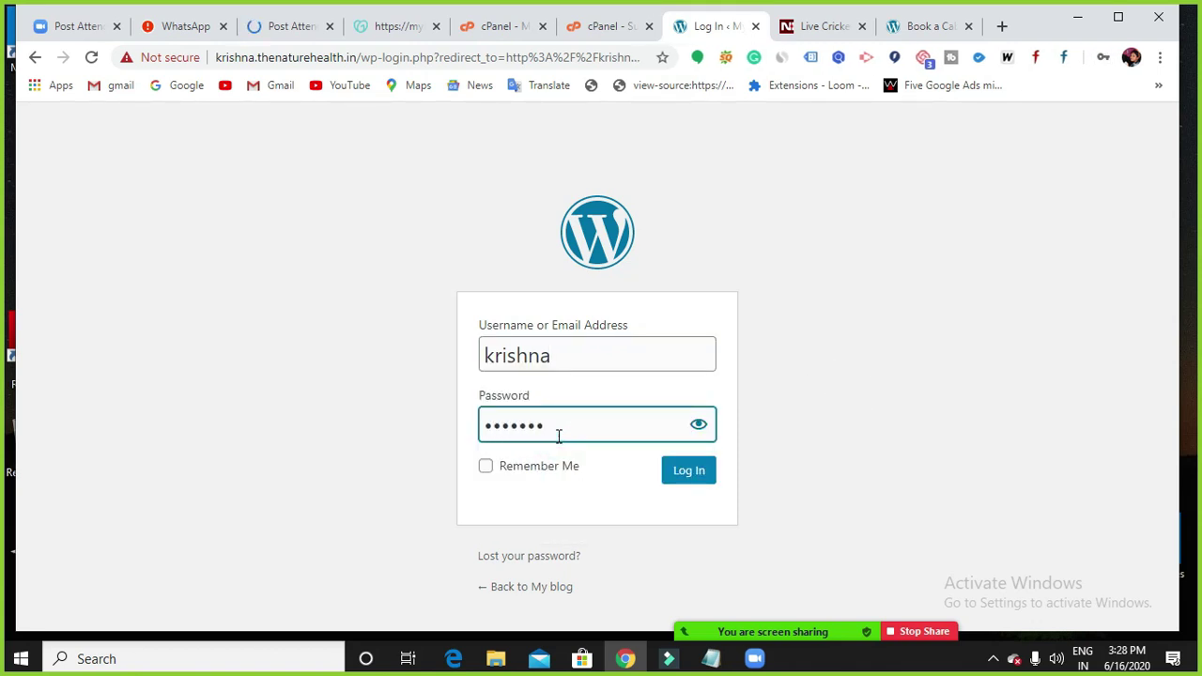
pyautogui.write('••')
# Submit the login, then return to the cPanel tab once the starter templates appear.
pyautogui.press('Return')
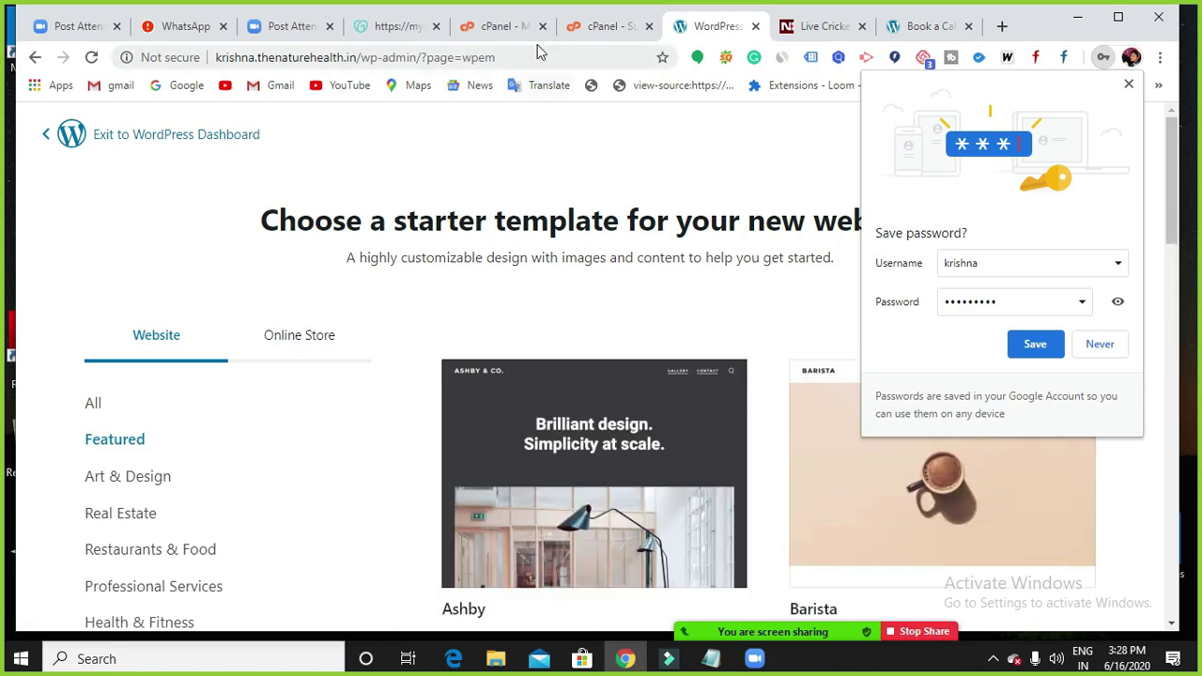
pyautogui.click(524, 36)
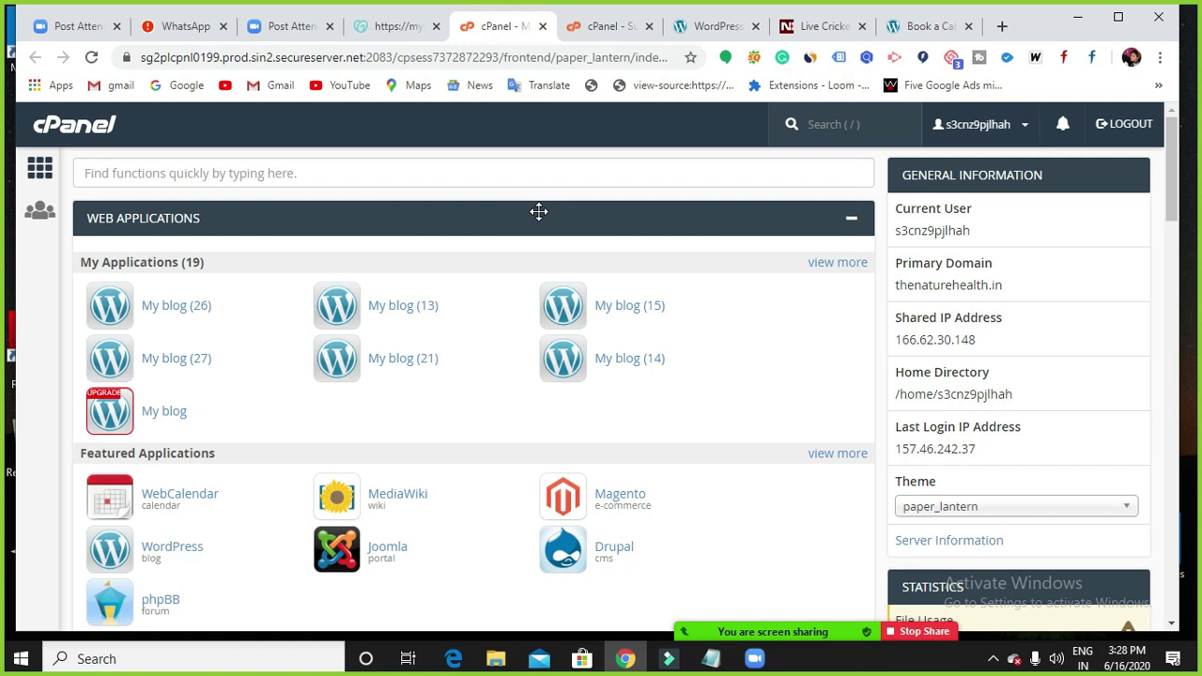
# Glance at the website-design notes in Notepad, minimize them, and return to the WordPress tab.
pyautogui.click(711, 658)
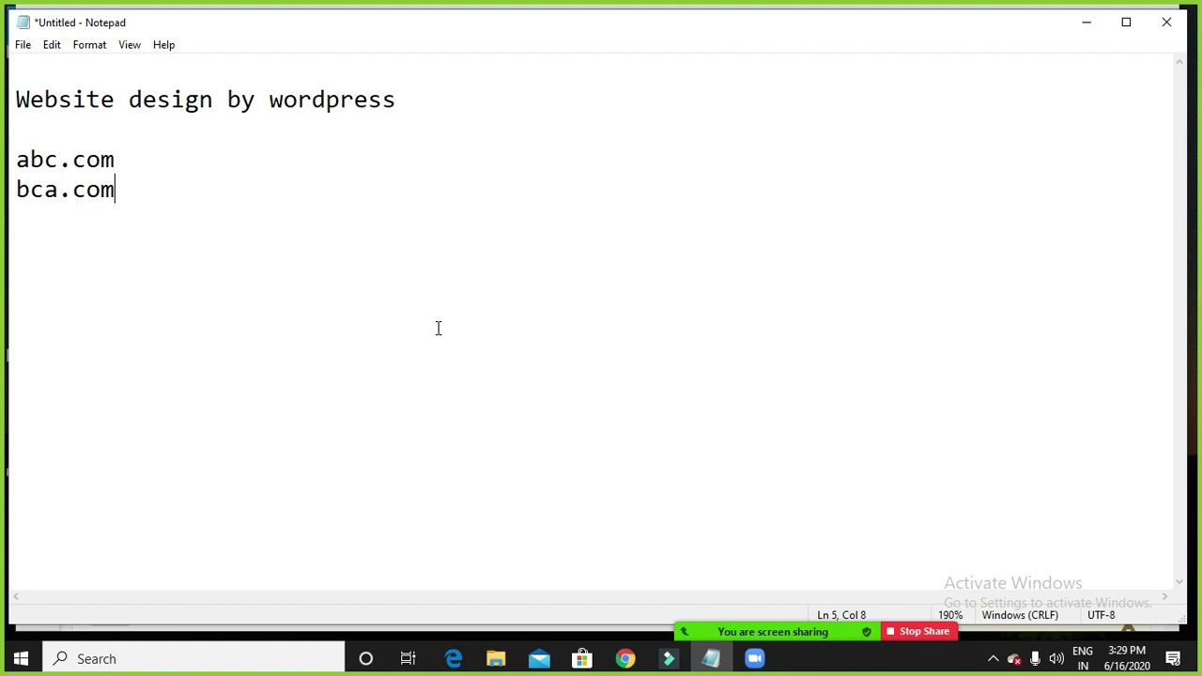
pyautogui.click(1082, 32)
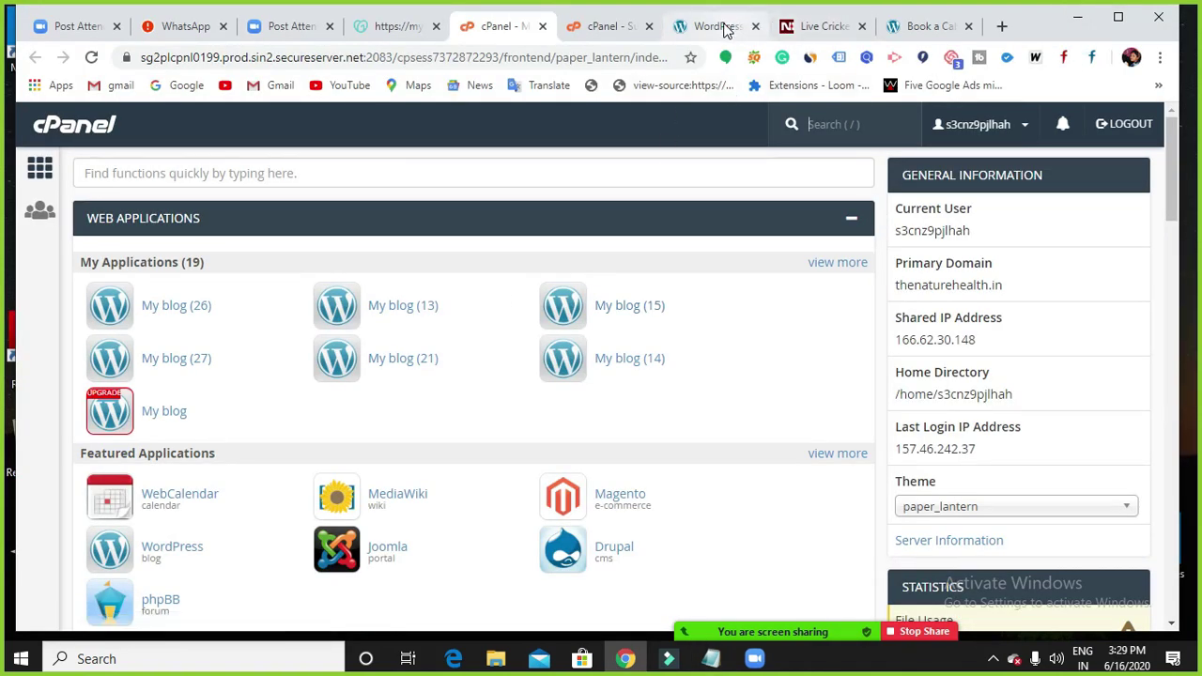
pyautogui.click(723, 28)
# Try exiting the template selector and answering the exit survey, then close it unsubmitted.
pyautogui.scroll(-5, 392, 394)
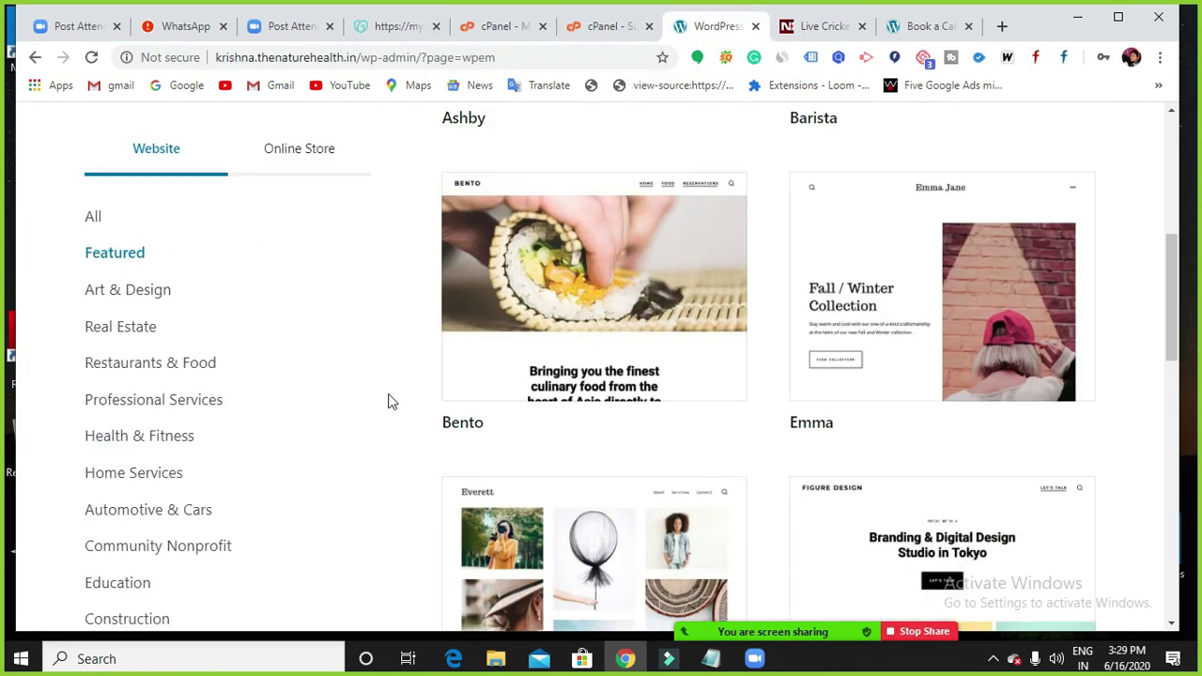
pyautogui.scroll(-10, 282, 450)
pyautogui.scroll(1, 228, 501)
pyautogui.scroll(-1, 263, 493)
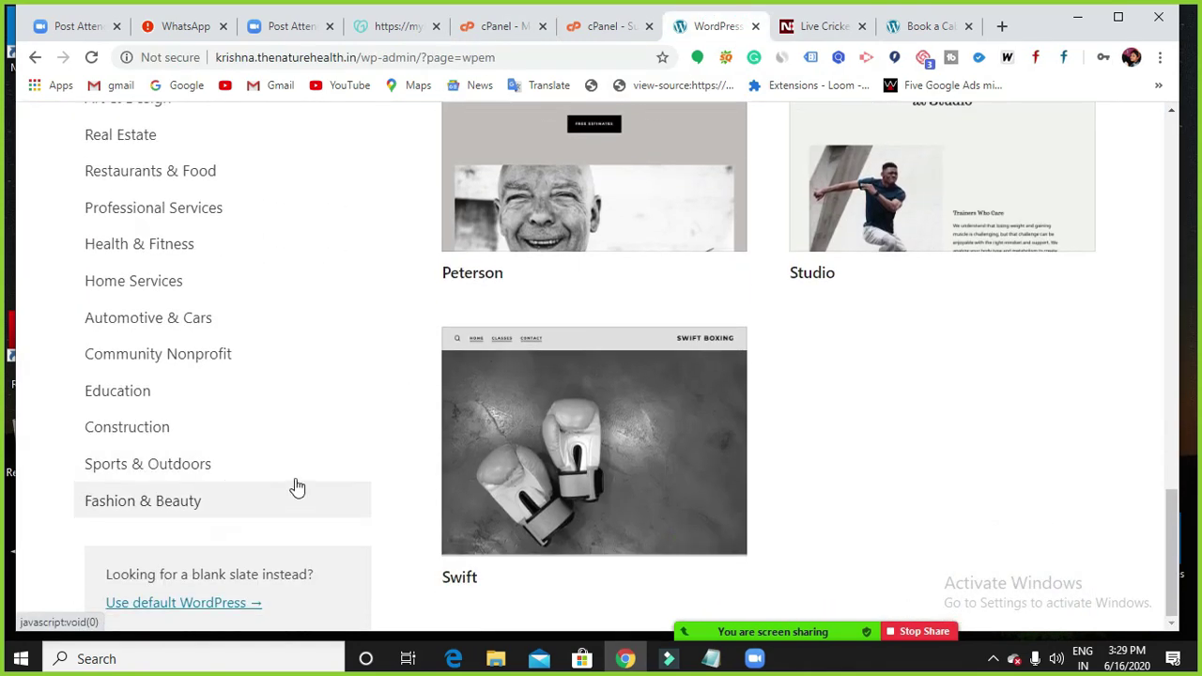
pyautogui.scroll(15, 501, 451)
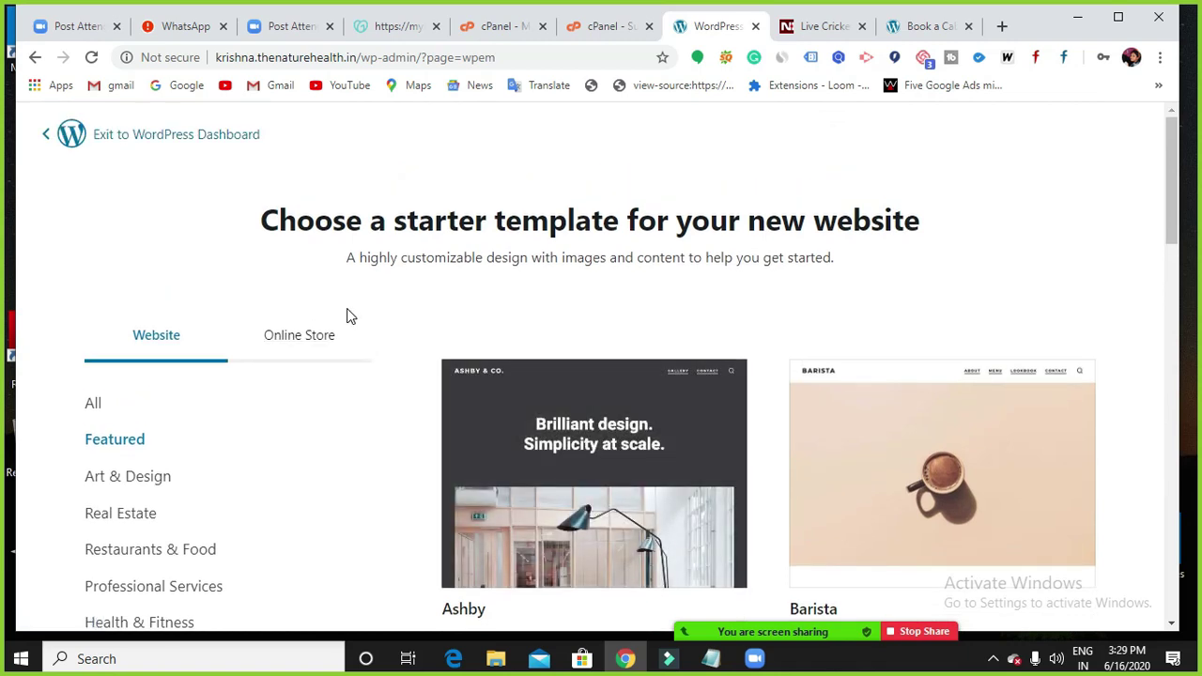
pyautogui.click(143, 141)
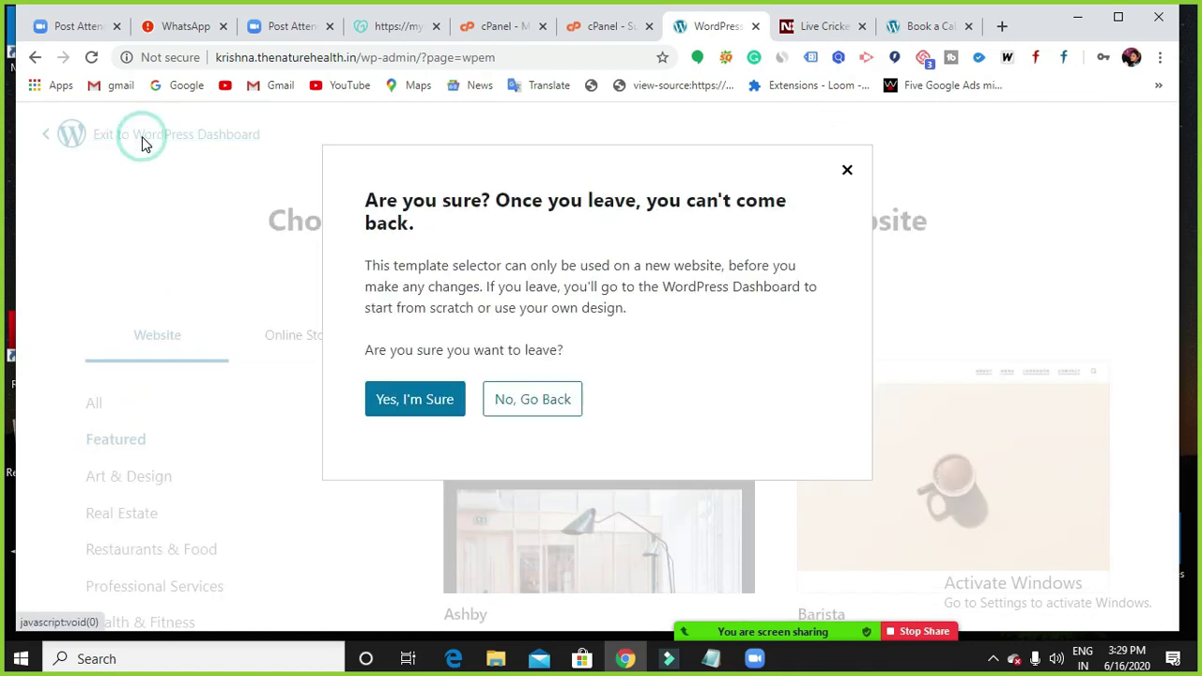
pyautogui.click(449, 408)
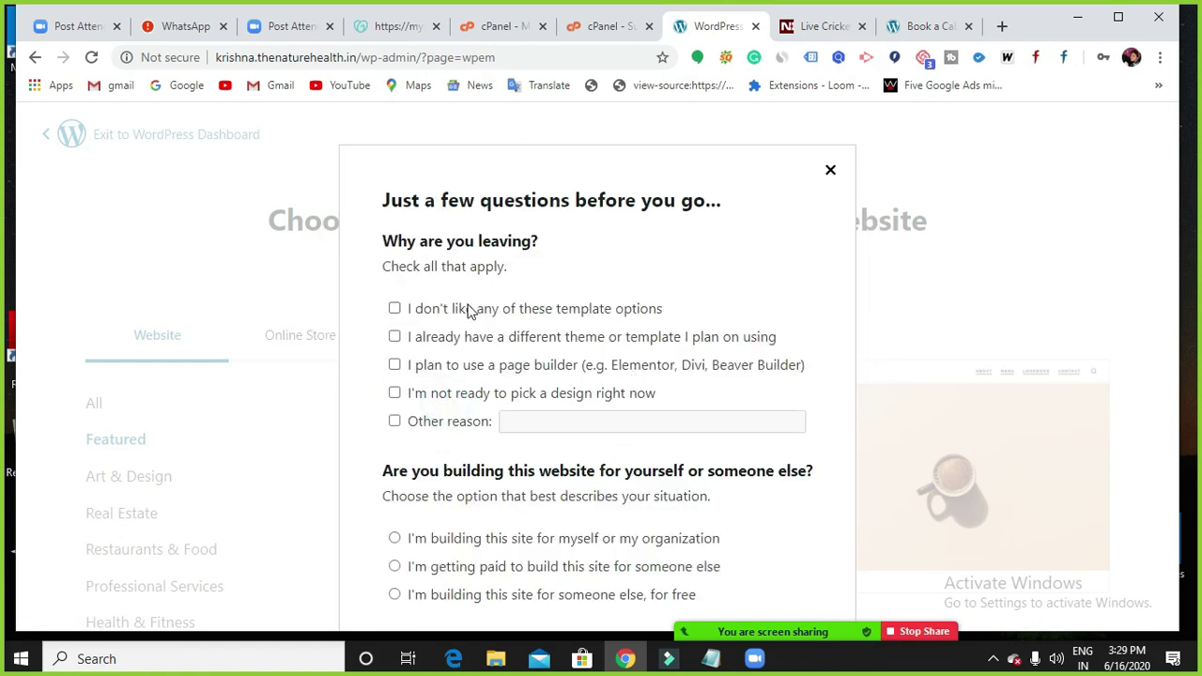
pyautogui.click(394, 308)
pyautogui.click(573, 424)
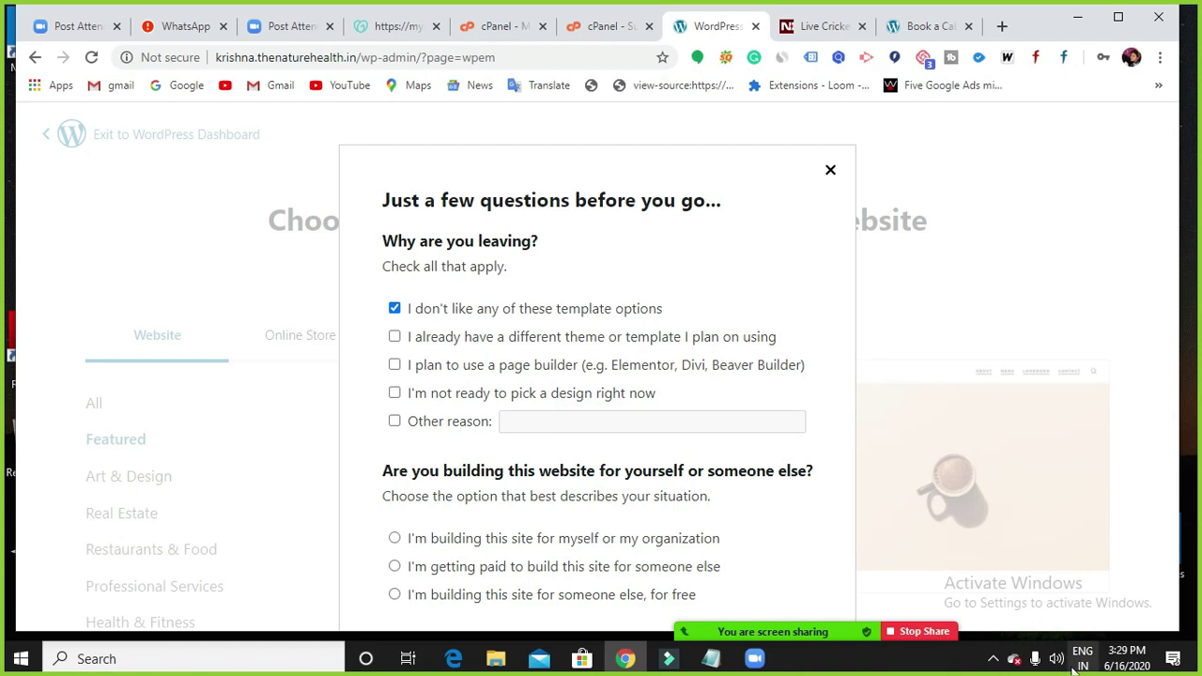
pyautogui.click(394, 539)
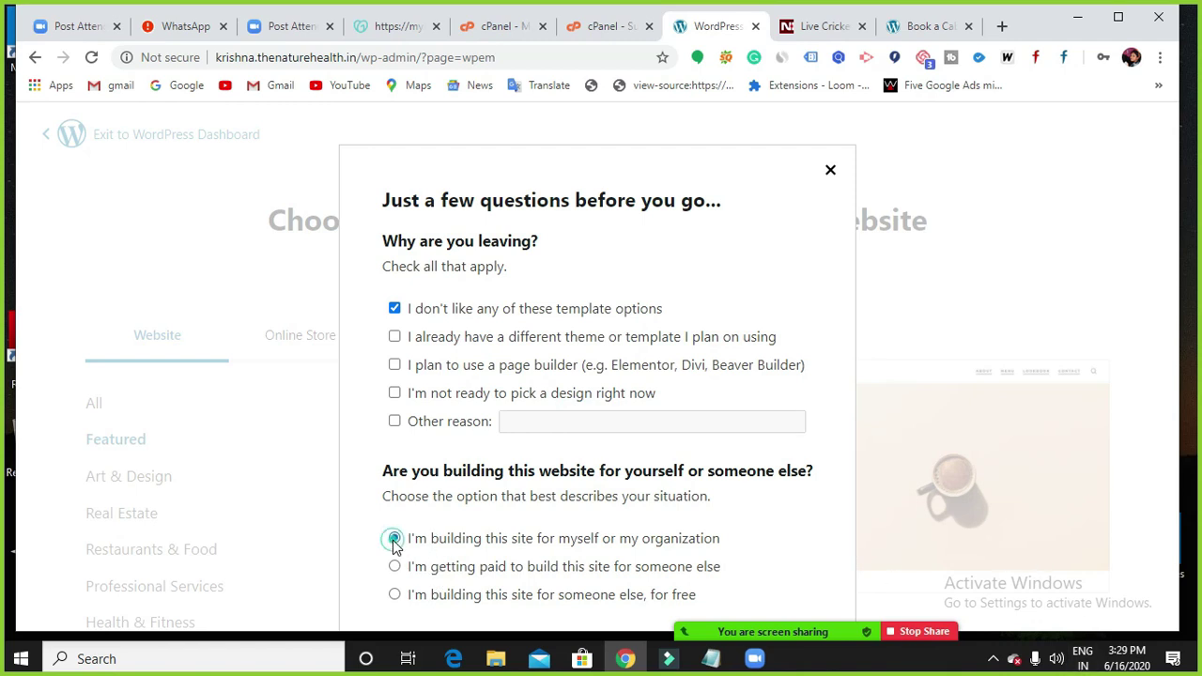
pyautogui.click(397, 567)
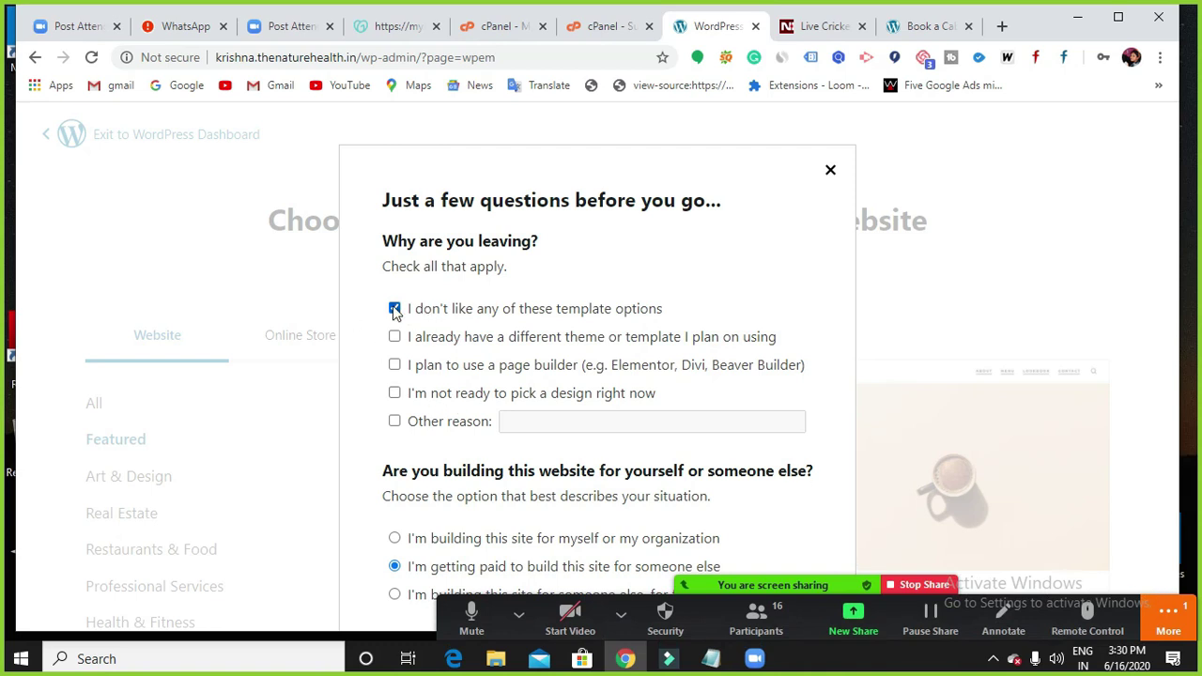
pyautogui.click(829, 172)
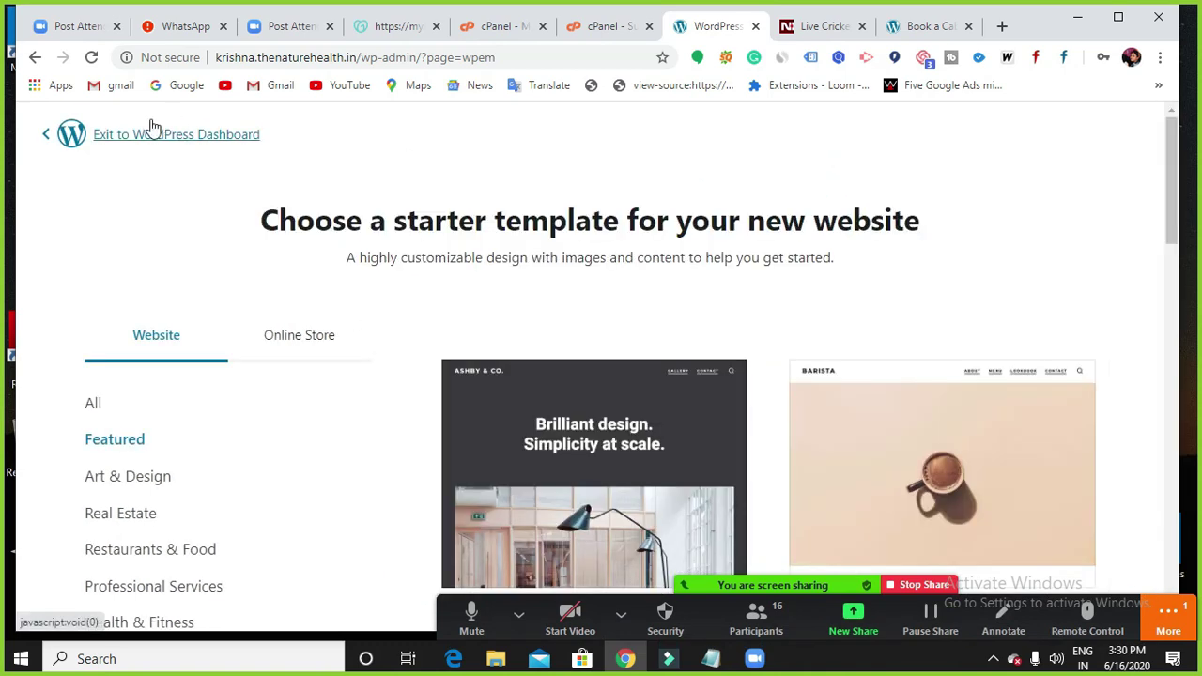
# Exit to the dashboard, citing an existing different theme and paid work for someone else.
pyautogui.click(49, 135)
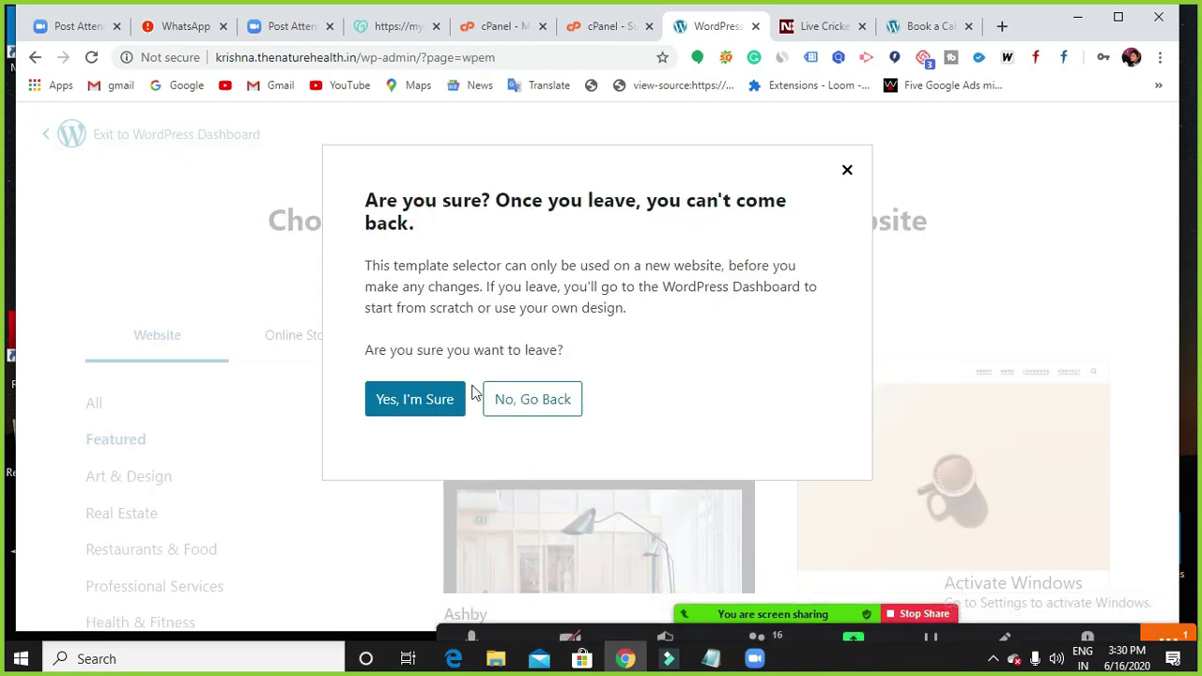
pyautogui.click(443, 405)
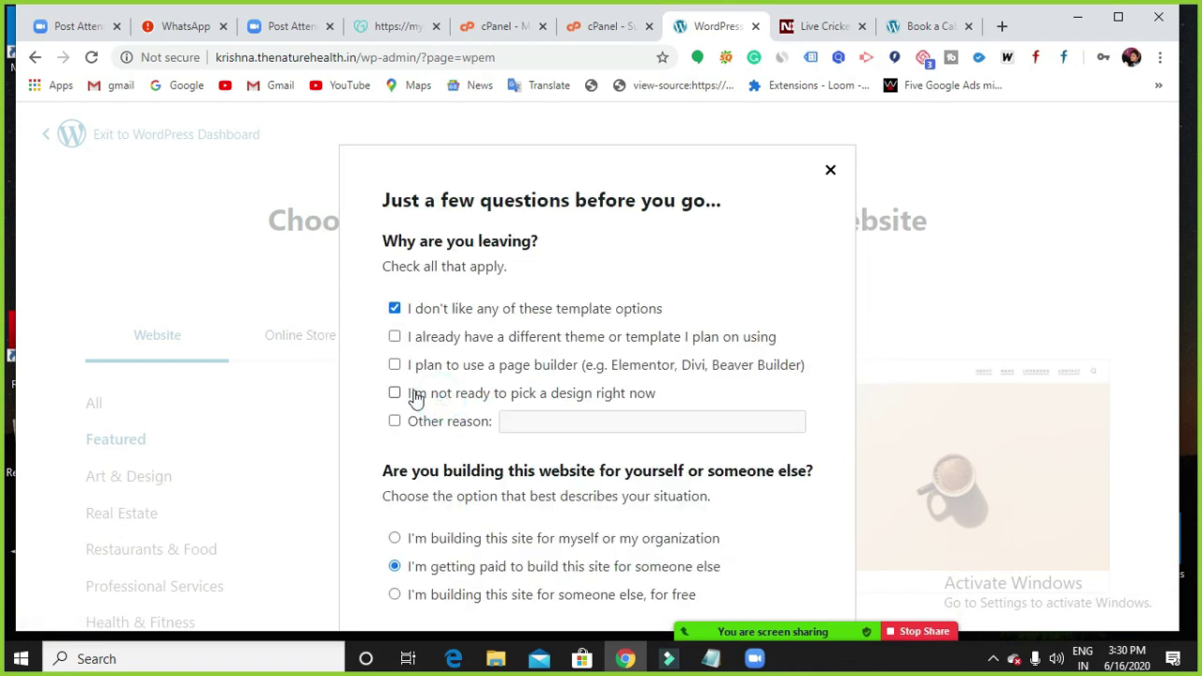
pyautogui.click(394, 338)
pyautogui.click(395, 309)
pyautogui.click(1125, 26)
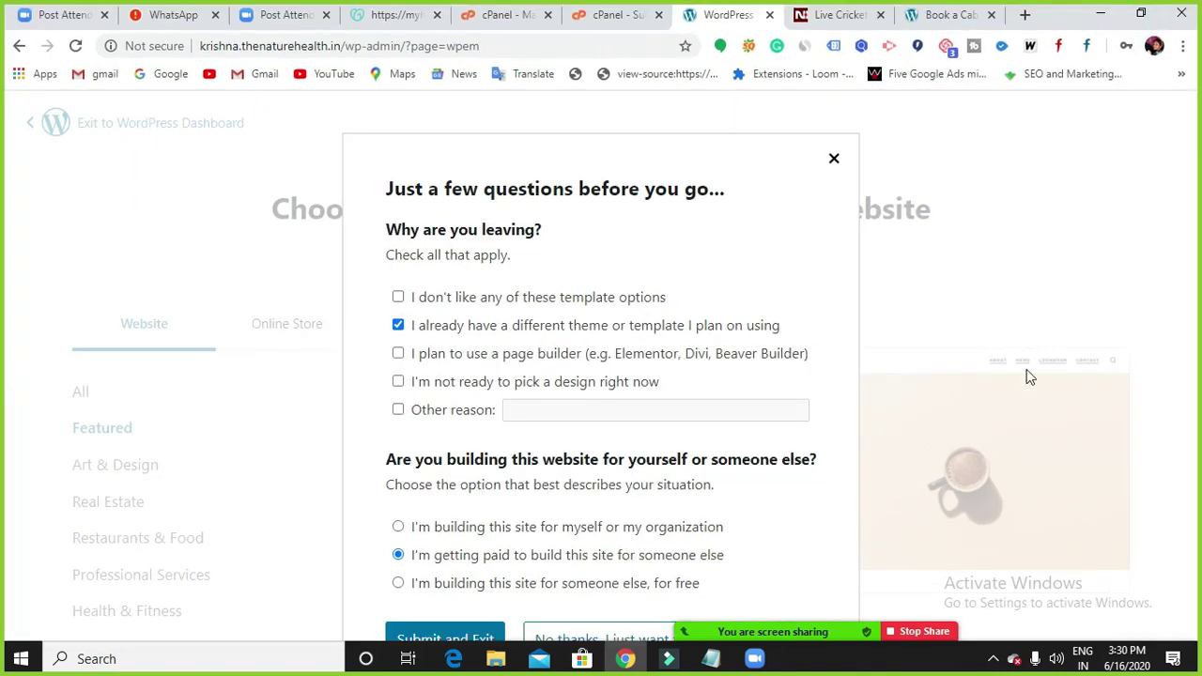
pyautogui.click(474, 636)
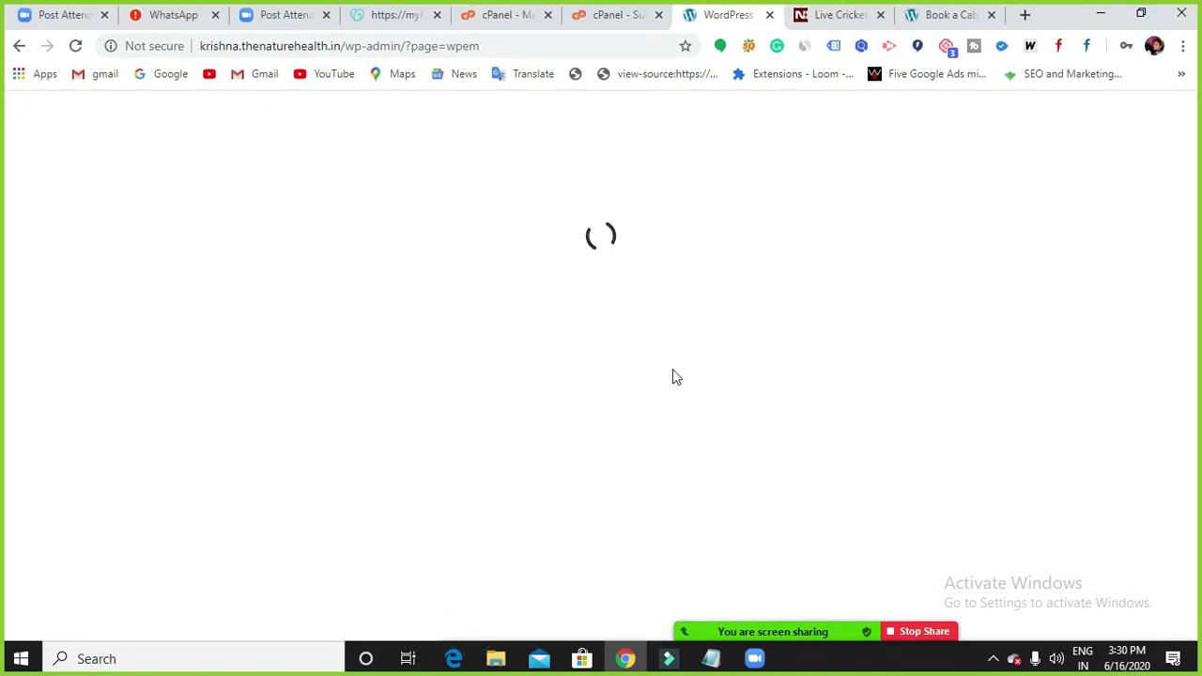
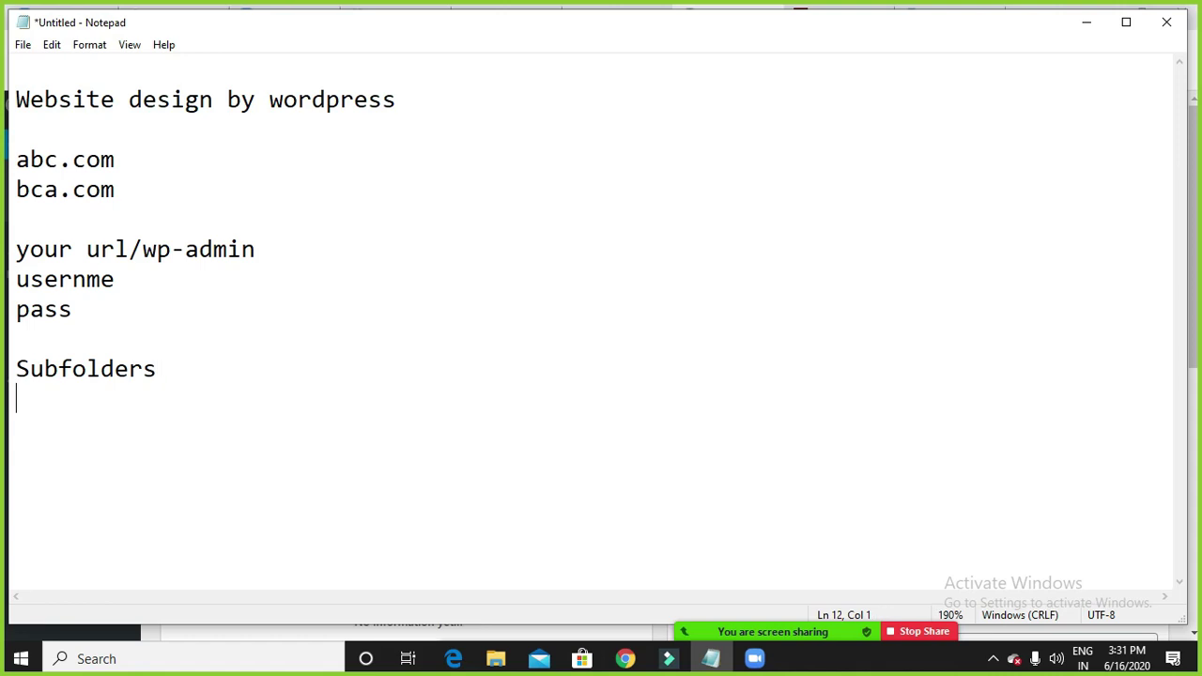
# Add Menu, Themes and Customize under Subfolders in the WordPress notes, then minimise Notepad.
pyautogui.write('Menu ')
pyautogui.write('Th')
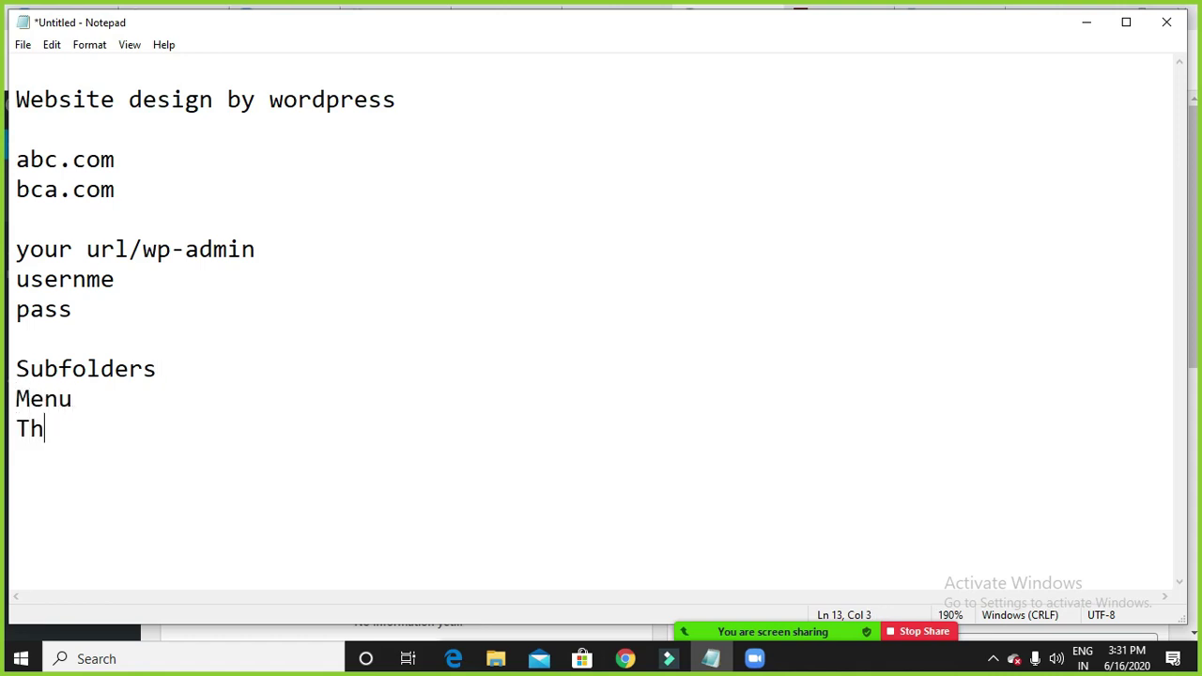
pyautogui.write('emes ')
pyautogui.write('Custom')
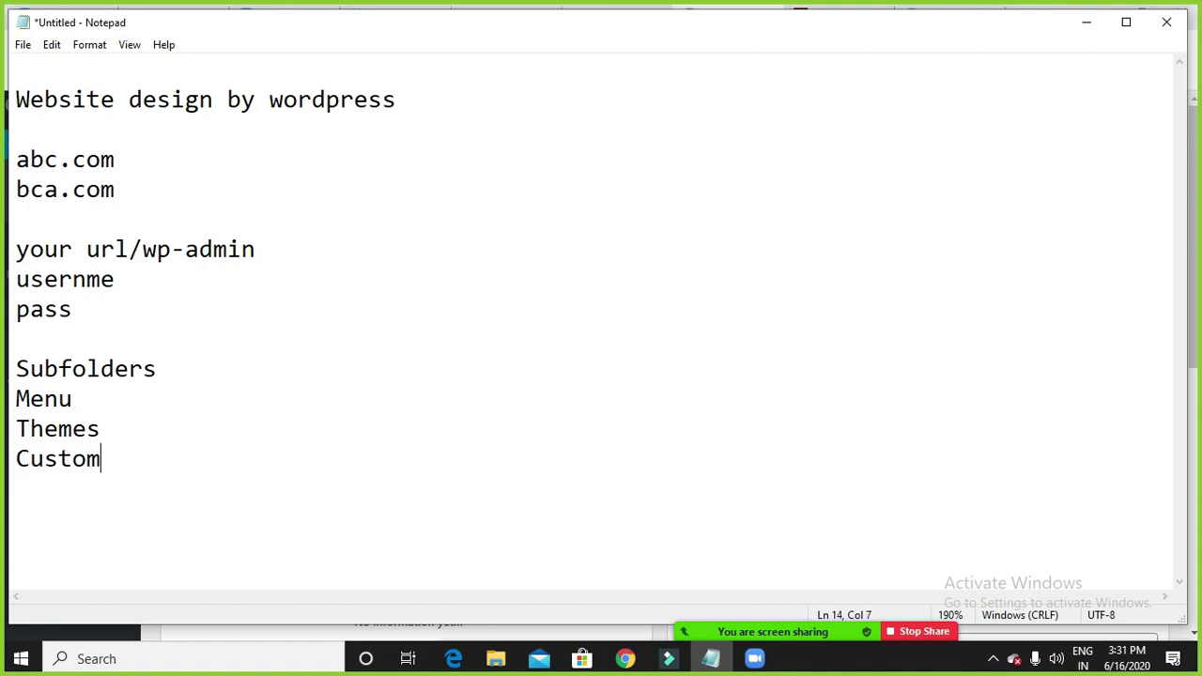
pyautogui.write('ize')
pyautogui.click(1089, 24)
# Open the NDTV cricket News section in a new tab and view its web address.
pyautogui.click(839, 19)
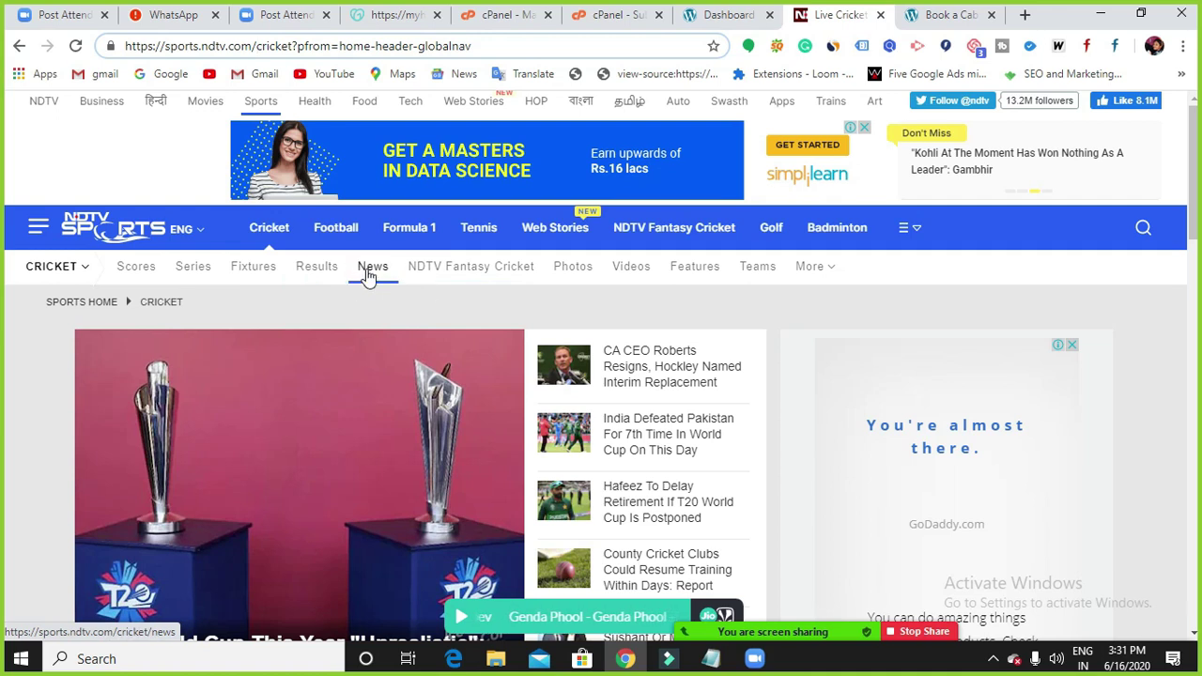
pyautogui.rightClick(368, 274)
pyautogui.click(394, 284)
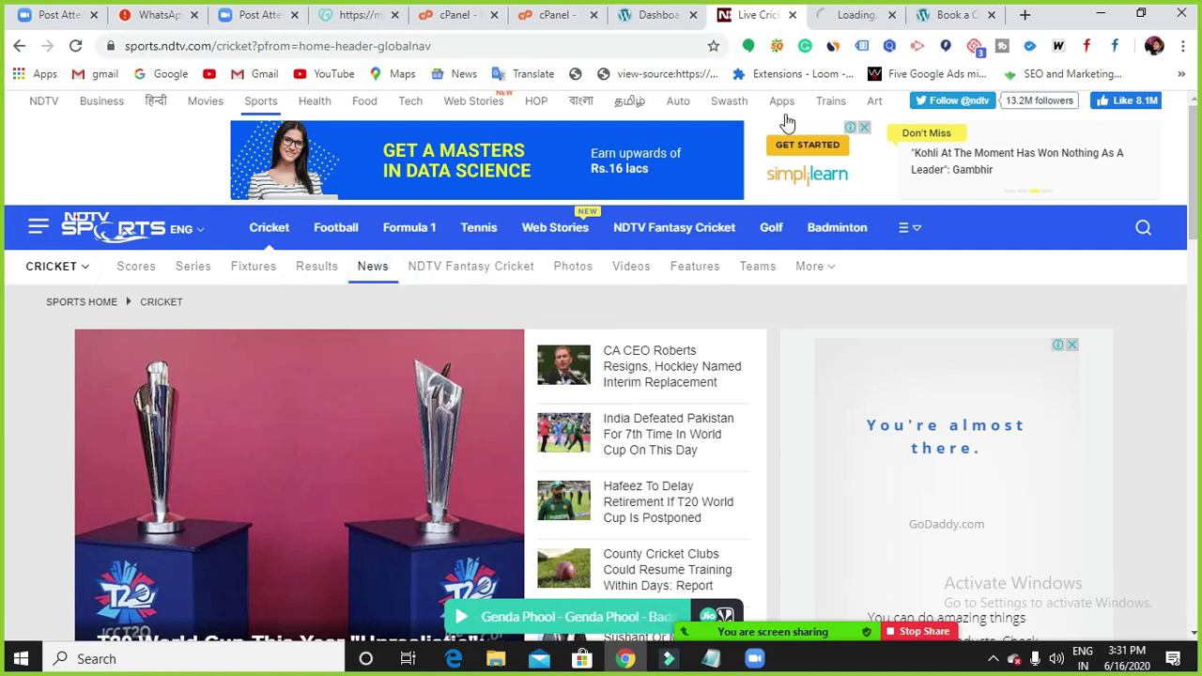
pyautogui.click(826, 17)
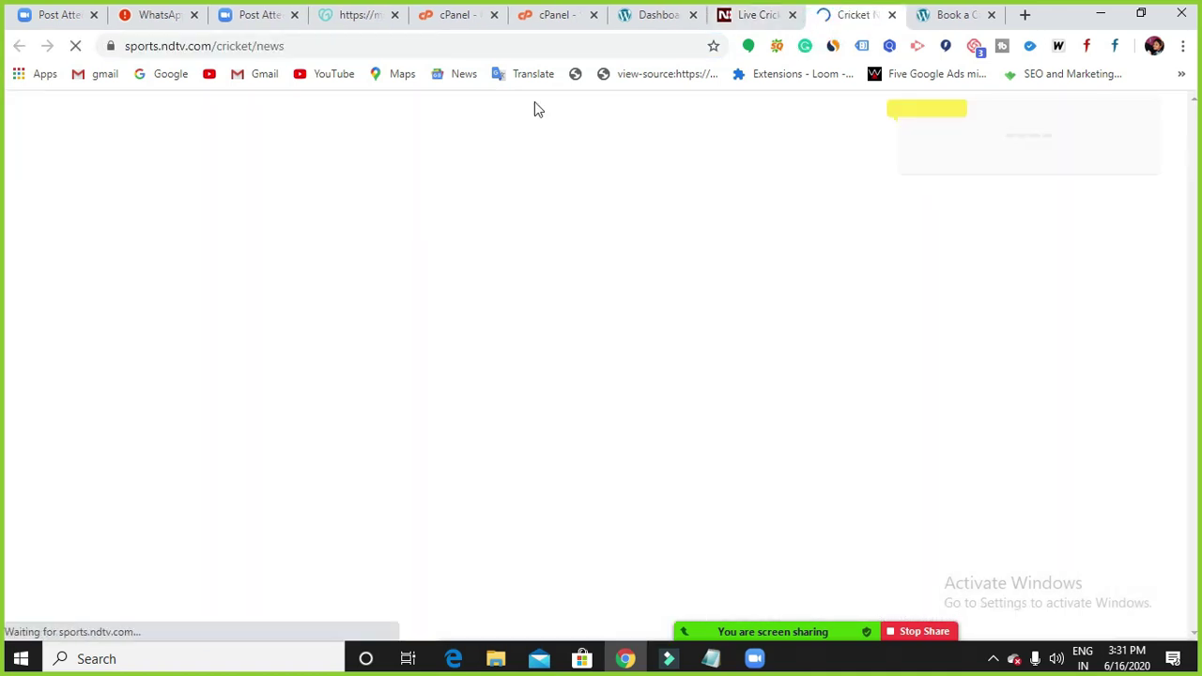
pyautogui.click(366, 52)
pyautogui.click(365, 52)
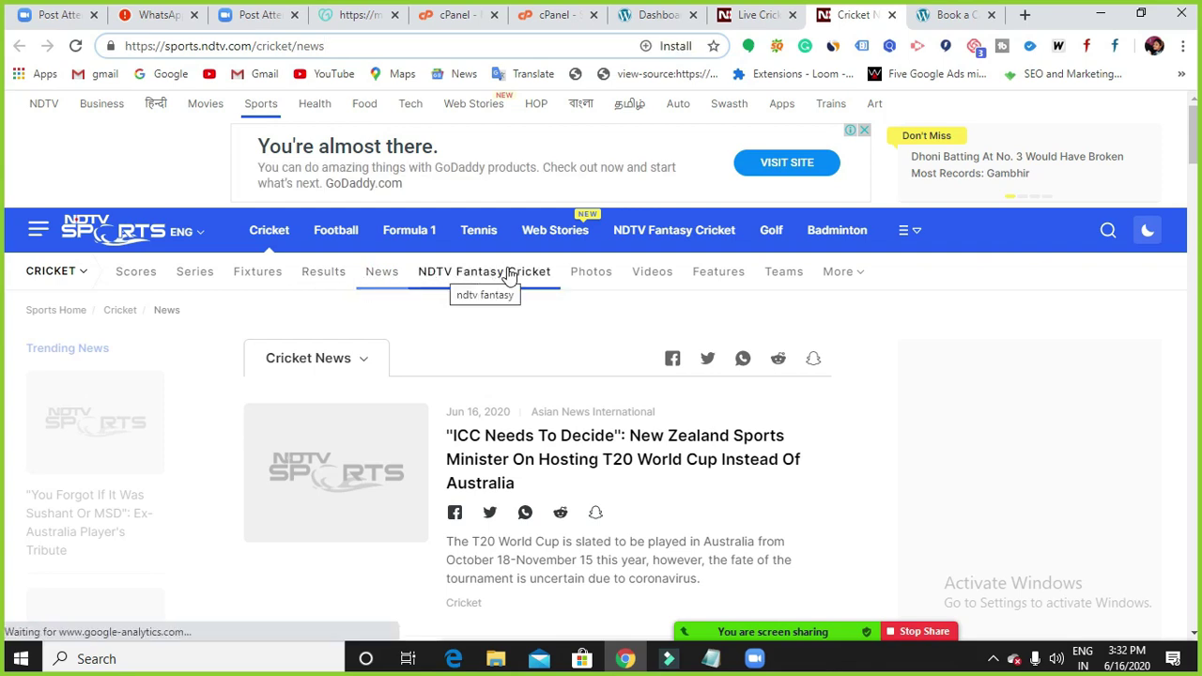
# Browse to the cricket Photos page, check its address, then switch to the Kurnool Cabs tab.
pyautogui.click(591, 275)
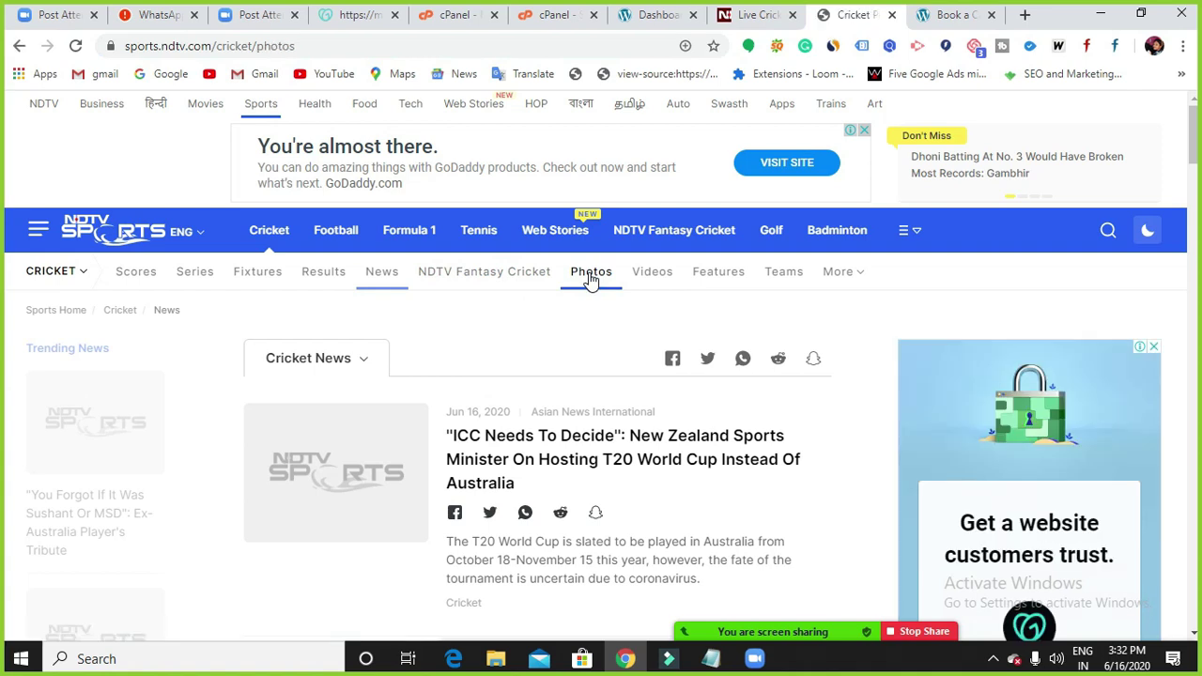
pyautogui.click(312, 47)
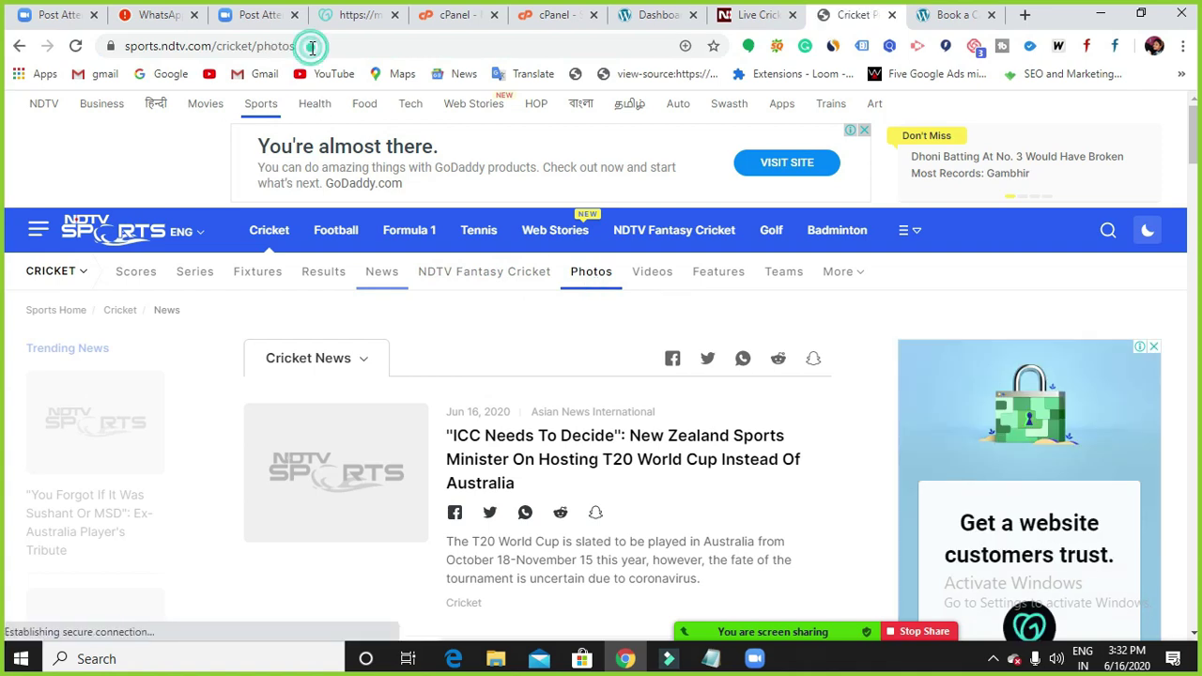
pyautogui.click(211, 47)
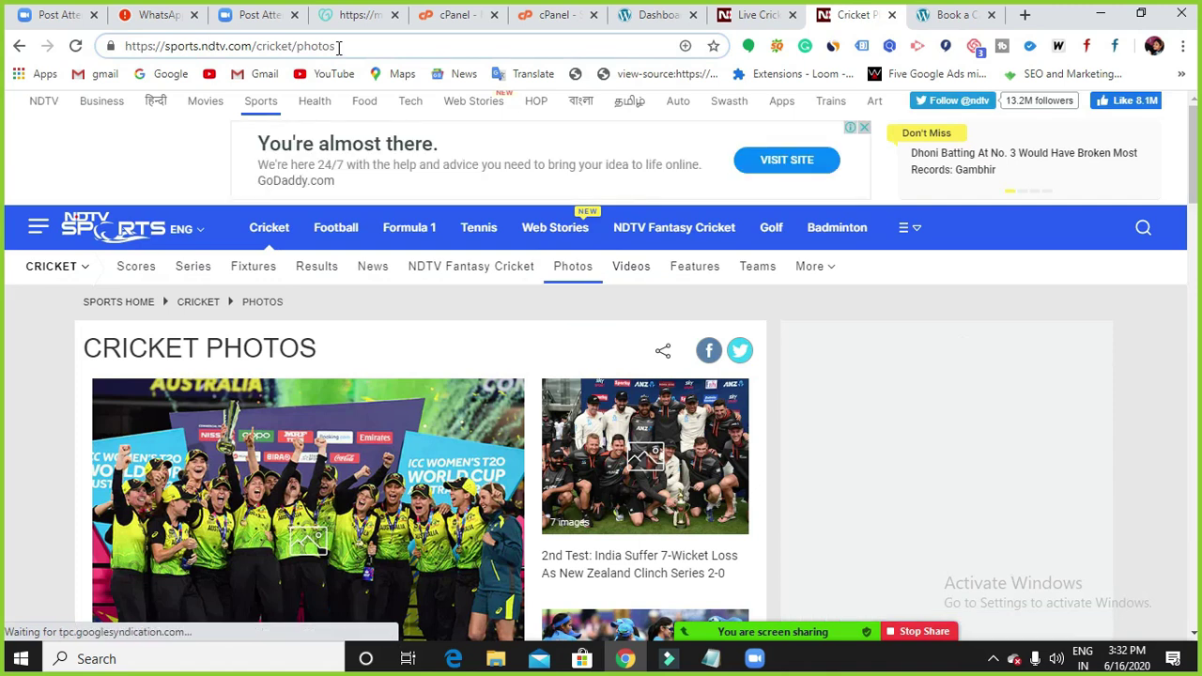
pyautogui.click(340, 47)
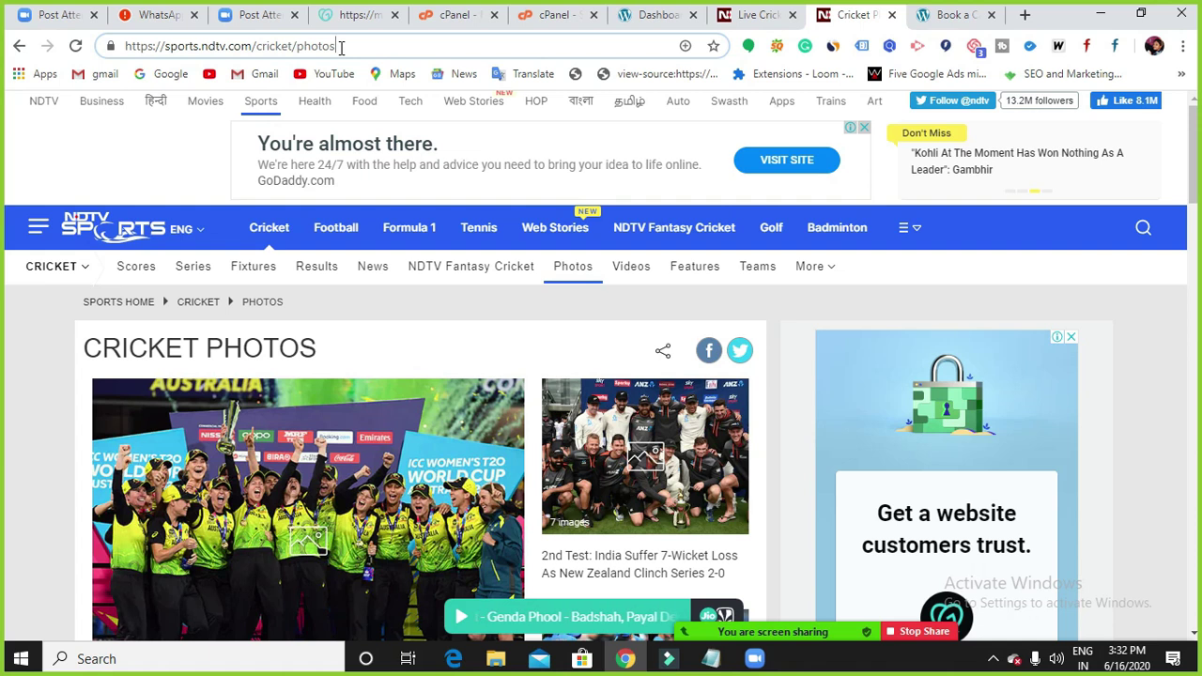
pyautogui.click(953, 16)
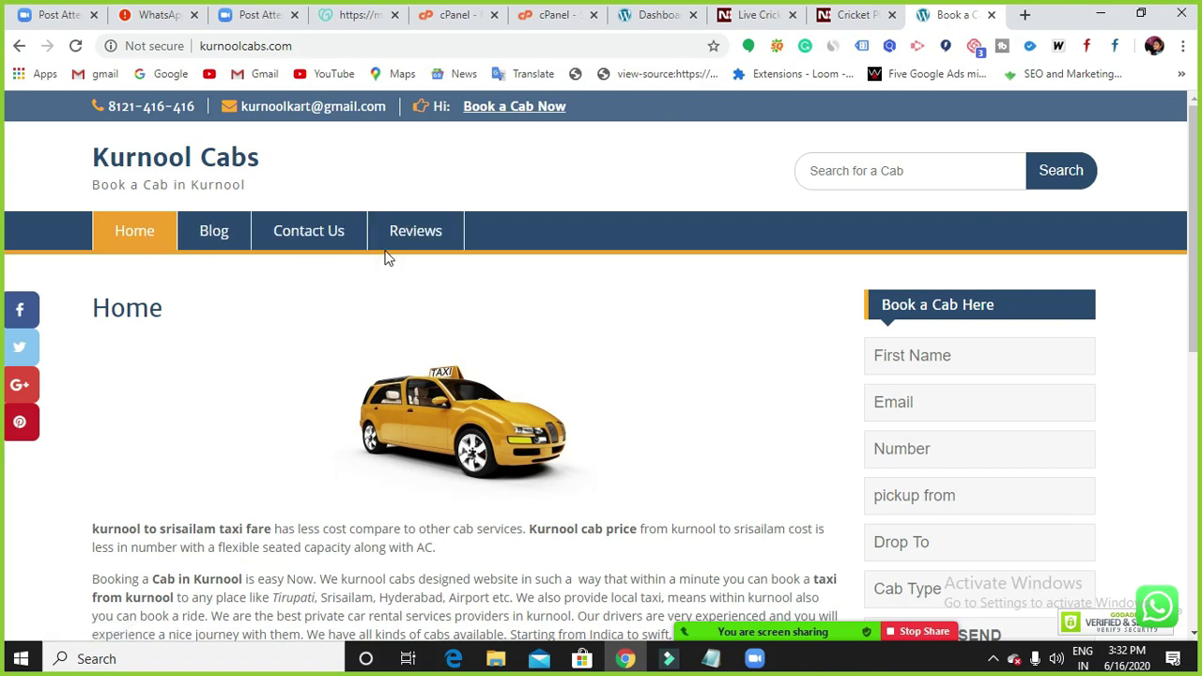
# Visit the Kurnool Cabs Blog and Contact Us pages, highlighting each web address, then return to the notes.
pyautogui.click(220, 242)
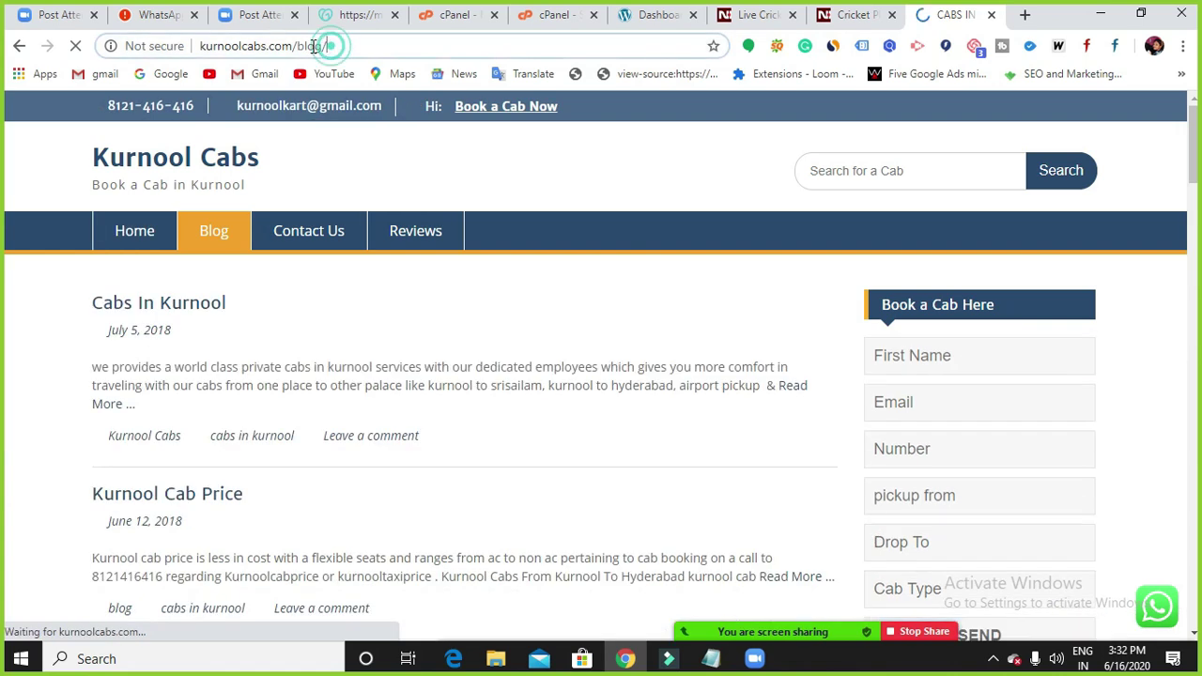
pyautogui.moveTo(326, 46); pyautogui.dragTo(200, 46)
pyautogui.click(247, 46)
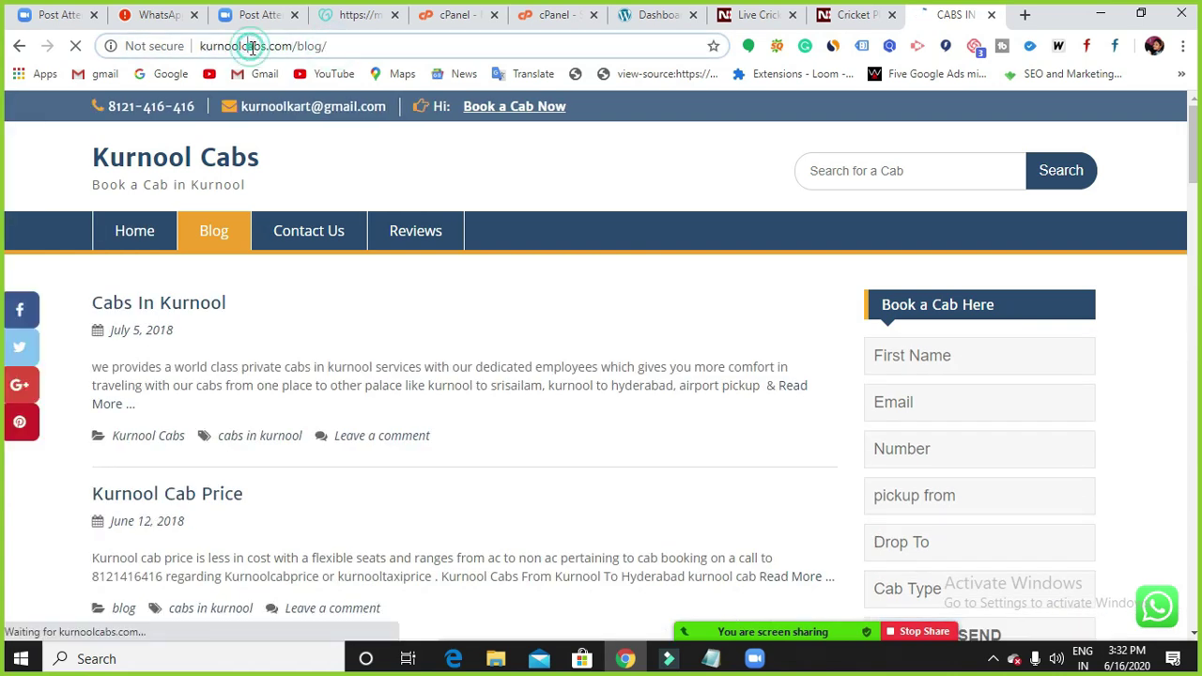
pyautogui.click(352, 229)
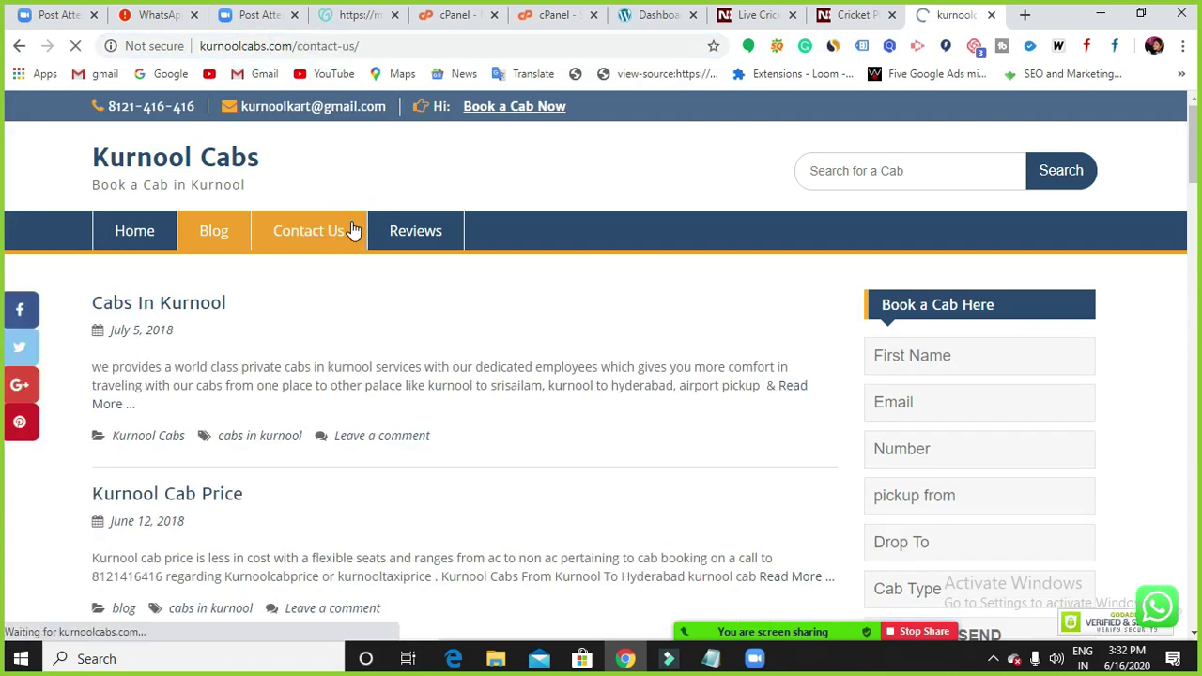
pyautogui.moveTo(376, 45); pyautogui.dragTo(199, 46)
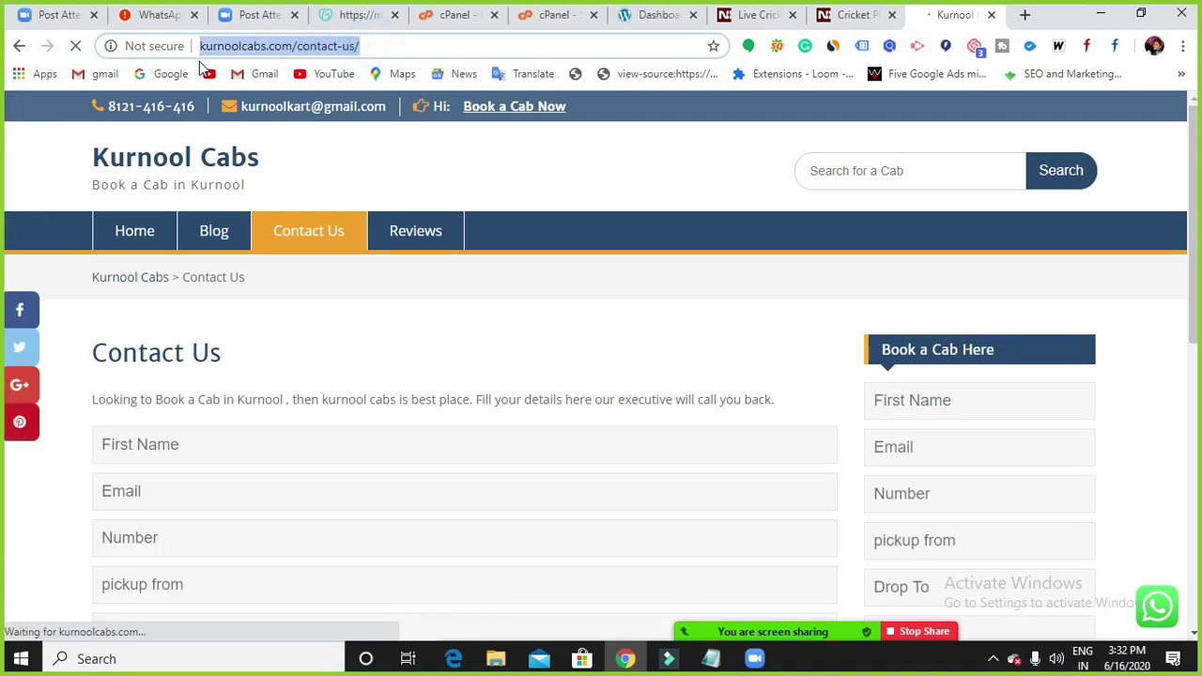
pyautogui.click(323, 47)
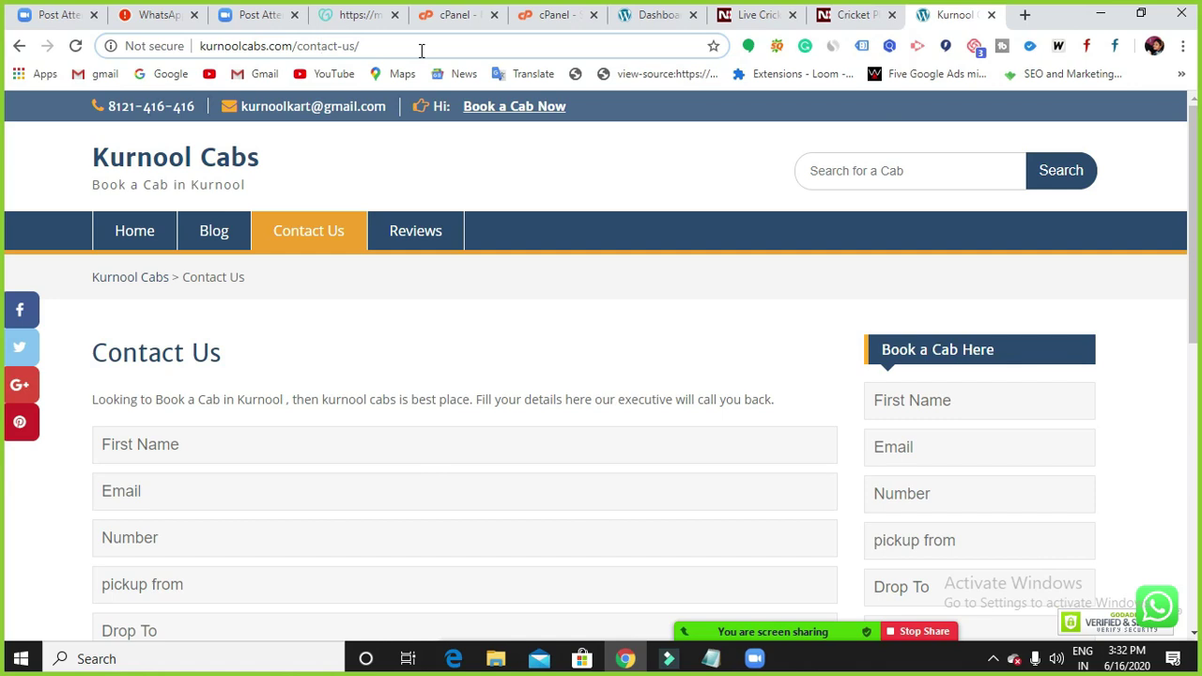
pyautogui.click(713, 663)
# Append '..' after Subfolders in the WordPress notes and minimise Notepad.
pyautogui.click(214, 358)
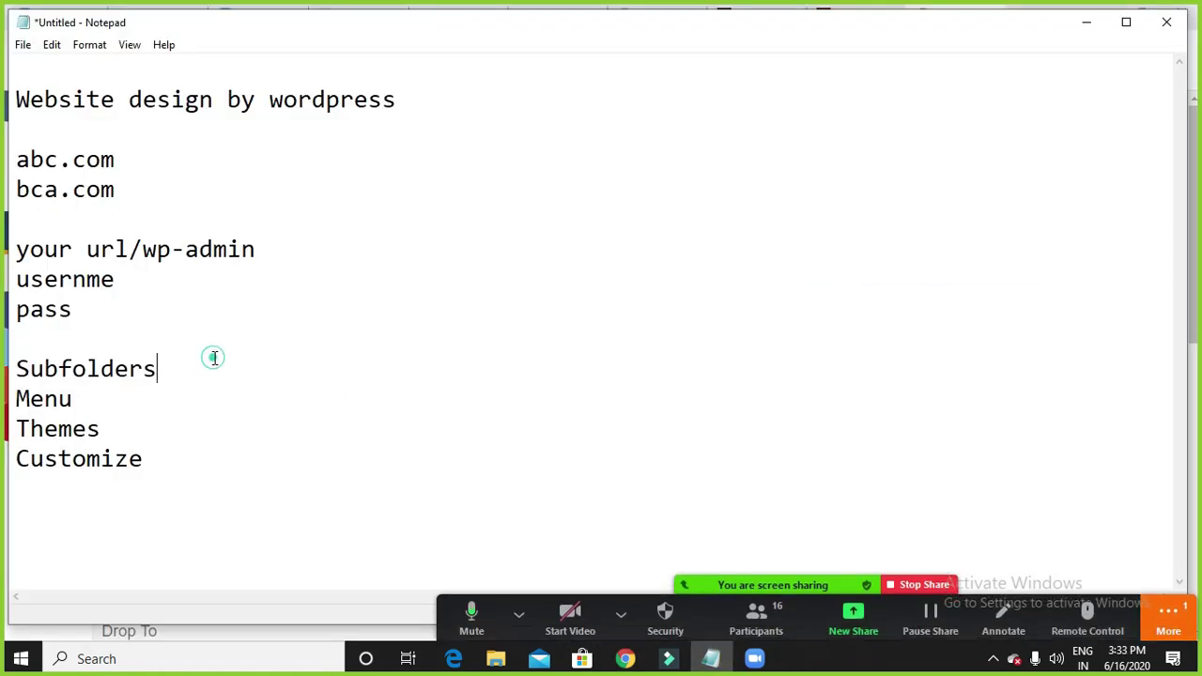
pyautogui.write('..')
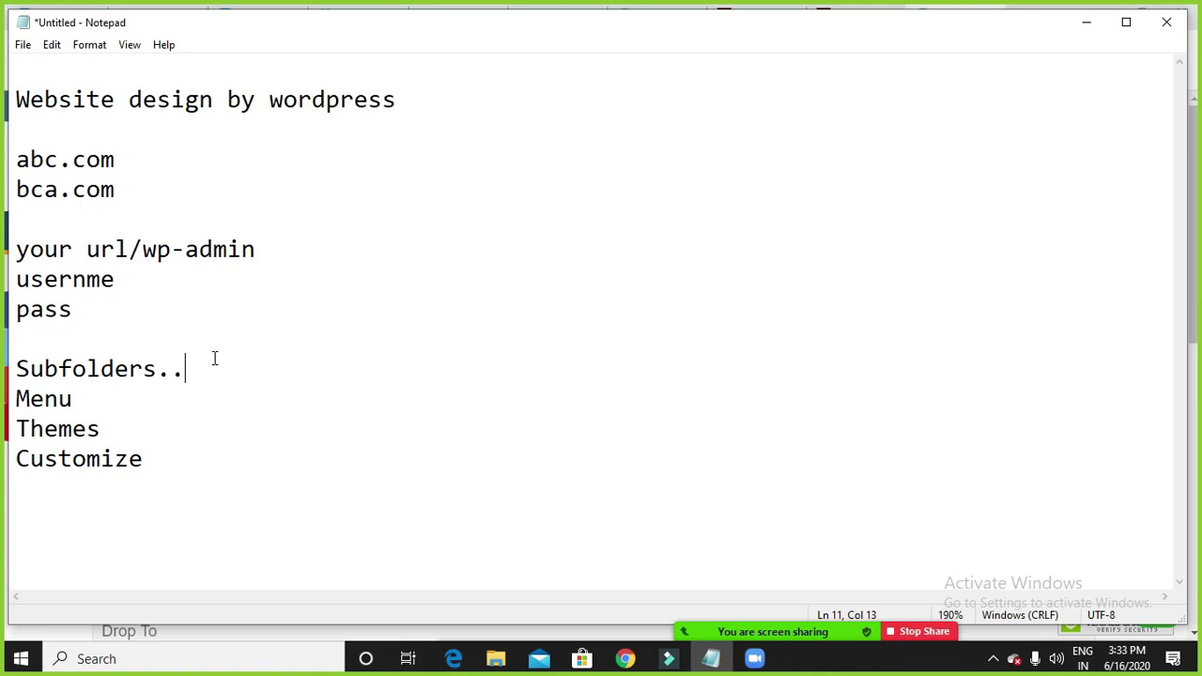
pyautogui.click(1085, 23)
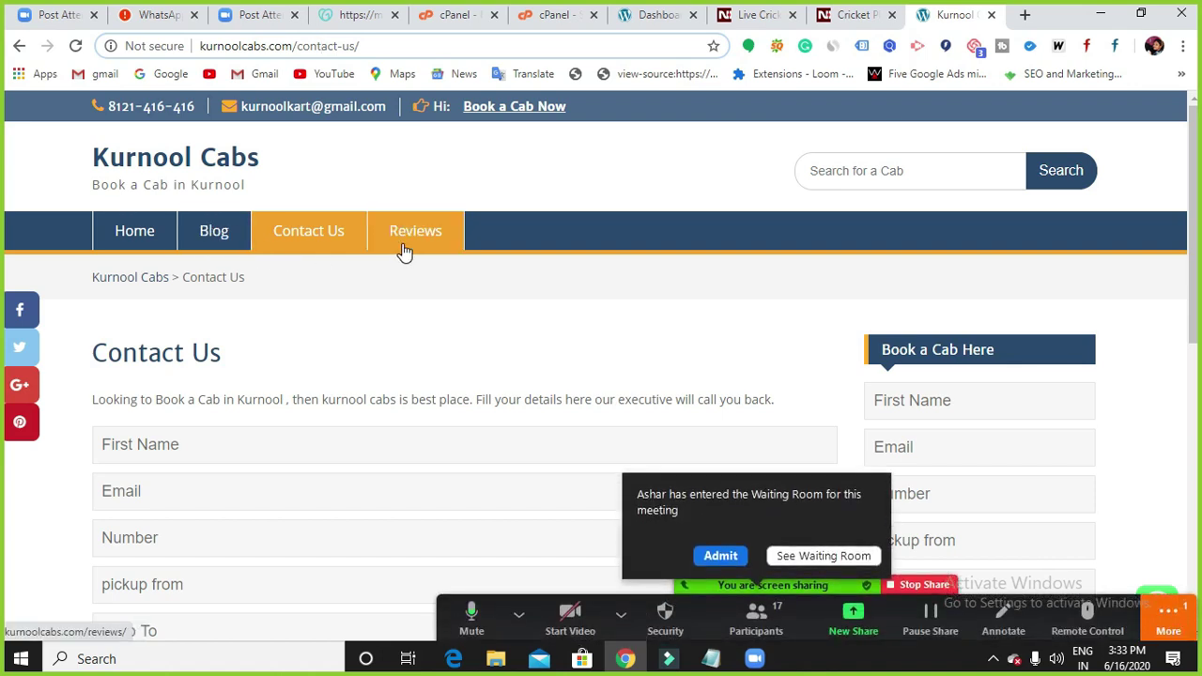
# Let the waiting participant into the Zoom meeting, then bring the WordPress notes back.
pyautogui.click(727, 556)
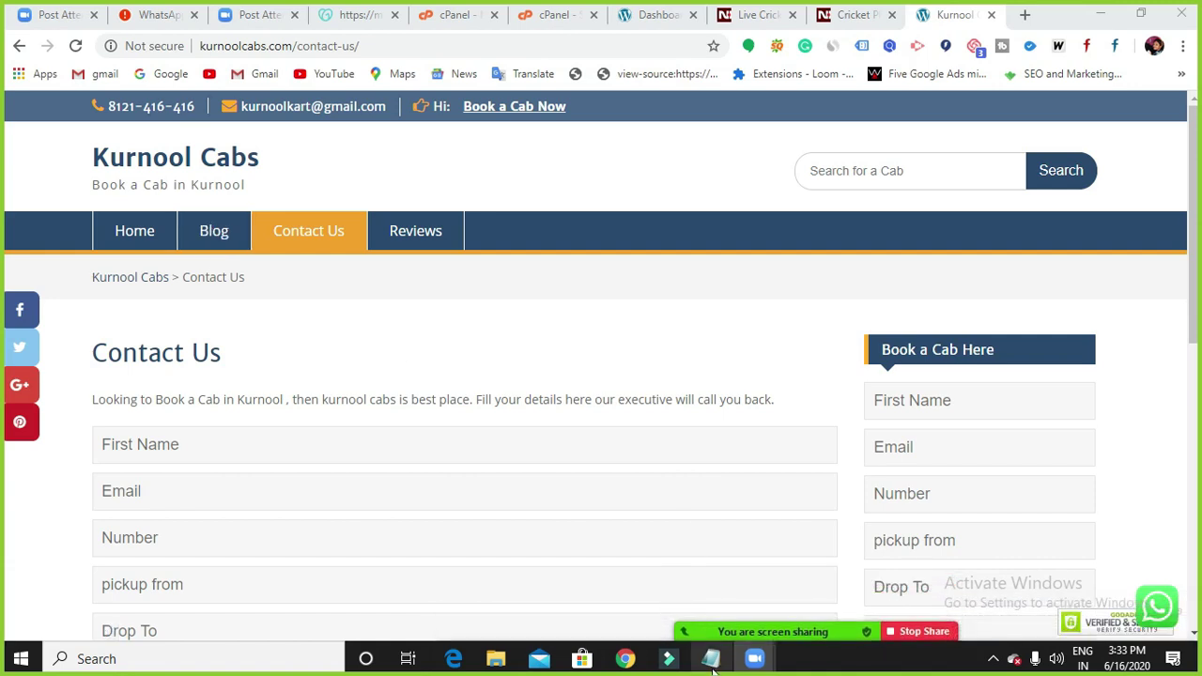
pyautogui.click(711, 658)
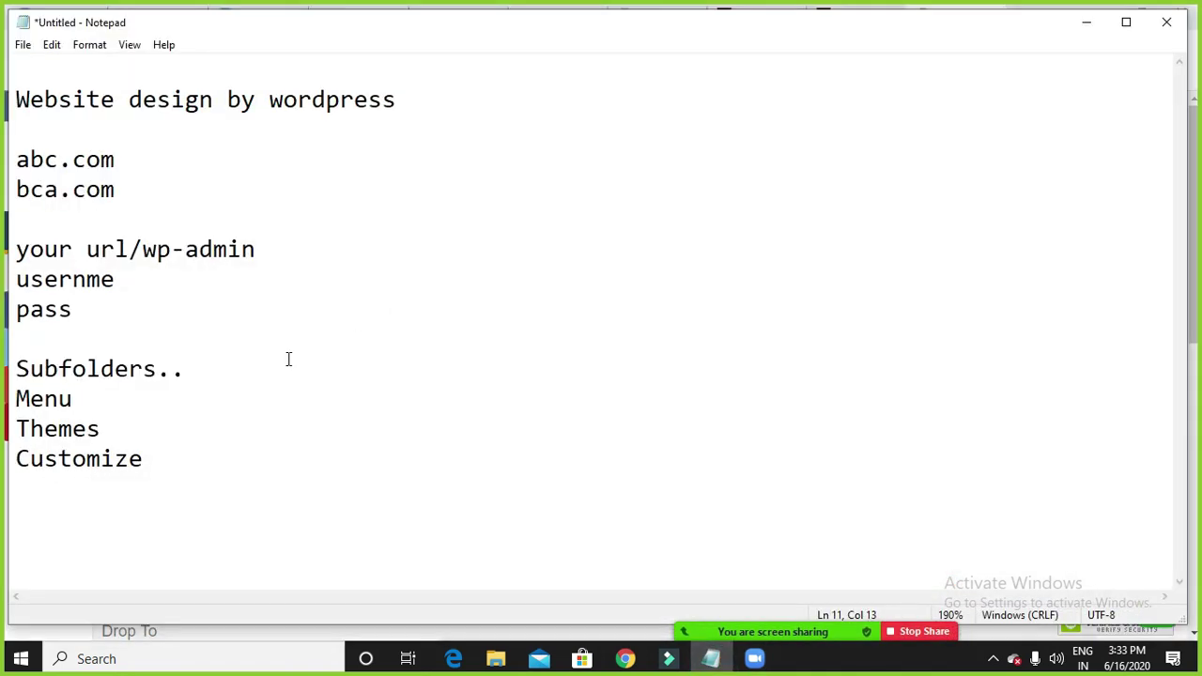
# Append 'Pages' to the Subfolders.. line and minimise the notes.
pyautogui.write('Pages')
pyautogui.click(1086, 24)
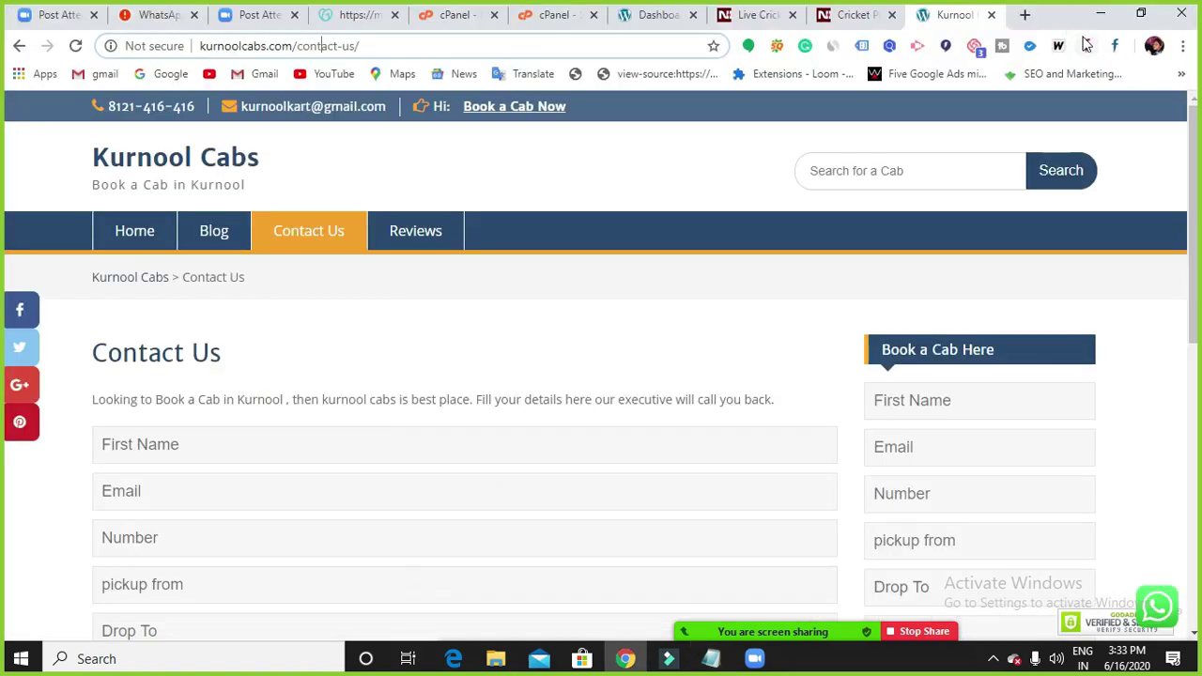
# Switch to the WordPress admin and open Pages, listing Privacy Policy and Sample Page.
pyautogui.click(649, 16)
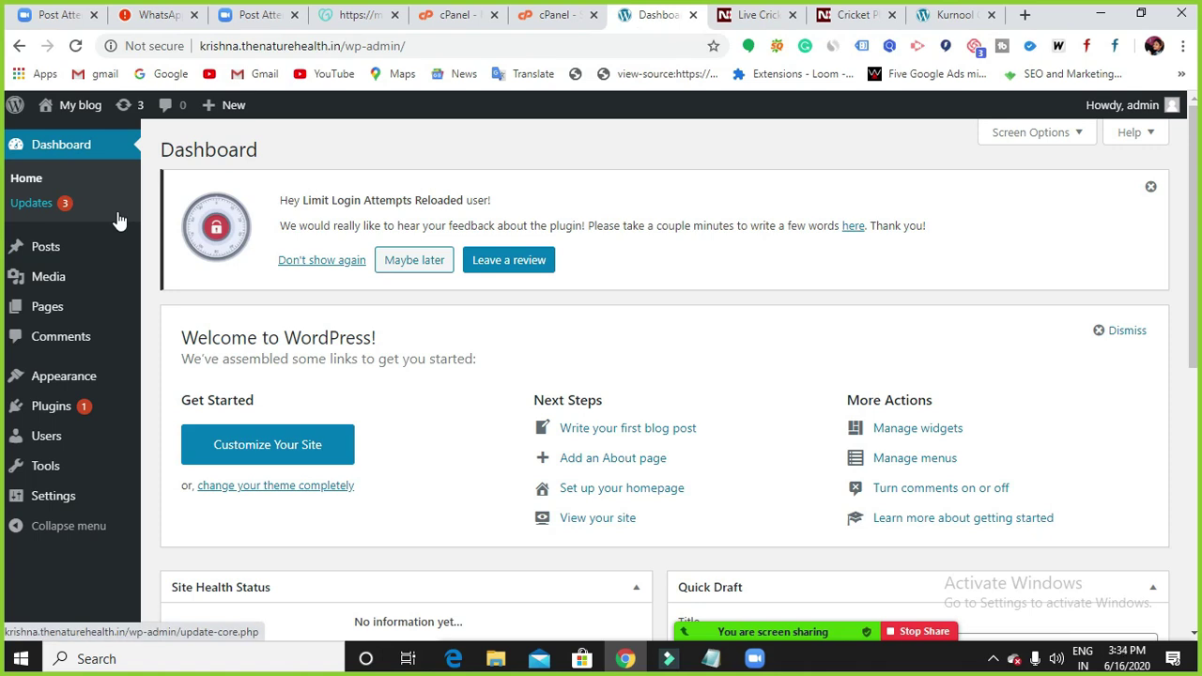
pyautogui.moveTo(107, 404)
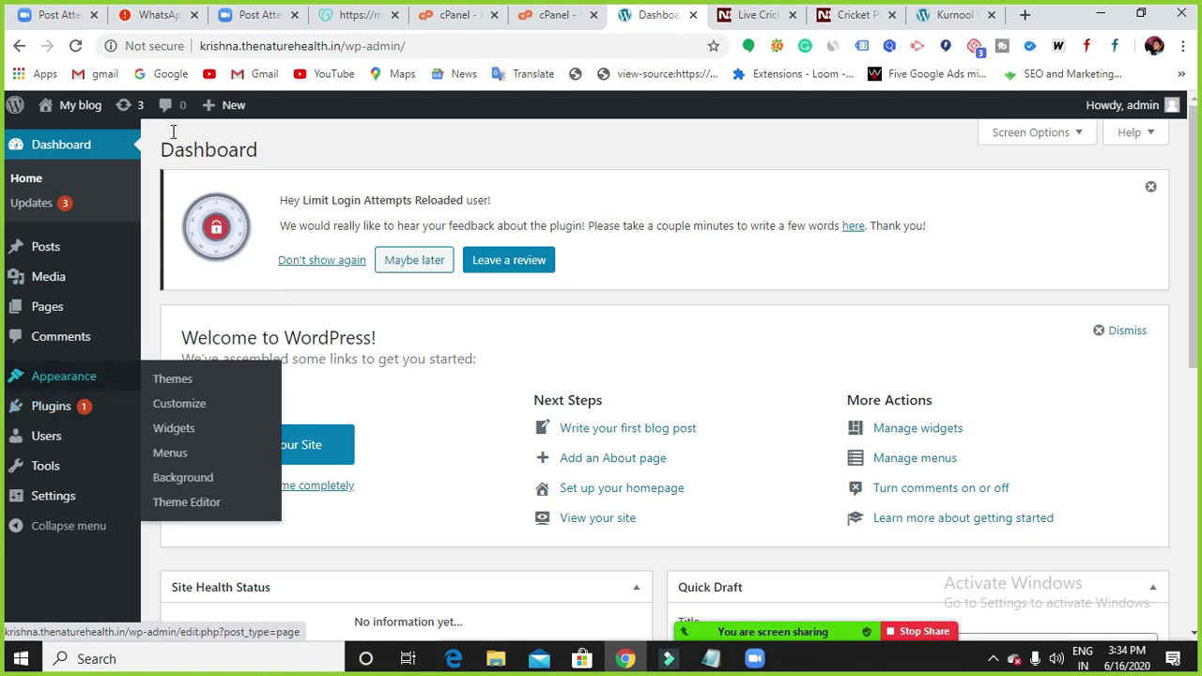
pyautogui.moveTo(49, 252)
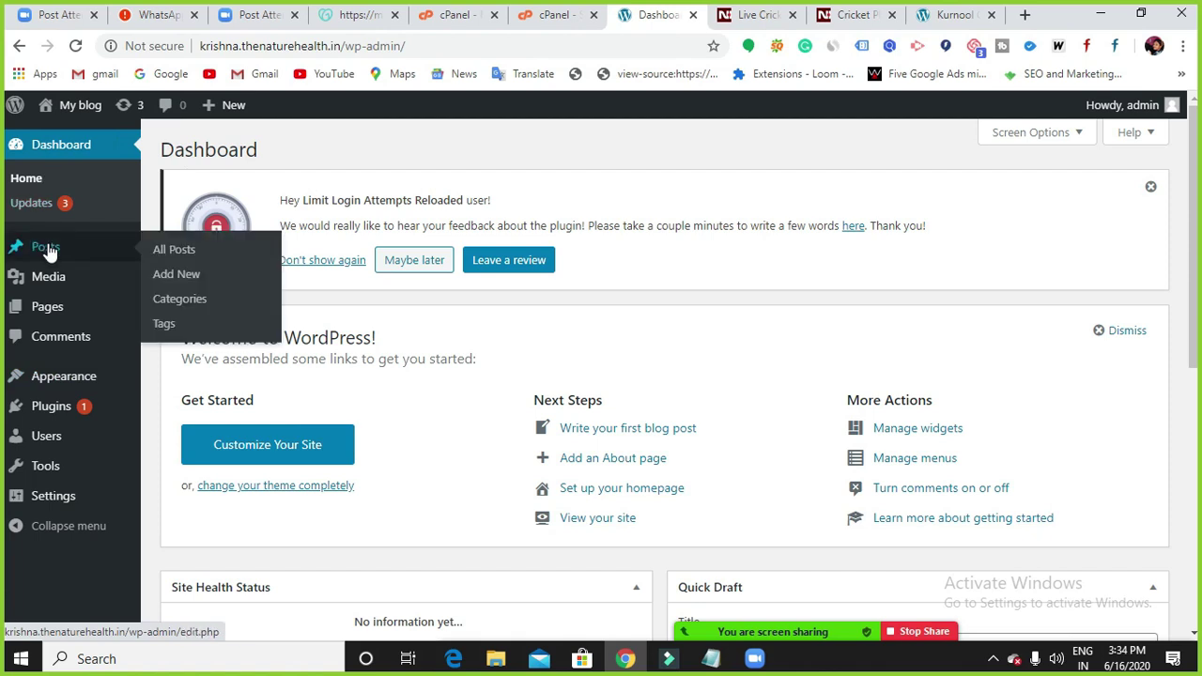
pyautogui.moveTo(77, 279)
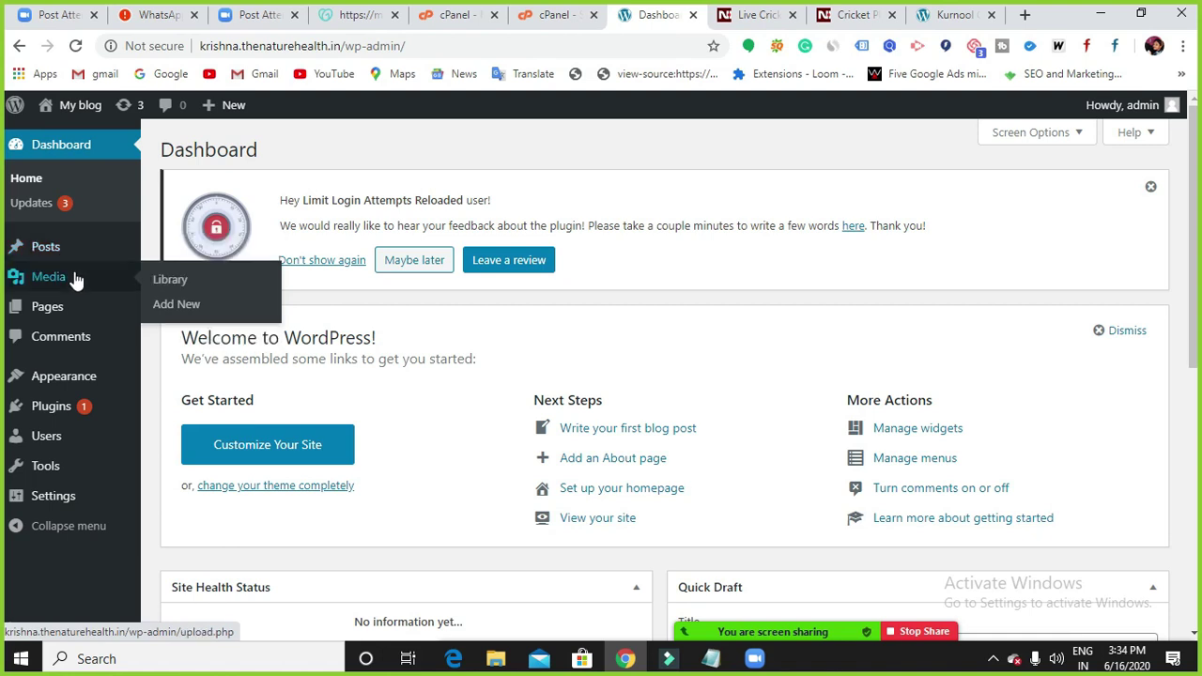
pyautogui.click(66, 319)
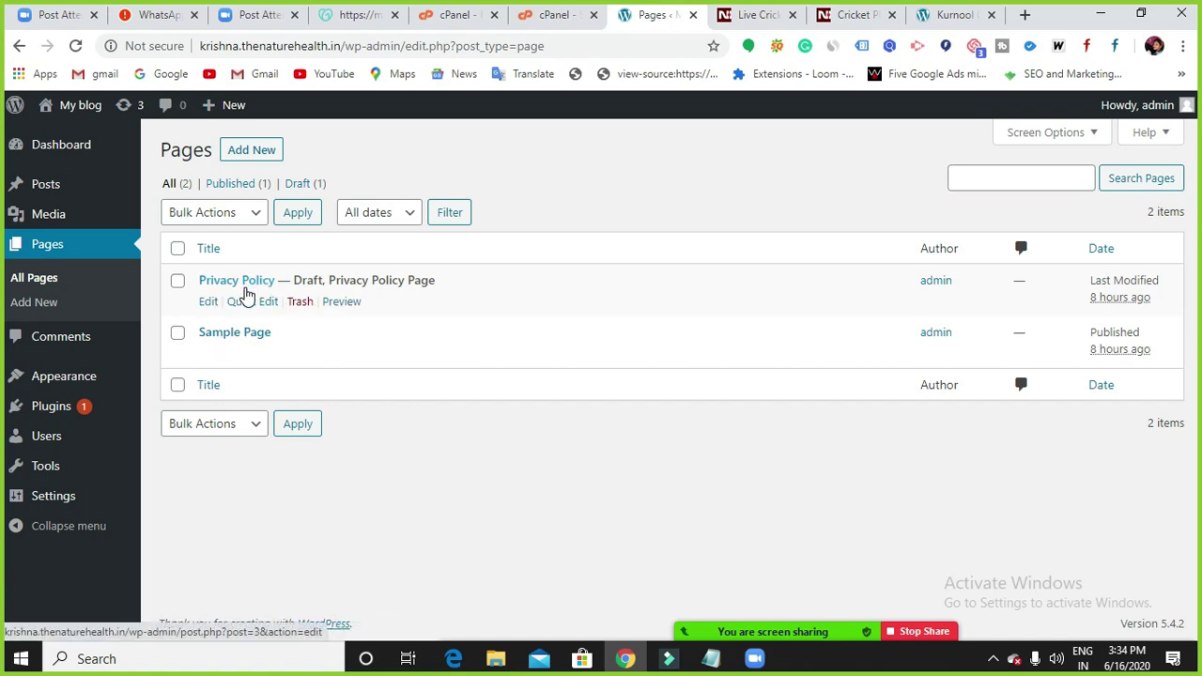
# Trash the Privacy Policy and Sample Page pages, then return to the Notepad notes.
pyautogui.click(301, 301)
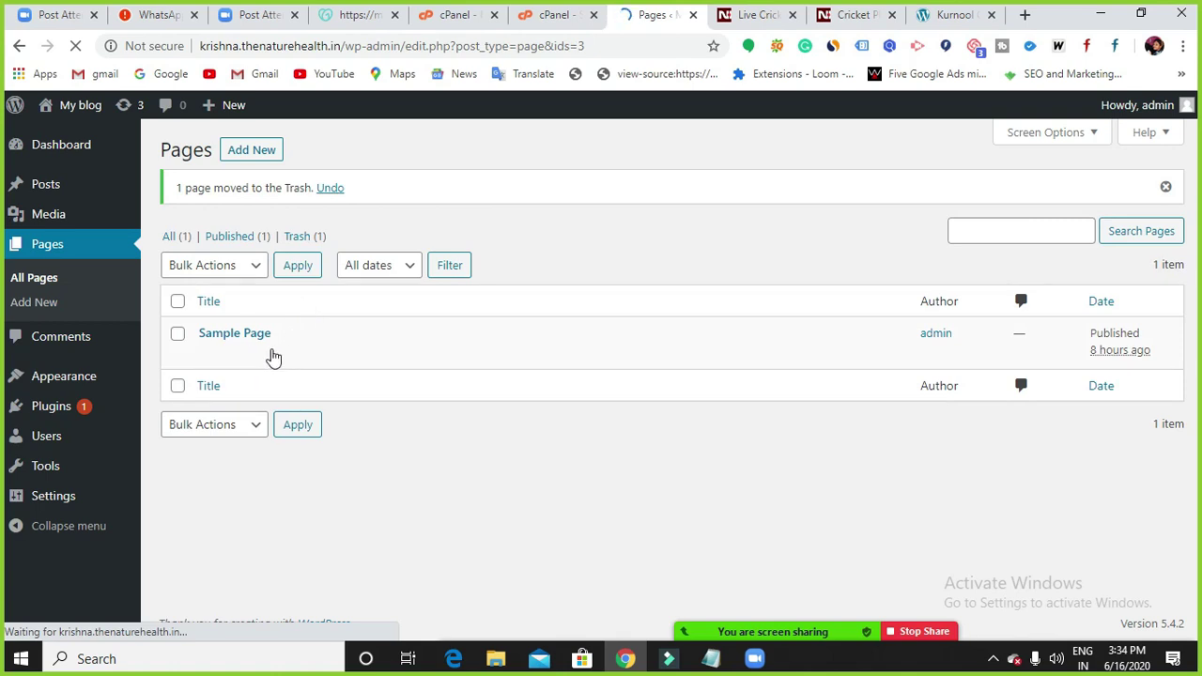
pyautogui.click(300, 355)
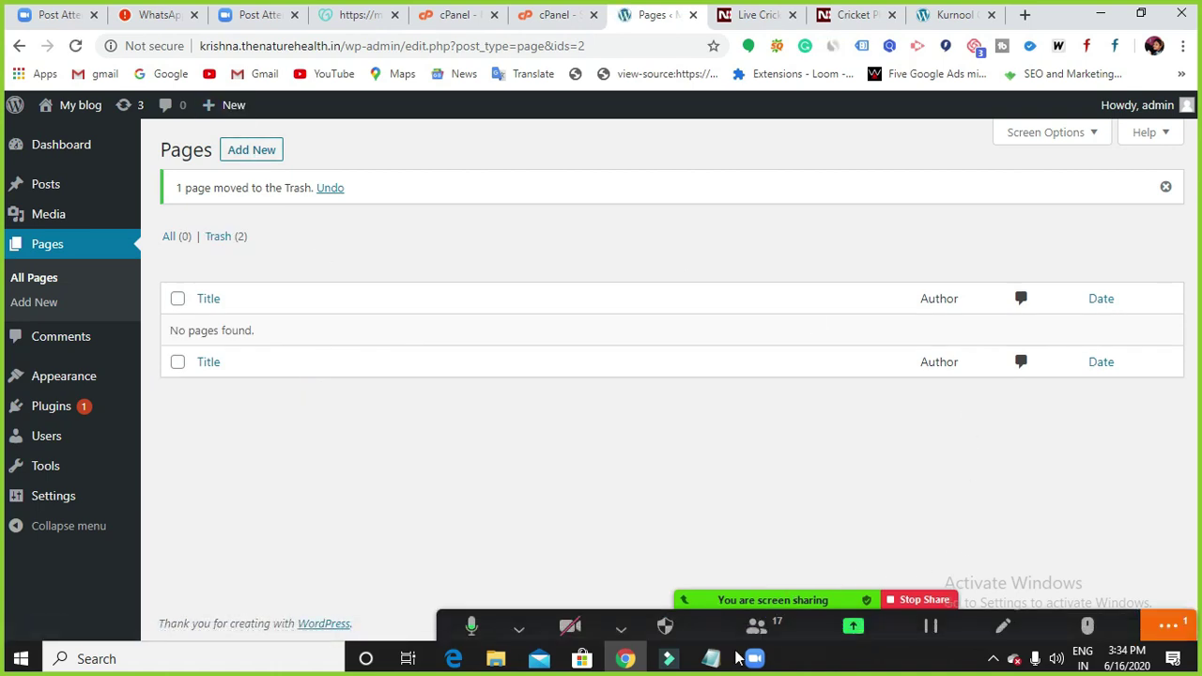
pyautogui.click(710, 658)
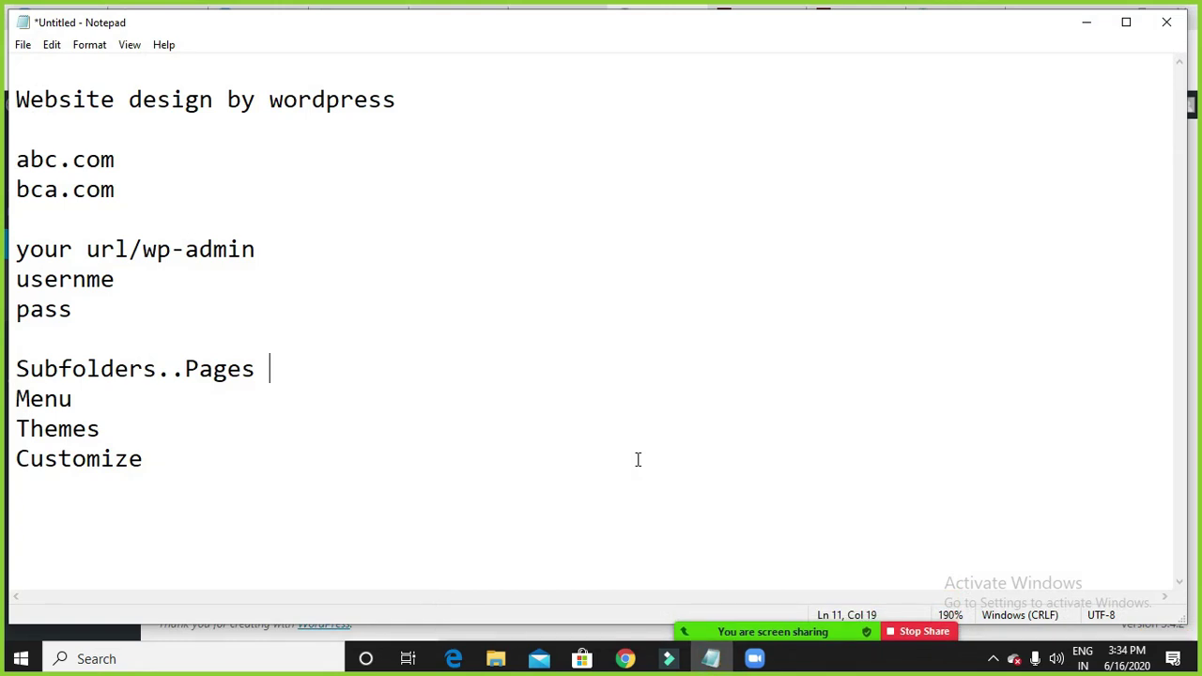
# List the pages Home, About Us, Blog and Modules below Subfolders..Pages.
pyautogui.press('Return')
pyautogui.write('Home')
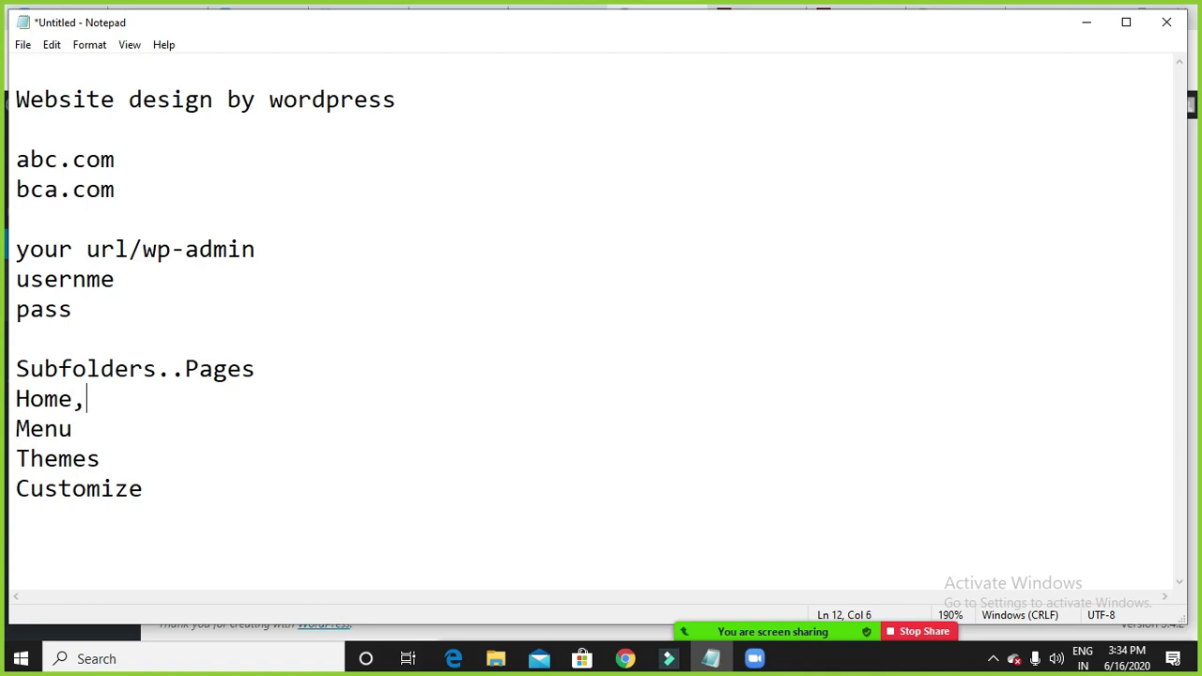
pyautogui.write(',About Us')
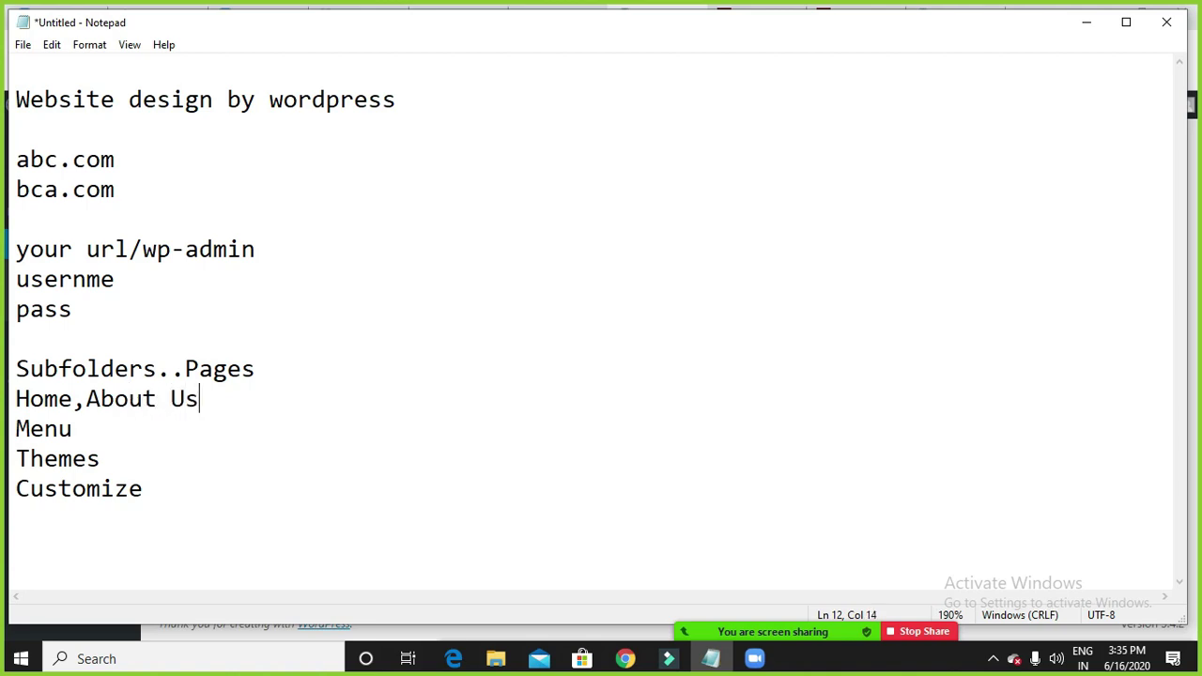
pyautogui.write(', Blog,')
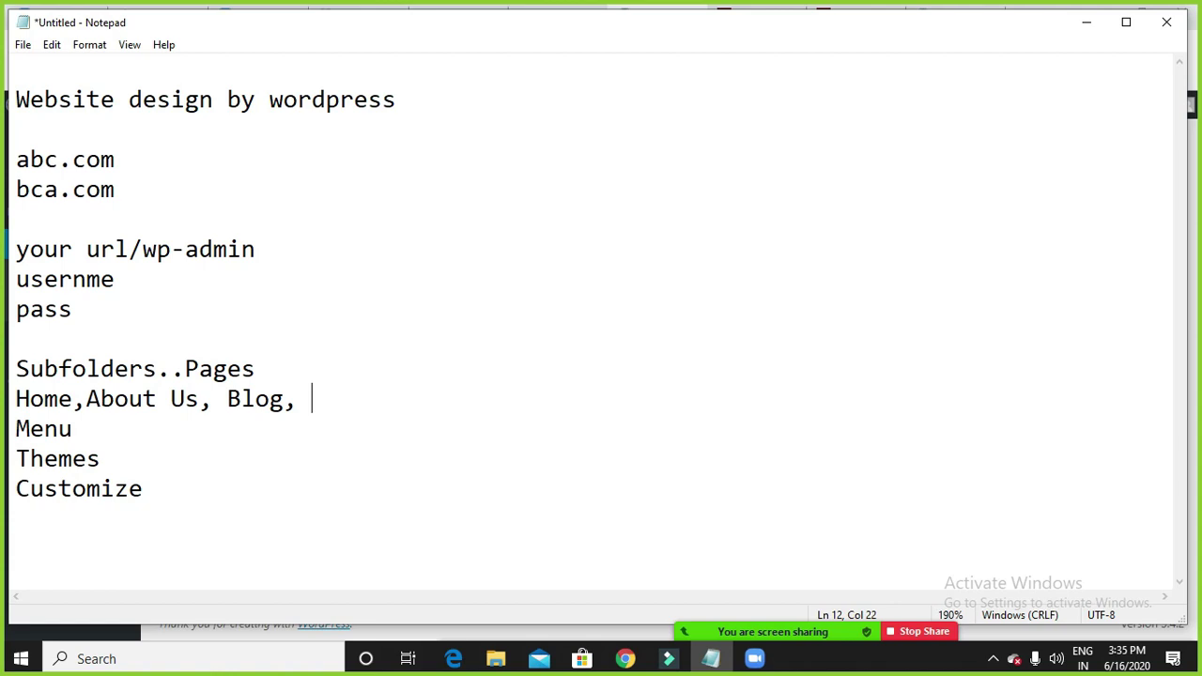
pyautogui.write('Modules')
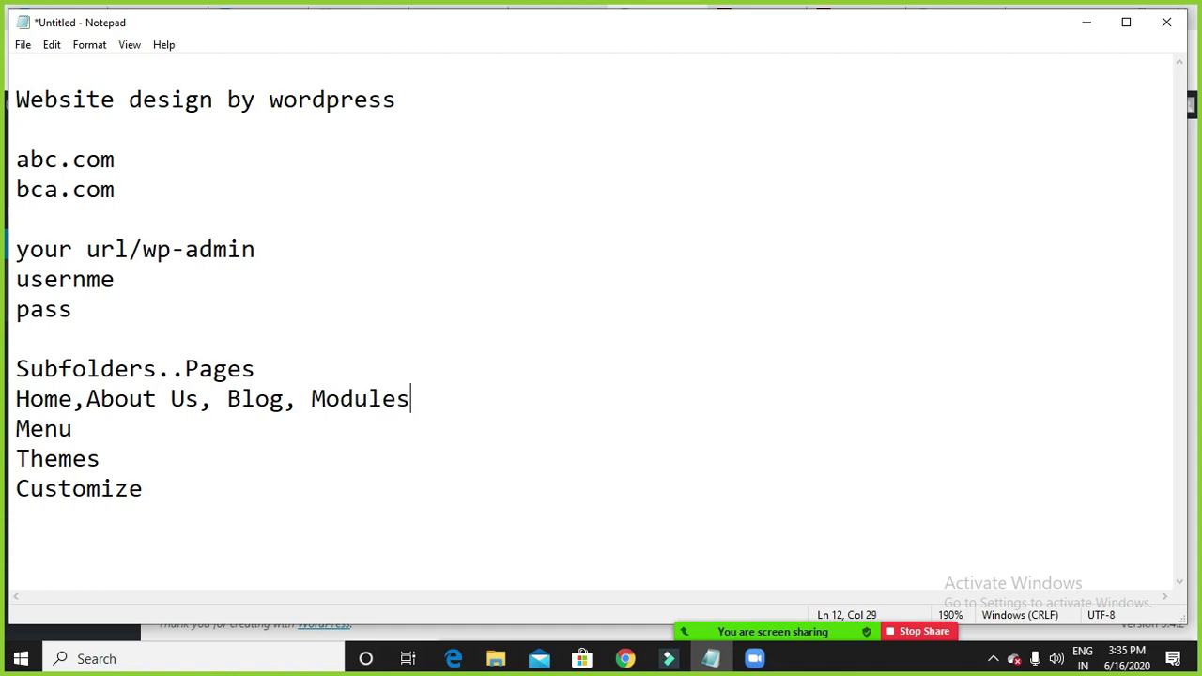
# Add SEO, SMO and SMM under Modules in the notes, then begin a new WordPress page.
pyautogui.press('Return')
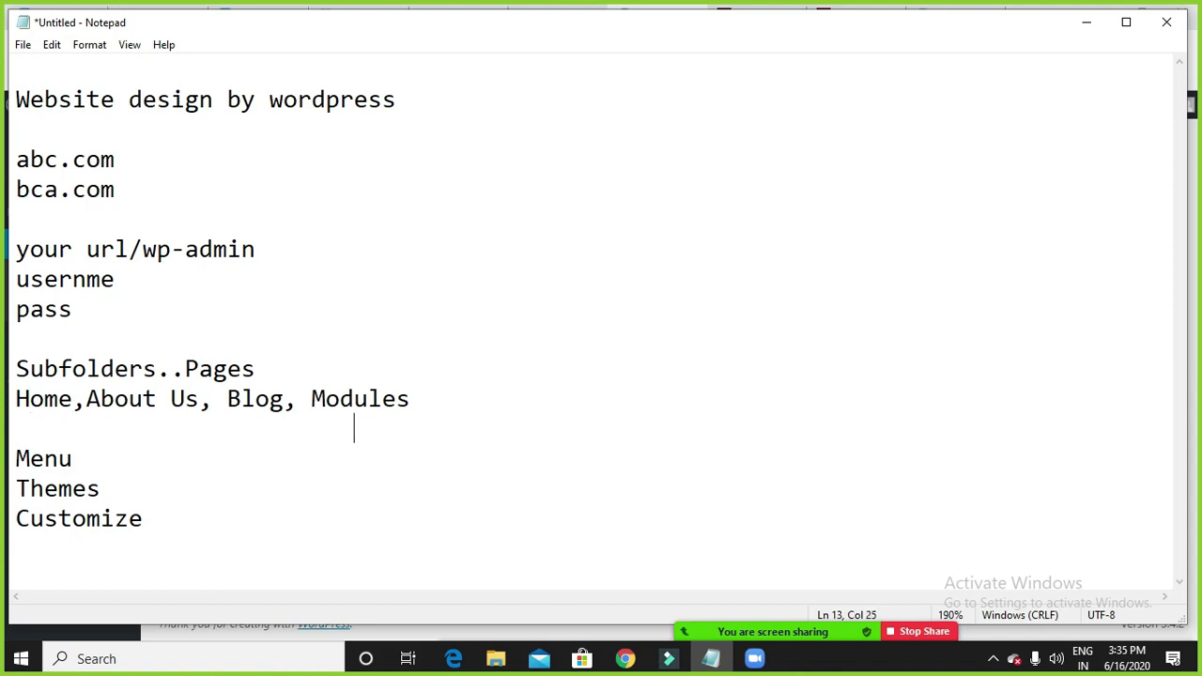
pyautogui.write('SEO')
pyautogui.press('Return')
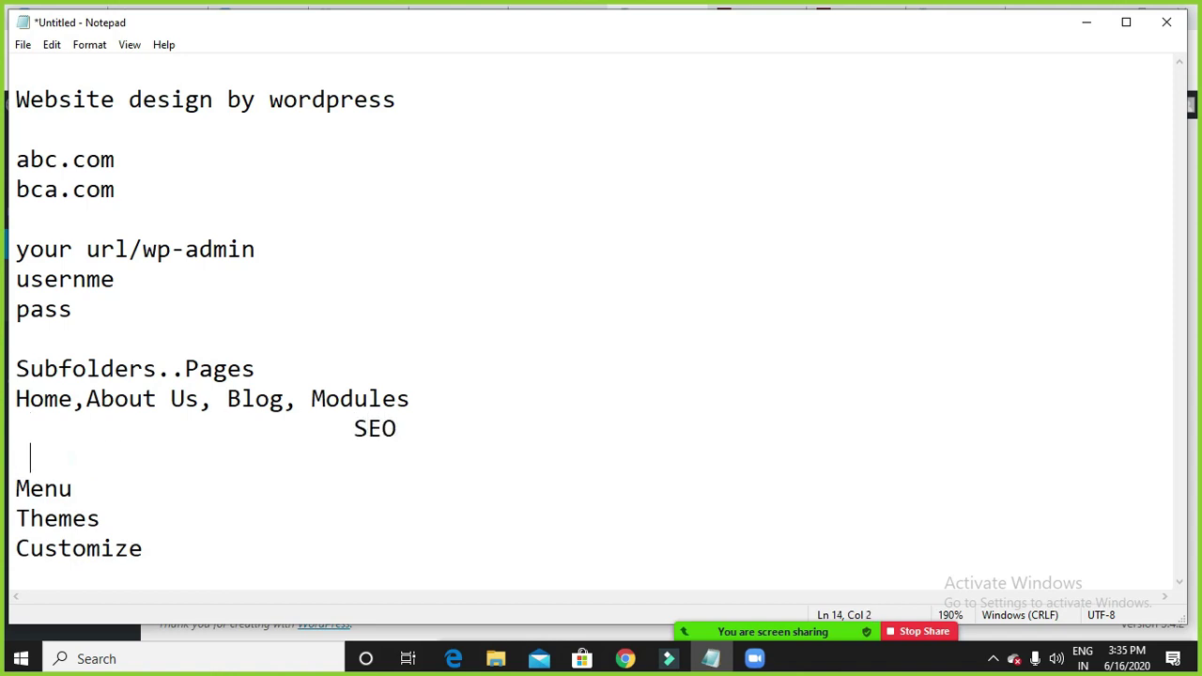
pyautogui.write('SMO')
pyautogui.press('Return')
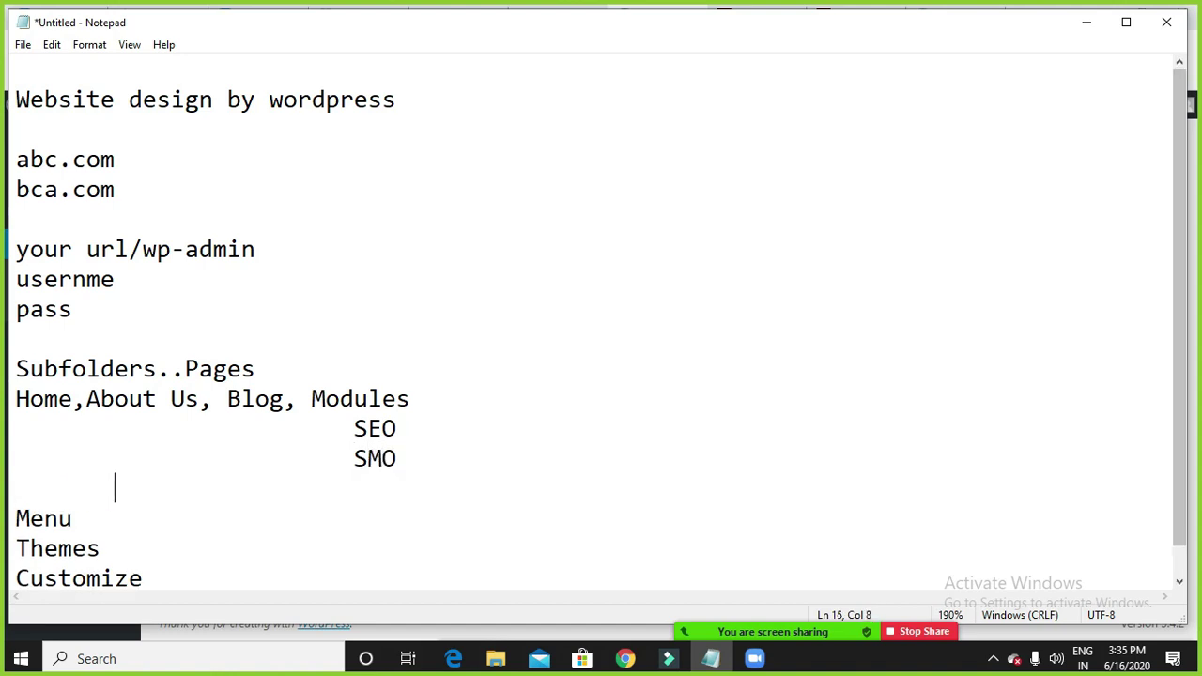
pyautogui.press('BackSpace')
pyautogui.press('BackSpace')
pyautogui.write('SMM')
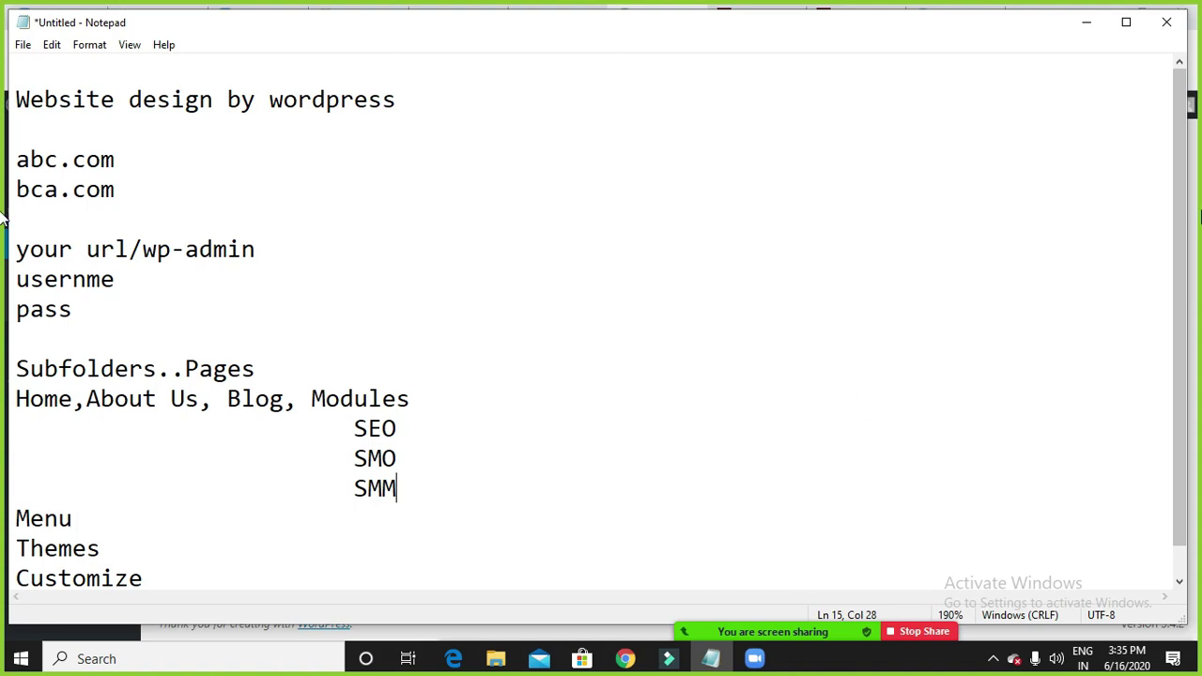
pyautogui.click(1085, 35)
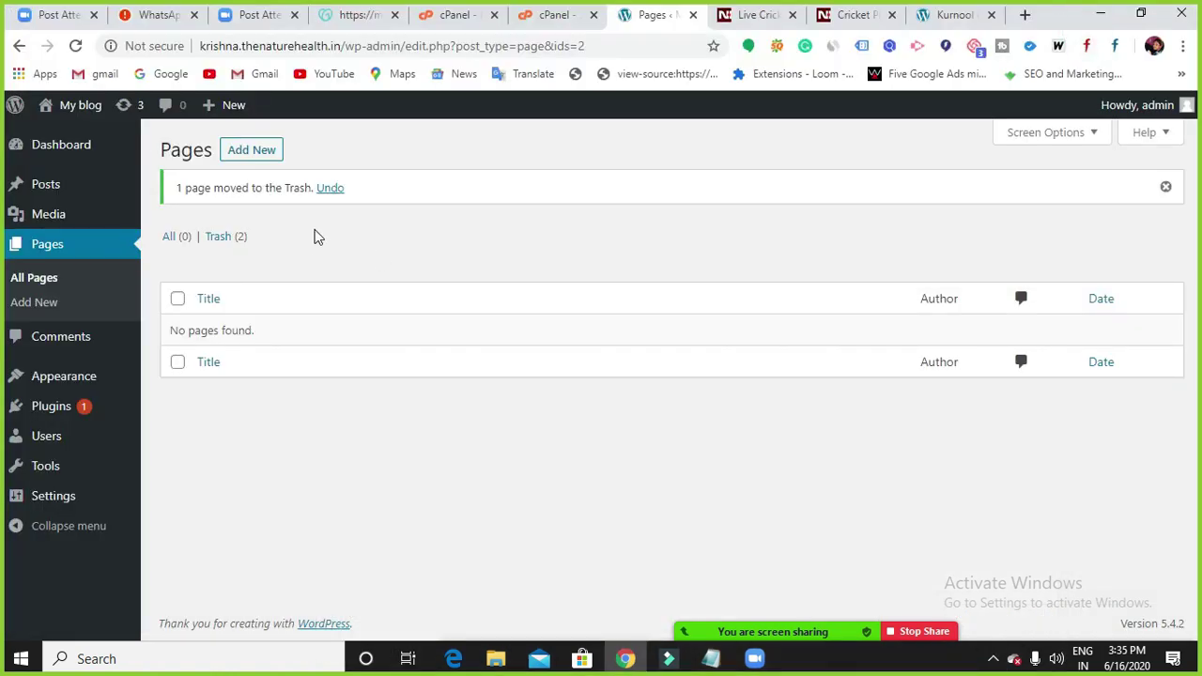
pyautogui.click(252, 152)
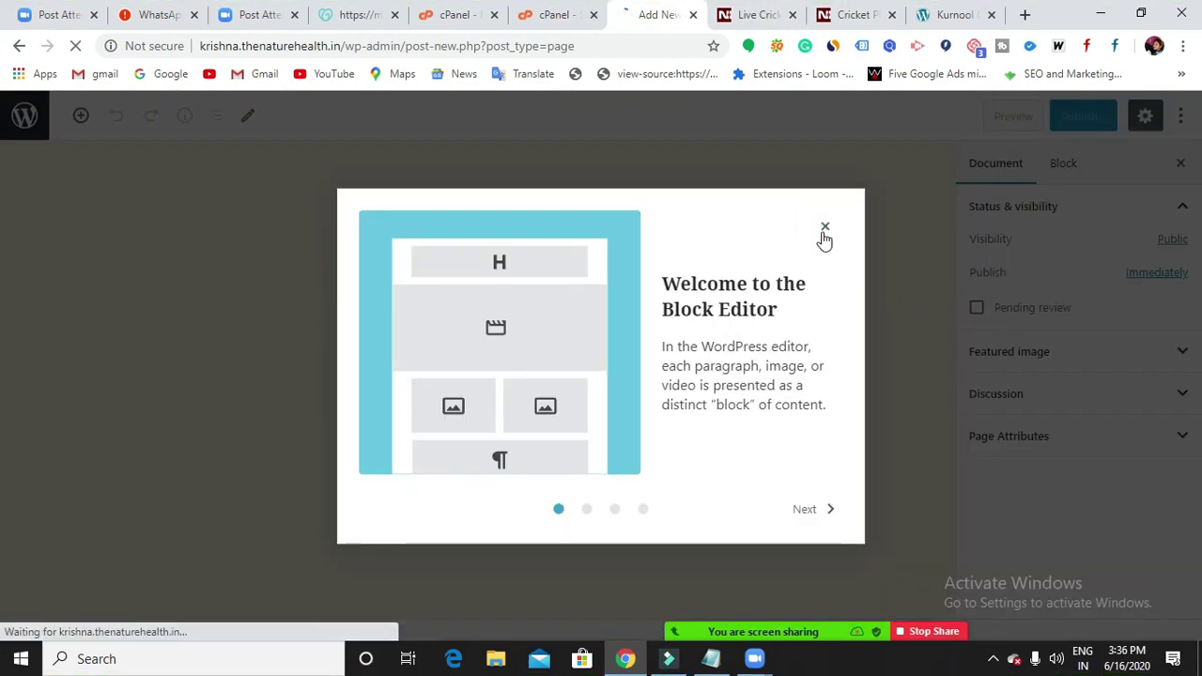
# Publish a new page titled 'Home' and return to the Pages list.
pyautogui.click(823, 233)
pyautogui.click(446, 260)
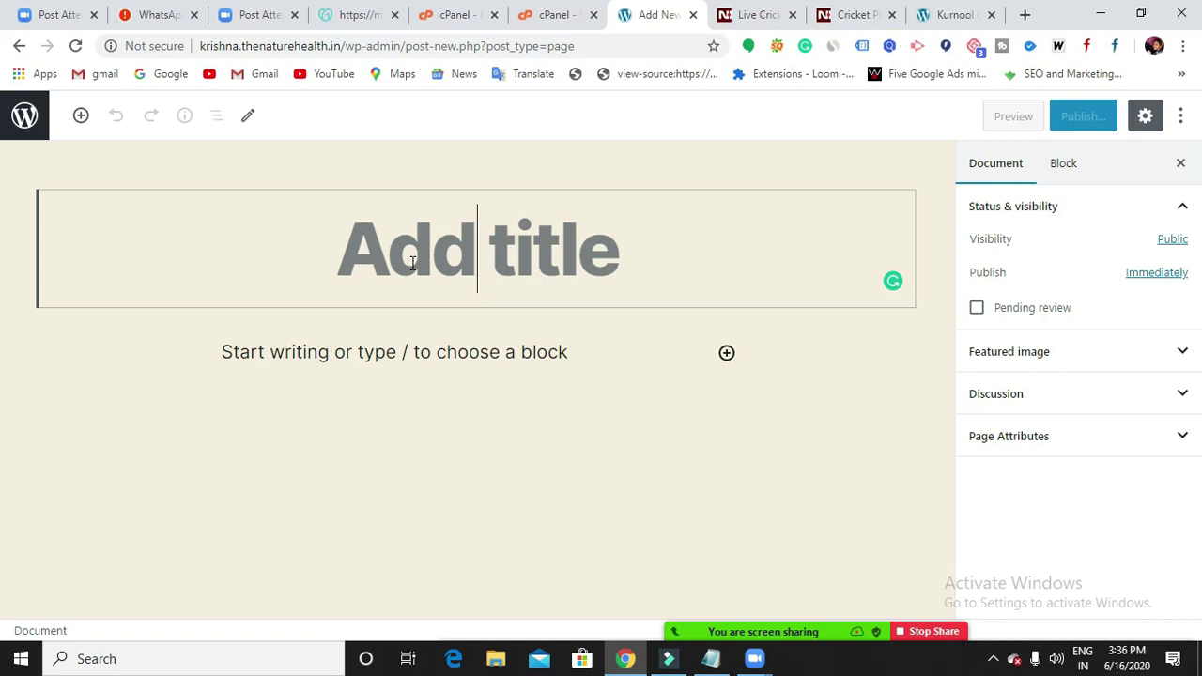
pyautogui.write('Hom')
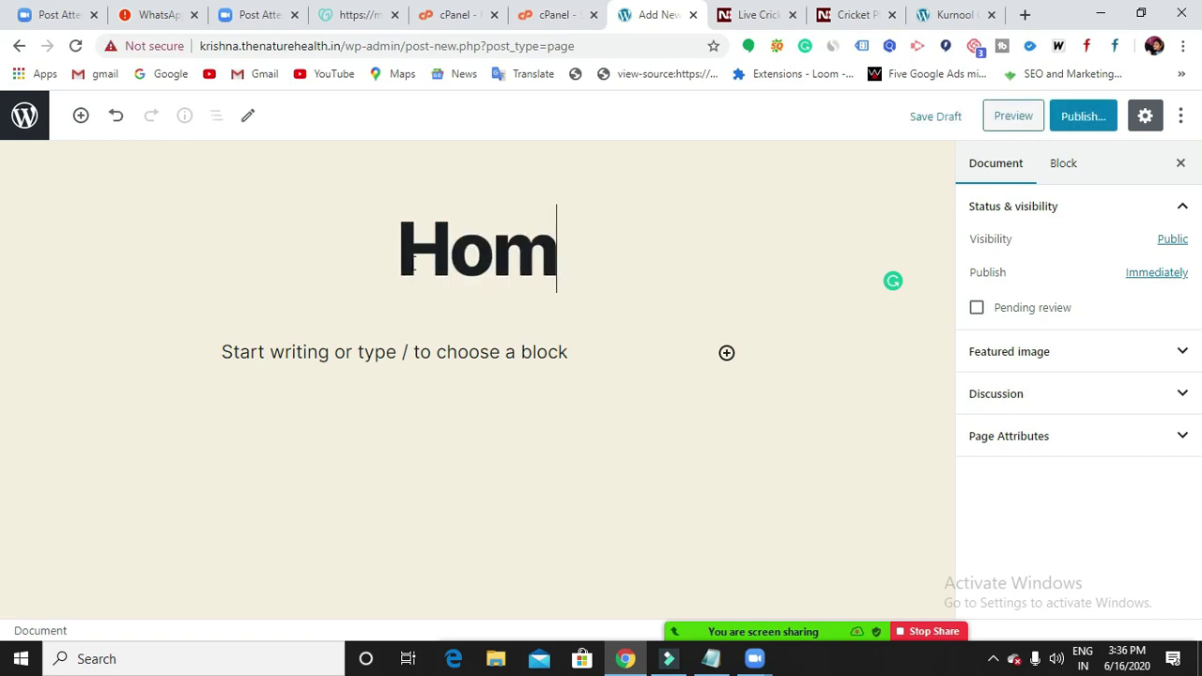
pyautogui.write('e')
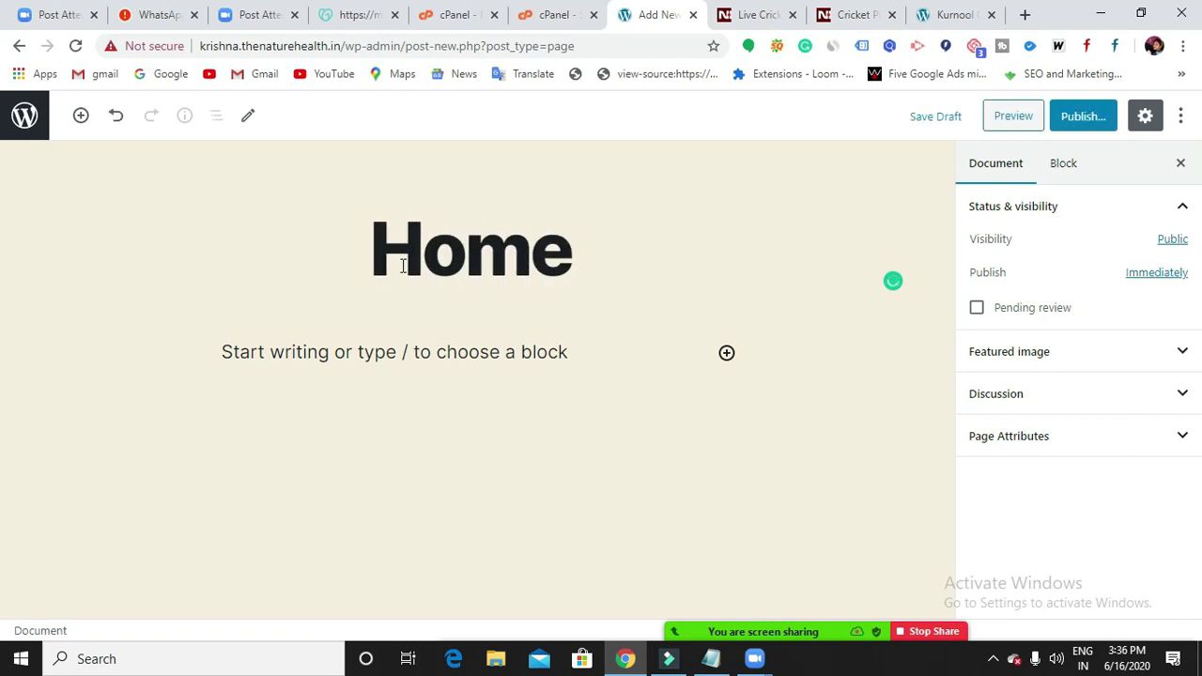
pyautogui.click(1094, 120)
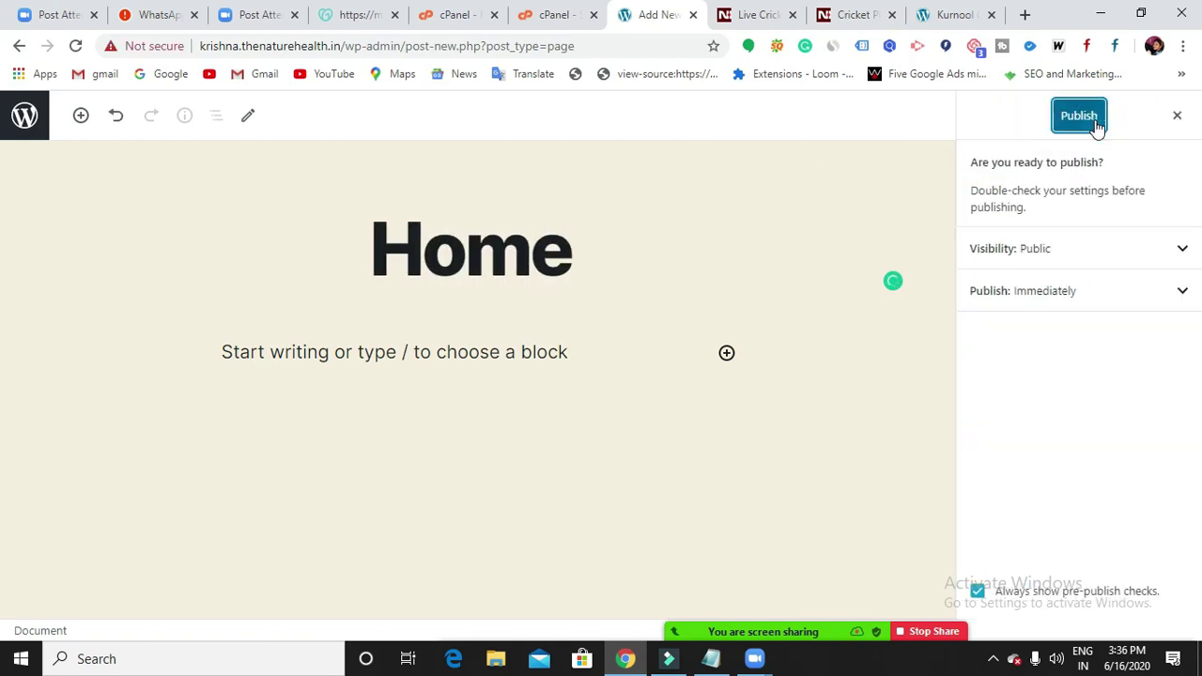
pyautogui.click(1088, 119)
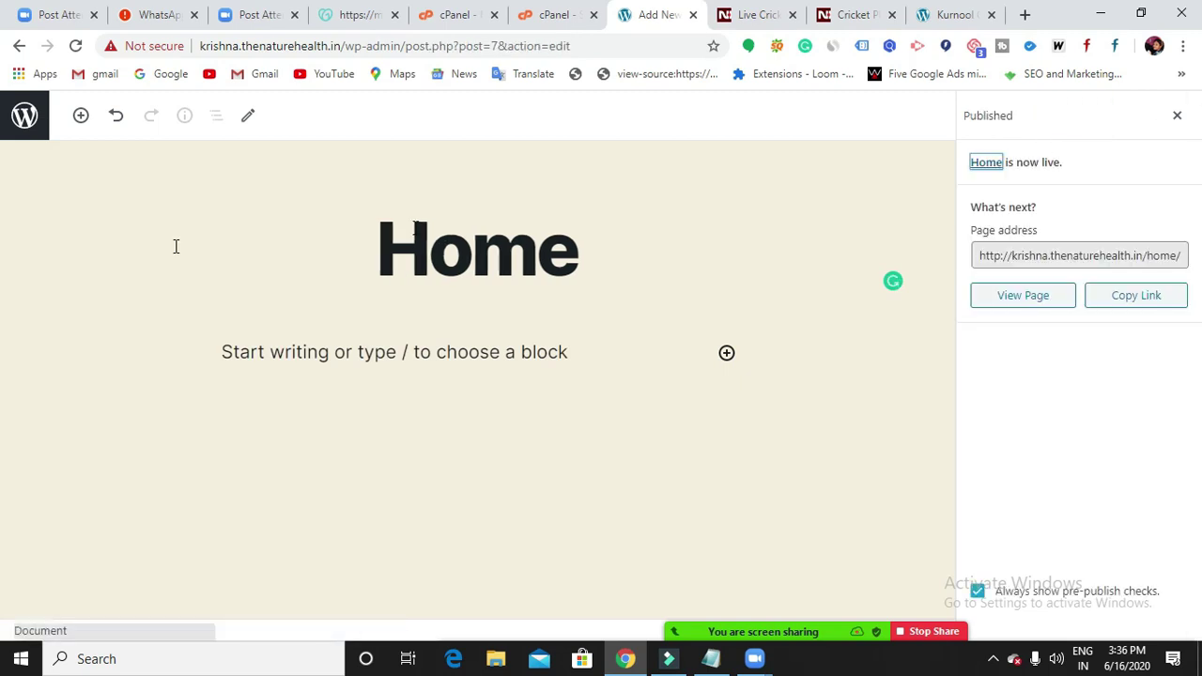
pyautogui.click(20, 47)
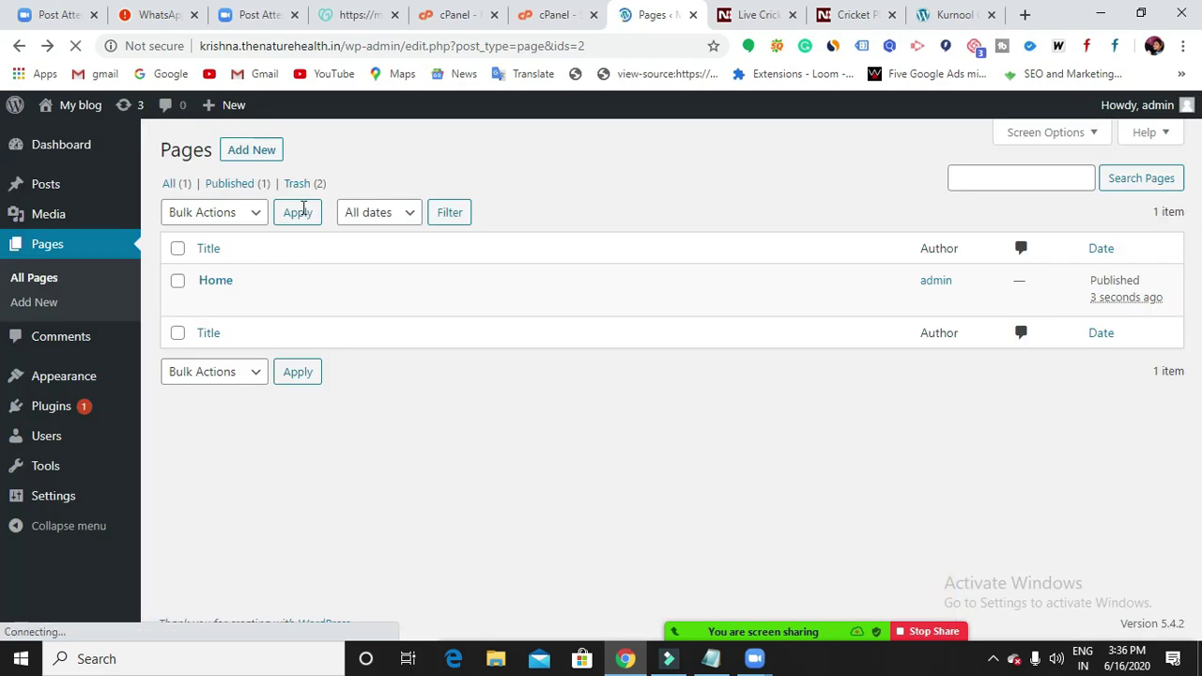
# Create and publish a page titled 'About Us', then go back to Pages.
pyautogui.click(252, 153)
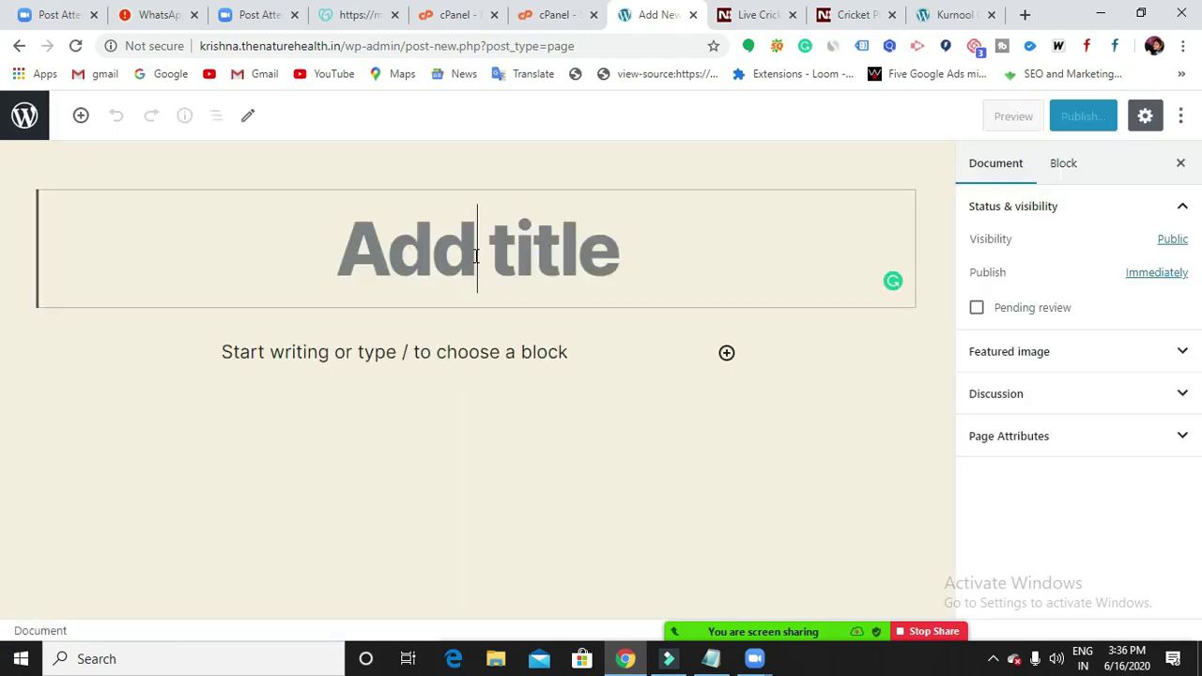
pyautogui.write('About Us')
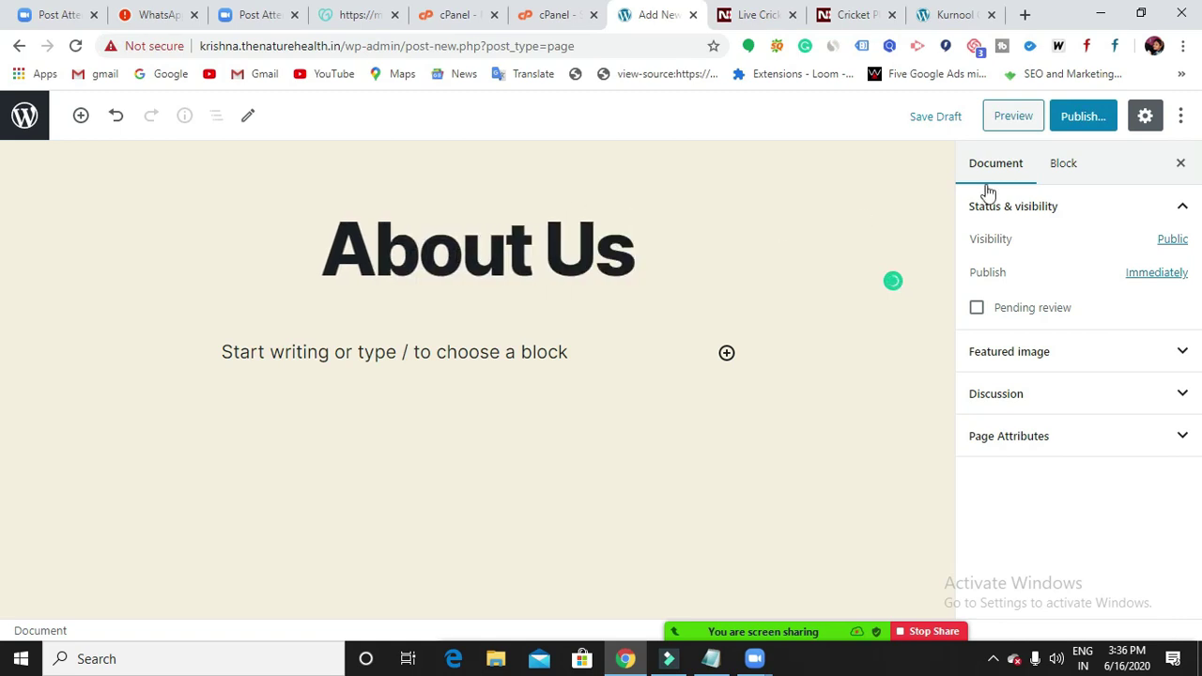
pyautogui.click(1075, 116)
pyautogui.click(1070, 118)
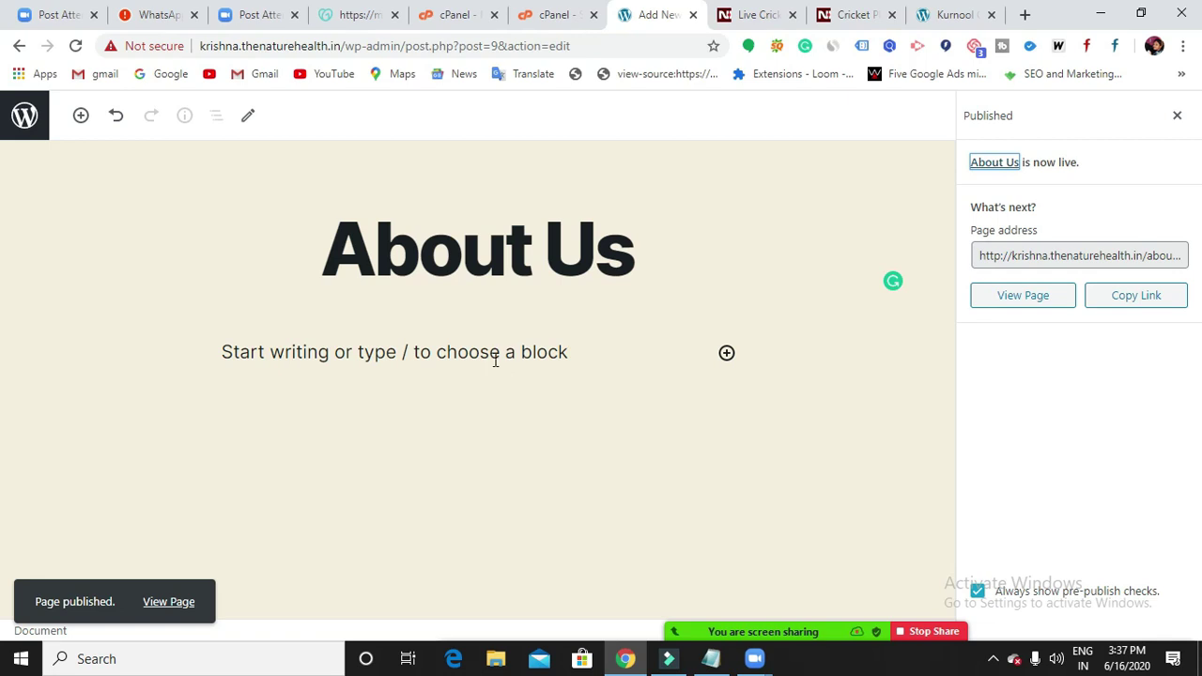
pyautogui.click(18, 47)
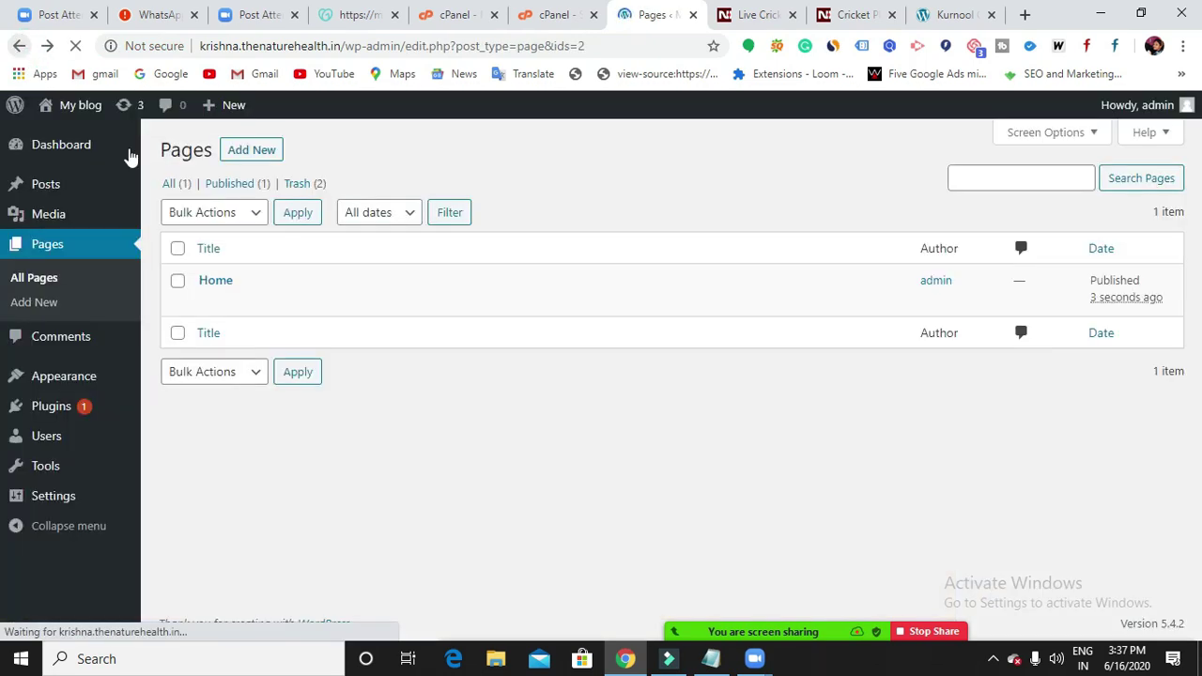
# Create and publish an empty page titled 'Blog', then return to the Pages list.
pyautogui.click(260, 152)
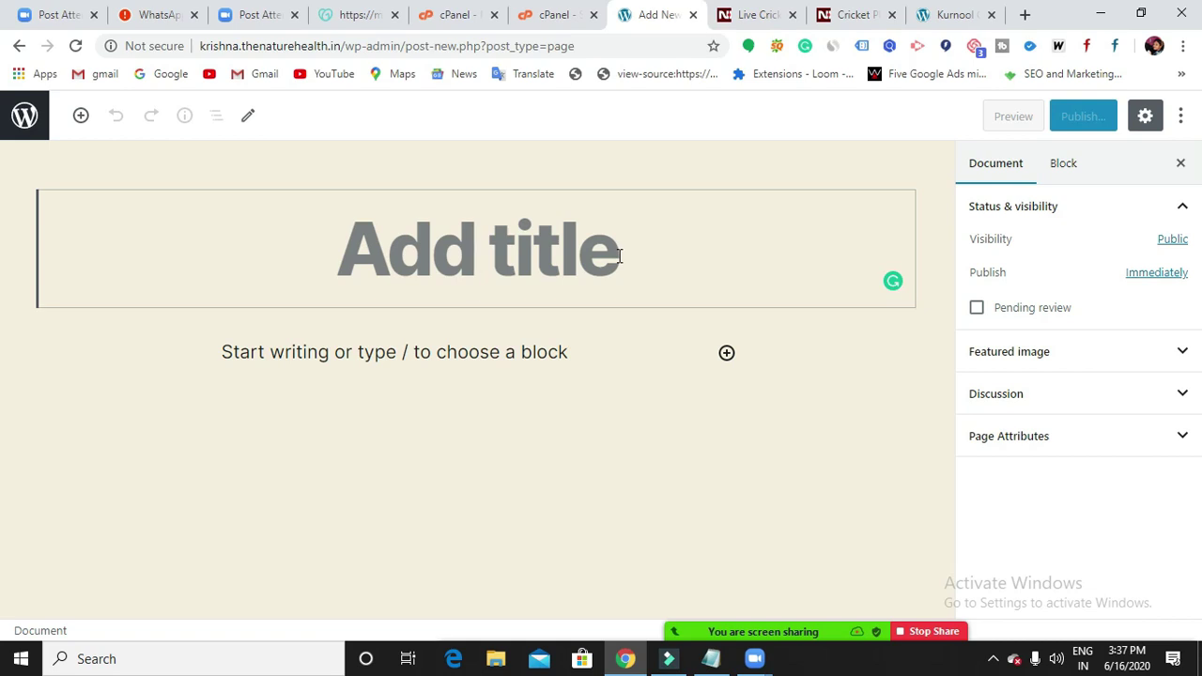
pyautogui.write('B')
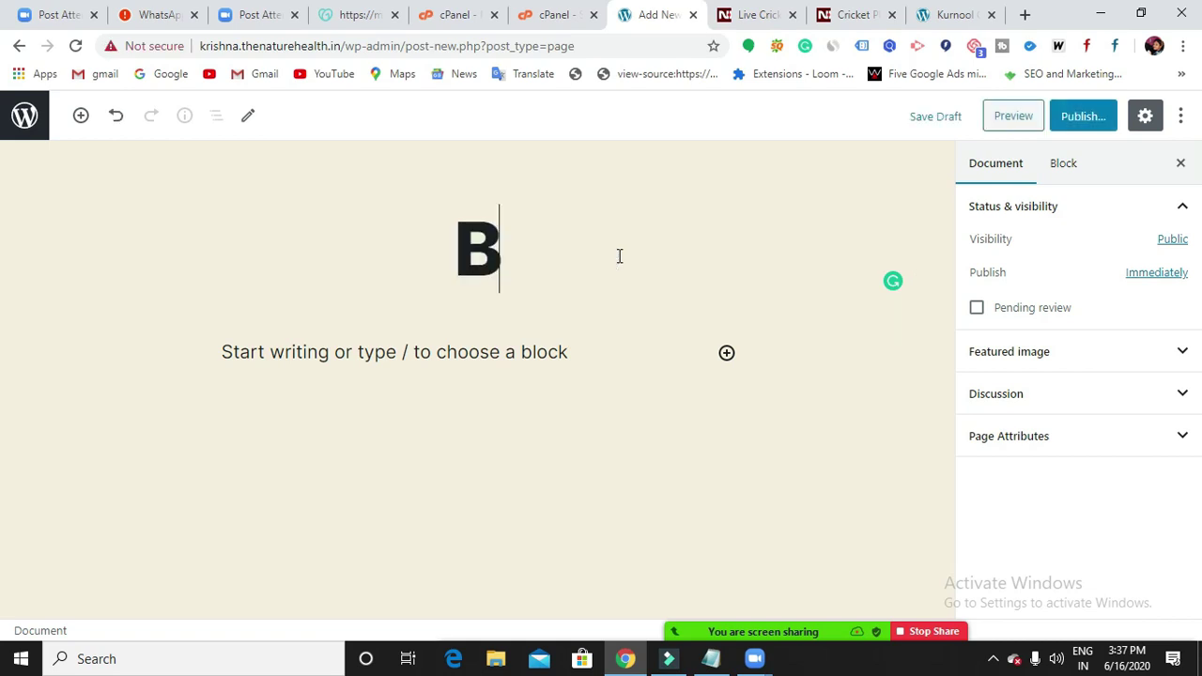
pyautogui.write('log')
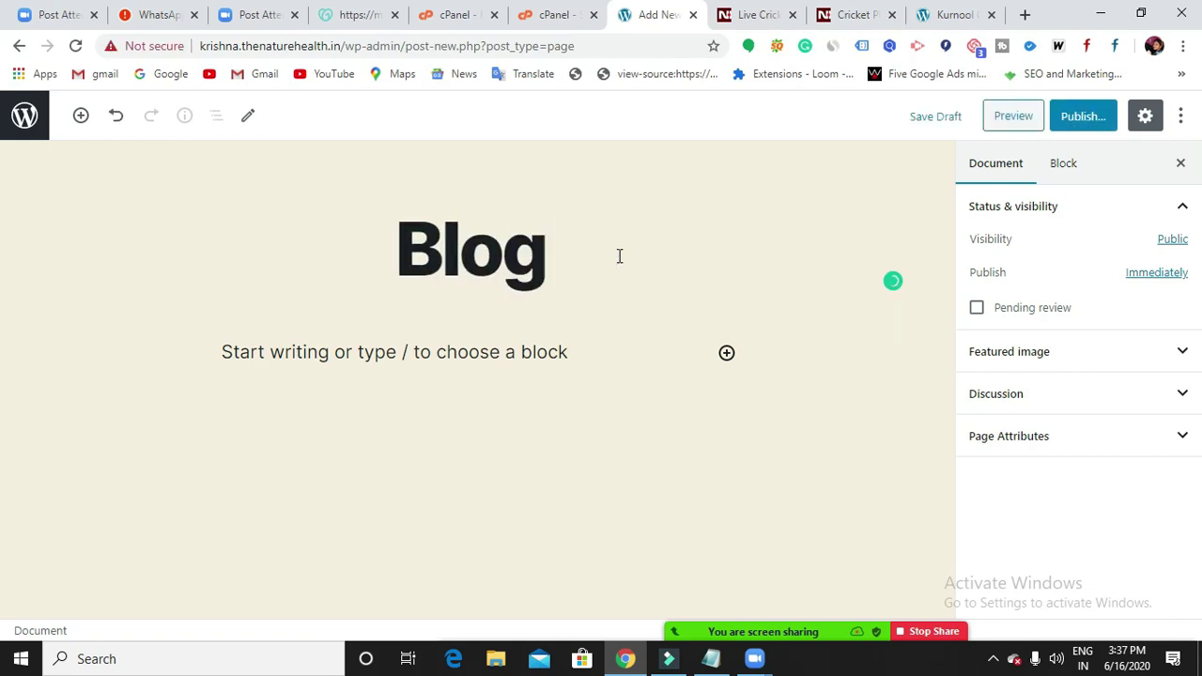
pyautogui.click(1098, 115)
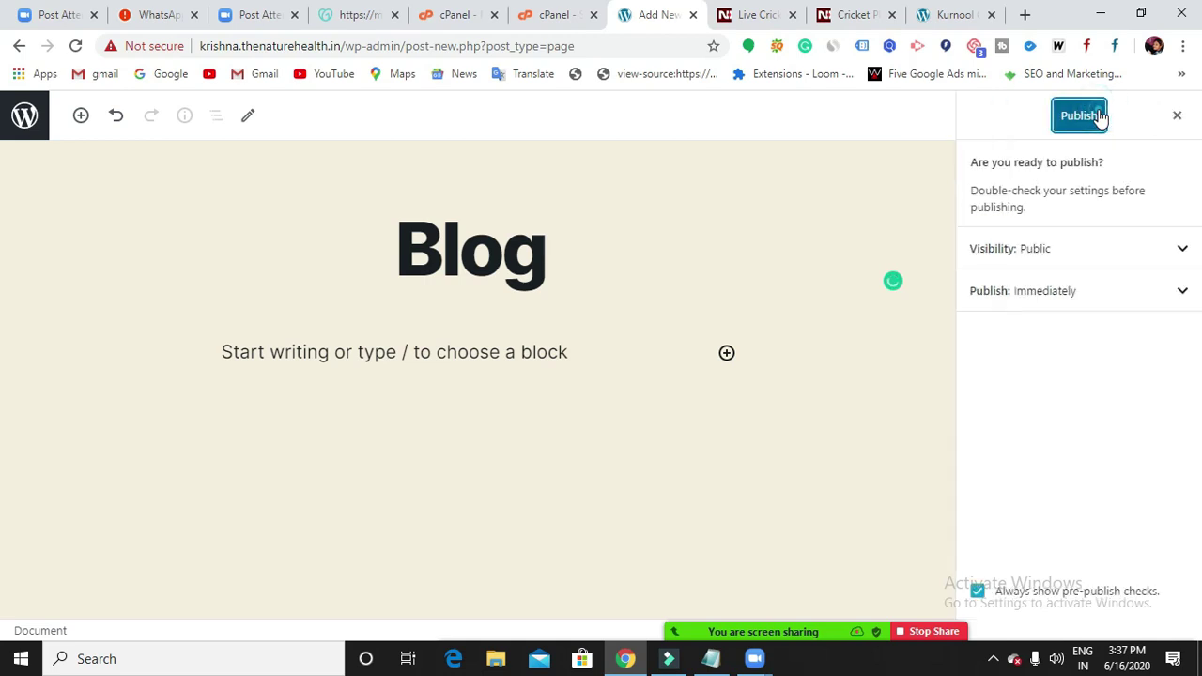
pyautogui.click(1098, 115)
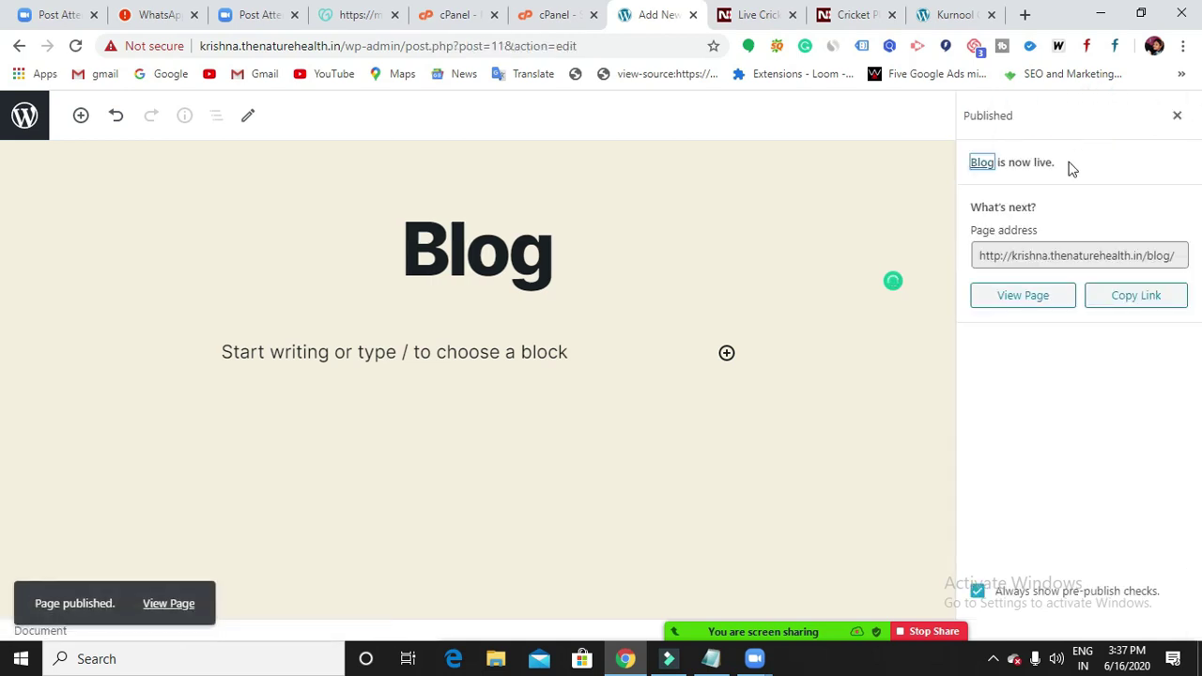
pyautogui.click(19, 46)
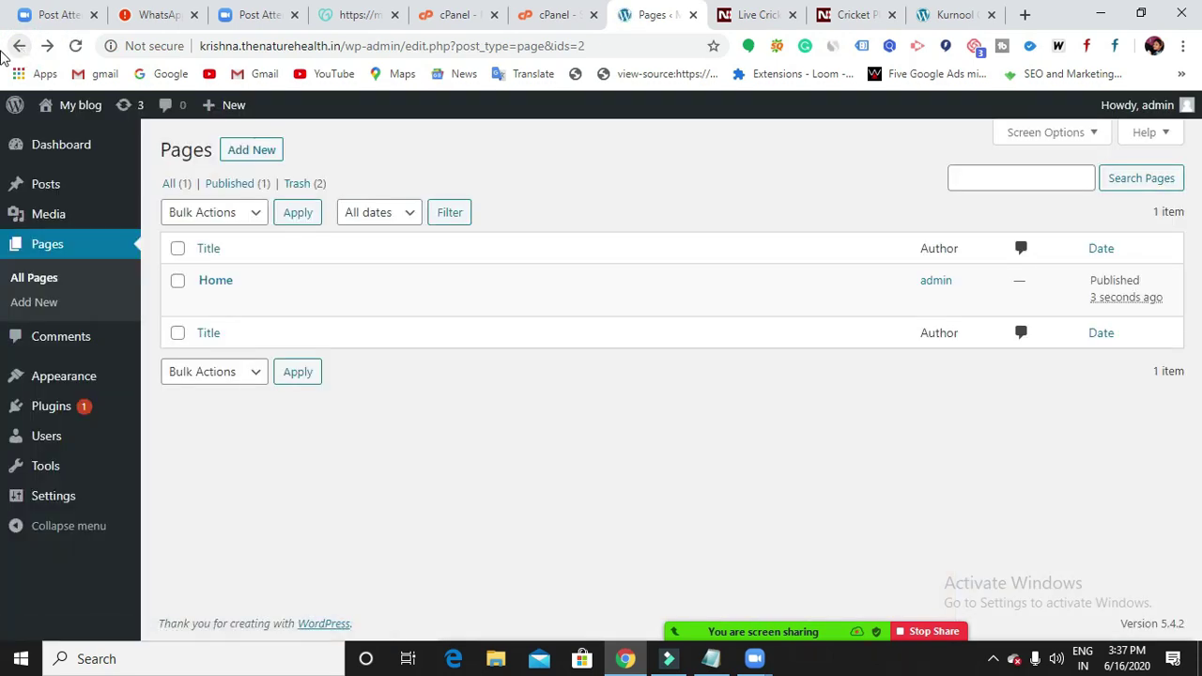
# Create and publish an empty page titled 'Modules', then go back to the Pages list.
pyautogui.click(252, 153)
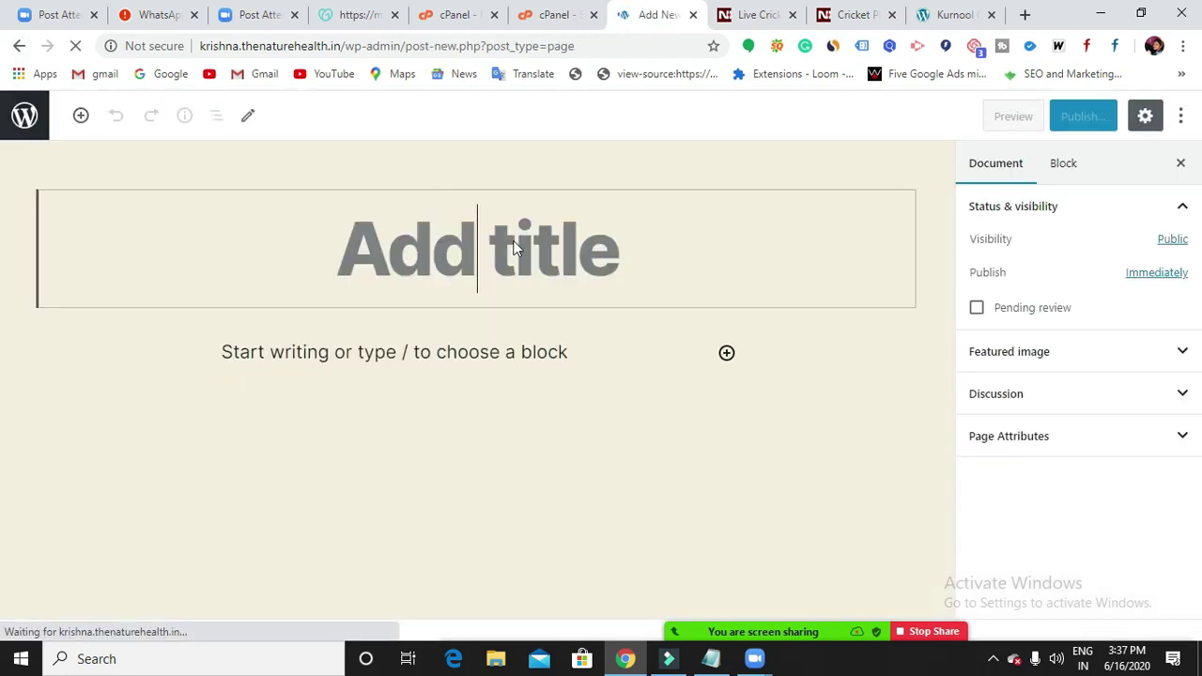
pyautogui.write('M')
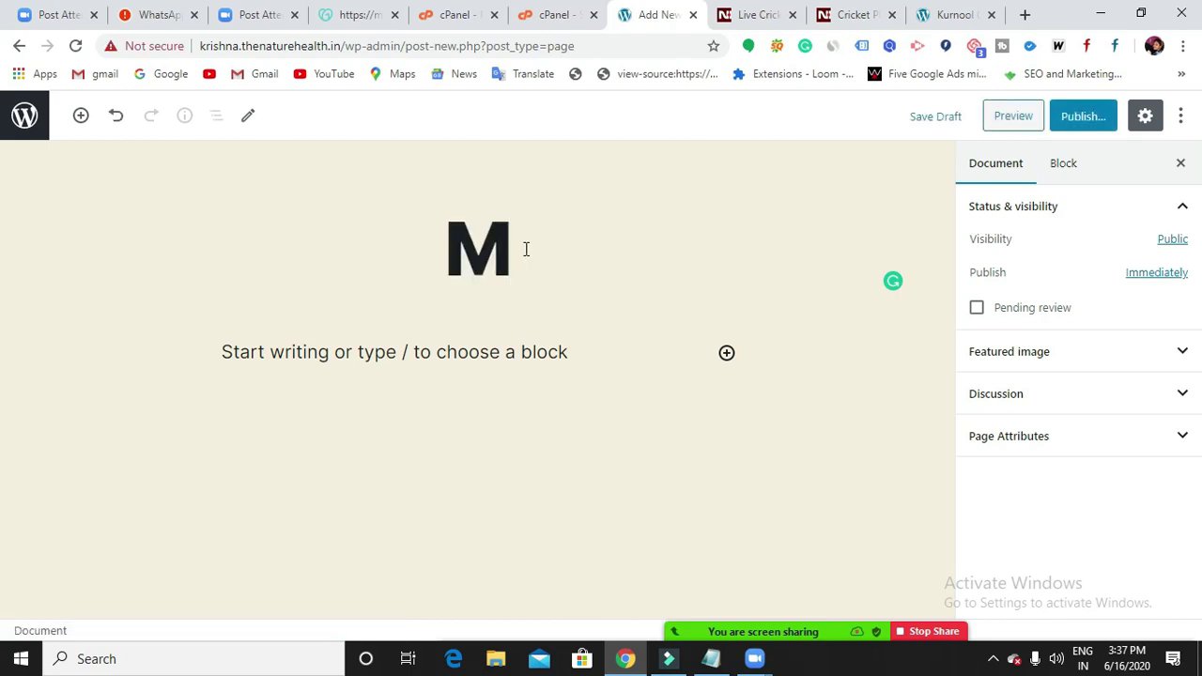
pyautogui.write('odules')
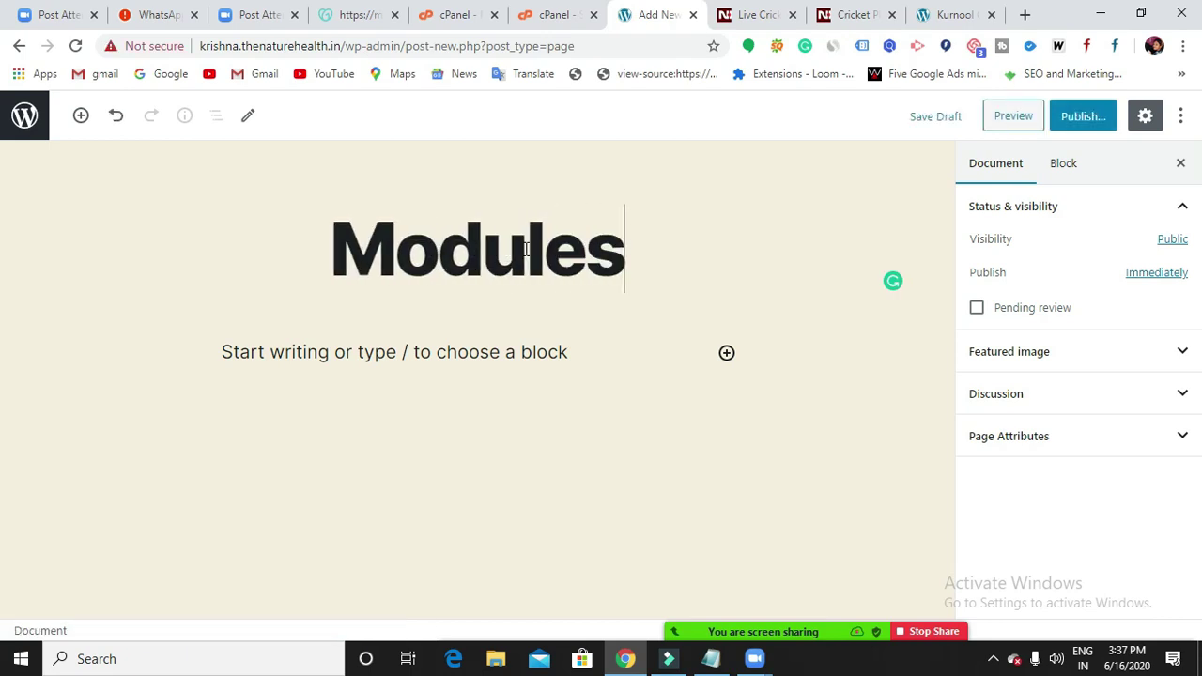
pyautogui.click(1075, 120)
pyautogui.click(1074, 117)
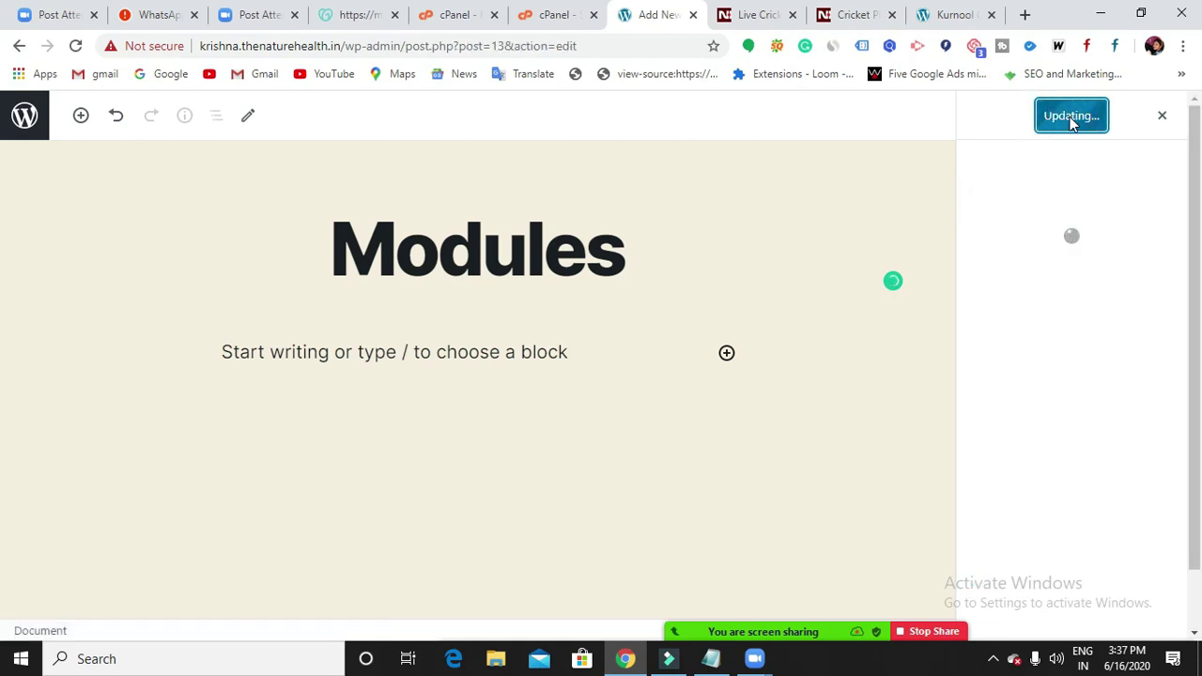
pyautogui.click(18, 46)
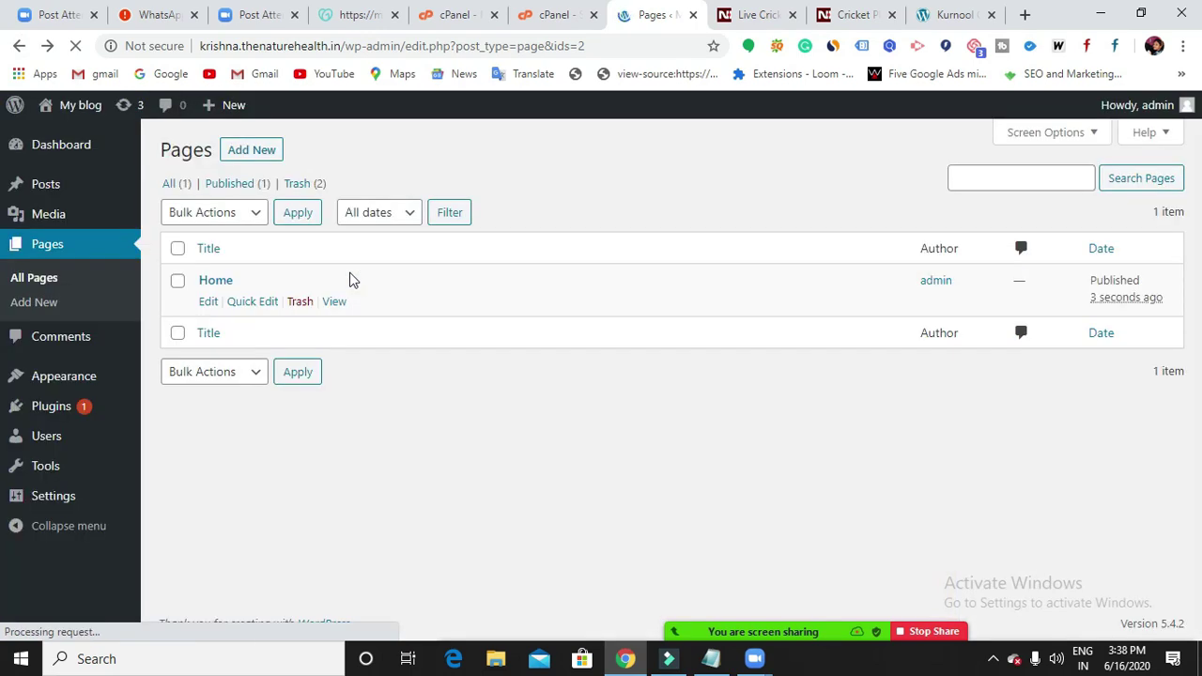
# Create and publish an empty page titled 'SEO', then return to the Pages list.
pyautogui.click(257, 154)
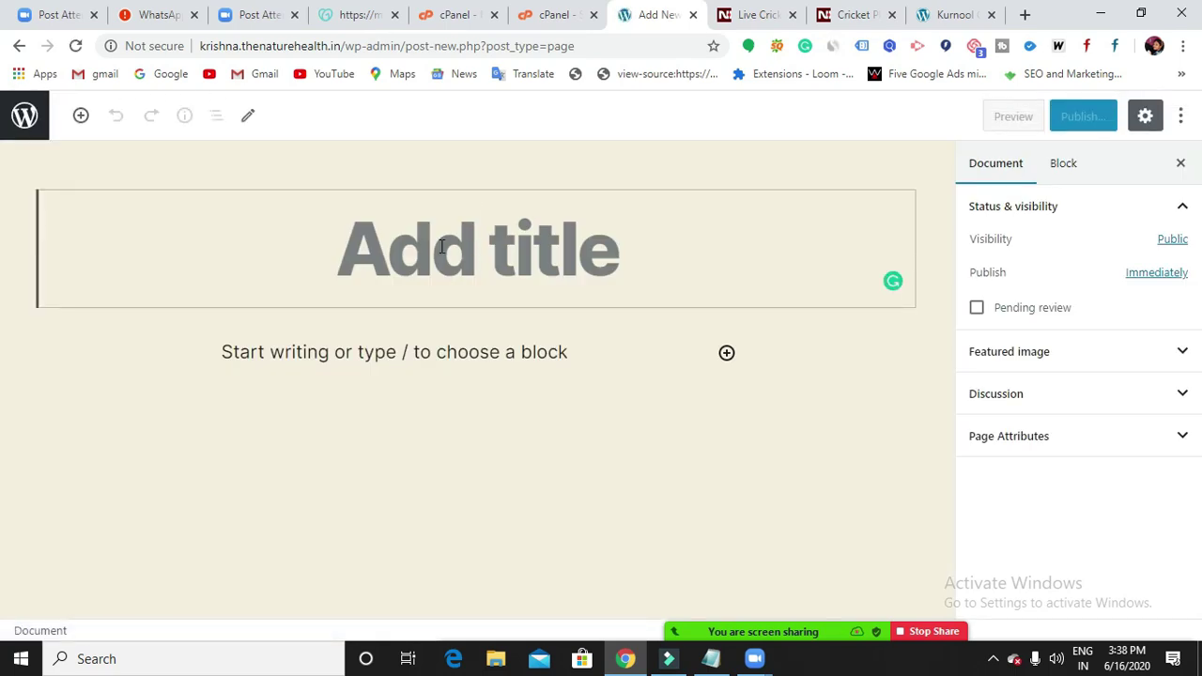
pyautogui.write('SEO')
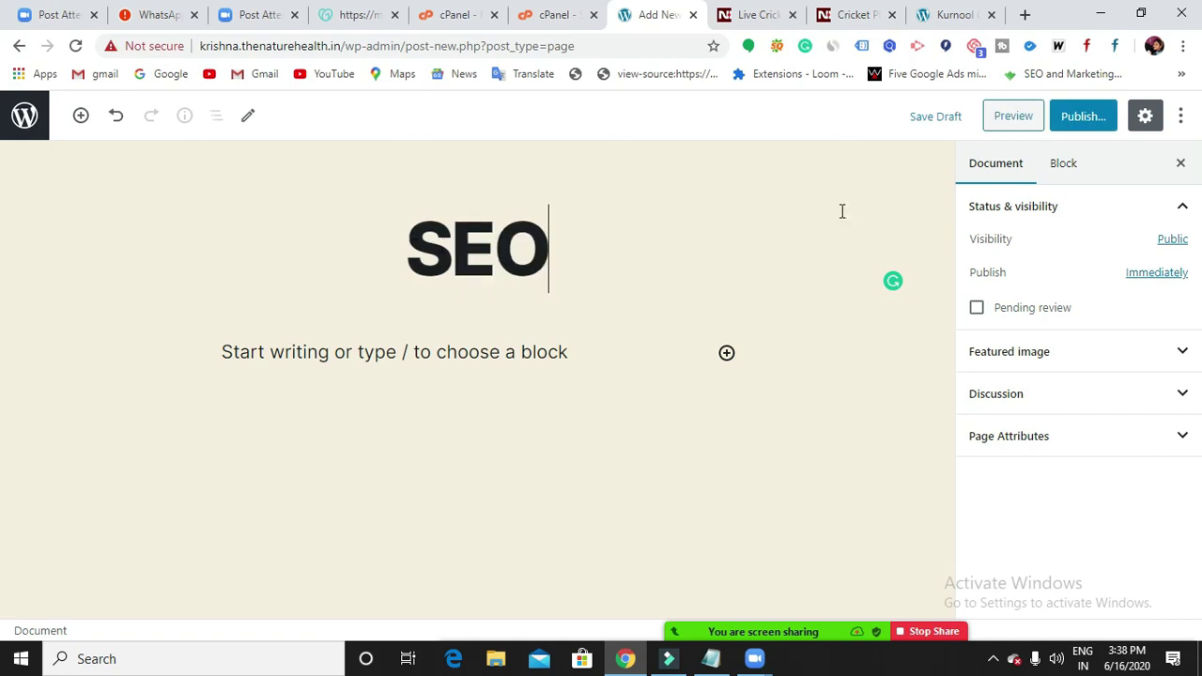
pyautogui.click(1084, 117)
pyautogui.click(1084, 118)
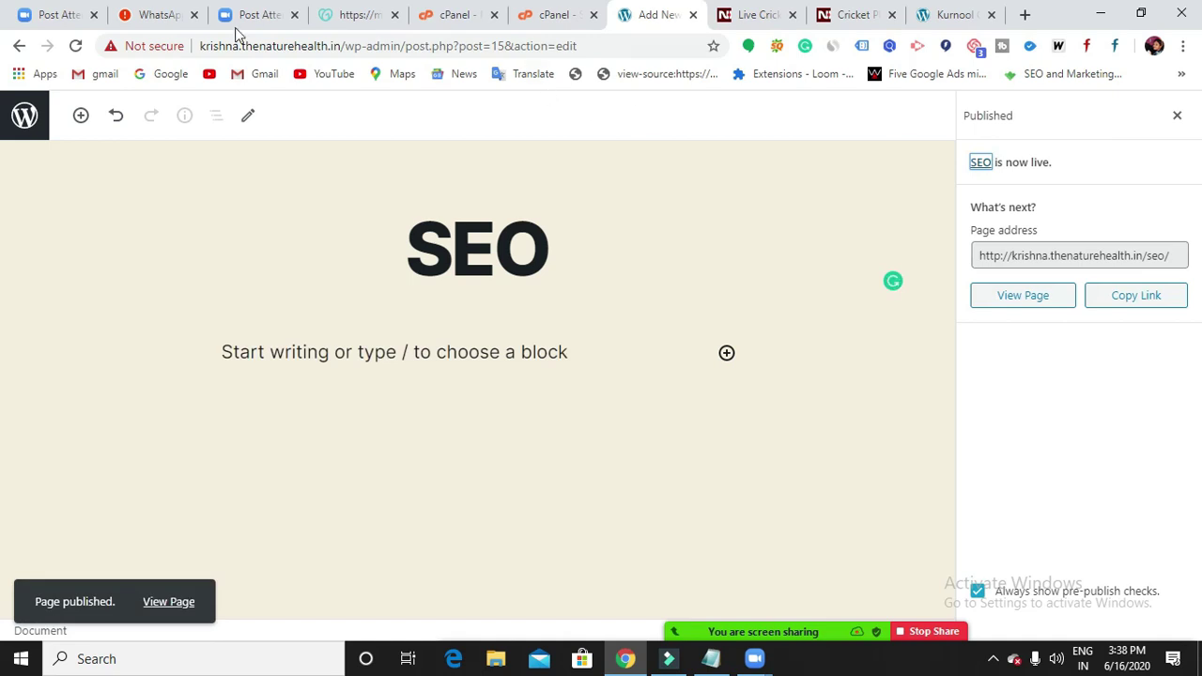
pyautogui.click(21, 49)
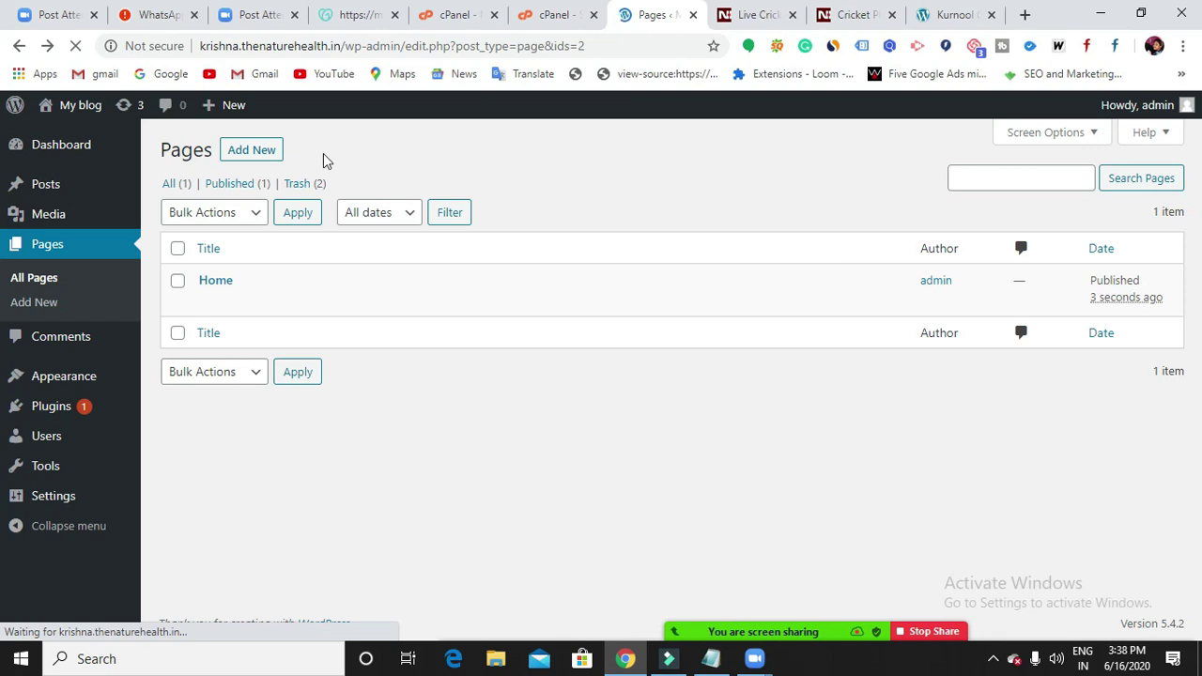
# Create and publish an empty page titled 'SMO', then return to the Pages list.
pyautogui.click(260, 157)
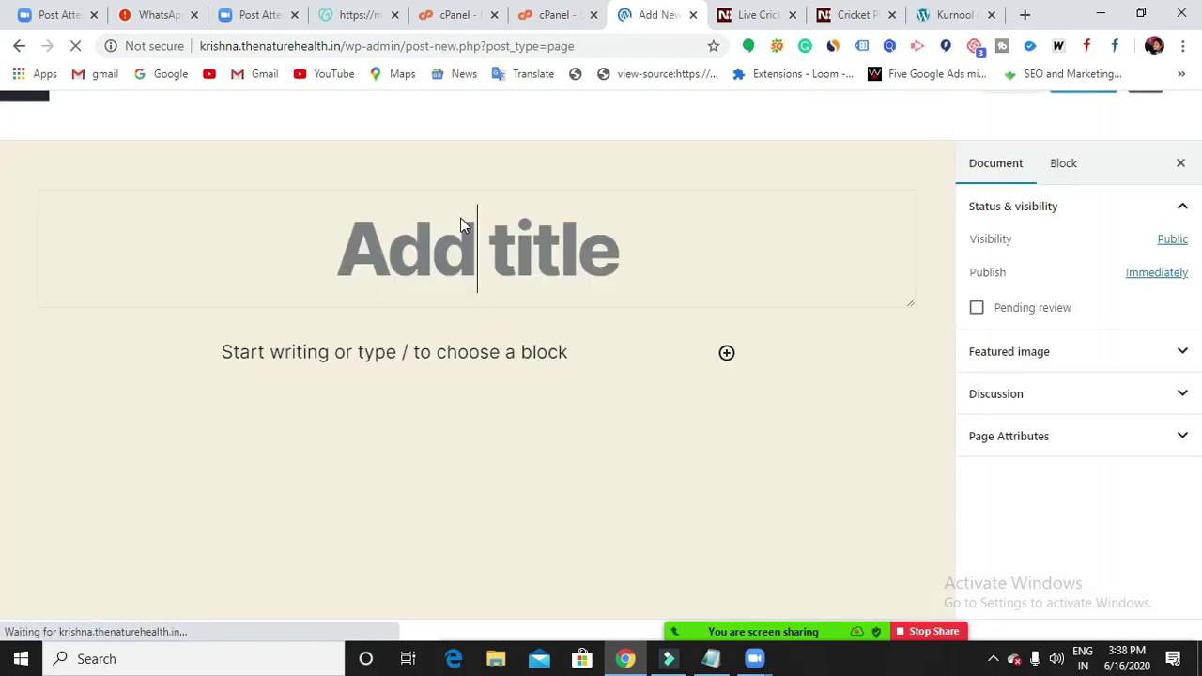
pyautogui.write('SMO')
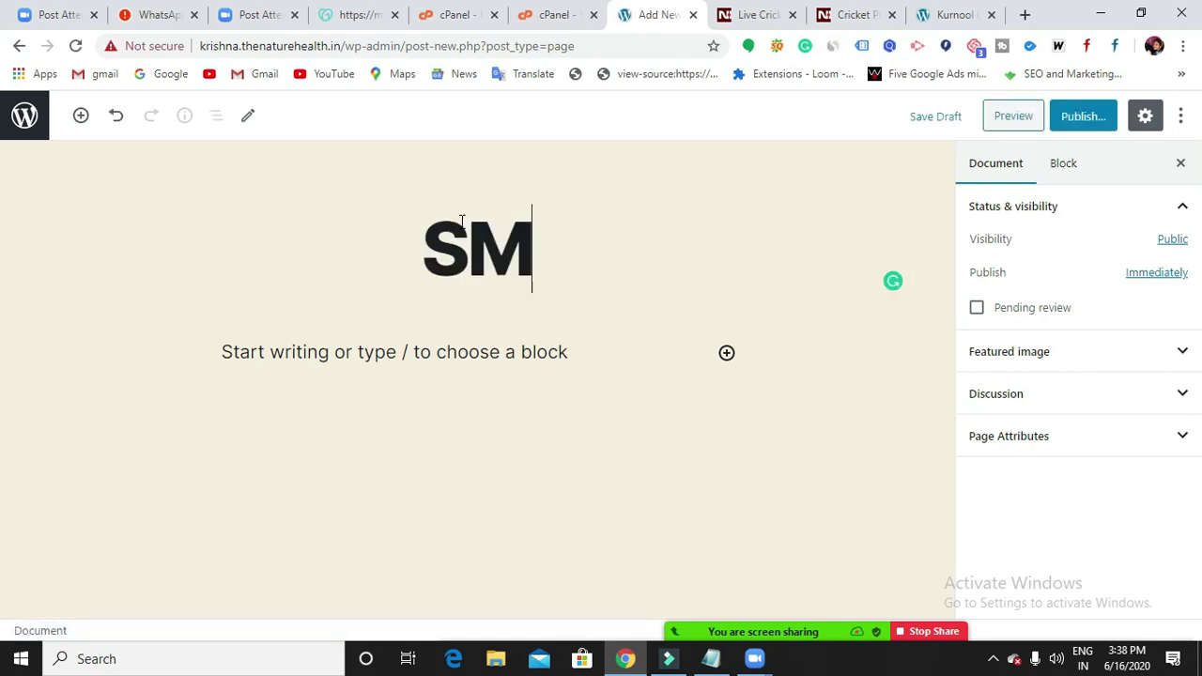
pyautogui.click(1087, 116)
pyautogui.click(1089, 122)
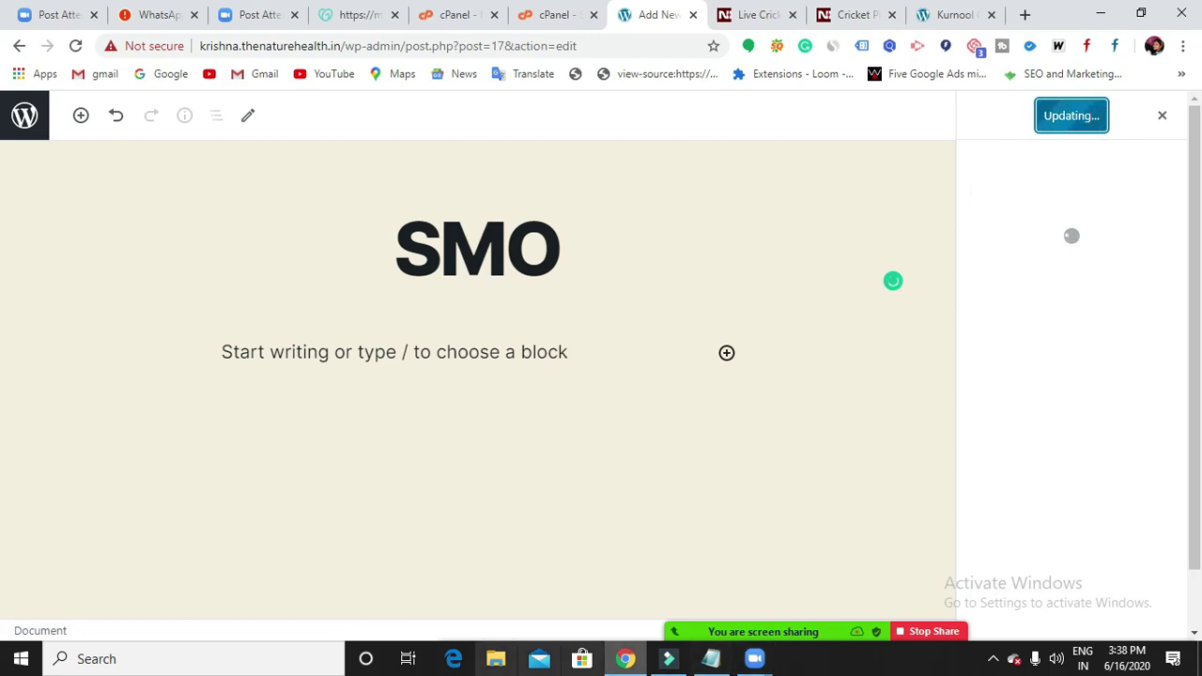
pyautogui.click(19, 46)
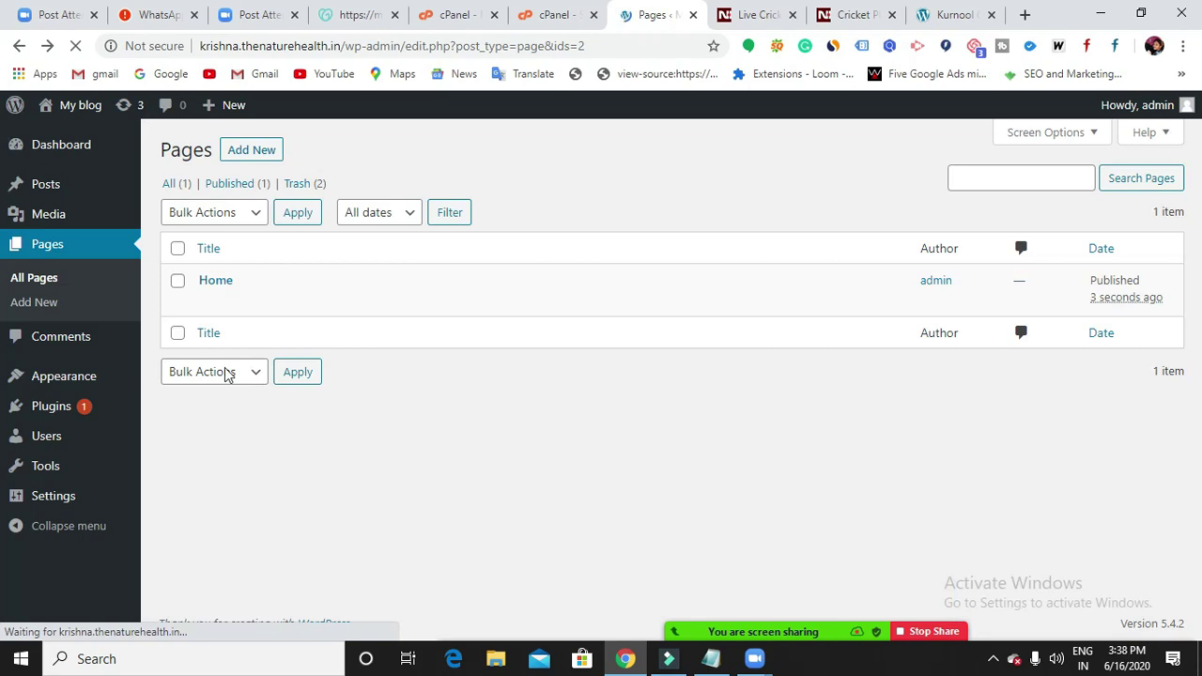
# Create and publish an empty page titled 'SMM', then return to the Pages list.
pyautogui.click(244, 150)
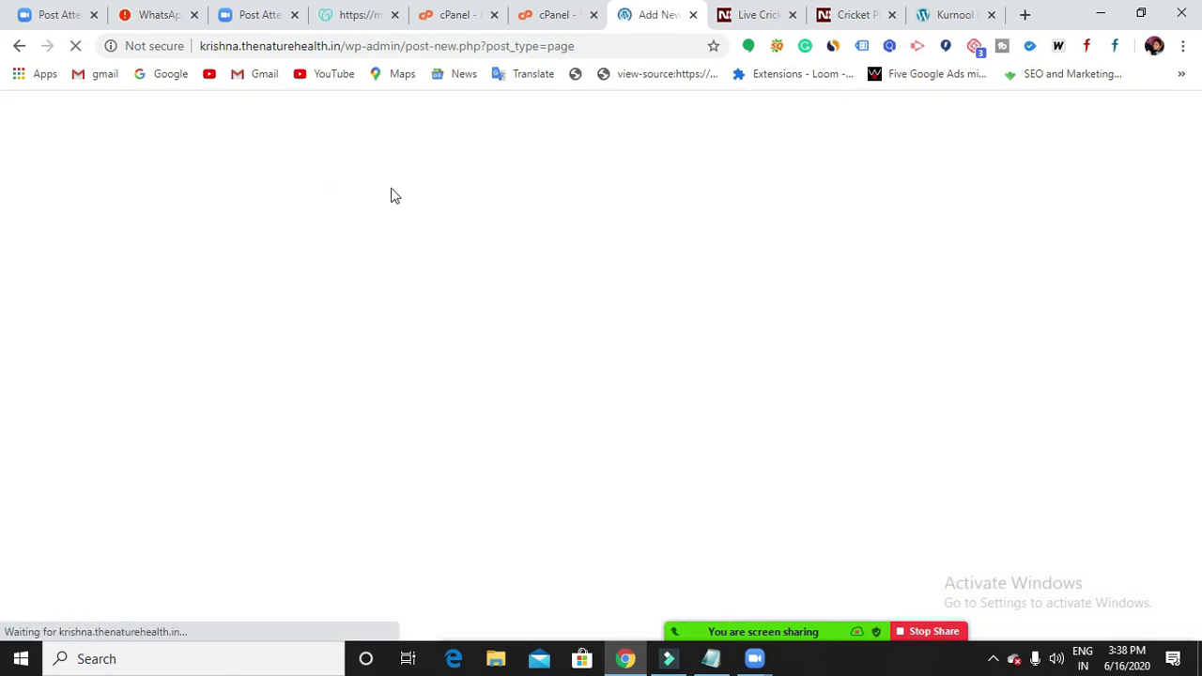
pyautogui.write('SMM')
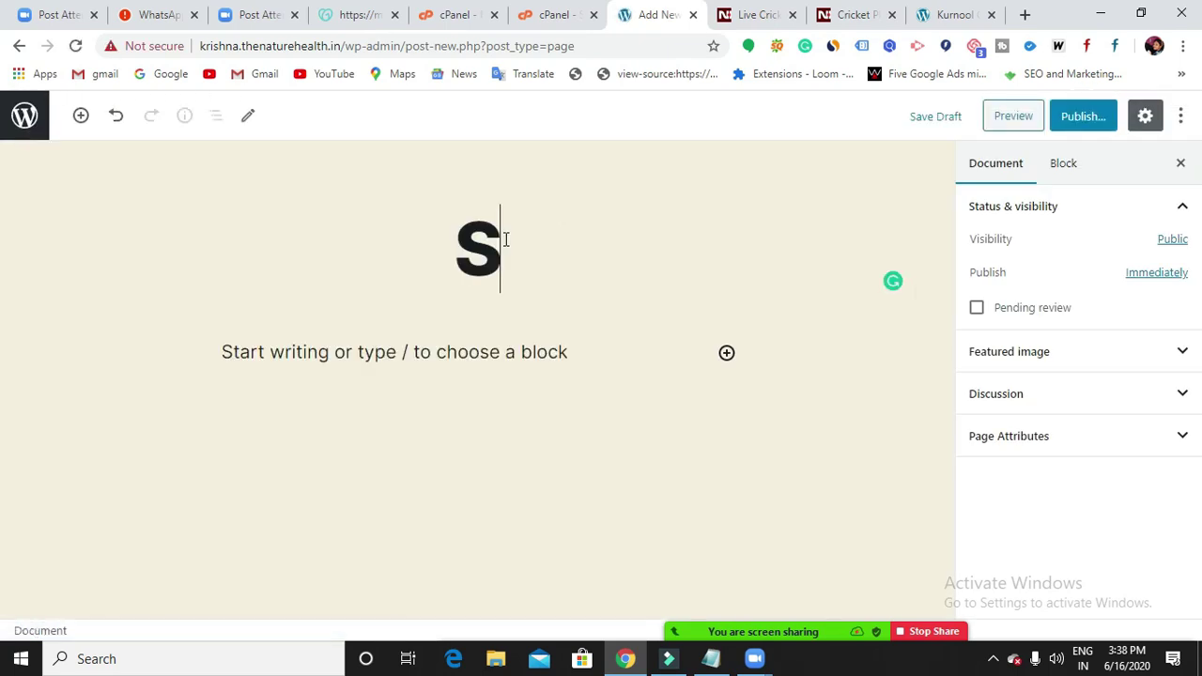
pyautogui.click(1071, 119)
pyautogui.click(1070, 119)
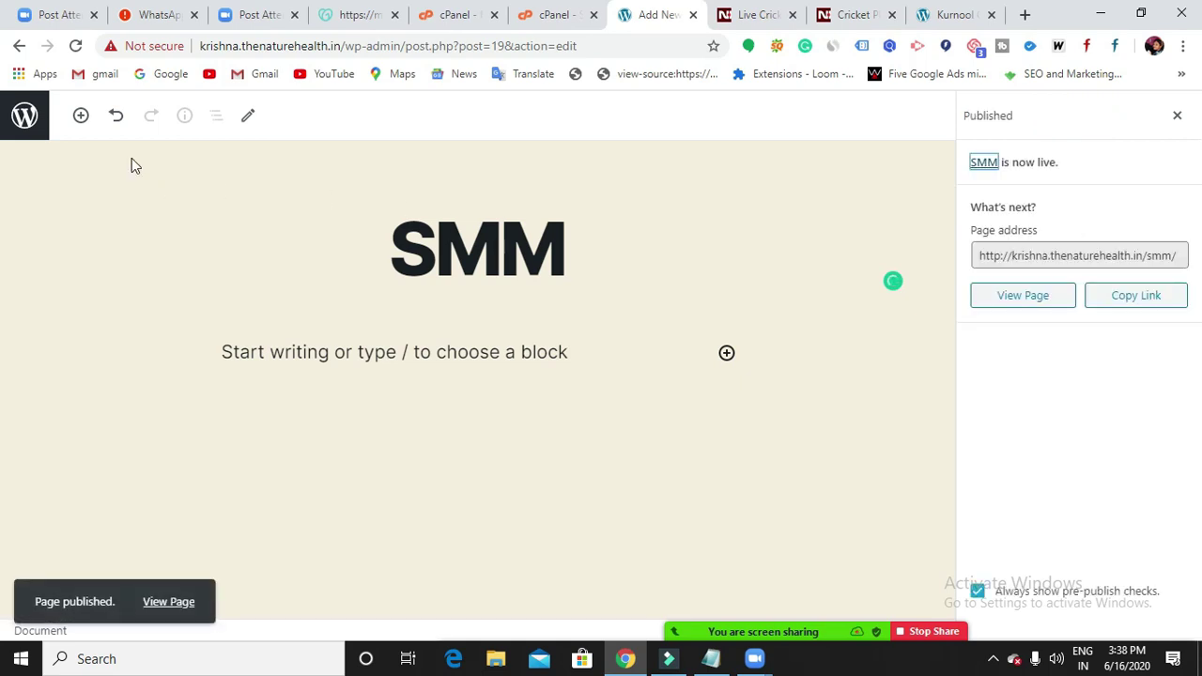
pyautogui.click(17, 49)
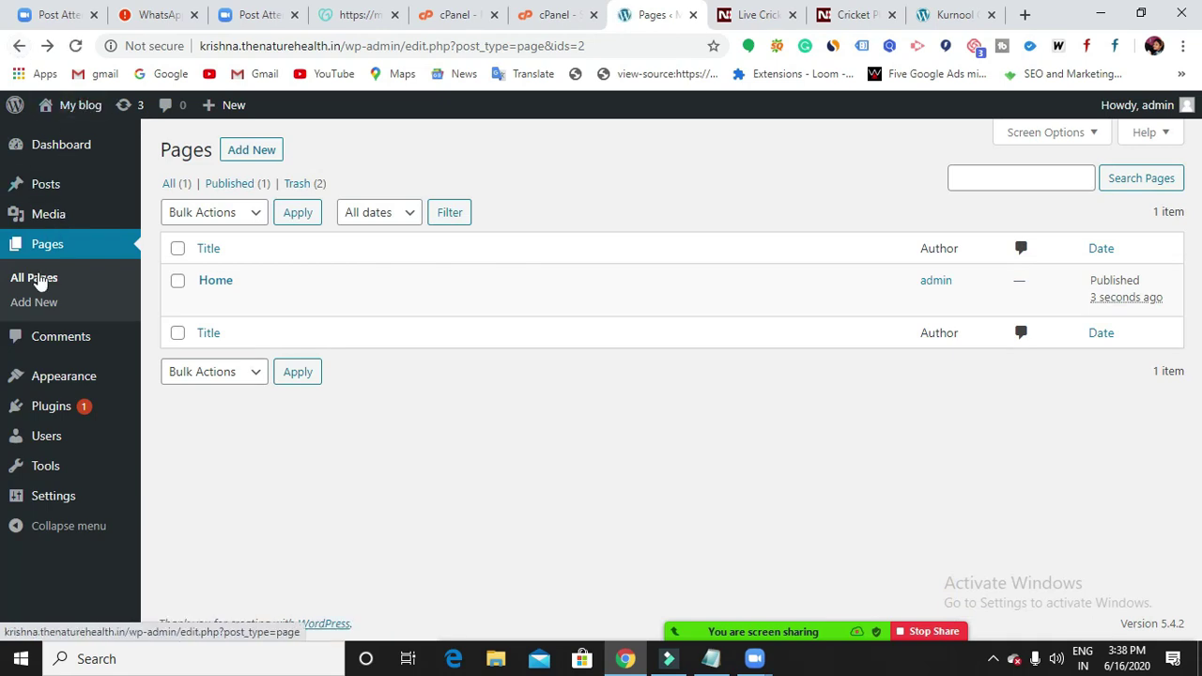
# Reload All Pages and scroll through the seven pages: About Us, Blog, Home, Modules, SEO, SMM, SMO.
pyautogui.click(38, 279)
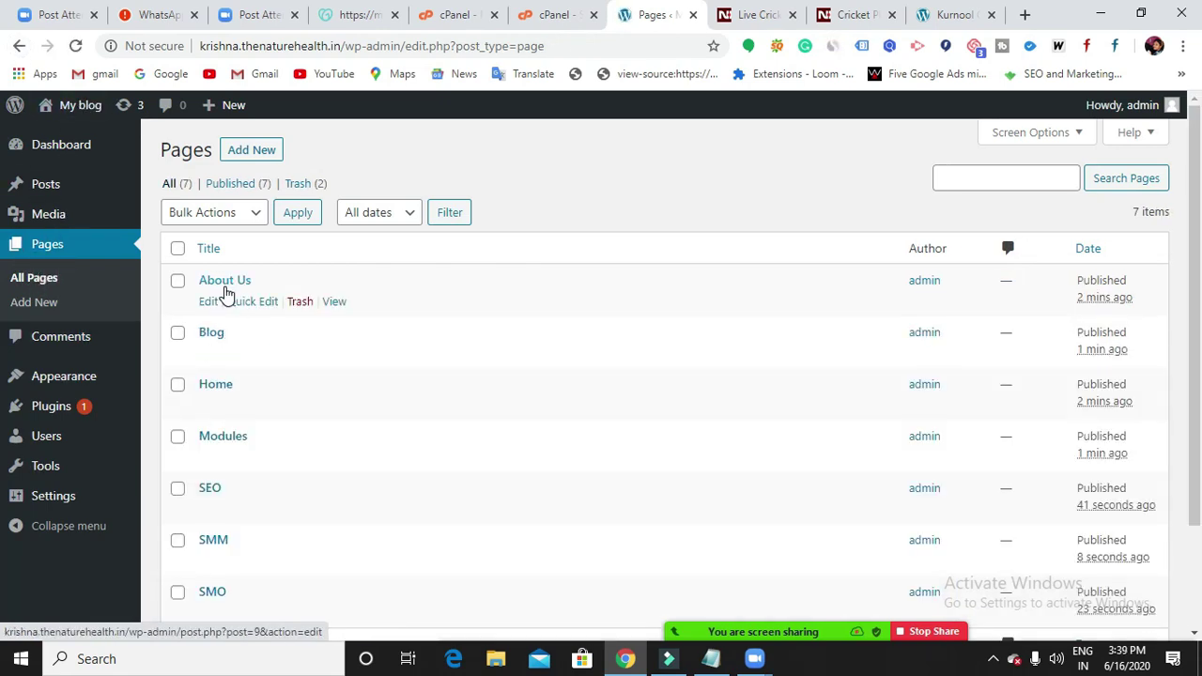
pyautogui.scroll(-1, 216, 295)
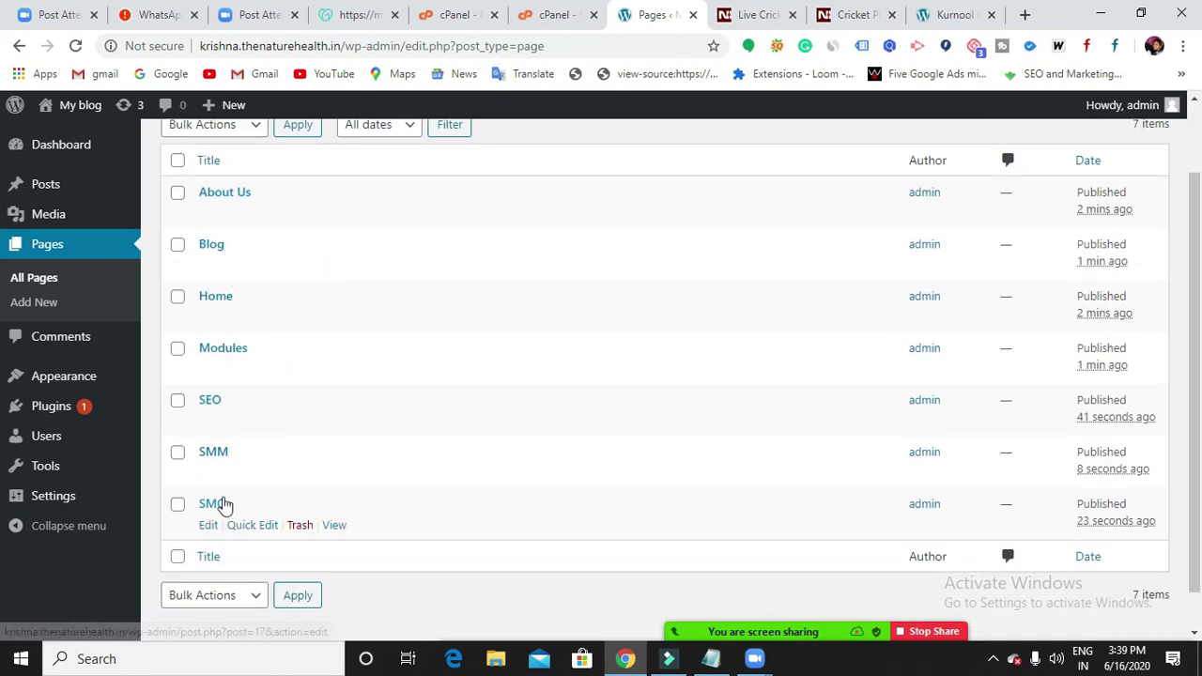
pyautogui.scroll(1, 237, 507)
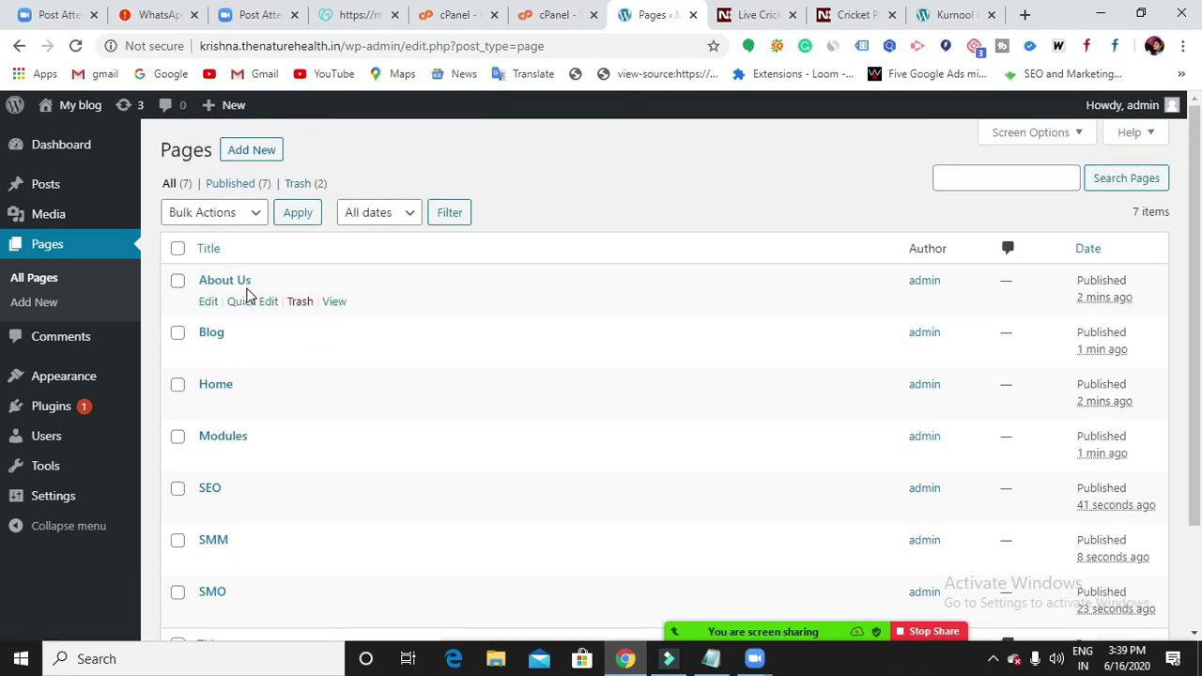
pyautogui.scroll(-2, 216, 338)
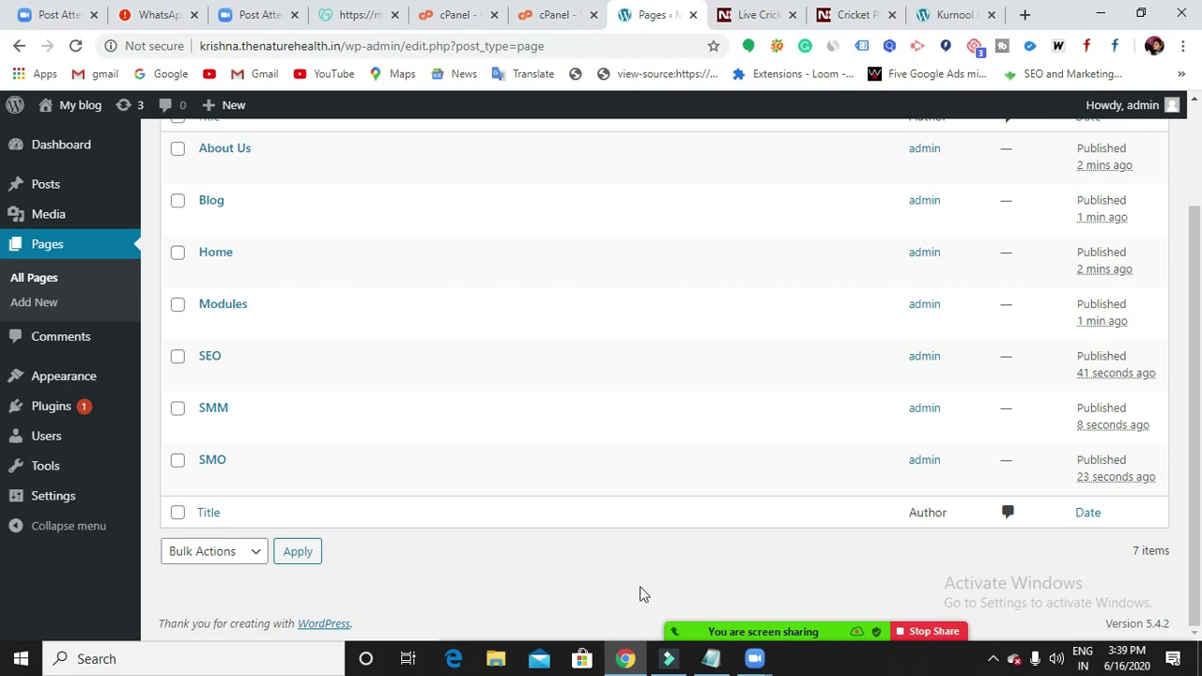
# In the notes, append ', categpries,posts' after Pages and '....' after Menu, then minimize Notepad.
pyautogui.click(705, 660)
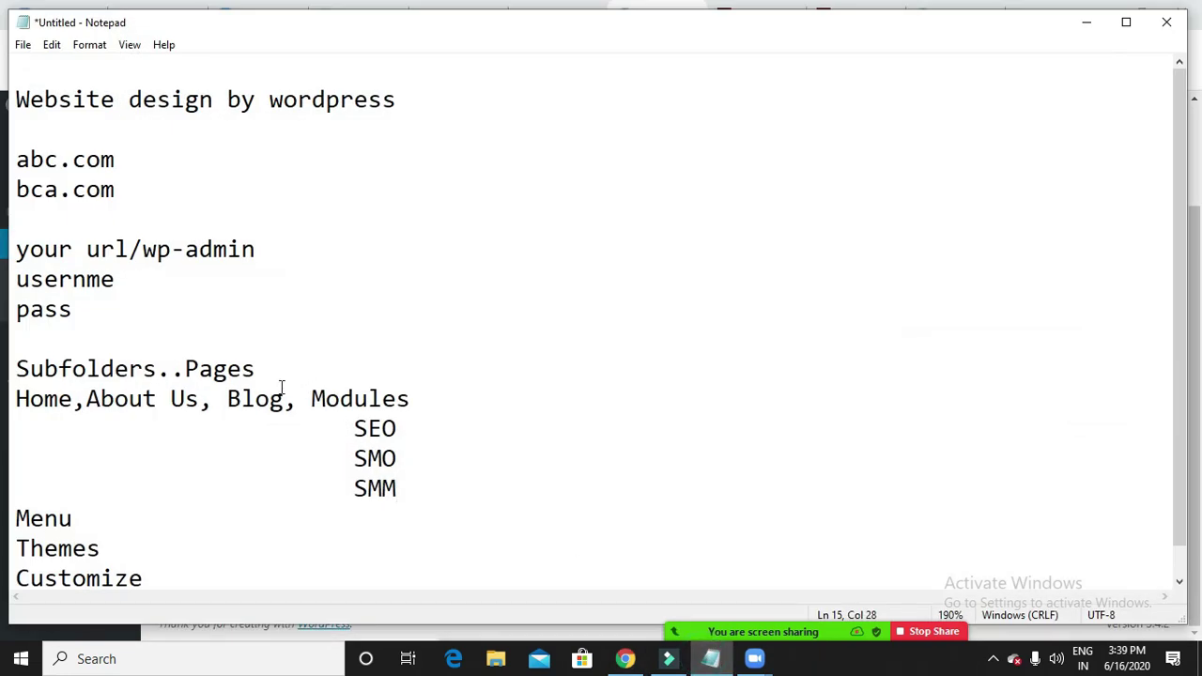
pyautogui.click(268, 367)
pyautogui.write(', categpries')
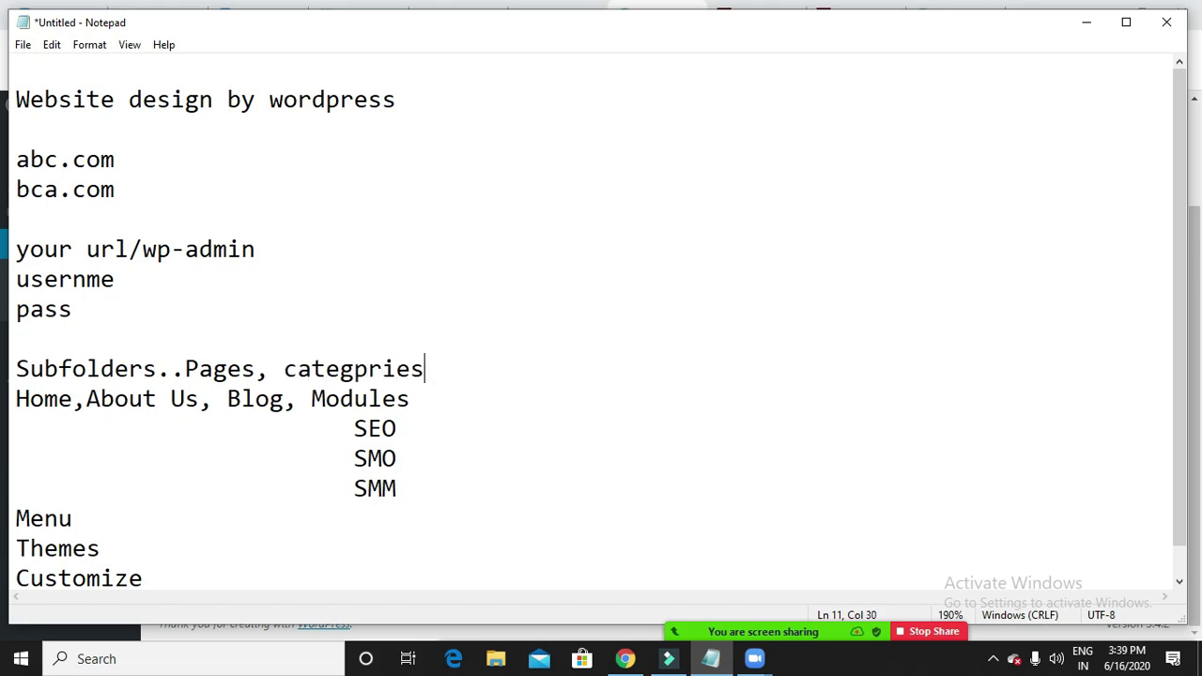
pyautogui.write(',posts')
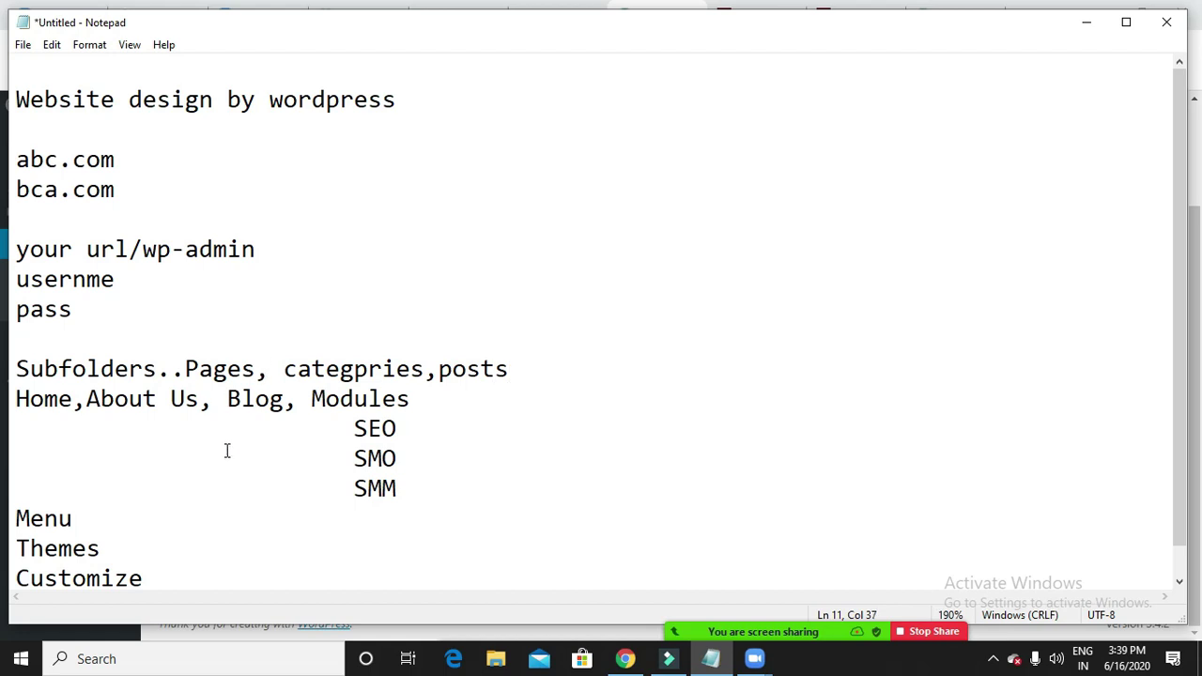
pyautogui.scroll(-1, 173, 465)
pyautogui.click(88, 491)
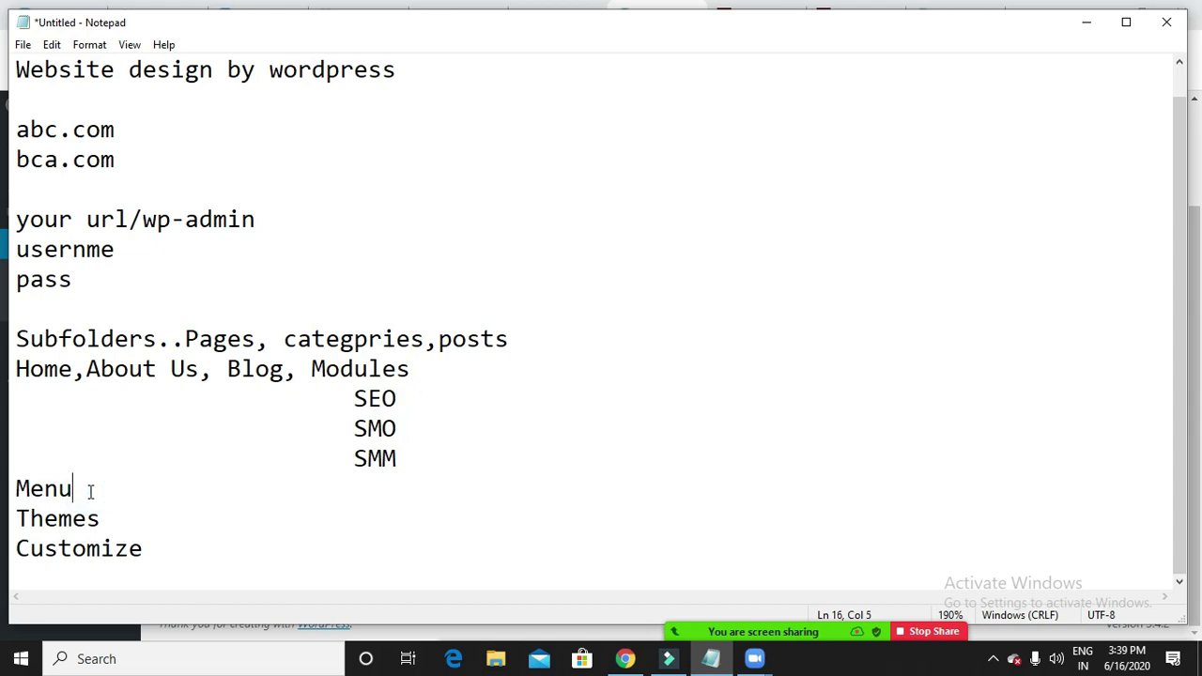
pyautogui.write('....')
pyautogui.click(1086, 21)
pyautogui.click(953, 17)
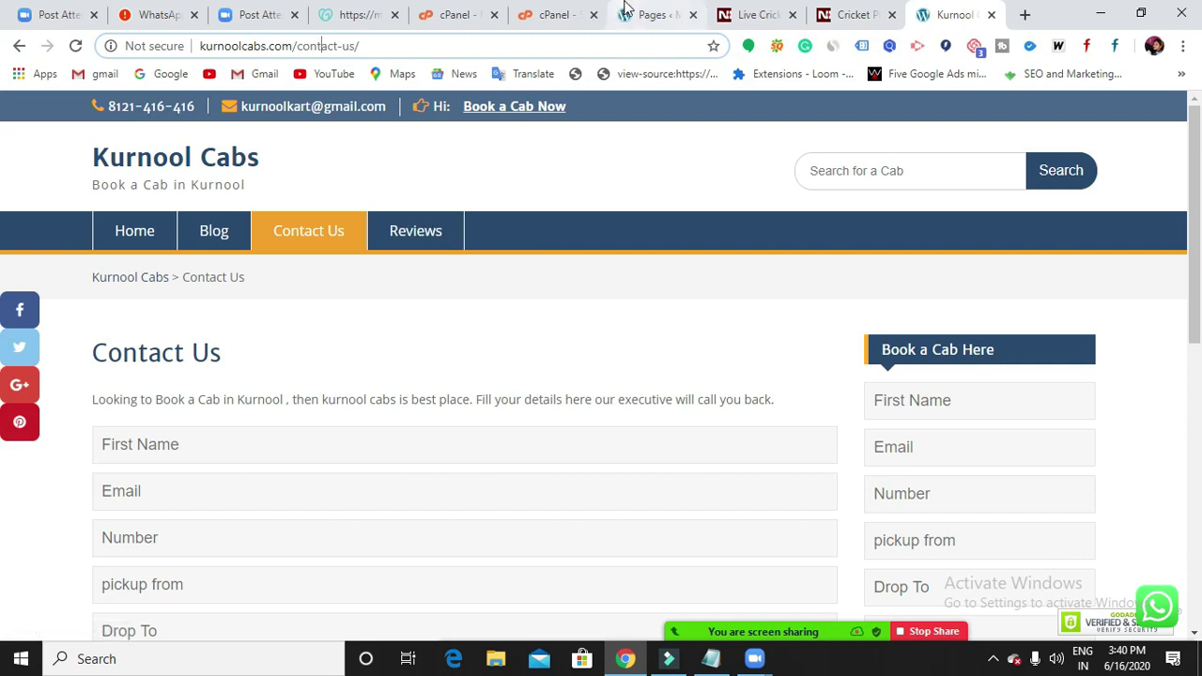
# Switch from the Kurnool Cabs Contact Us page back to the WordPress Pages tab.
pyautogui.click(639, 28)
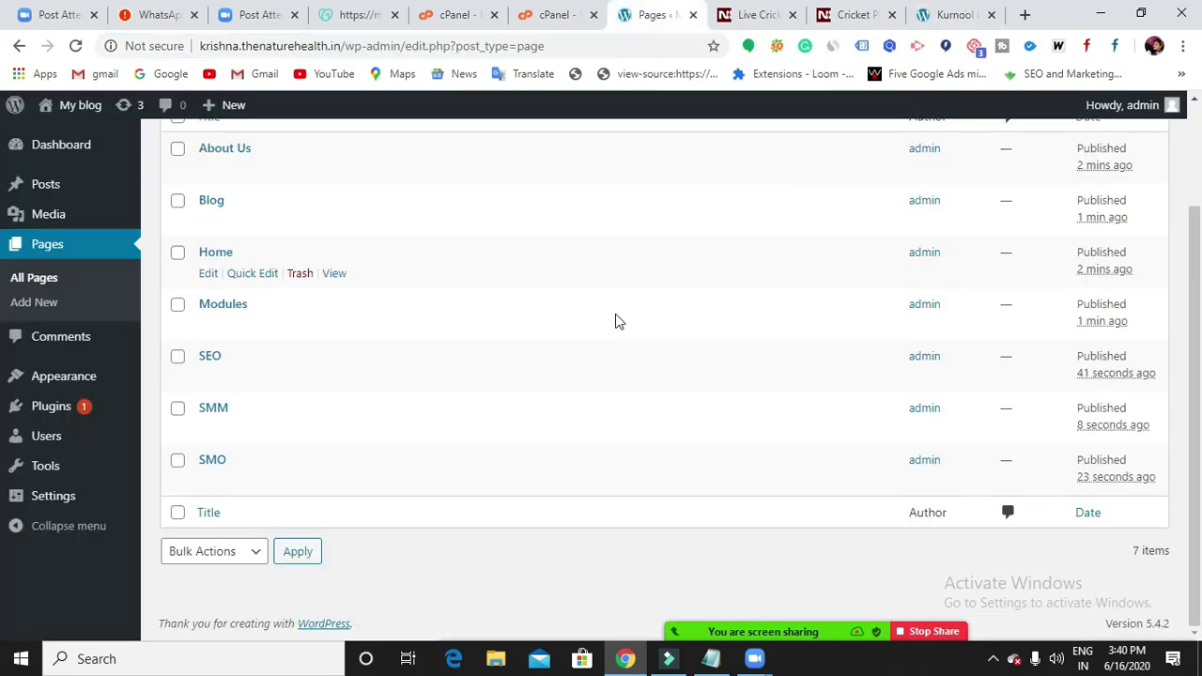
pyautogui.scroll(2, 601, 338)
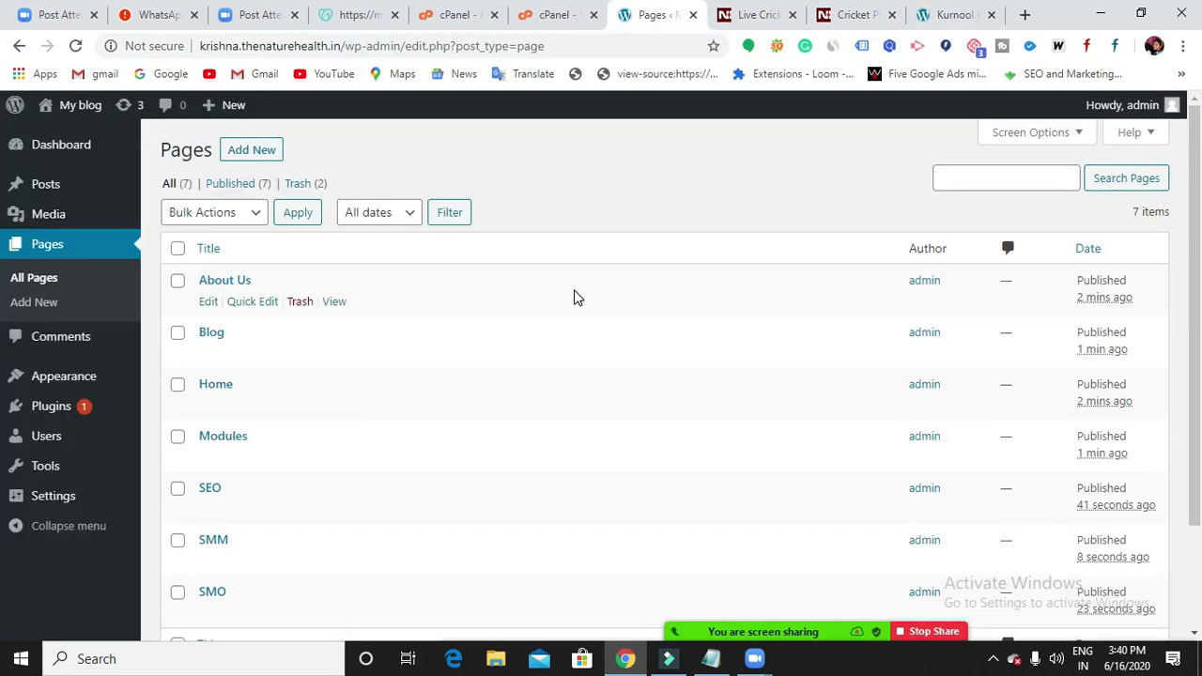
pyautogui.moveTo(120, 208)
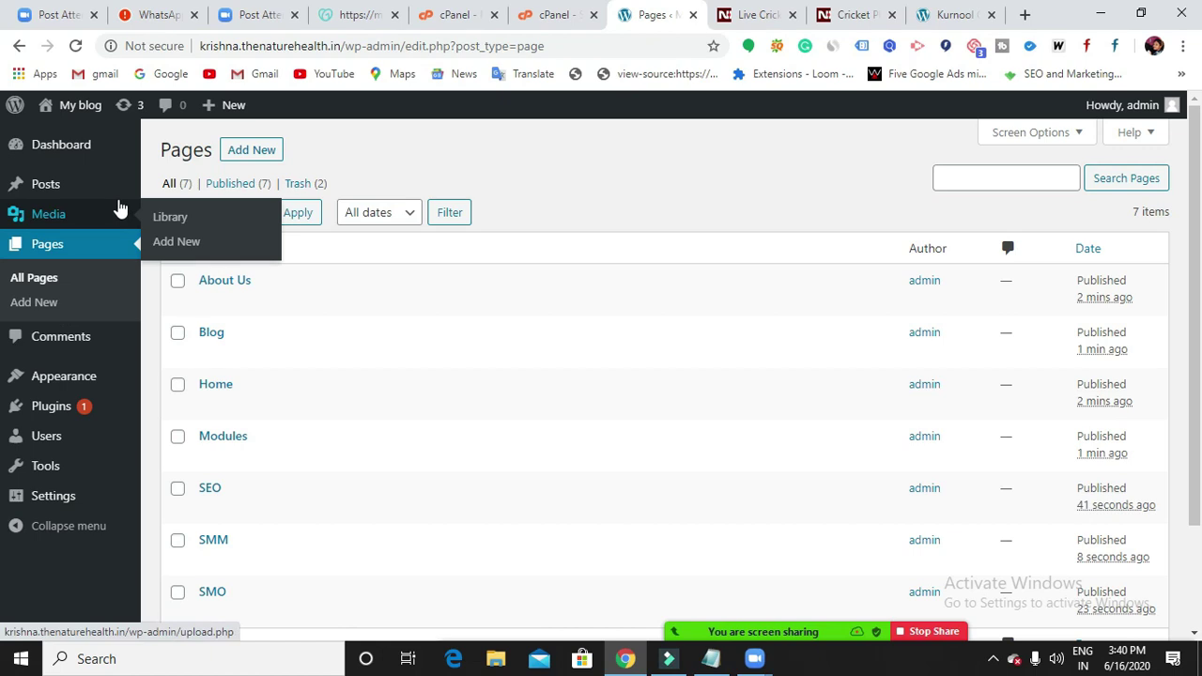
pyautogui.moveTo(79, 146)
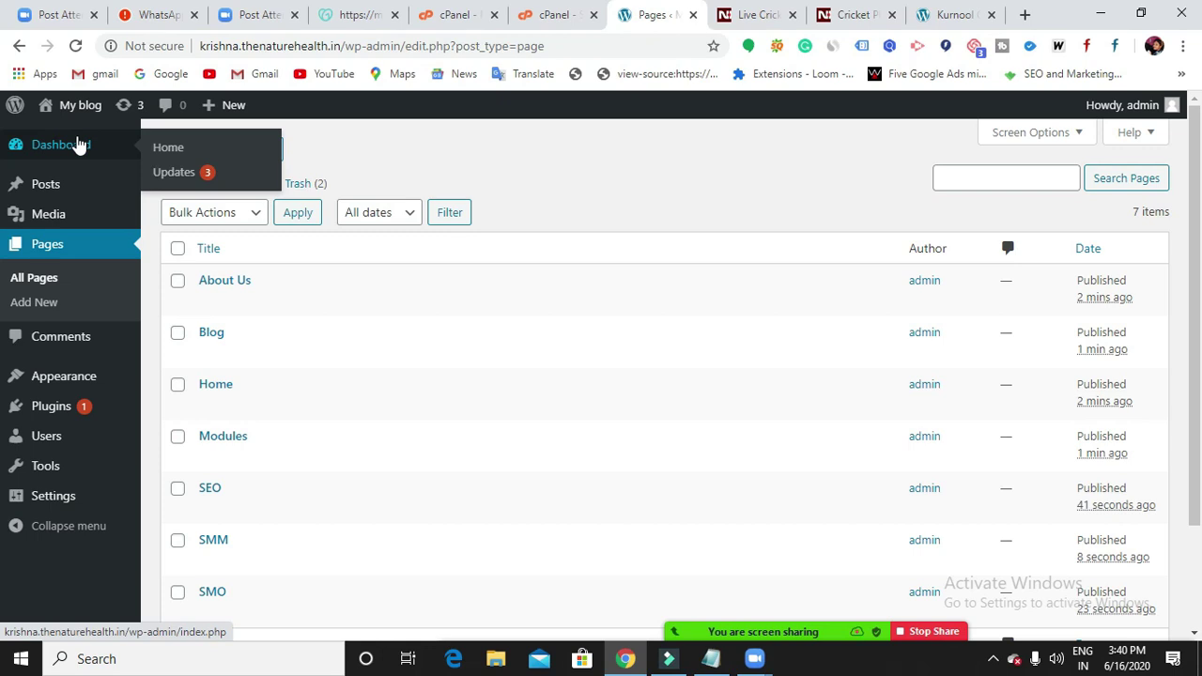
pyautogui.moveTo(58, 204)
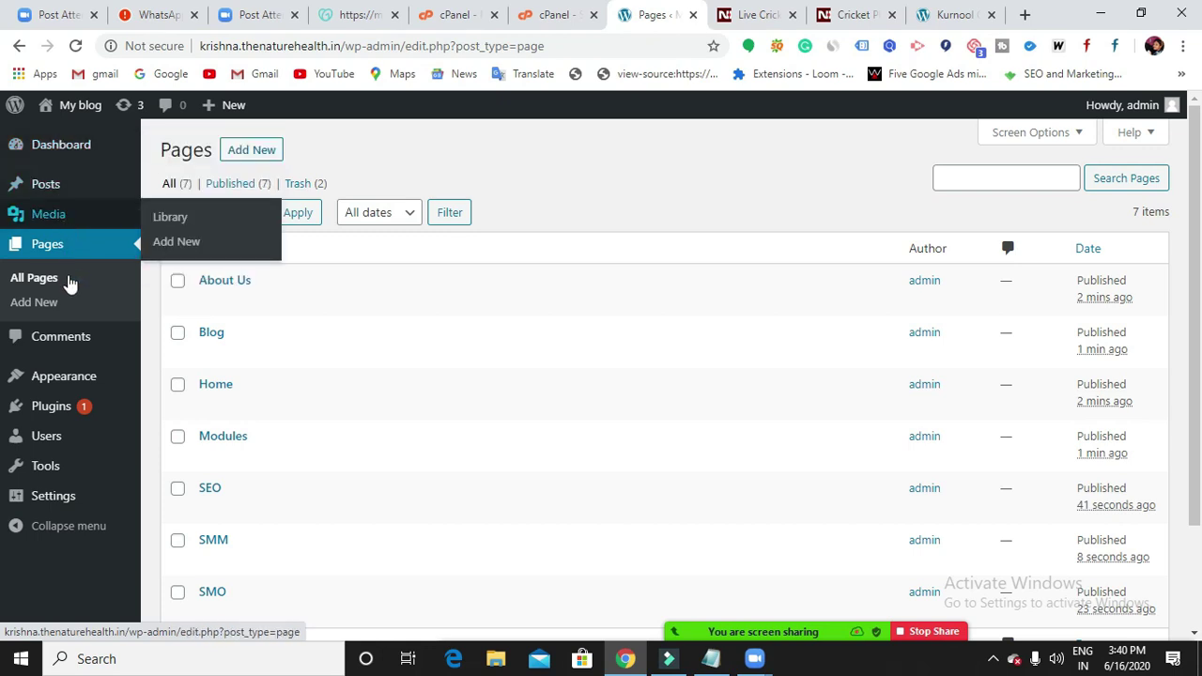
pyautogui.moveTo(87, 377)
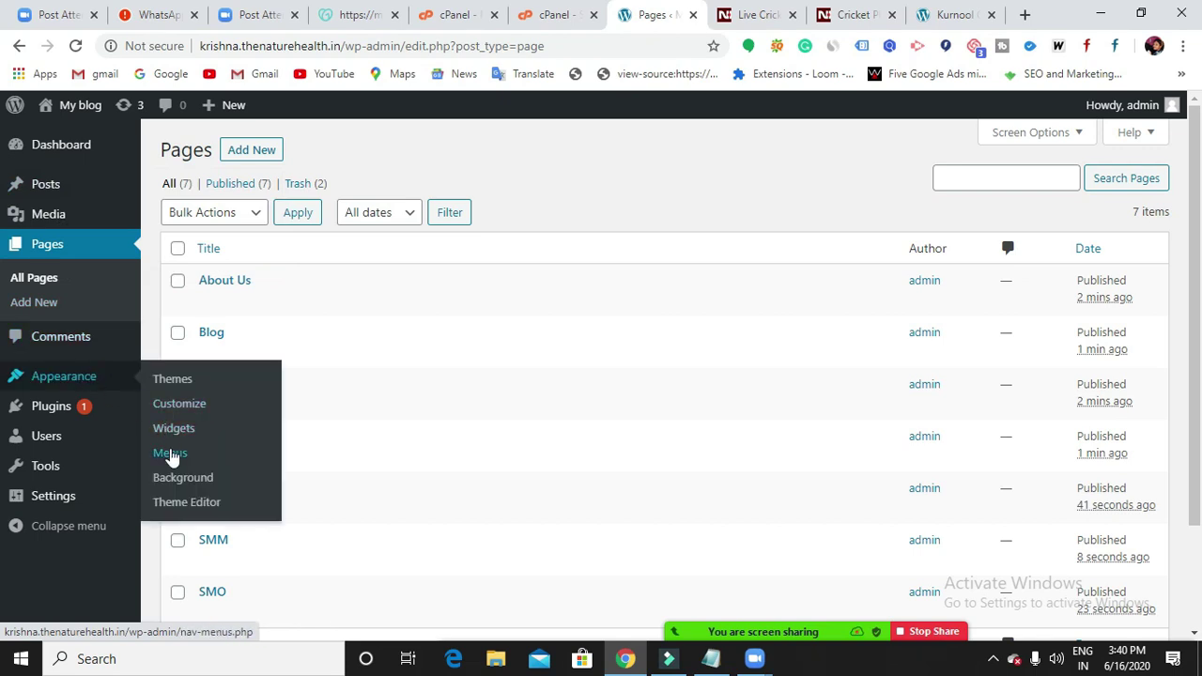
# In the menu editor, create a new menu named '3pm batch'.
pyautogui.click(170, 455)
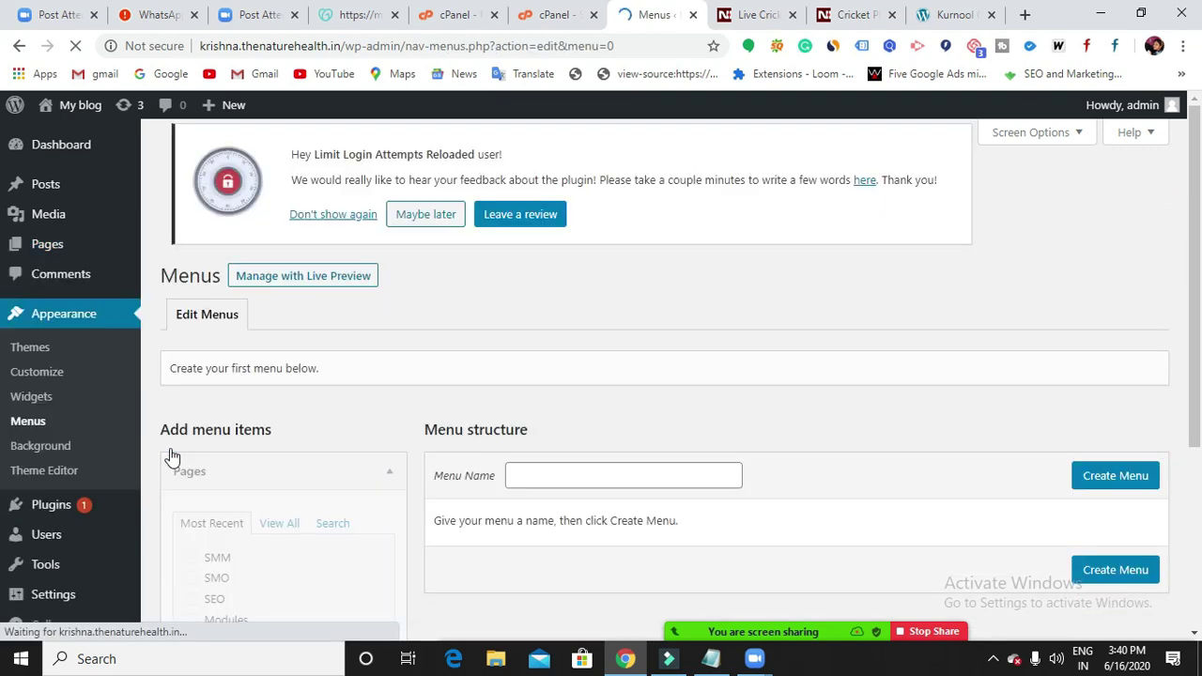
pyautogui.scroll(-1, 375, 441)
pyautogui.scroll(-1, 479, 367)
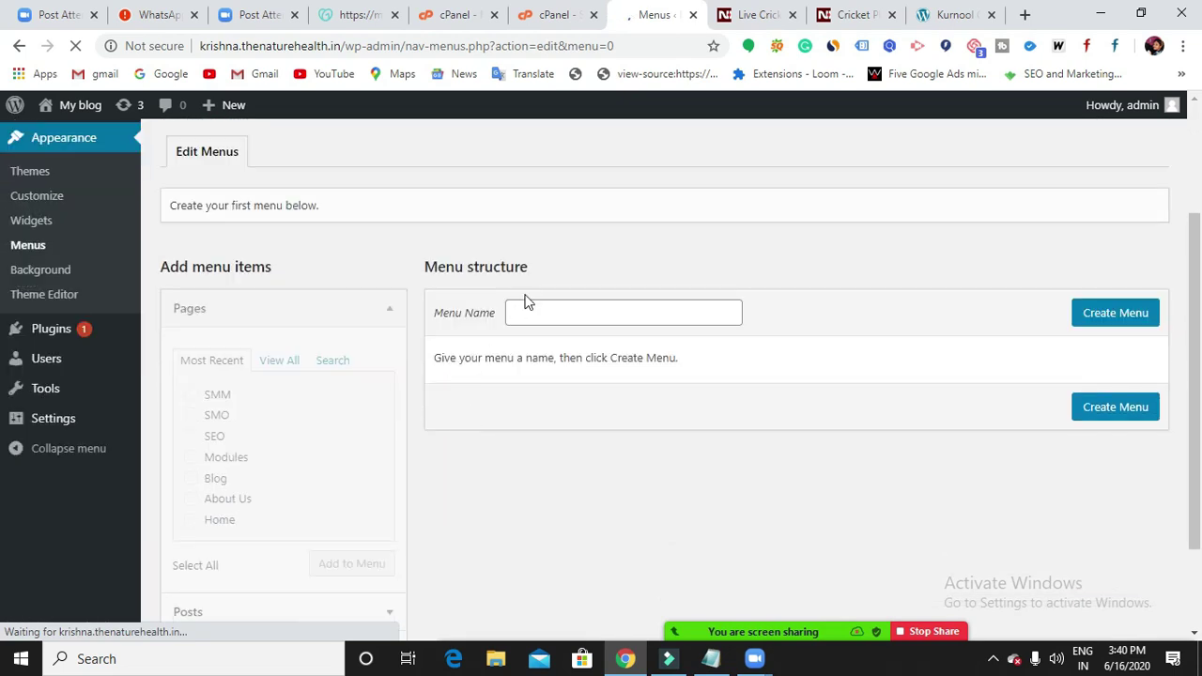
pyautogui.click(524, 317)
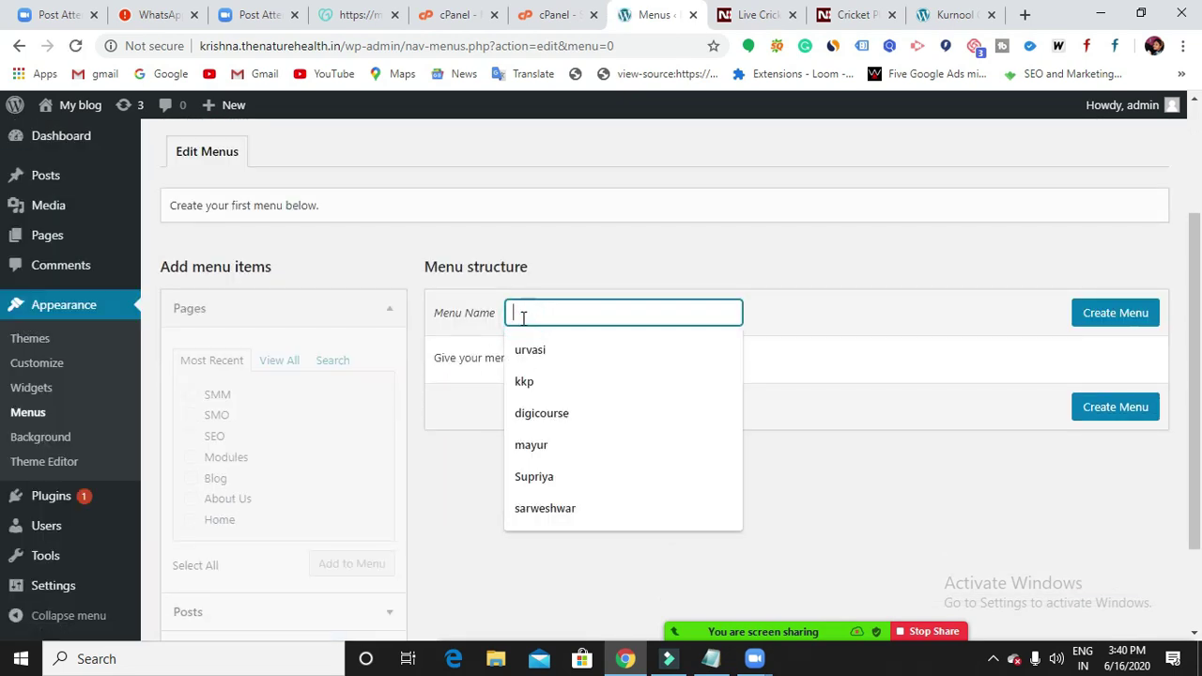
pyautogui.write('3pm batch')
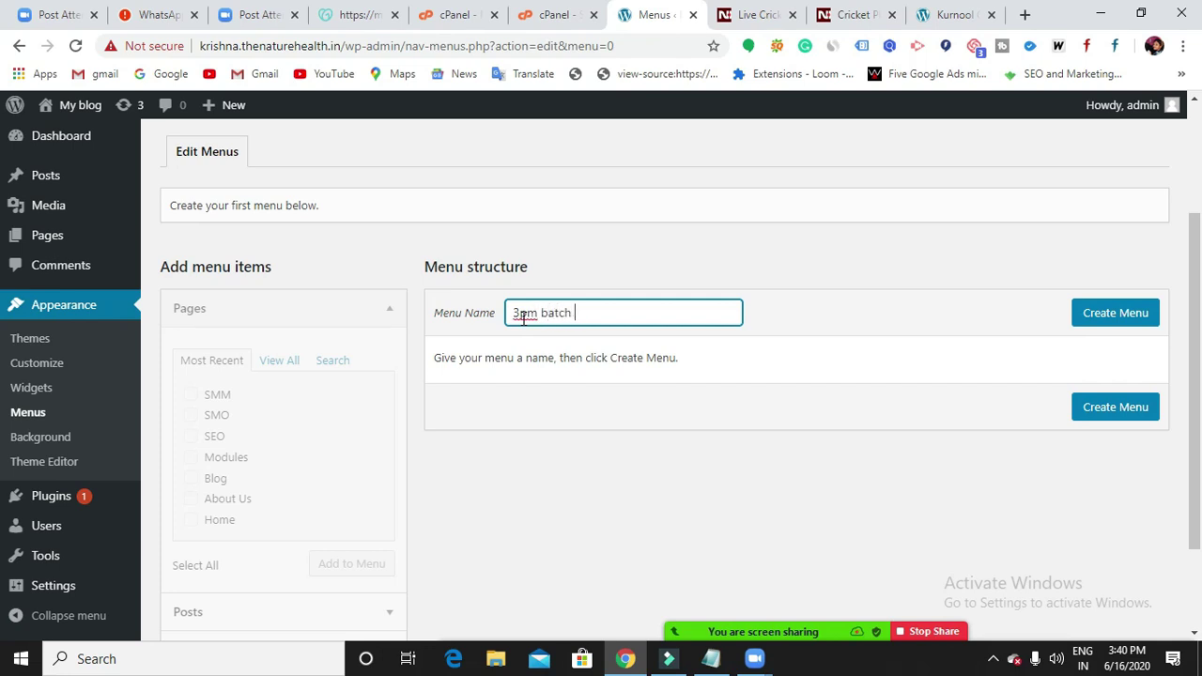
pyautogui.click(1132, 316)
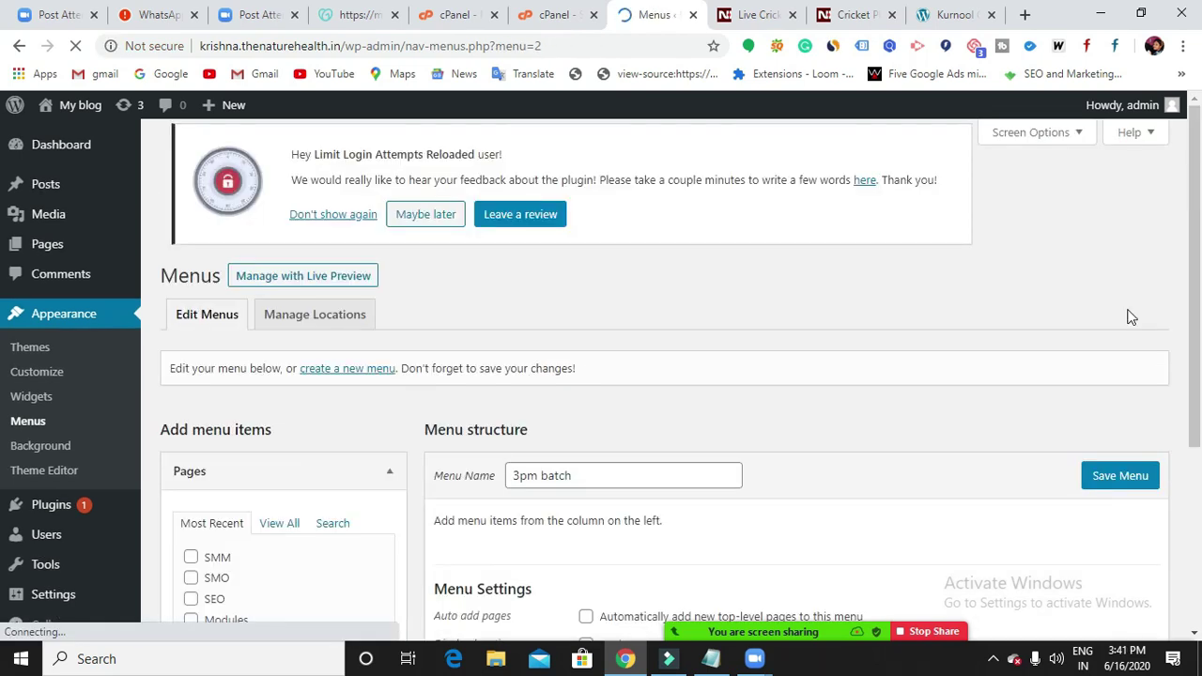
# Expand the Pages box in the menu editor to show the pages available to add.
pyautogui.scroll(-3, 751, 328)
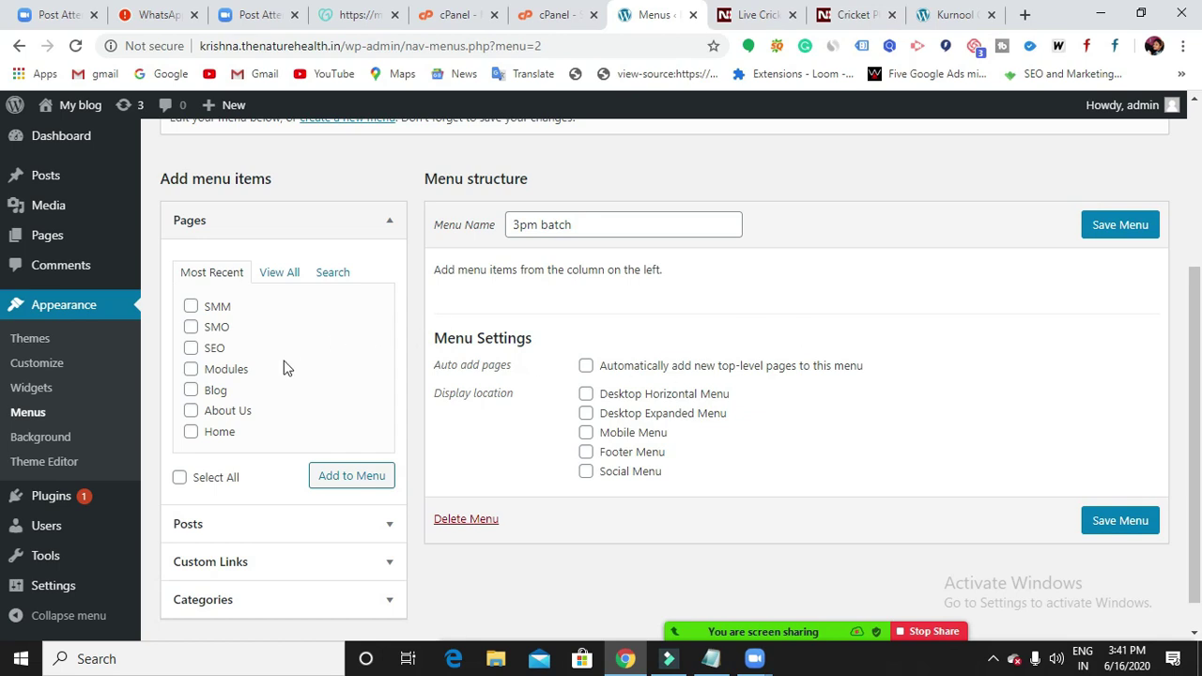
pyautogui.click(385, 221)
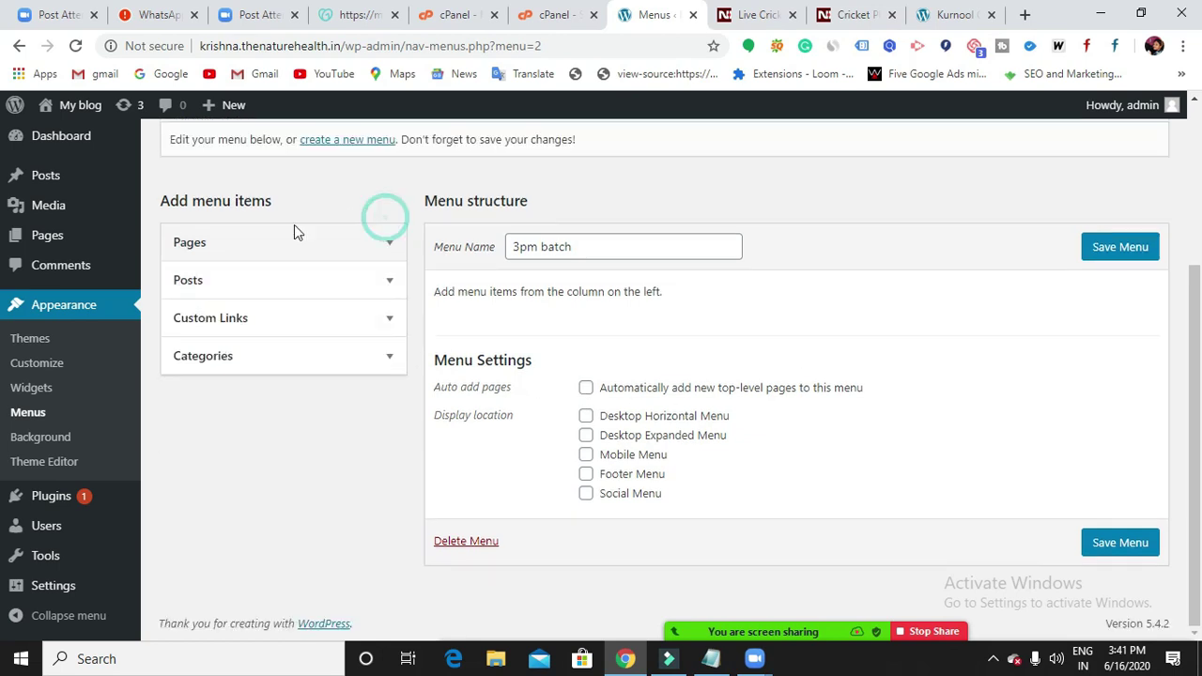
pyautogui.click(246, 248)
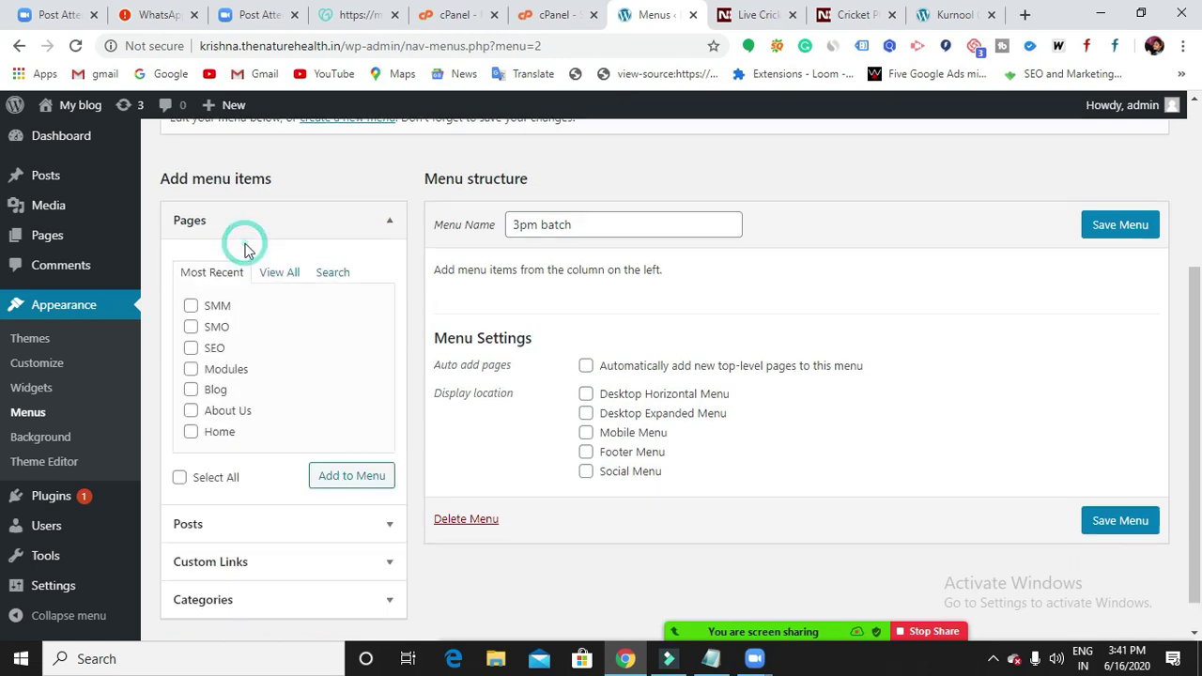
pyautogui.scroll(-1, 250, 397)
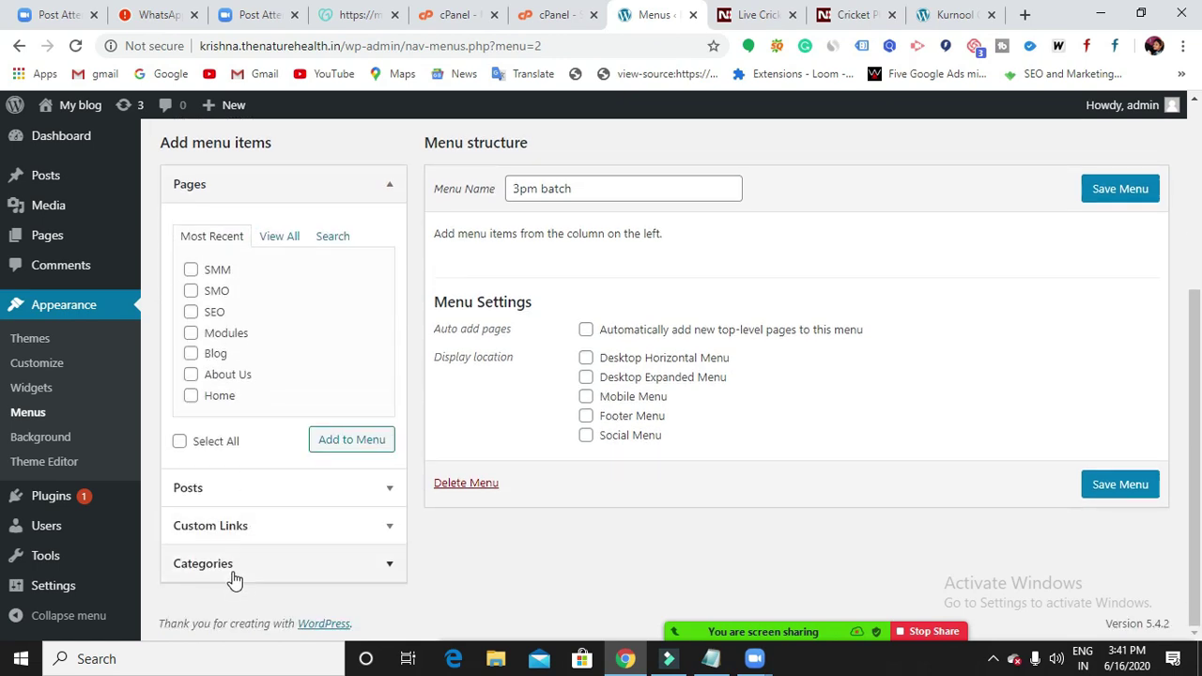
pyautogui.click(380, 194)
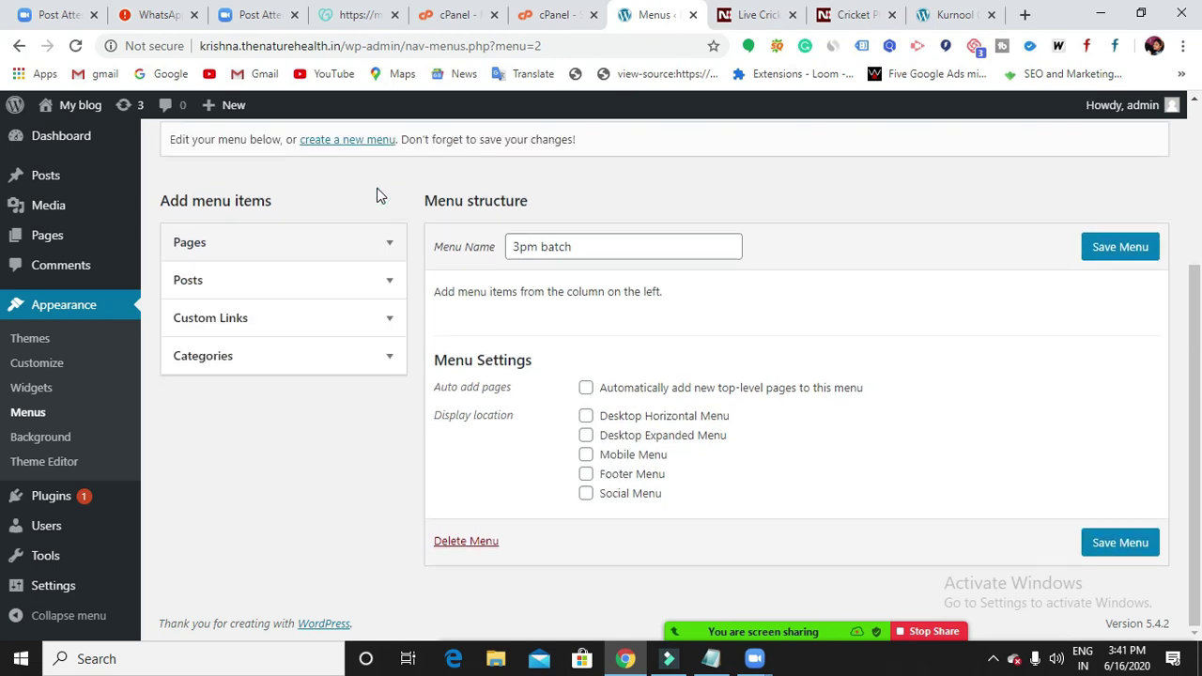
pyautogui.click(382, 254)
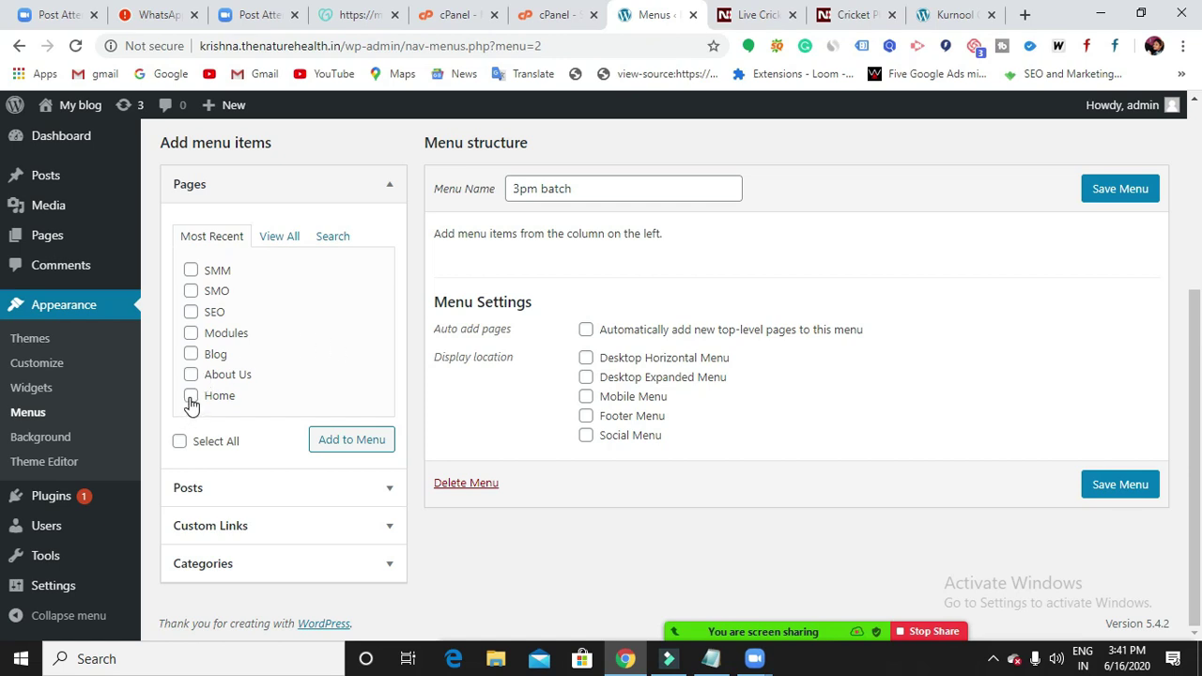
# Add Home, About Us, Blog, Modules, SEO, SMO and SMM to the 3pm batch menu.
pyautogui.click(190, 397)
pyautogui.click(190, 373)
pyautogui.click(191, 354)
pyautogui.click(190, 334)
pyautogui.click(191, 311)
pyautogui.click(190, 291)
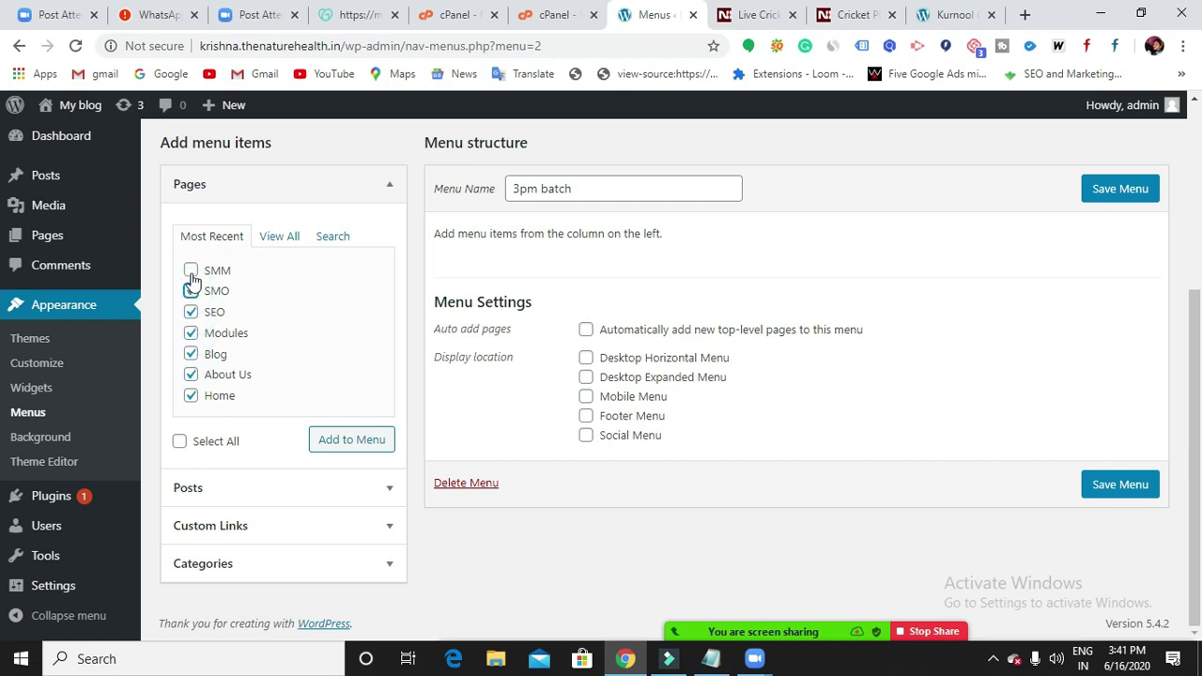
pyautogui.click(190, 271)
pyautogui.click(342, 447)
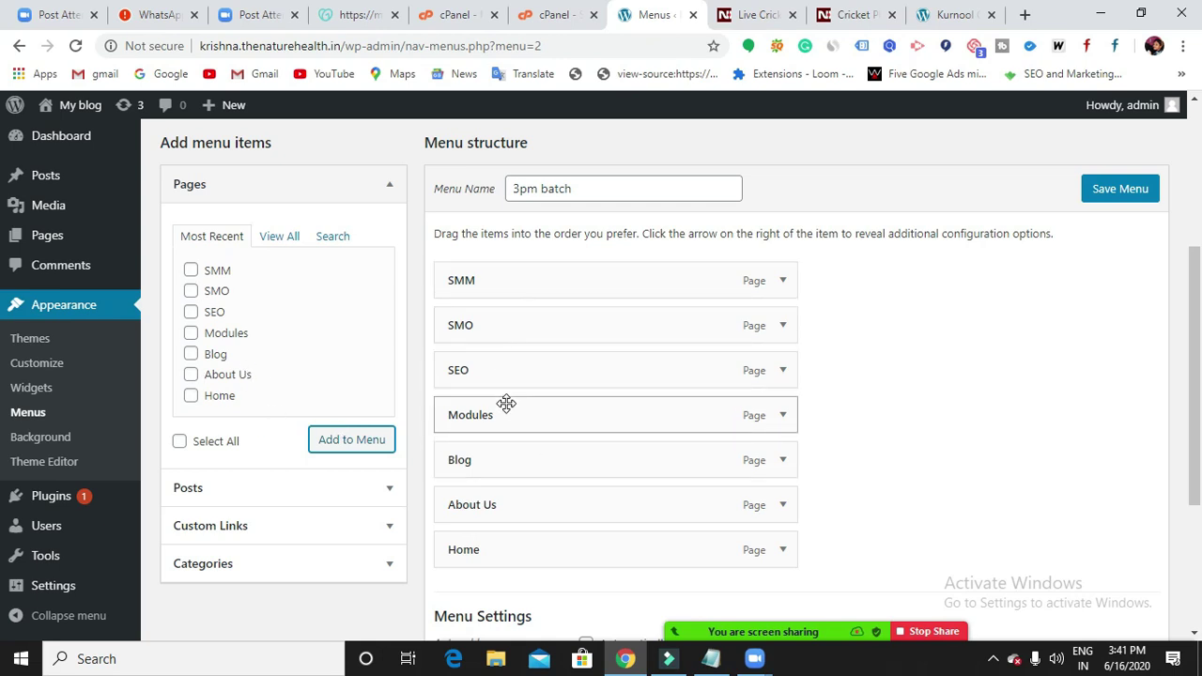
# Review the menu structure, check the Notepad notes, and minimize them again.
pyautogui.scroll(-1, 506, 404)
pyautogui.scroll(1, 512, 423)
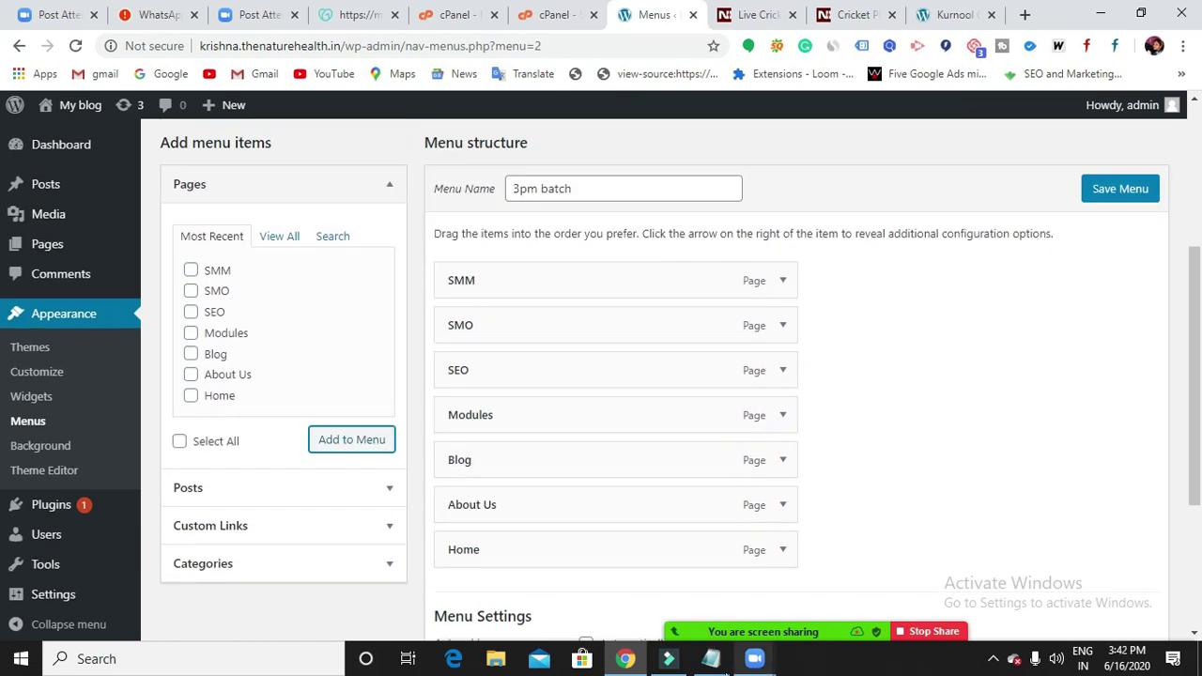
pyautogui.click(710, 658)
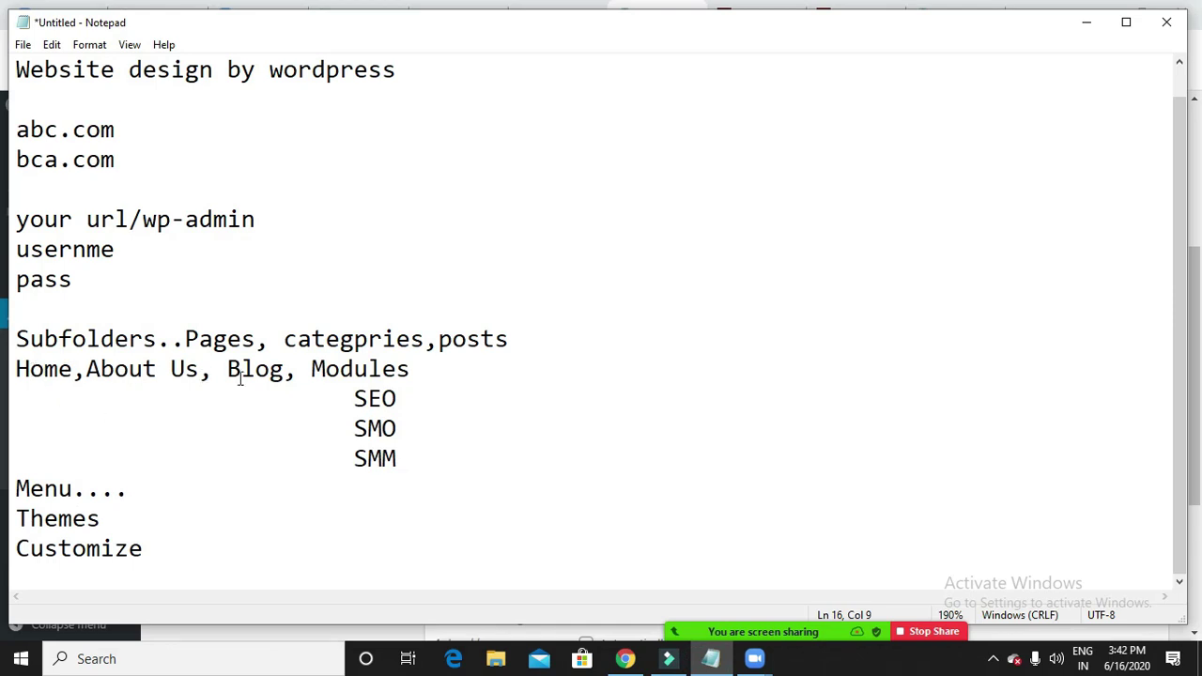
pyautogui.click(1086, 23)
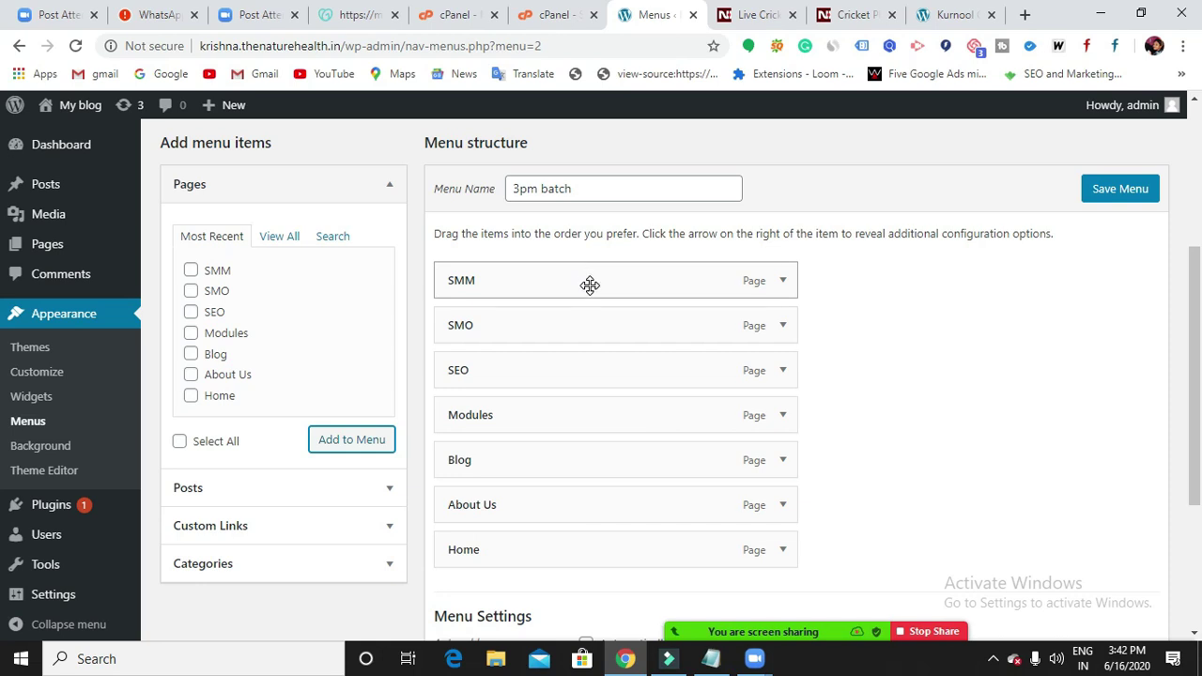
# Drag Home to the top, followed by About Us, Blog and Modules at top level.
pyautogui.scroll(-1, 590, 284)
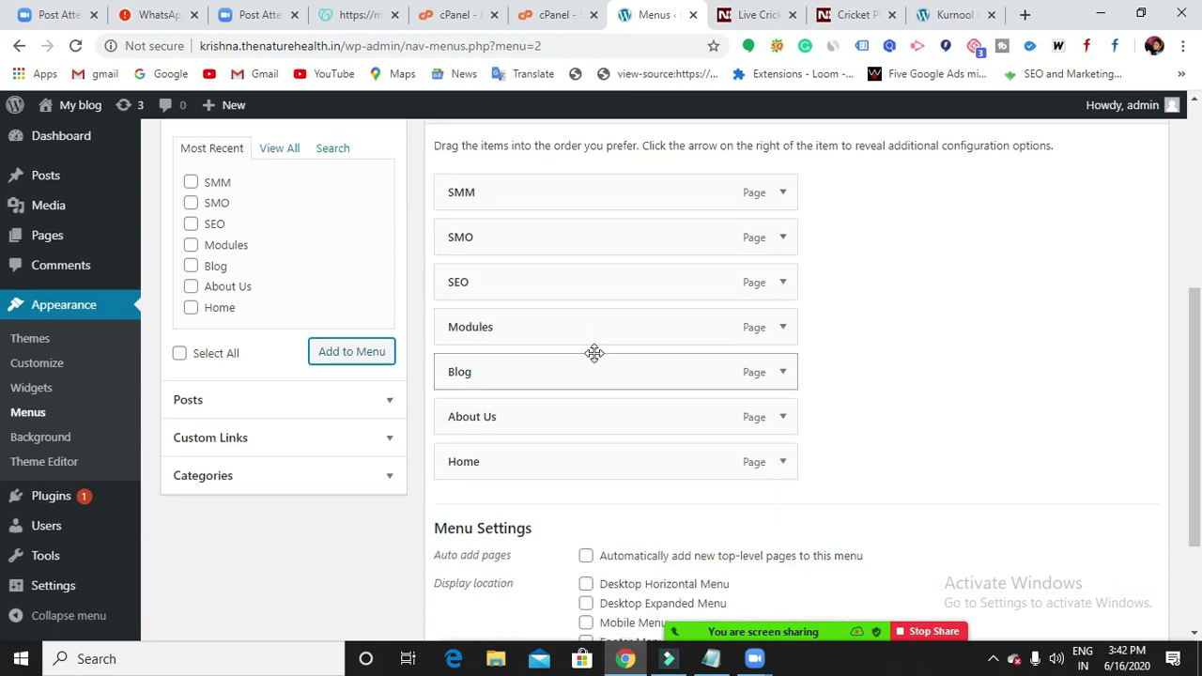
pyautogui.scroll(1, 597, 351)
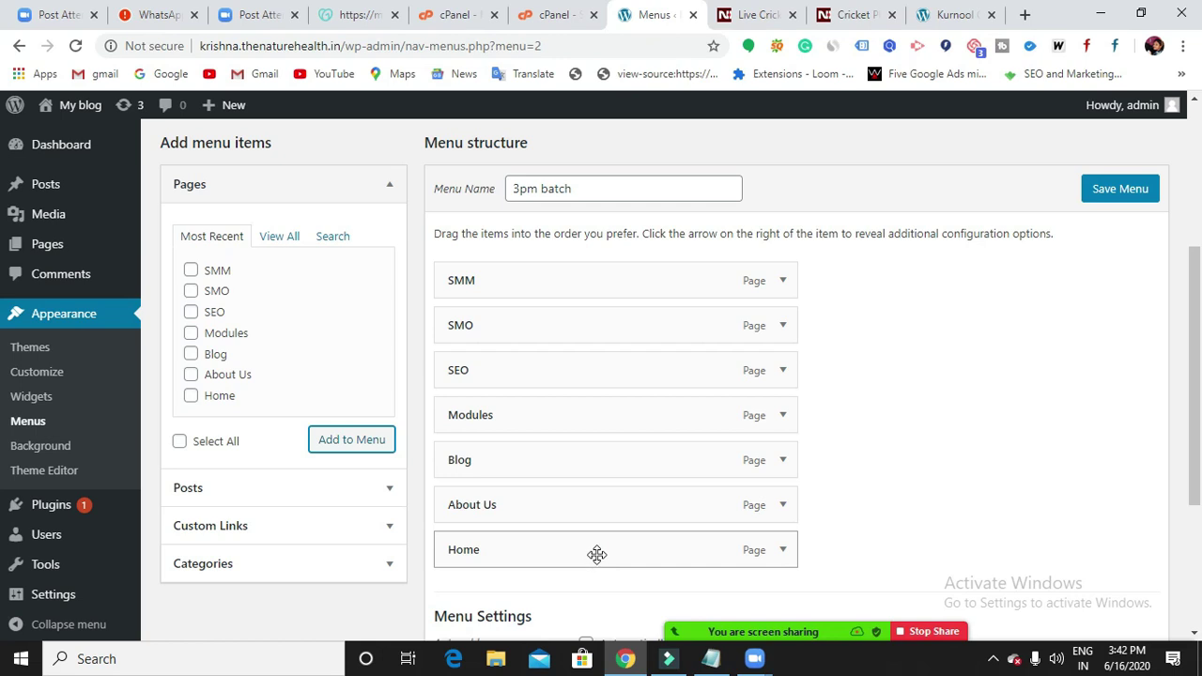
pyautogui.moveTo(596, 554); pyautogui.dragTo(596, 278)
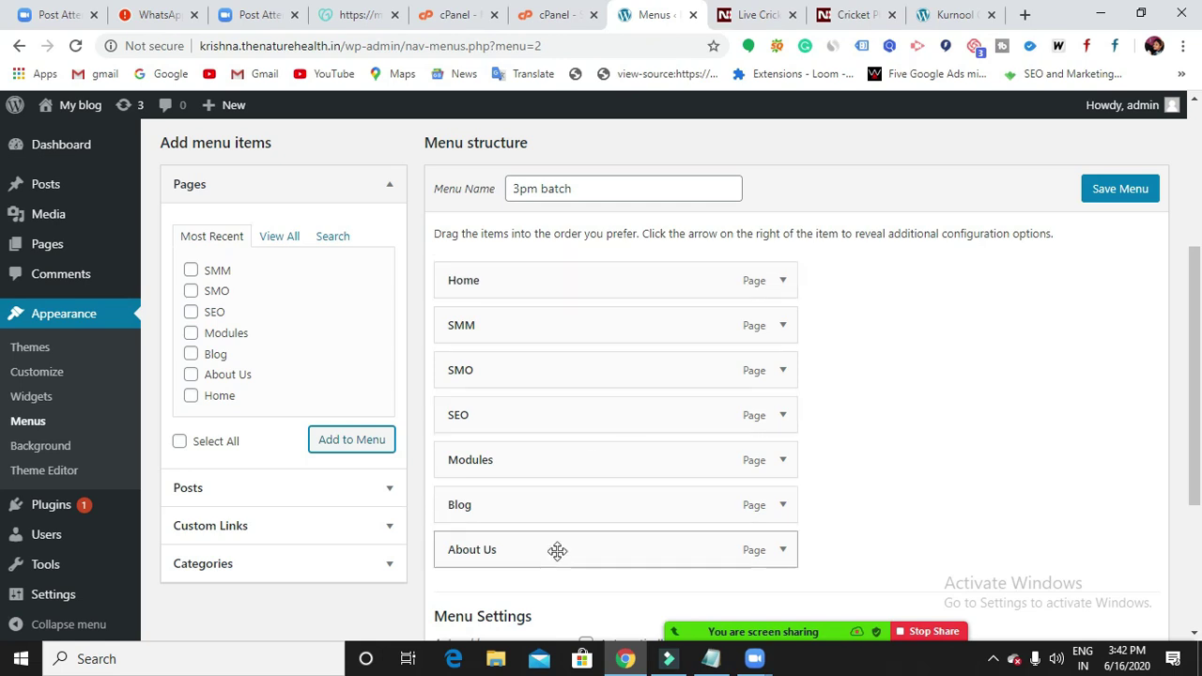
pyautogui.moveTo(555, 550); pyautogui.dragTo(555, 324)
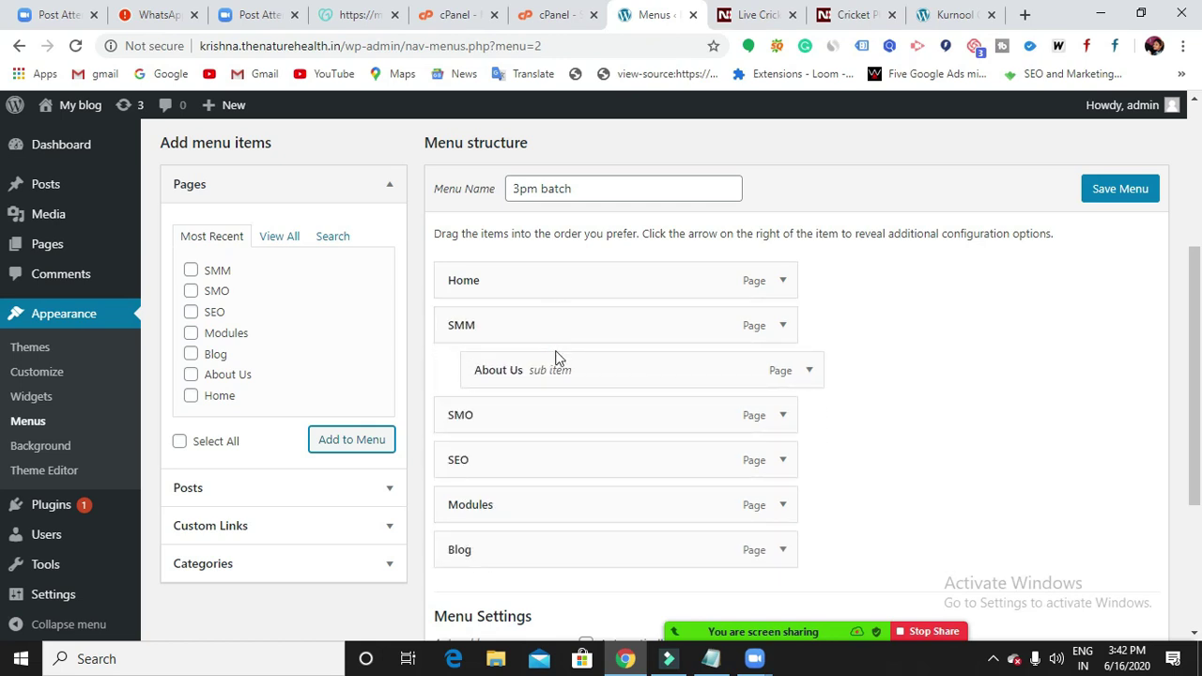
pyautogui.moveTo(555, 367); pyautogui.dragTo(523, 324)
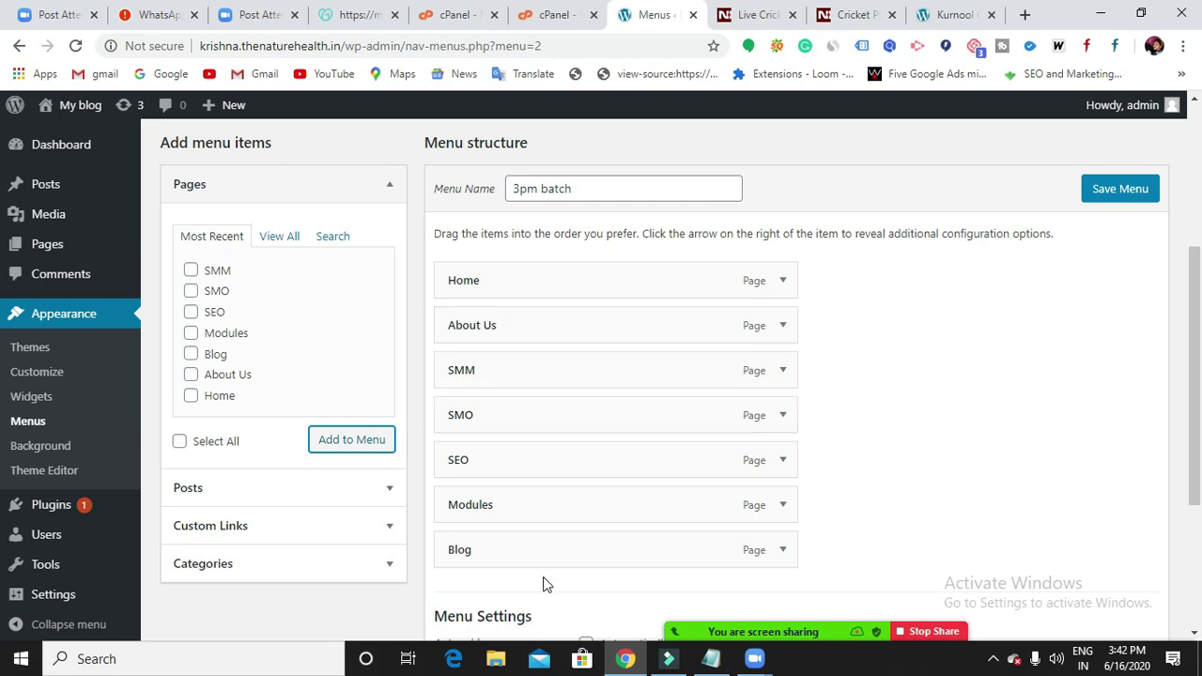
pyautogui.moveTo(526, 548); pyautogui.dragTo(526, 367)
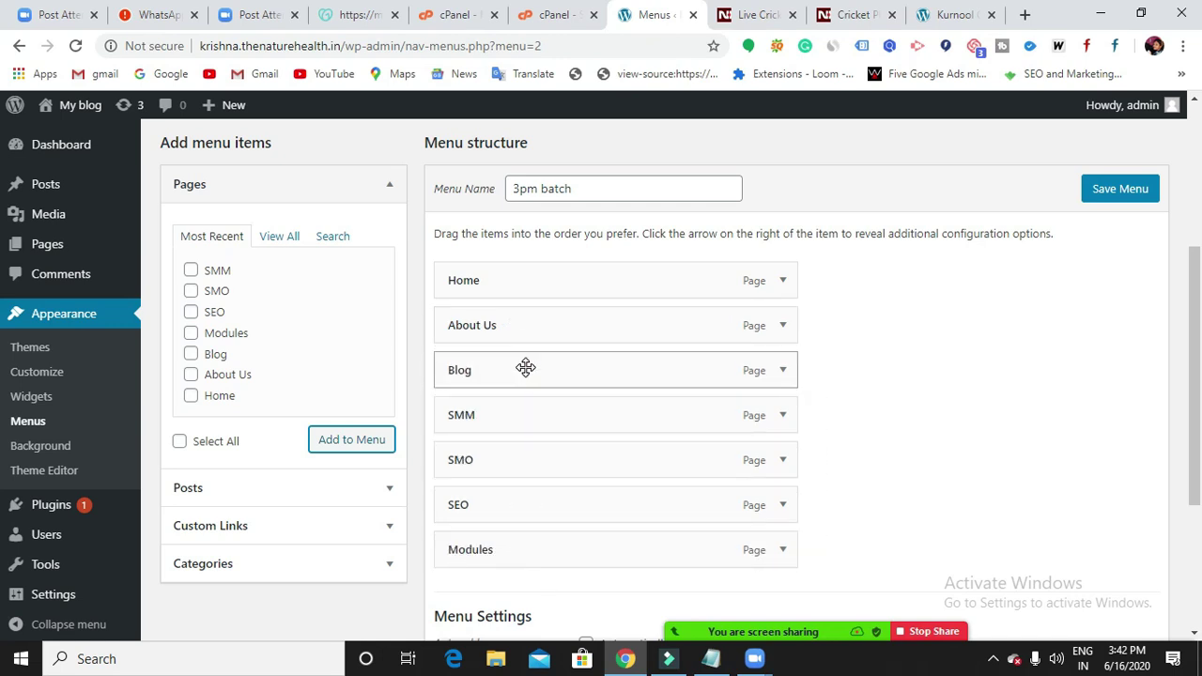
pyautogui.moveTo(518, 553); pyautogui.dragTo(517, 423)
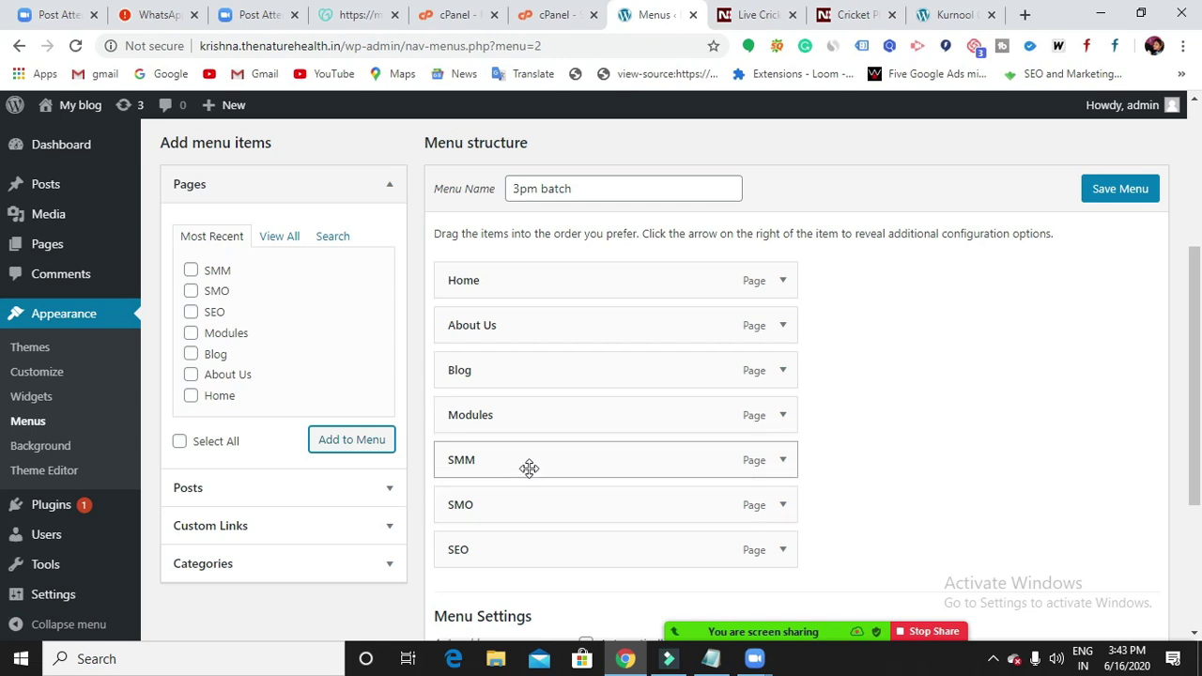
# Indent SMM, SMO and SEO as sub-items under Modules.
pyautogui.moveTo(528, 463); pyautogui.dragTo(553, 465)
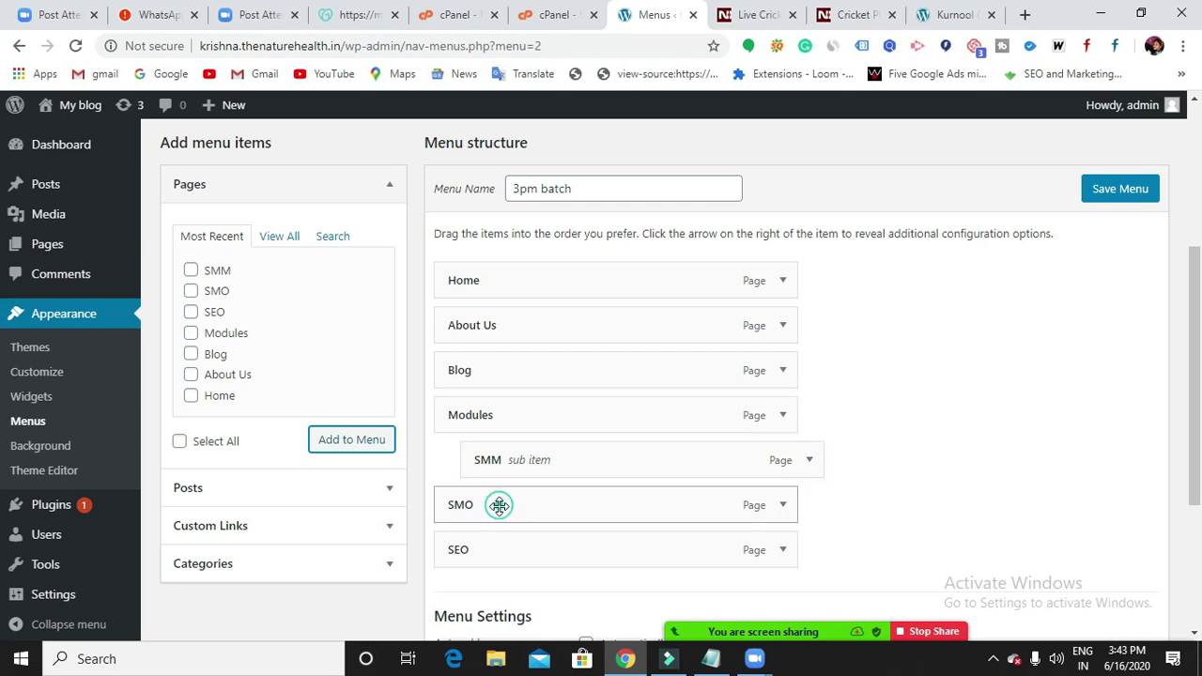
pyautogui.moveTo(499, 502); pyautogui.dragTo(529, 497)
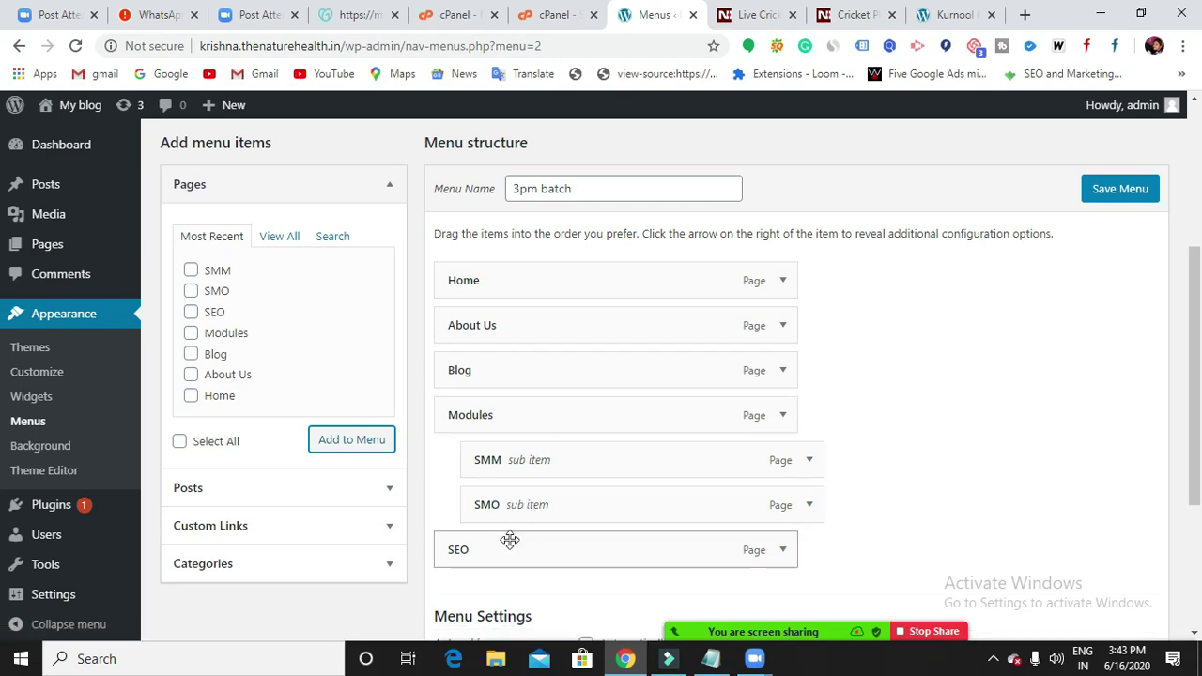
pyautogui.moveTo(498, 548); pyautogui.dragTo(541, 547)
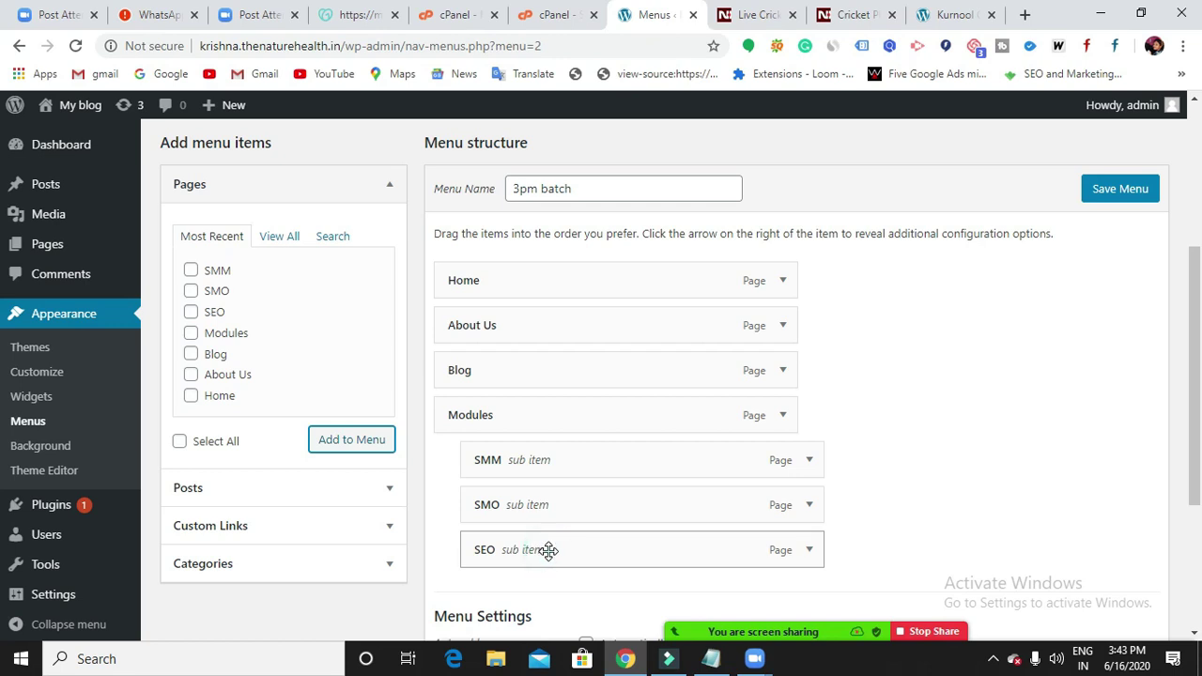
# Reorder the Modules sub-items to SEO, SMO, SMM at one level and save the menu.
pyautogui.moveTo(548, 551); pyautogui.dragTo(574, 461)
pyautogui.moveTo(582, 507); pyautogui.dragTo(541, 469)
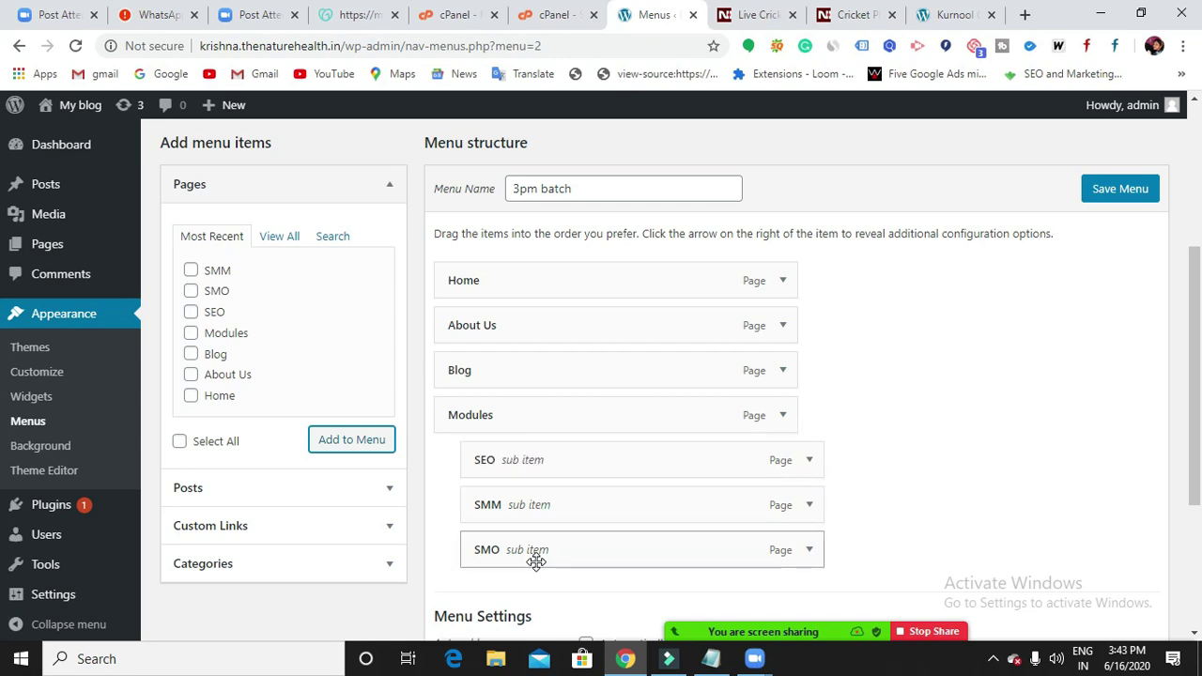
pyautogui.moveTo(536, 561); pyautogui.dragTo(536, 508)
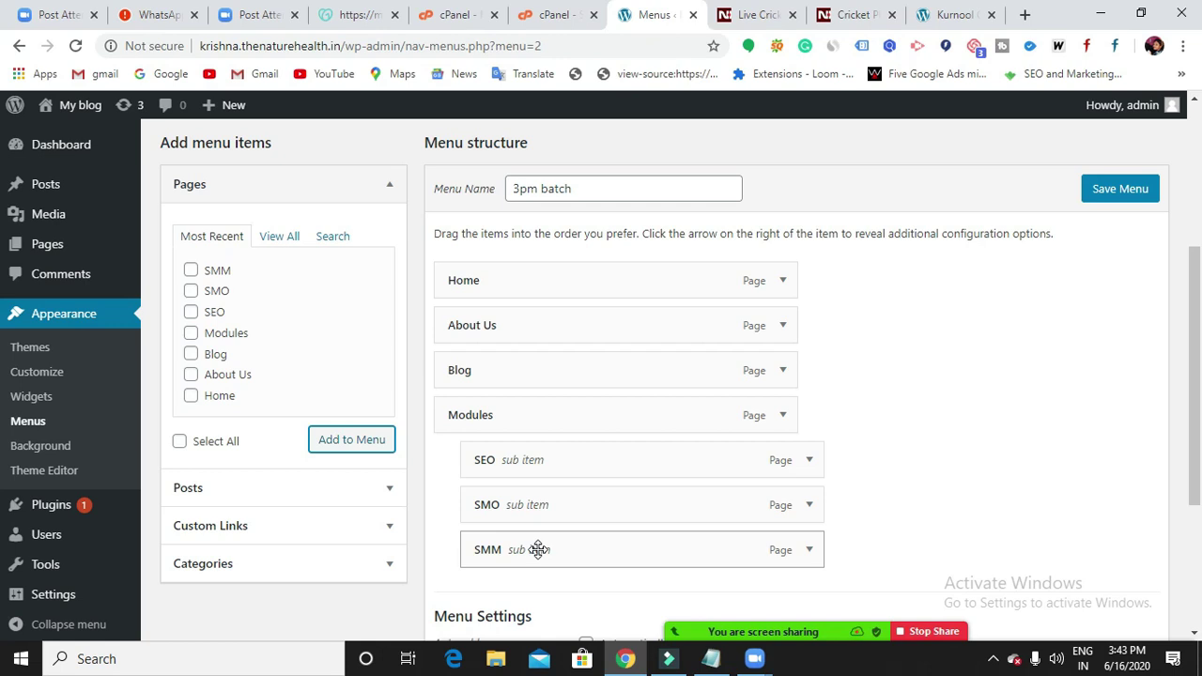
pyautogui.moveTo(538, 549); pyautogui.dragTo(586, 543)
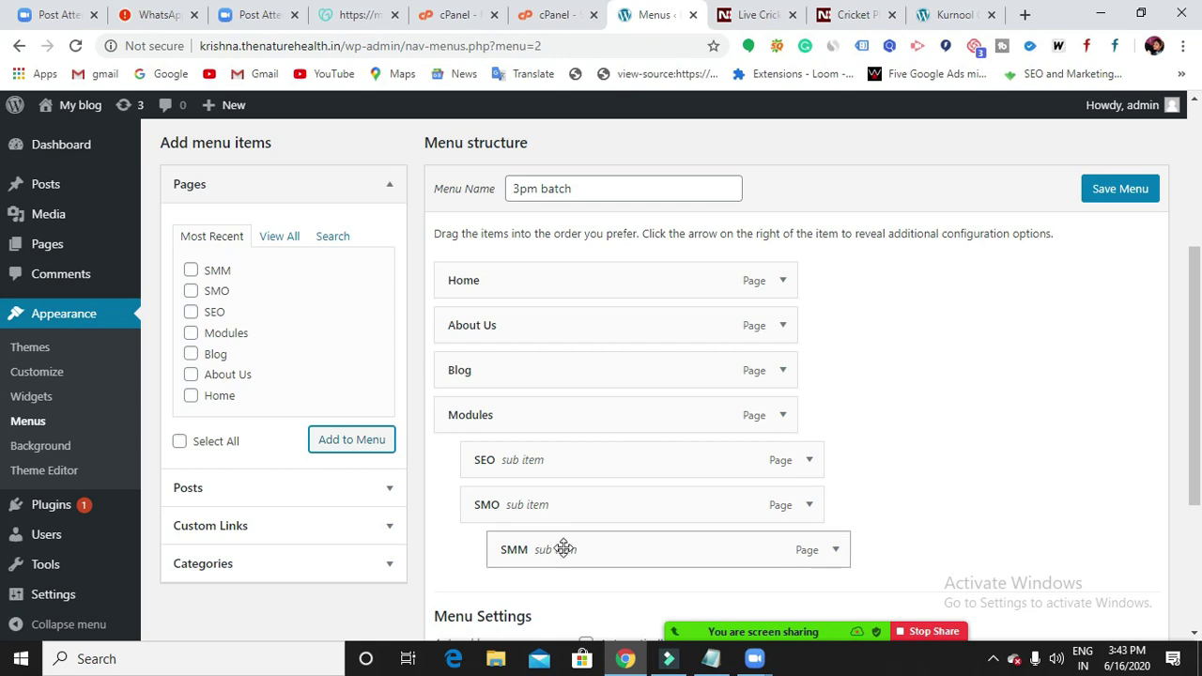
pyautogui.moveTo(563, 549); pyautogui.dragTo(542, 549)
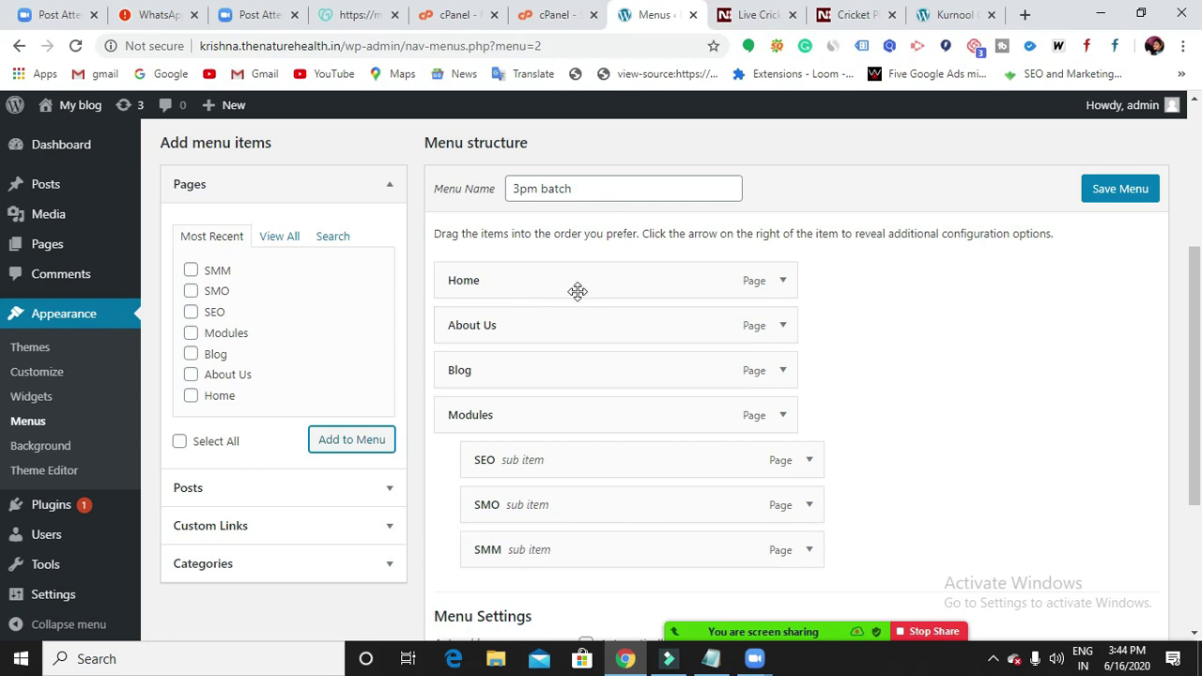
pyautogui.scroll(1, 422, 357)
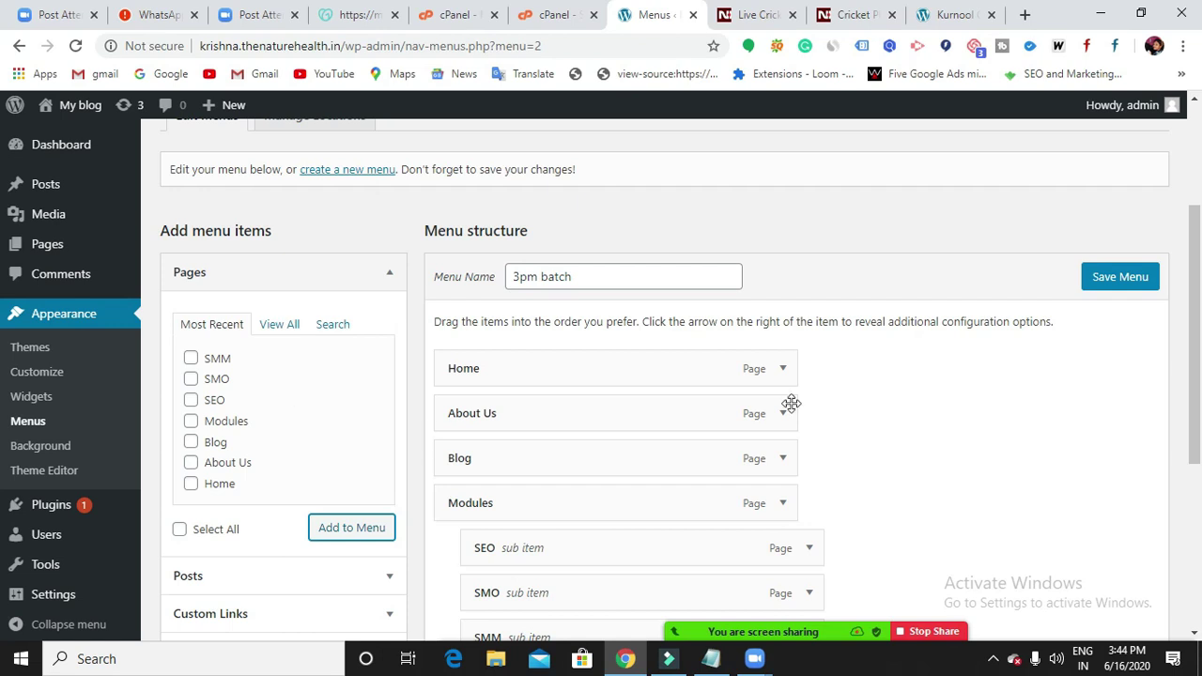
pyautogui.click(1111, 278)
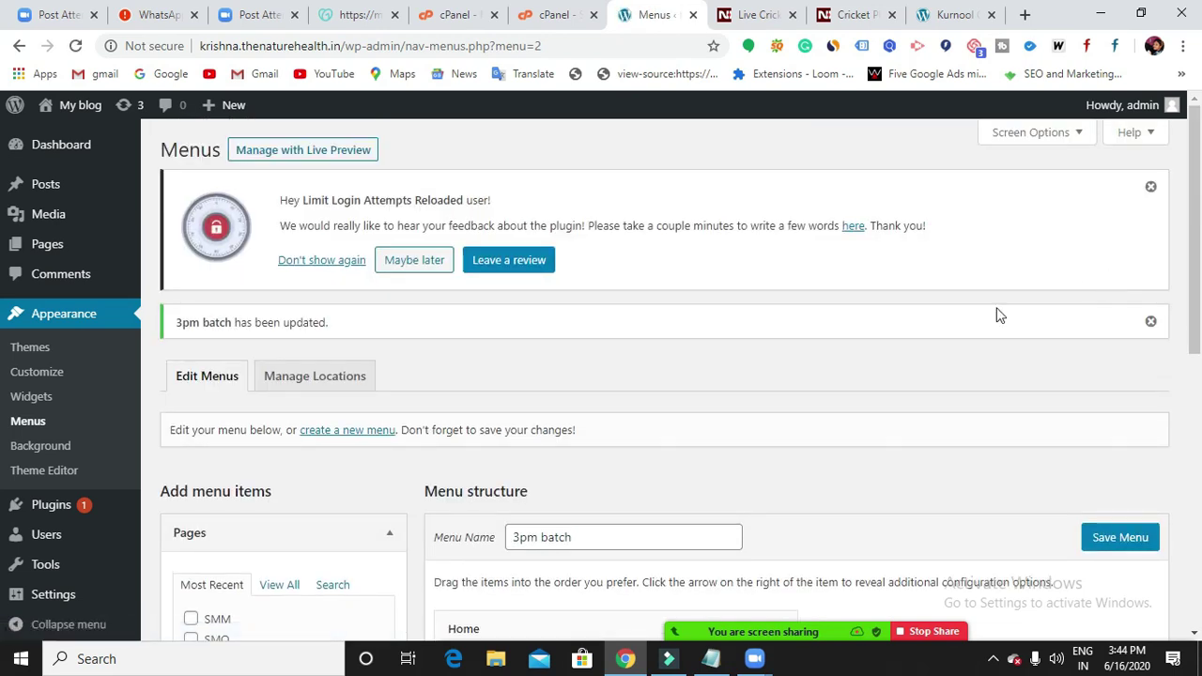
# Load krishna.thenaturehealth.in in a new tab and admit the waiting Zoom participant.
pyautogui.click(1024, 14)
pyautogui.click(669, 51)
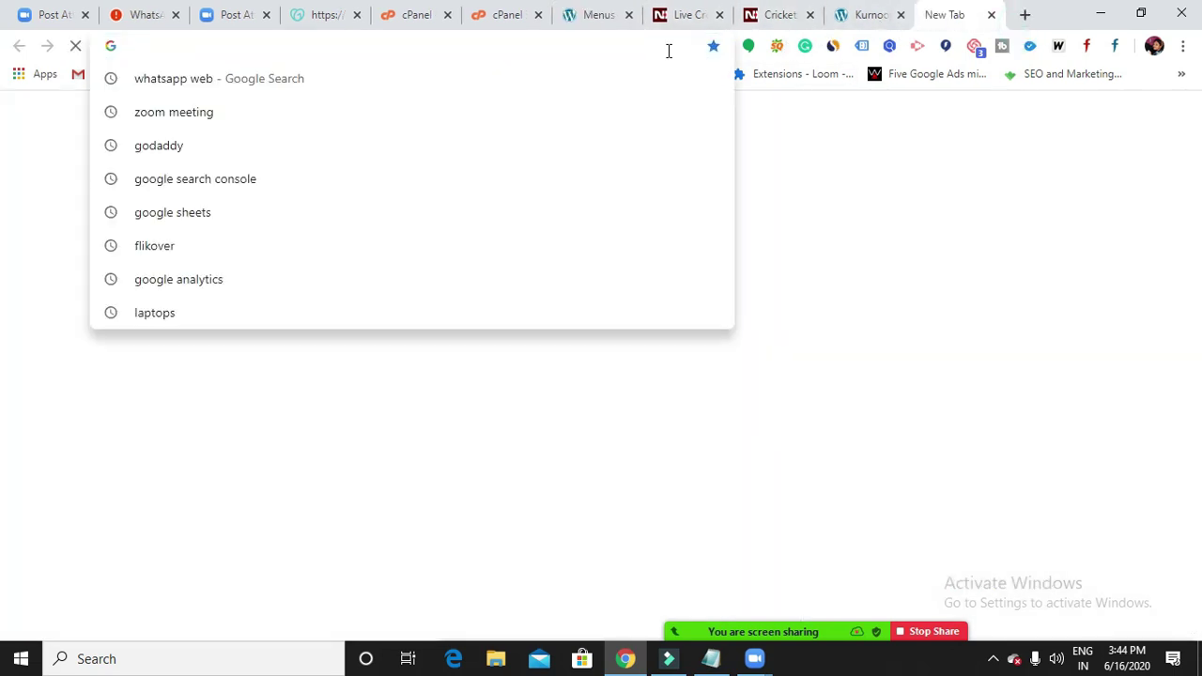
pyautogui.write('kri')
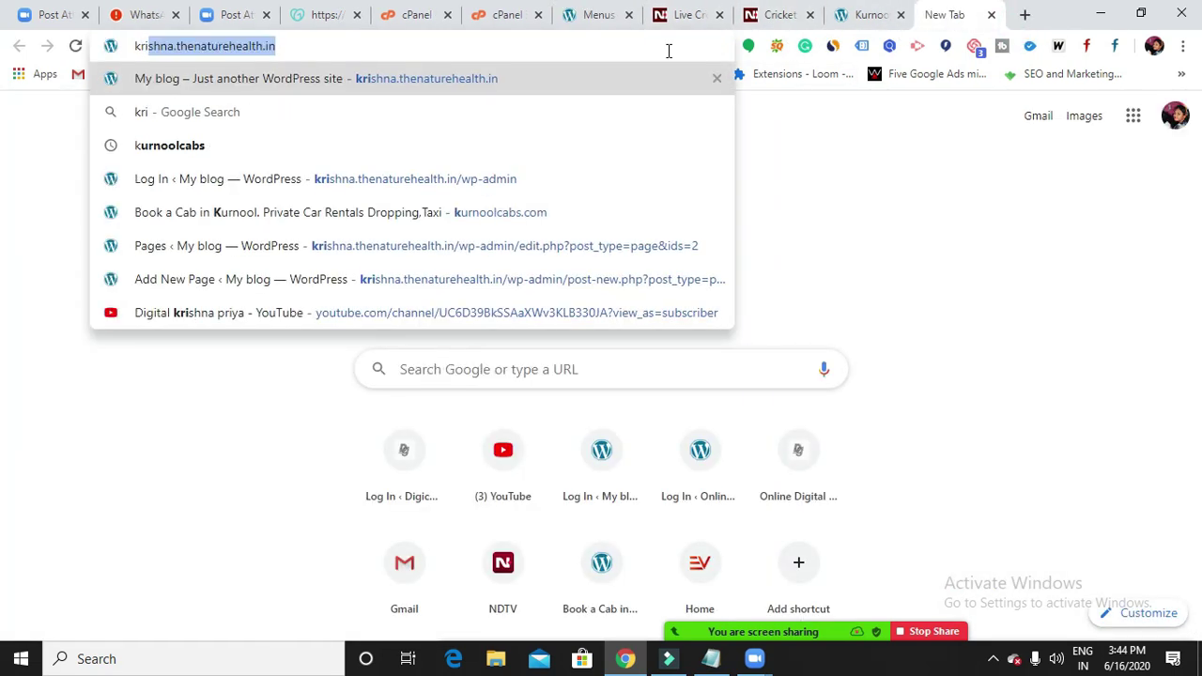
pyautogui.press('Return')
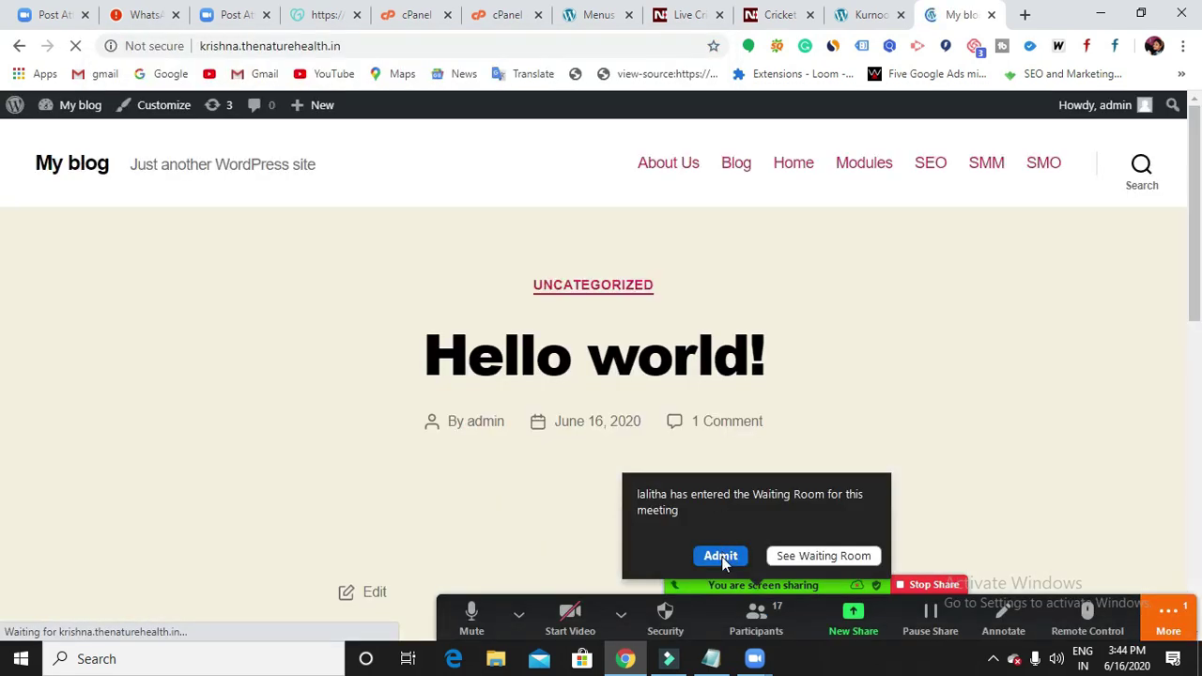
pyautogui.click(721, 555)
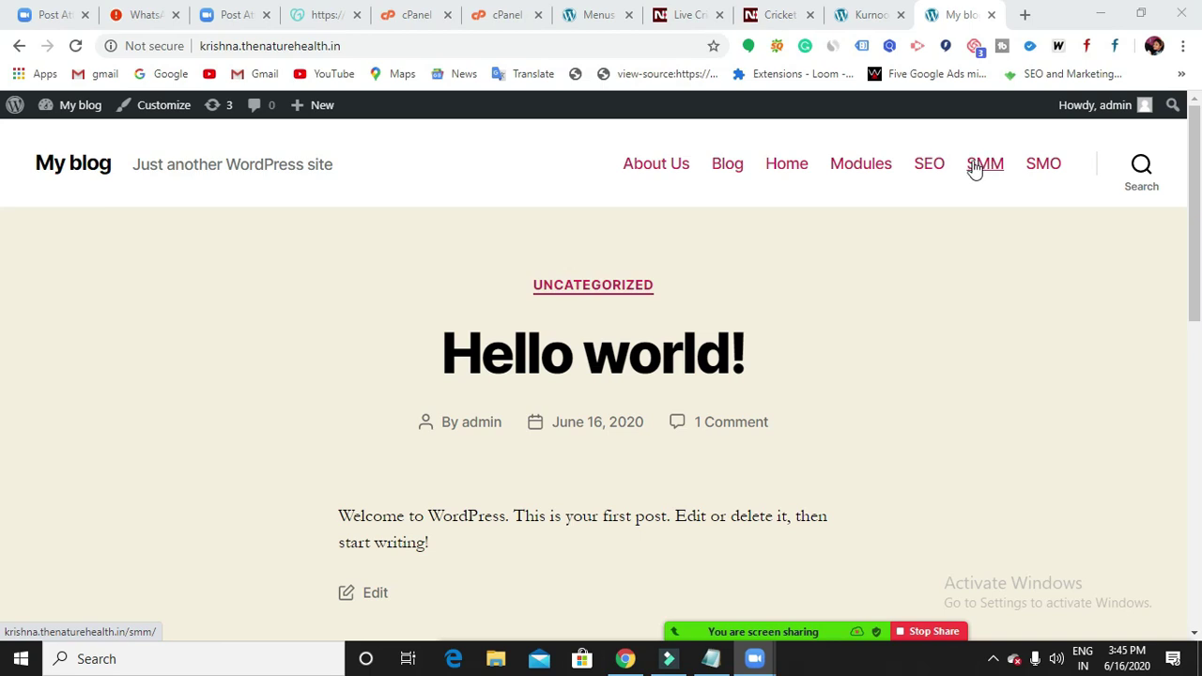
# Glance at the class notes, then return to the blog page.
pyautogui.click(723, 665)
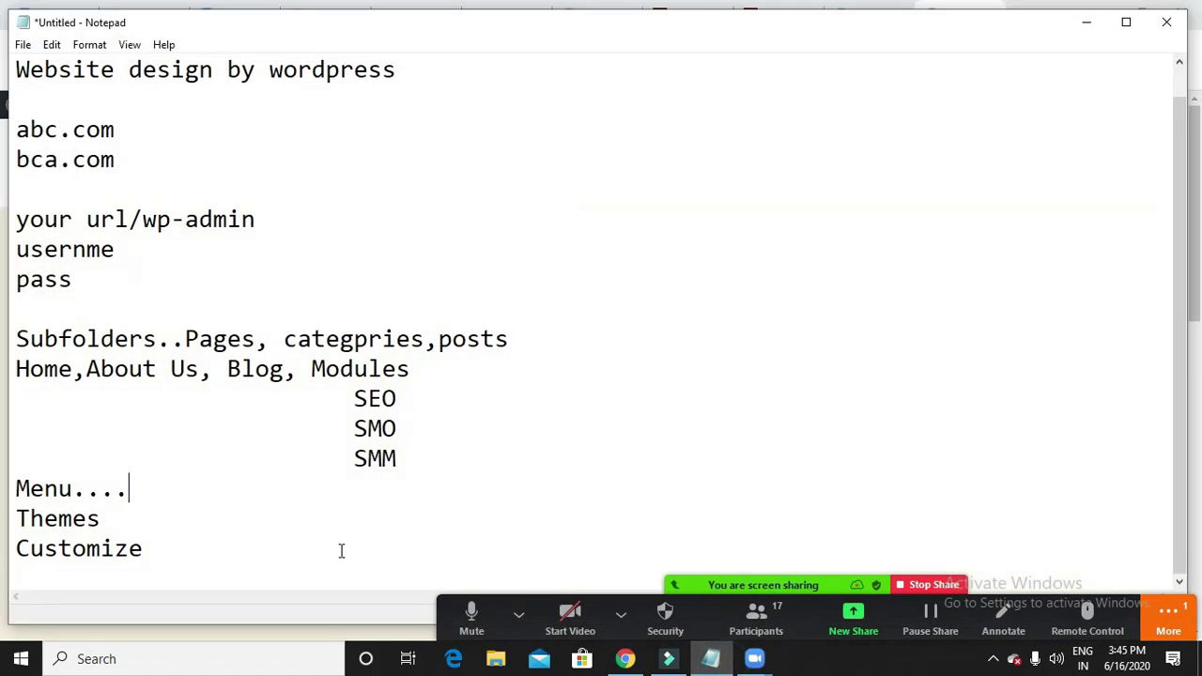
pyautogui.click(135, 520)
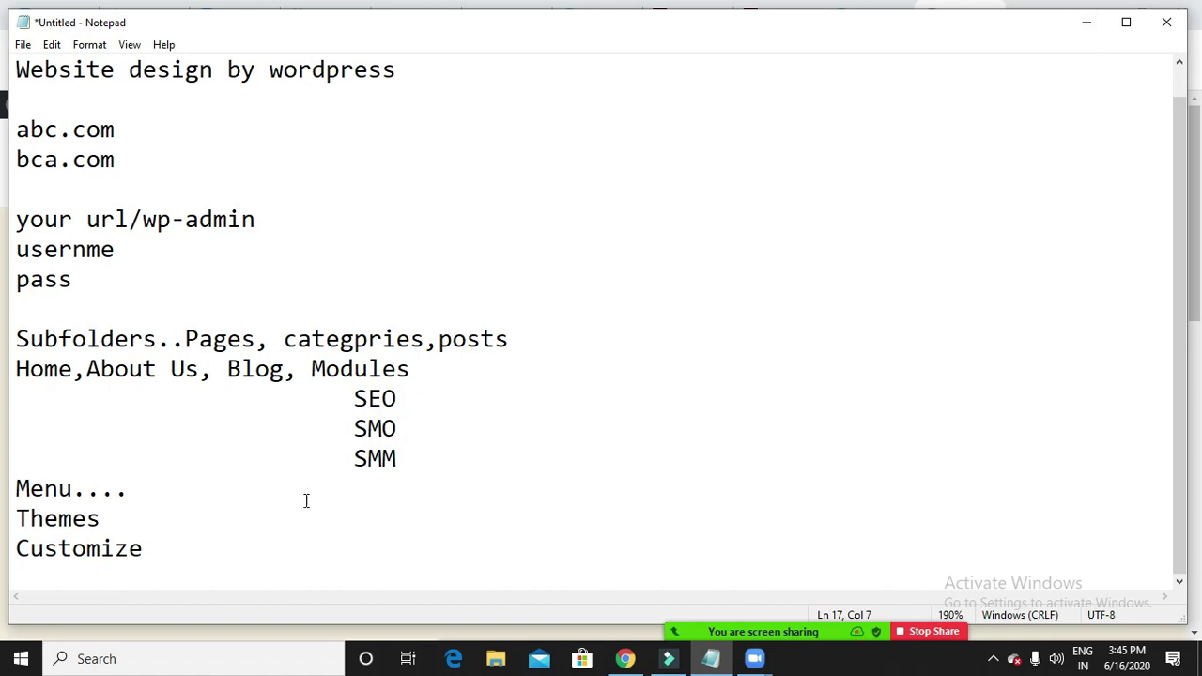
pyautogui.click(1085, 22)
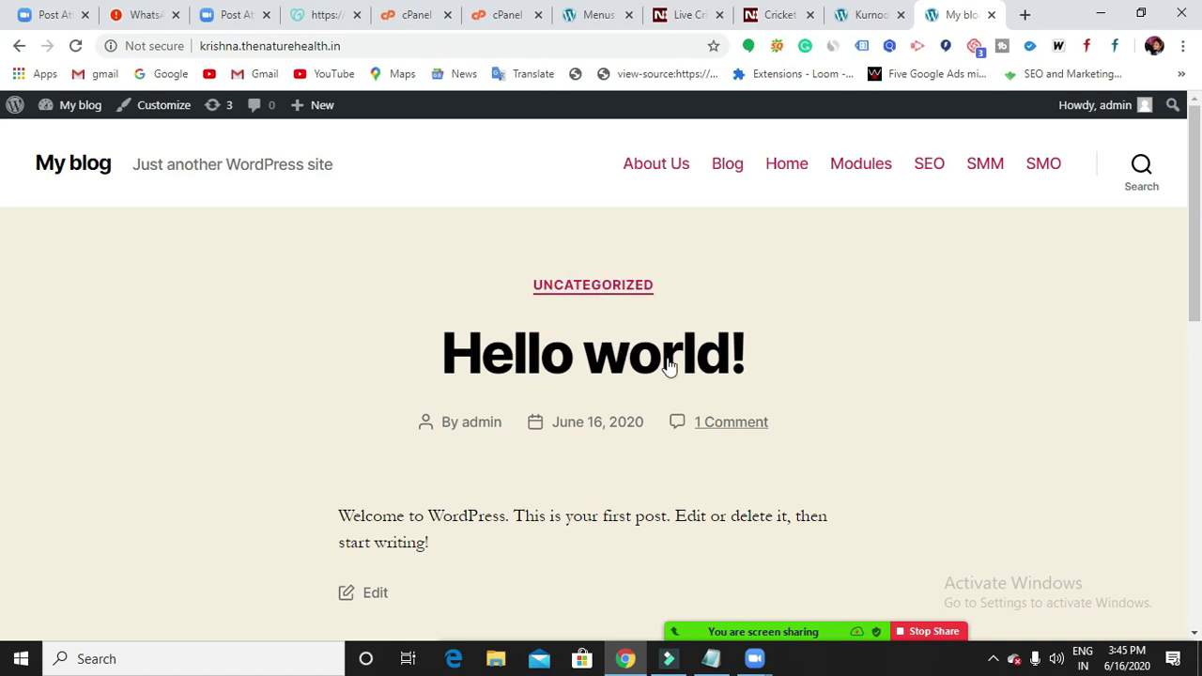
pyautogui.scroll(-10, 669, 366)
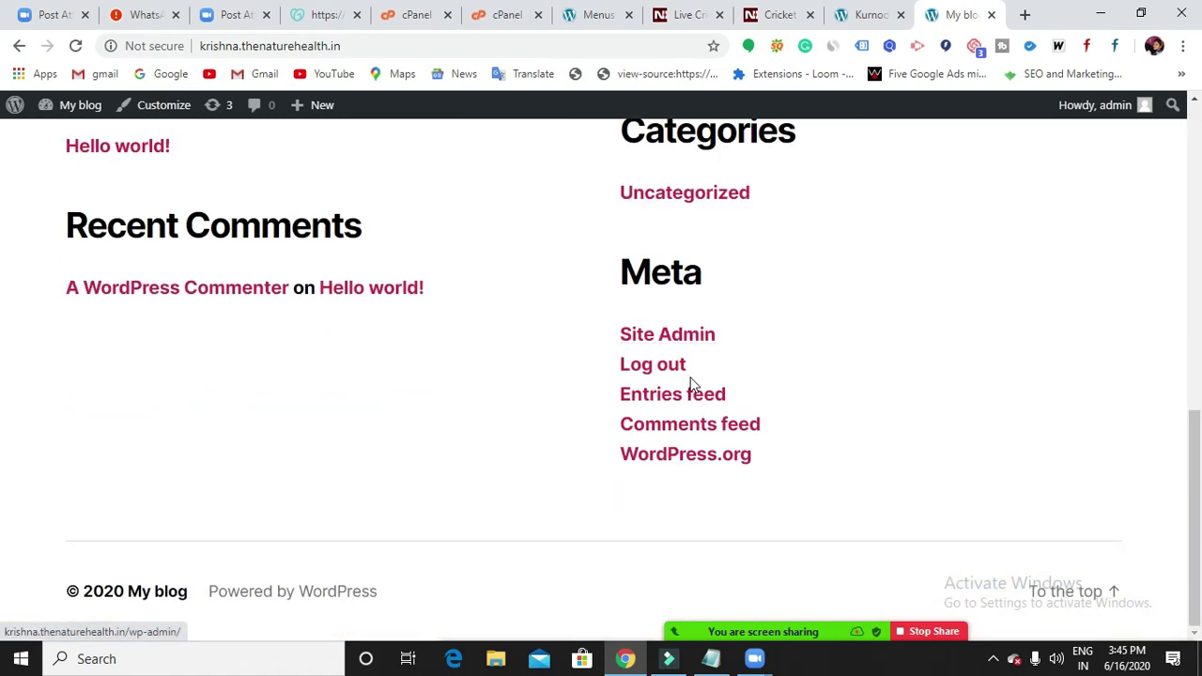
pyautogui.scroll(10, 885, 389)
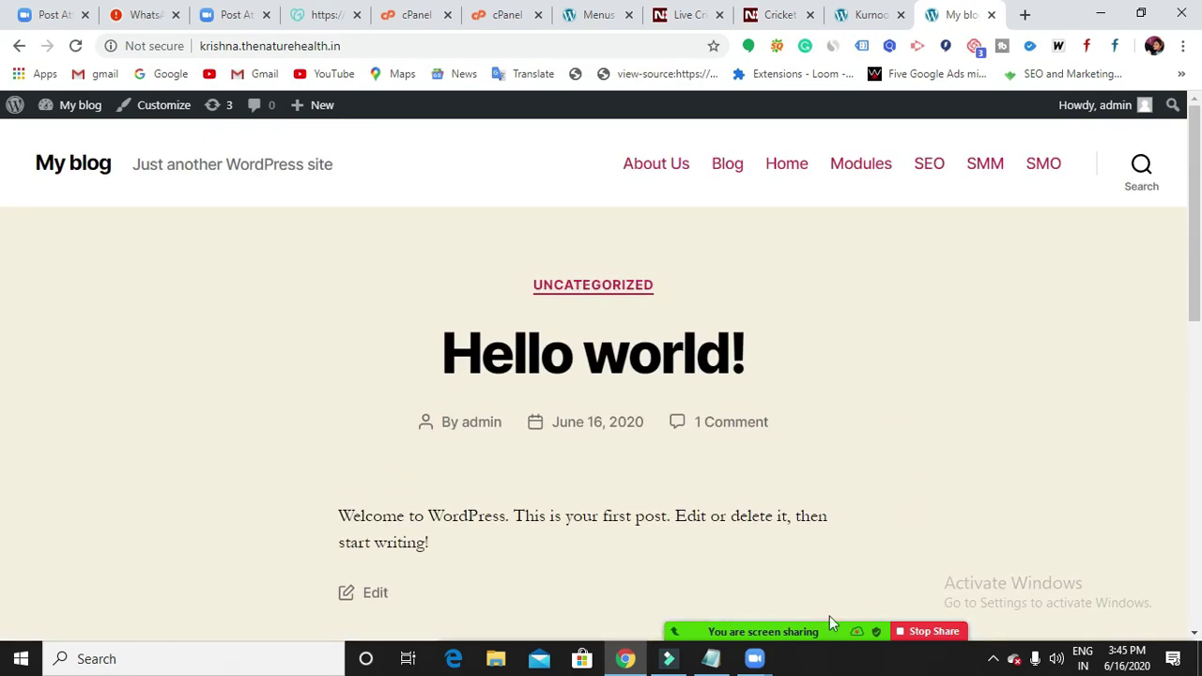
pyautogui.click(716, 659)
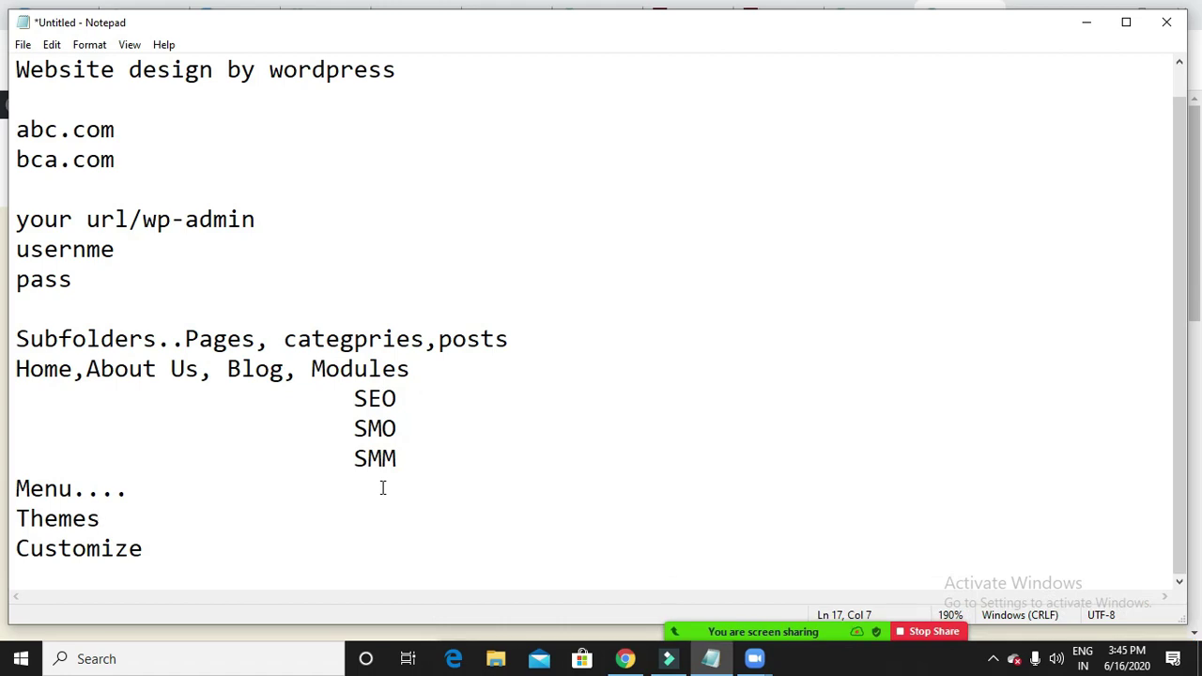
pyautogui.click(1087, 22)
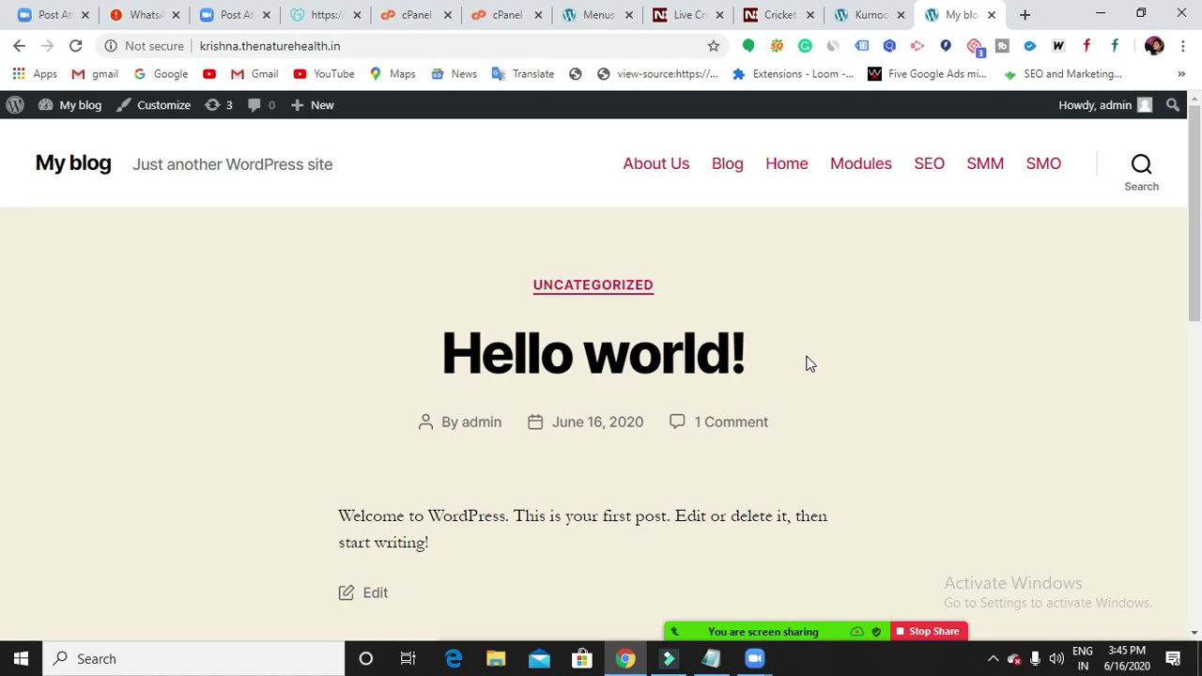
# Append '...design' to the Themes line of the notes and minimize Notepad.
pyautogui.click(710, 659)
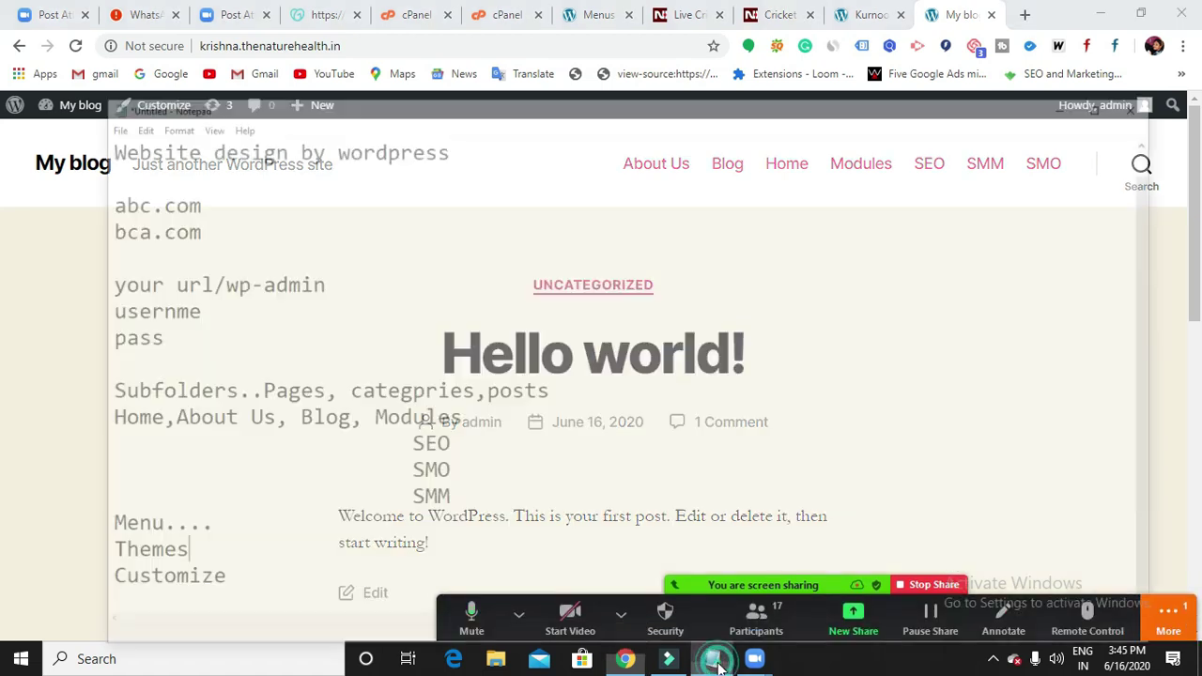
pyautogui.click(262, 516)
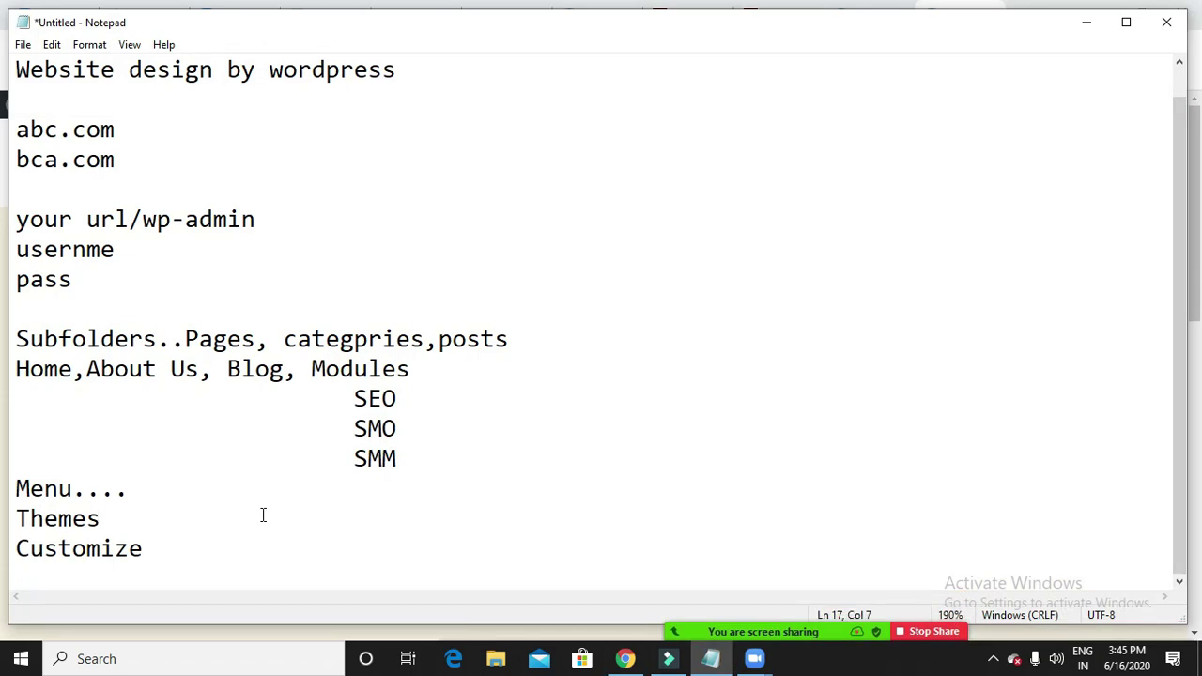
pyautogui.write('...')
pyautogui.write('design')
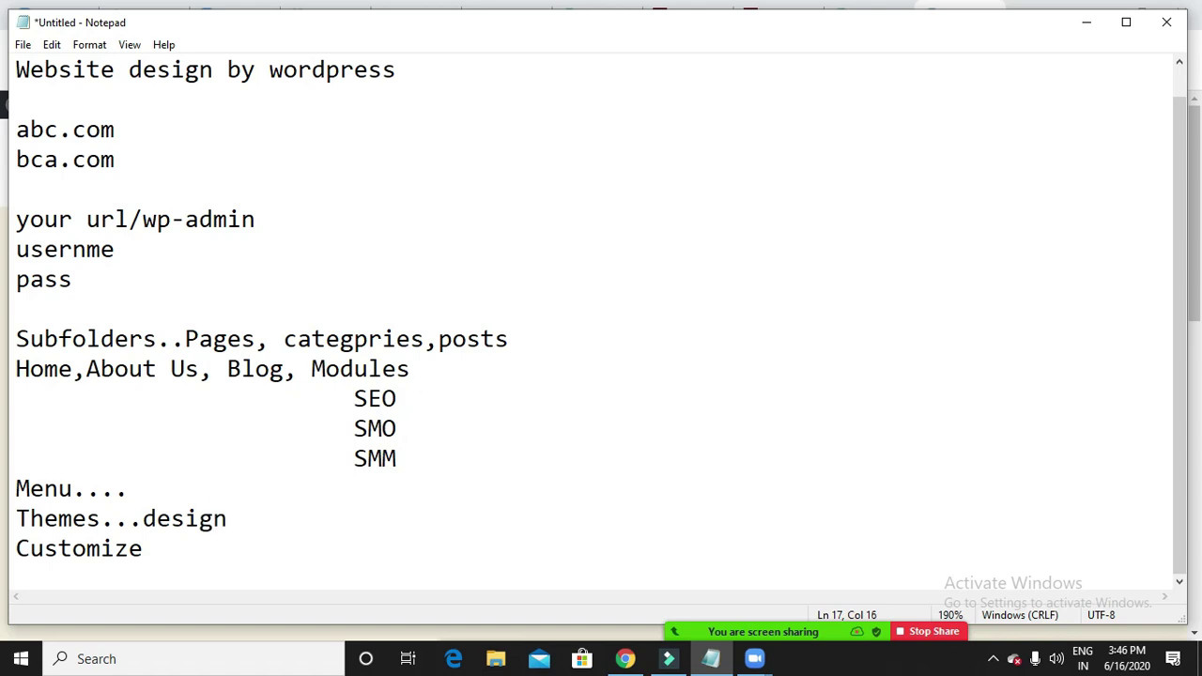
pyautogui.click(1081, 25)
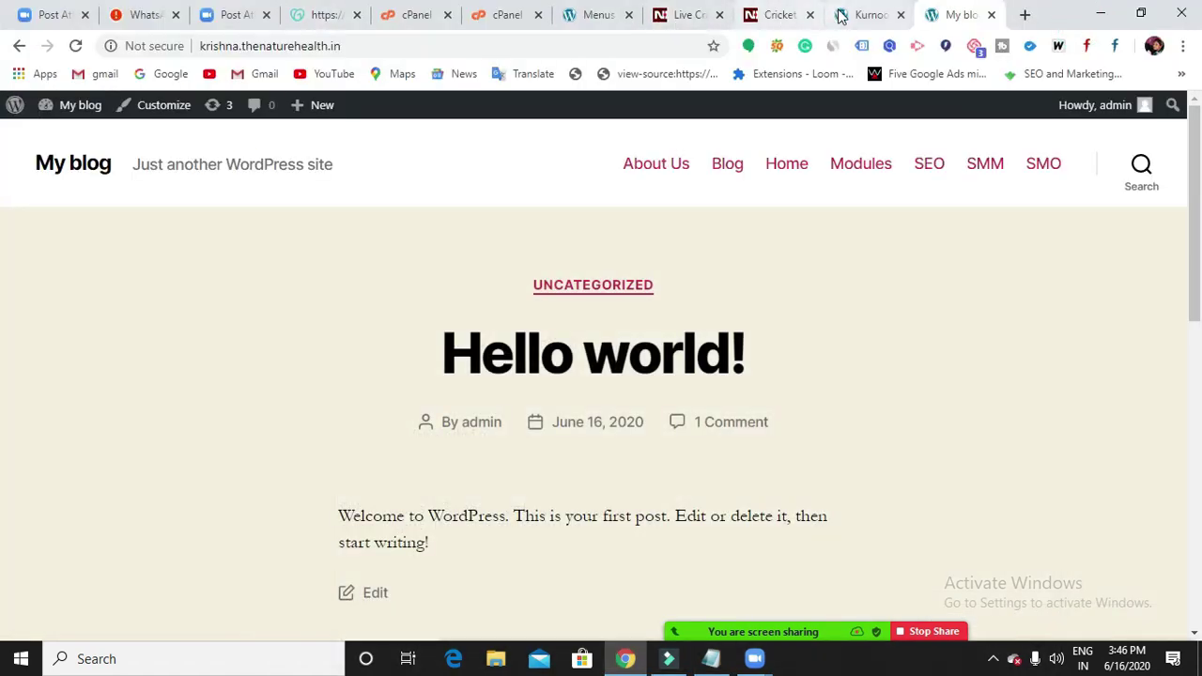
# Open Appearance > Themes and review Twenty Twenty, Twenty Nineteen and Twenty Seventeen.
pyautogui.click(861, 15)
pyautogui.click(610, 17)
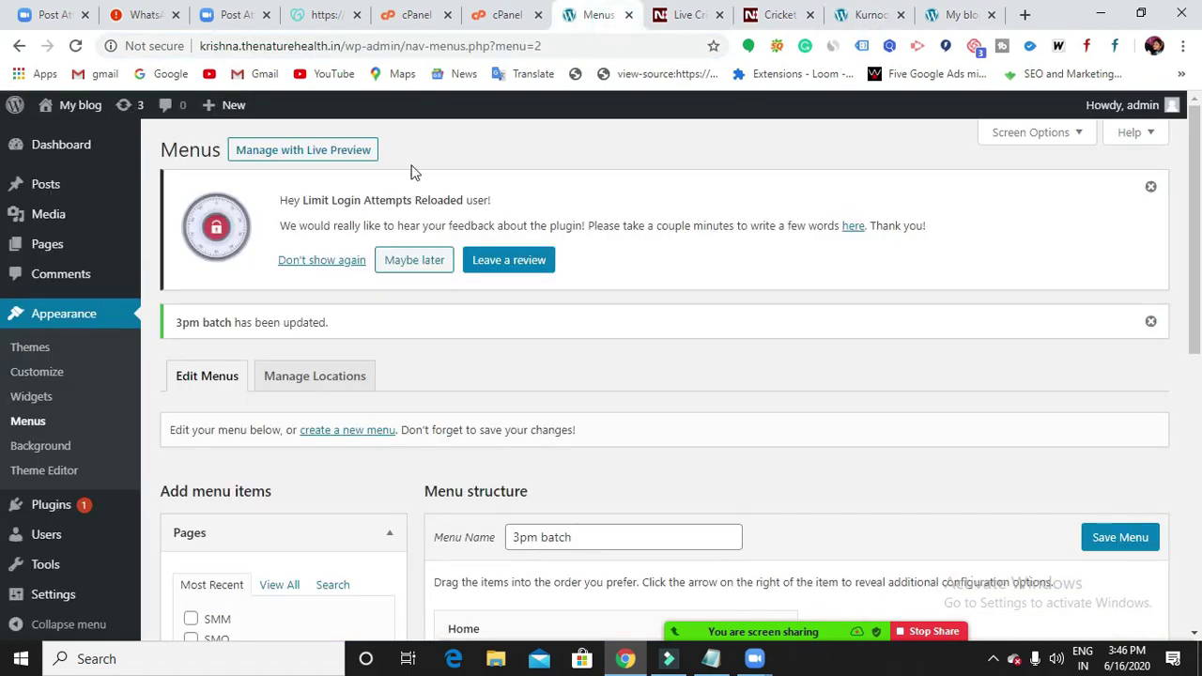
pyautogui.click(41, 349)
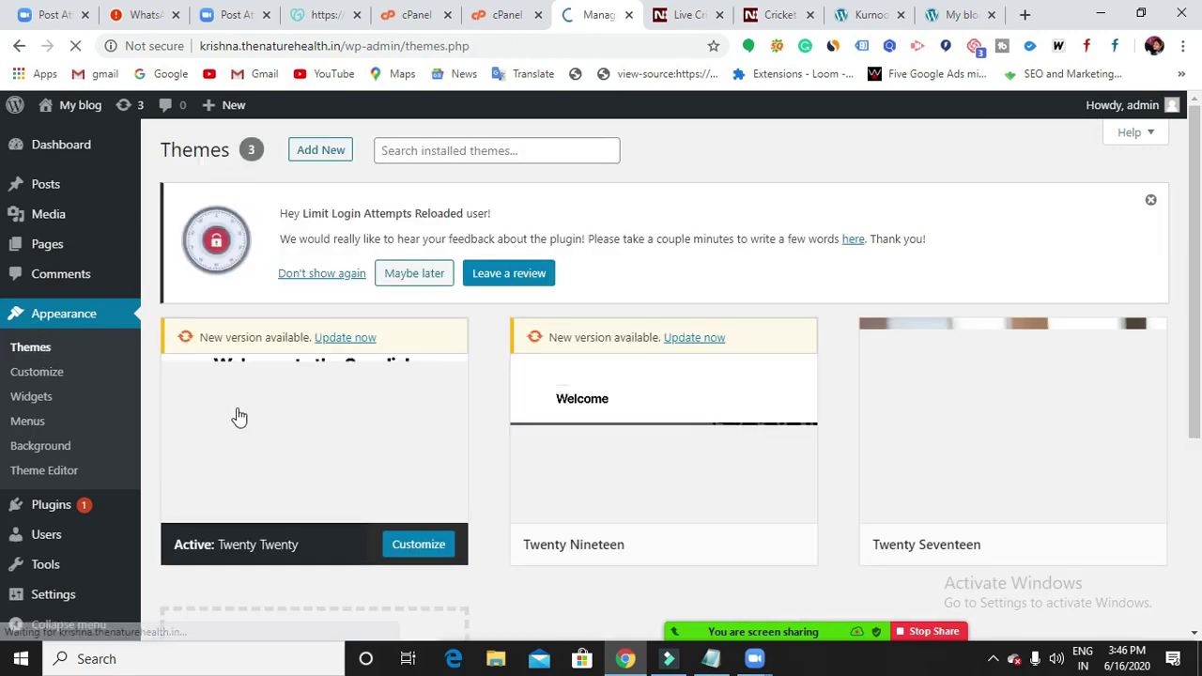
pyautogui.scroll(-1, 364, 497)
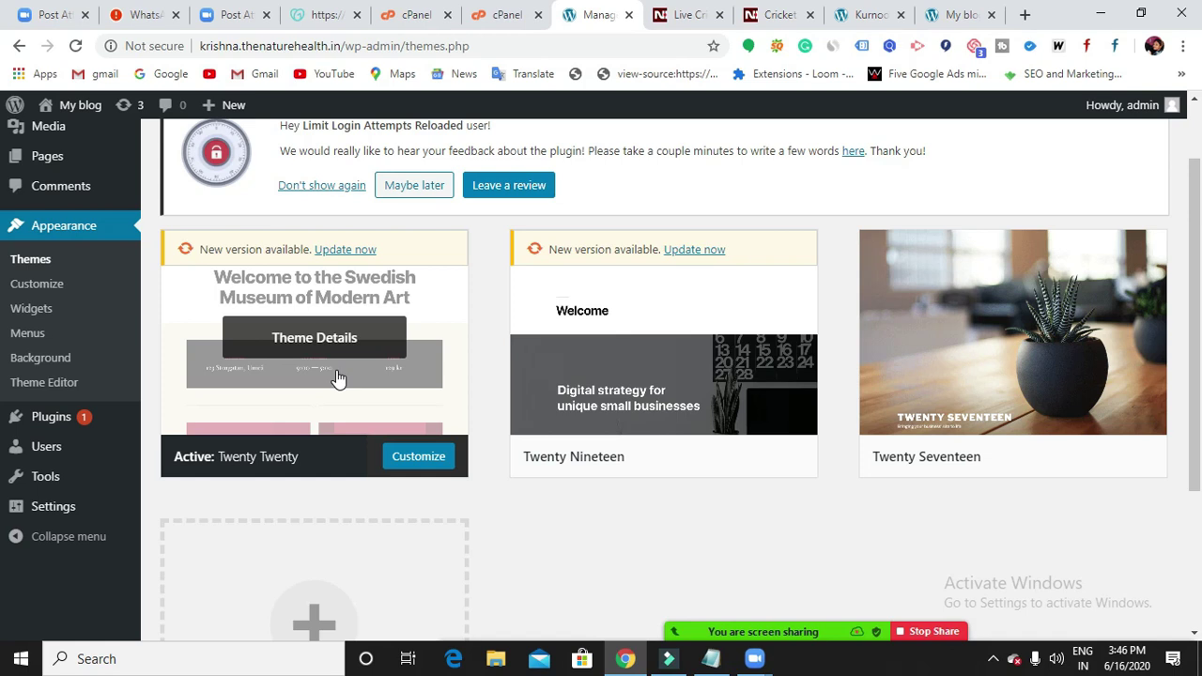
pyautogui.scroll(-2, 673, 479)
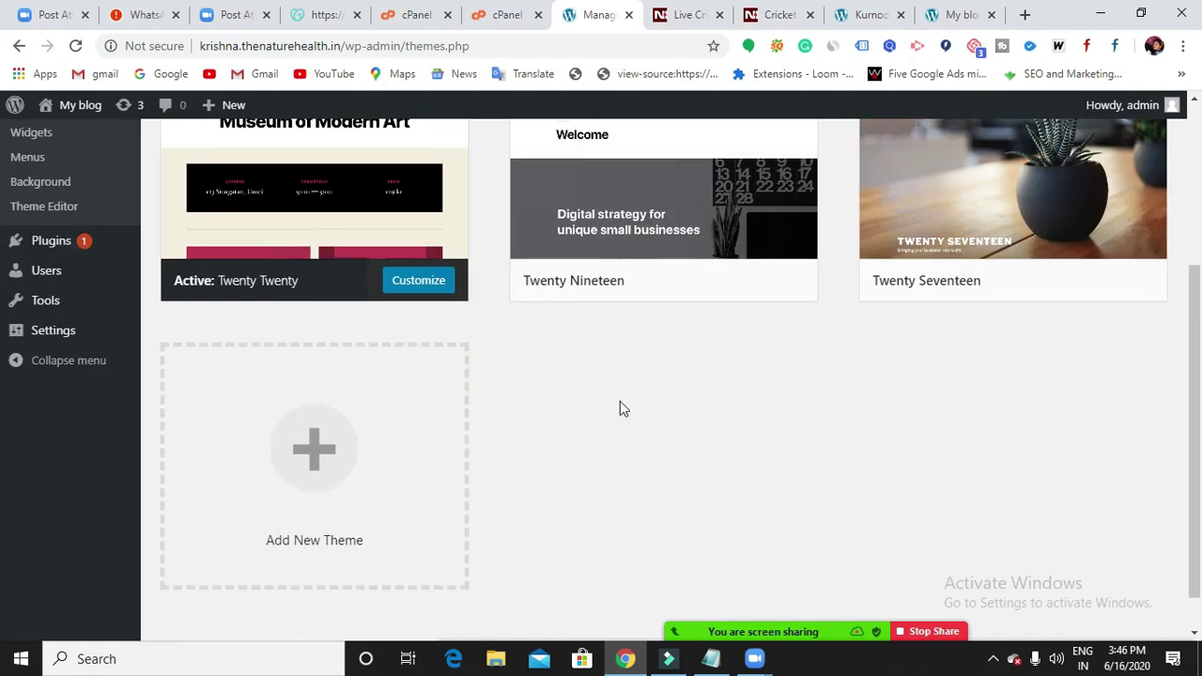
pyautogui.scroll(1, 847, 295)
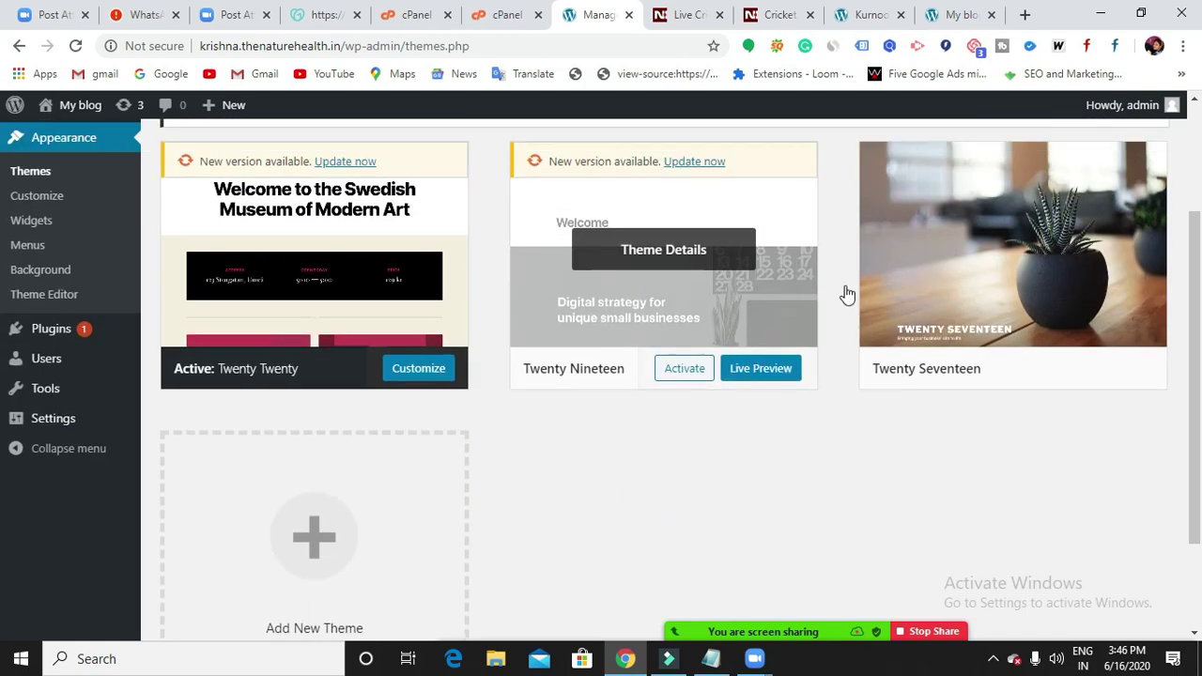
pyautogui.scroll(2, 953, 369)
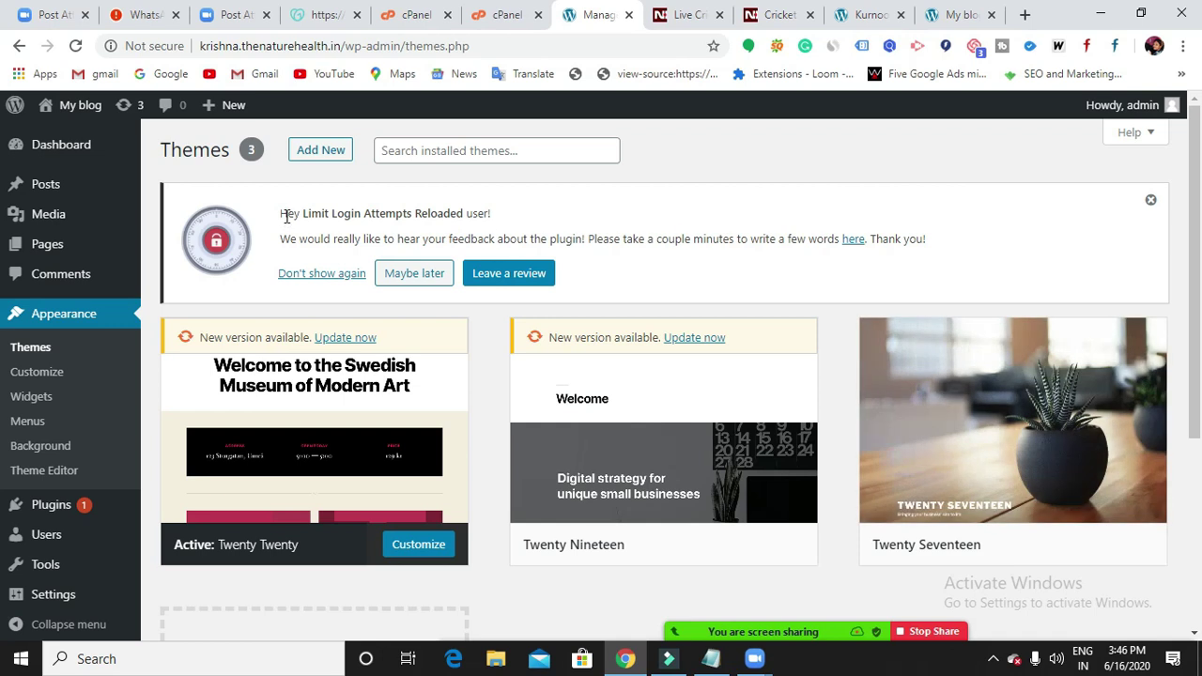
# Open Add New and browse featured themes like Hotel WP Lite, eCommerce Gem and Seos Magazine.
pyautogui.click(319, 152)
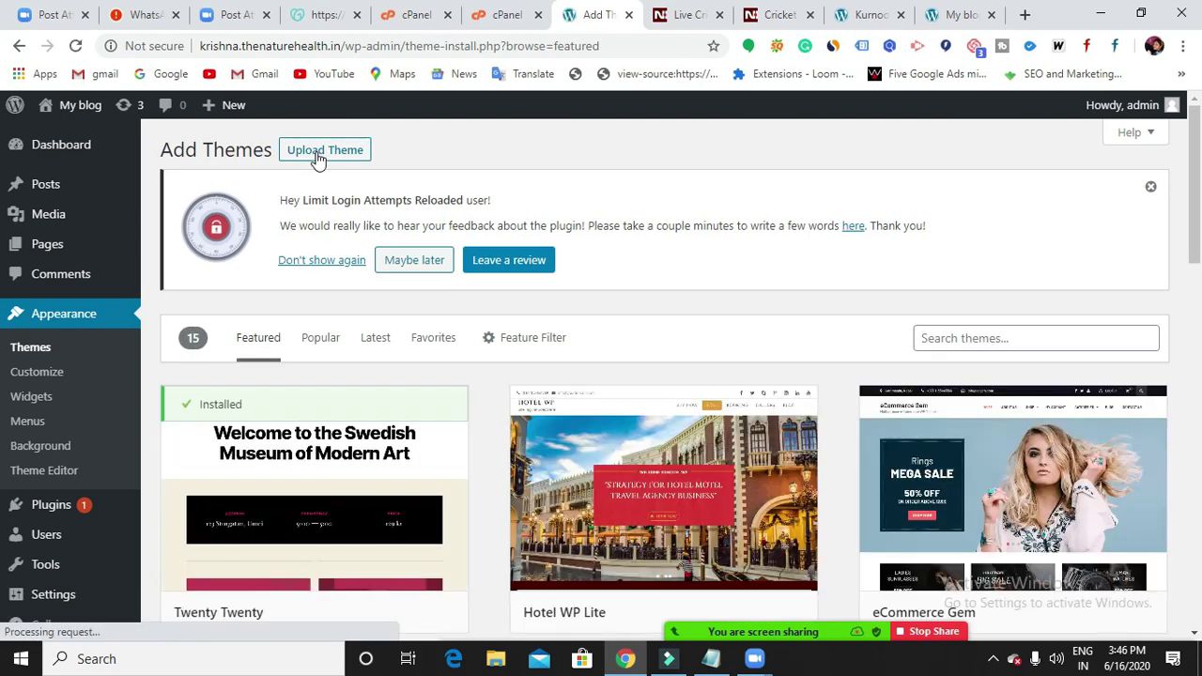
pyautogui.scroll(-2, 517, 357)
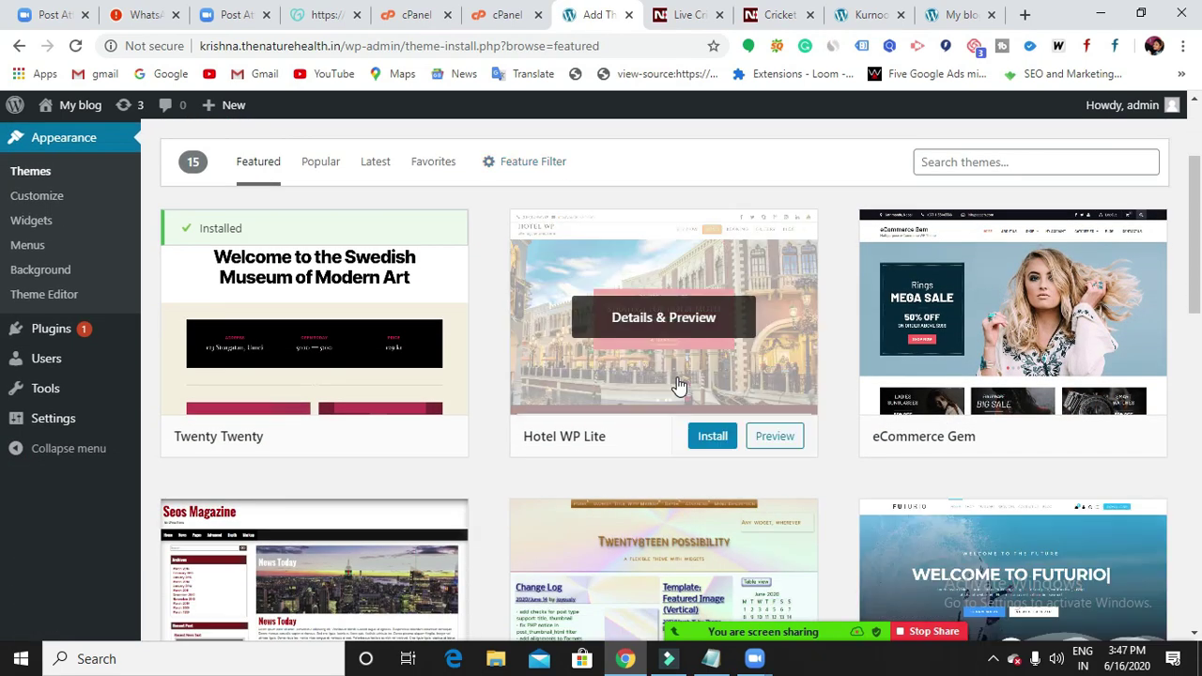
pyautogui.scroll(-2, 679, 385)
pyautogui.scroll(2, 582, 375)
pyautogui.scroll(-3, 979, 410)
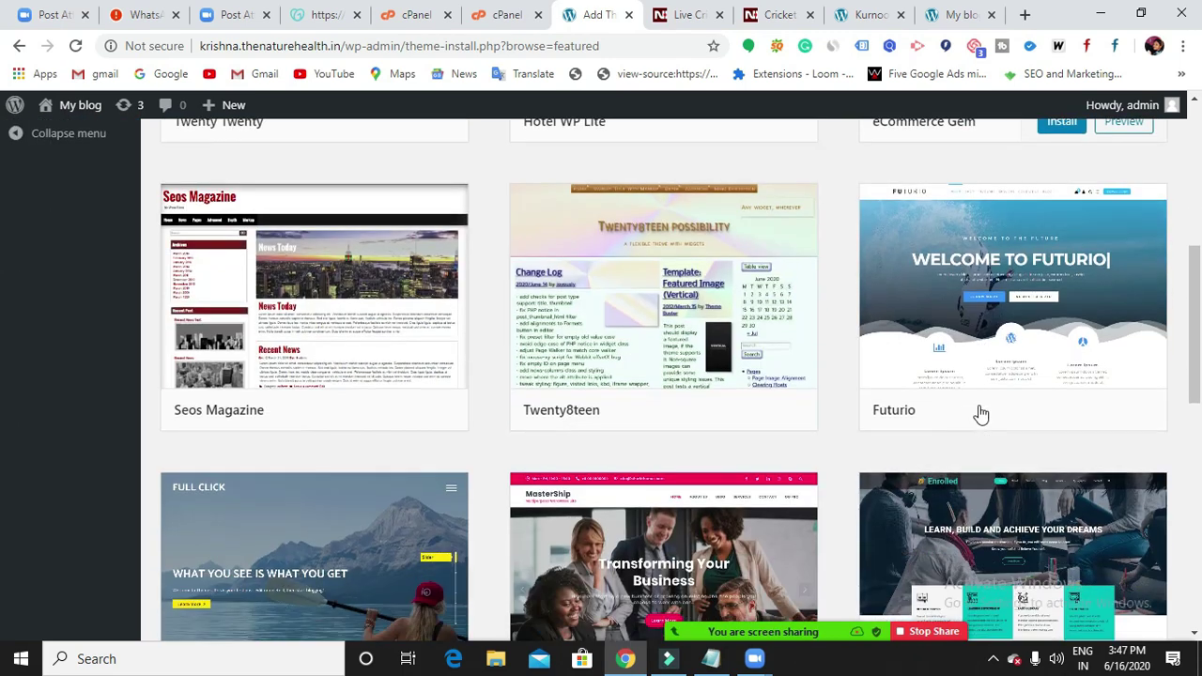
pyautogui.scroll(-2, 600, 375)
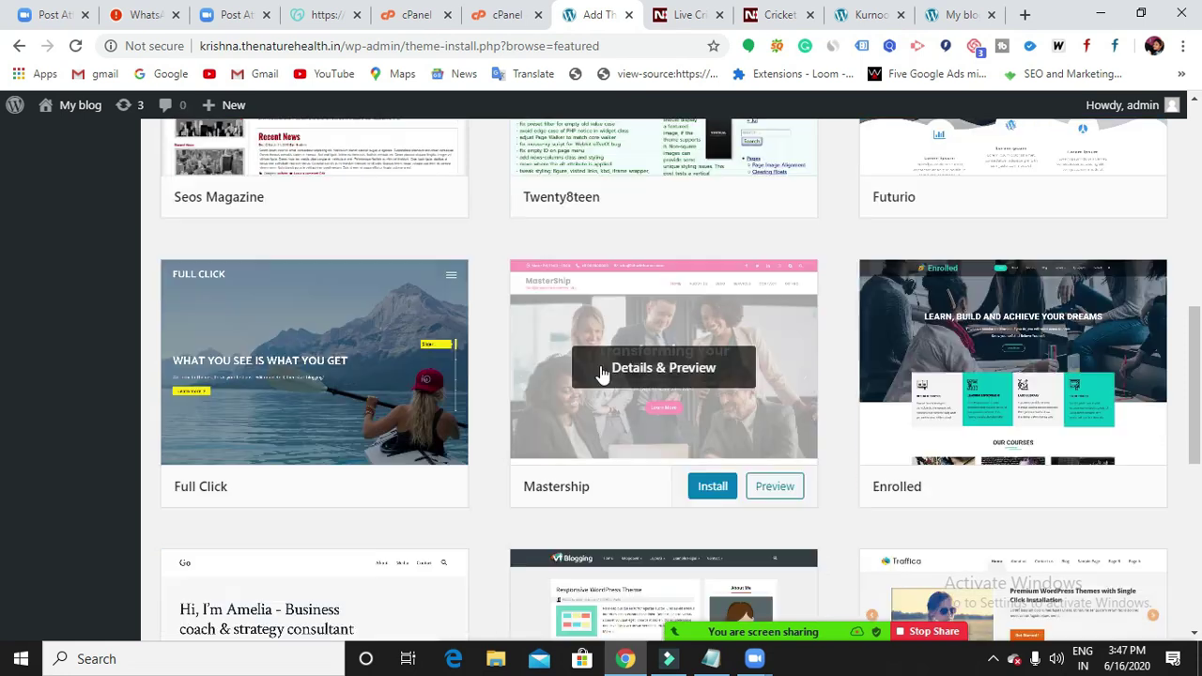
pyautogui.scroll(-2, 601, 373)
pyautogui.scroll(4, 563, 408)
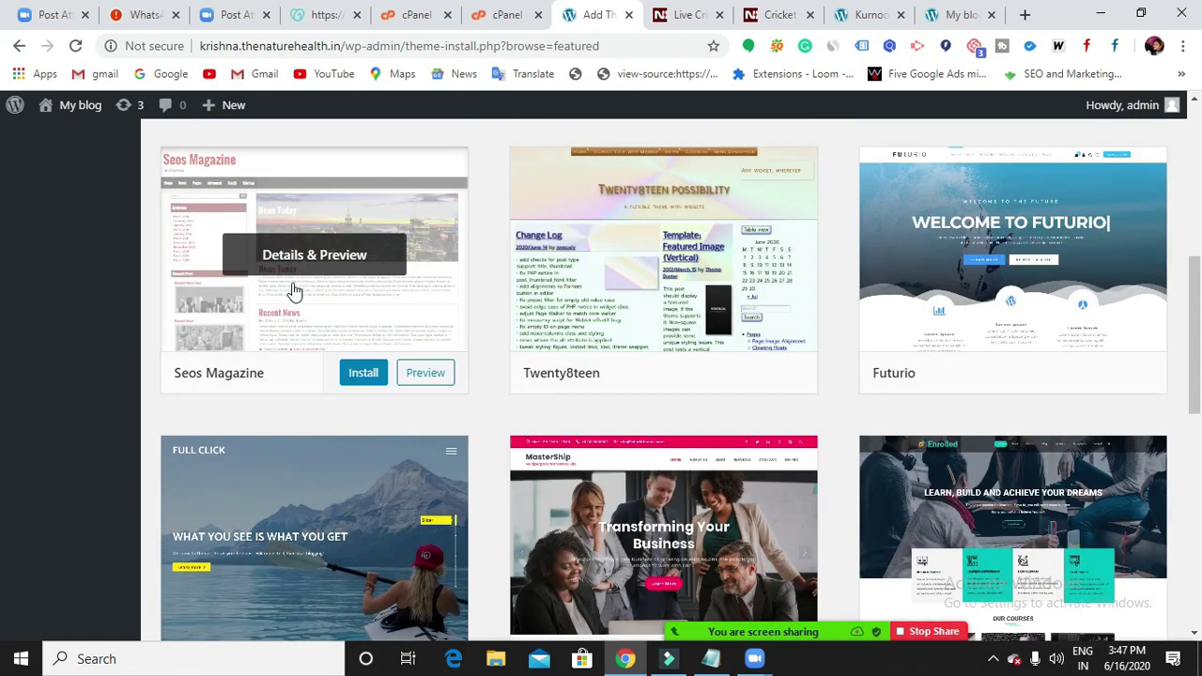
pyautogui.scroll(-2, 852, 324)
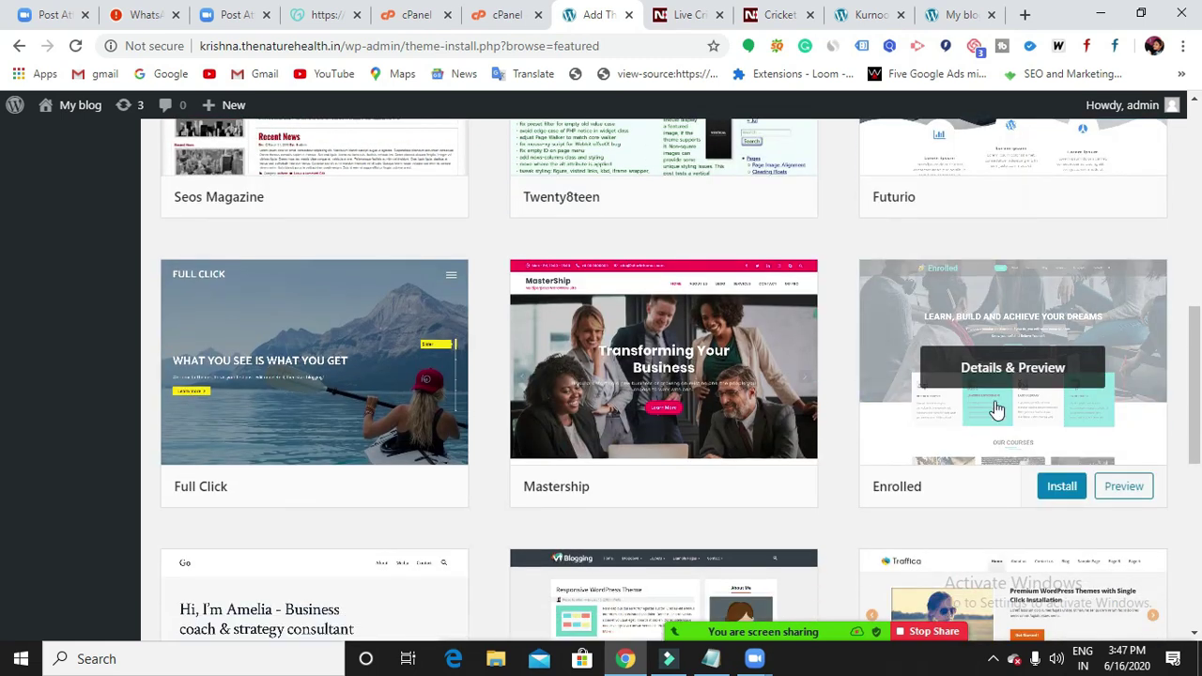
pyautogui.scroll(-5, 997, 410)
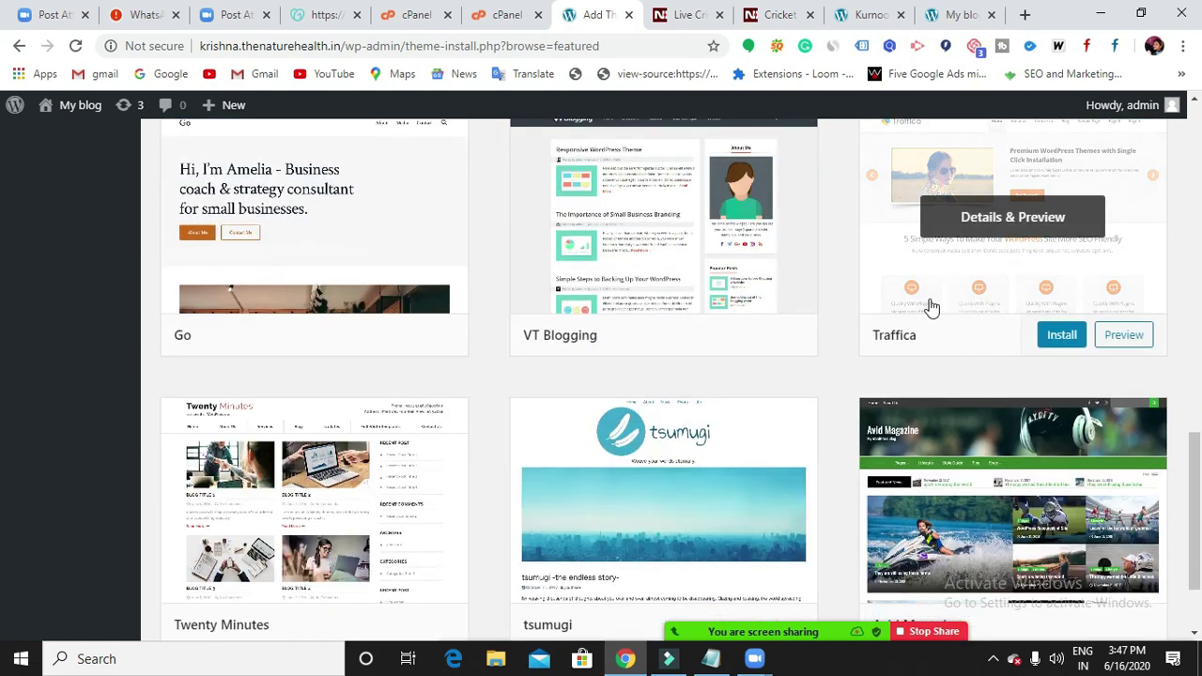
pyautogui.scroll(-2, 716, 343)
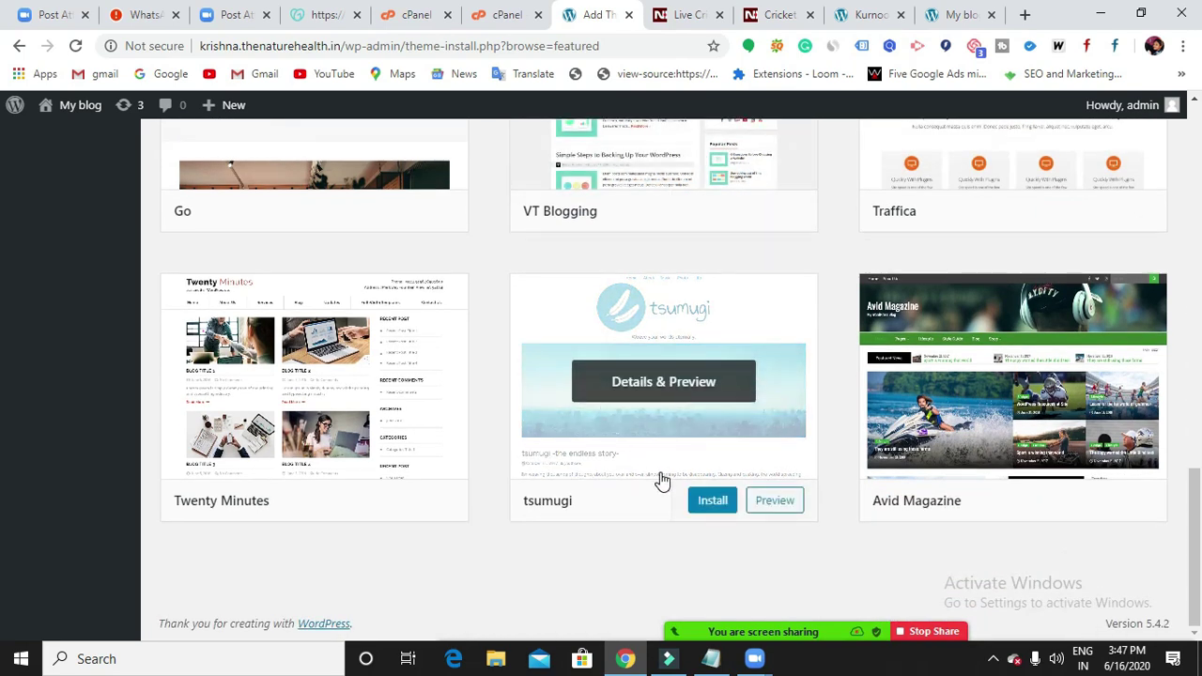
pyautogui.scroll(12, 661, 480)
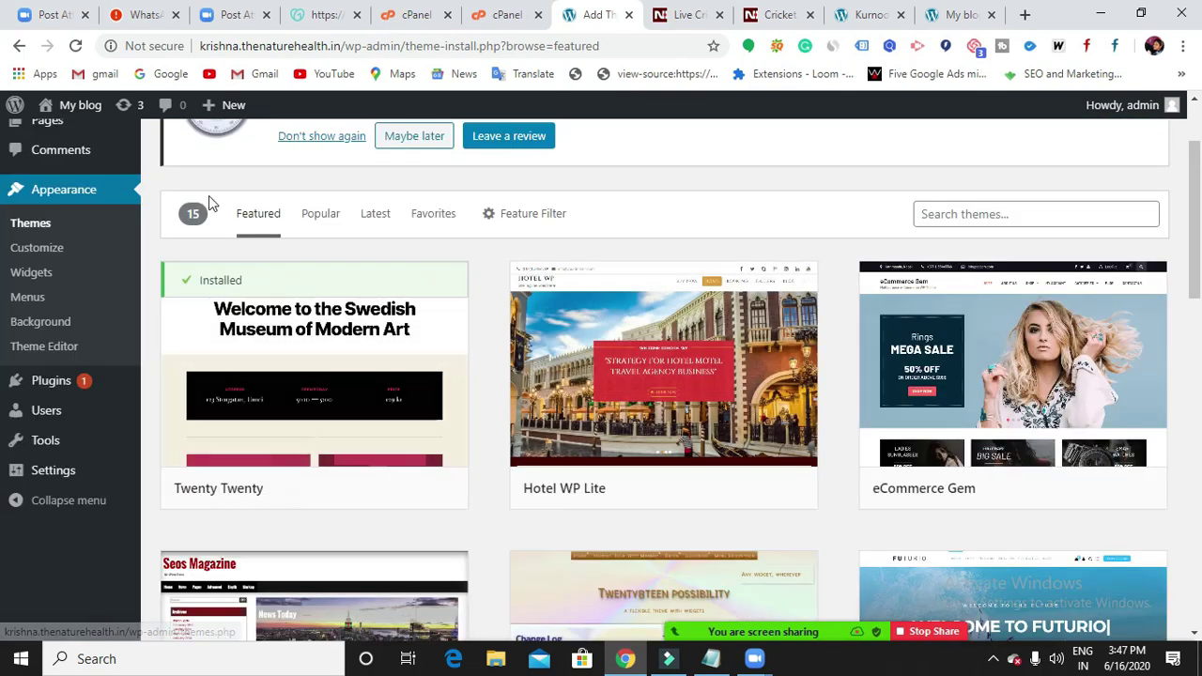
pyautogui.scroll(-8, 648, 357)
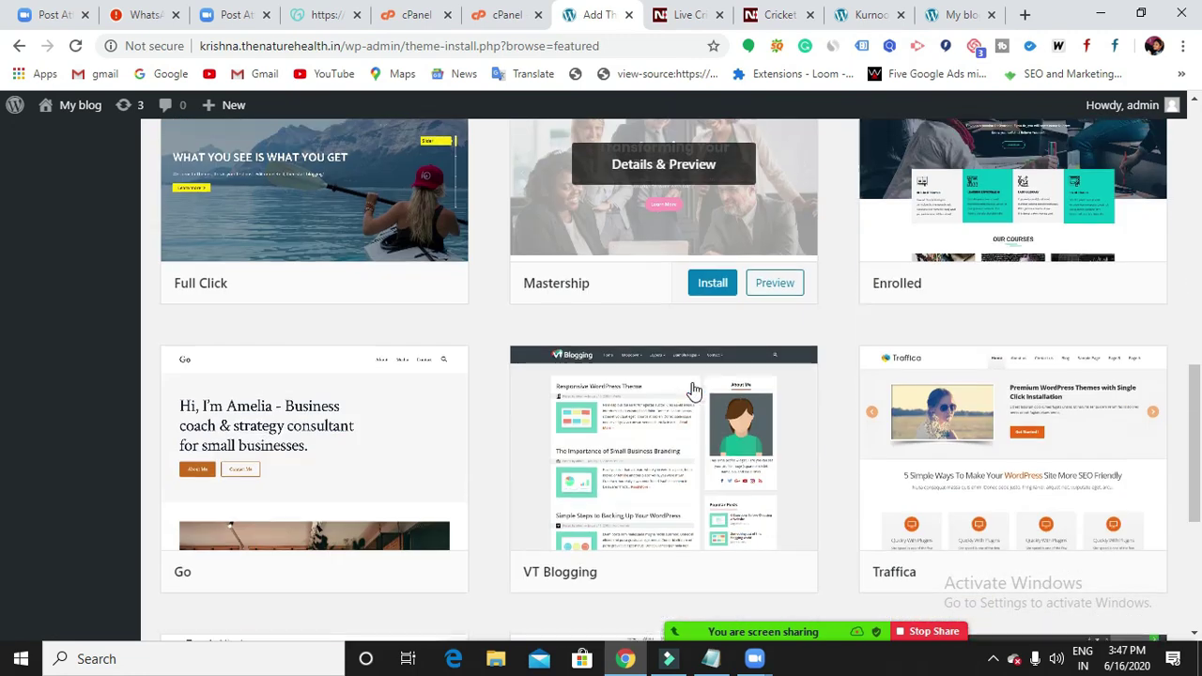
pyautogui.scroll(9, 469, 477)
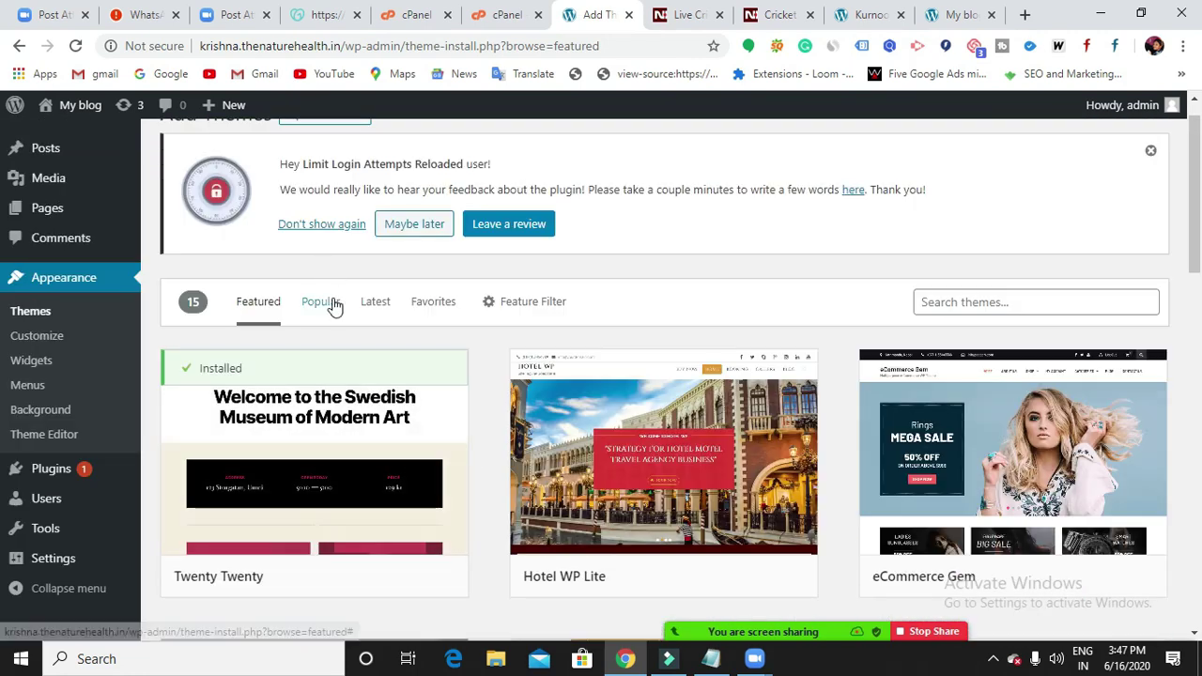
pyautogui.click(332, 304)
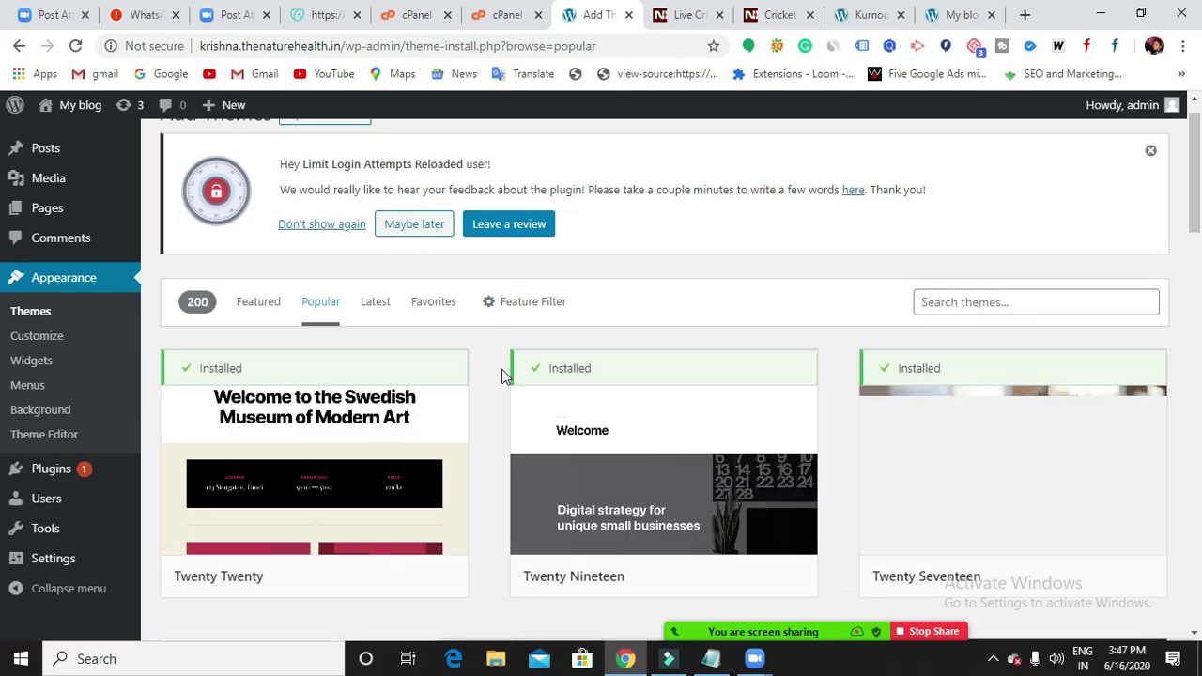
pyautogui.scroll(-3, 855, 432)
pyautogui.scroll(-6, 855, 428)
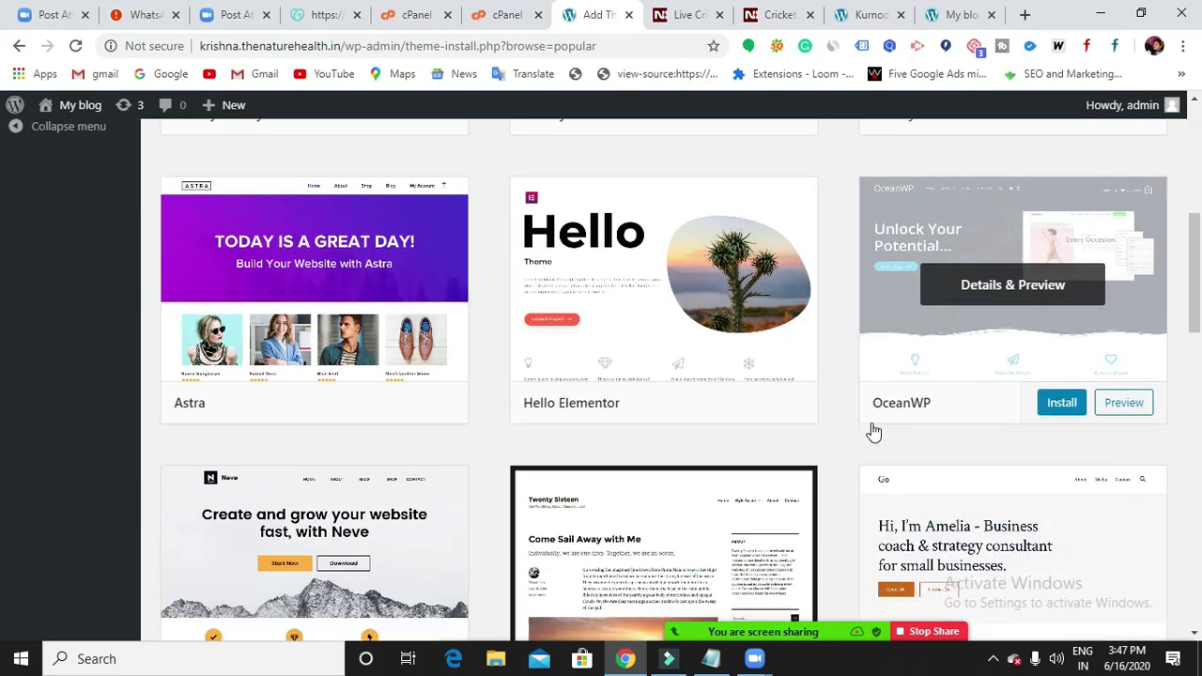
pyautogui.scroll(-3, 527, 528)
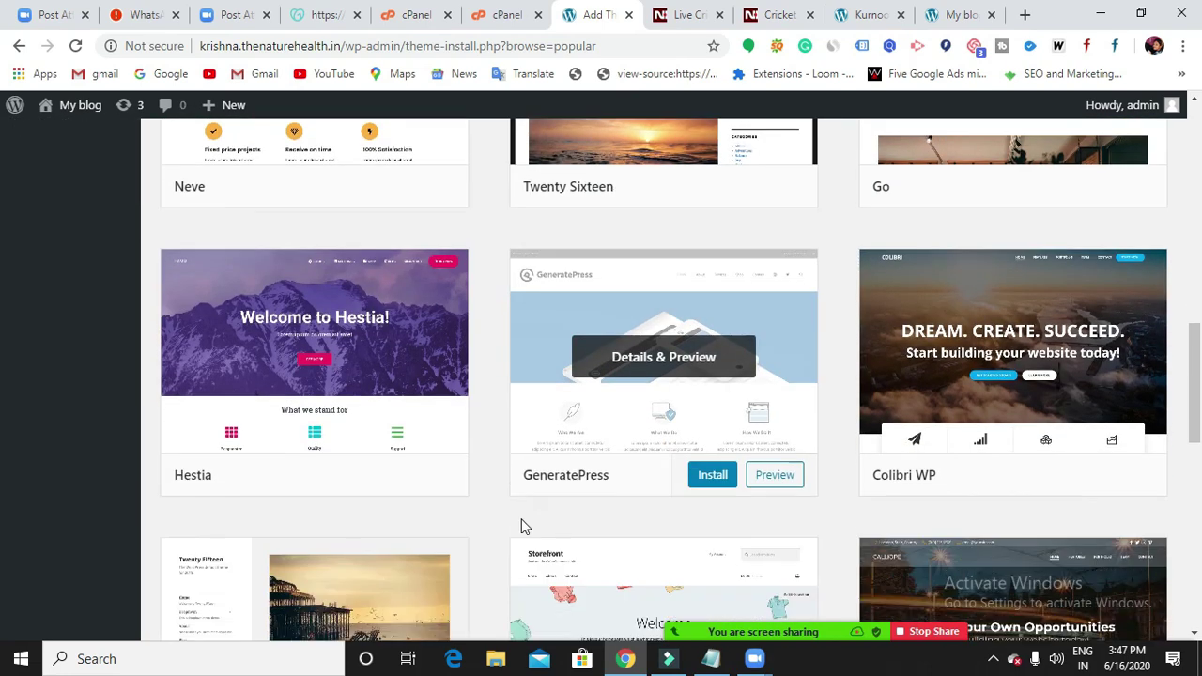
pyautogui.scroll(-5, 622, 489)
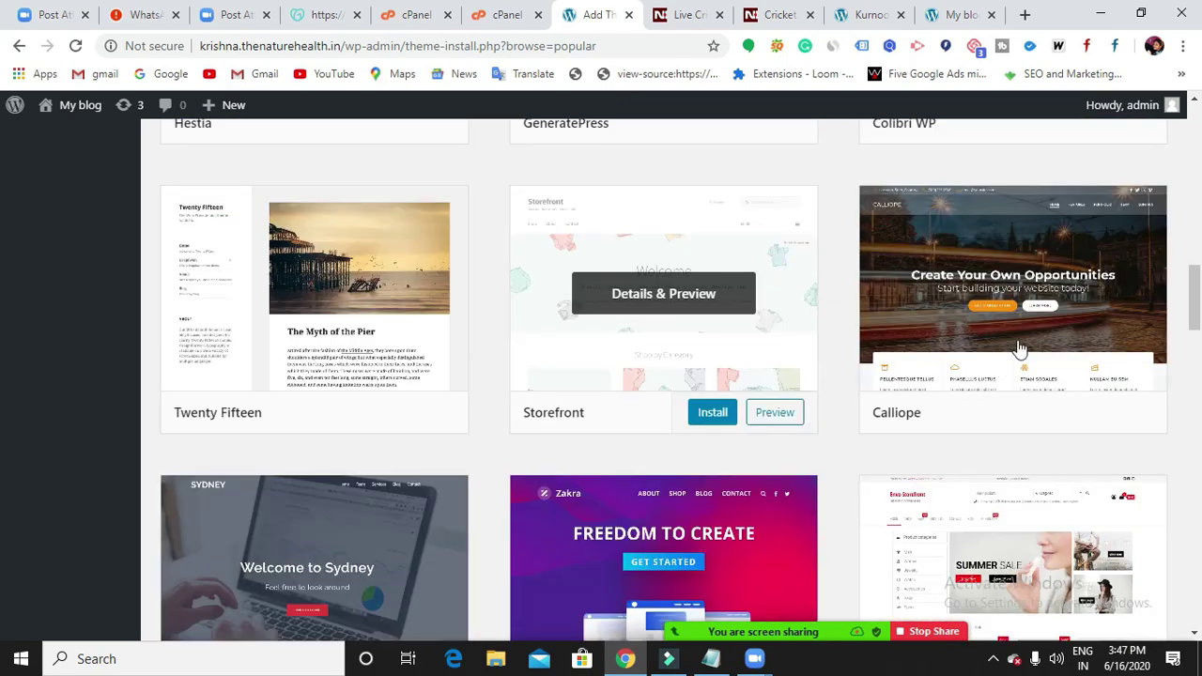
pyautogui.scroll(-7, 976, 376)
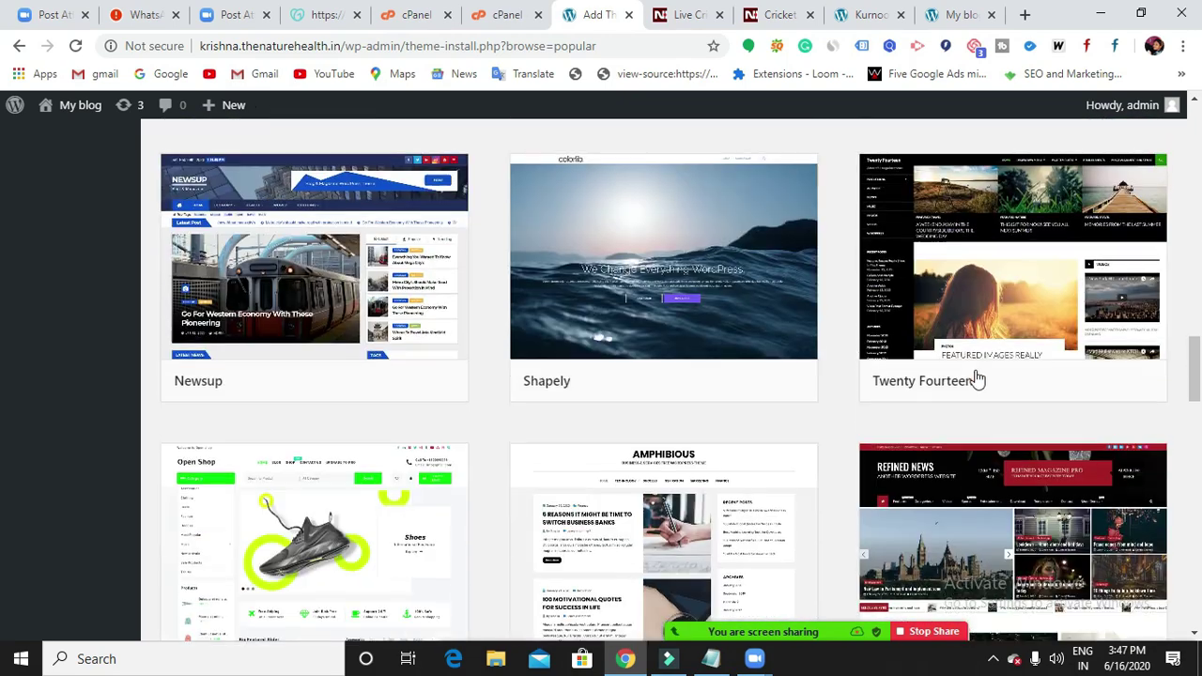
pyautogui.scroll(-11, 973, 380)
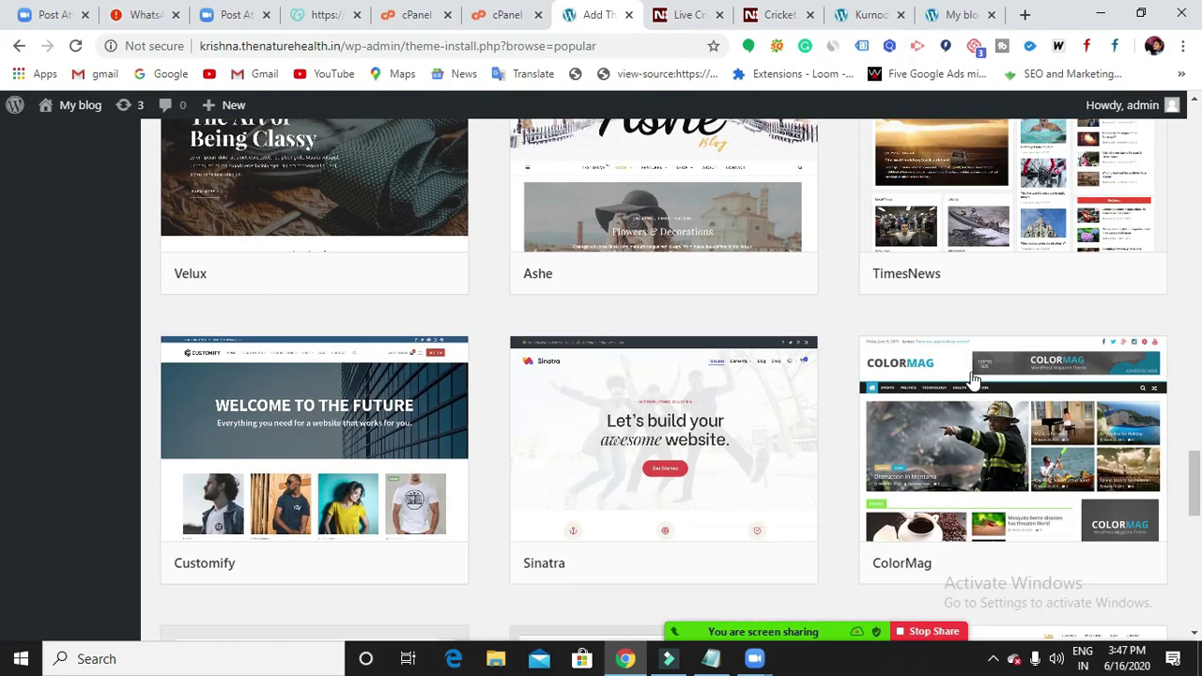
pyautogui.scroll(-3, 973, 380)
pyautogui.scroll(20, 976, 385)
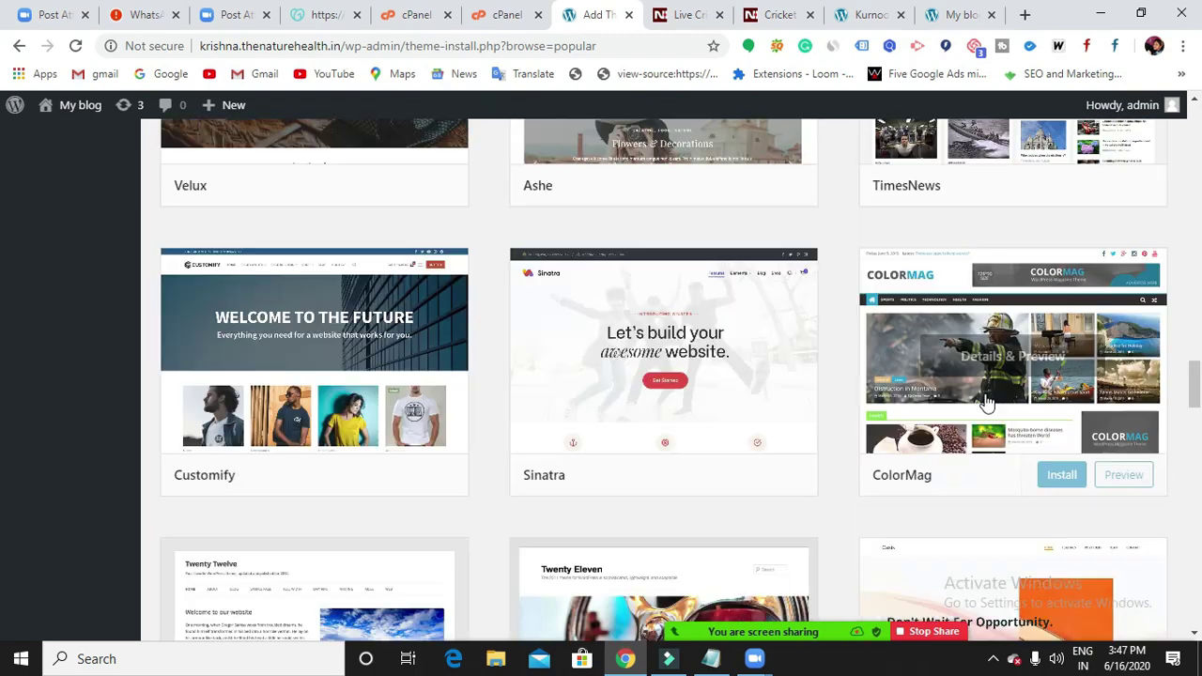
pyautogui.scroll(16, 986, 402)
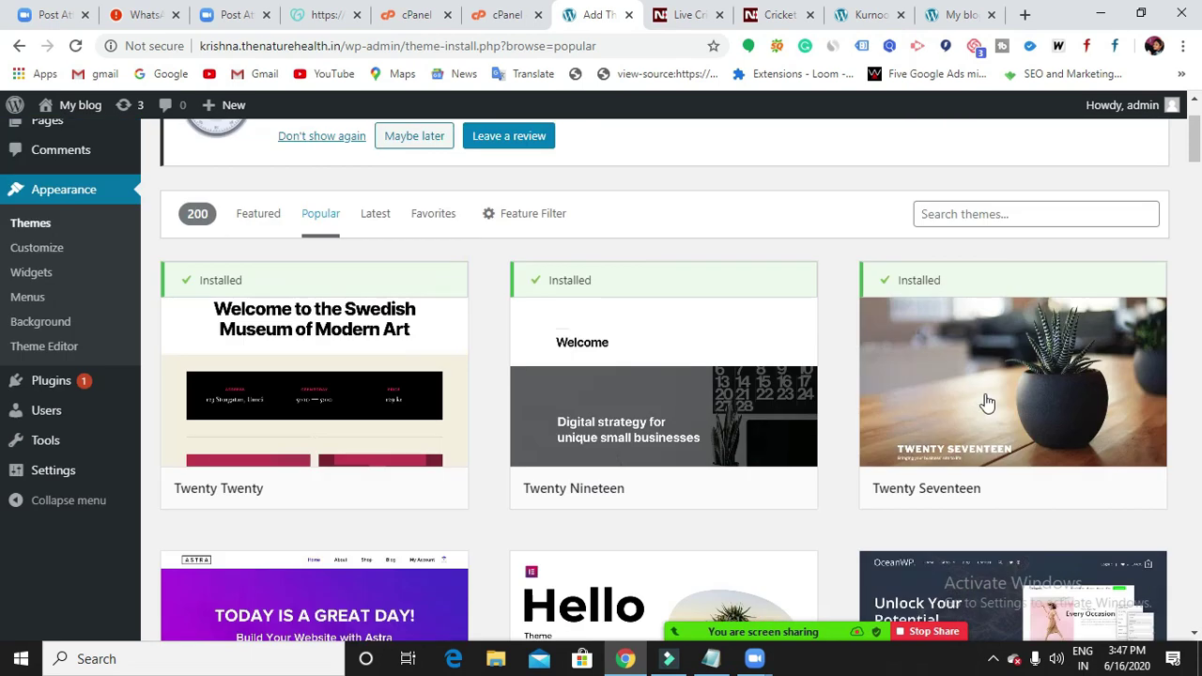
pyautogui.scroll(2, 986, 402)
# Search the theme directory for 'education', correcting typos along the way.
pyautogui.click(988, 337)
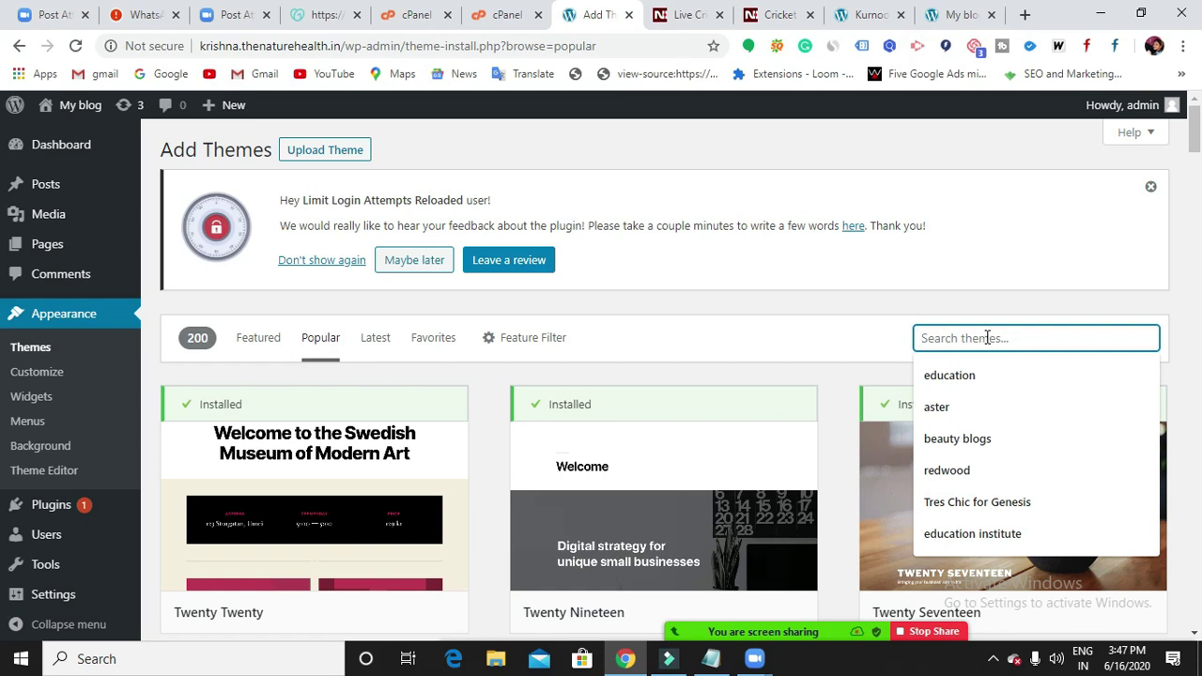
pyautogui.write('es')
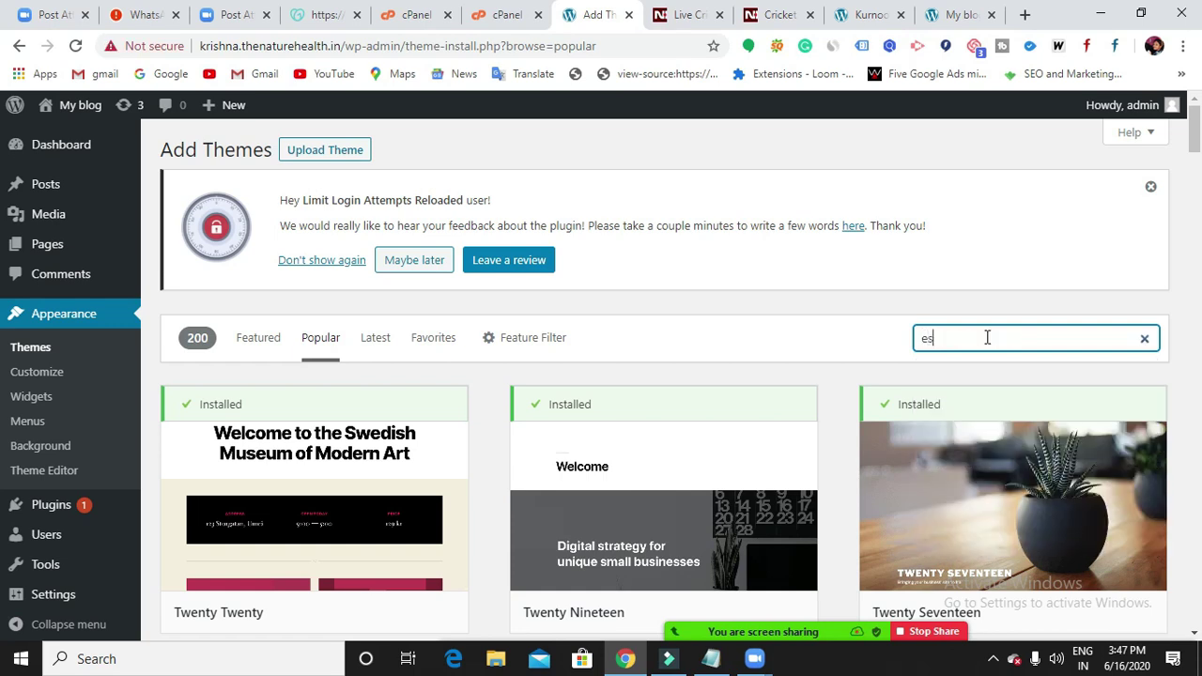
pyautogui.write('uc')
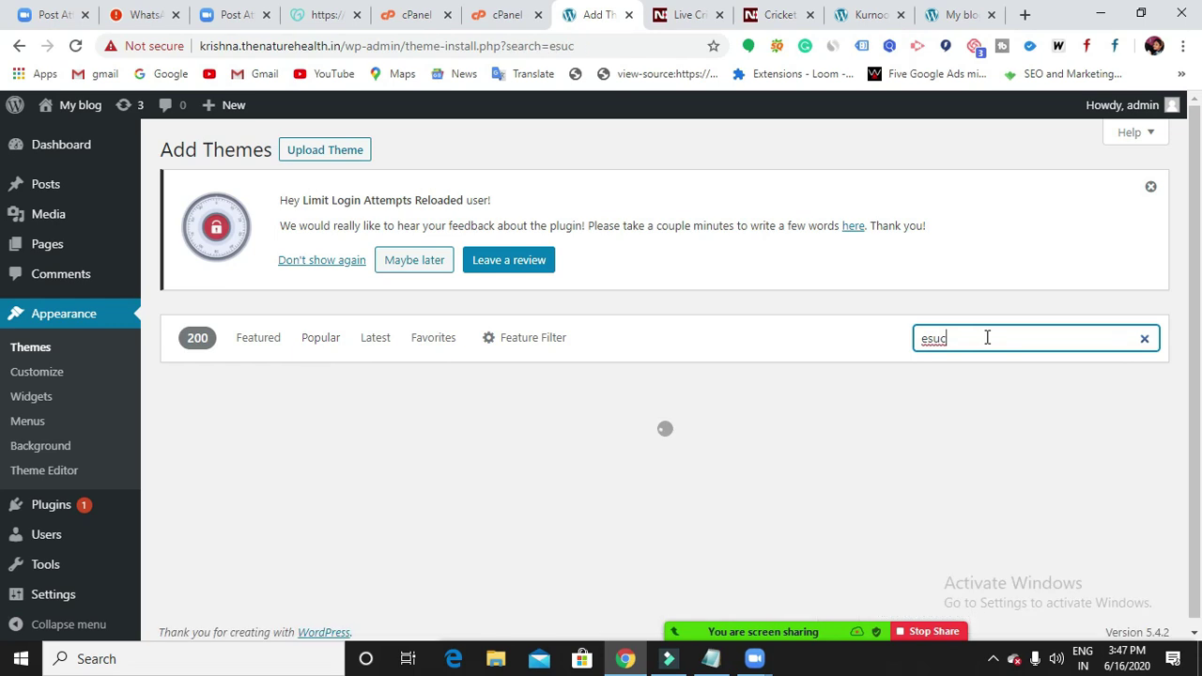
pyautogui.press('BackSpace')
pyautogui.press('BackSpace')
pyautogui.press('BackSpace')
pyautogui.write('ducta')
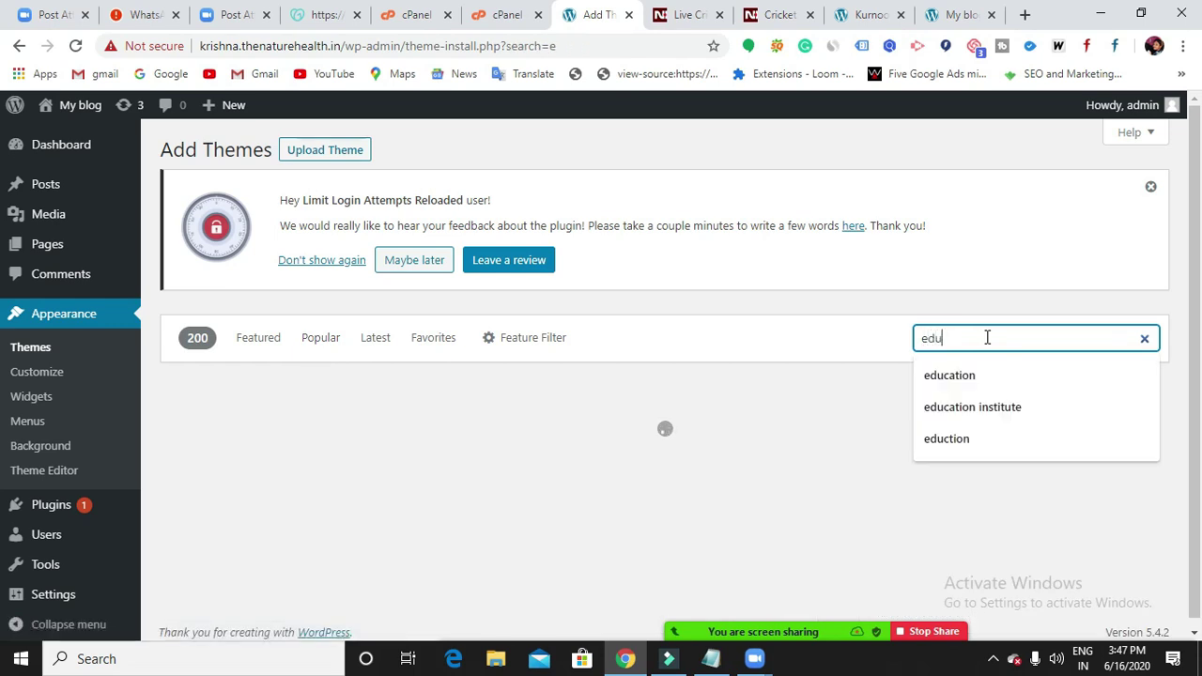
pyautogui.press('BackSpace')
pyautogui.press('BackSpace')
pyautogui.write('at')
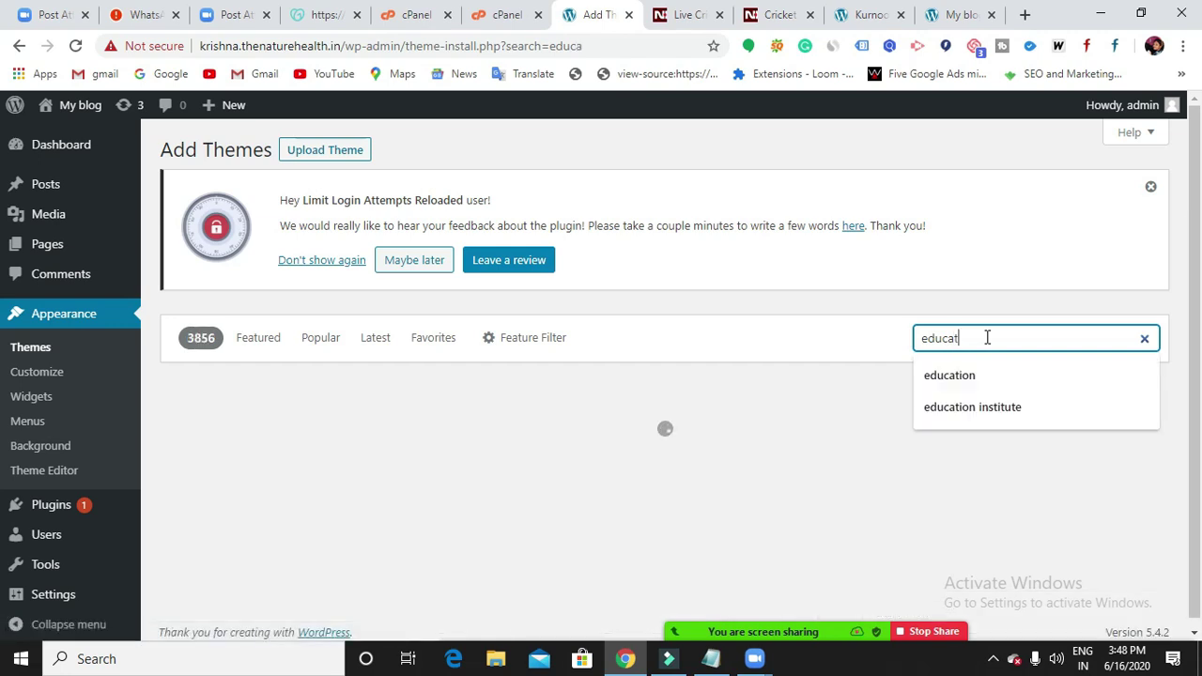
pyautogui.write('ion')
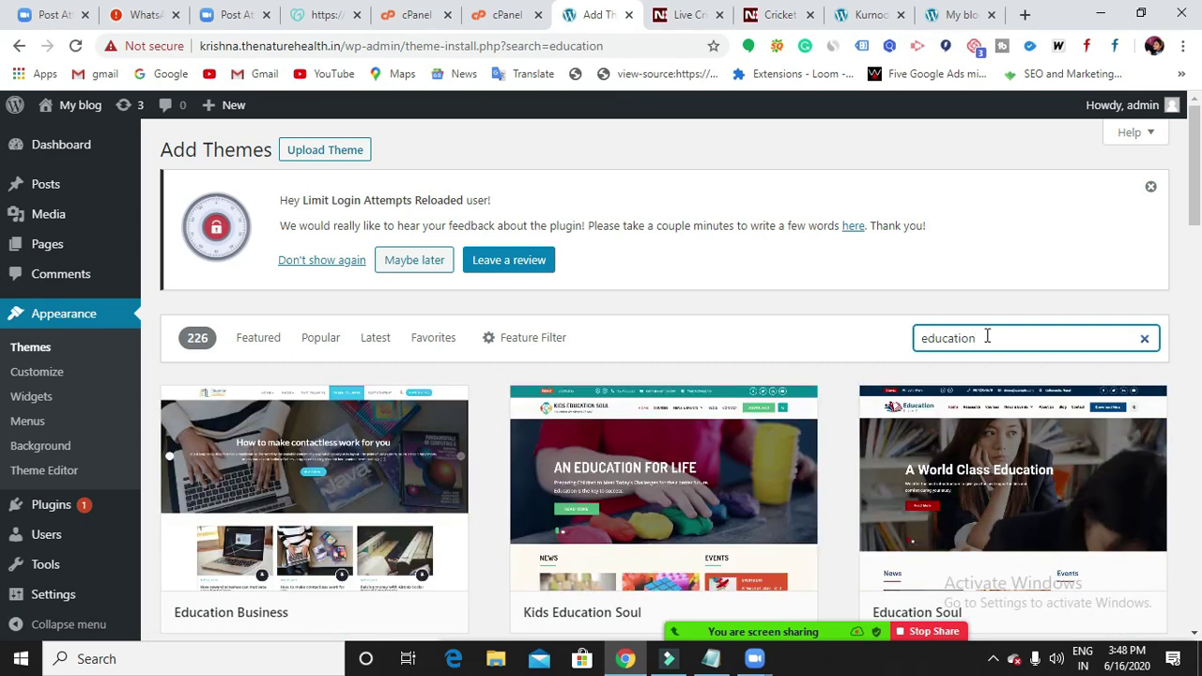
# Scroll the 'education' results past Education Zone and Eduline to reach Education Hub.
pyautogui.scroll(-5, 966, 413)
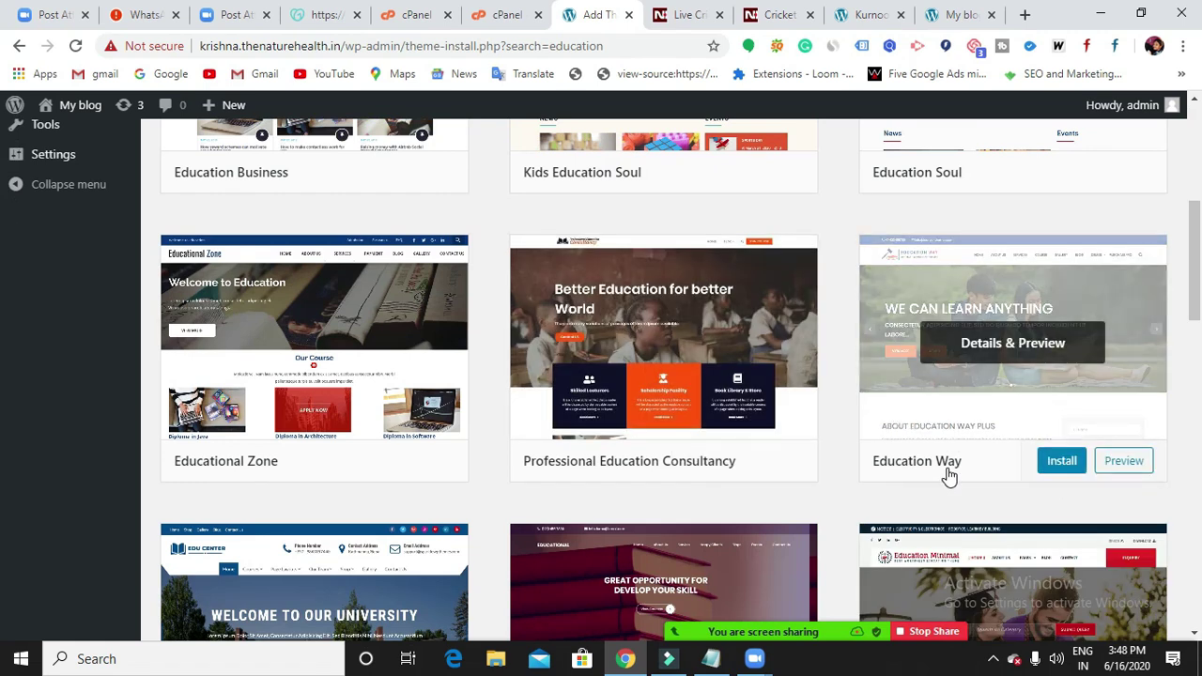
pyautogui.scroll(5, 947, 475)
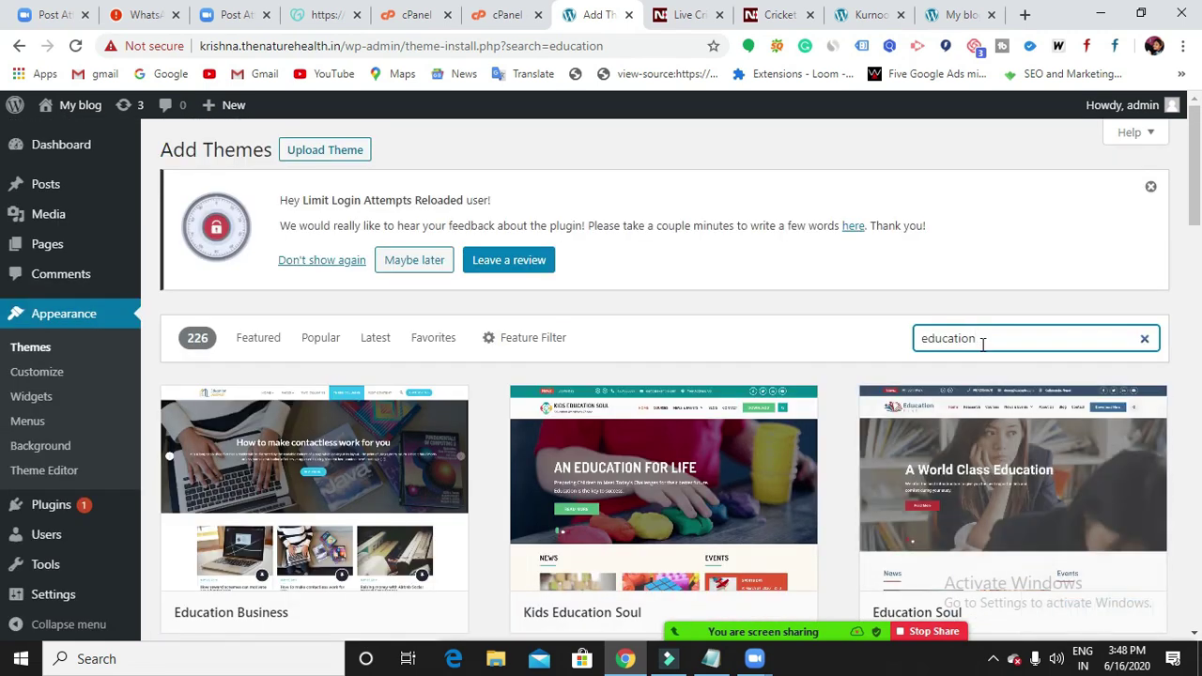
pyautogui.scroll(-2, 981, 360)
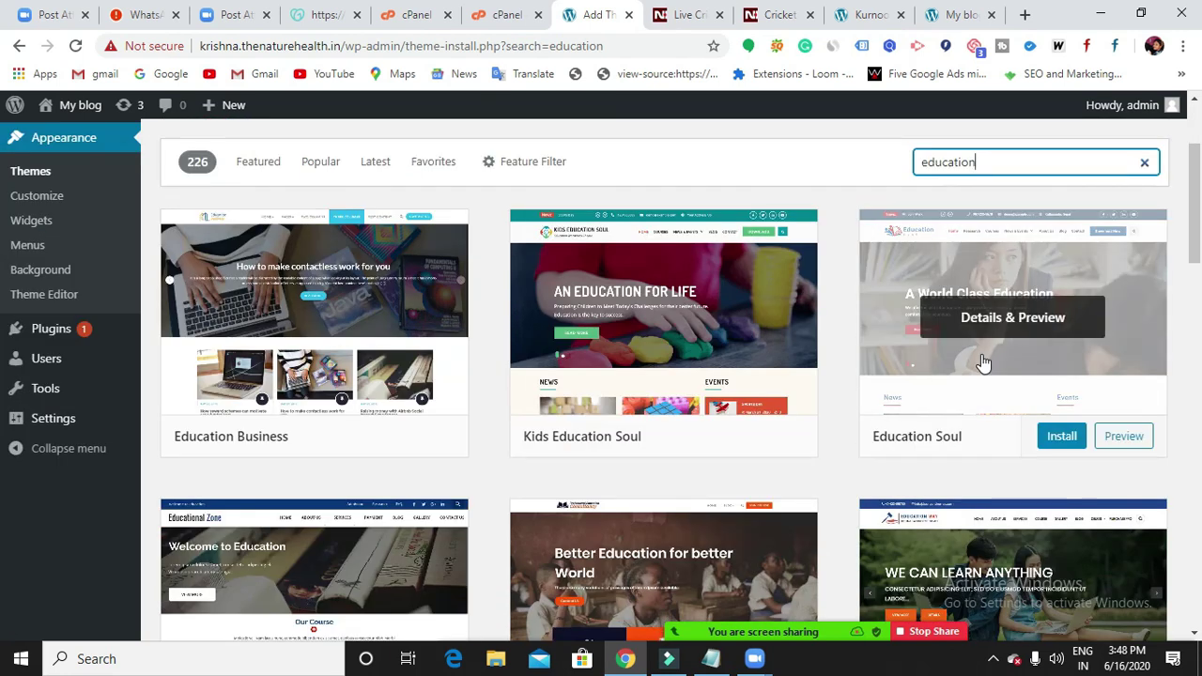
pyautogui.scroll(1, 983, 364)
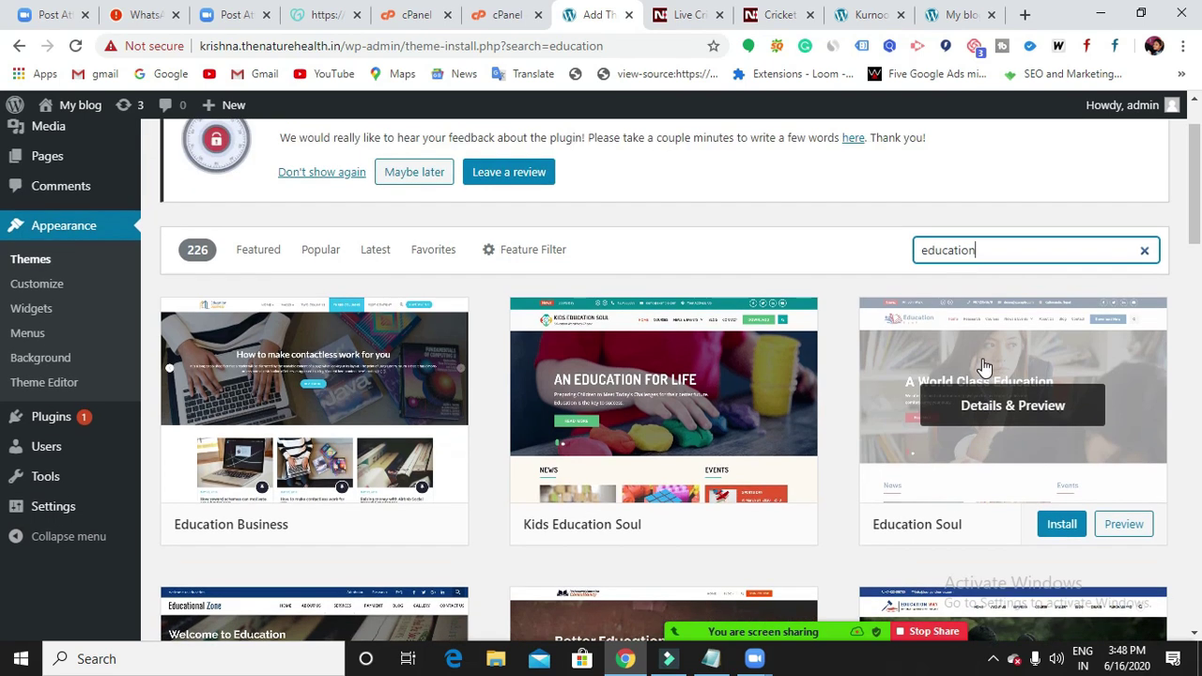
pyautogui.scroll(1, 983, 364)
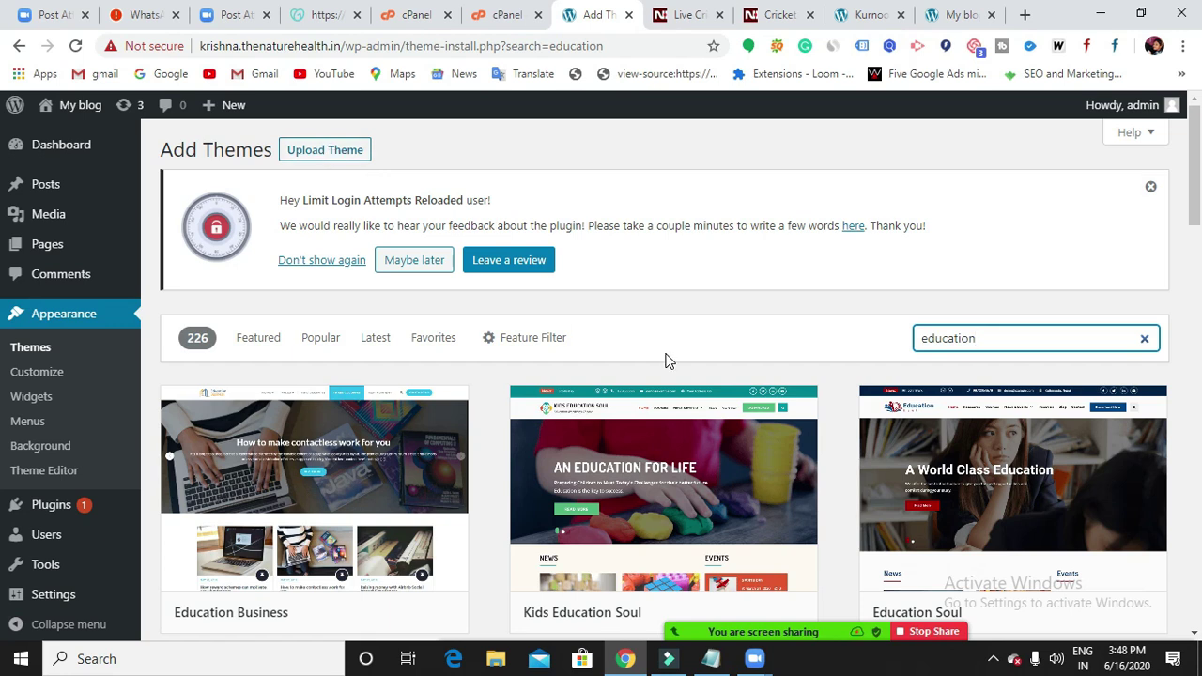
pyautogui.scroll(-2, 665, 359)
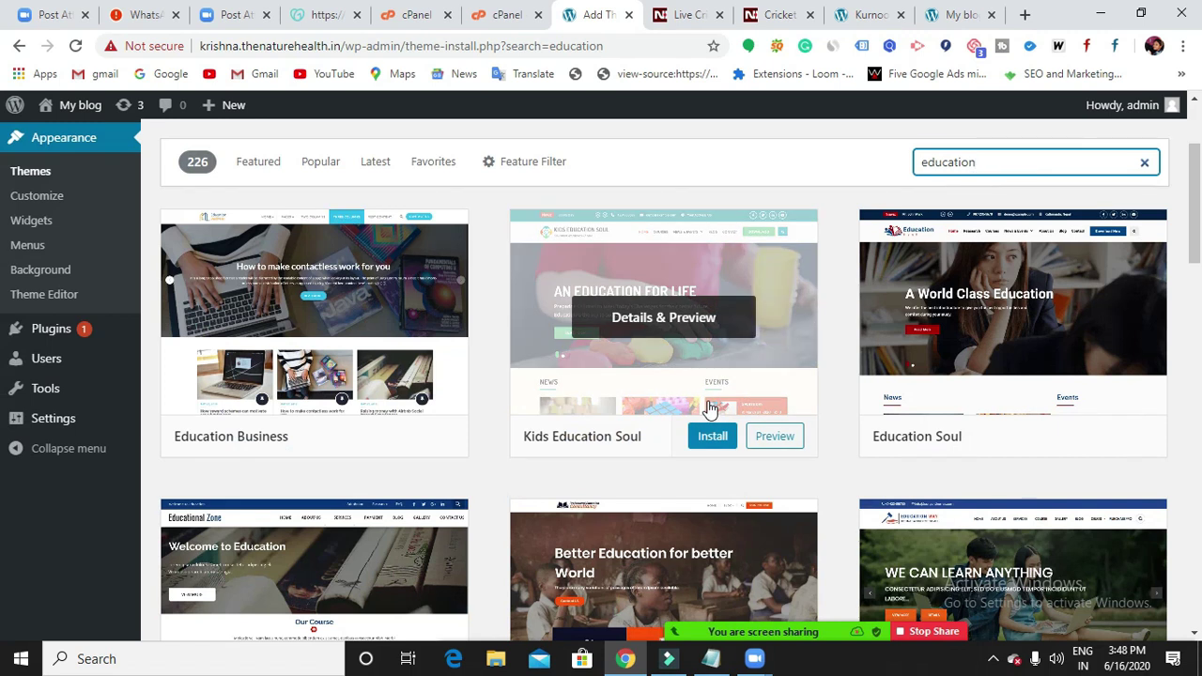
pyautogui.scroll(-3, 711, 408)
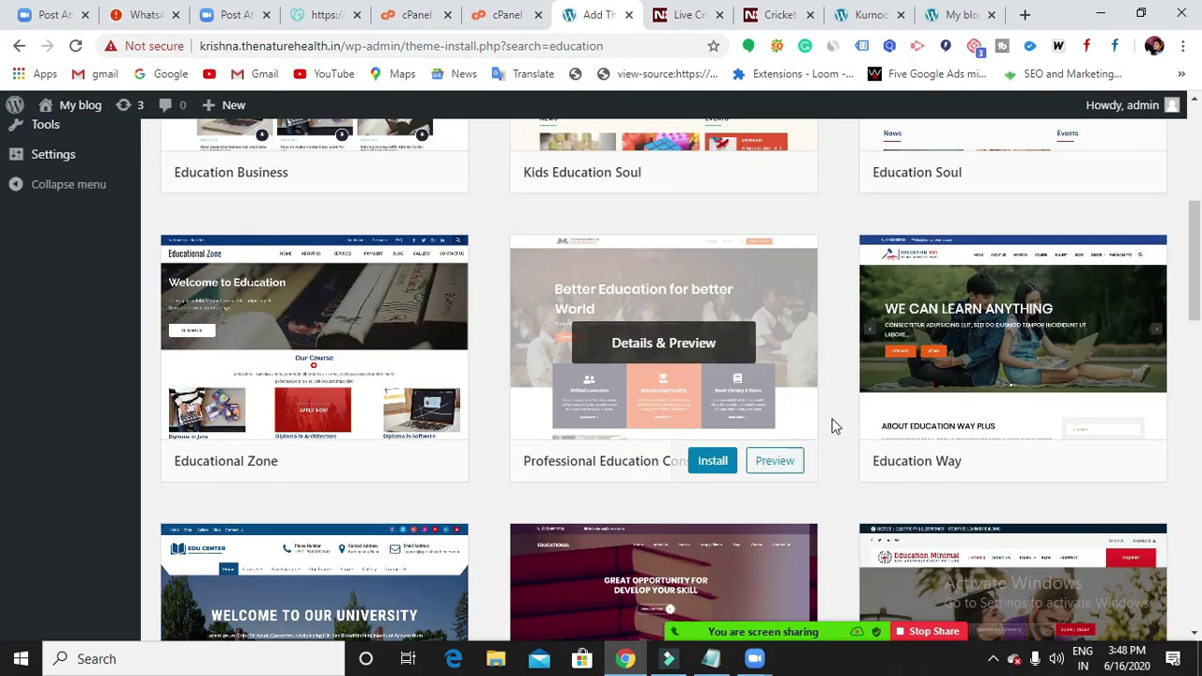
pyautogui.scroll(3, 851, 433)
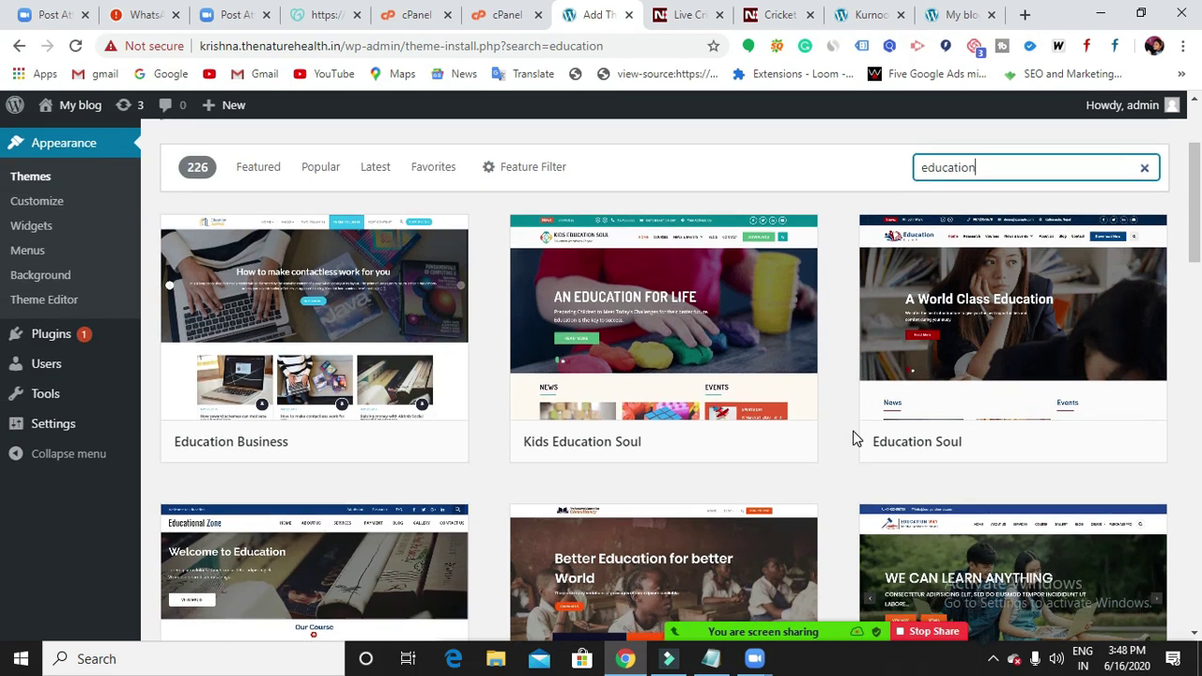
pyautogui.scroll(1, 854, 436)
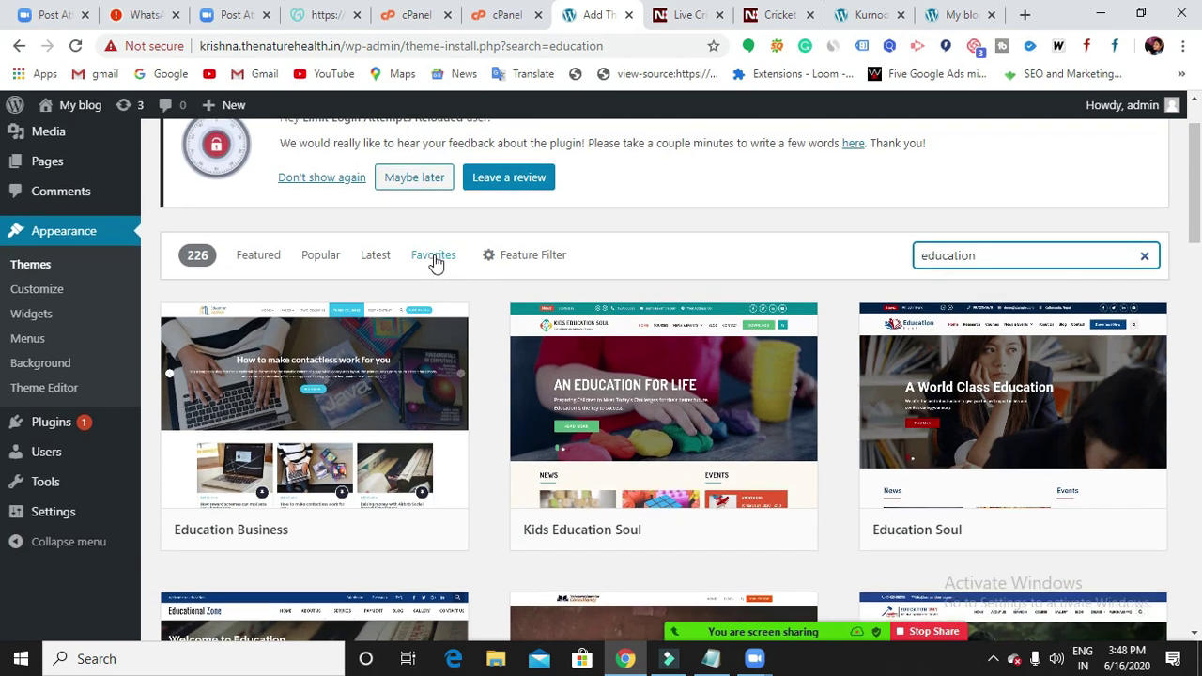
pyautogui.scroll(1, 338, 158)
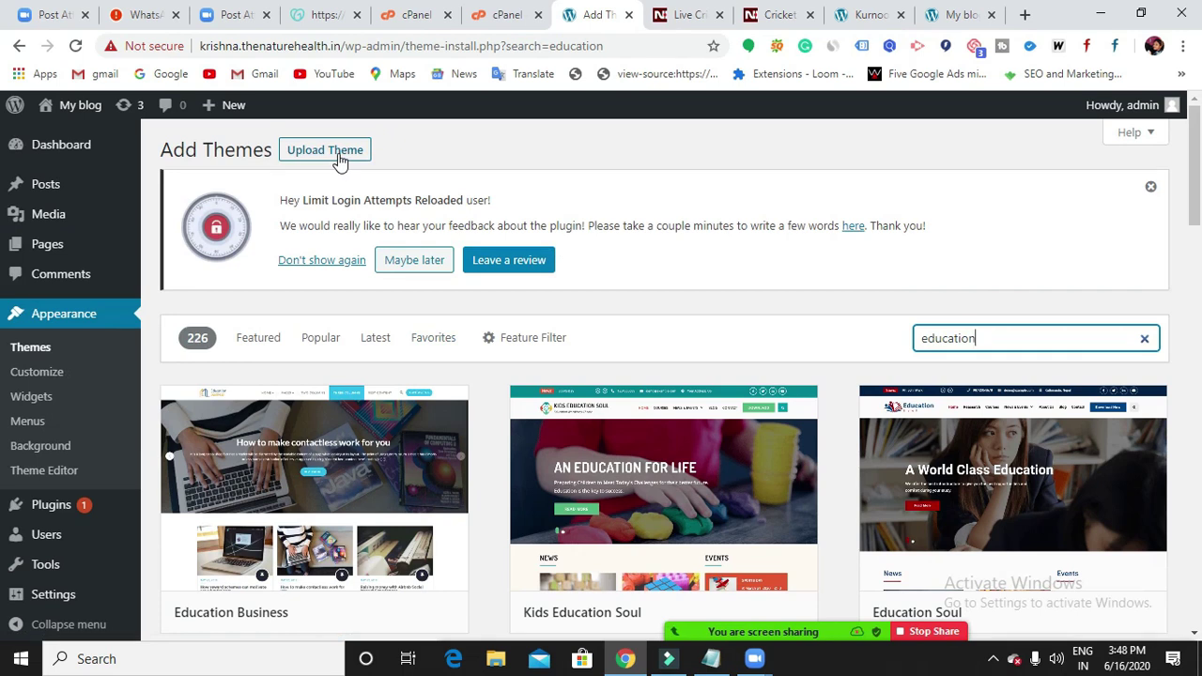
pyautogui.scroll(-3, 722, 332)
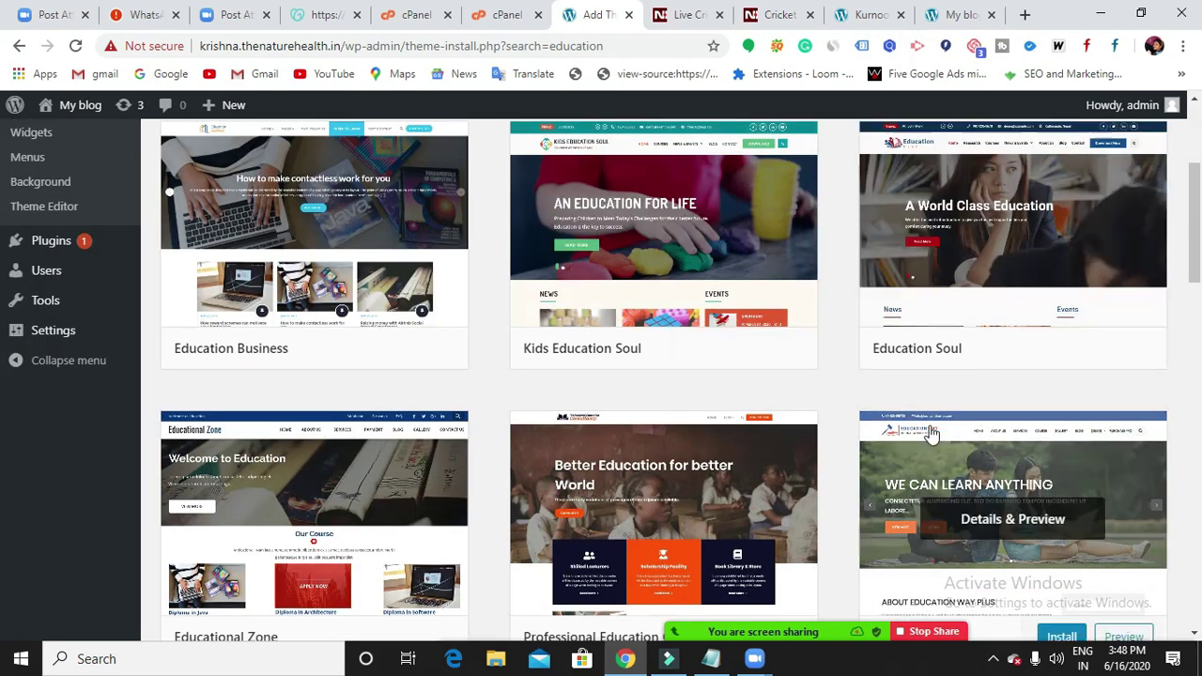
pyautogui.scroll(-9, 932, 447)
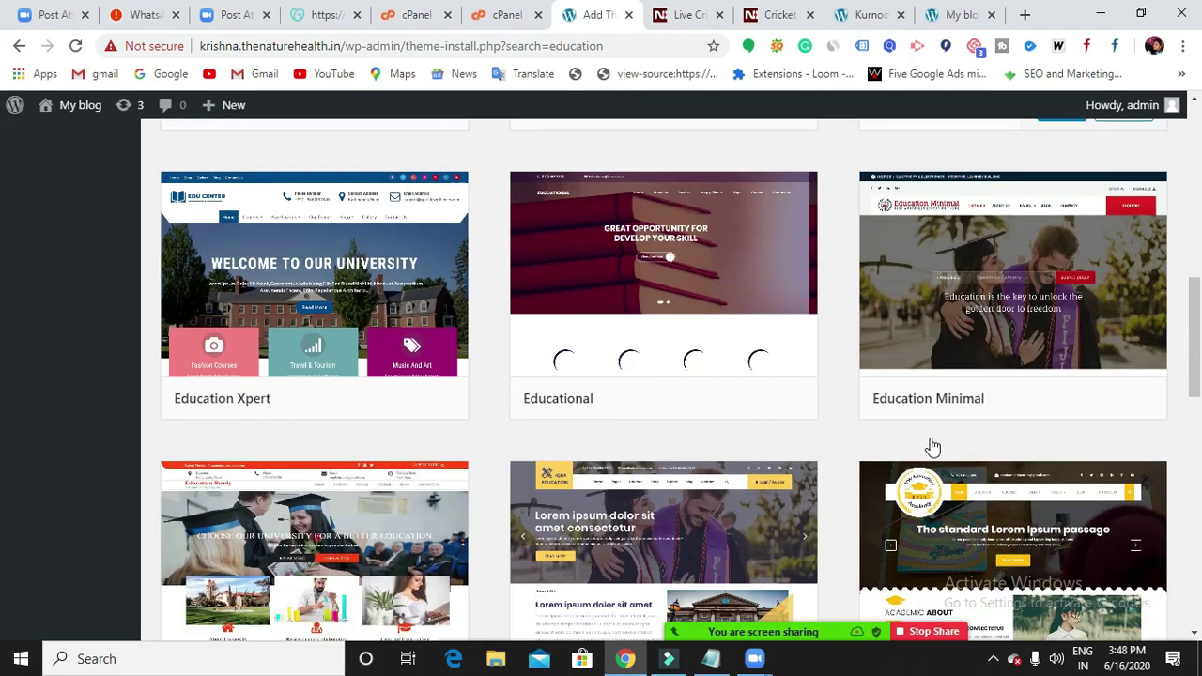
pyautogui.scroll(-8, 932, 447)
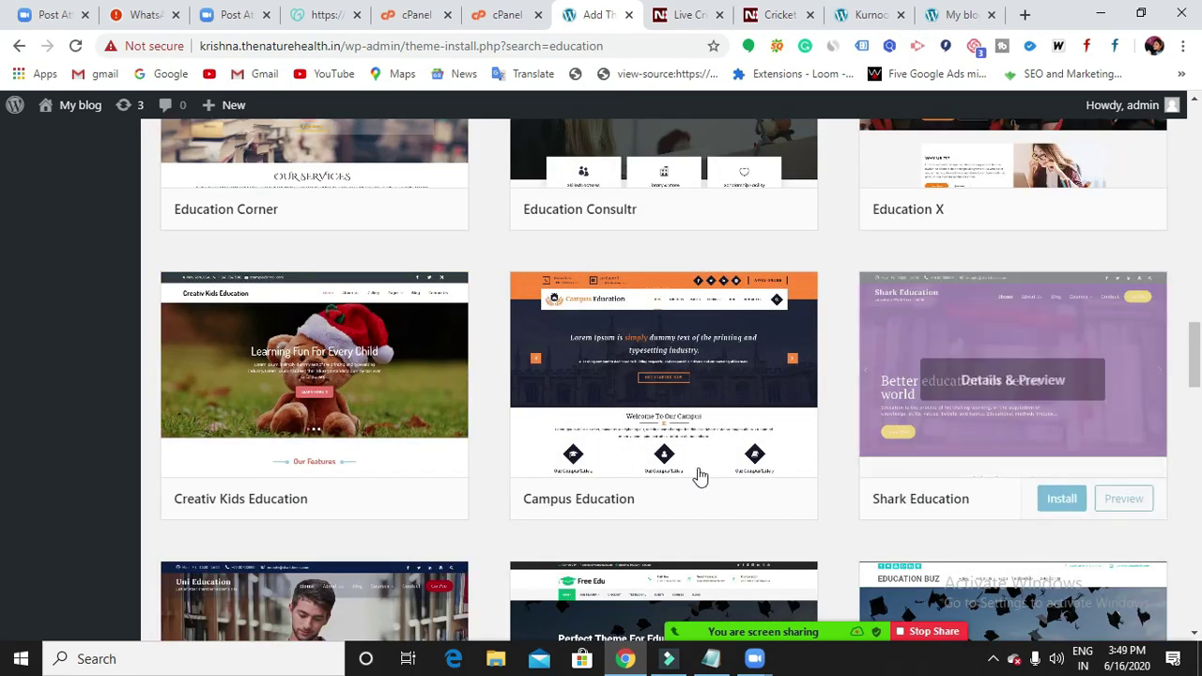
pyautogui.scroll(-1, 828, 449)
pyautogui.scroll(-3, 828, 452)
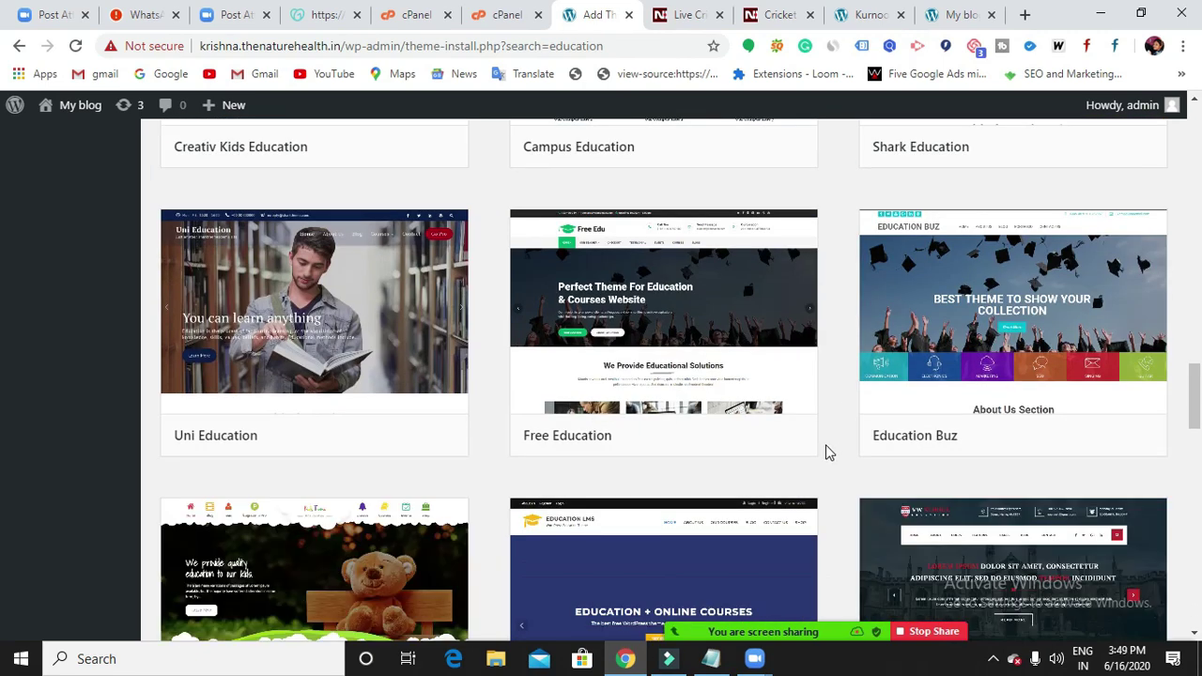
pyautogui.scroll(-2, 828, 451)
pyautogui.scroll(-6, 826, 452)
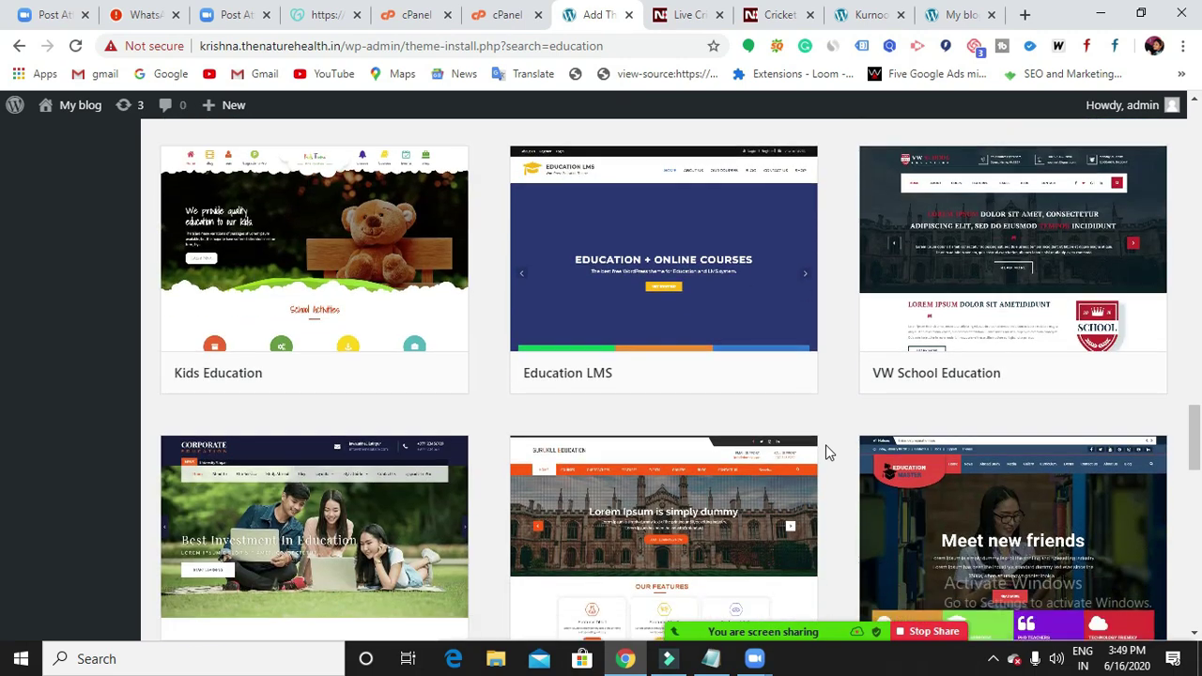
pyautogui.scroll(-9, 826, 452)
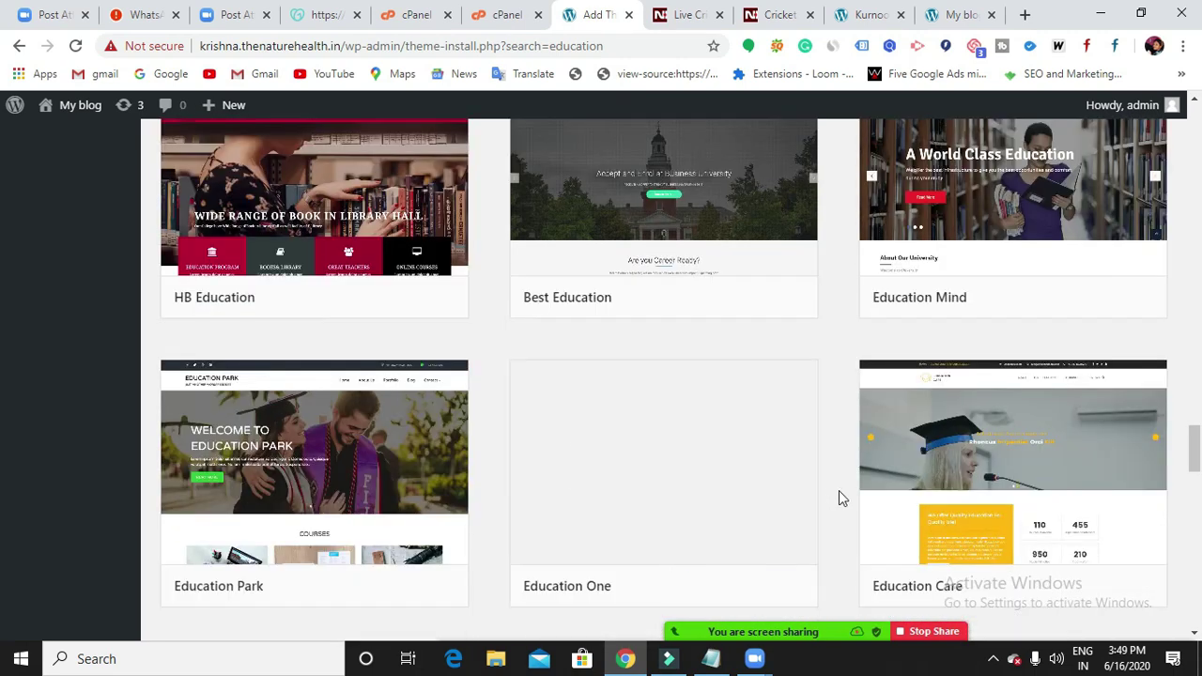
pyautogui.scroll(-2, 845, 453)
pyautogui.scroll(-2, 850, 441)
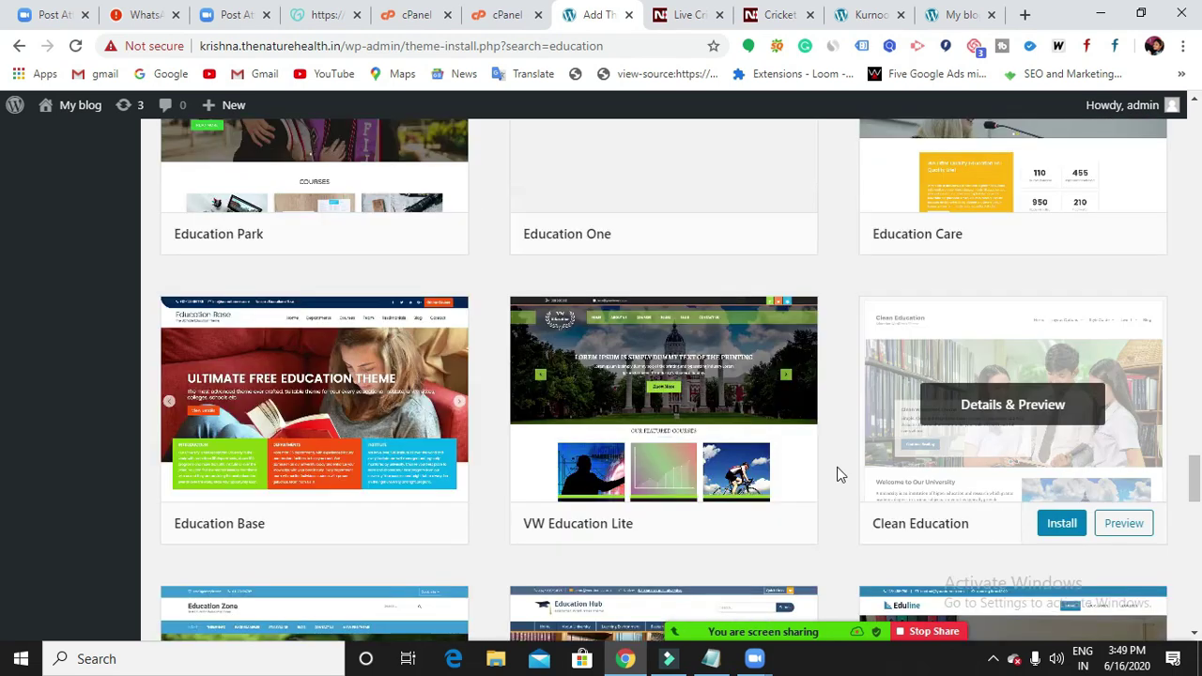
pyautogui.scroll(-4, 848, 497)
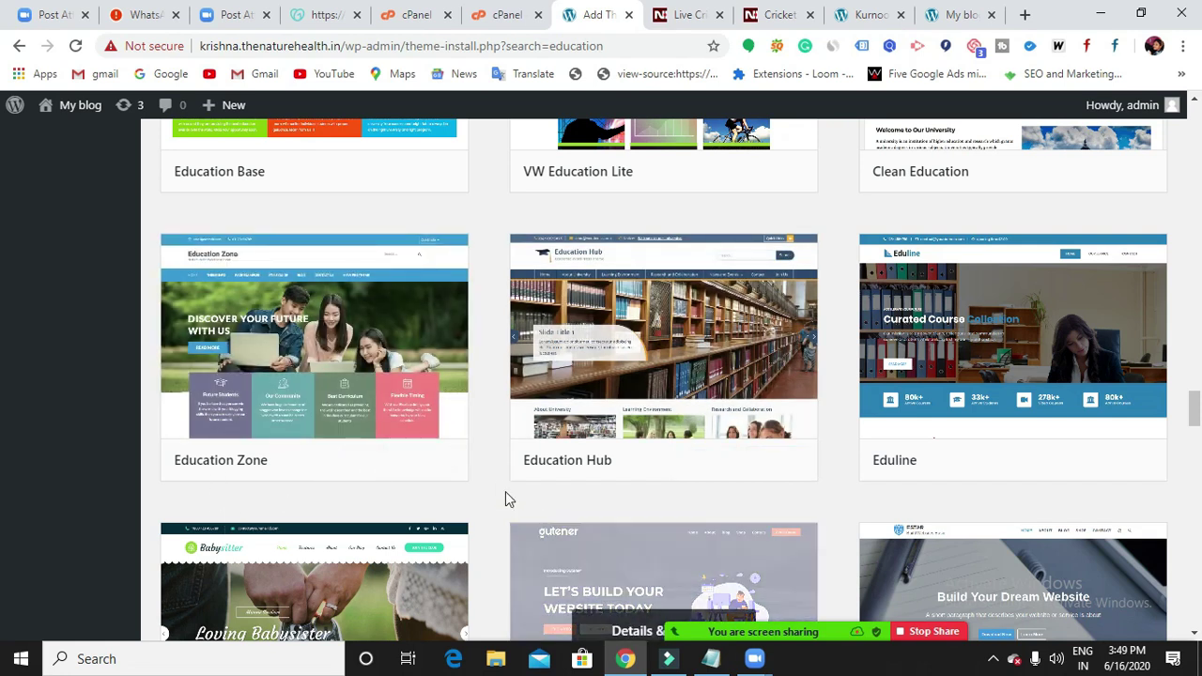
# Install and activate the Education Hub theme, then go to the My blog front page.
pyautogui.click(708, 461)
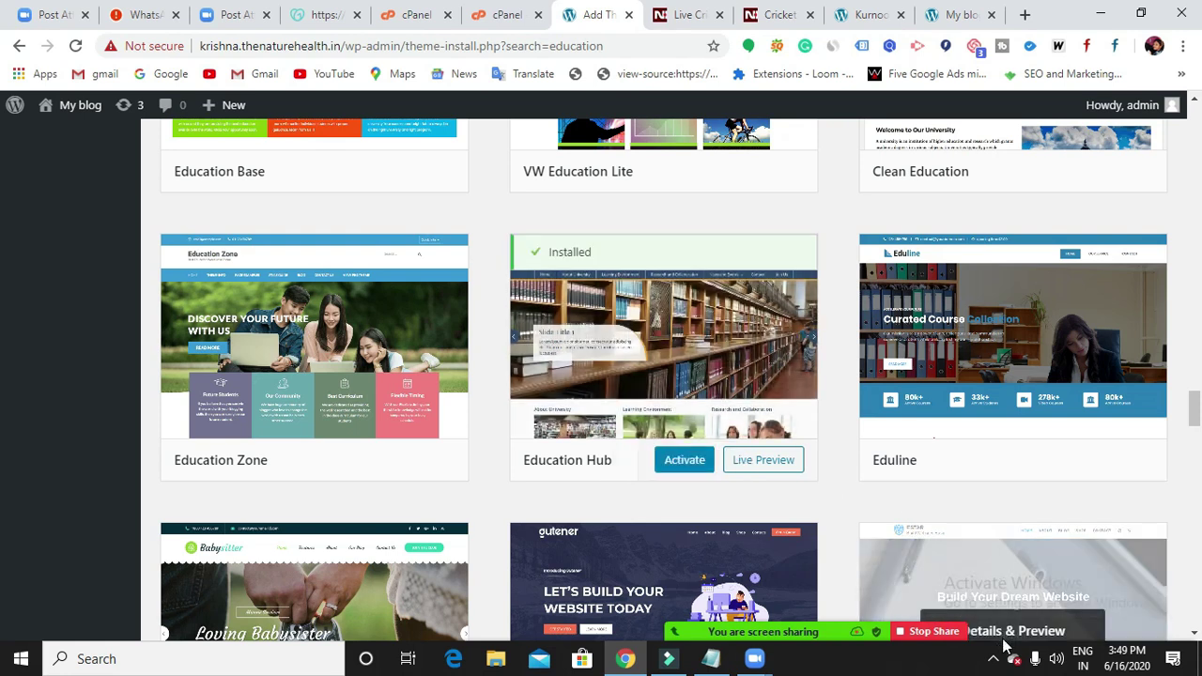
pyautogui.click(698, 463)
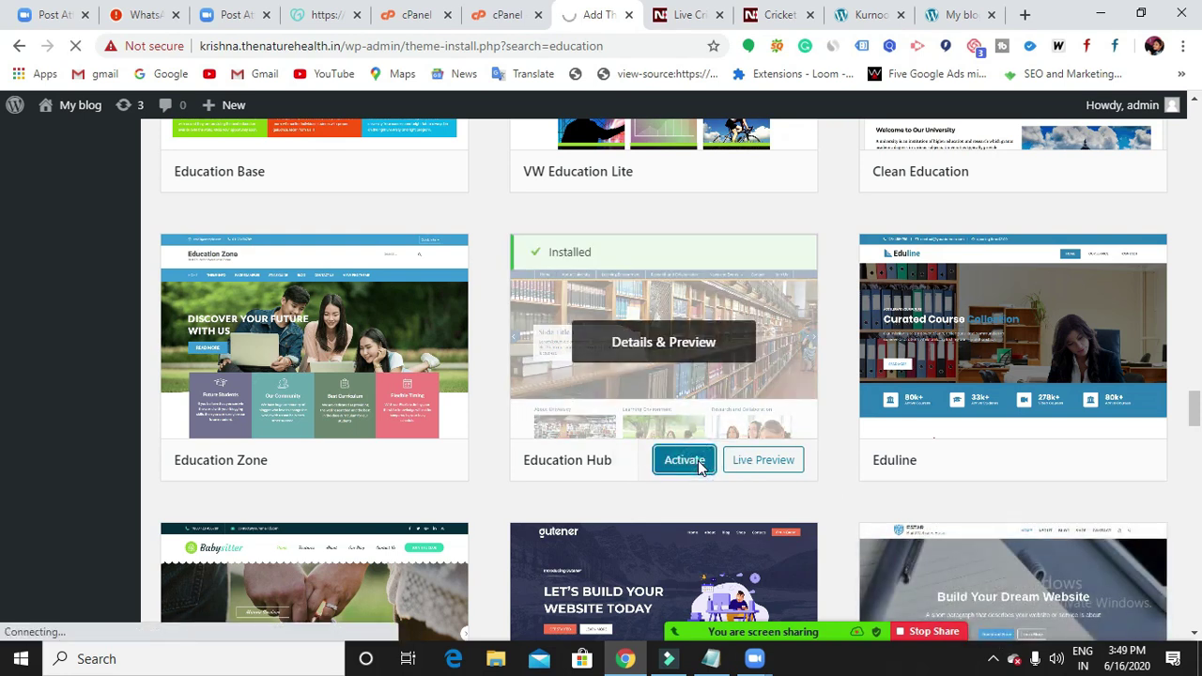
pyautogui.click(948, 16)
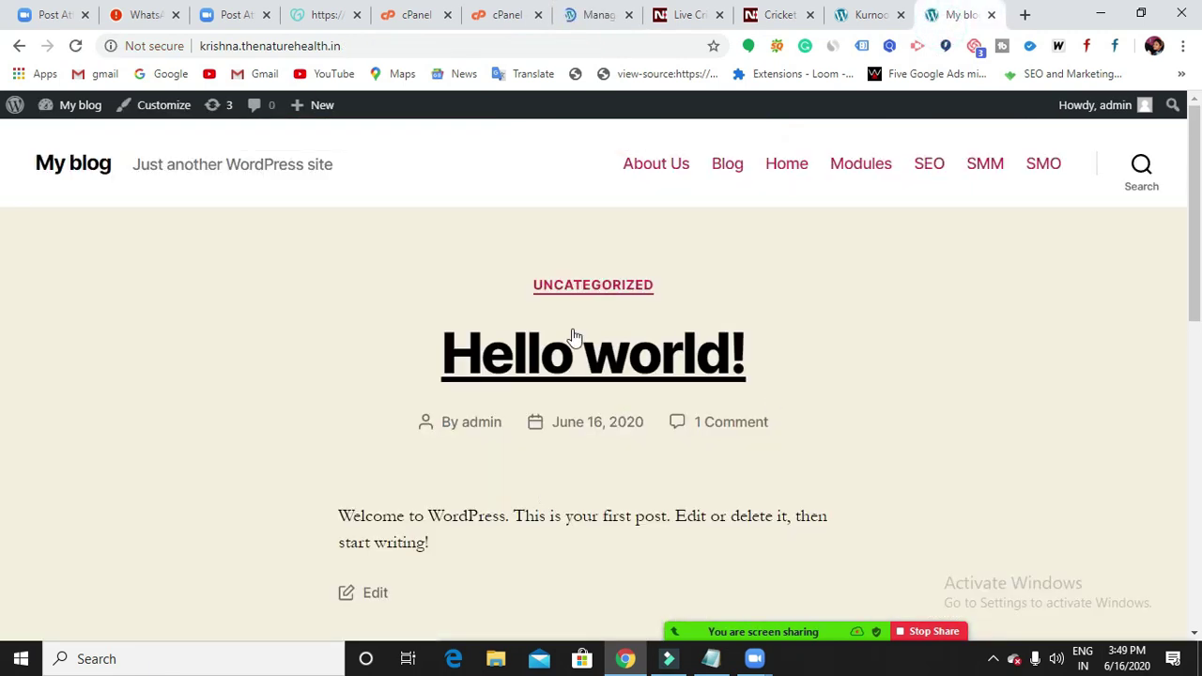
# Load the site's address in a fresh browser tab.
pyautogui.click(604, 16)
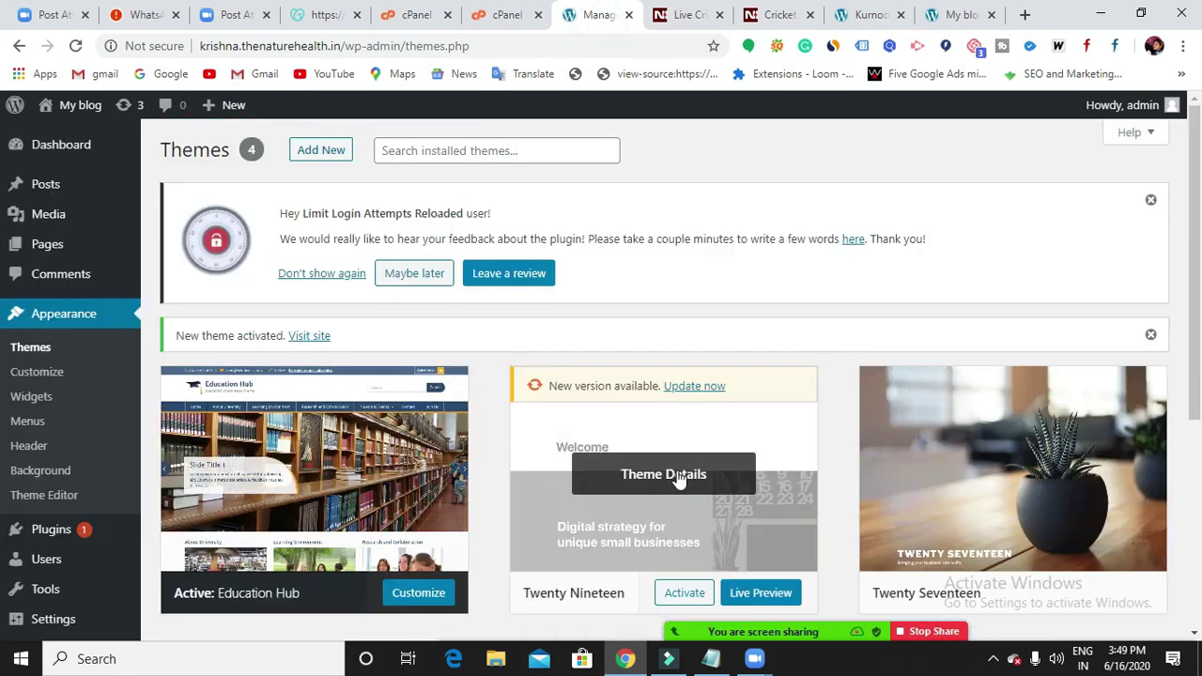
pyautogui.scroll(-2, 644, 456)
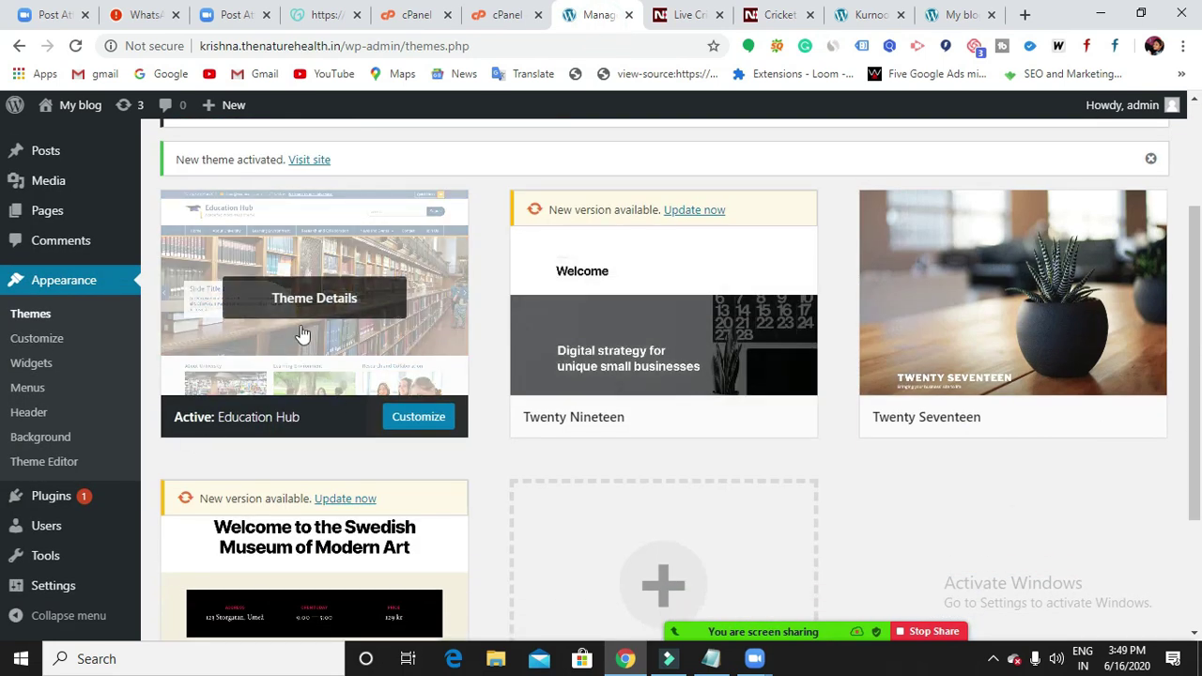
pyautogui.click(1024, 14)
pyautogui.click(673, 48)
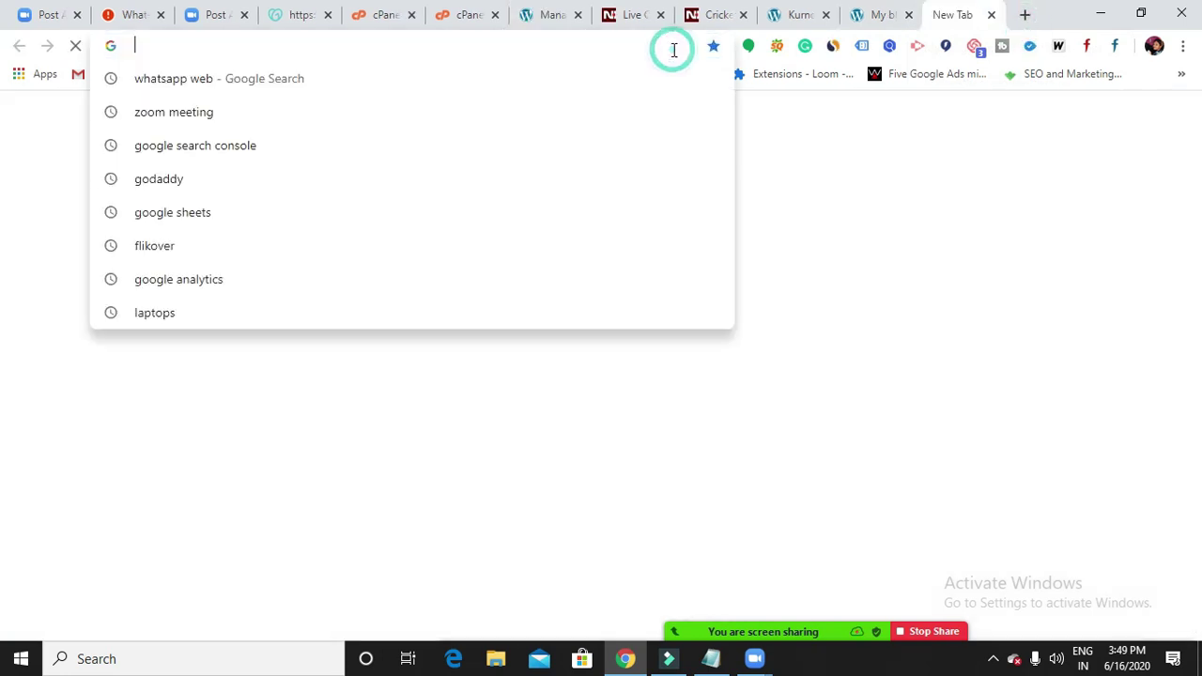
pyautogui.write('k')
pyautogui.press('Return')
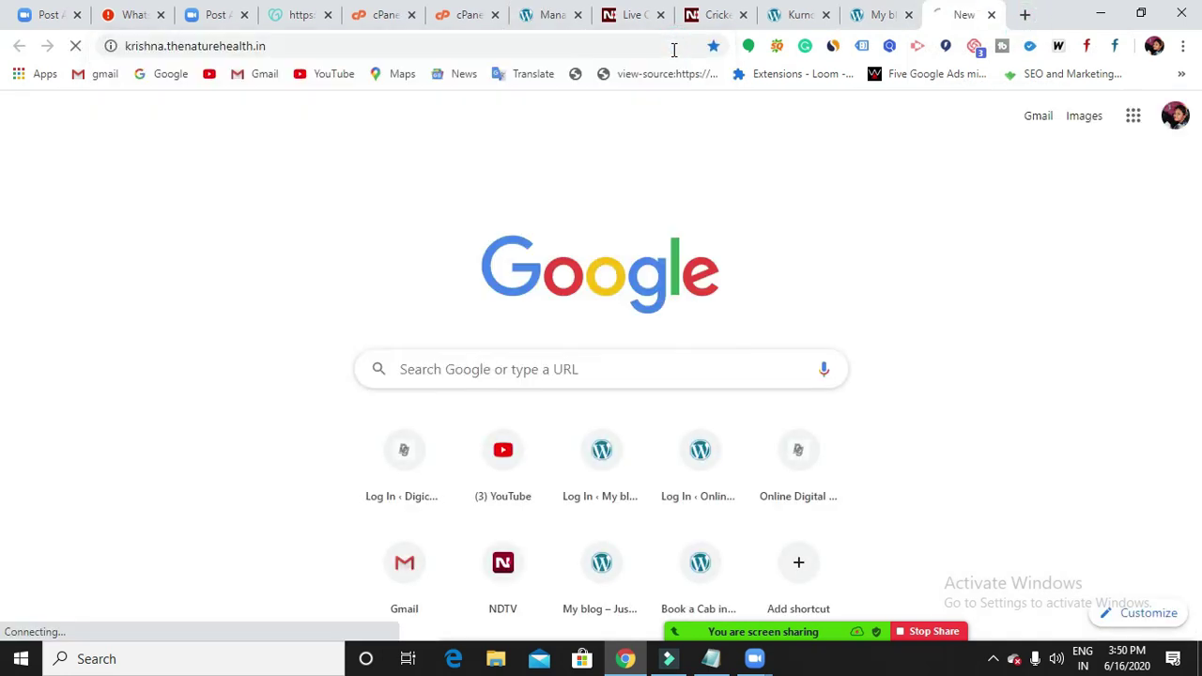
# Compare the old site look with the new Education Hub design across tabs.
pyautogui.click(423, 45)
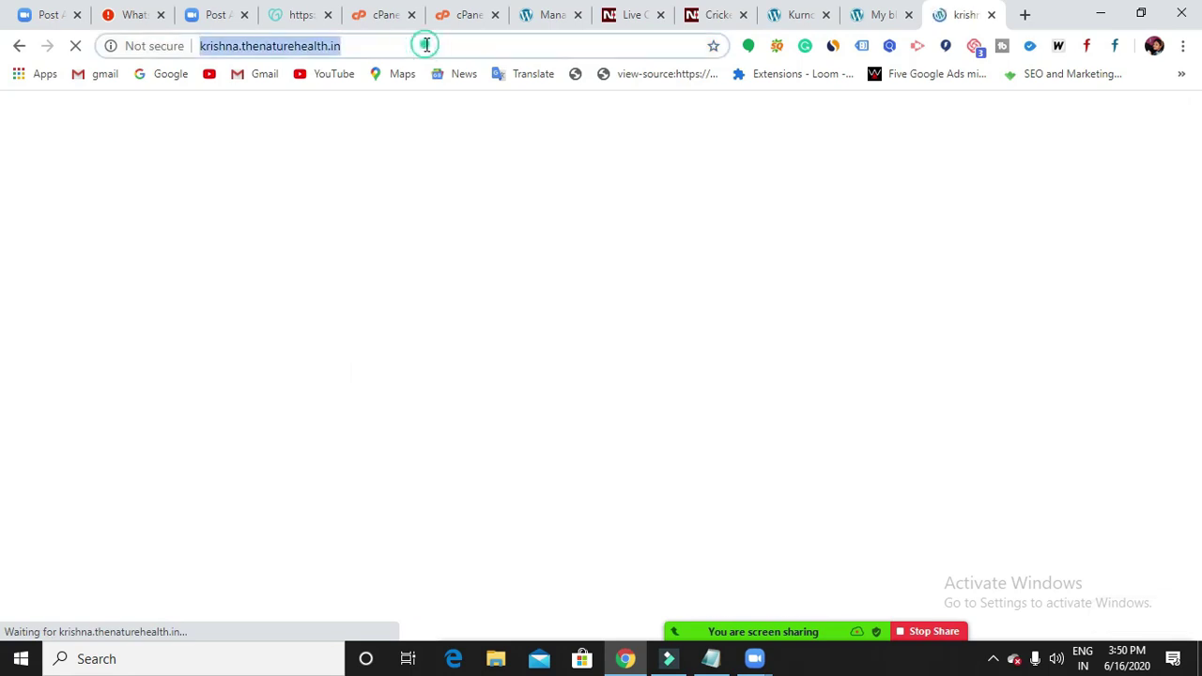
pyautogui.click(441, 47)
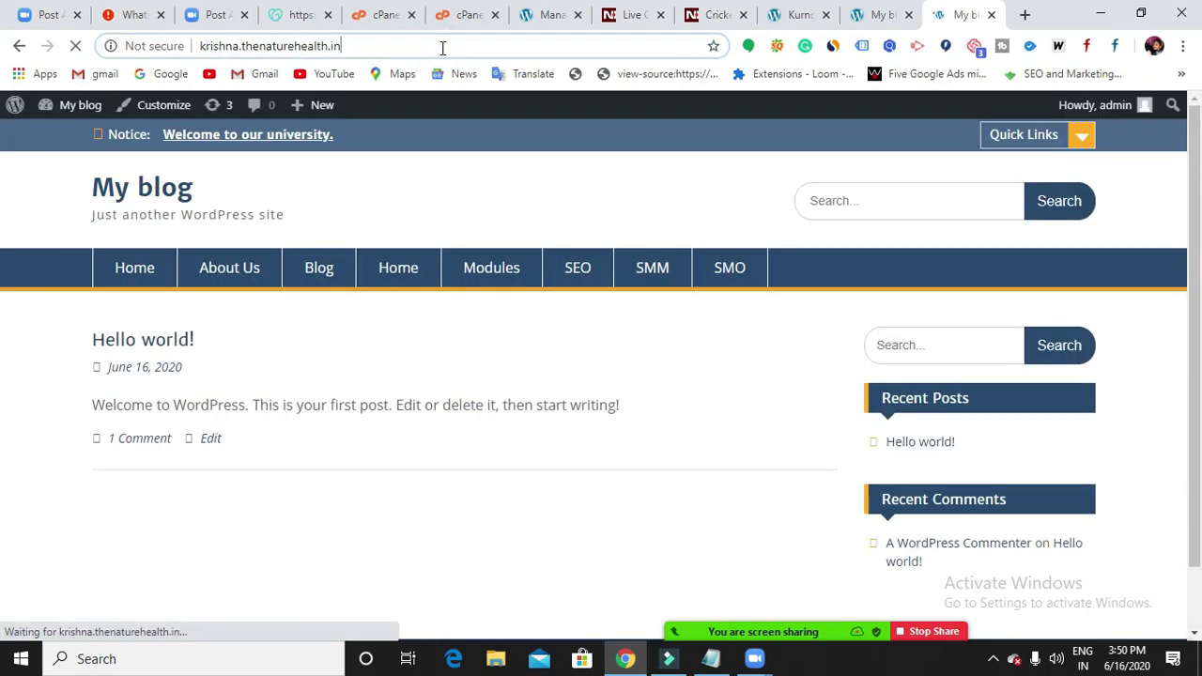
pyautogui.scroll(-1, 754, 464)
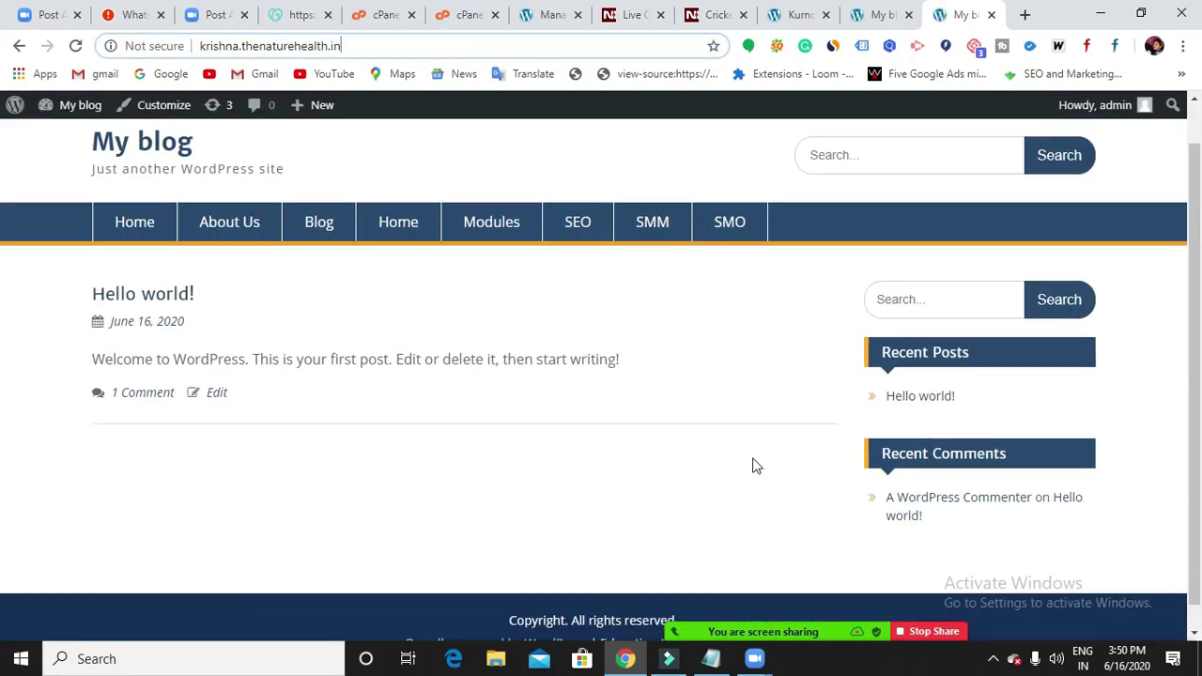
pyautogui.scroll(1, 758, 464)
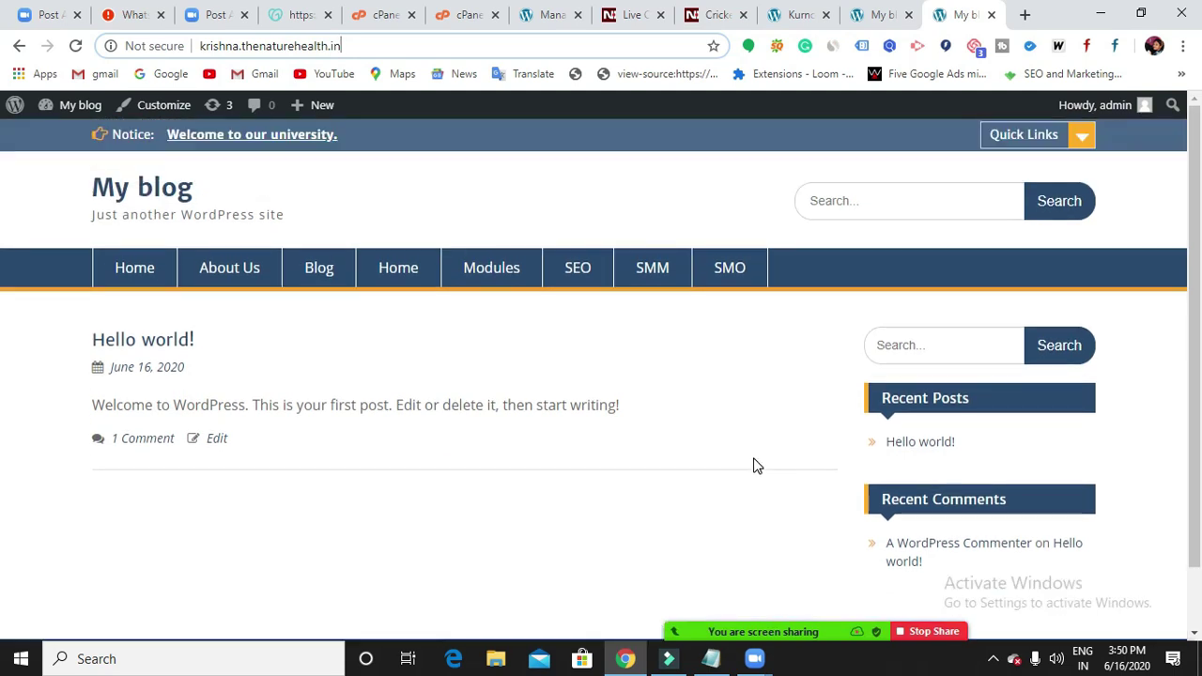
pyautogui.click(890, 16)
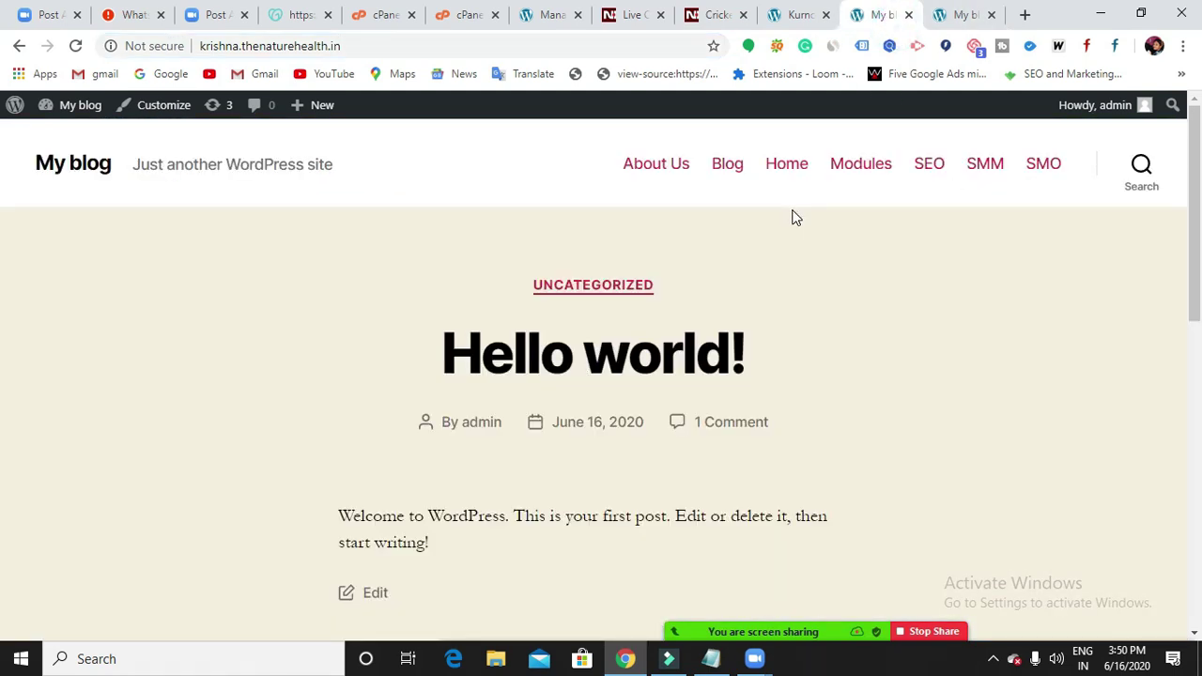
pyautogui.click(946, 15)
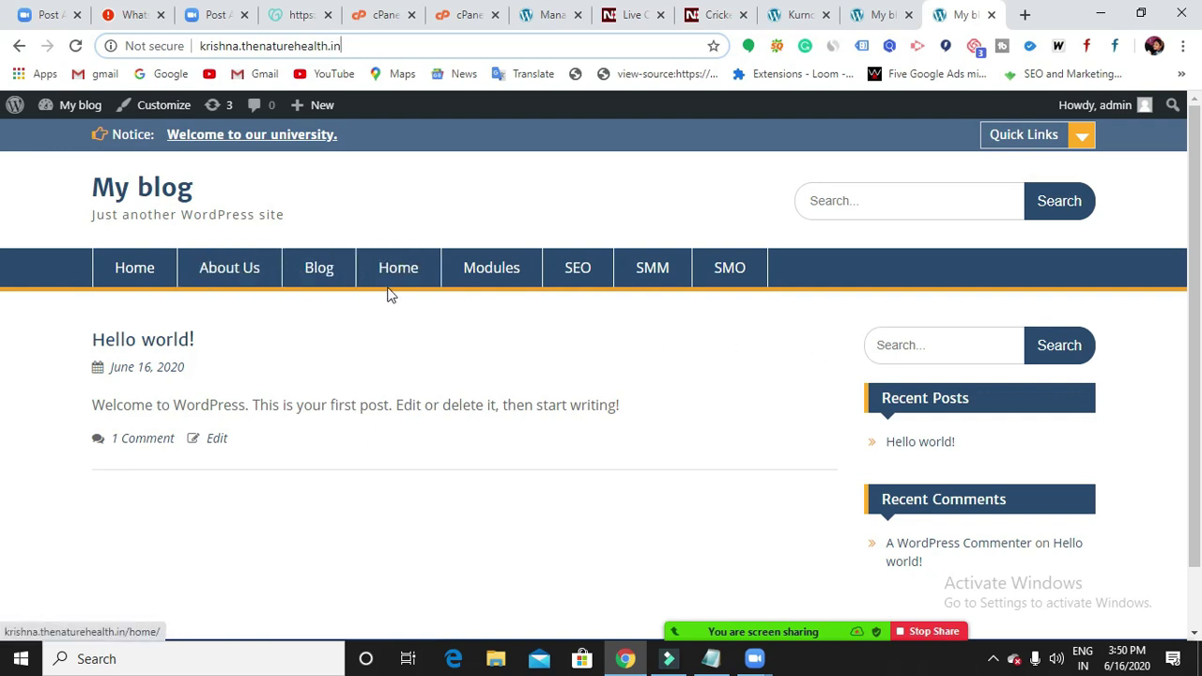
pyautogui.click(878, 14)
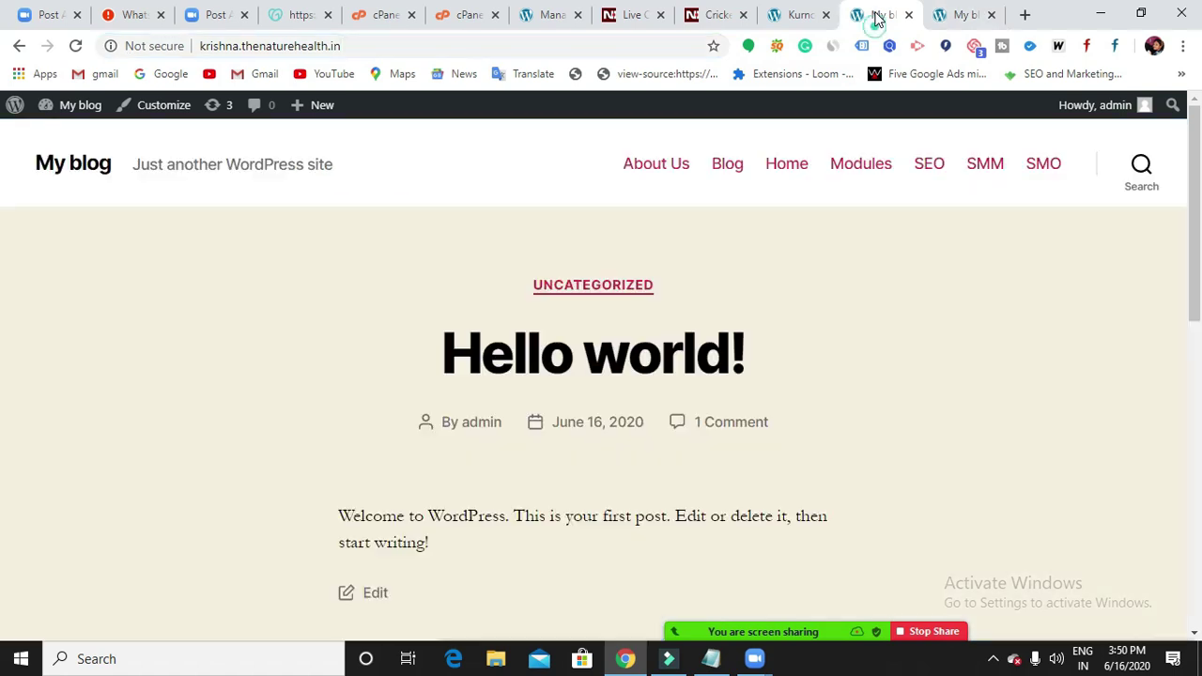
pyautogui.click(965, 17)
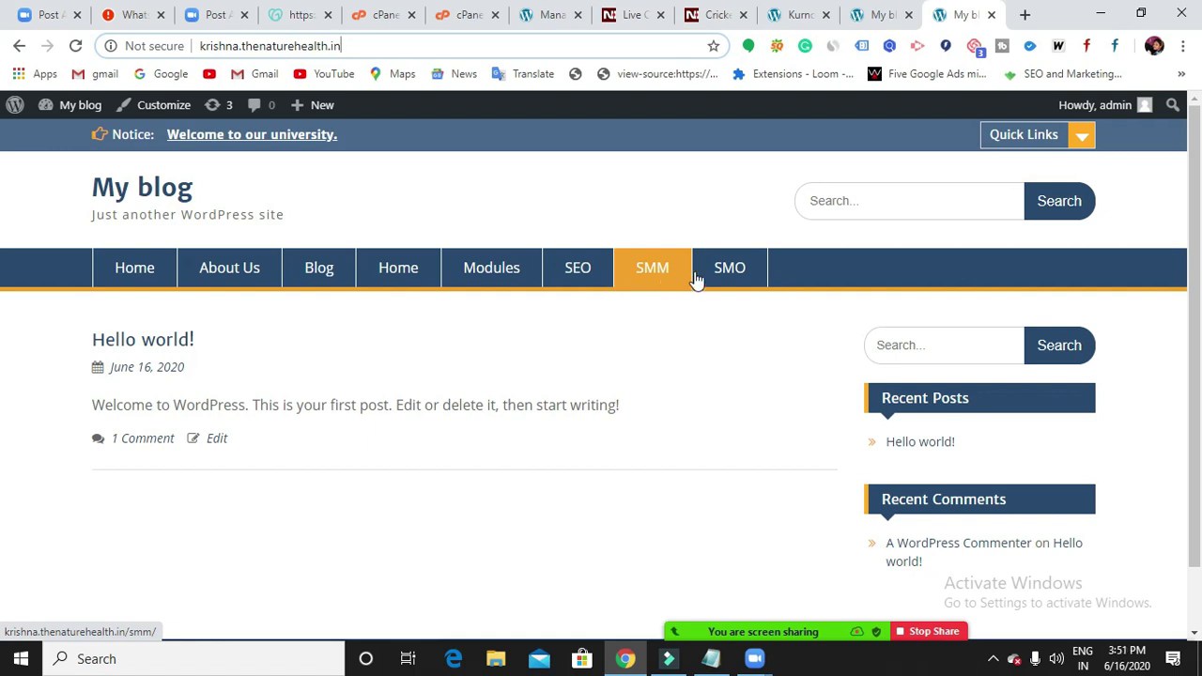
pyautogui.click(547, 16)
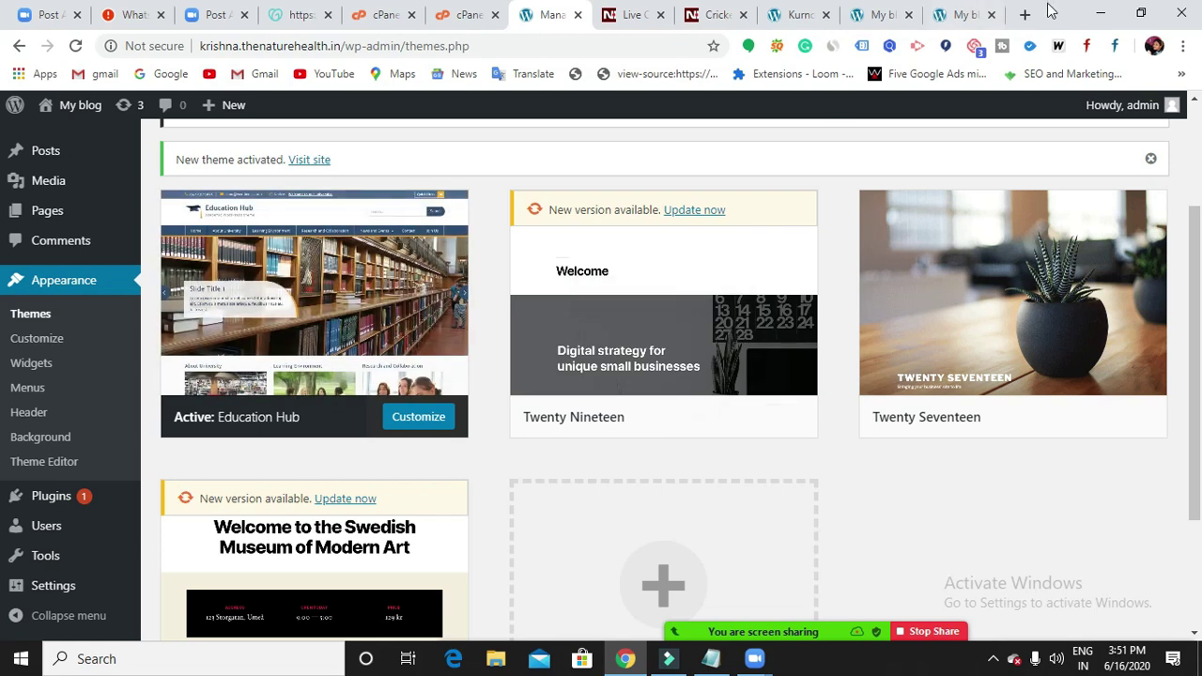
pyautogui.click(958, 16)
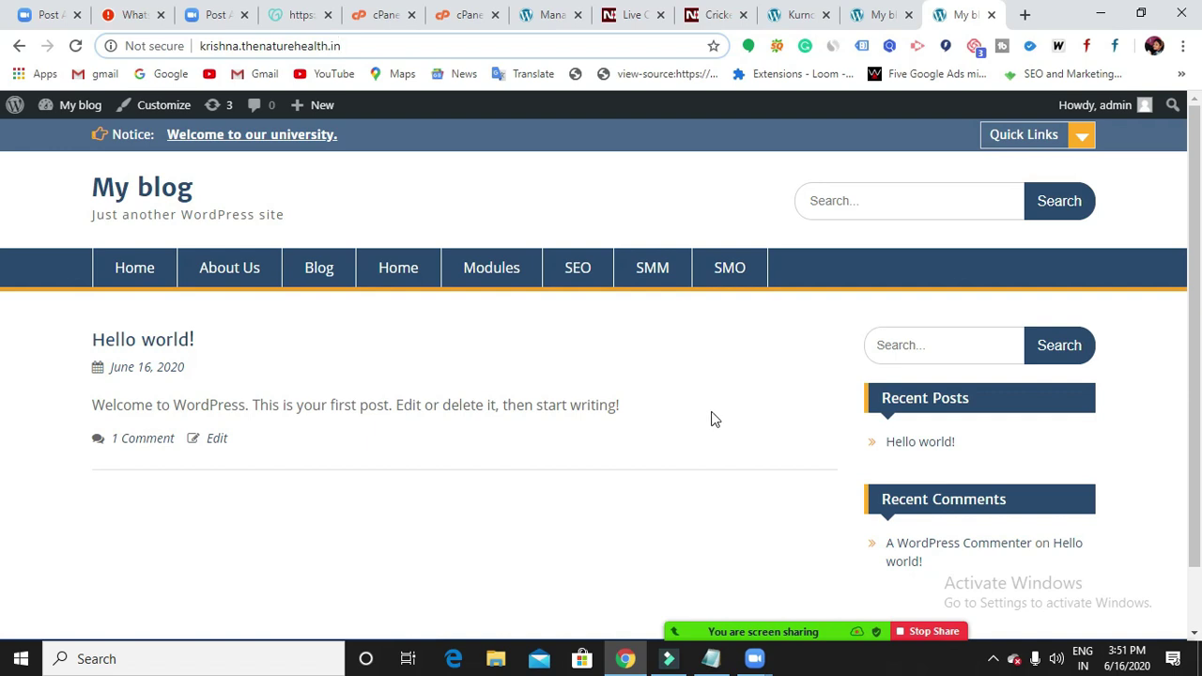
pyautogui.scroll(-2, 711, 416)
pyautogui.scroll(2, 711, 416)
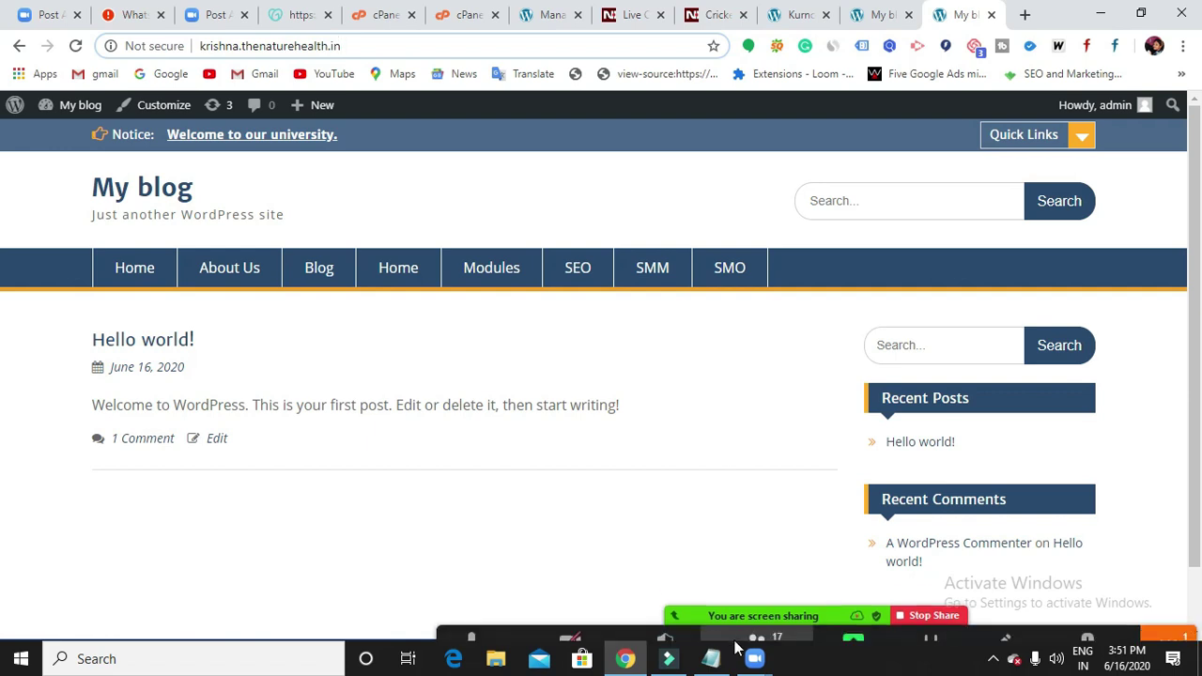
# Append '....' to the Customize line in the Notepad notes.
pyautogui.click(711, 658)
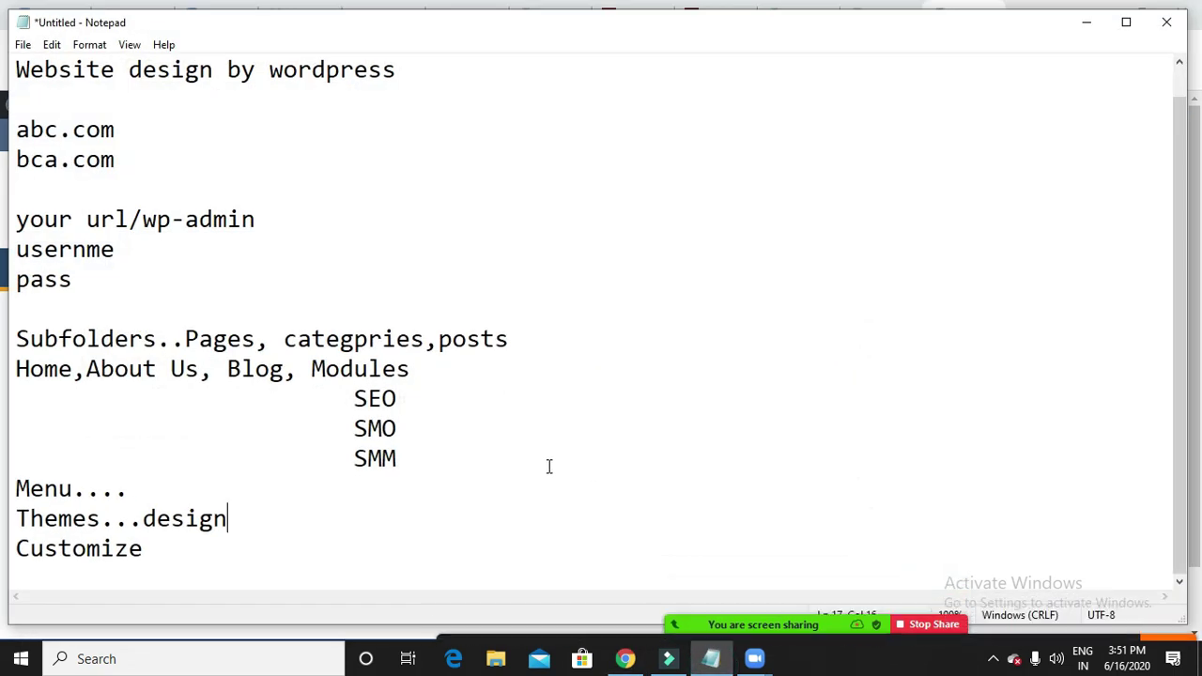
pyautogui.click(194, 558)
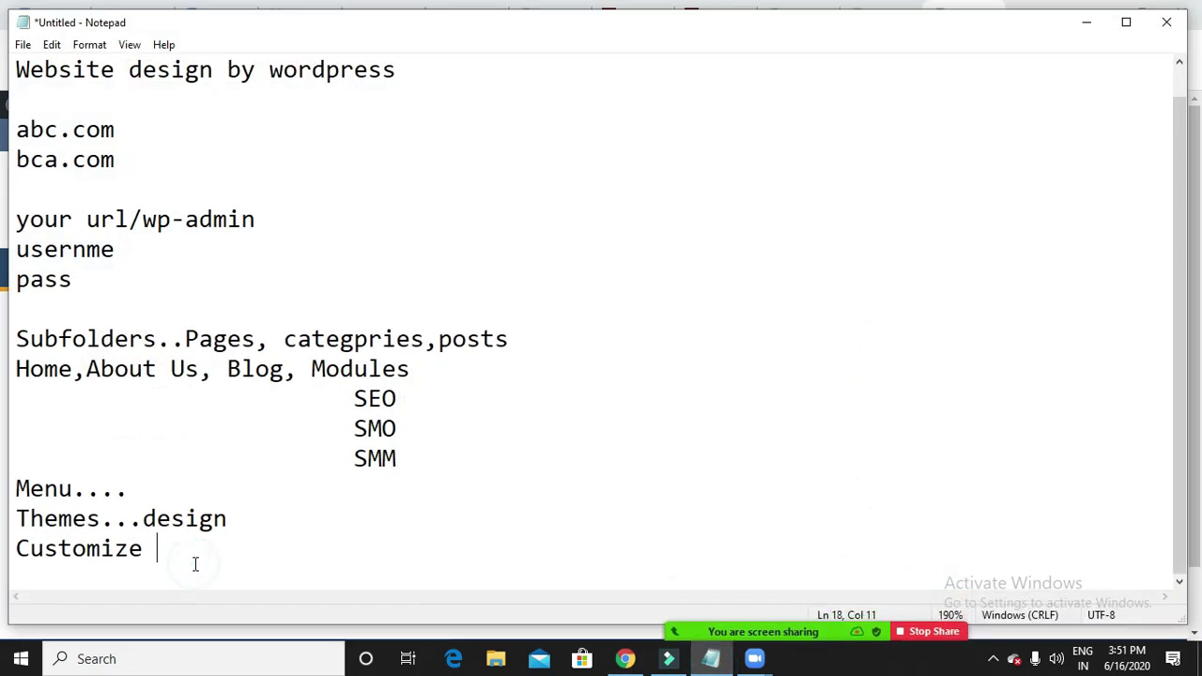
pyautogui.press('BackSpace')
pyautogui.write(',')
pyautogui.press('BackSpace')
pyautogui.write('....')
# Minimize Notepad and open Appearance > Customize for the Education Hub theme.
pyautogui.click(1089, 24)
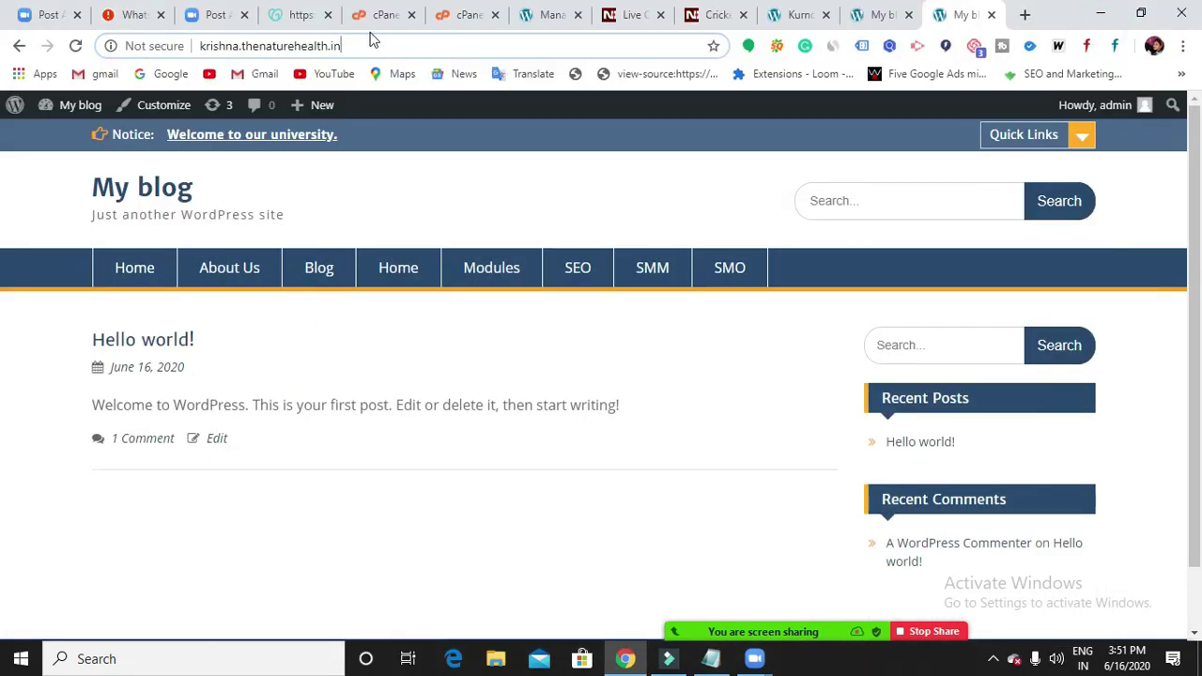
pyautogui.click(549, 16)
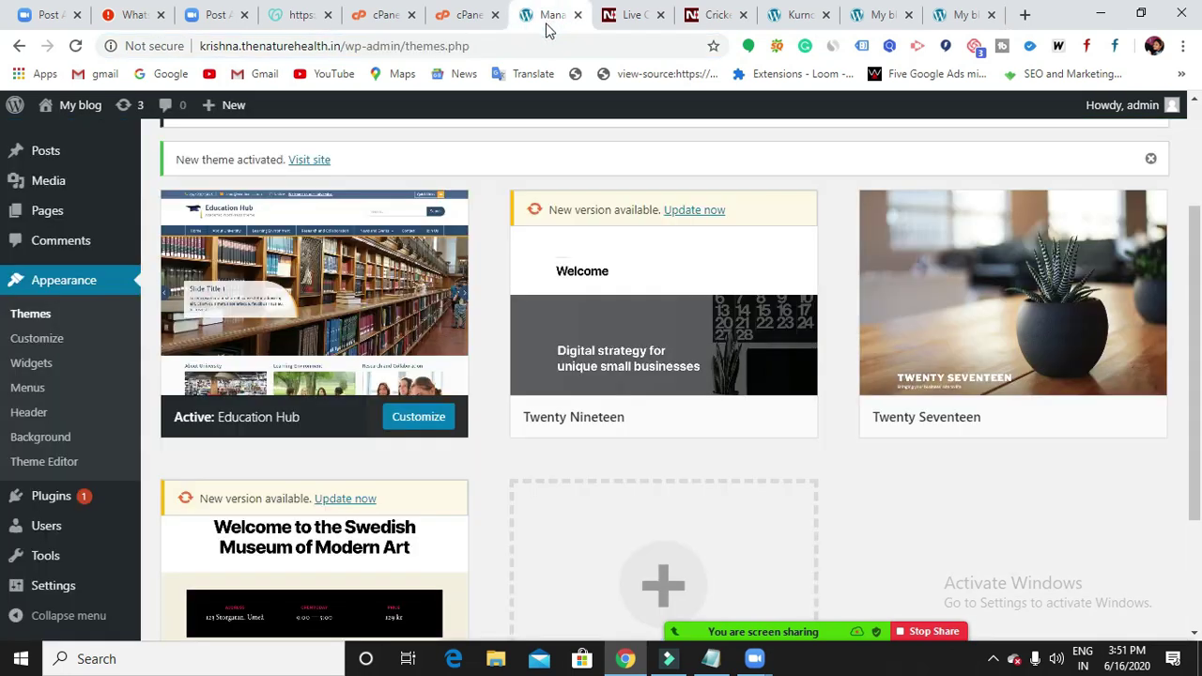
pyautogui.click(50, 340)
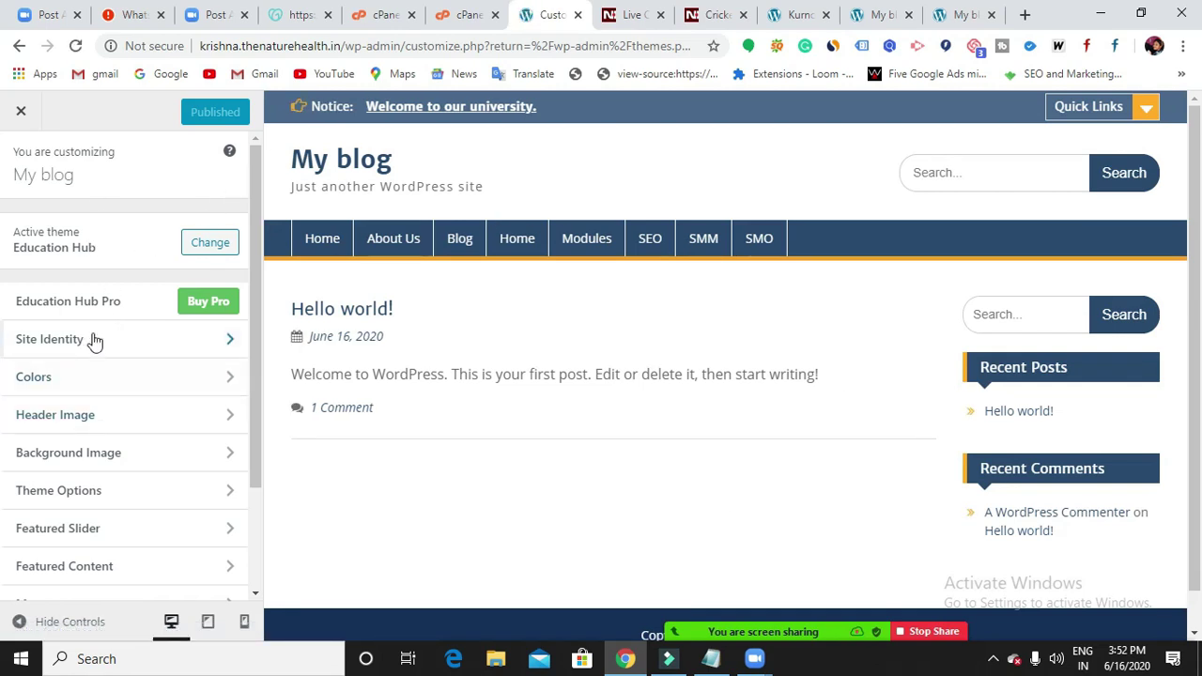
pyautogui.scroll(-2, 108, 383)
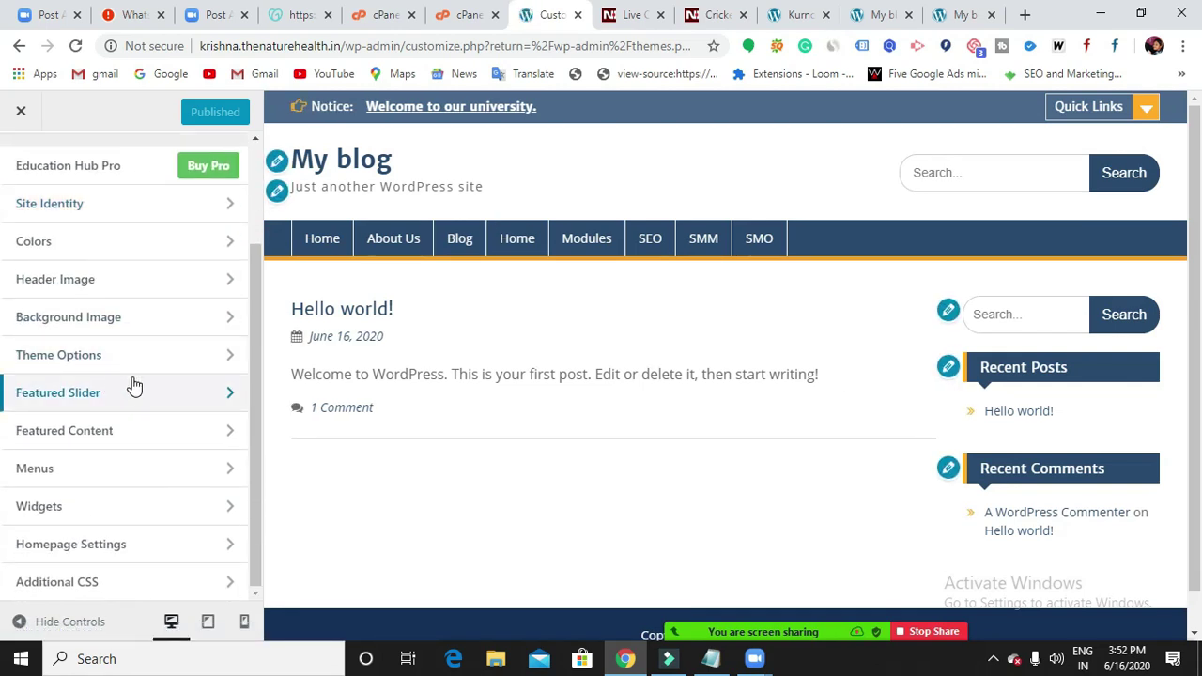
pyautogui.scroll(2, 132, 383)
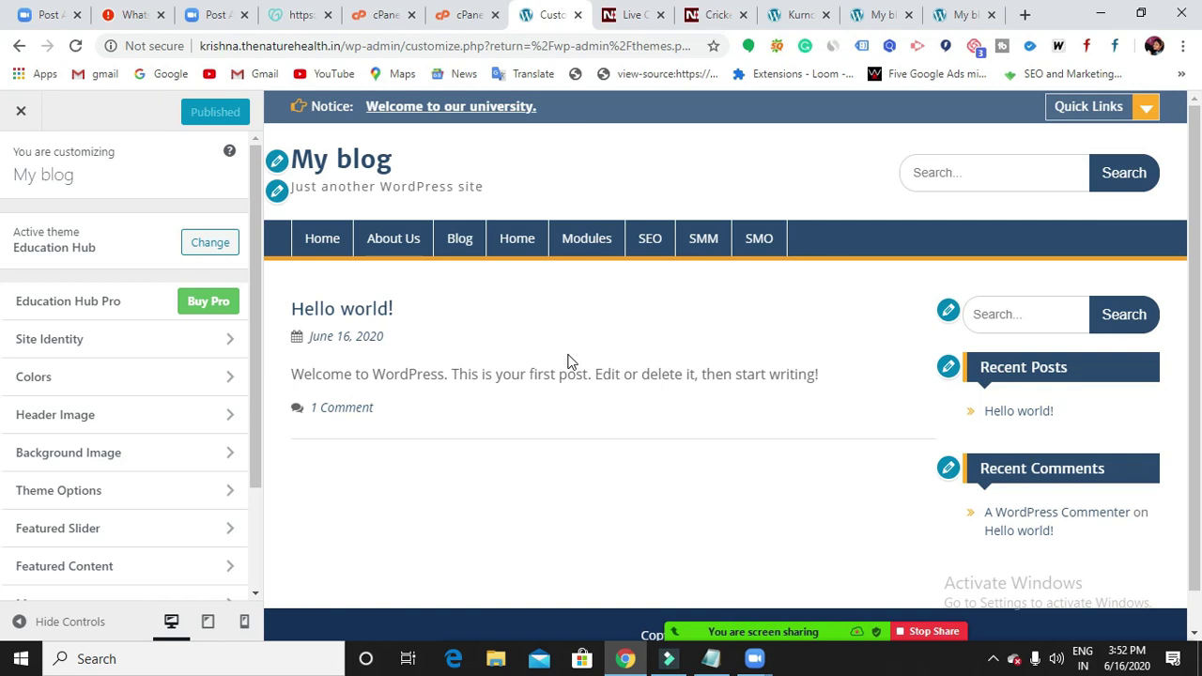
pyautogui.moveTo(828, 638)
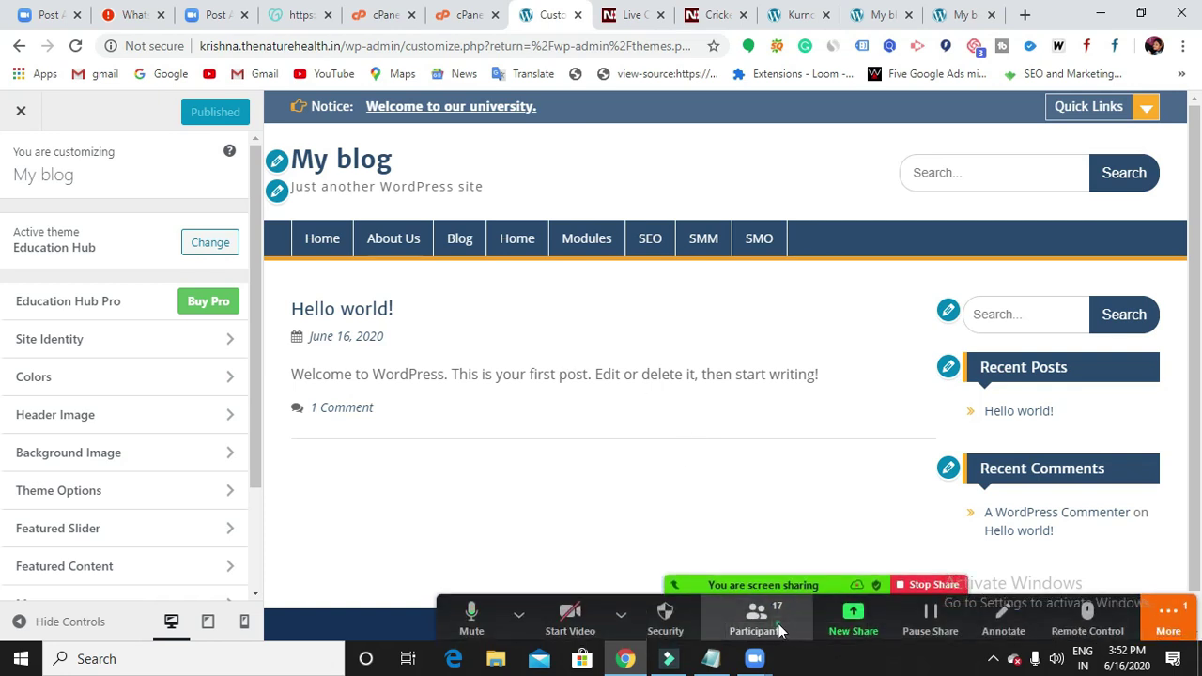
pyautogui.click(758, 621)
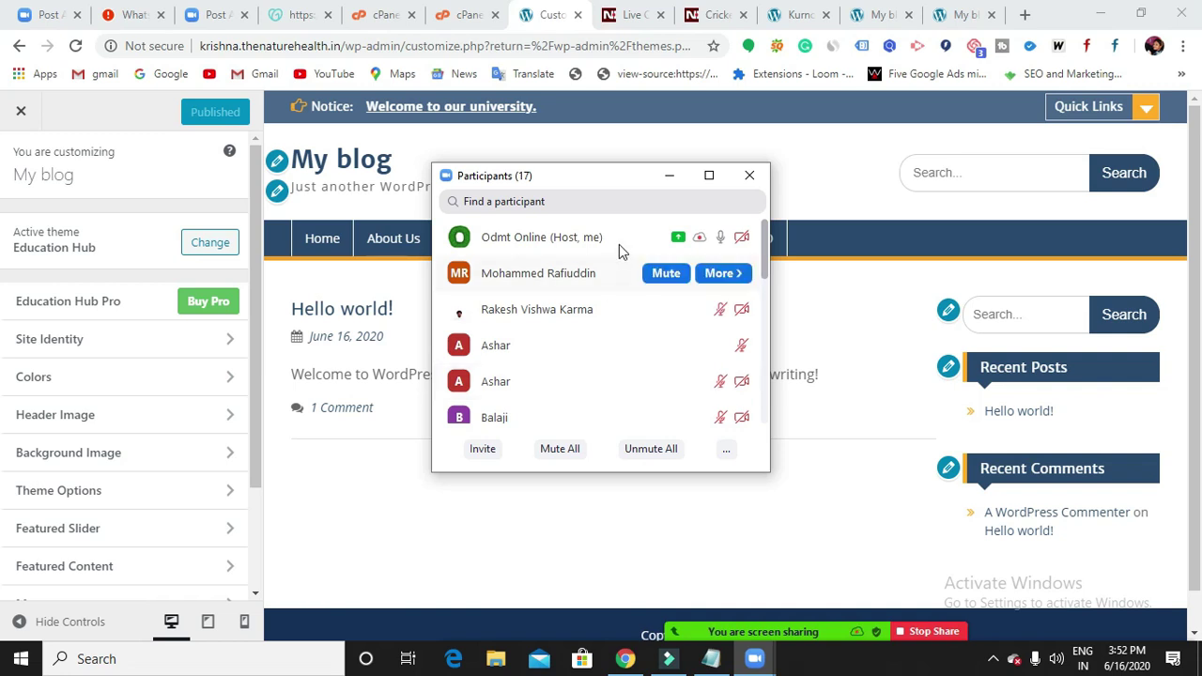
pyautogui.click(669, 176)
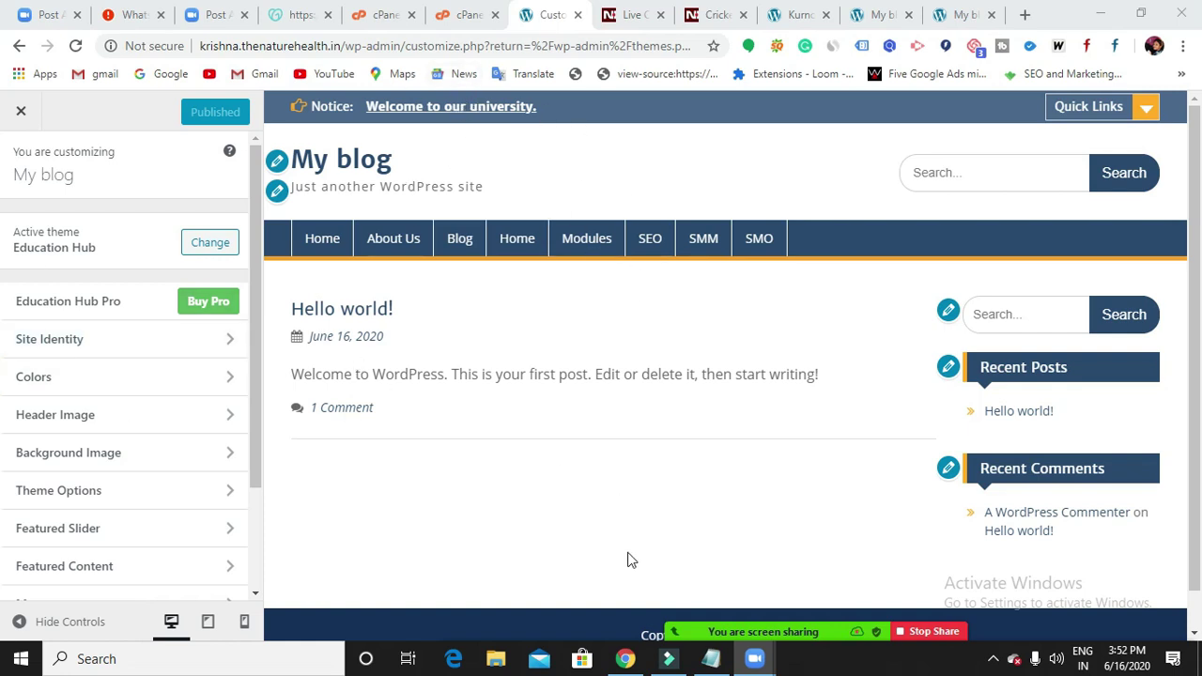
pyautogui.click(710, 658)
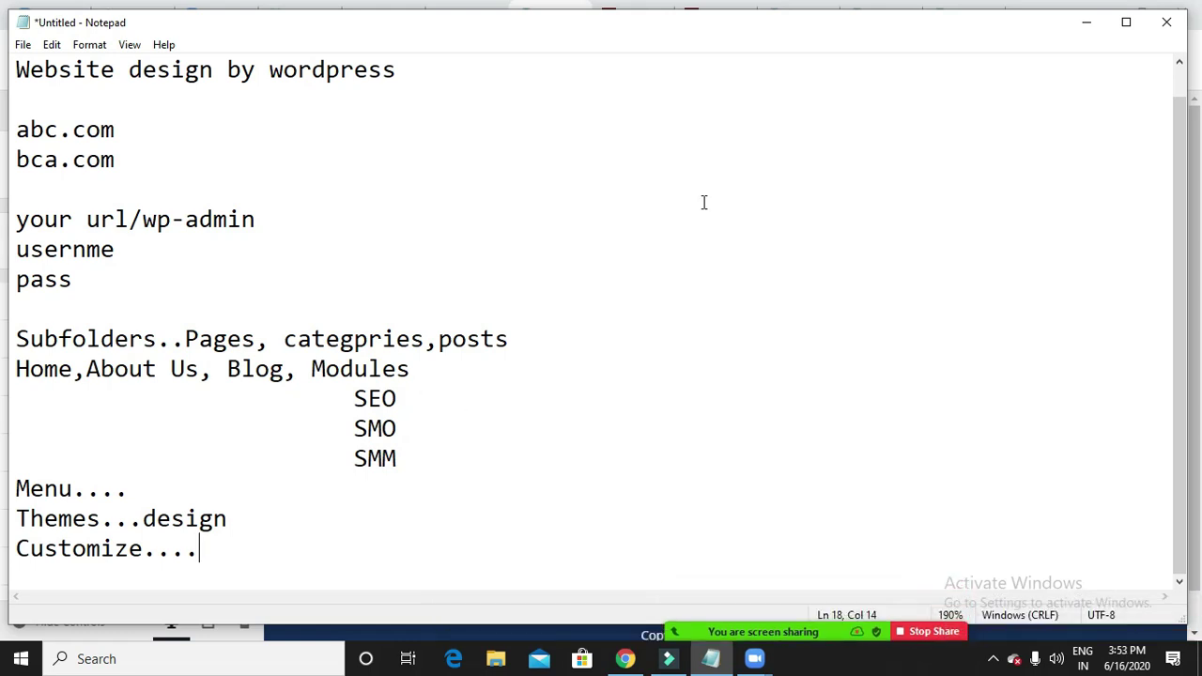
pyautogui.click(1086, 23)
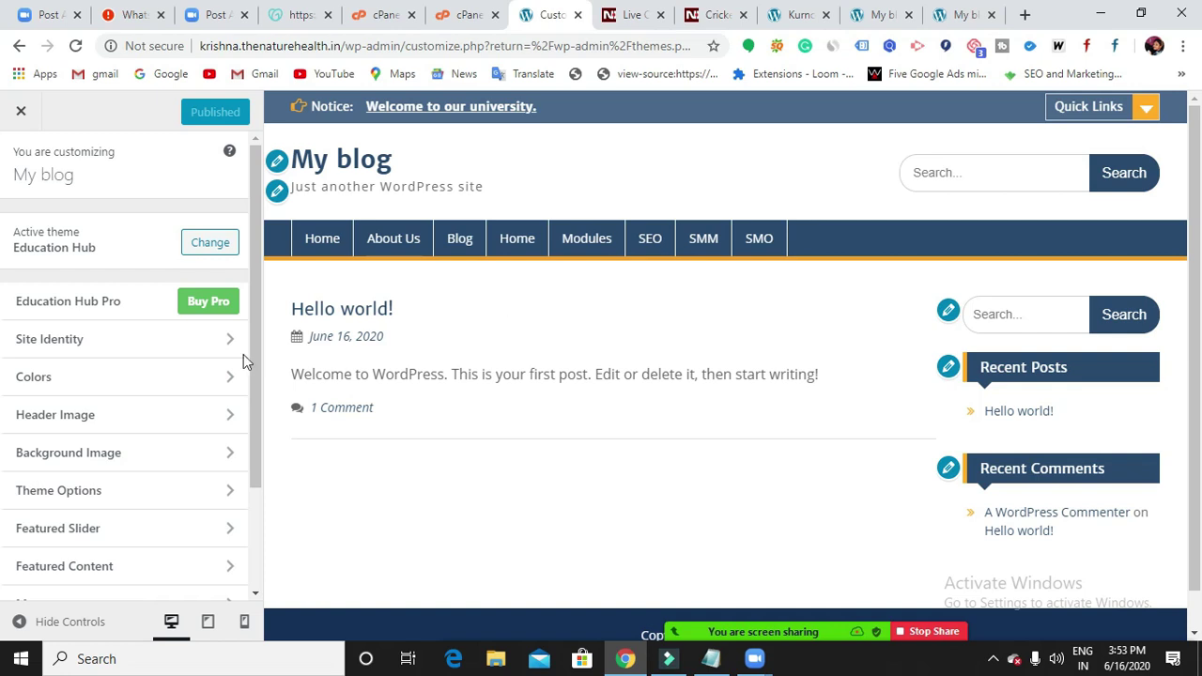
pyautogui.scroll(-2, 141, 368)
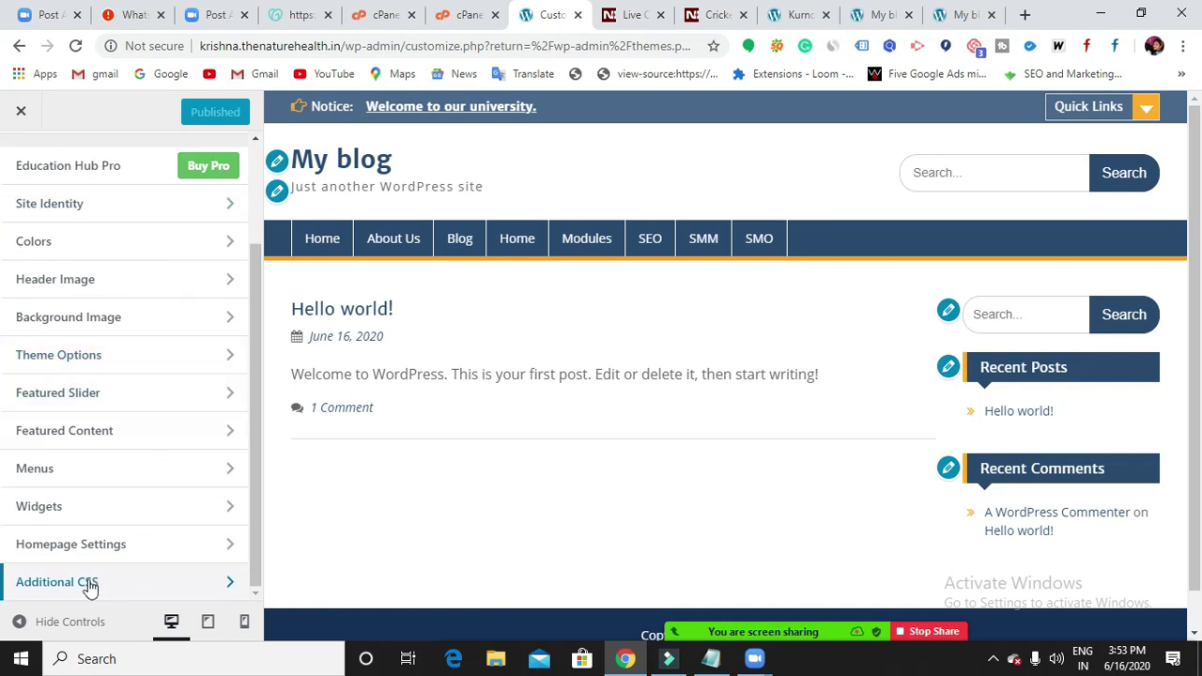
pyautogui.click(105, 584)
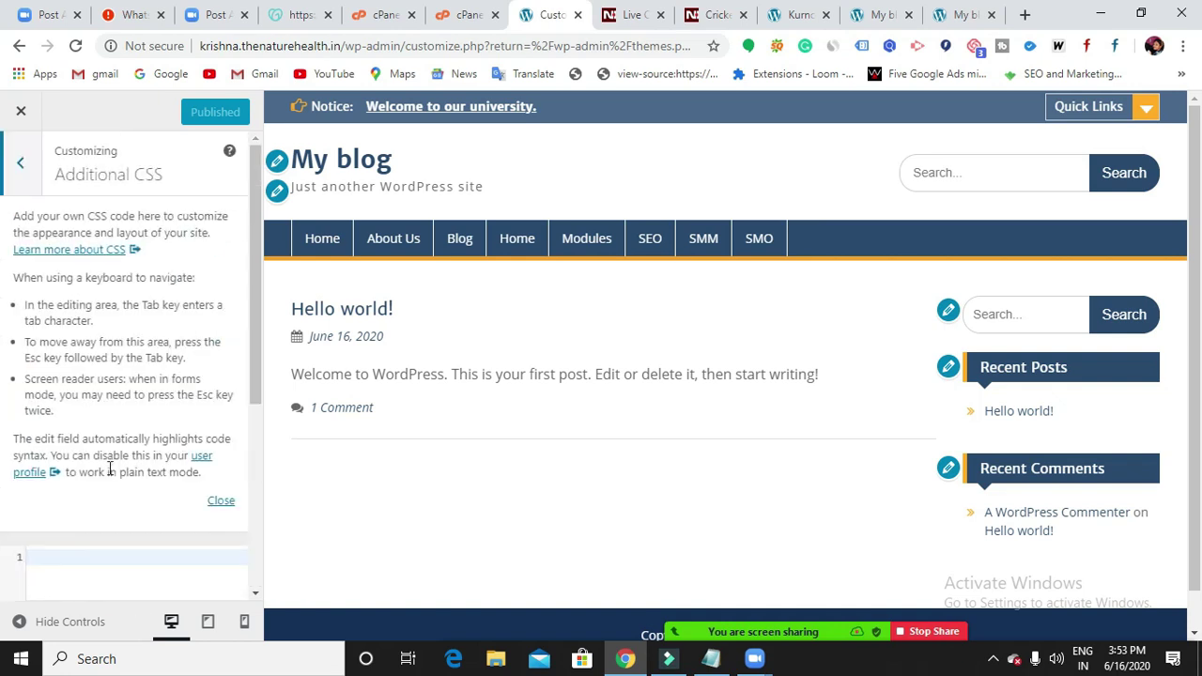
pyautogui.scroll(-3, 112, 474)
pyautogui.scroll(3, 115, 483)
pyautogui.click(15, 164)
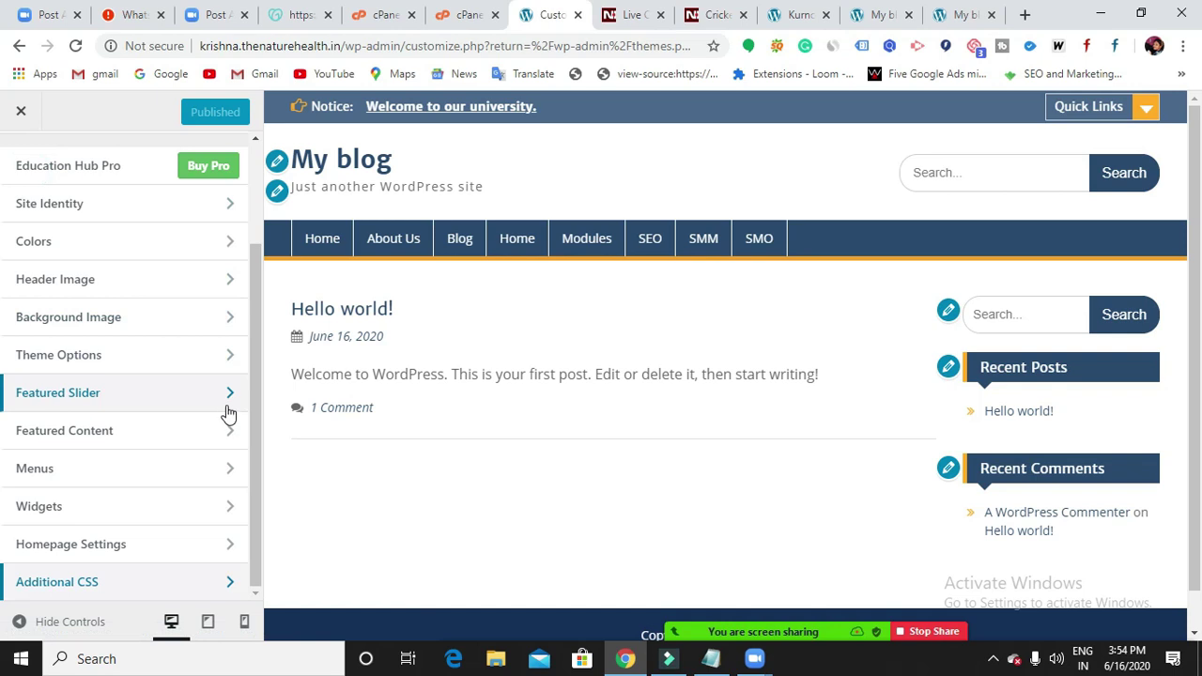
pyautogui.scroll(3, 225, 415)
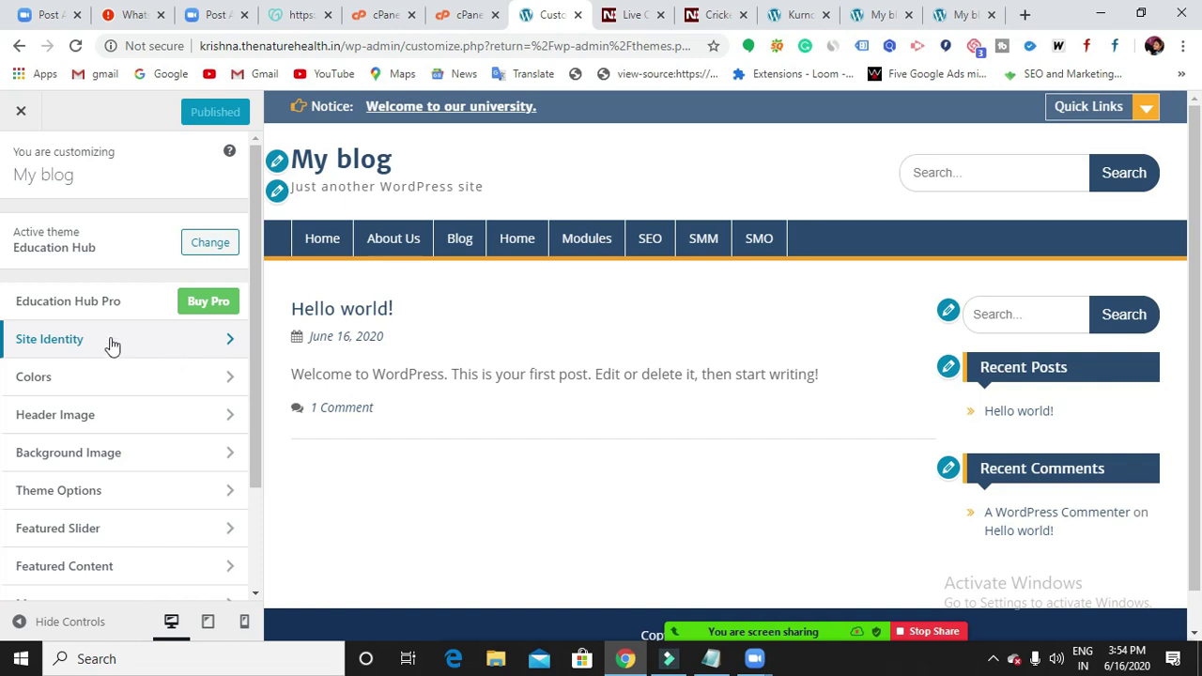
# Open Site Identity, showing title 'My blog' and tagline 'Just another WordPress site'.
pyautogui.click(77, 333)
pyautogui.click(114, 354)
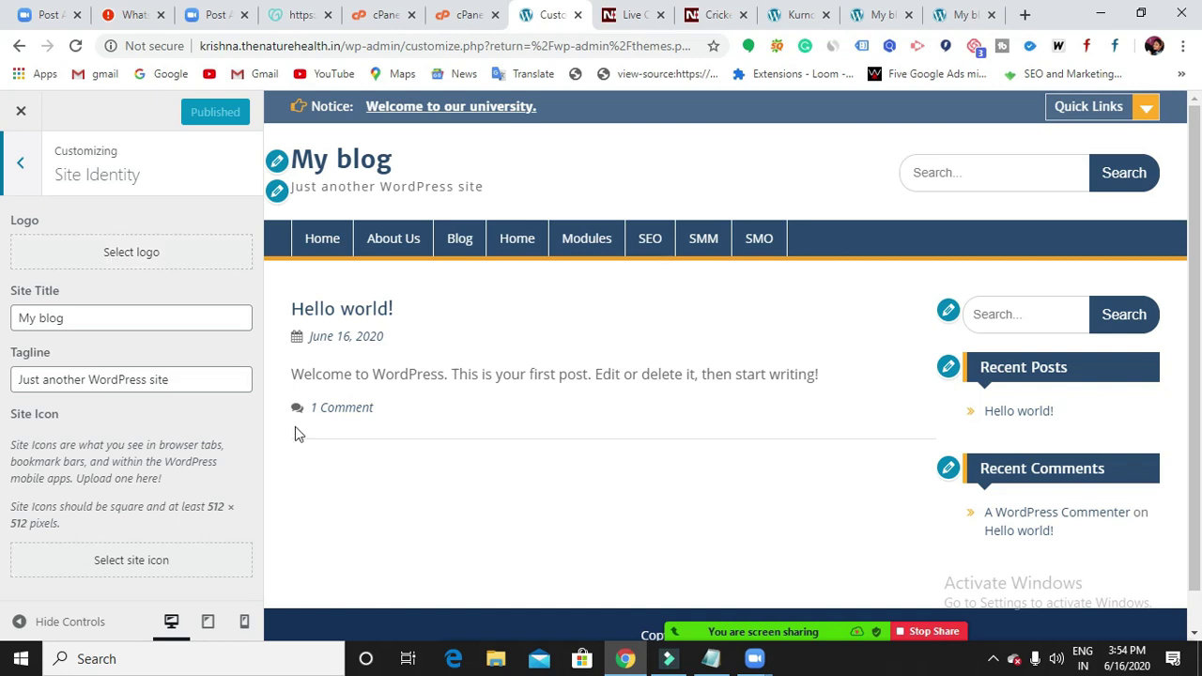
pyautogui.click(953, 19)
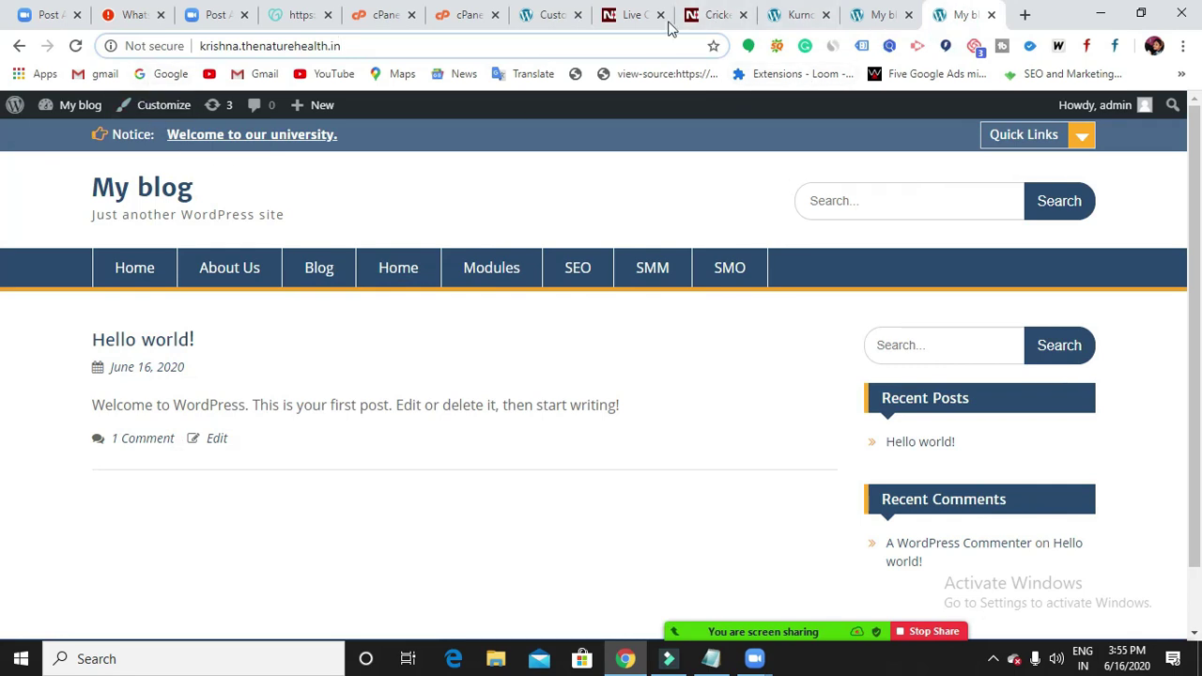
pyautogui.click(552, 17)
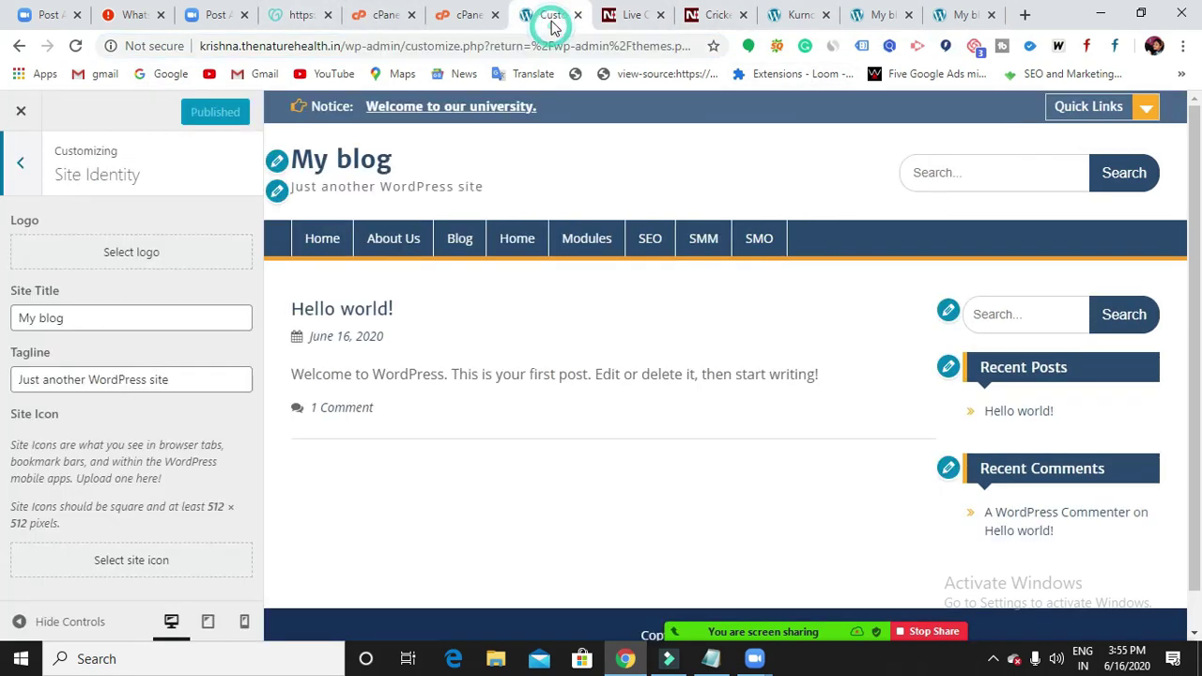
# Upload the Natural Bridal Makeup Tutorial image from Downloads and set it as the cropped site logo.
pyautogui.click(157, 255)
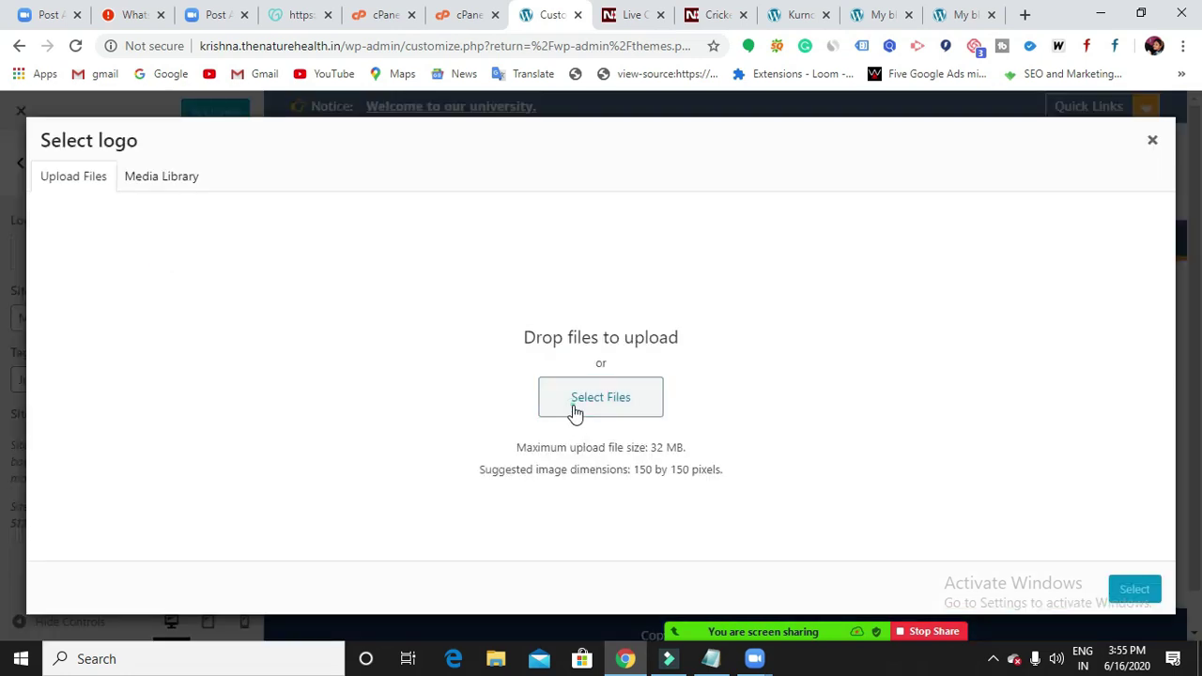
pyautogui.click(574, 410)
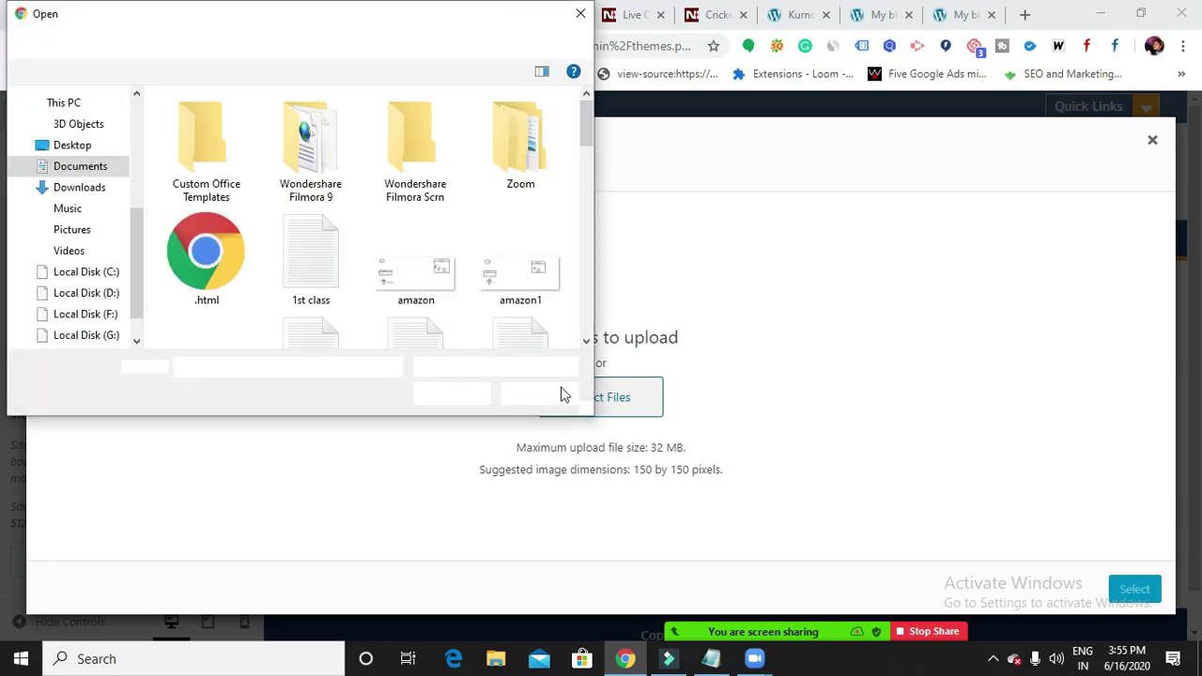
pyautogui.click(94, 190)
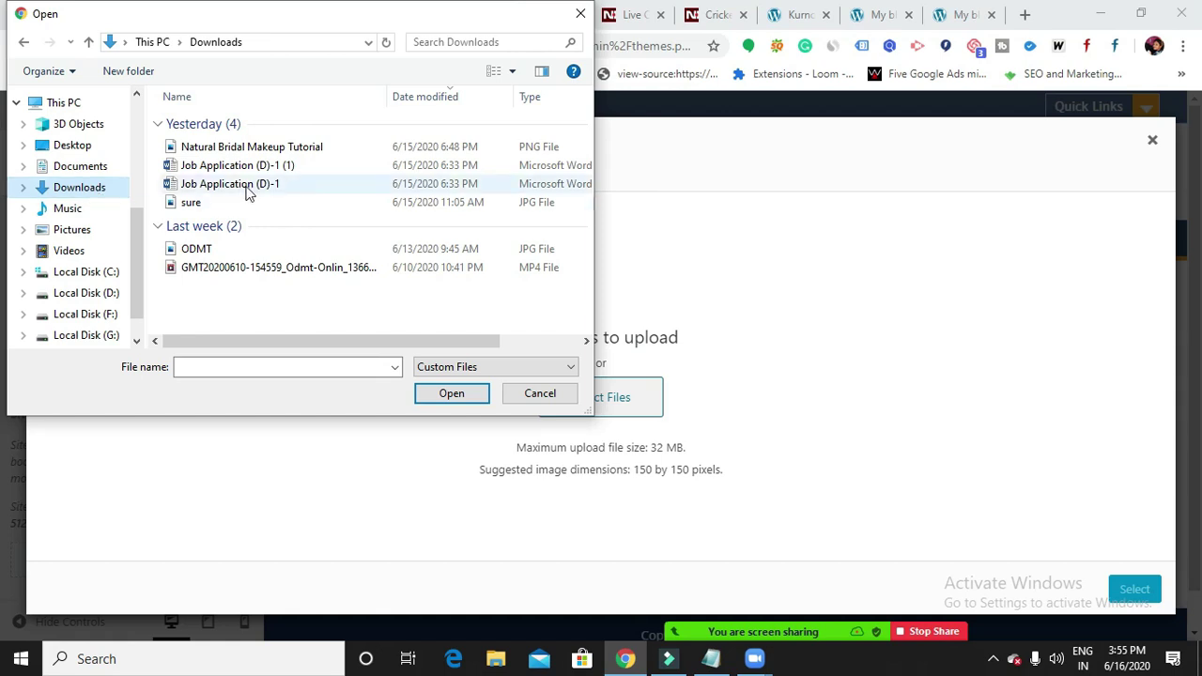
pyautogui.click(268, 146)
pyautogui.click(453, 393)
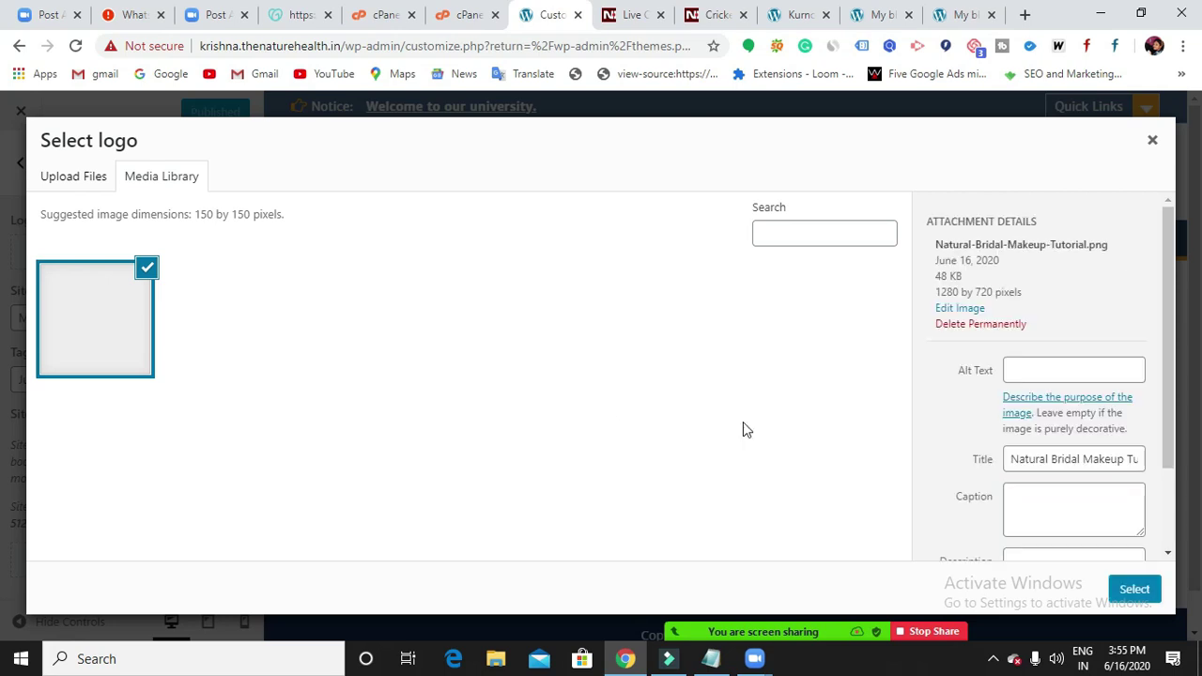
pyautogui.click(1131, 592)
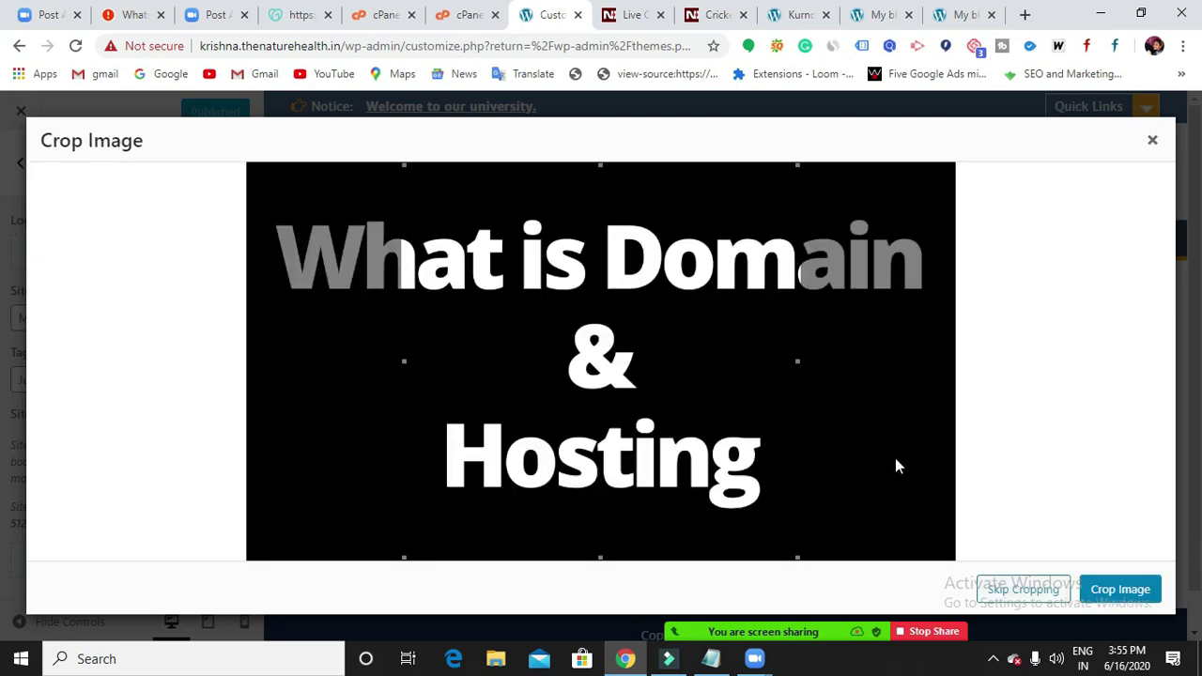
pyautogui.click(1115, 591)
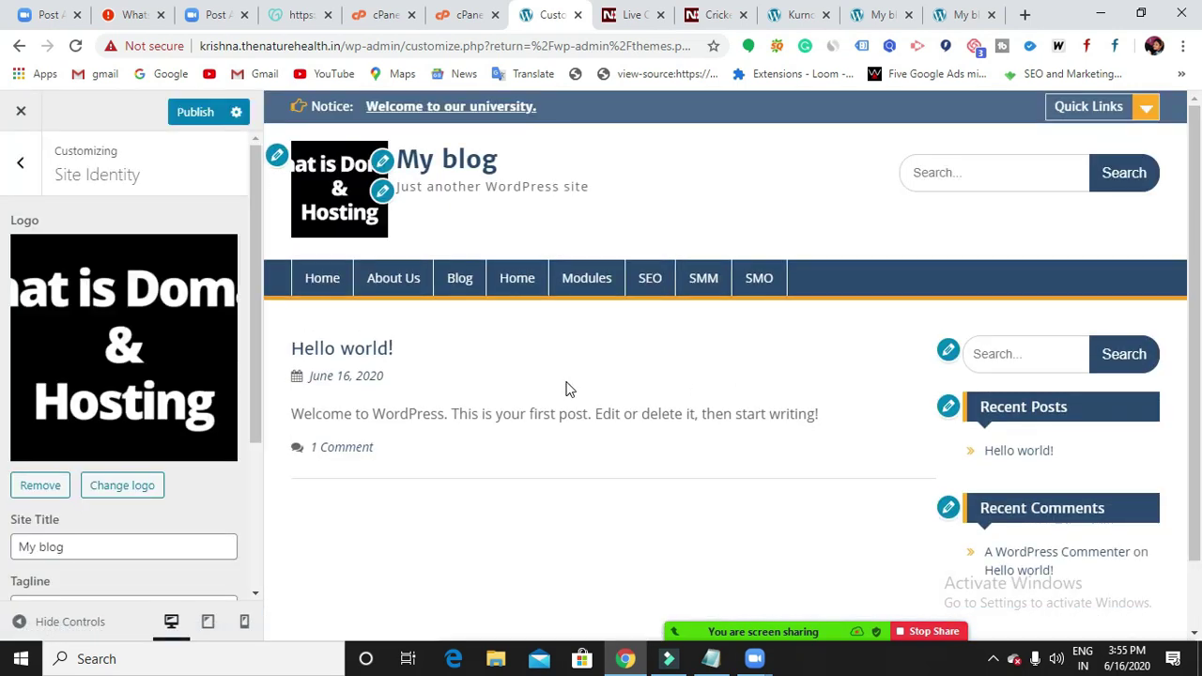
pyautogui.scroll(-1, 173, 383)
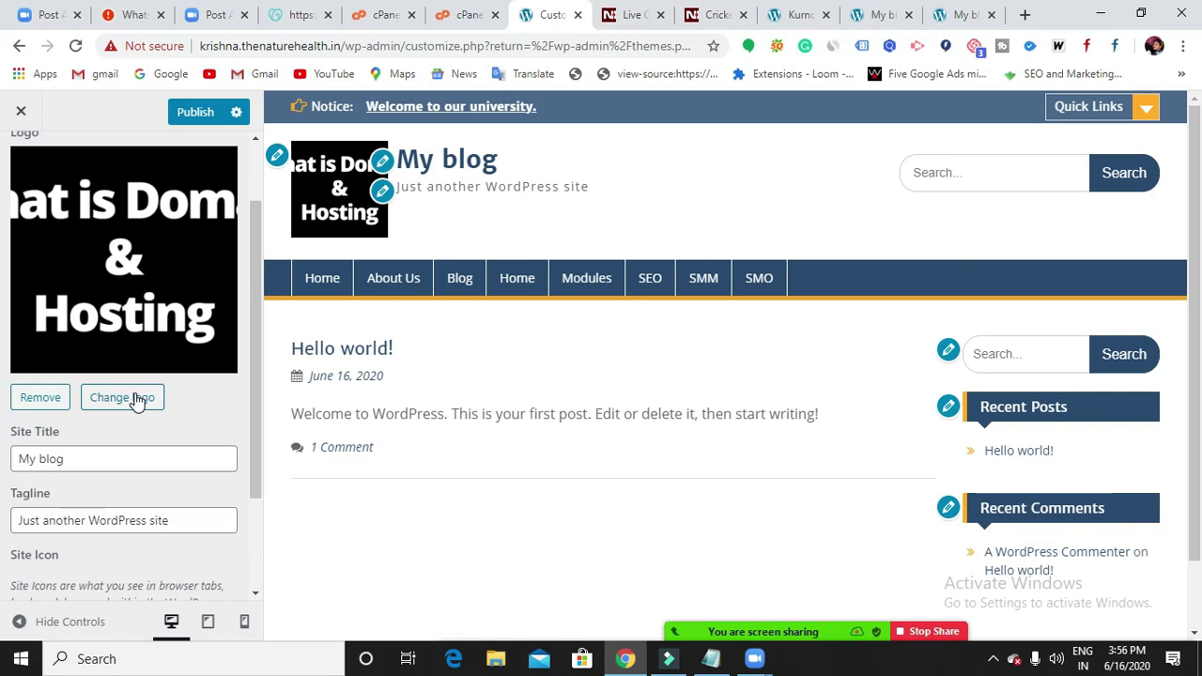
pyautogui.scroll(-1, 131, 400)
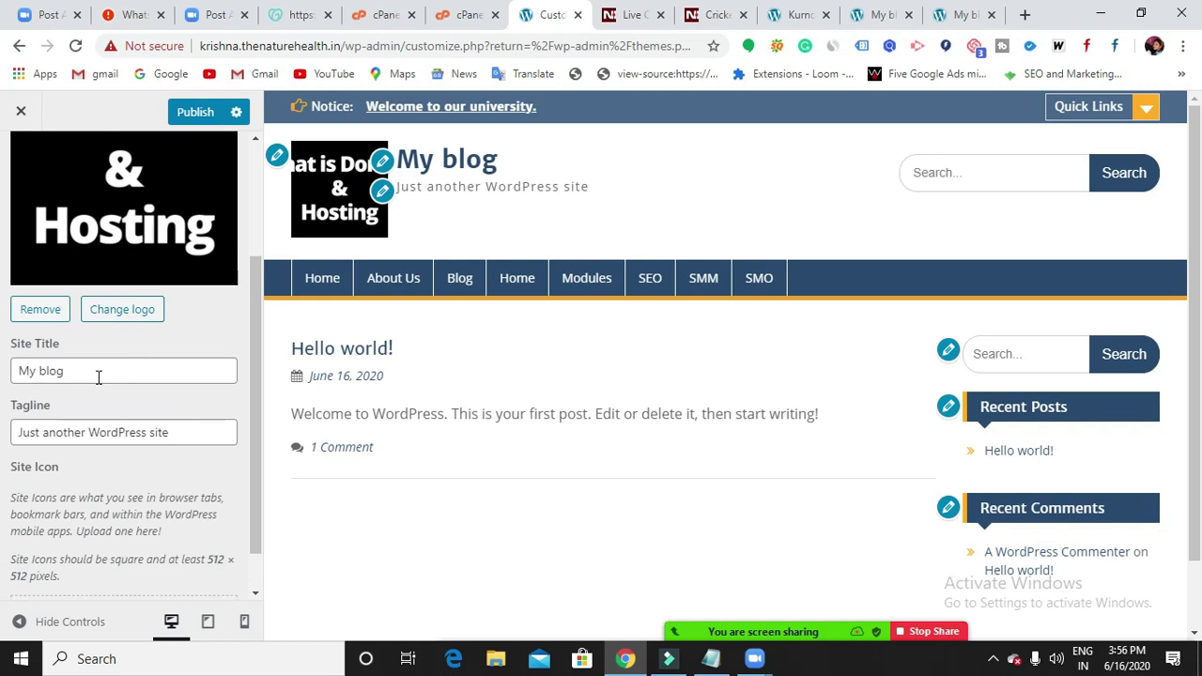
pyautogui.scroll(-1, 99, 376)
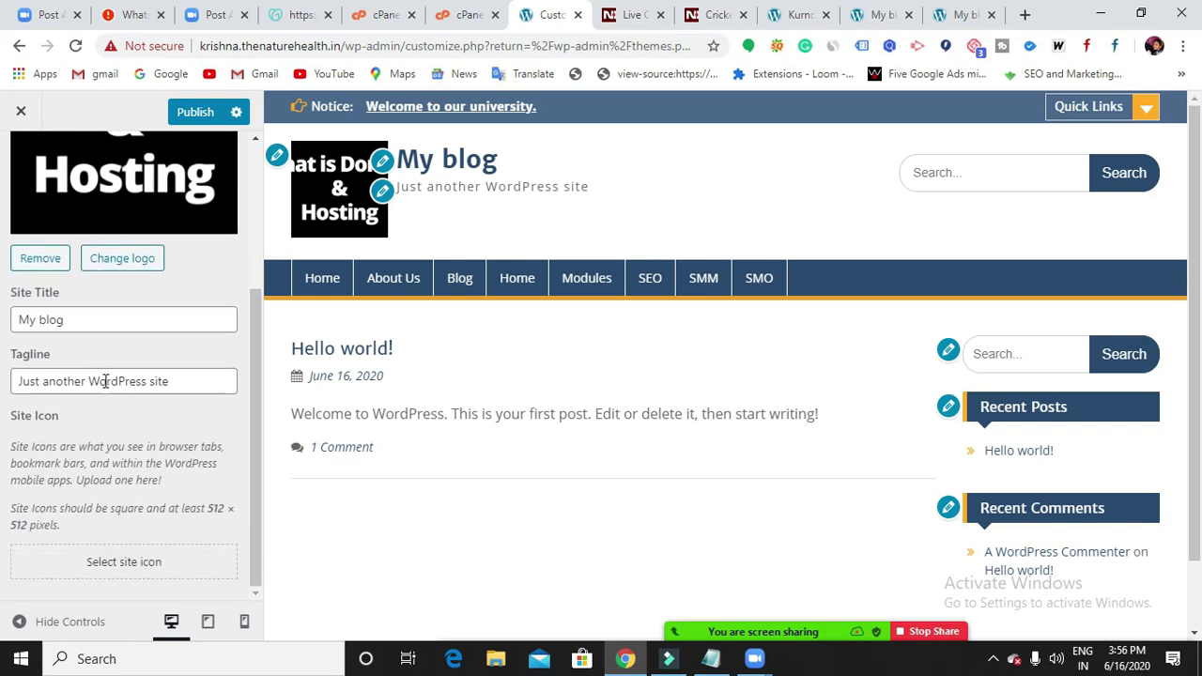
pyautogui.scroll(1, 102, 380)
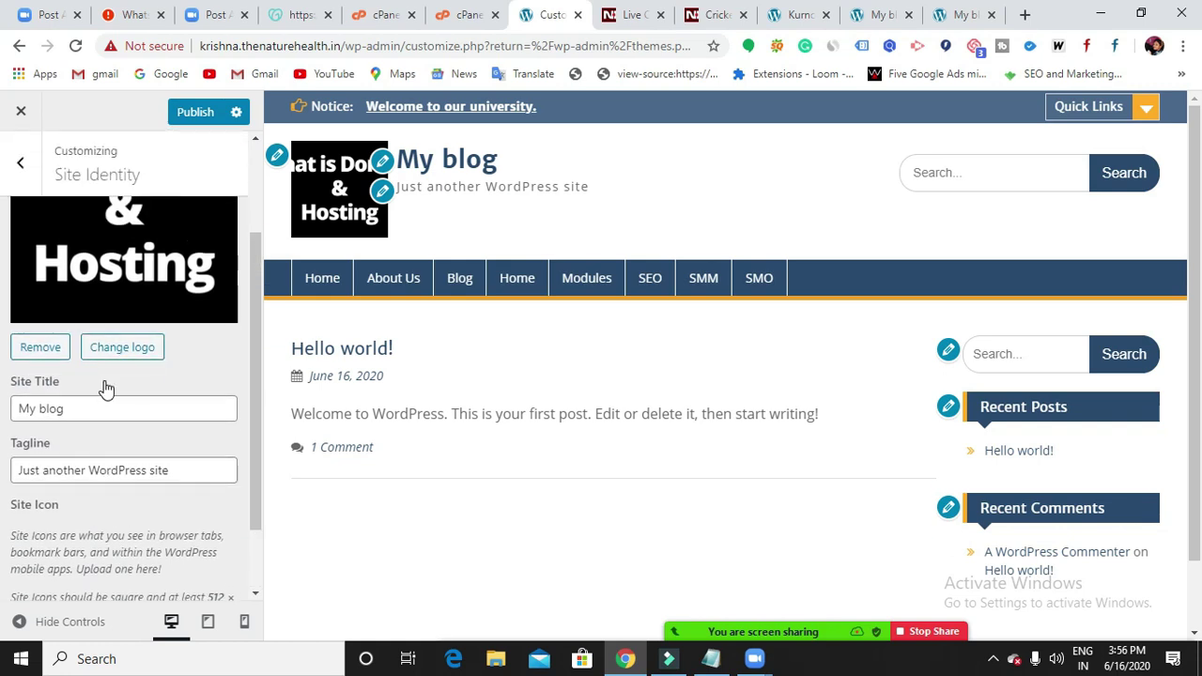
pyautogui.scroll(-1, 106, 389)
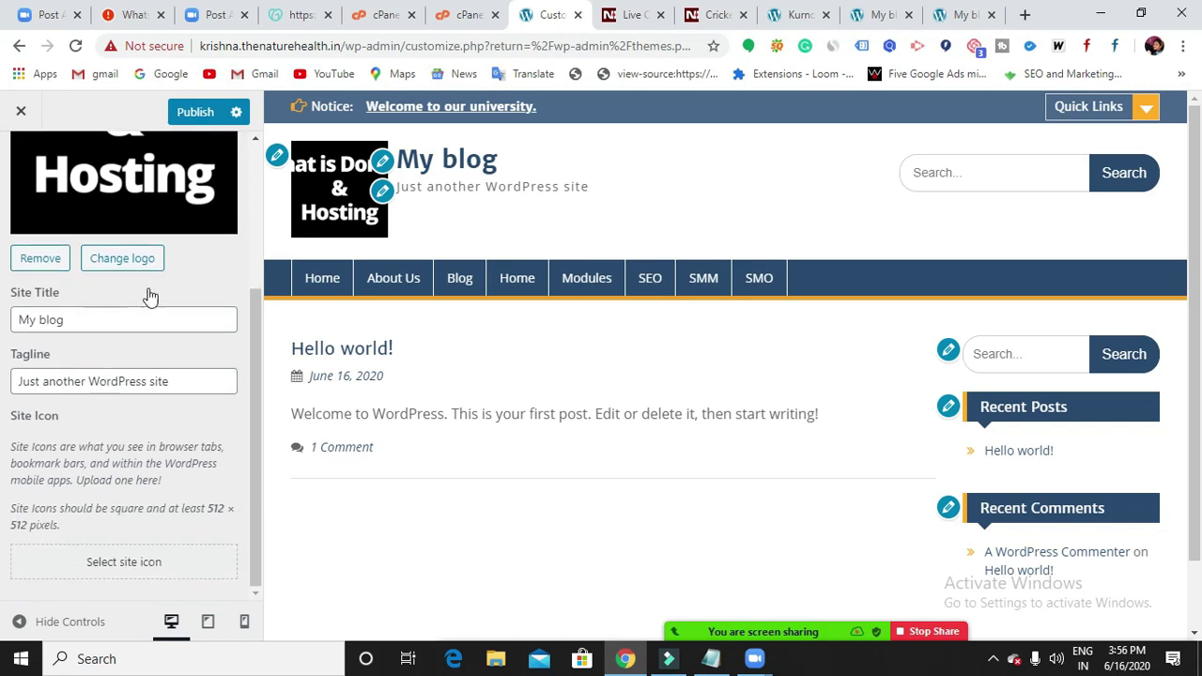
pyautogui.scroll(2, 165, 300)
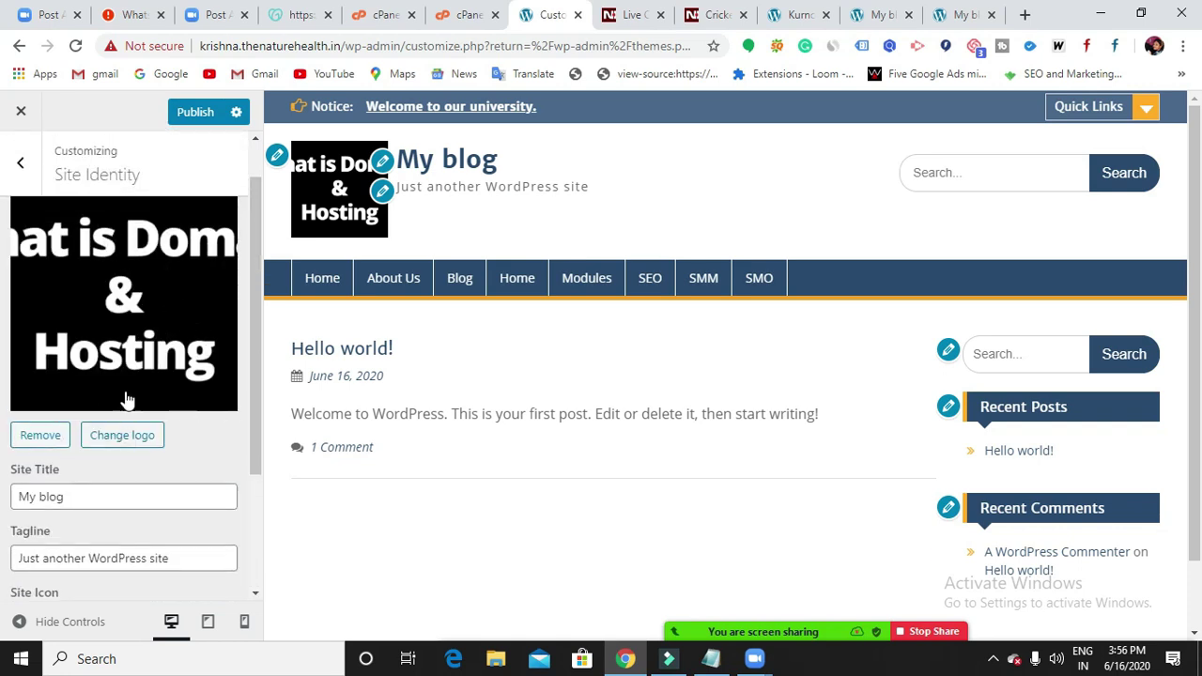
pyautogui.scroll(-1, 150, 394)
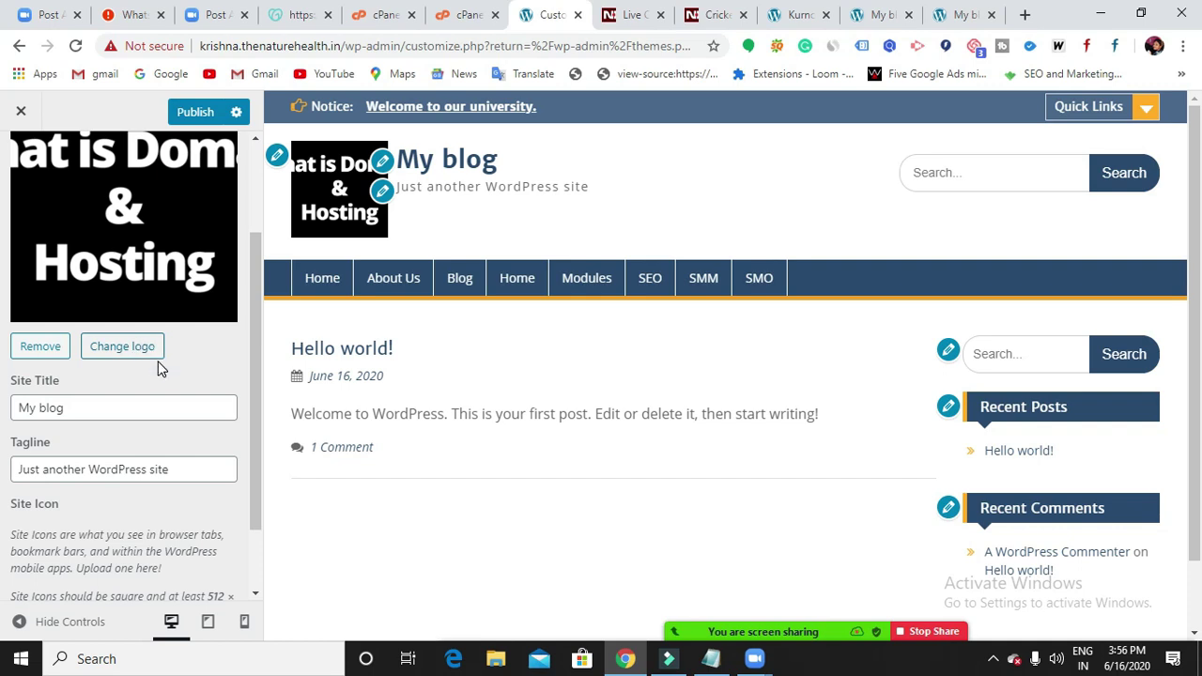
pyautogui.scroll(2, 159, 369)
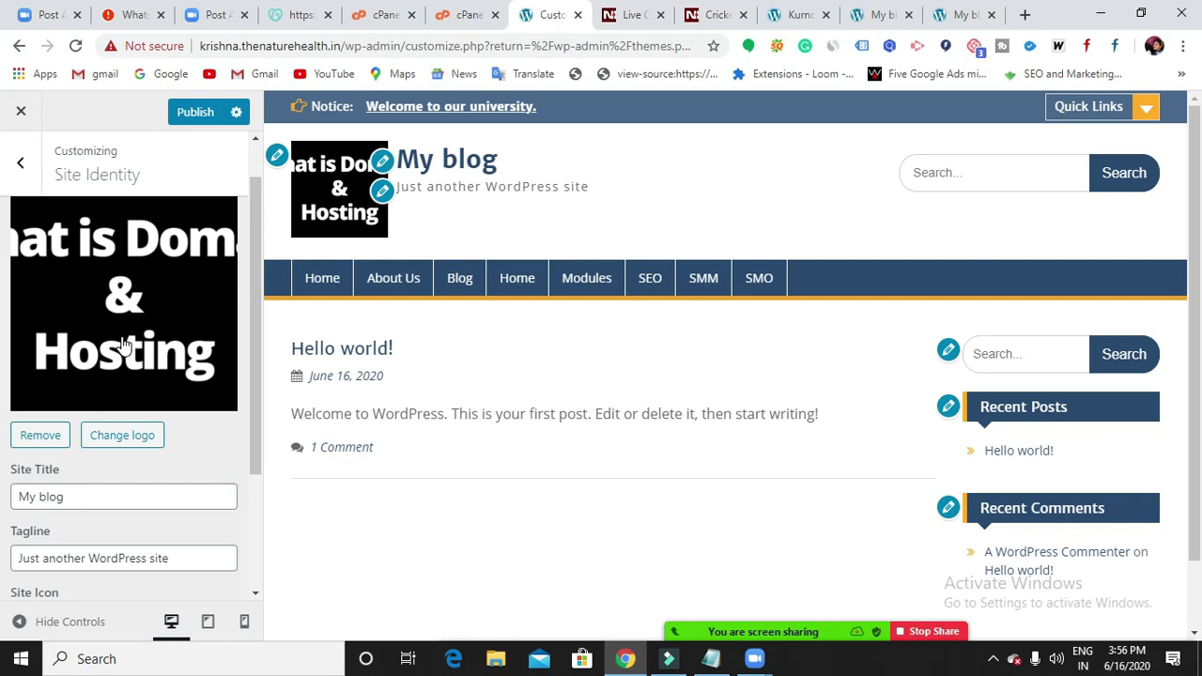
pyautogui.scroll(-2, 122, 345)
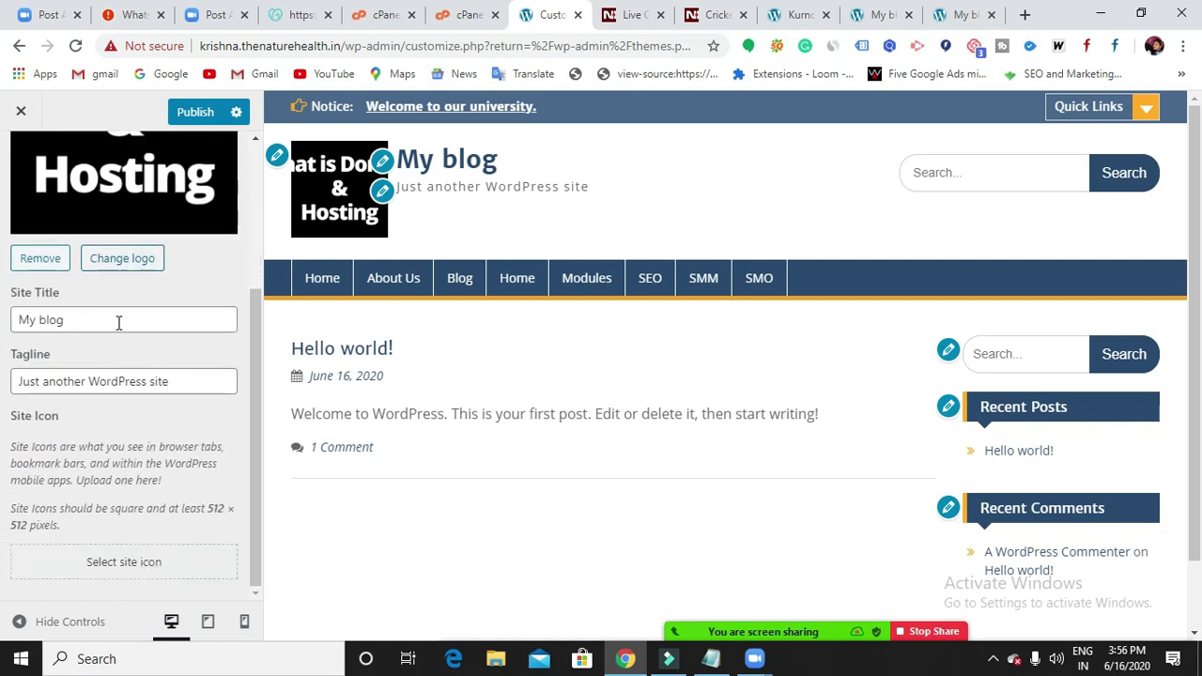
pyautogui.click(89, 312)
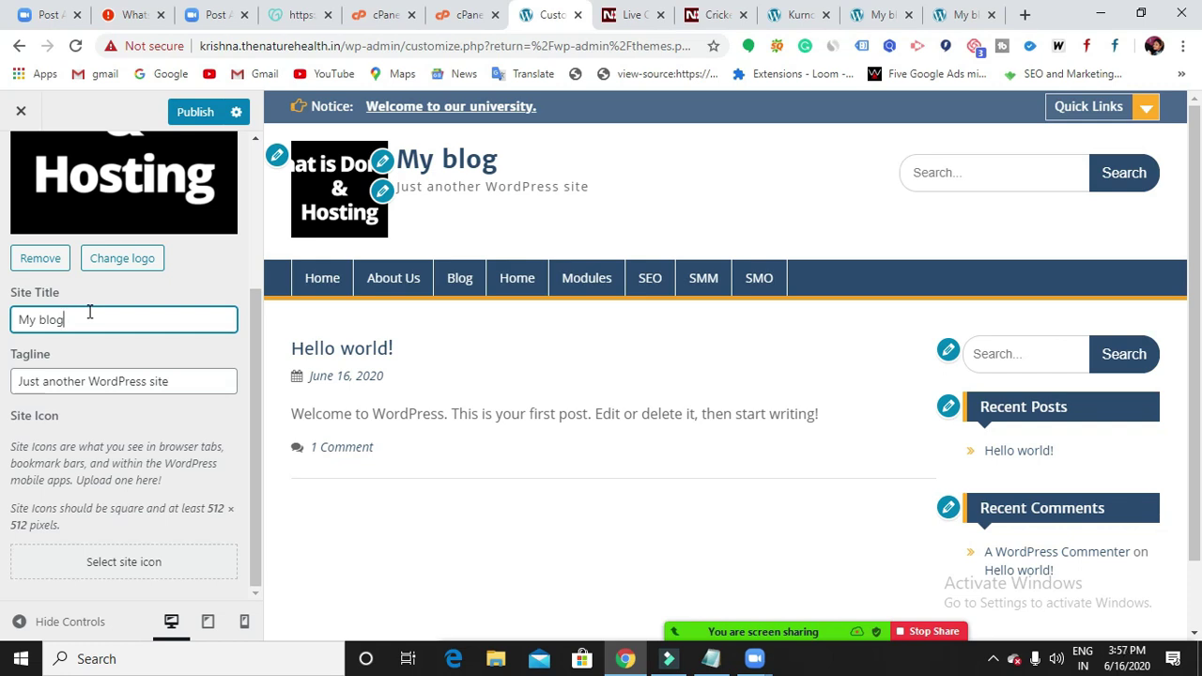
# Replace the site title 'My blog' with 'Digicourse' and the tagline with 'Online Digital Marketing Training'.
pyautogui.press('BackSpace')
pyautogui.press('BackSpace')
pyautogui.press('BackSpace')
pyautogui.press('BackSpace')
pyautogui.press('BackSpace')
pyautogui.press('BackSpace')
pyautogui.press('BackSpace')
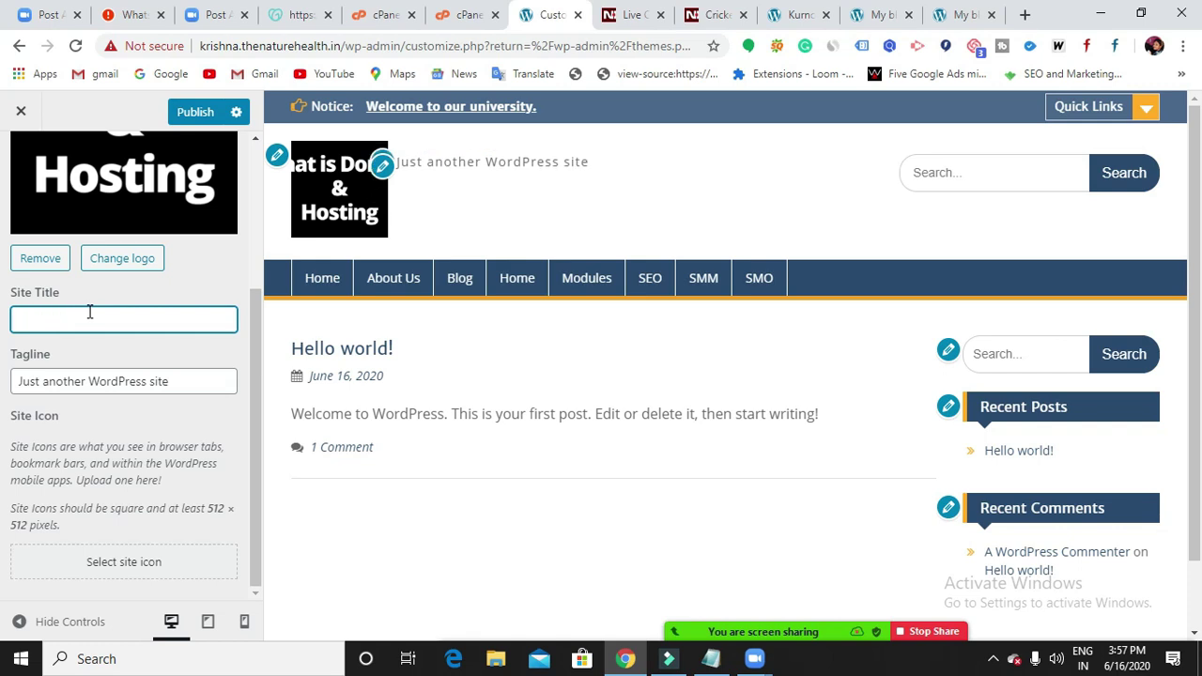
pyautogui.write('Digicourse')
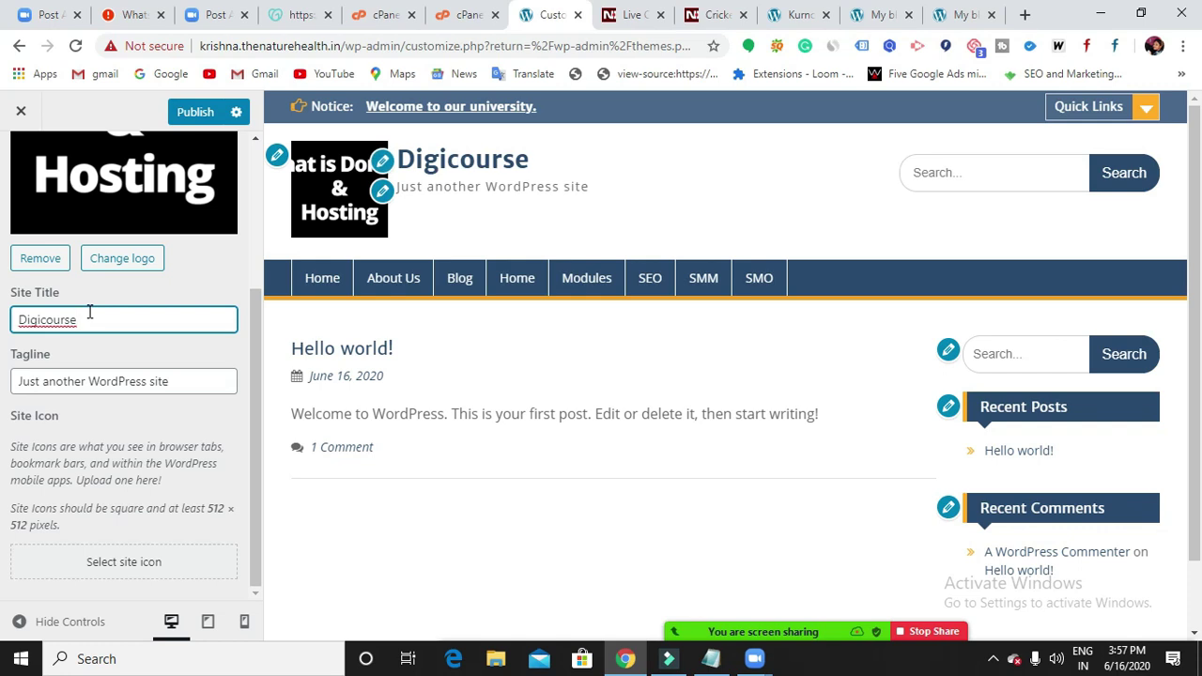
pyautogui.click(204, 385)
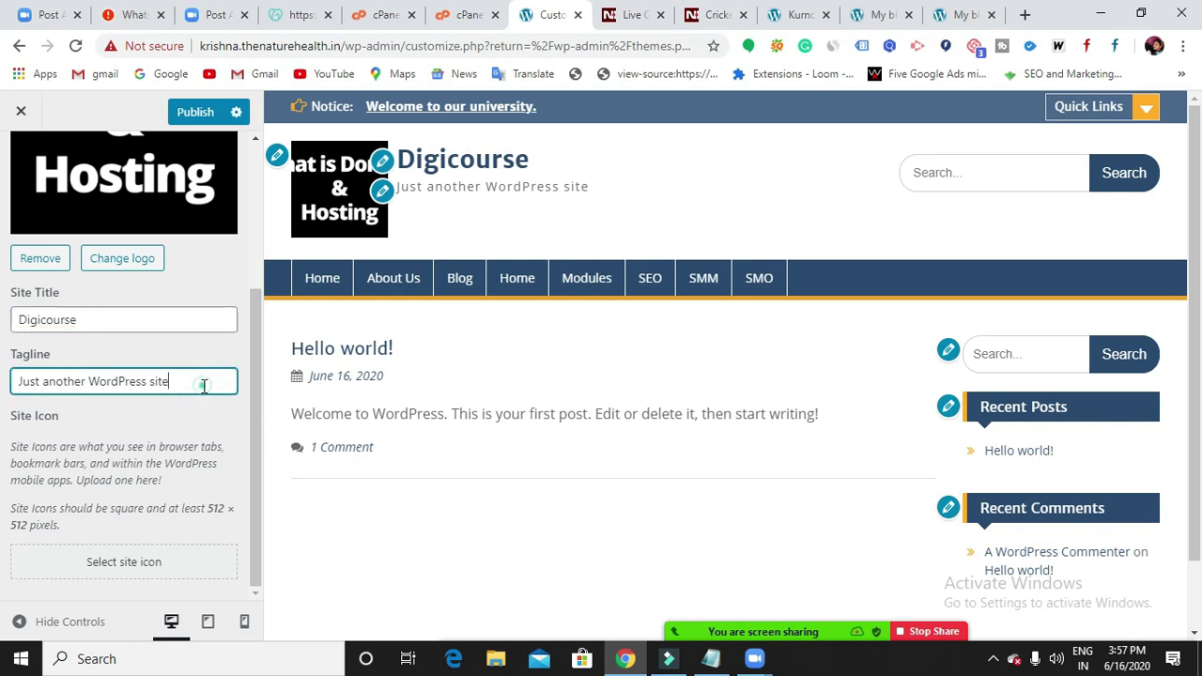
pyautogui.press('BackSpace')
pyautogui.press('BackSpace')
pyautogui.press('BackSpace')
pyautogui.press('BackSpace')
pyautogui.press('BackSpace')
pyautogui.press('BackSpace')
pyautogui.press('BackSpace')
pyautogui.press('BackSpace')
pyautogui.press('BackSpace')
pyautogui.press('BackSpace')
pyautogui.press('BackSpace')
pyautogui.press('BackSpace')
pyautogui.press('BackSpace')
pyautogui.press('BackSpace')
pyautogui.press('BackSpace')
pyautogui.press('BackSpace')
pyautogui.press('BackSpace')
pyautogui.press('BackSpace')
pyautogui.press('BackSpace')
pyautogui.press('BackSpace')
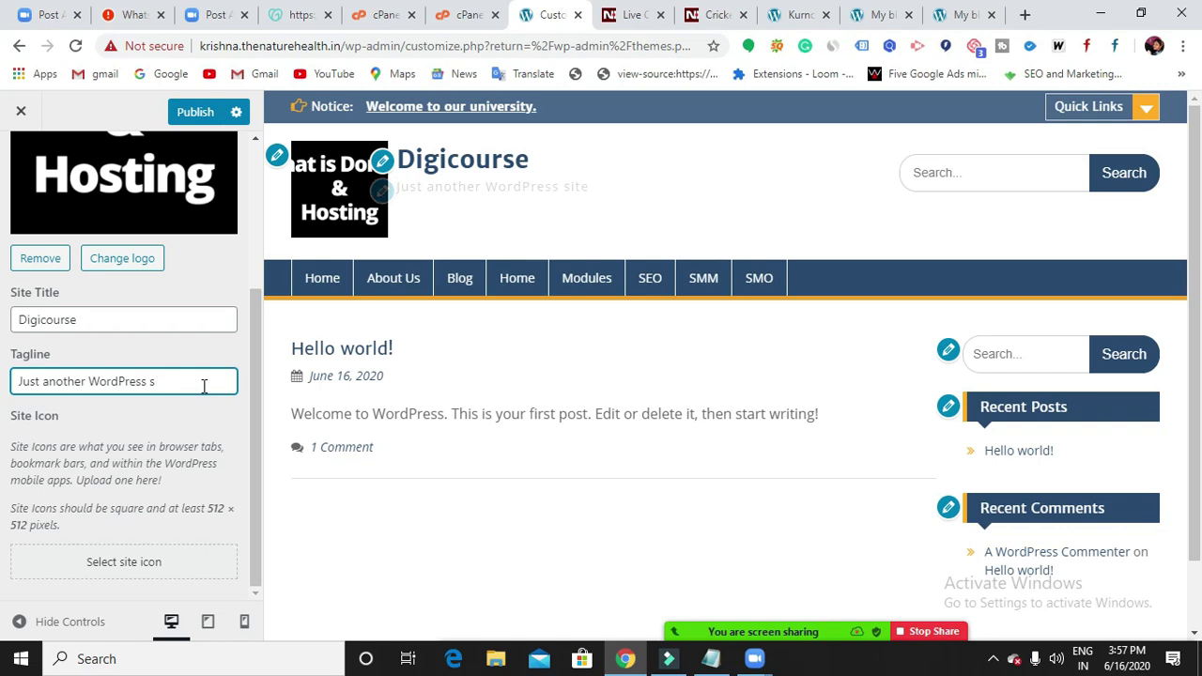
pyautogui.press('BackSpace')
pyautogui.press('BackSpace')
pyautogui.press('BackSpace')
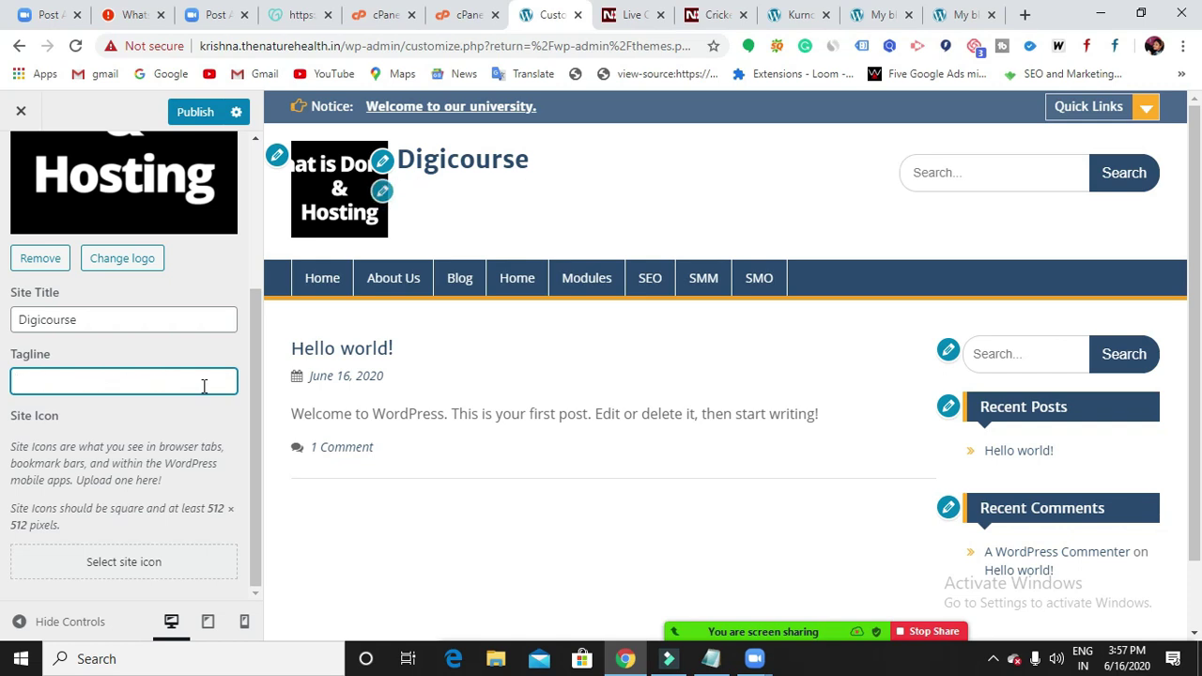
pyautogui.write('Online Digital')
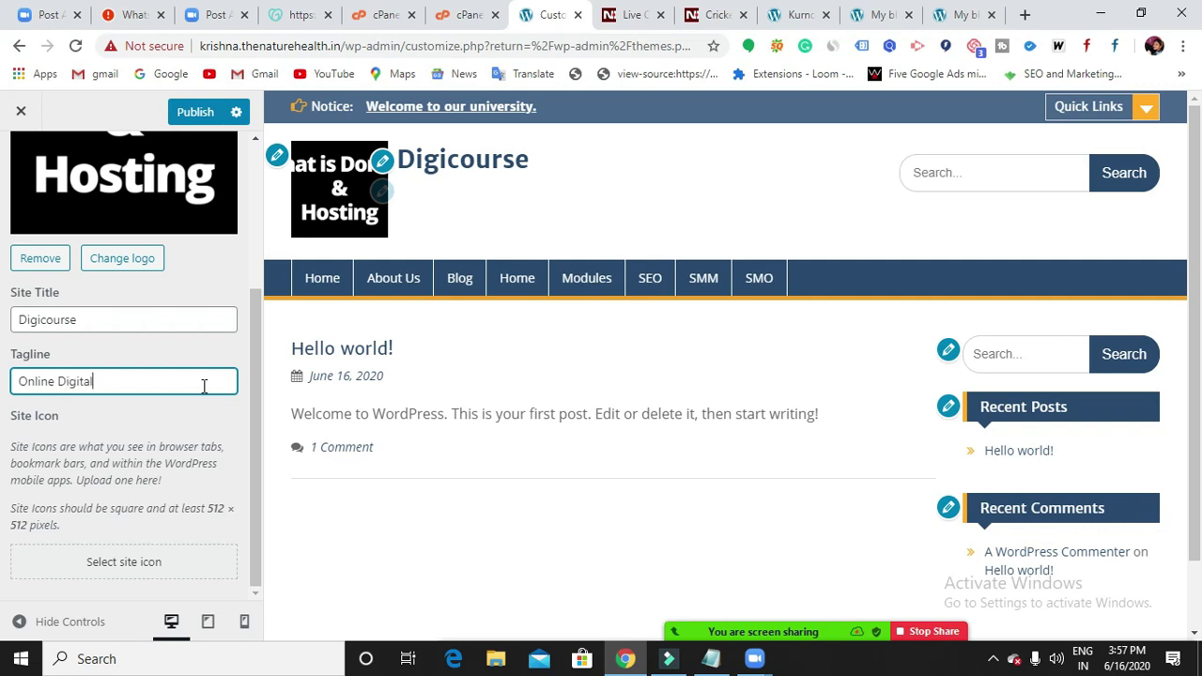
pyautogui.write(' Marketing Training')
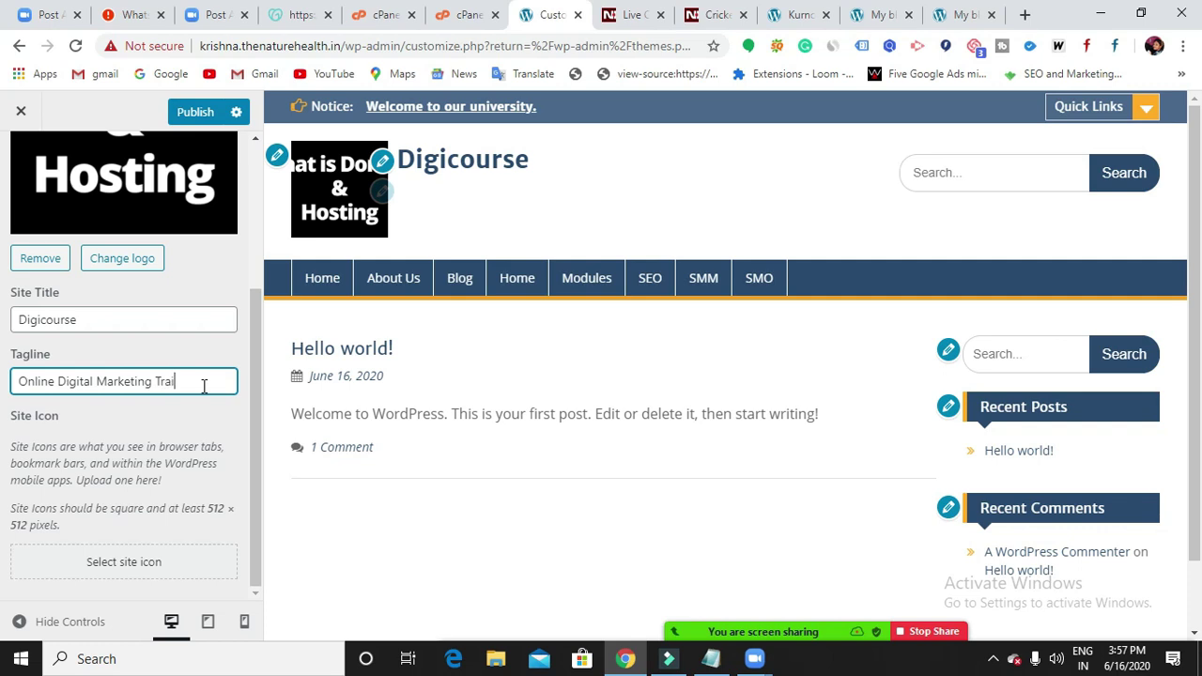
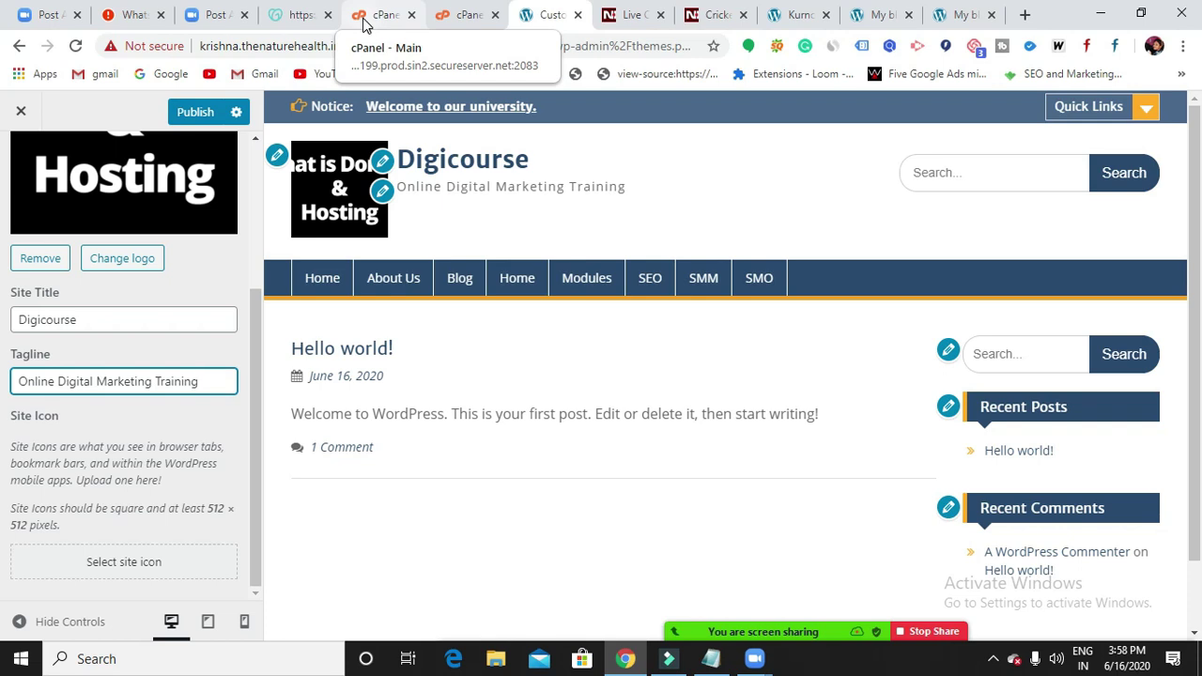
# Upload Natural Bridal Makeup Tutorial.png from Downloads and select it as the site icon.
pyautogui.click(146, 571)
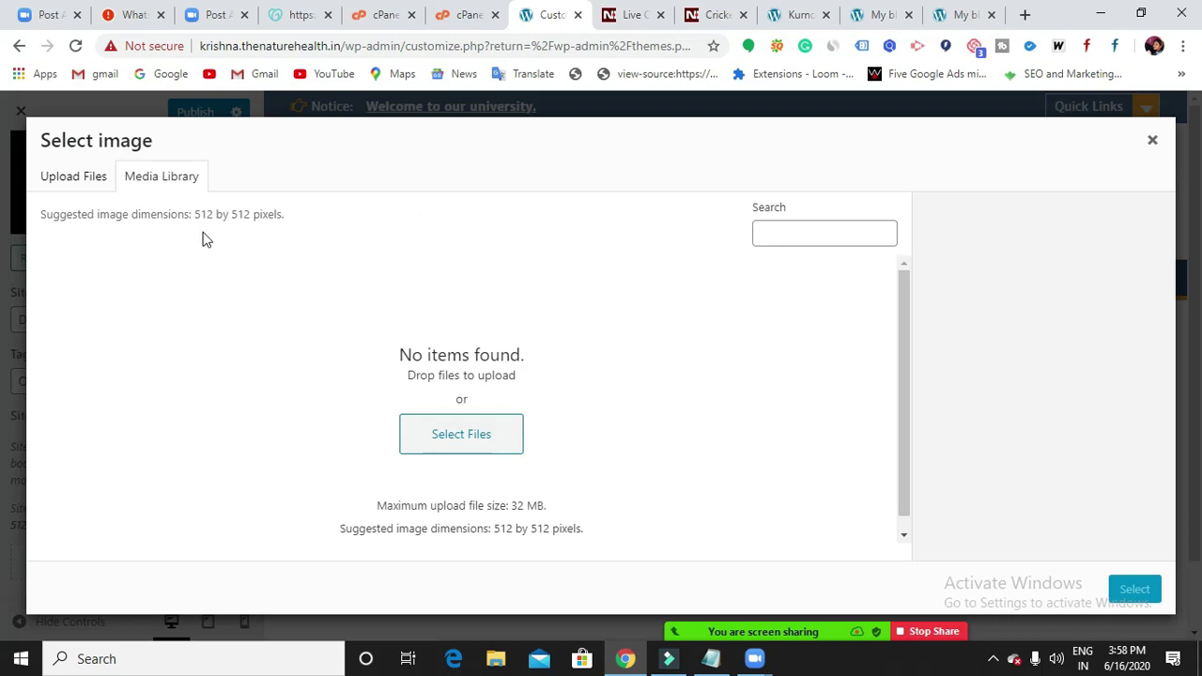
pyautogui.click(56, 183)
pyautogui.click(174, 180)
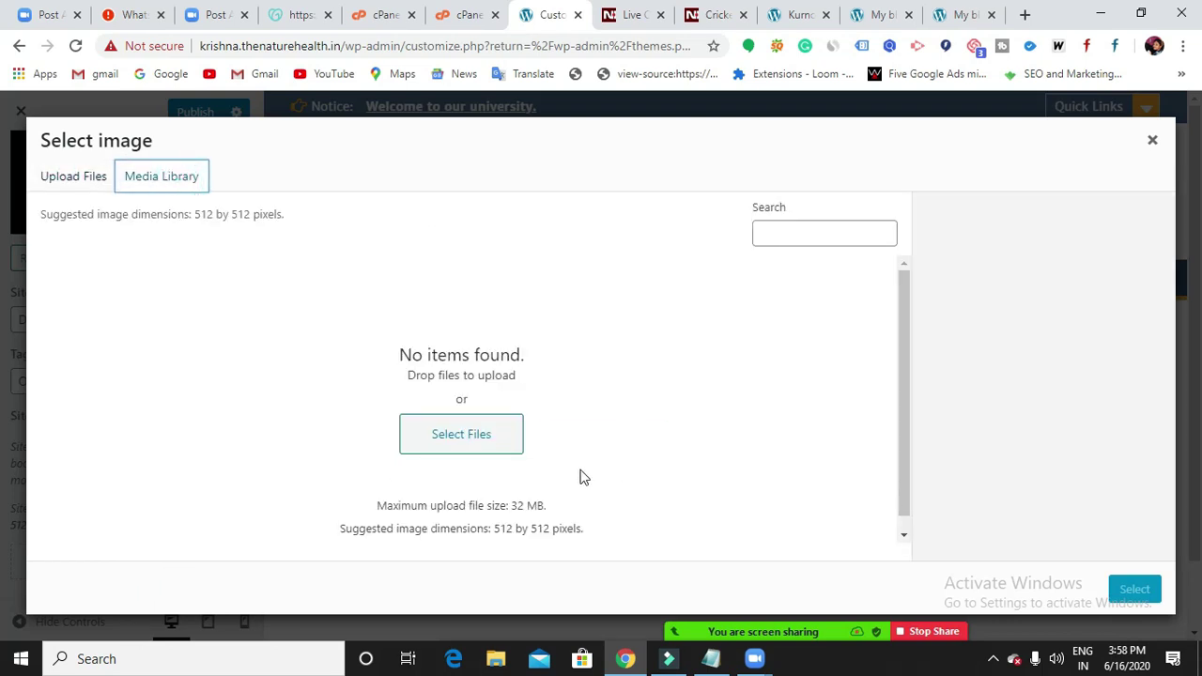
pyautogui.click(489, 437)
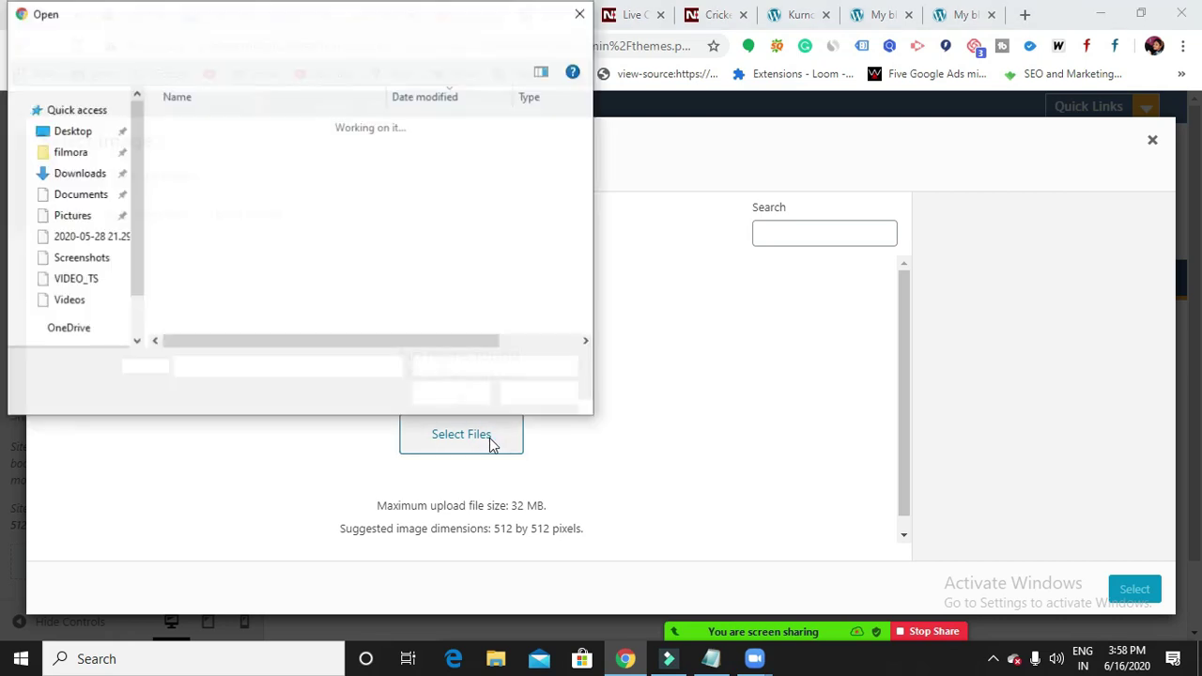
pyautogui.click(225, 150)
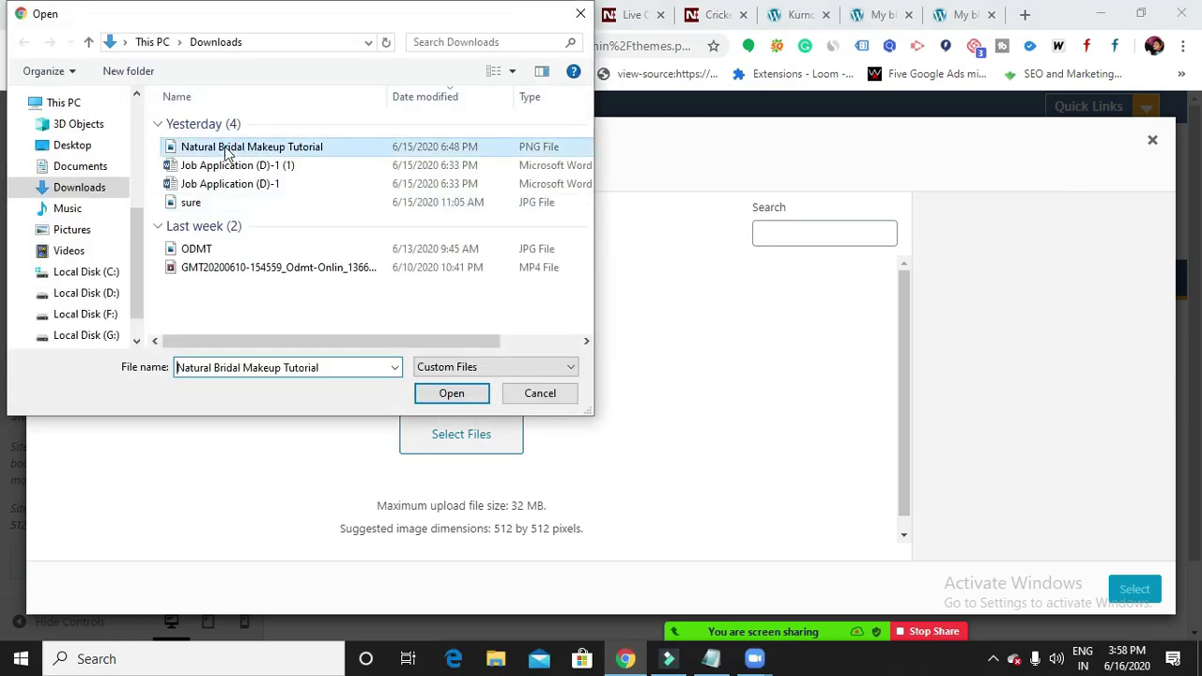
pyautogui.click(450, 393)
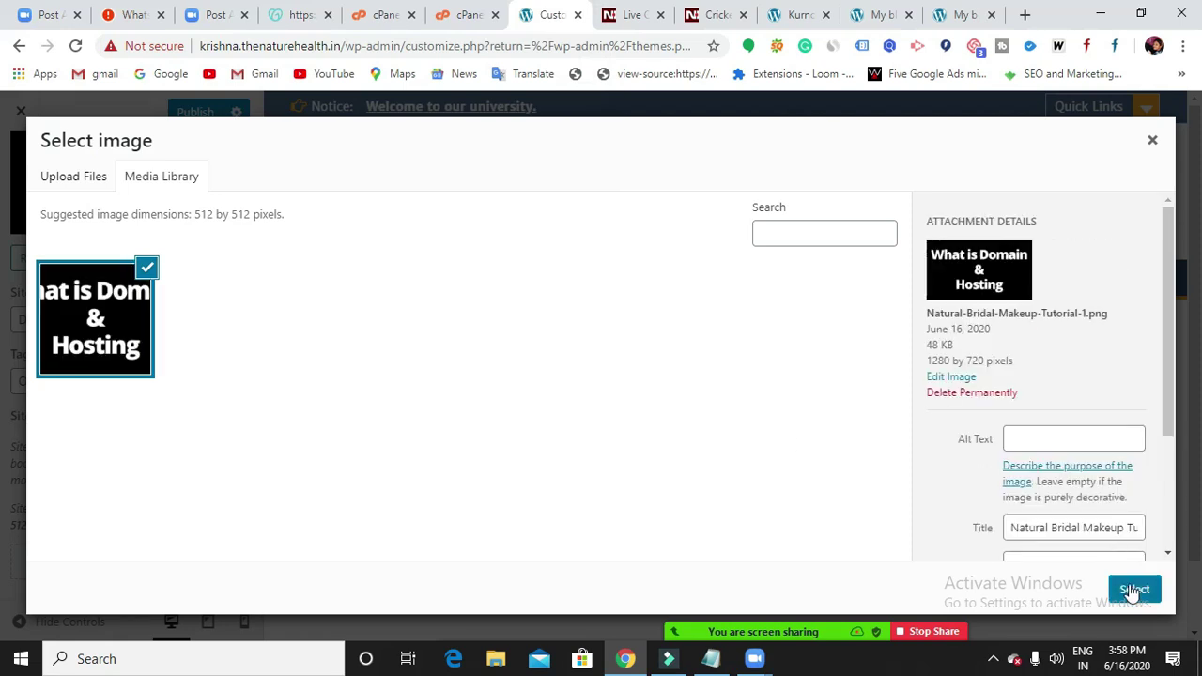
pyautogui.click(1134, 592)
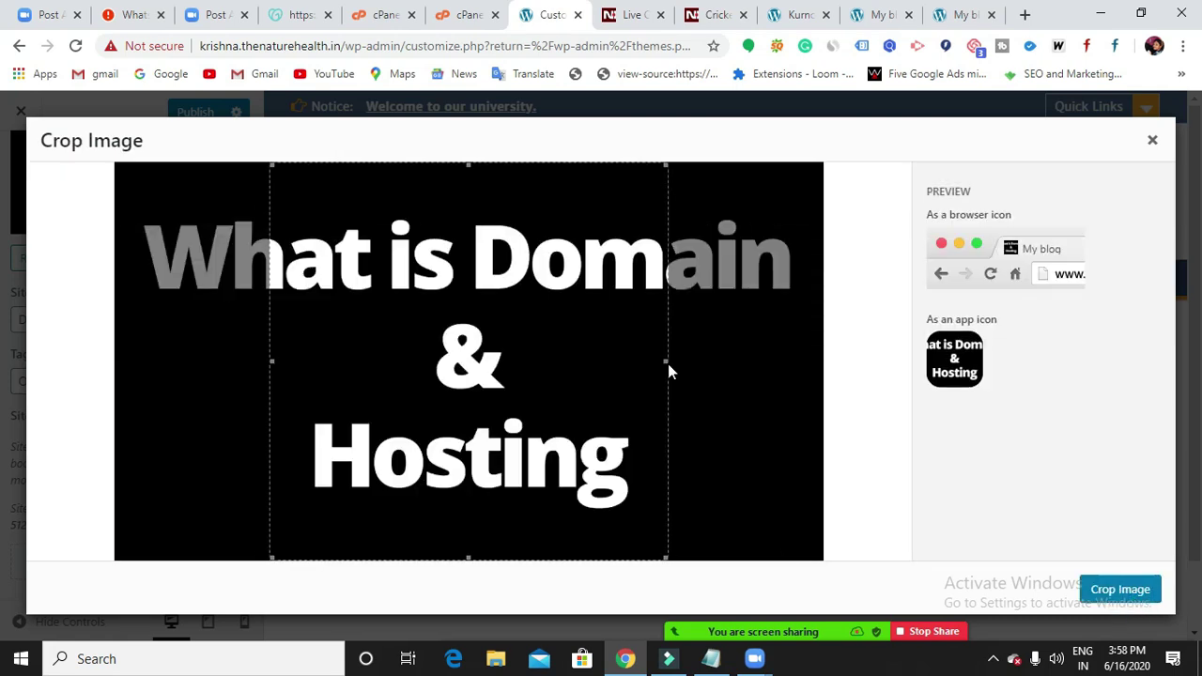
# Move and resize the square crop box over the image's central text.
pyautogui.moveTo(665, 360); pyautogui.dragTo(561, 363)
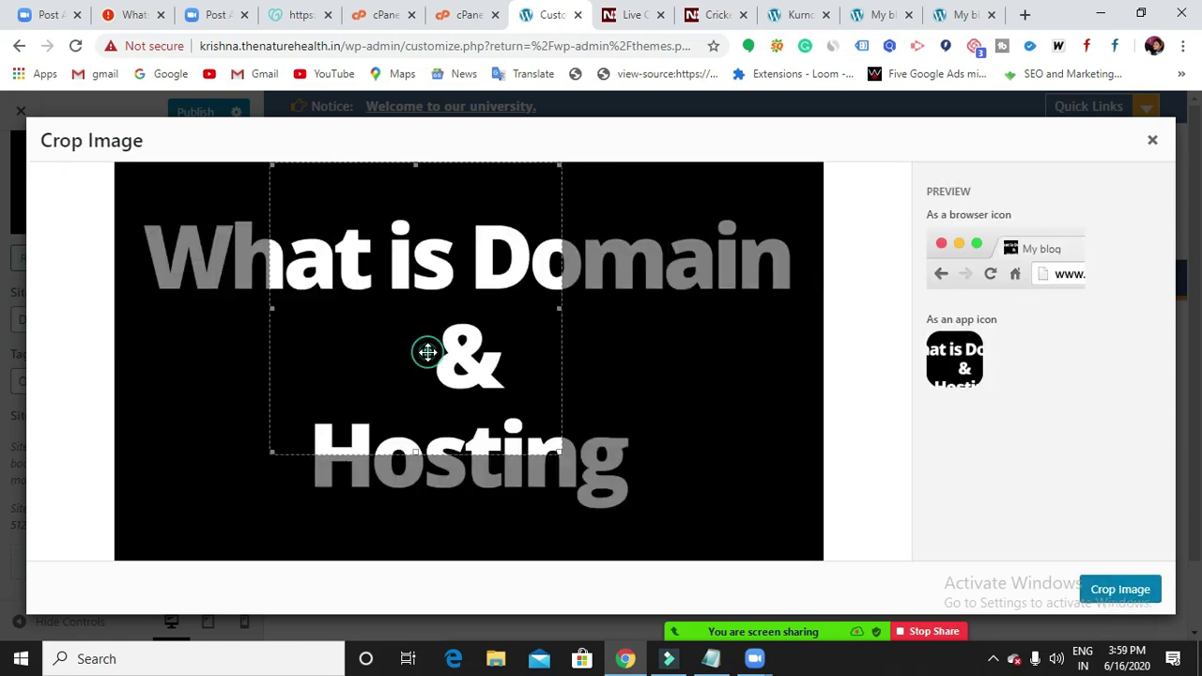
pyautogui.moveTo(423, 351); pyautogui.dragTo(494, 416)
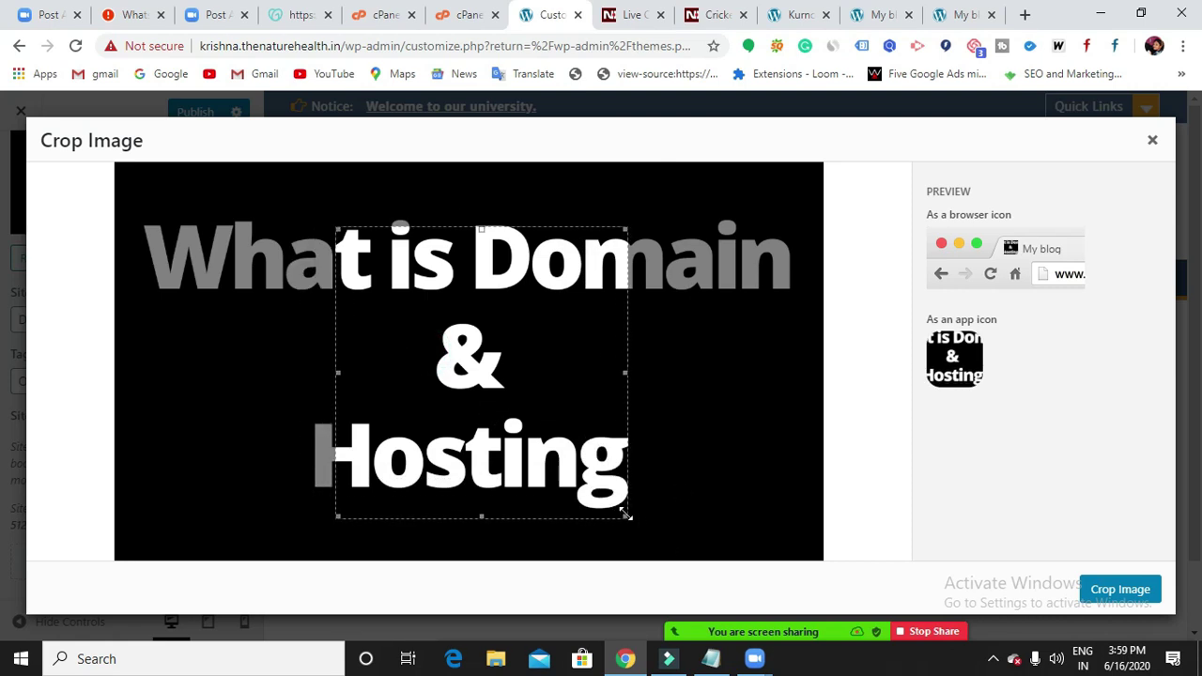
pyautogui.moveTo(626, 516); pyautogui.dragTo(650, 533)
pyautogui.moveTo(501, 456); pyautogui.dragTo(472, 403)
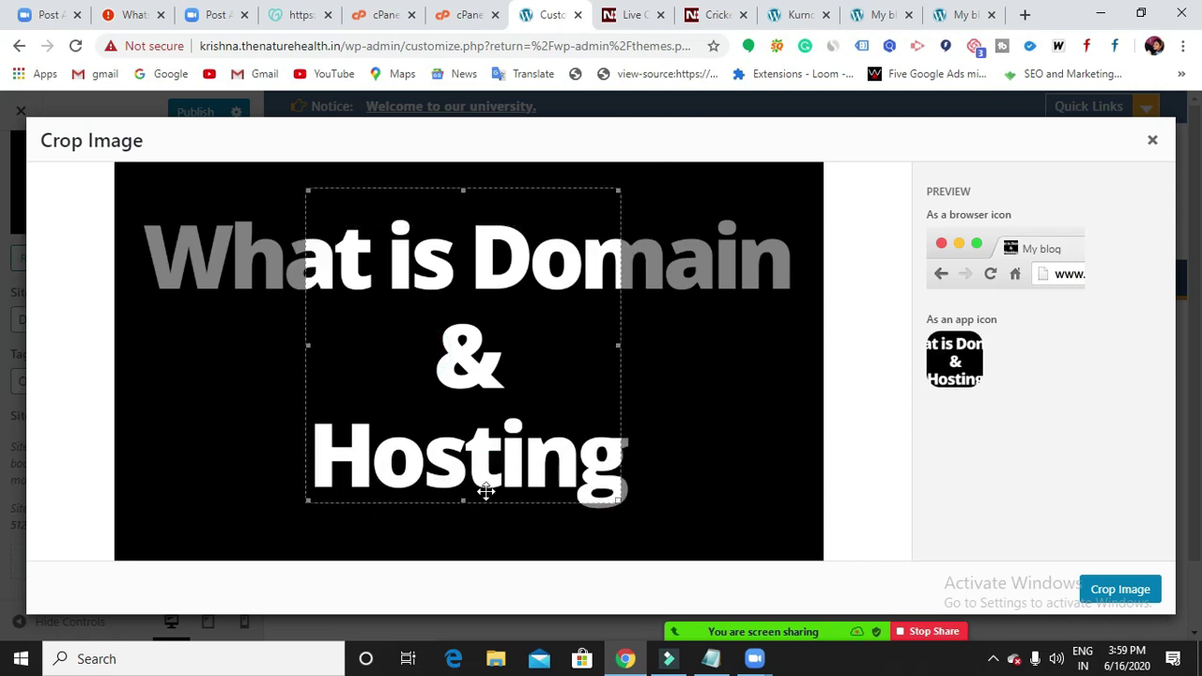
pyautogui.moveTo(466, 355)
pyautogui.mouseDown()
pyautogui.moveTo(483, 398)
pyautogui.moveTo(477, 369)
pyautogui.mouseUp()
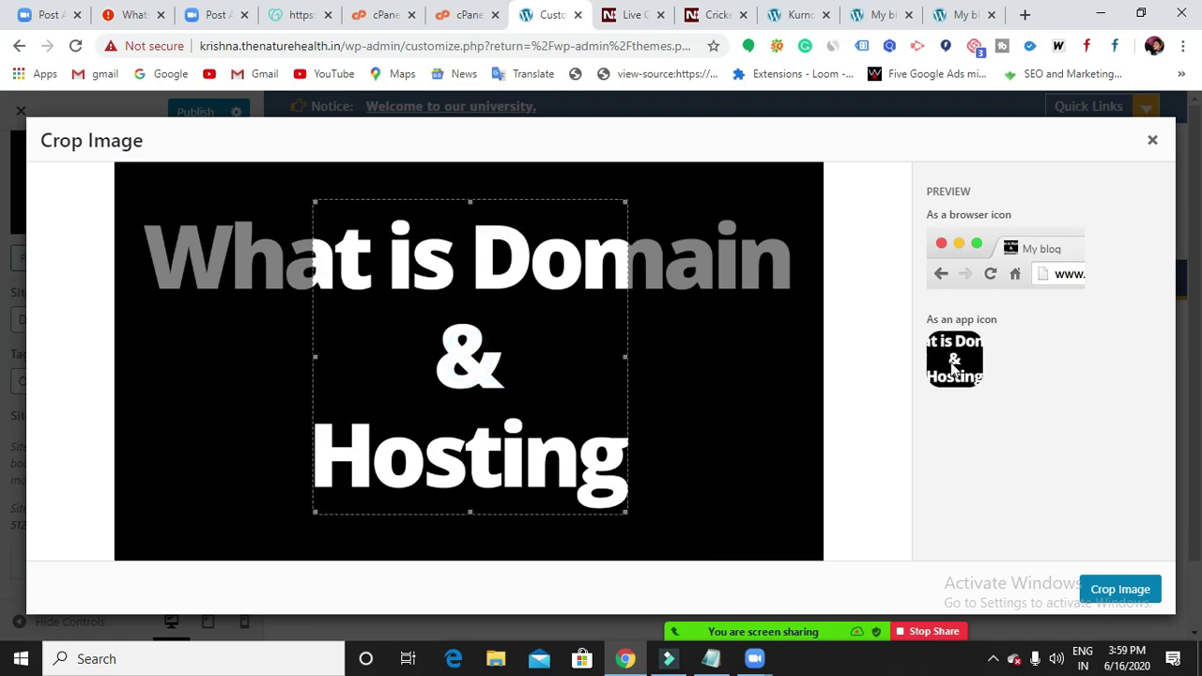
pyautogui.moveTo(626, 513); pyautogui.dragTo(594, 480)
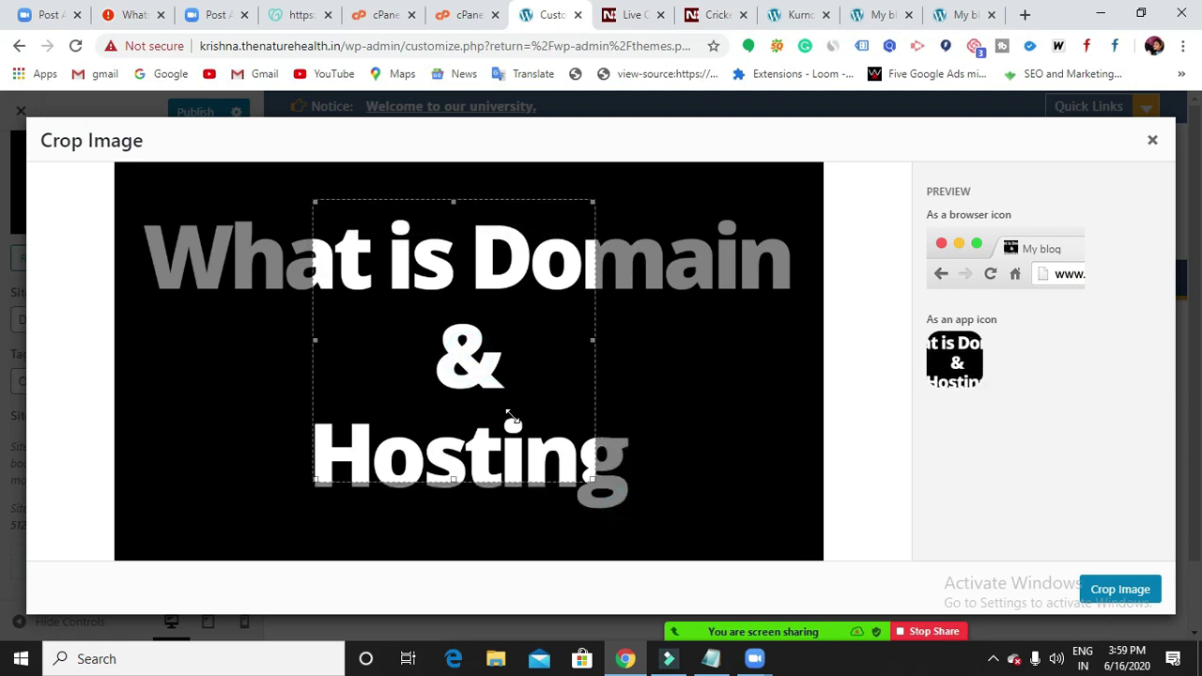
pyautogui.moveTo(497, 434); pyautogui.dragTo(509, 460)
pyautogui.moveTo(611, 507); pyautogui.dragTo(857, 558)
pyautogui.moveTo(429, 419); pyautogui.dragTo(407, 340)
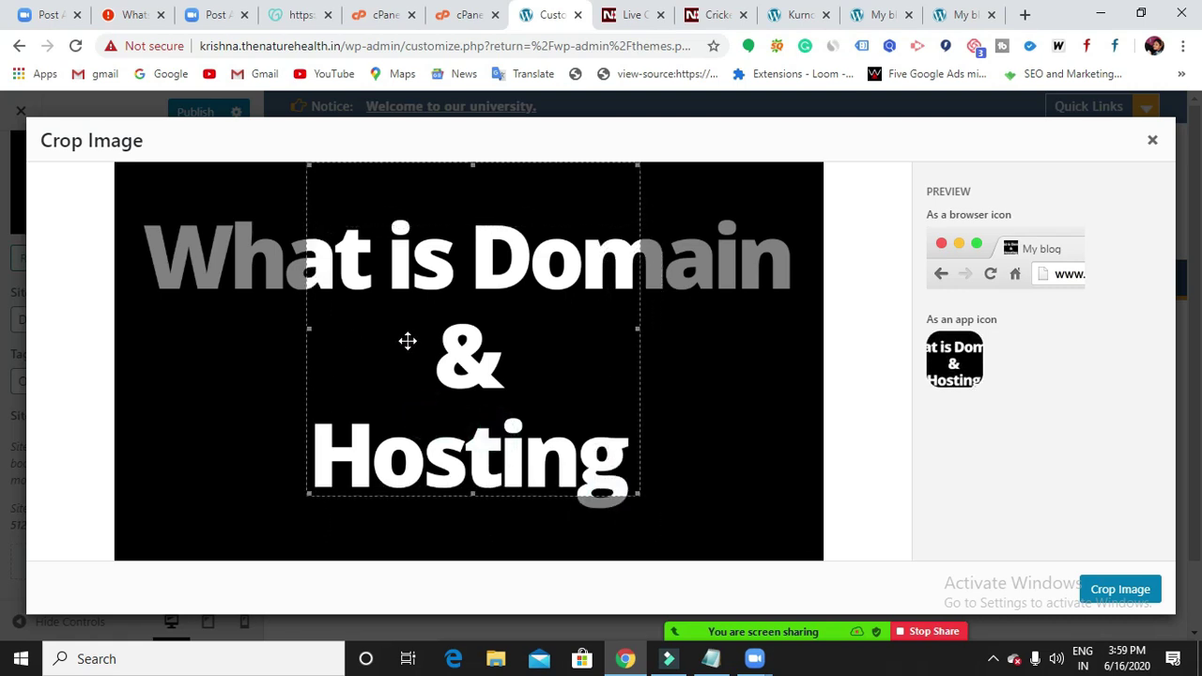
# Widen the crop box leftward, nudge it right, and apply the site-icon crop.
pyautogui.click(311, 330)
pyautogui.moveTo(311, 330); pyautogui.dragTo(179, 332)
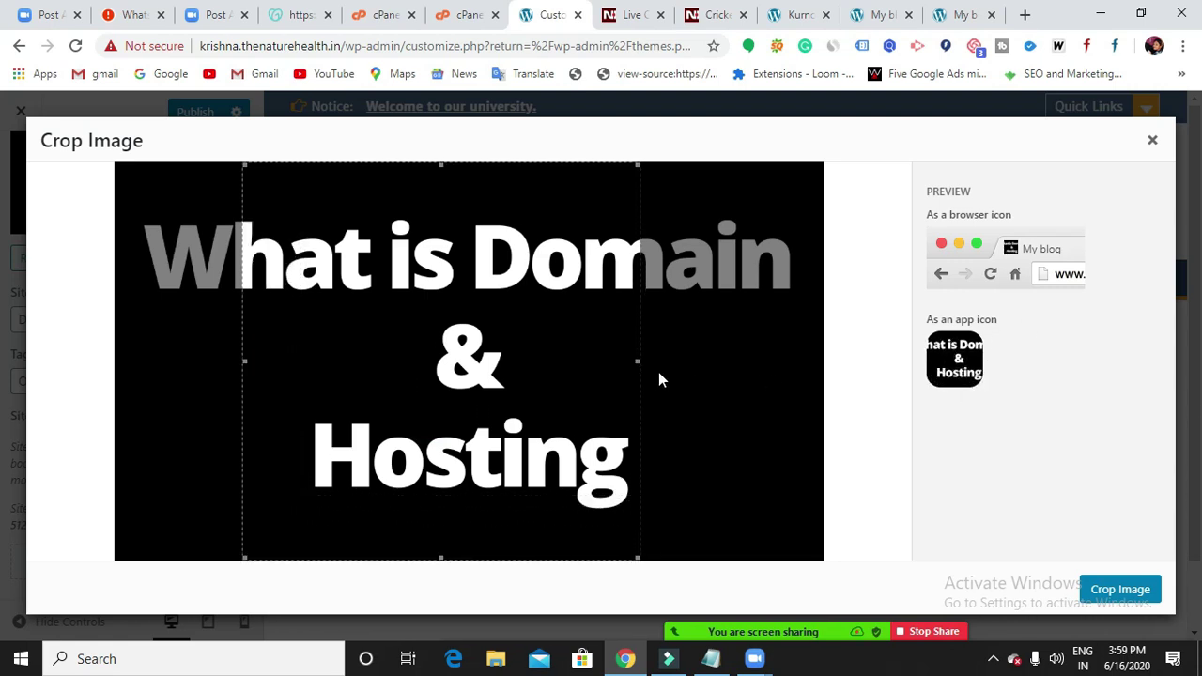
pyautogui.moveTo(636, 359)
pyautogui.mouseDown()
pyautogui.moveTo(824, 348)
pyautogui.moveTo(635, 361)
pyautogui.mouseUp()
pyautogui.moveTo(448, 393); pyautogui.dragTo(489, 385)
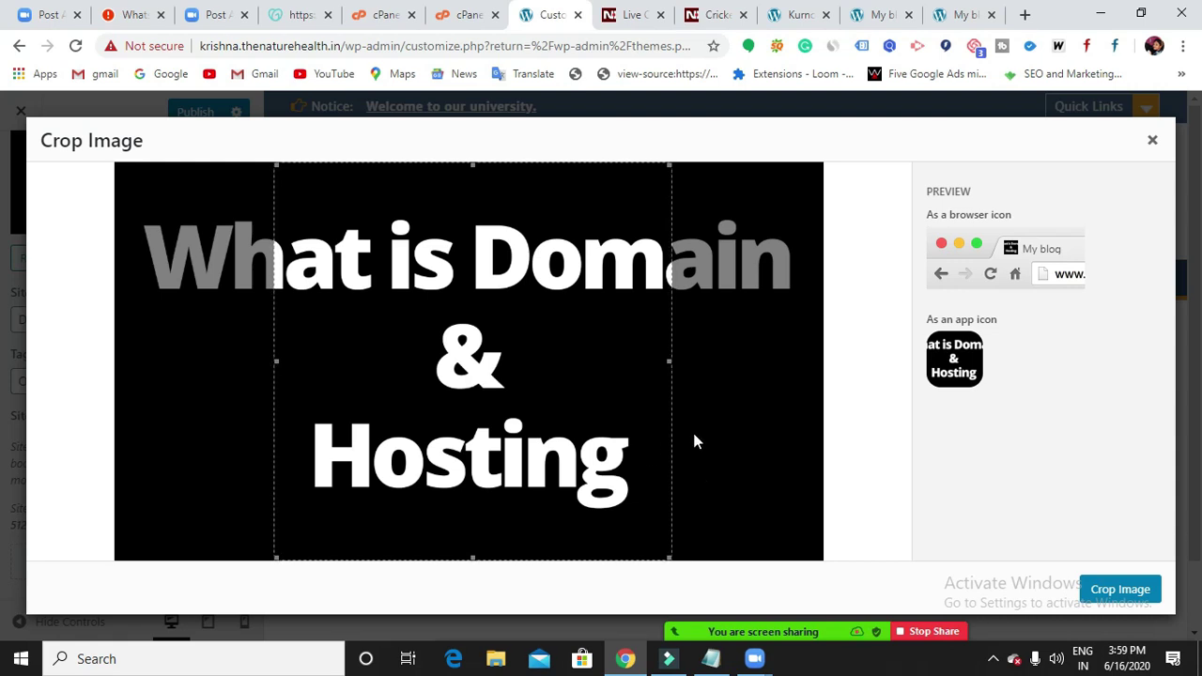
pyautogui.click(1123, 590)
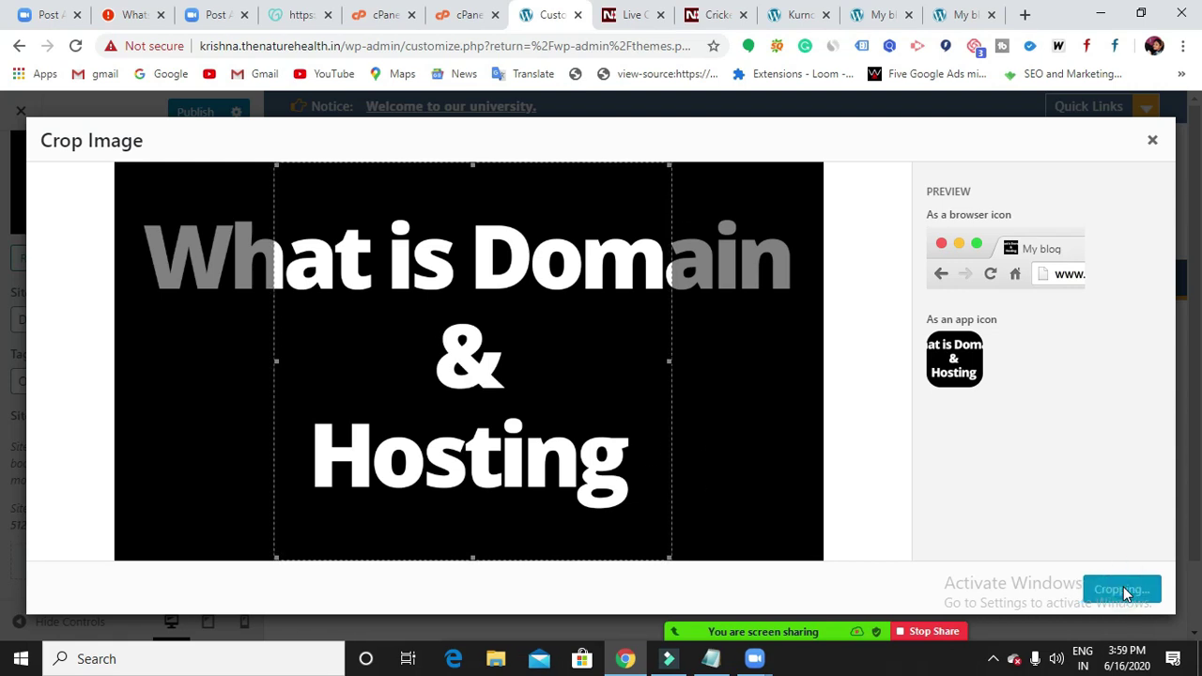
# Publish the new logo, title, tagline and site icon, then return to the main Customizer menu.
pyautogui.scroll(-1, 127, 553)
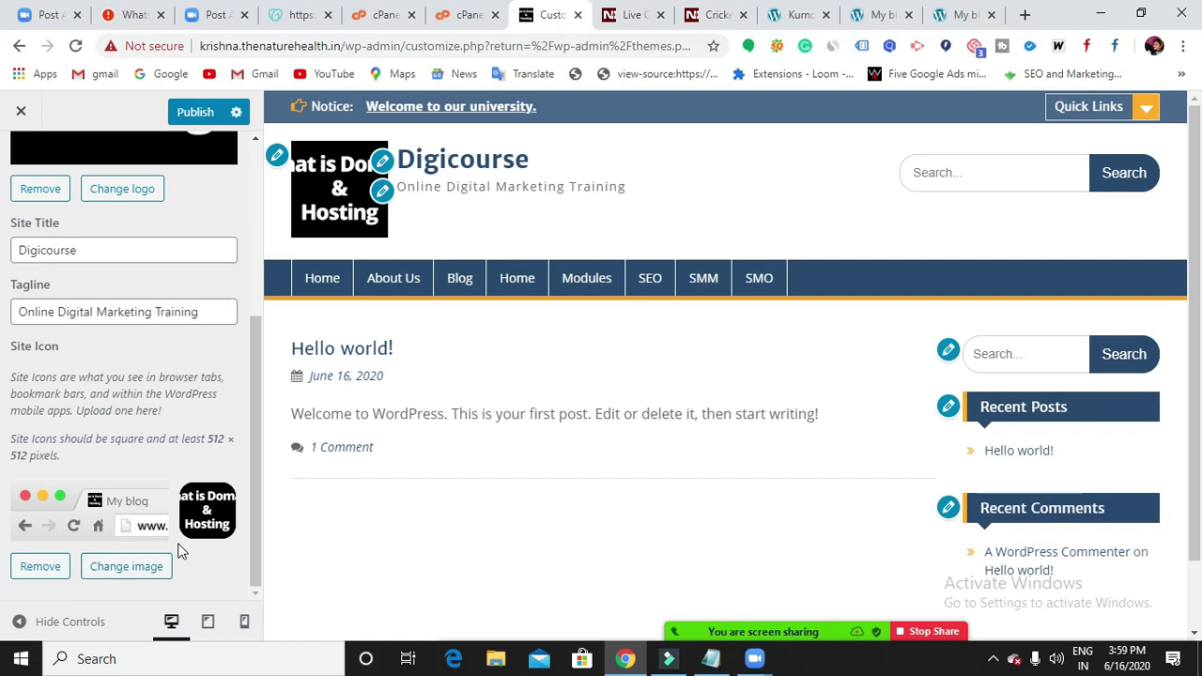
pyautogui.scroll(3, 179, 544)
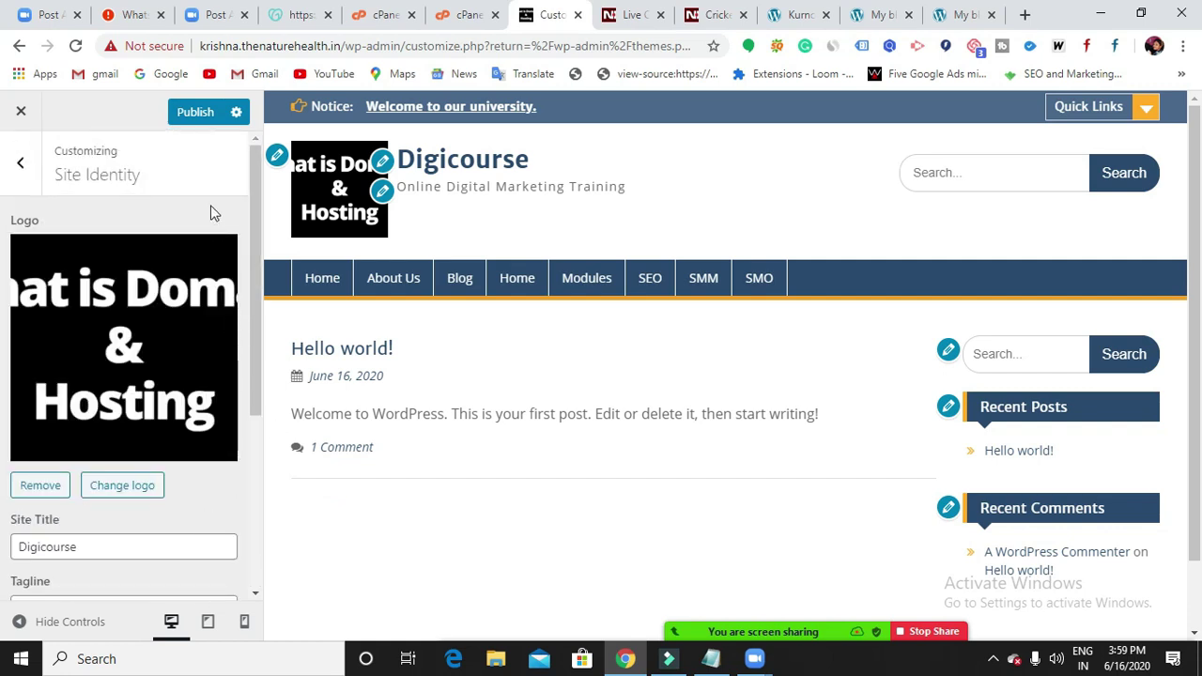
pyautogui.click(196, 114)
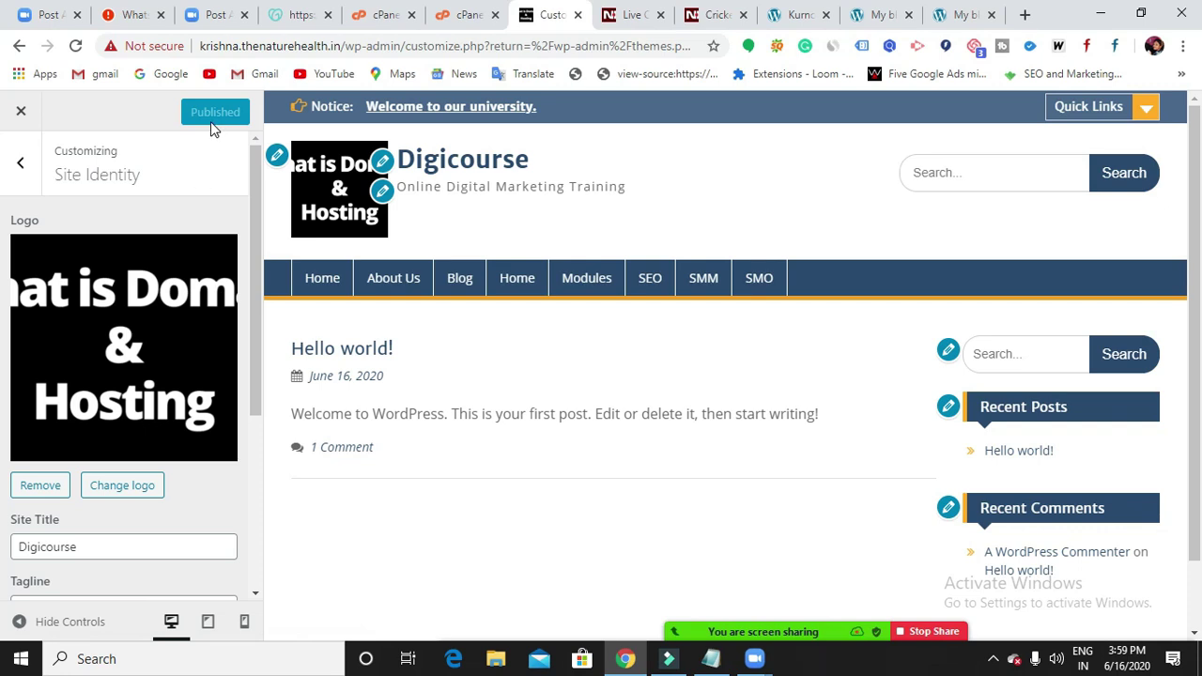
pyautogui.click(29, 167)
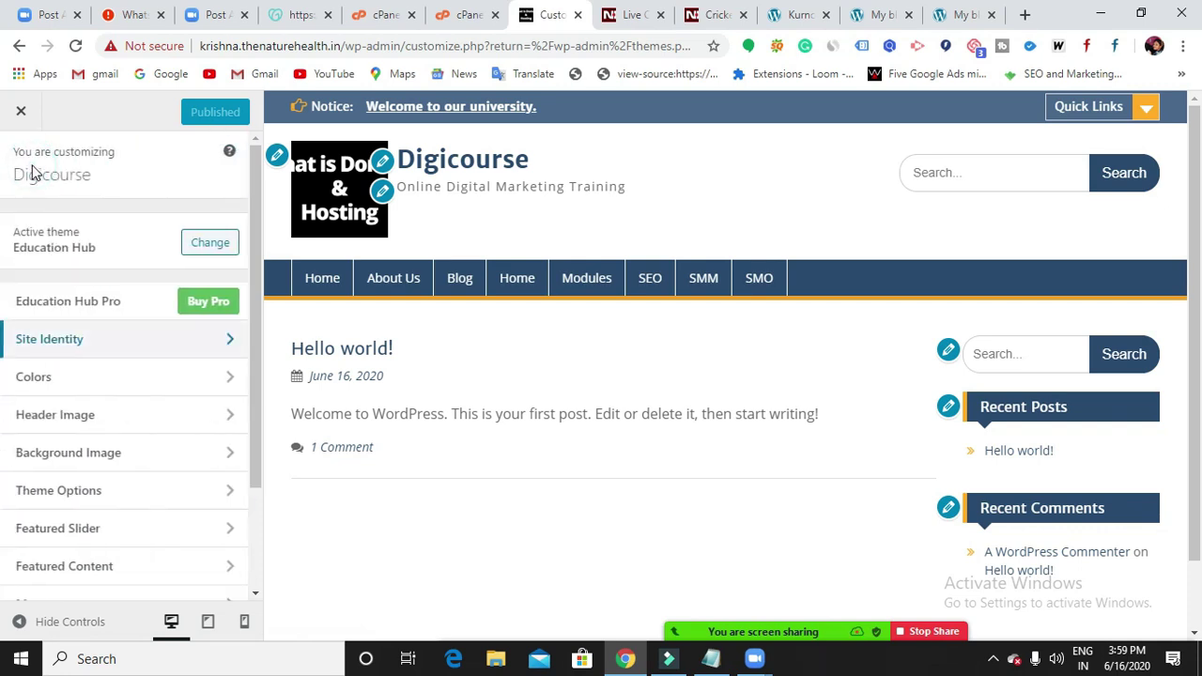
pyautogui.scroll(-1, 79, 276)
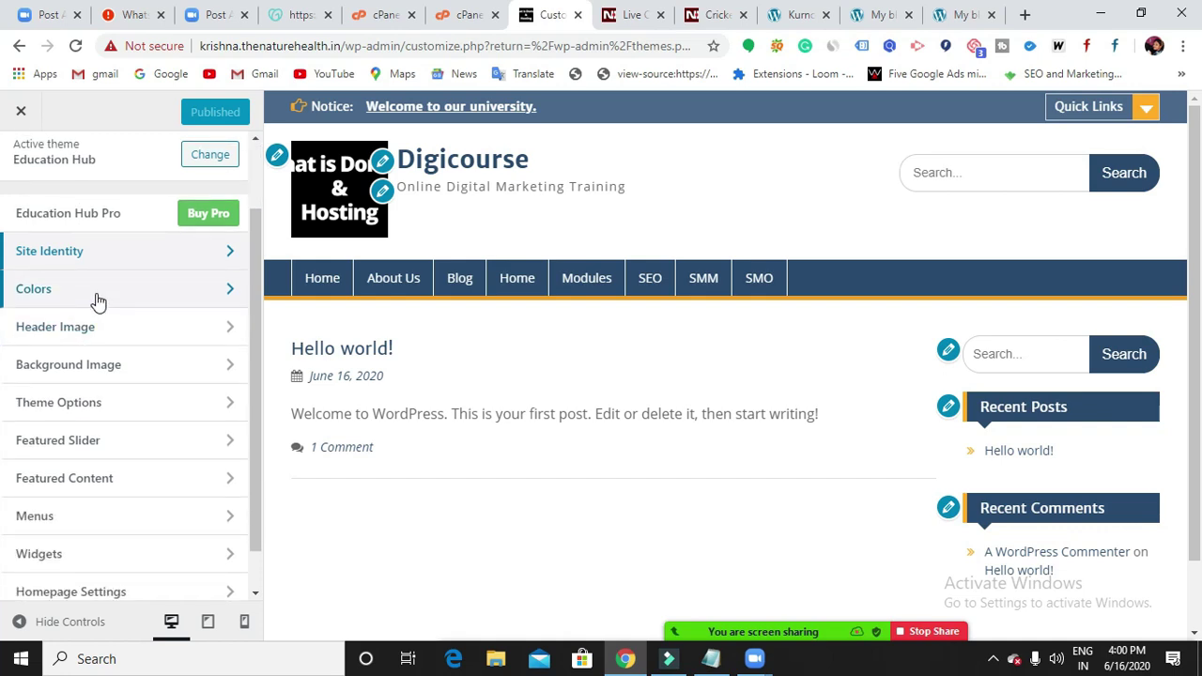
# Under Colors > Background Color, preview red, orange, yellow, green, blue, purple, white and black backgrounds.
pyautogui.click(137, 288)
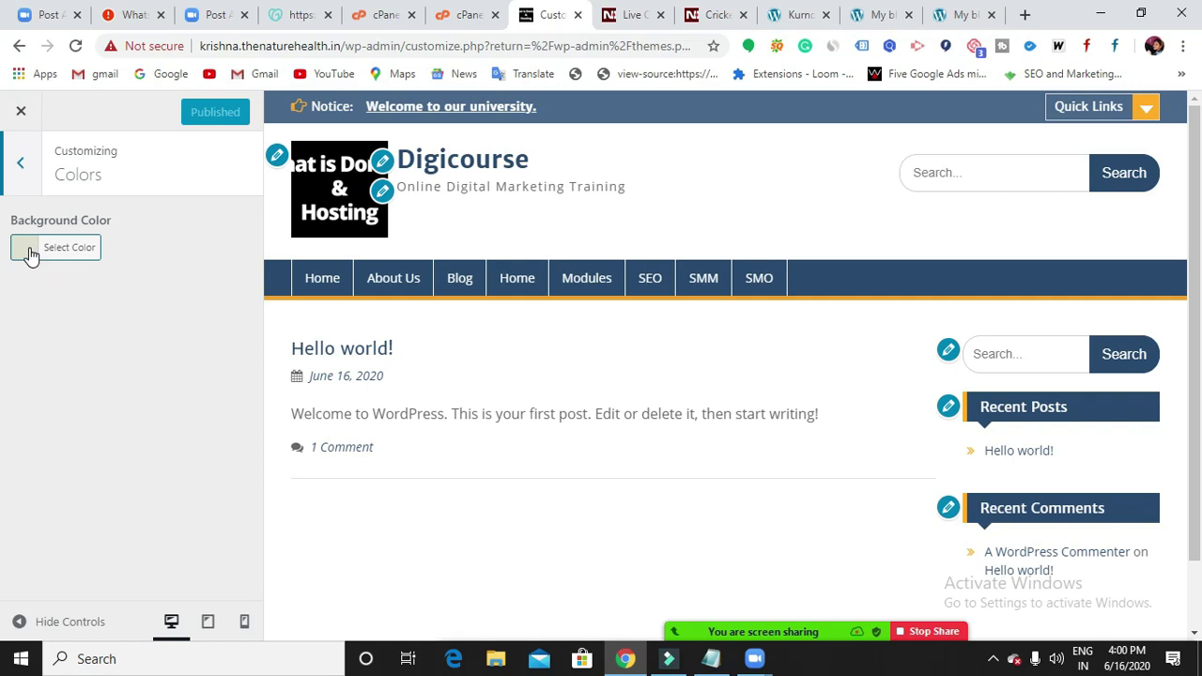
pyautogui.click(31, 254)
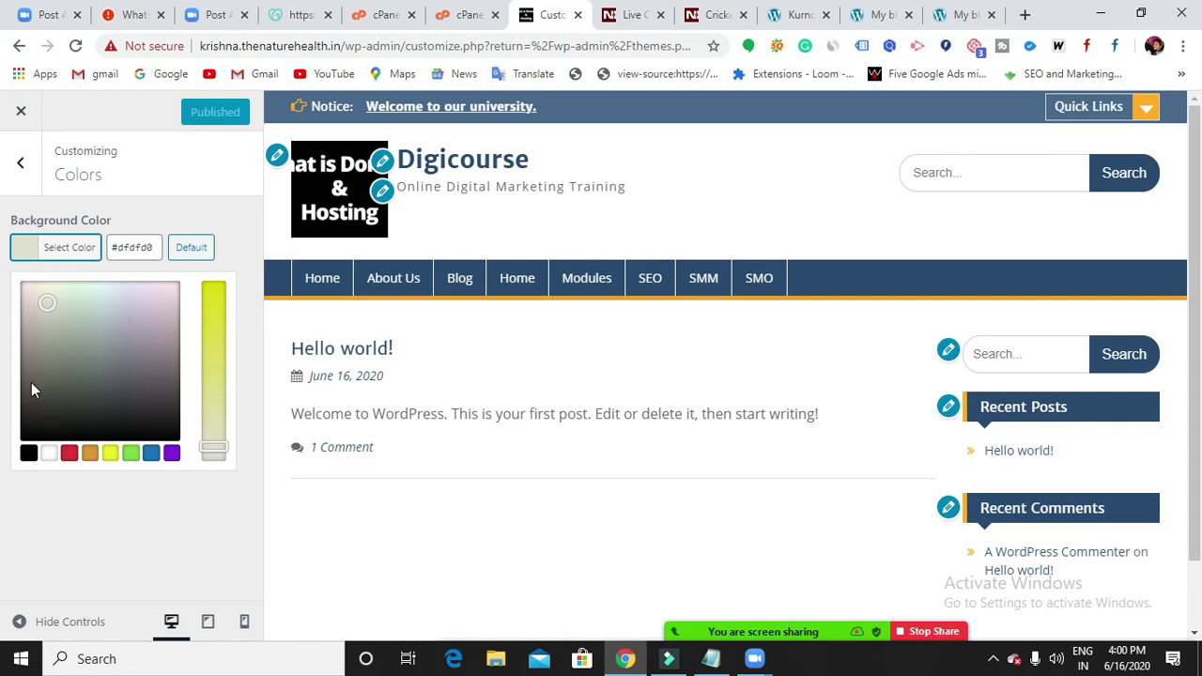
pyautogui.click(69, 454)
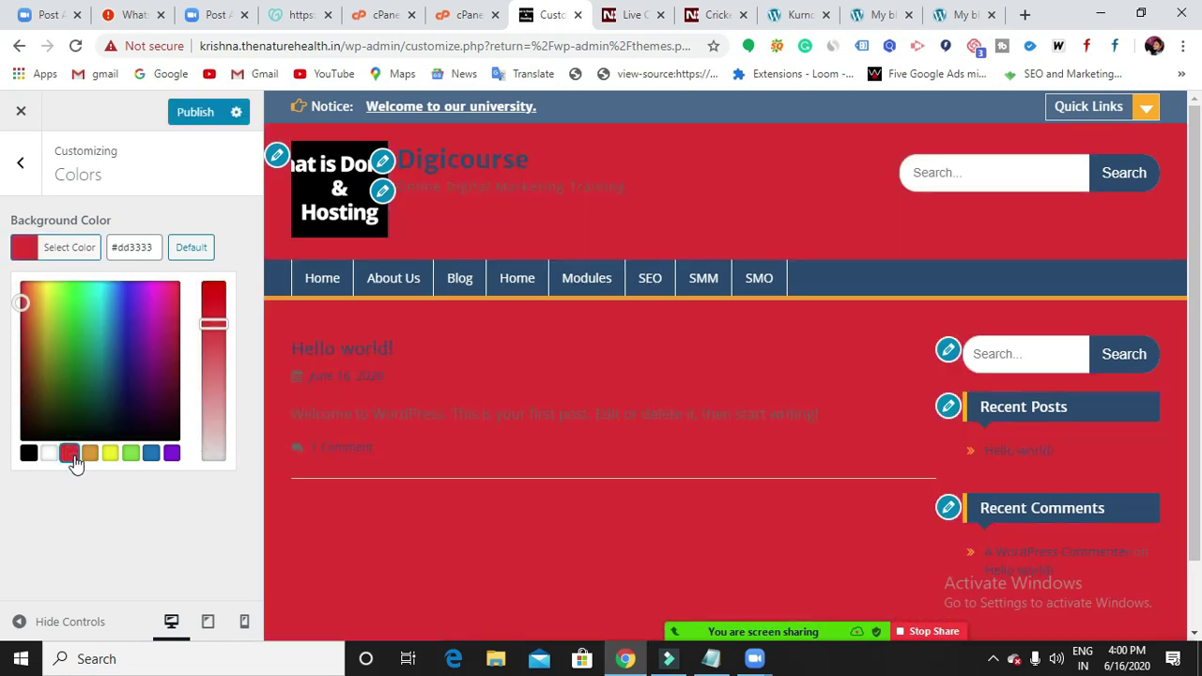
pyautogui.click(89, 456)
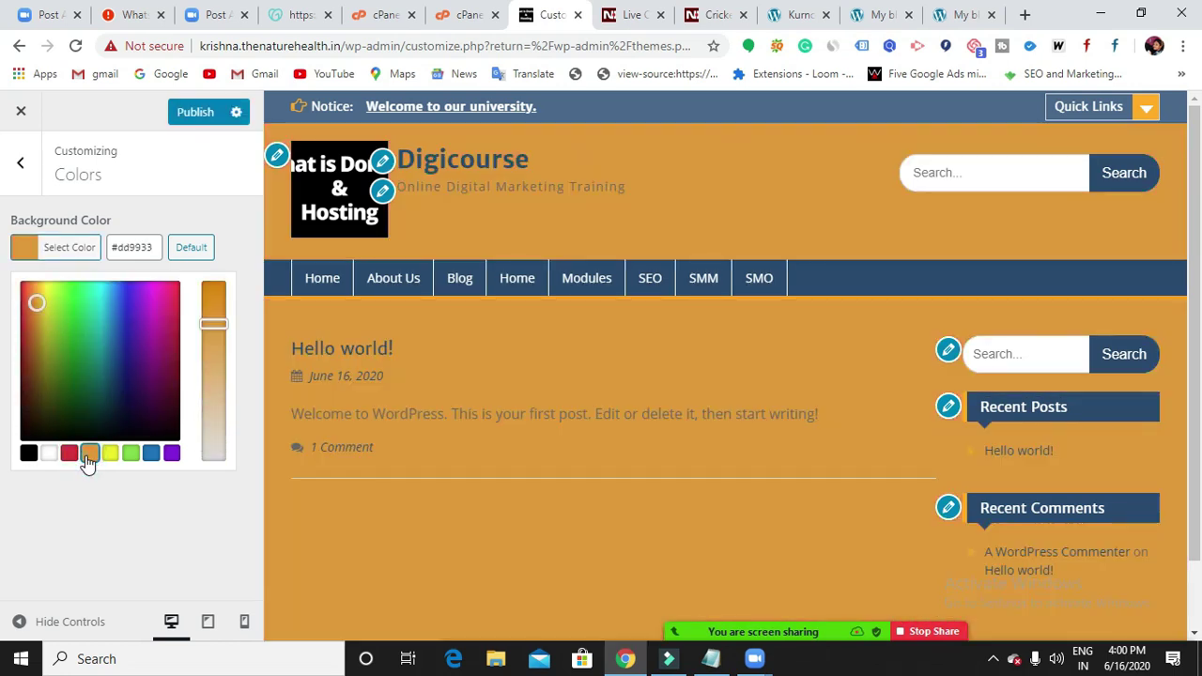
pyautogui.click(109, 455)
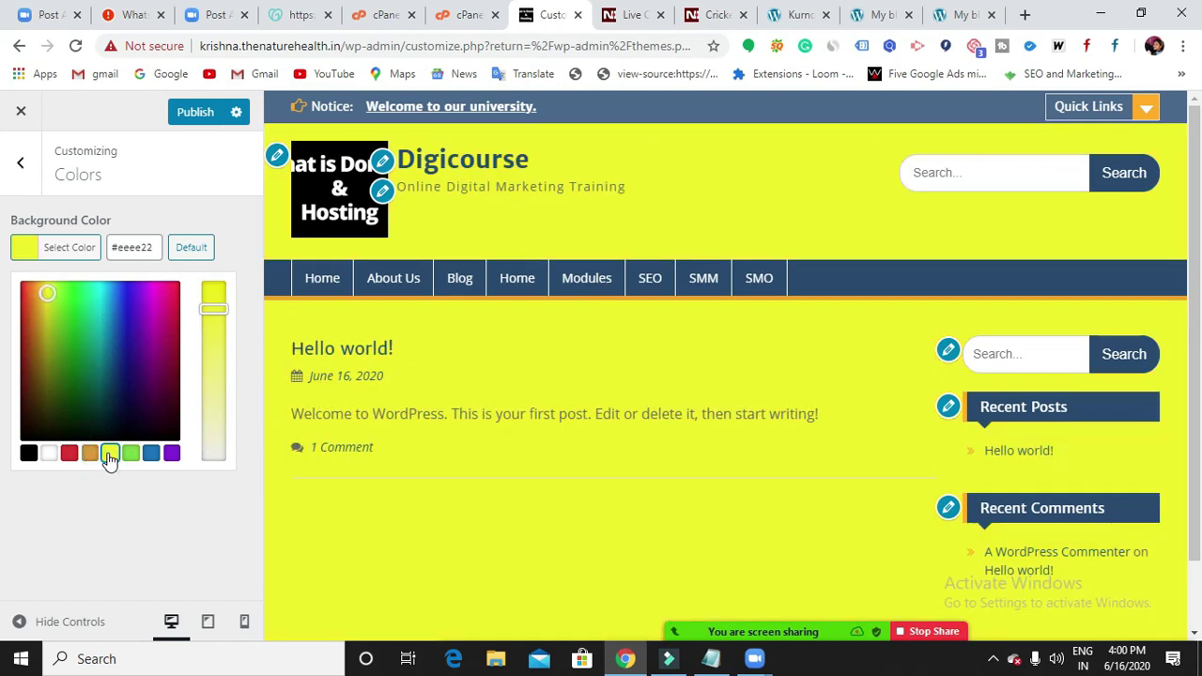
pyautogui.click(131, 455)
pyautogui.click(151, 455)
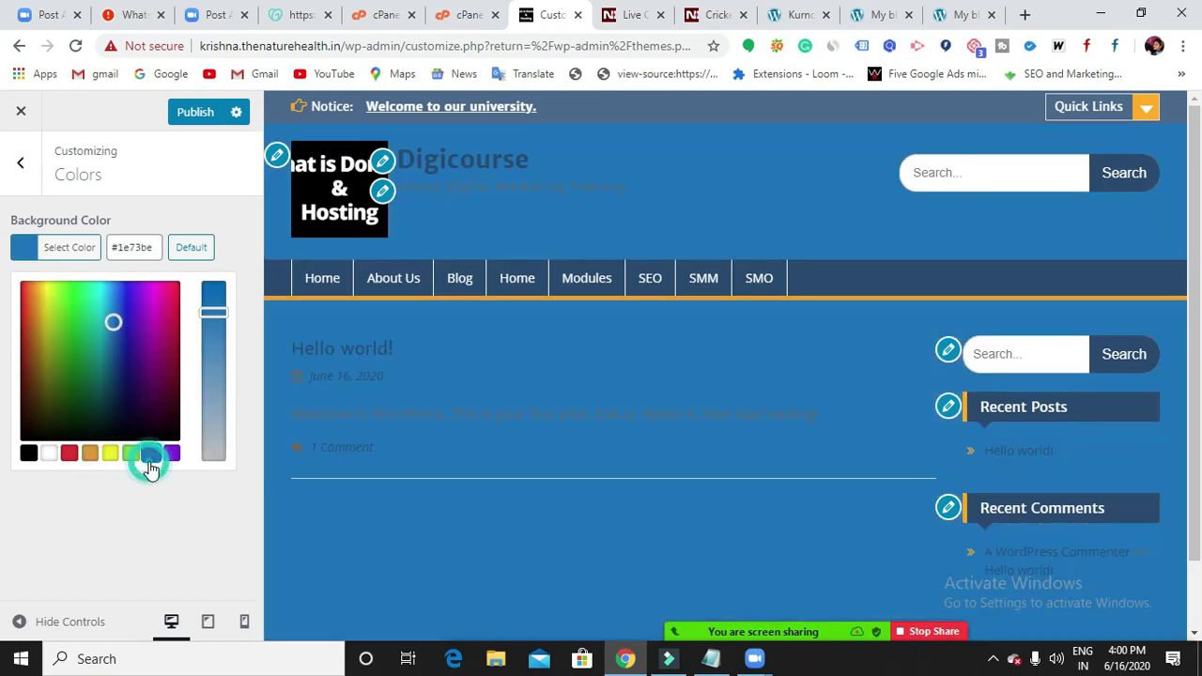
pyautogui.click(172, 455)
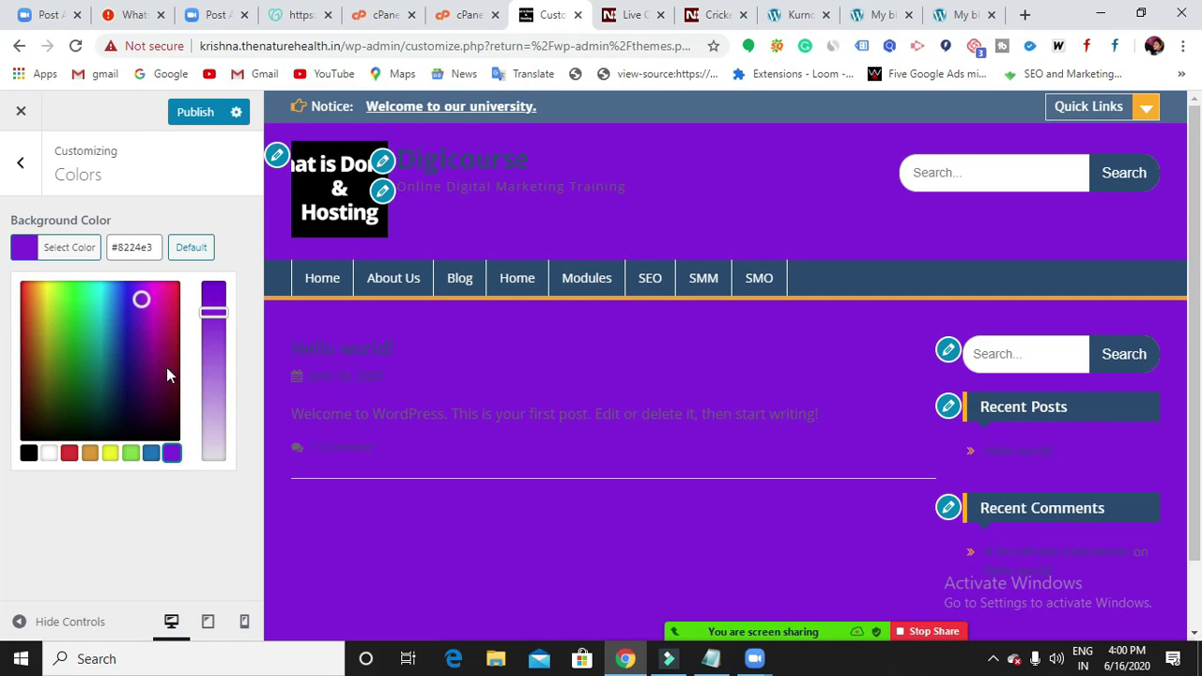
pyautogui.click(72, 454)
pyautogui.click(92, 455)
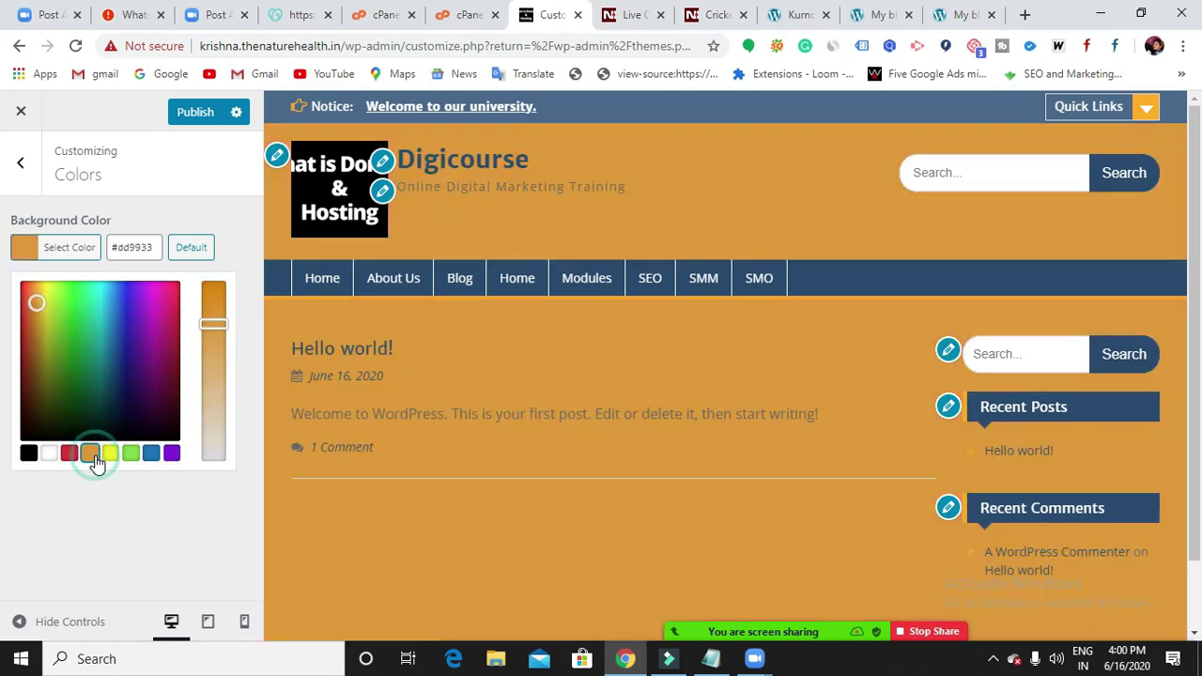
pyautogui.click(145, 462)
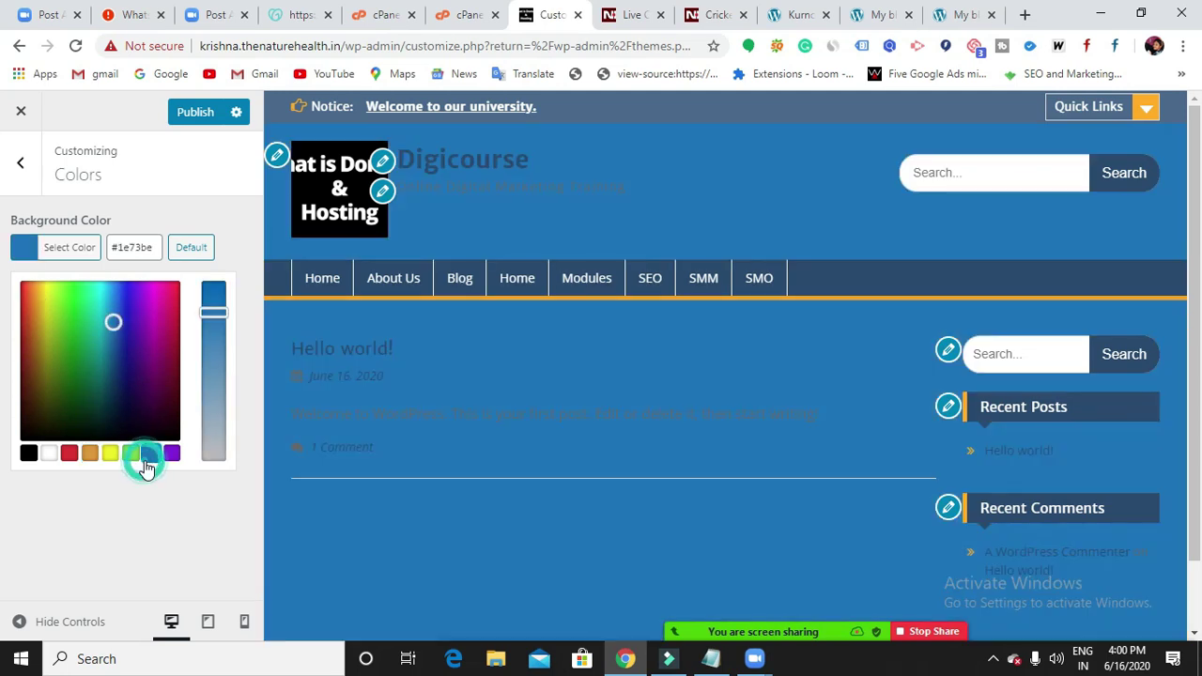
pyautogui.click(49, 454)
pyautogui.click(29, 456)
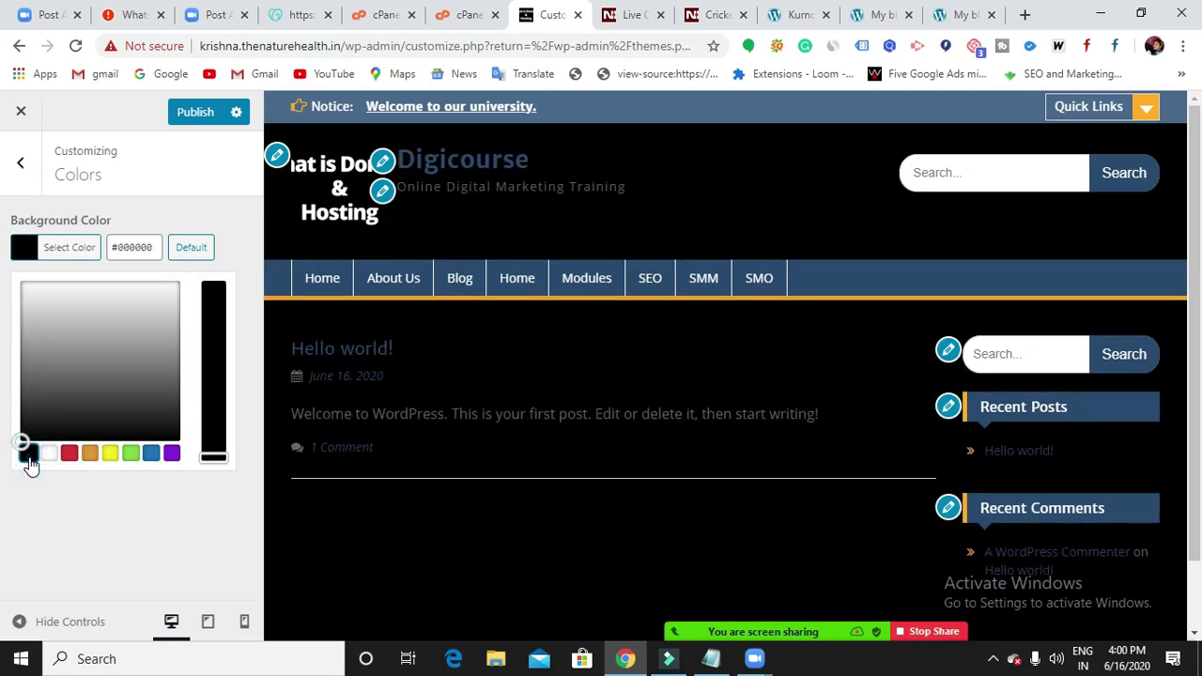
# Compare more backgrounds: white, red, yellow, a darker green shade, then white and black.
pyautogui.scroll(-1, 624, 422)
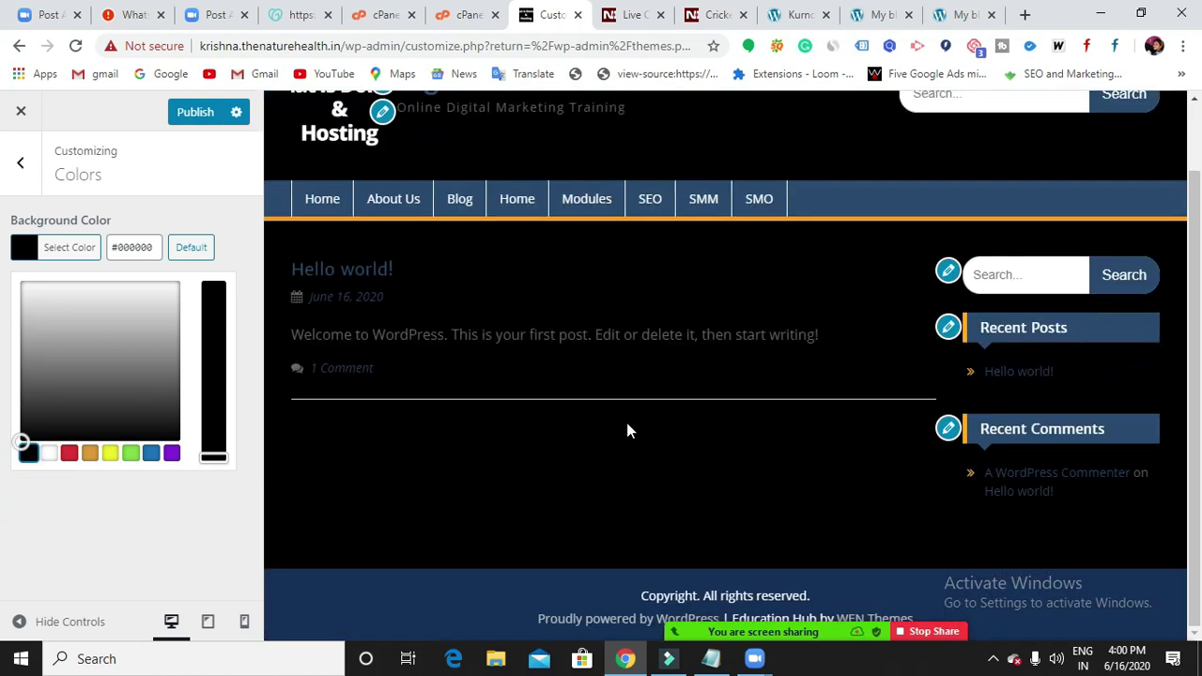
pyautogui.scroll(1, 626, 422)
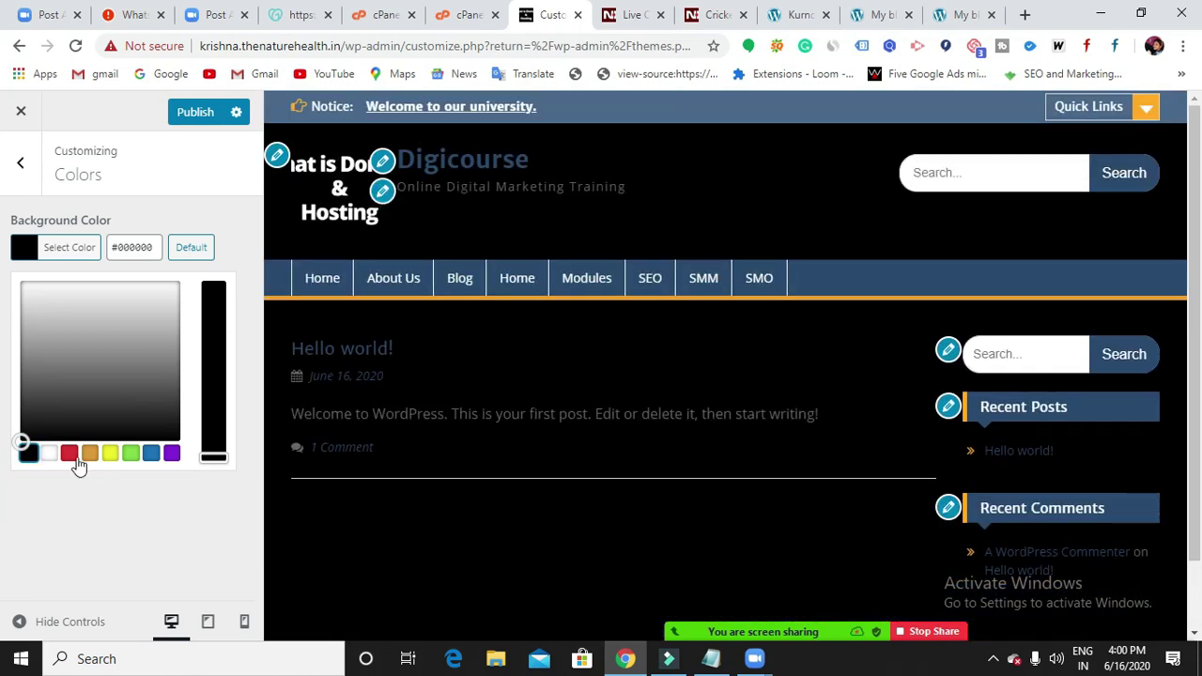
pyautogui.click(48, 454)
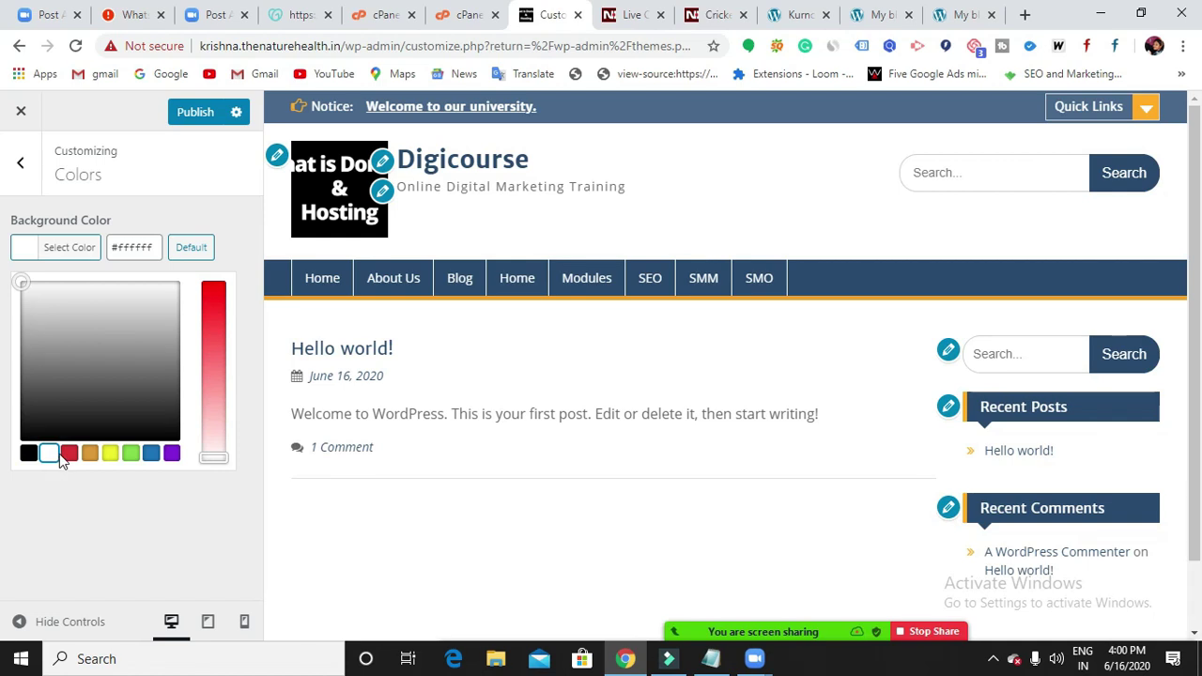
pyautogui.click(69, 455)
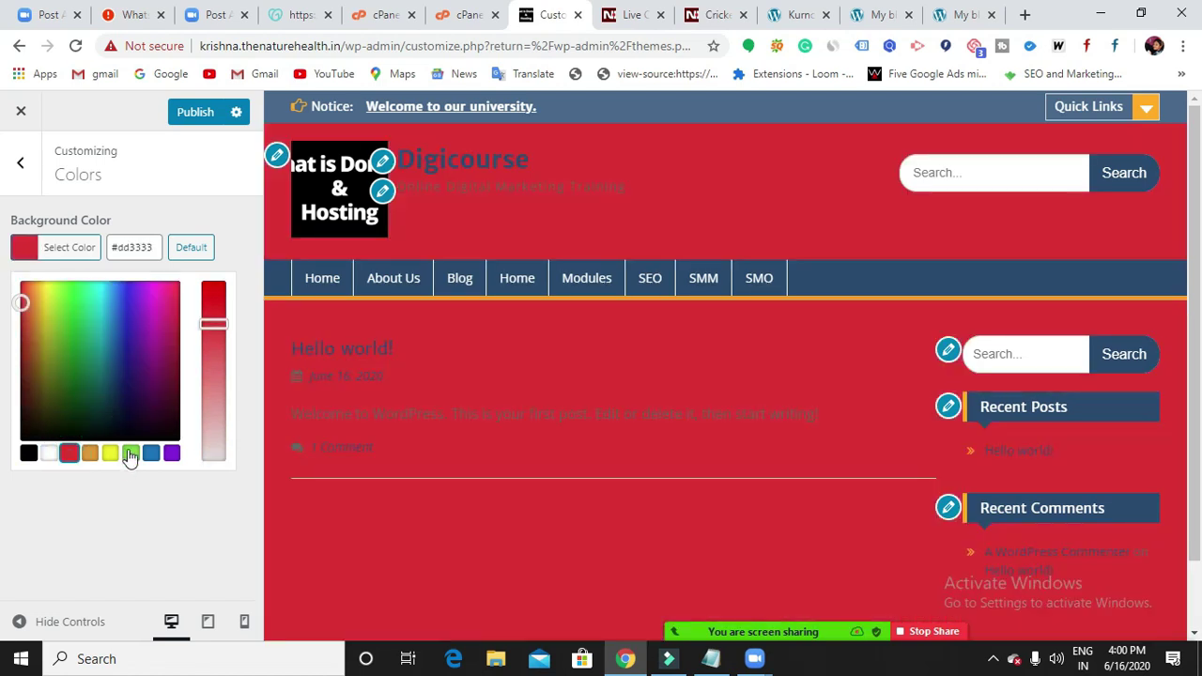
pyautogui.click(110, 455)
pyautogui.click(130, 455)
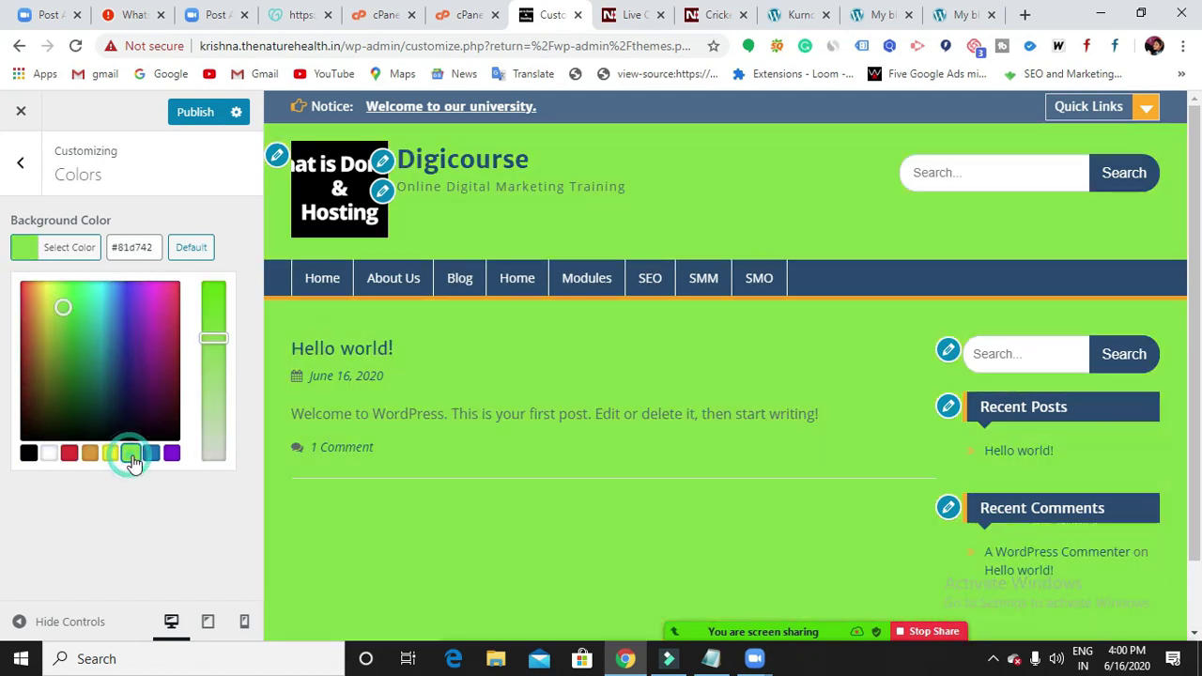
pyautogui.moveTo(214, 335)
pyautogui.mouseDown()
pyautogui.moveTo(222, 291)
pyautogui.moveTo(215, 355)
pyautogui.mouseUp()
pyautogui.click(41, 456)
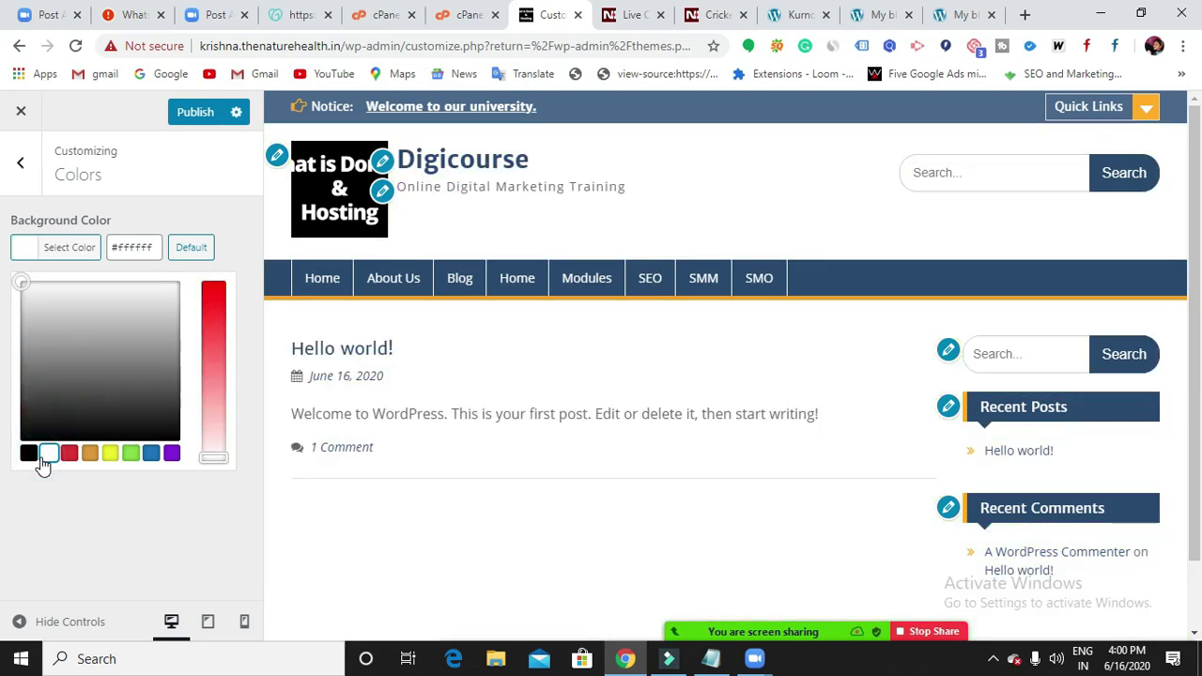
pyautogui.scroll(-1, 636, 461)
pyautogui.scroll(1, 619, 469)
pyautogui.click(28, 453)
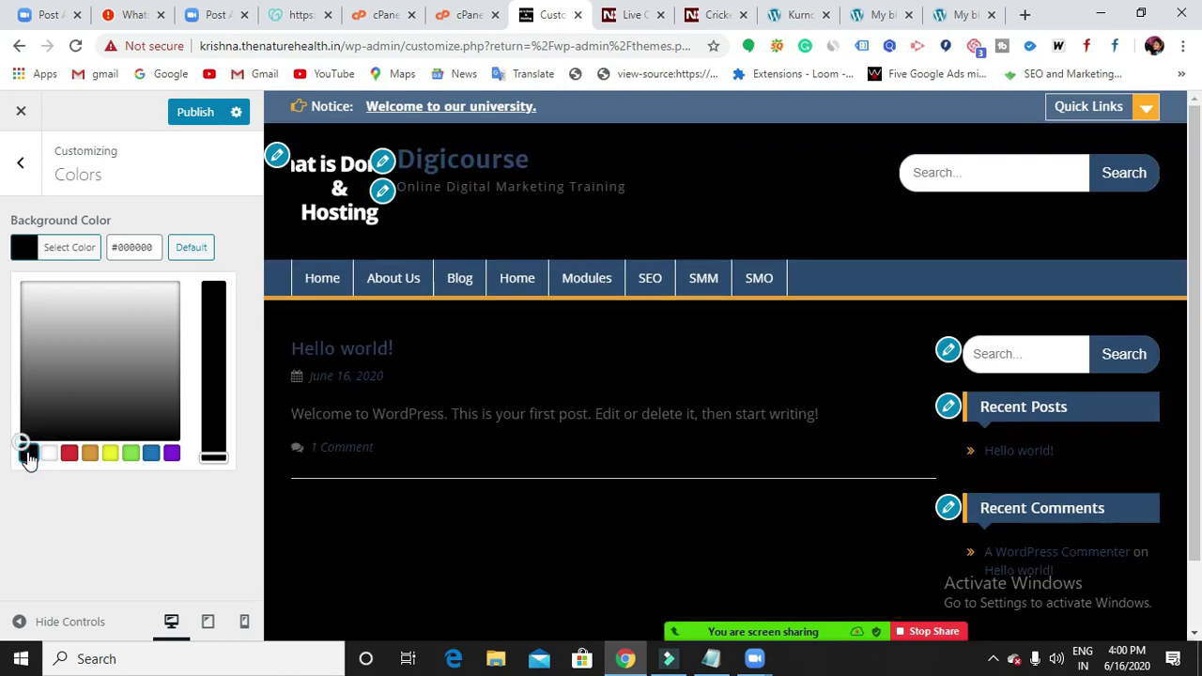
# After trying purple and red, settle on a white (#ffffff) background and publish it.
pyautogui.scroll(-1, 614, 462)
pyautogui.scroll(1, 620, 464)
pyautogui.scroll(-1, 624, 465)
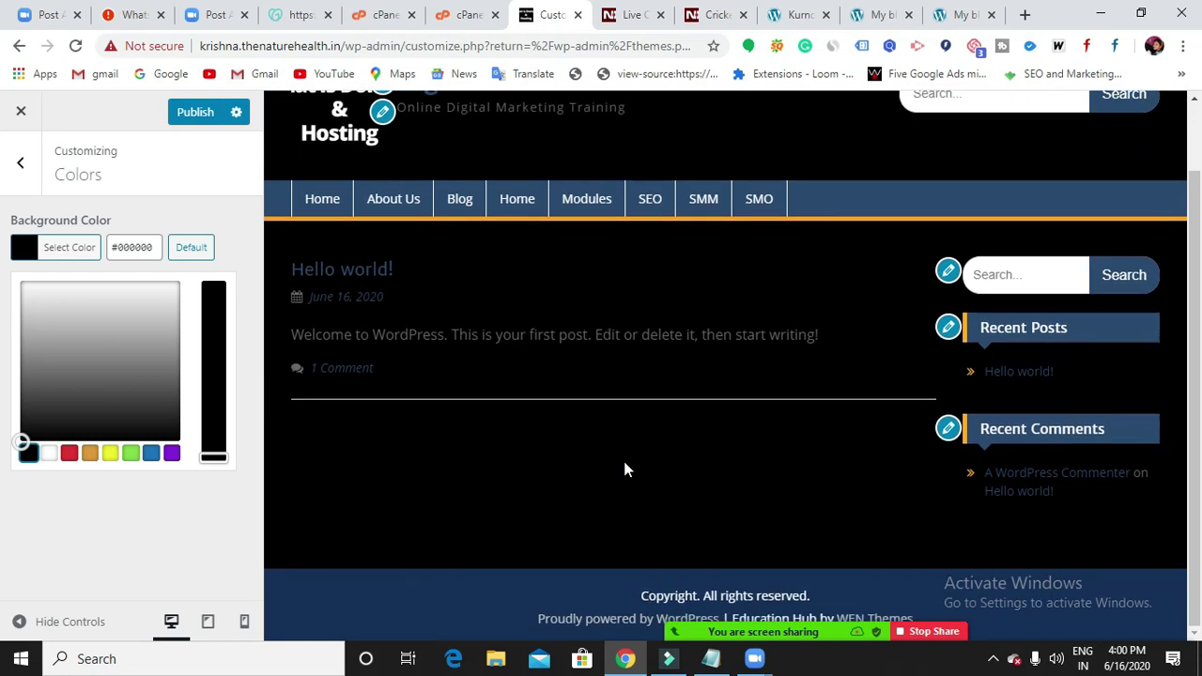
pyautogui.scroll(1, 623, 461)
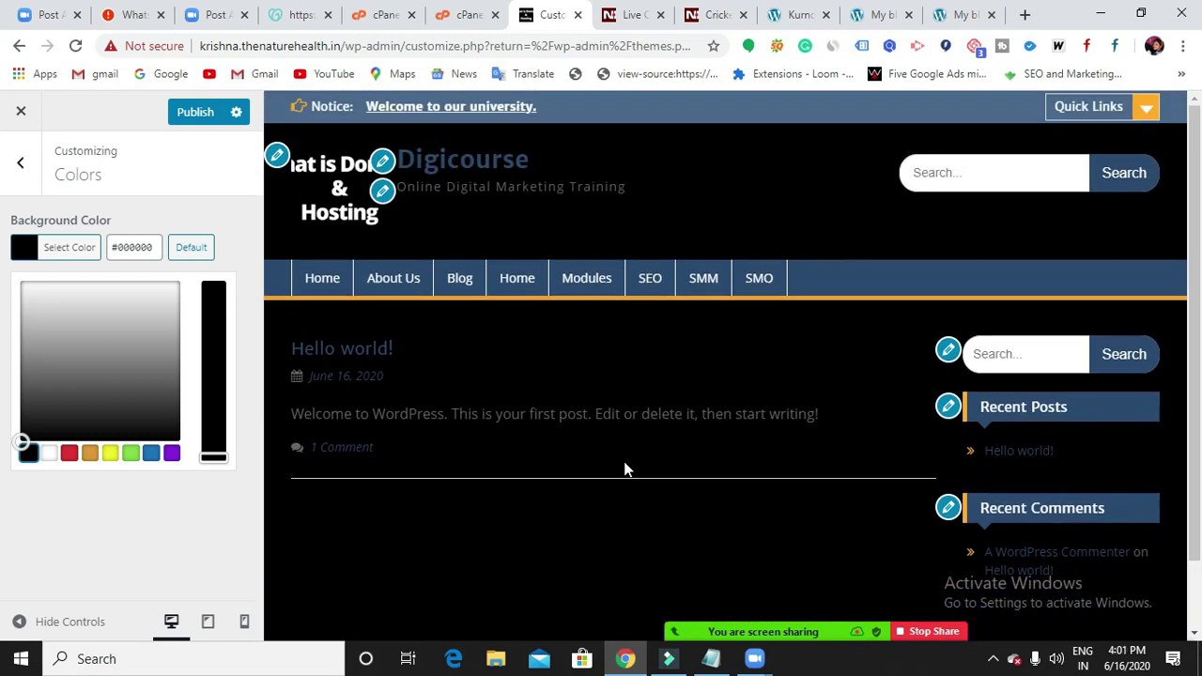
pyautogui.click(47, 458)
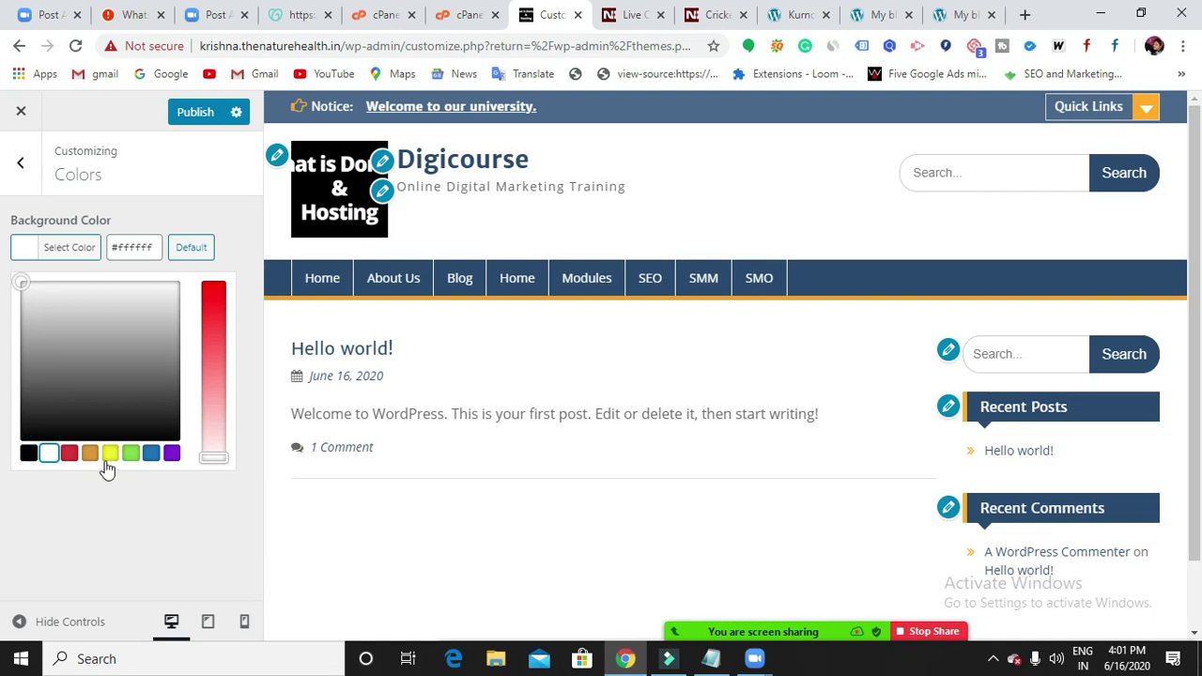
pyautogui.click(171, 455)
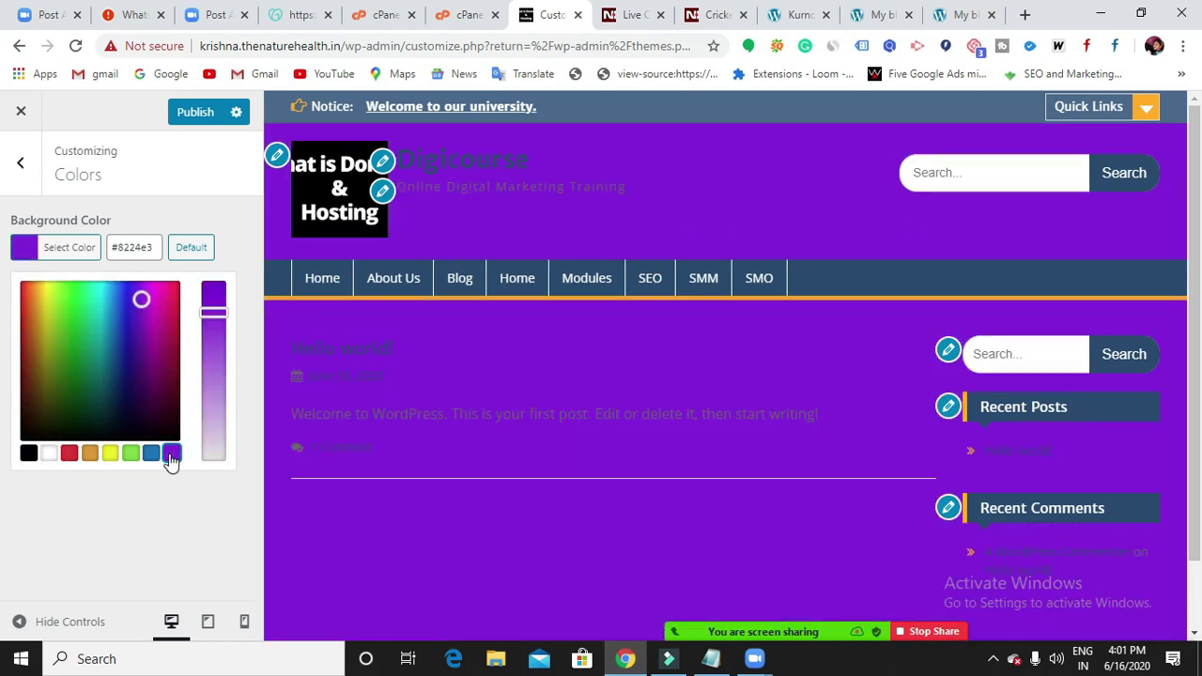
pyautogui.click(68, 455)
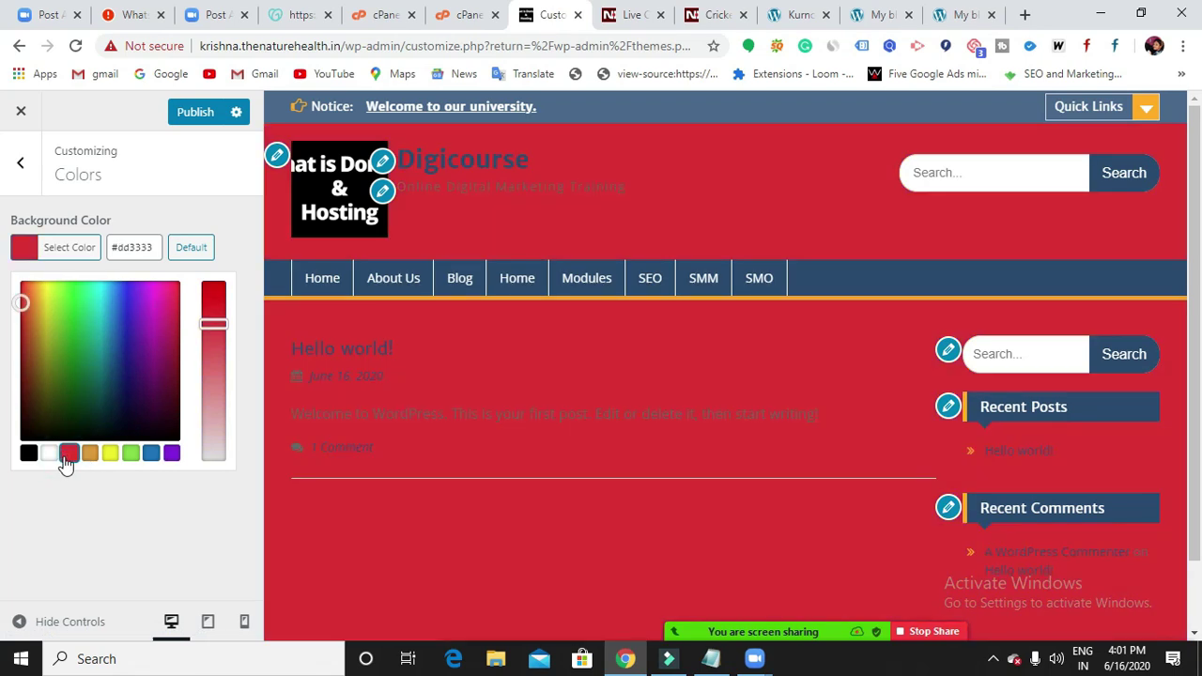
pyautogui.click(50, 460)
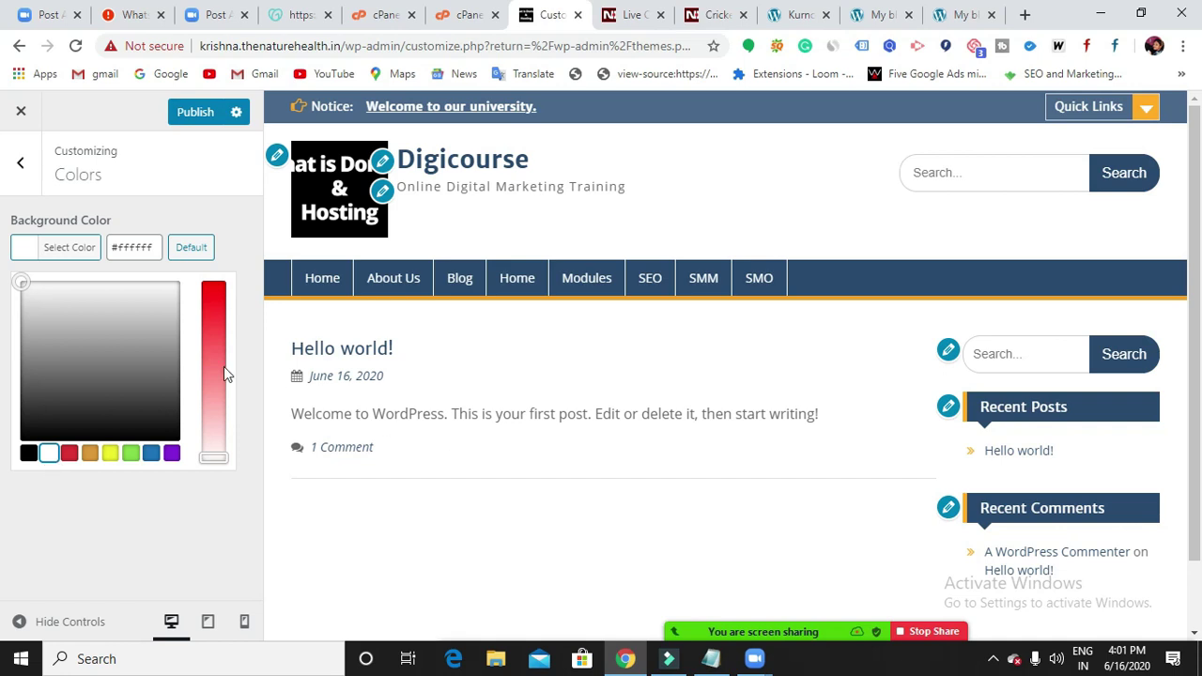
pyautogui.click(203, 115)
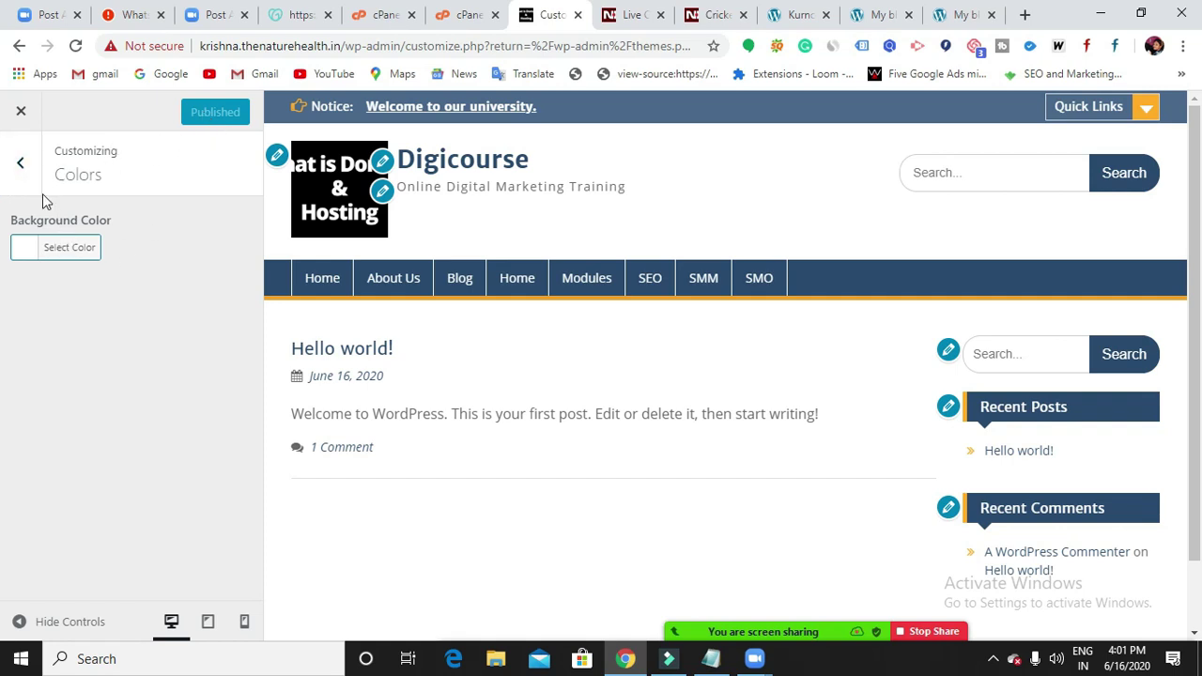
# Go back to the main Customizer menu and open the Header Image section.
pyautogui.click(21, 163)
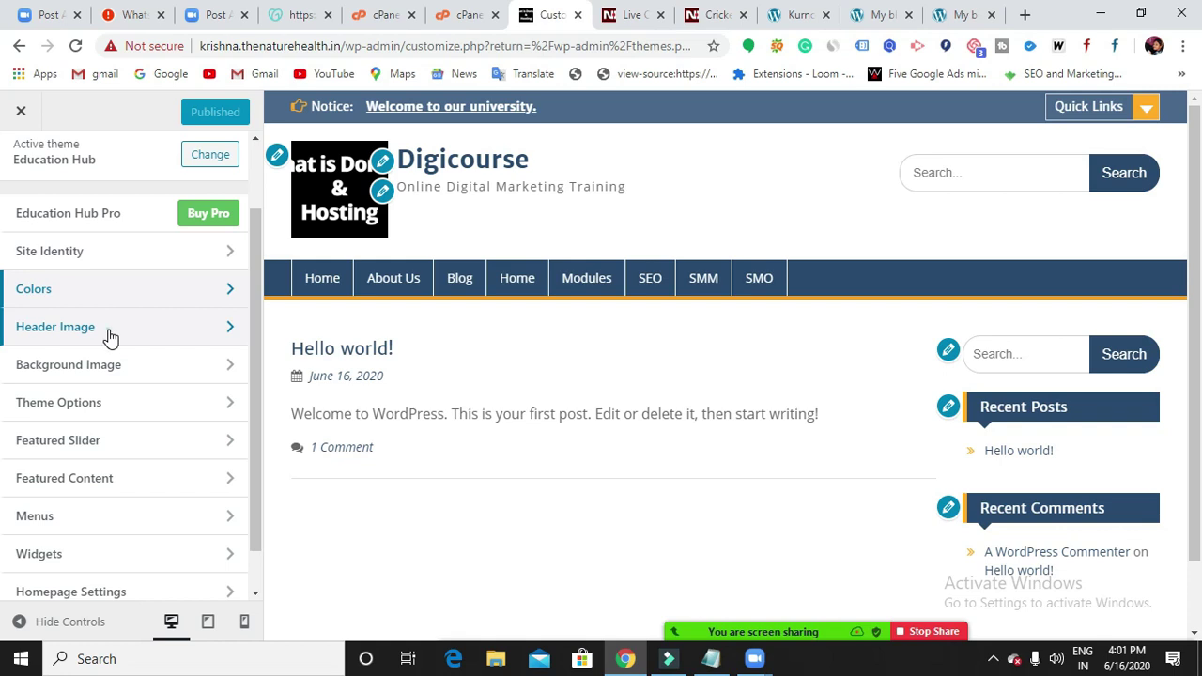
pyautogui.click(109, 337)
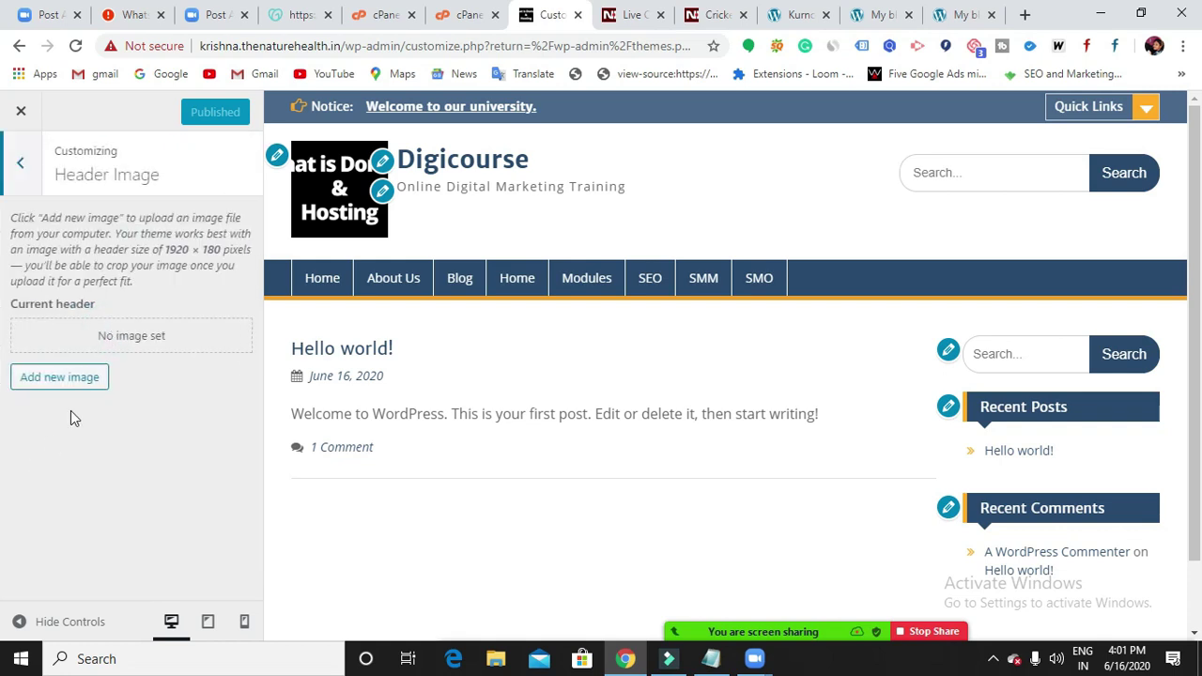
# Upload Natural Bridal Makeup Tutorial.png from Downloads as a new header image.
pyautogui.click(65, 381)
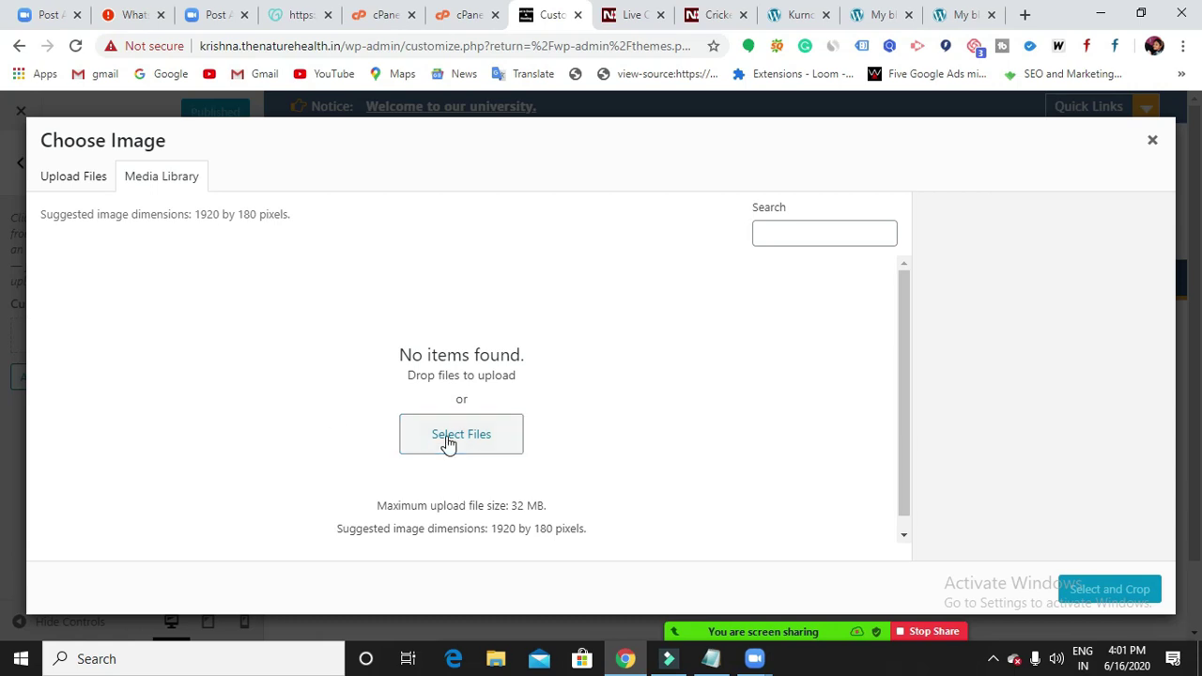
pyautogui.click(449, 442)
pyautogui.click(448, 438)
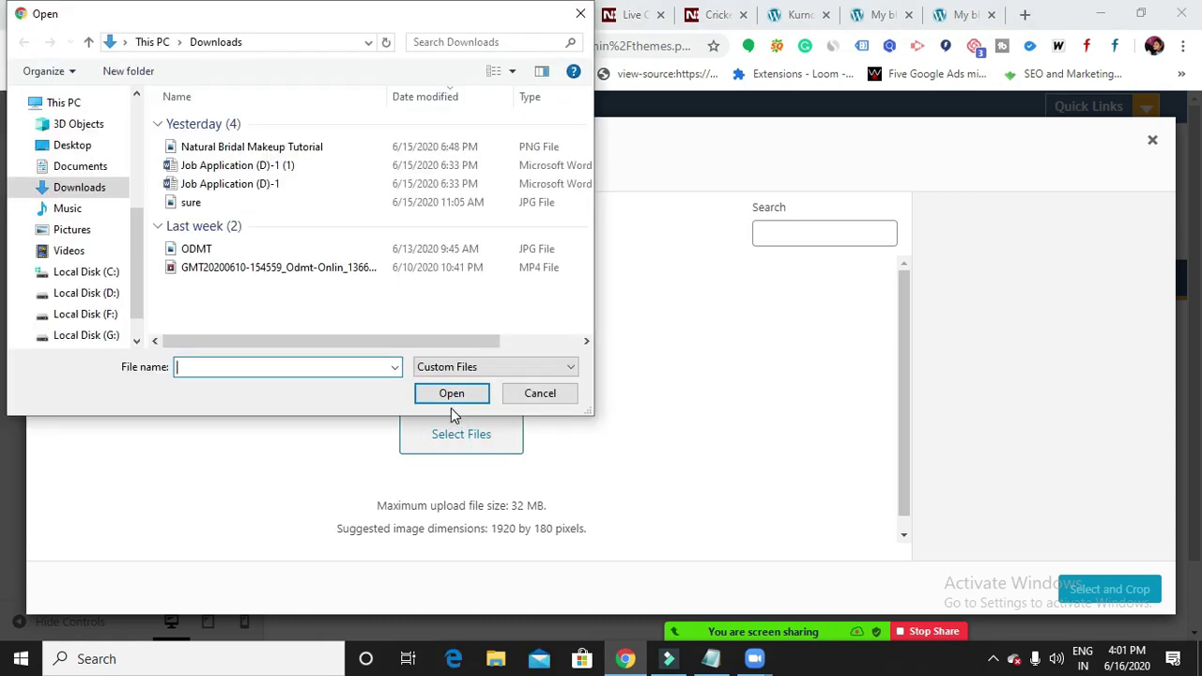
pyautogui.click(281, 150)
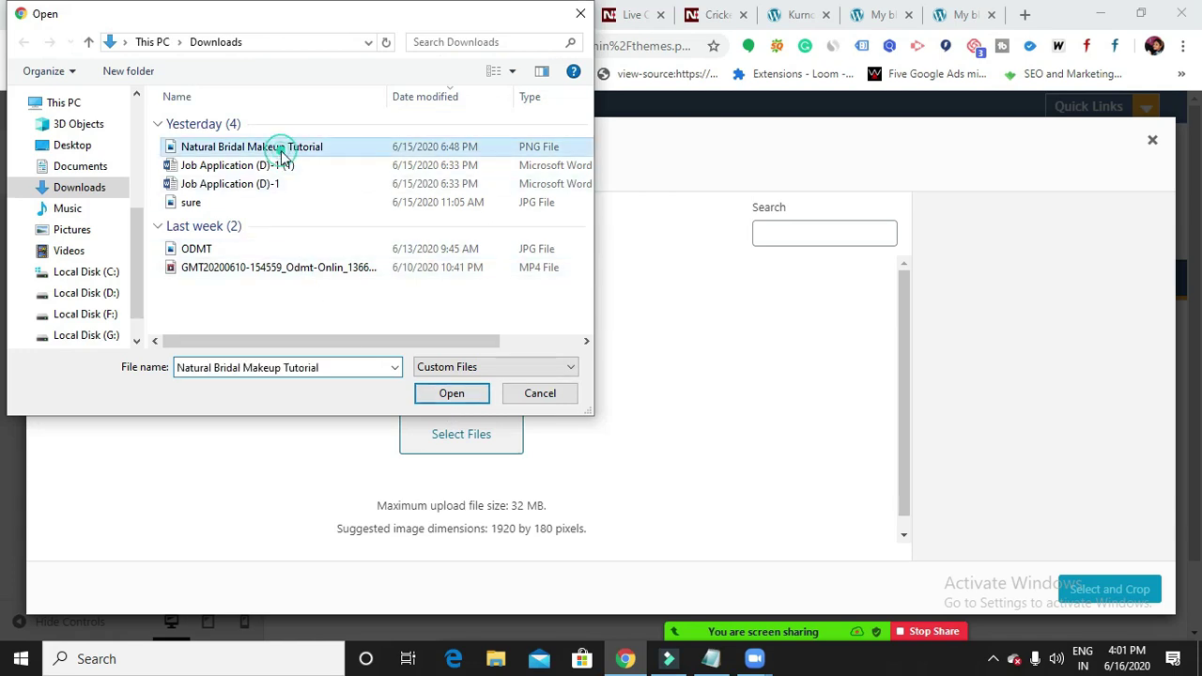
pyautogui.click(447, 398)
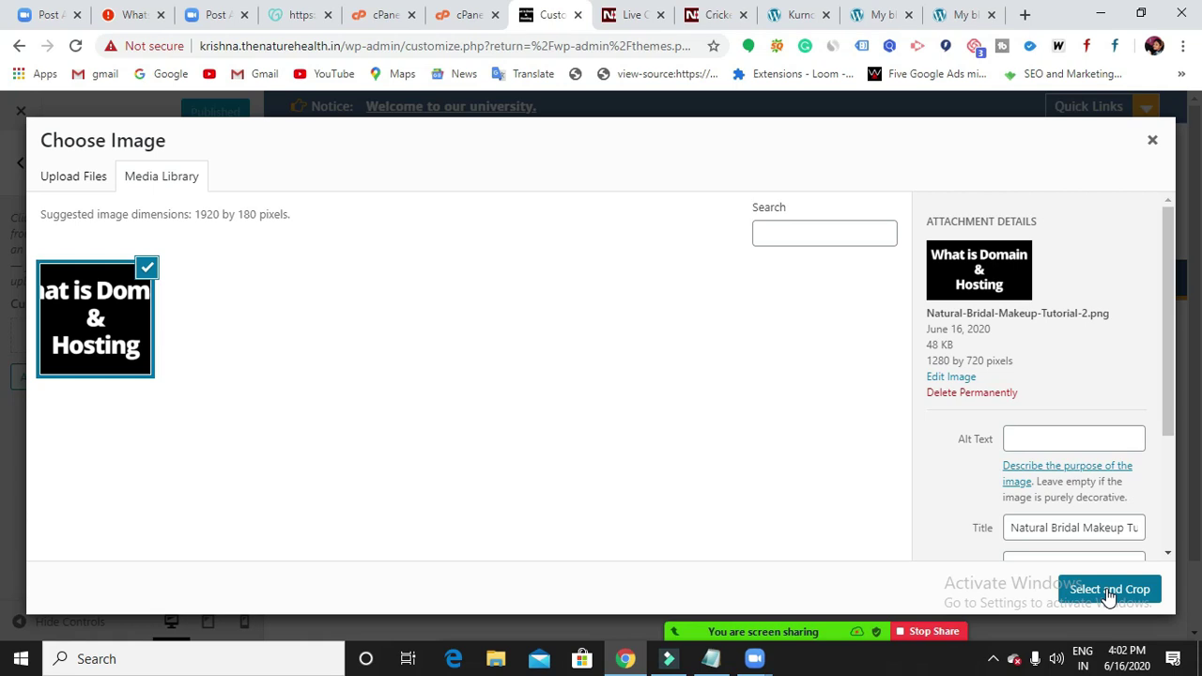
# Crop the image to a thin strip around the 'What is Domain' line and set it as the header.
pyautogui.click(1108, 590)
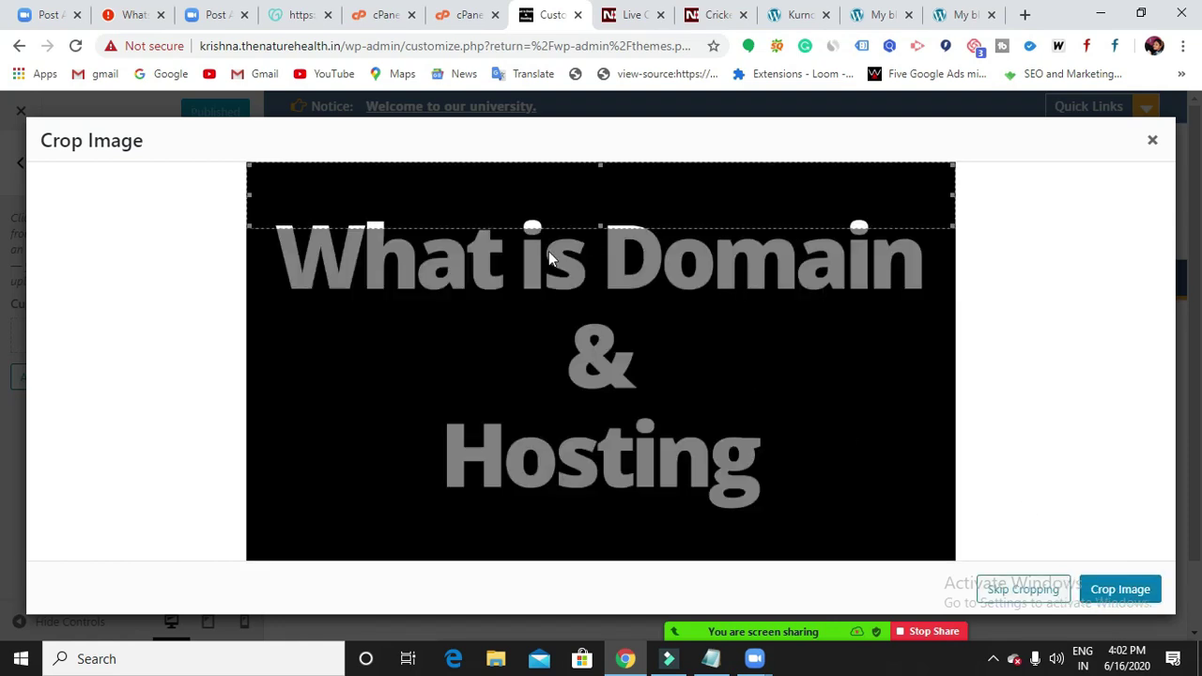
pyautogui.moveTo(569, 196); pyautogui.dragTo(675, 193)
pyautogui.moveTo(619, 226); pyautogui.dragTo(598, 215)
pyautogui.click(1101, 593)
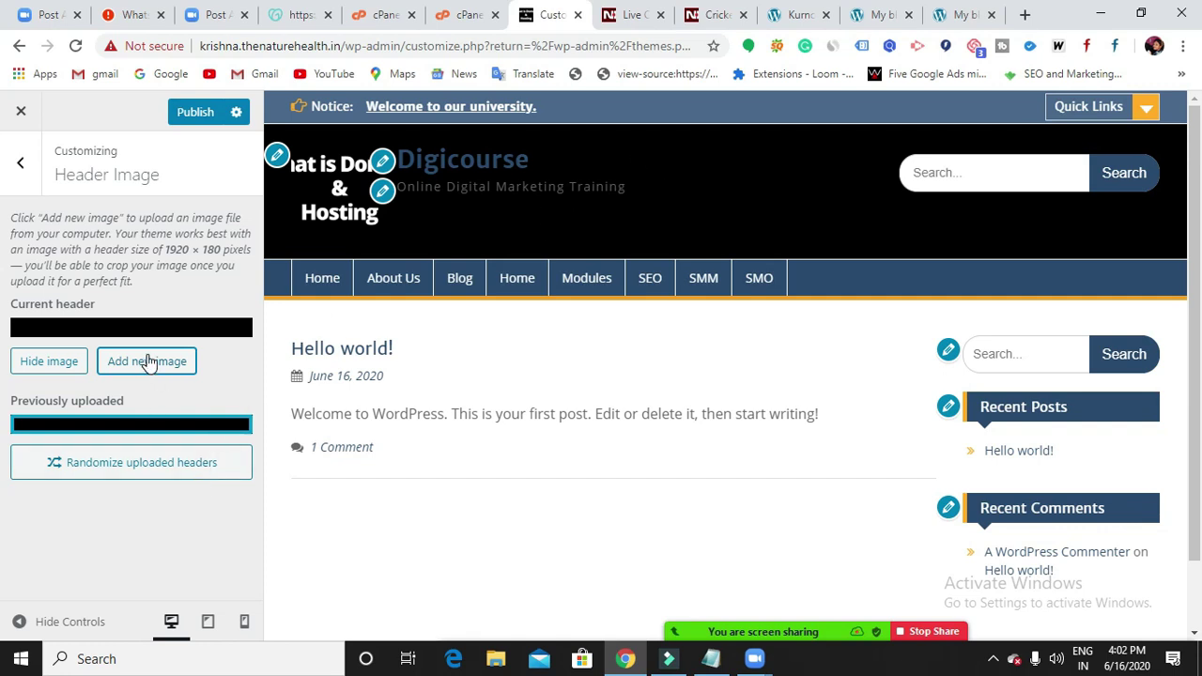
# Publish the new header image and go back to the main Customizer menu.
pyautogui.click(197, 112)
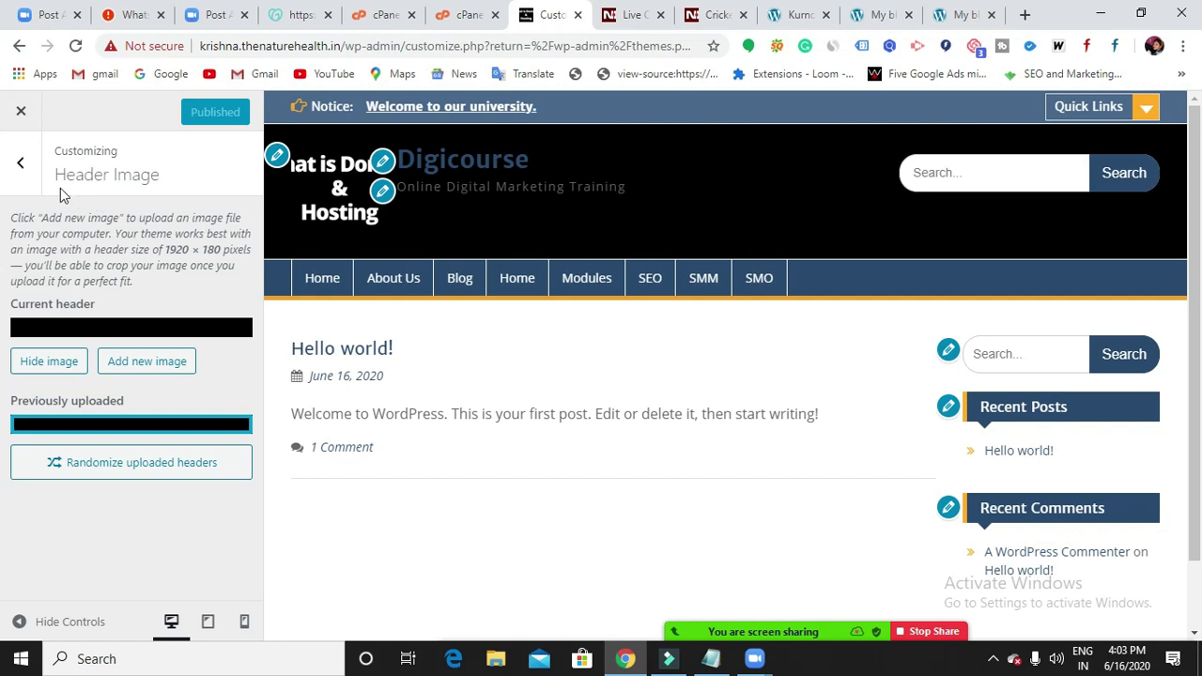
pyautogui.click(20, 167)
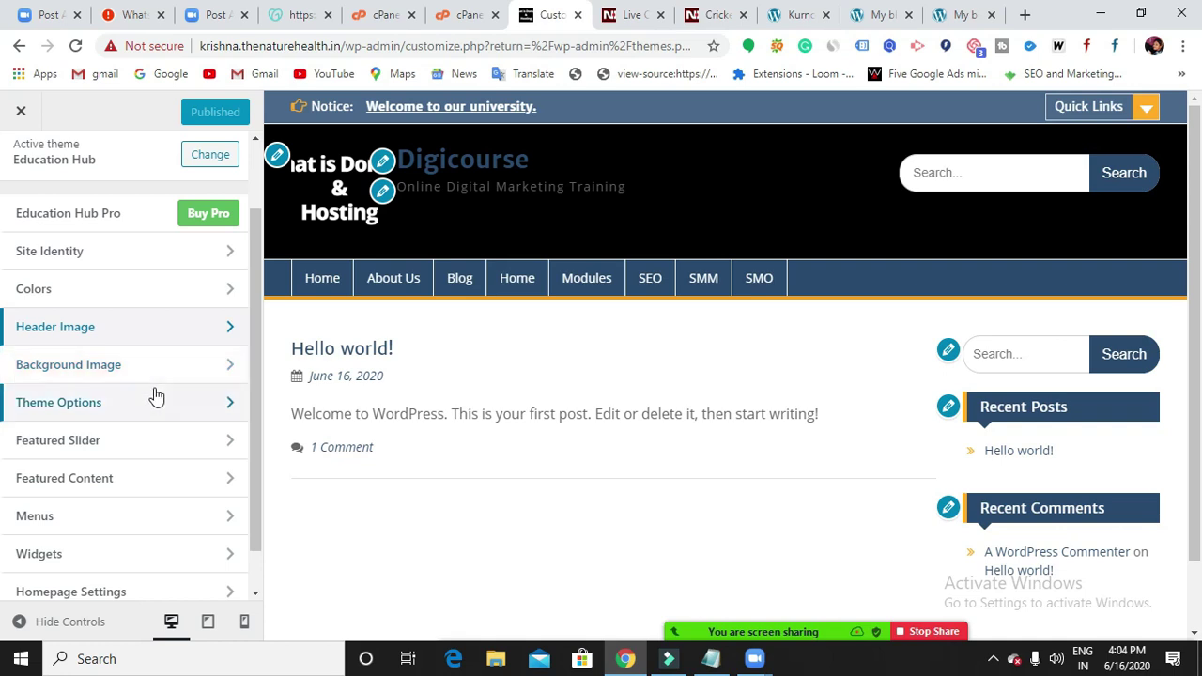
# Upload Natural Bridal Makeup Tutorial.png under Background Image, leave it unset, and open a new tab.
pyautogui.click(167, 409)
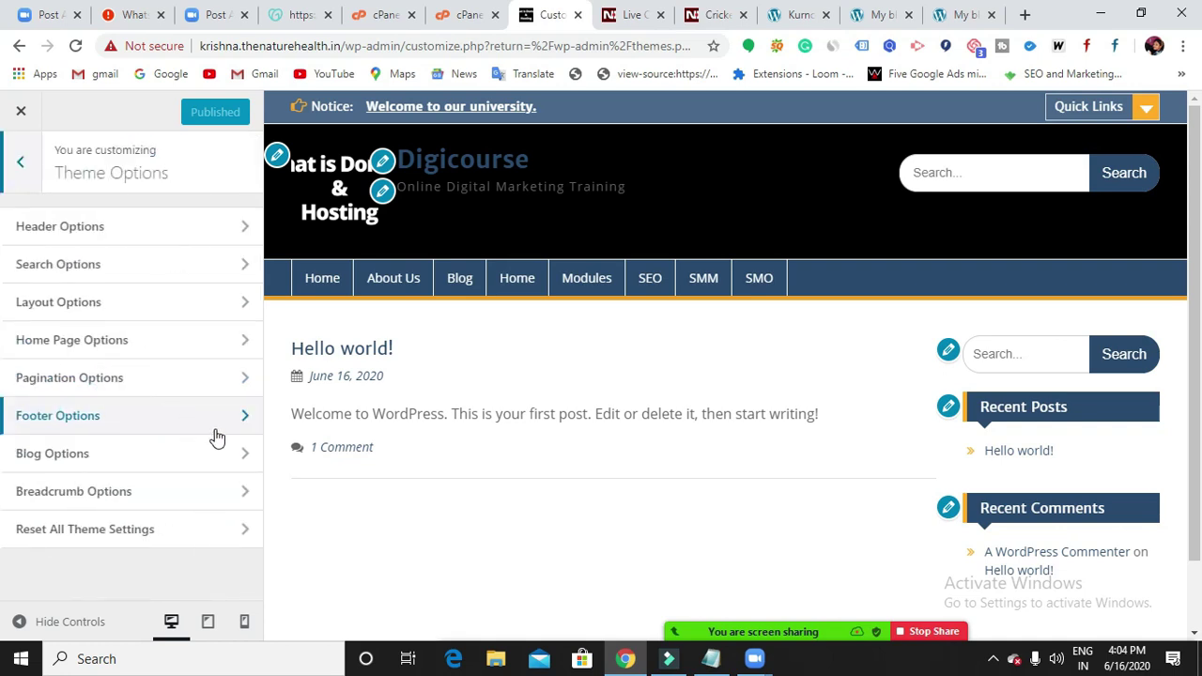
pyautogui.click(21, 163)
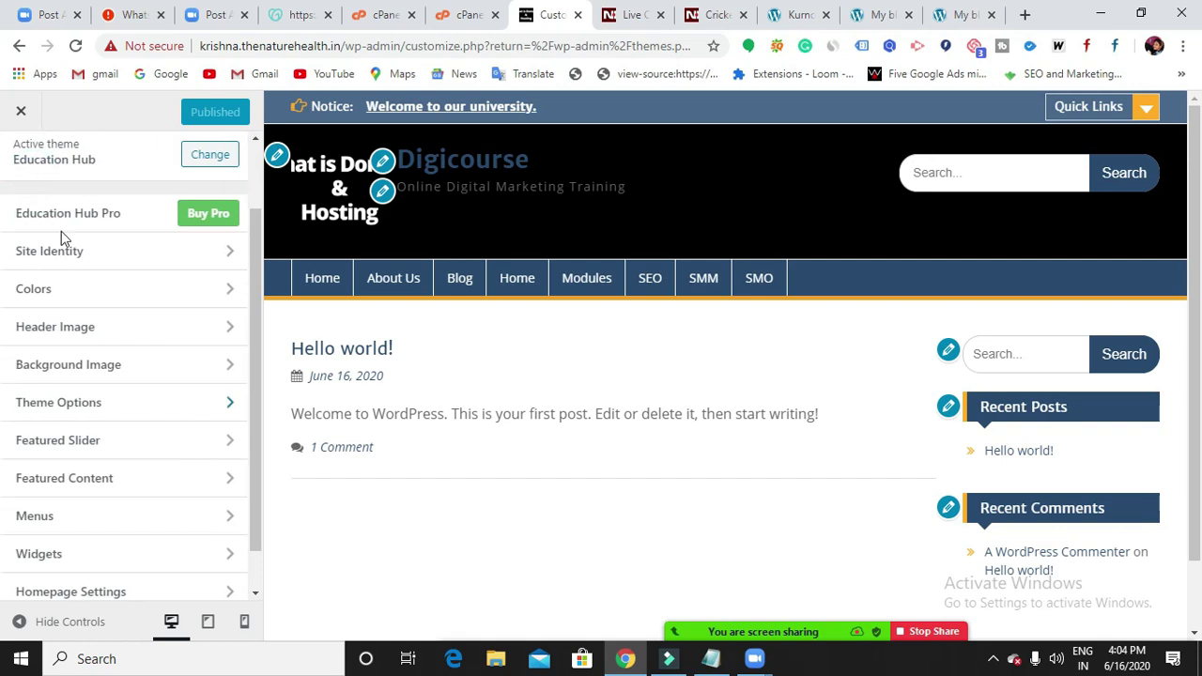
pyautogui.click(95, 371)
pyautogui.click(107, 253)
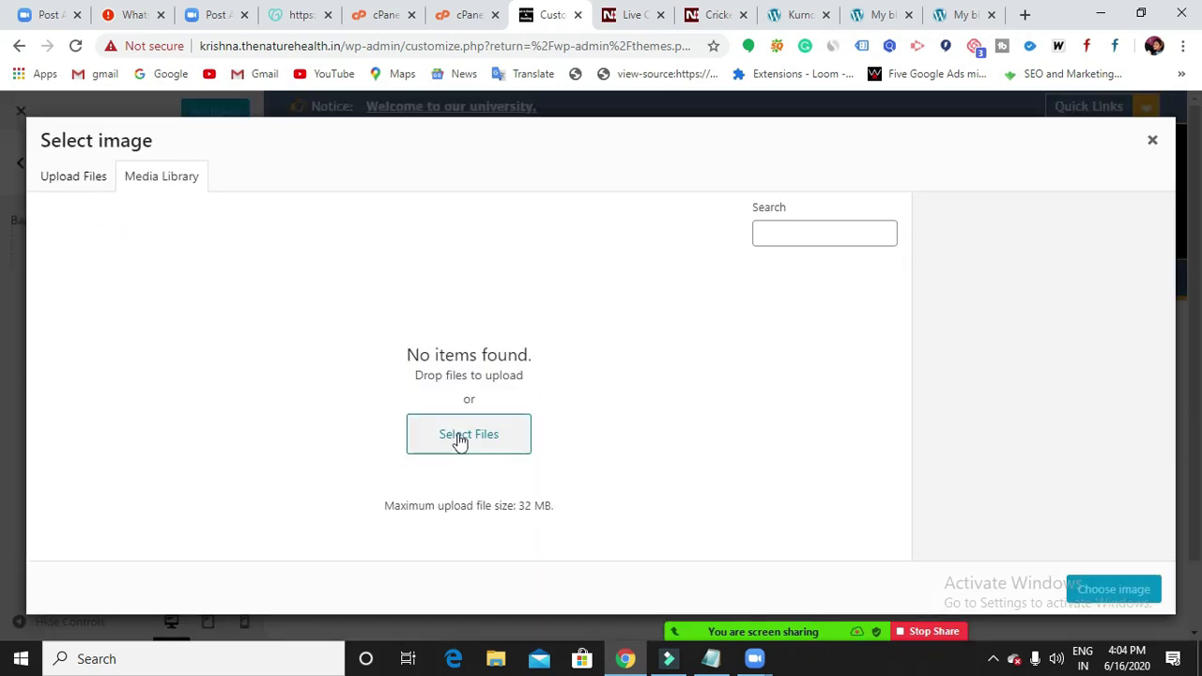
pyautogui.click(459, 437)
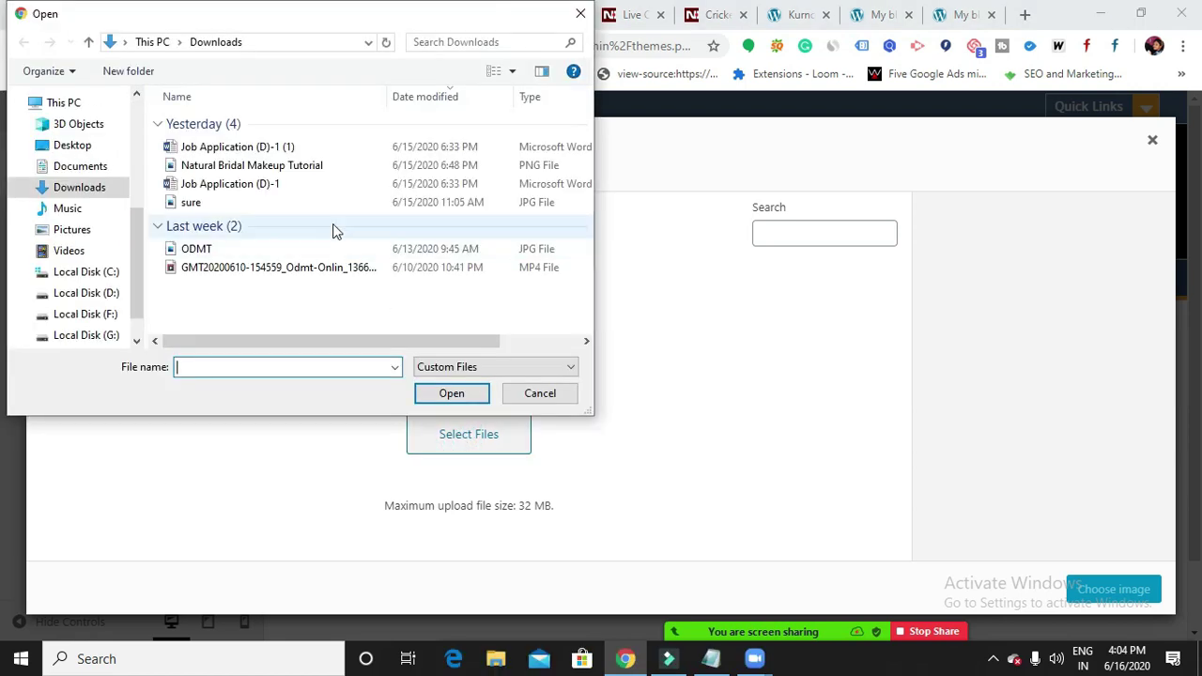
pyautogui.click(319, 166)
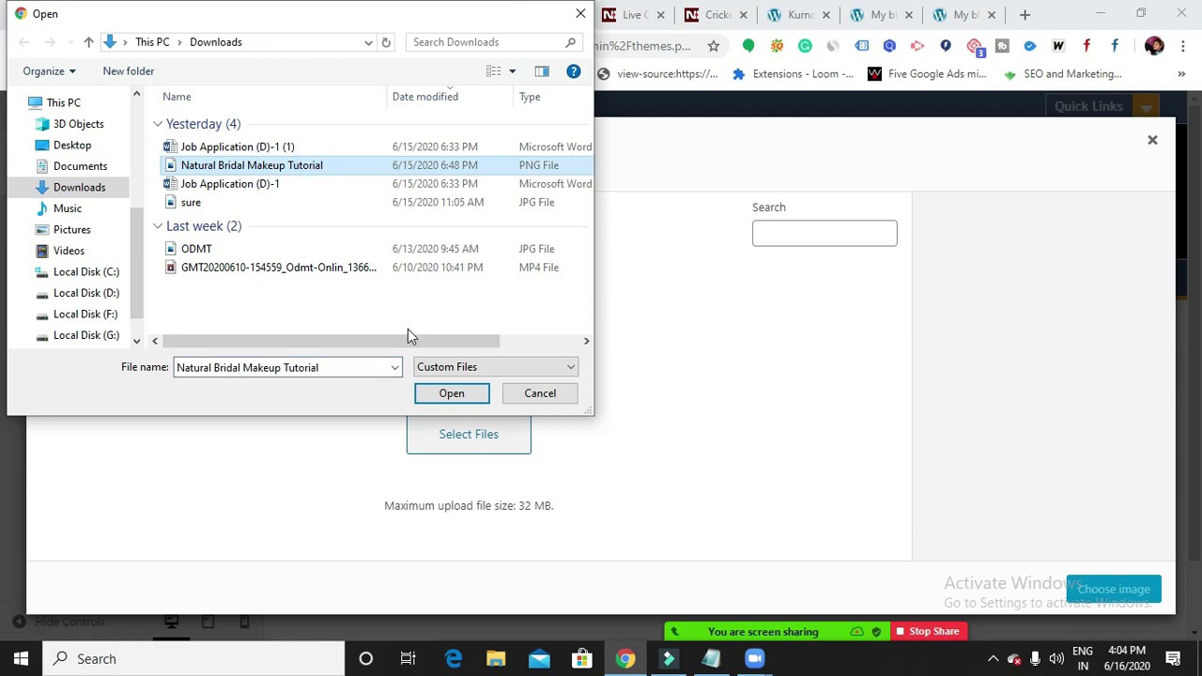
pyautogui.click(443, 397)
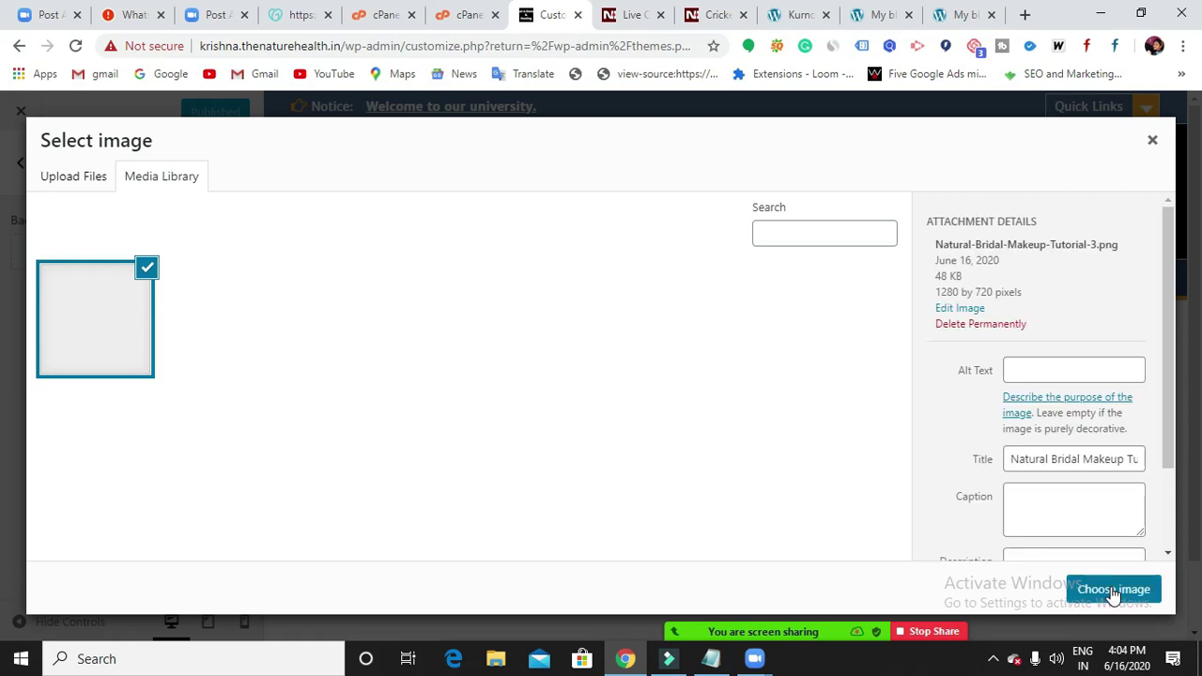
pyautogui.click(1152, 141)
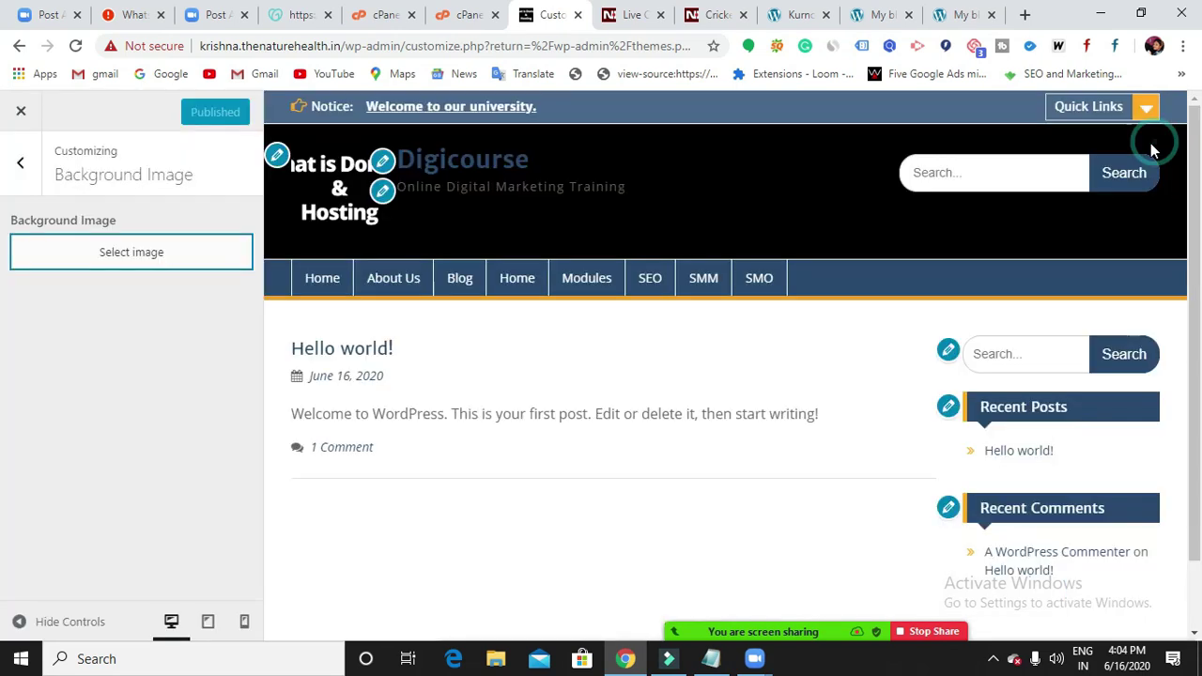
pyautogui.click(1023, 14)
# Search Google for 'background image for website'.
pyautogui.click(652, 46)
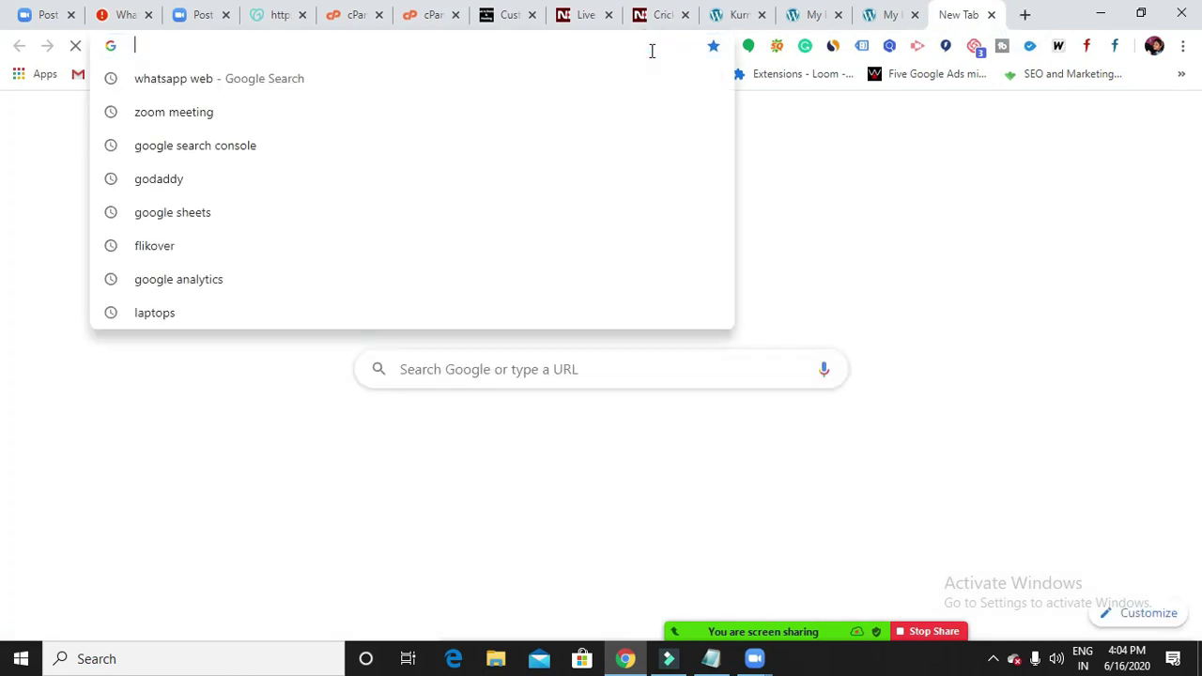
pyautogui.write('backgrpun')
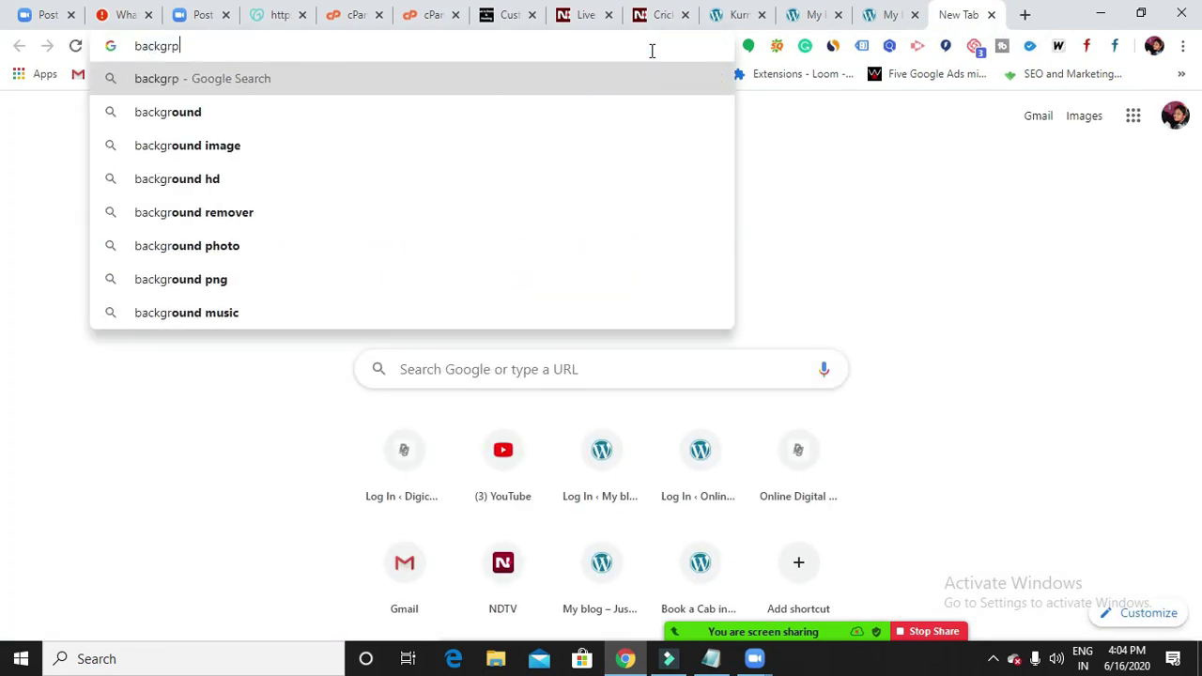
pyautogui.press('BackSpace')
pyautogui.press('BackSpace')
pyautogui.press('BackSpace')
pyautogui.press('BackSpace')
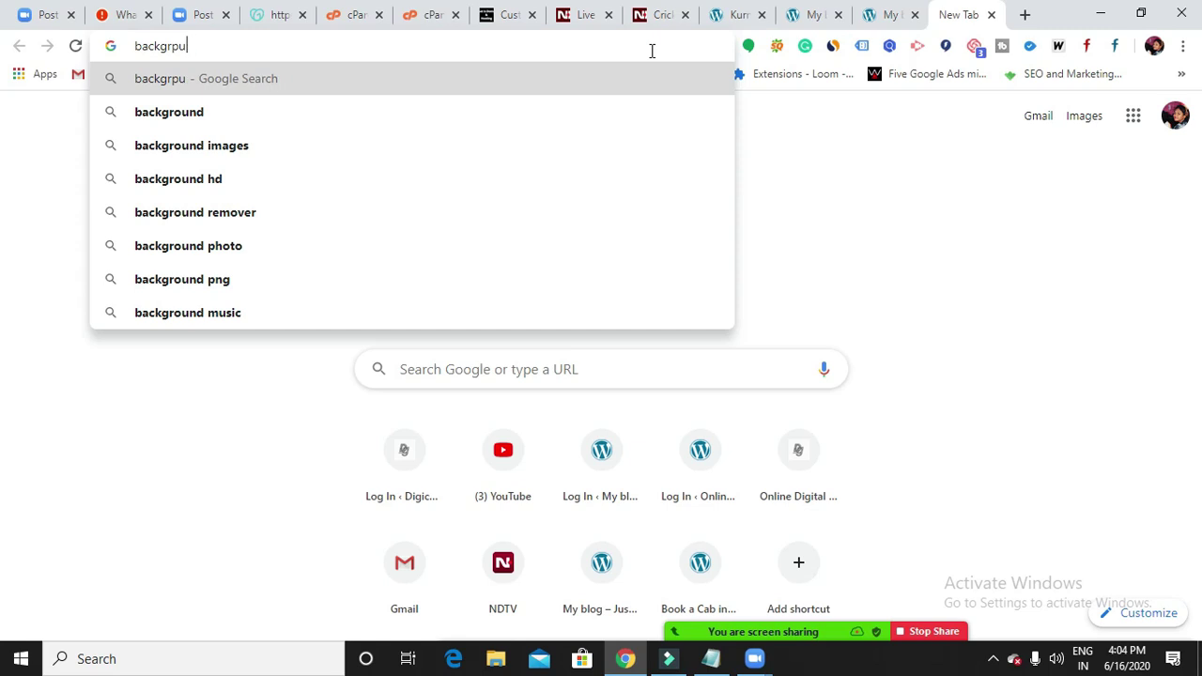
pyautogui.write('rou')
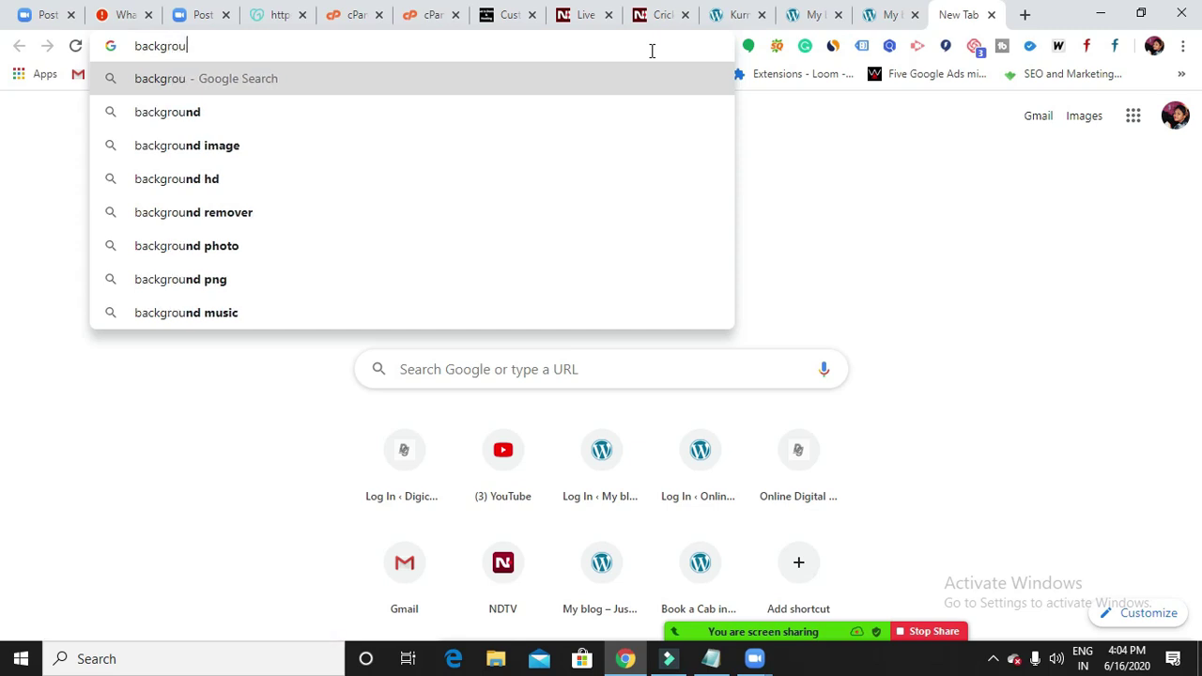
pyautogui.write('nd')
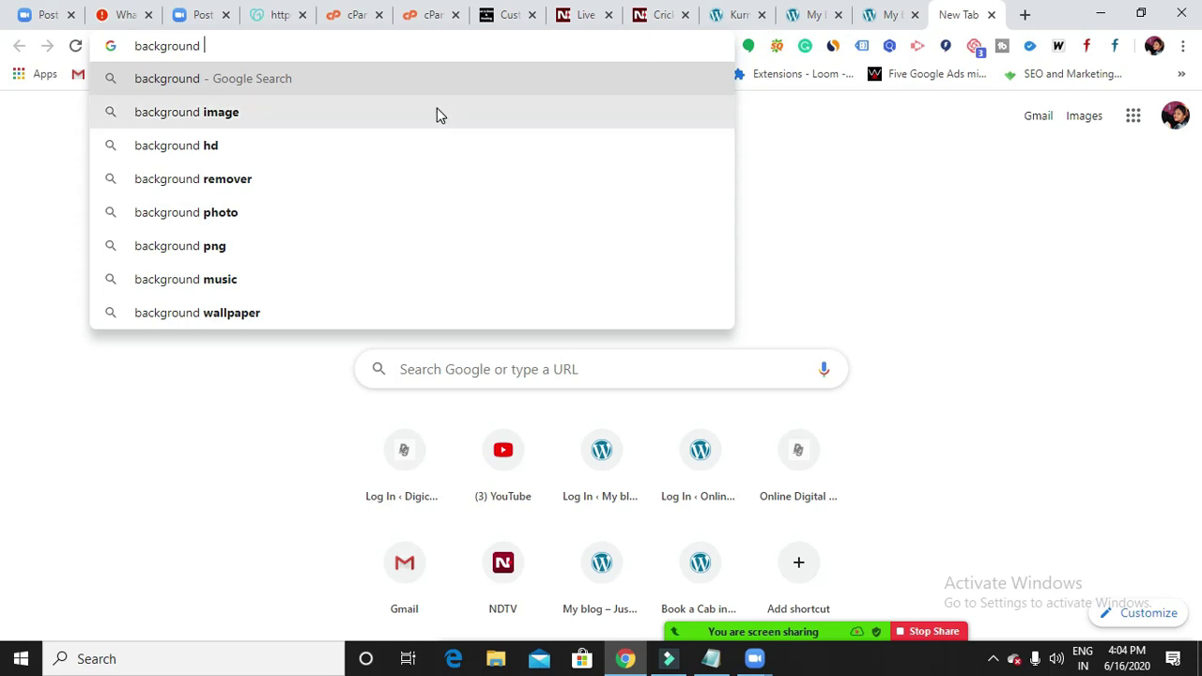
pyautogui.click(438, 113)
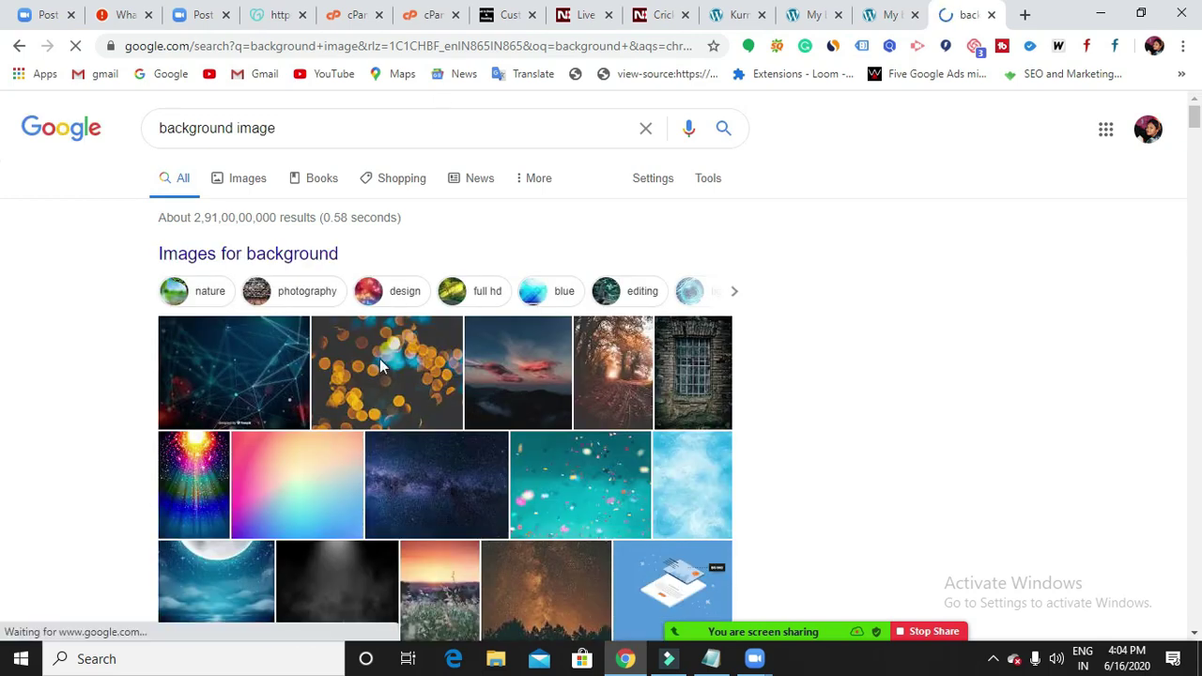
pyautogui.click(294, 127)
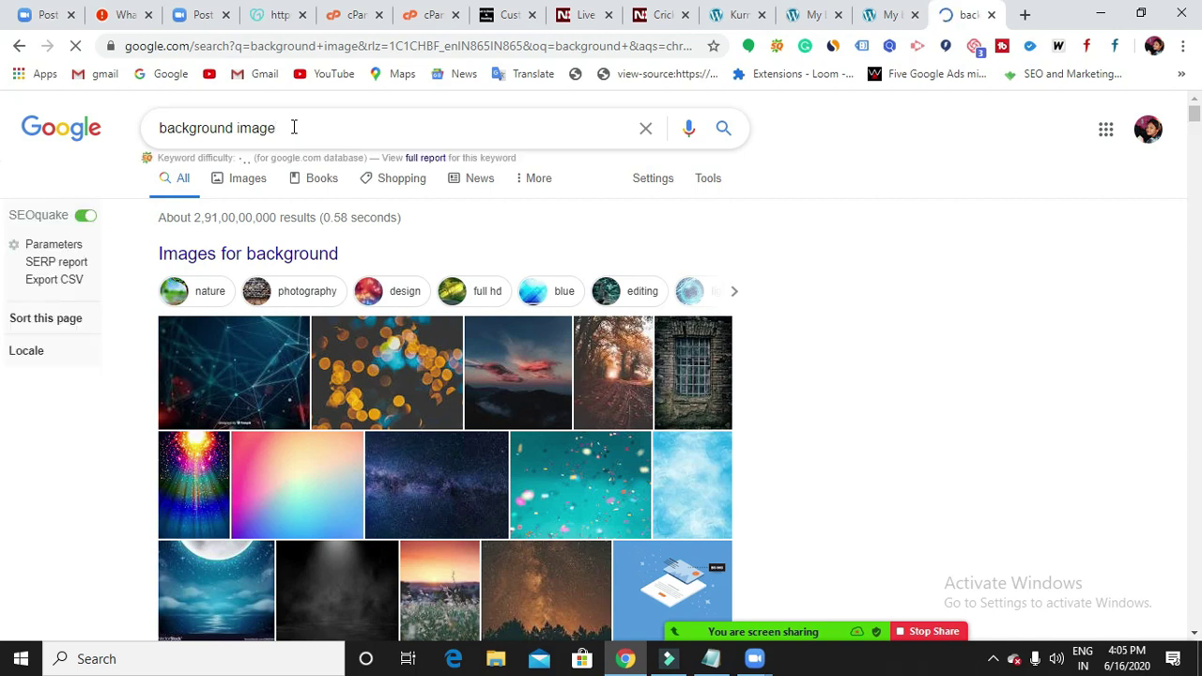
pyautogui.write('for web')
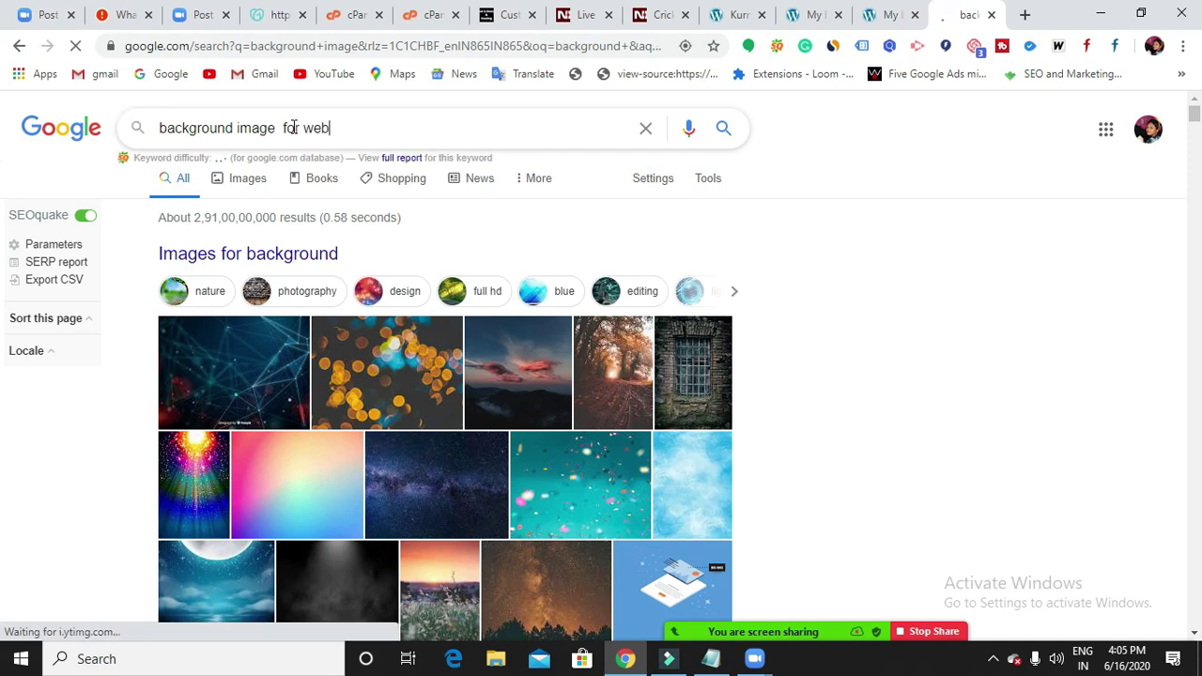
pyautogui.write('site')
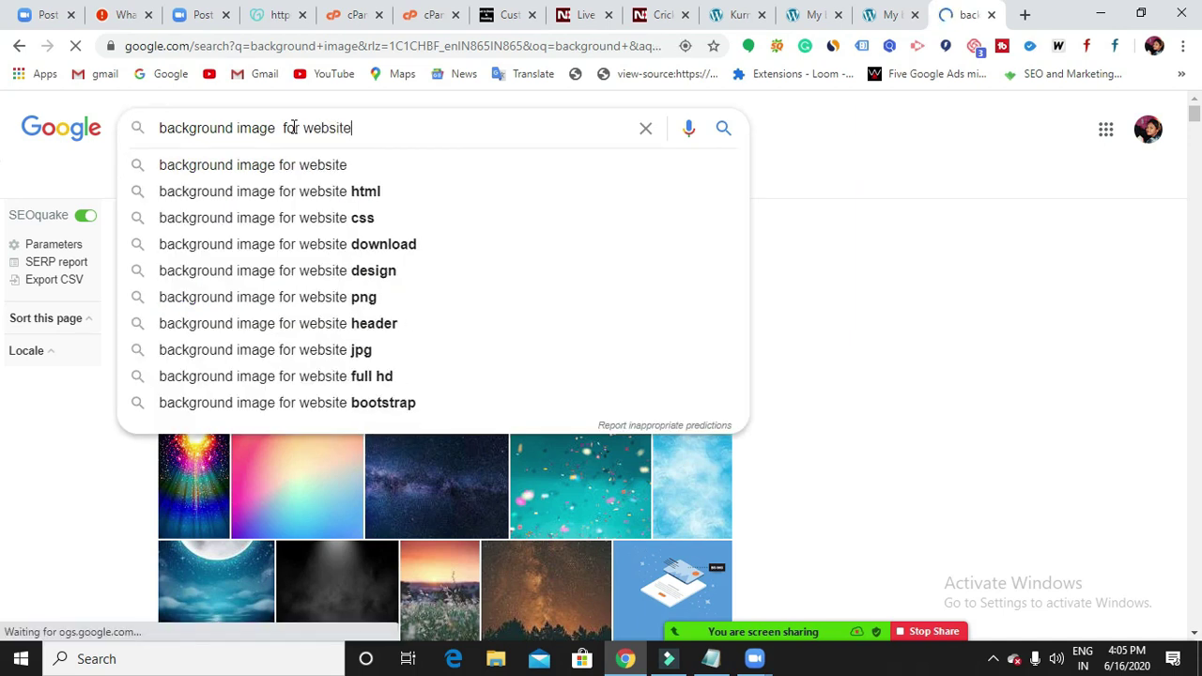
pyautogui.press('Return')
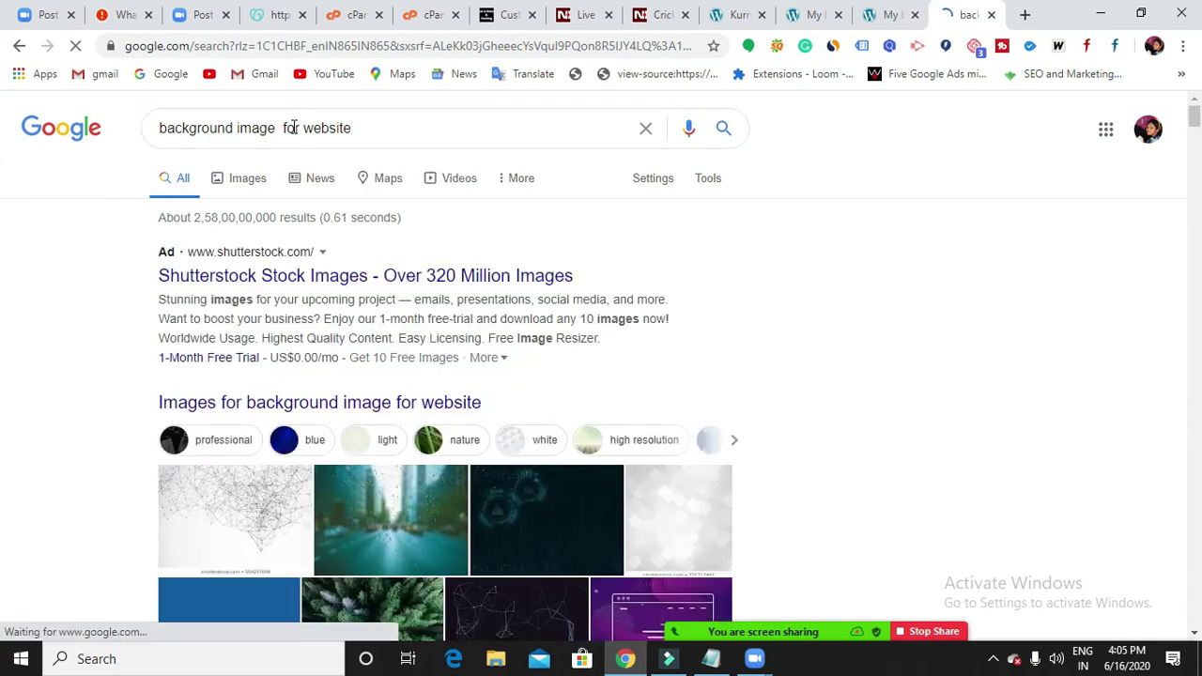
pyautogui.scroll(-3, 411, 319)
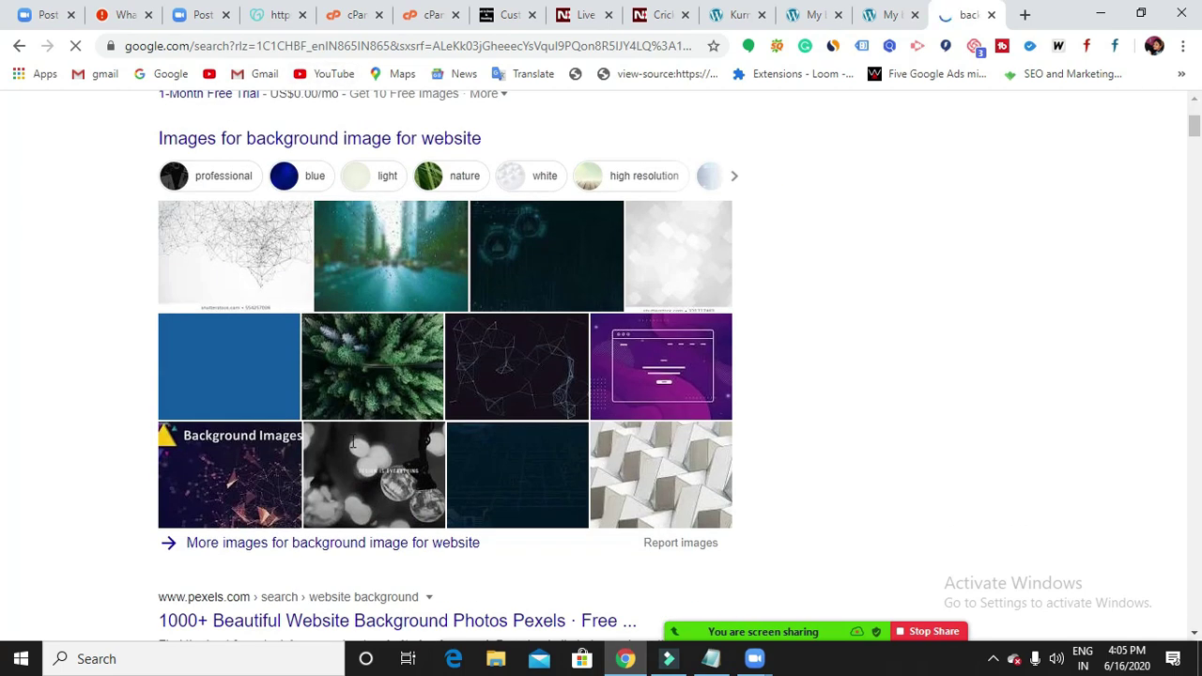
pyautogui.scroll(3, 353, 441)
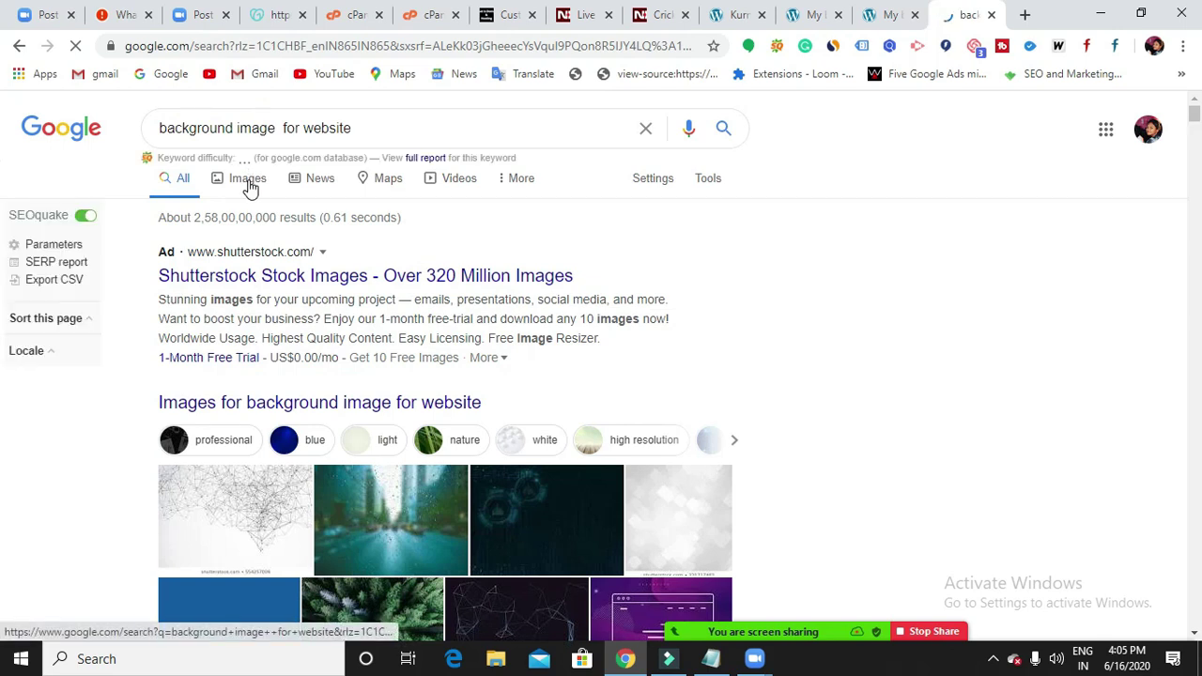
# Browse the Images results and preview the blue circuit-line background image.
pyautogui.click(249, 186)
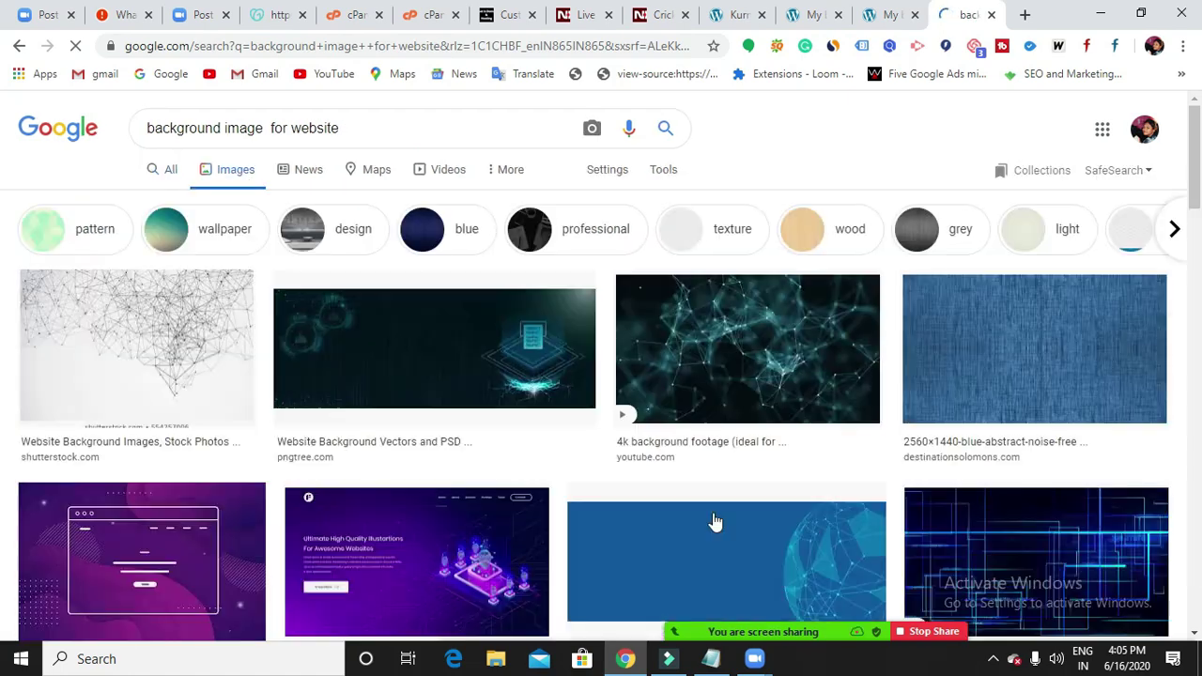
pyautogui.scroll(-5, 676, 494)
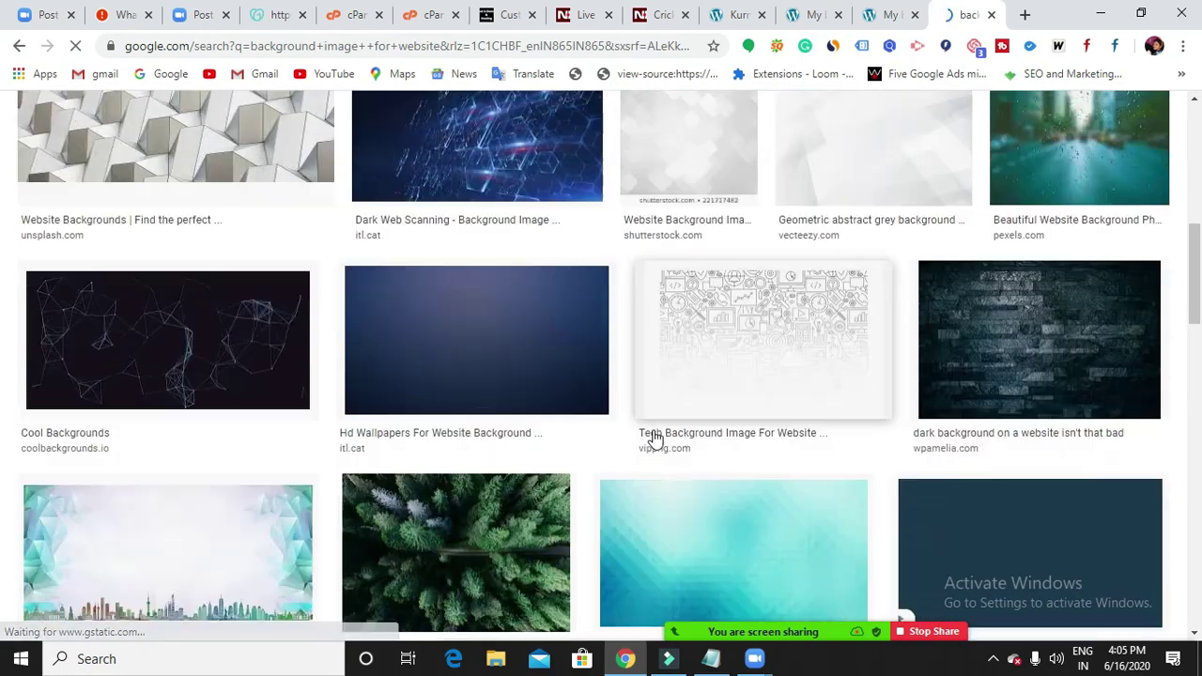
pyautogui.scroll(-3, 655, 437)
pyautogui.scroll(5, 654, 437)
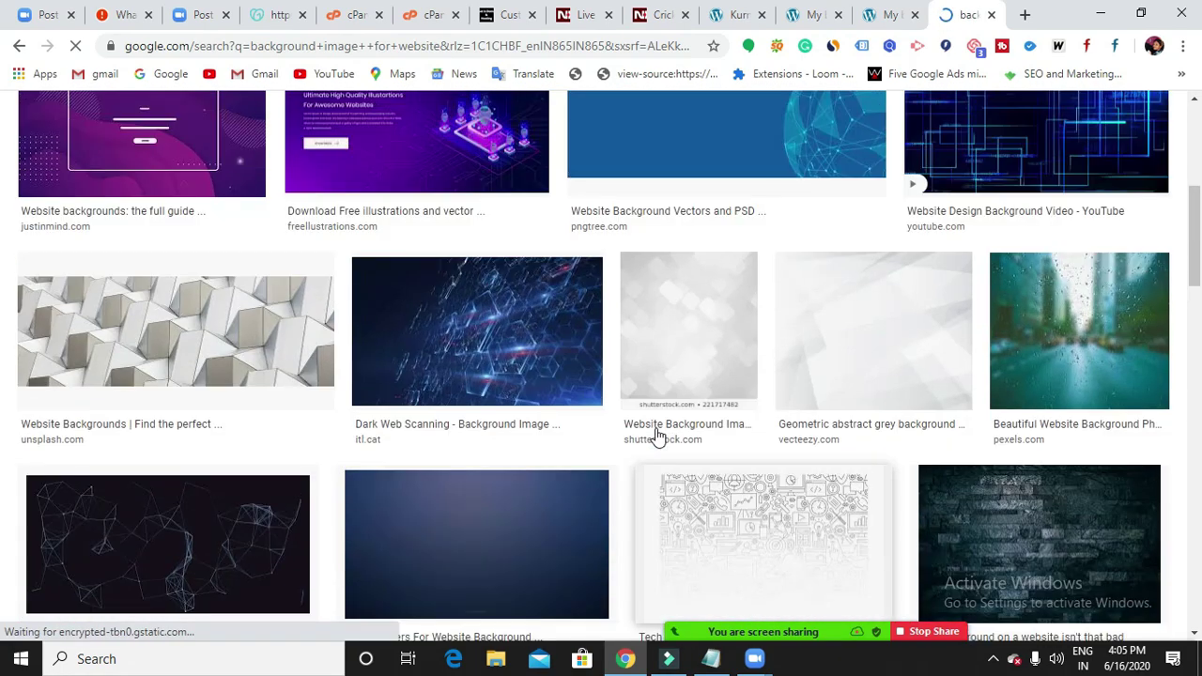
pyautogui.scroll(5, 657, 432)
pyautogui.scroll(-3, 654, 422)
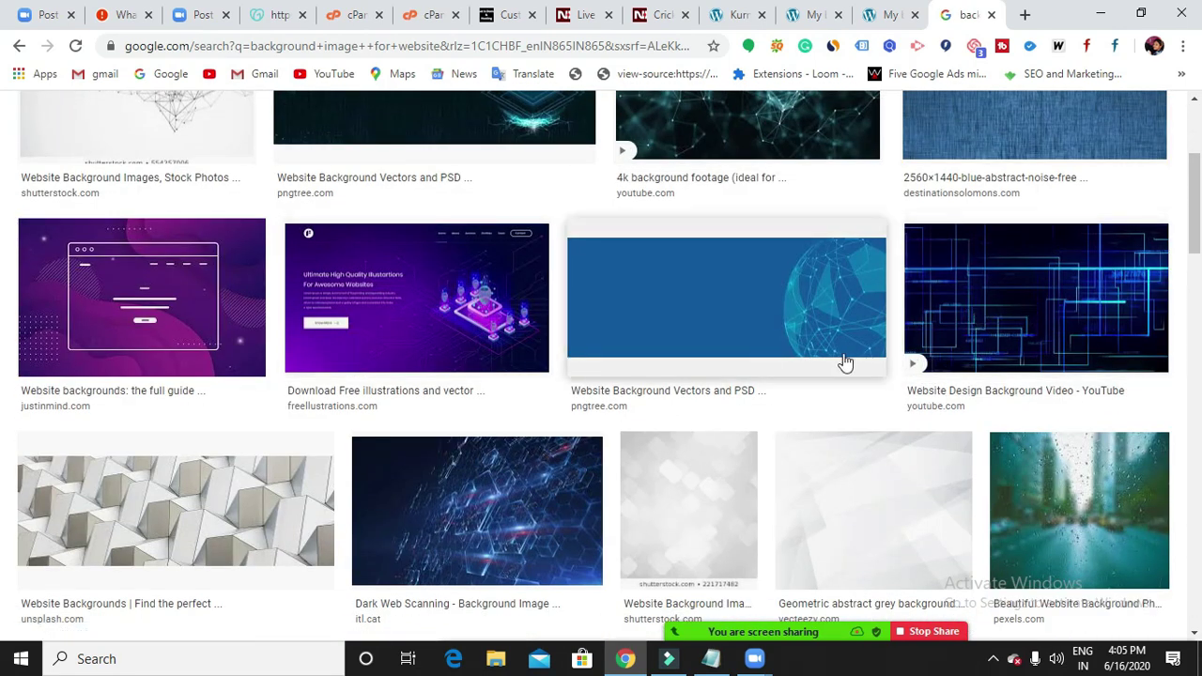
pyautogui.scroll(2, 845, 362)
pyautogui.scroll(-2, 903, 289)
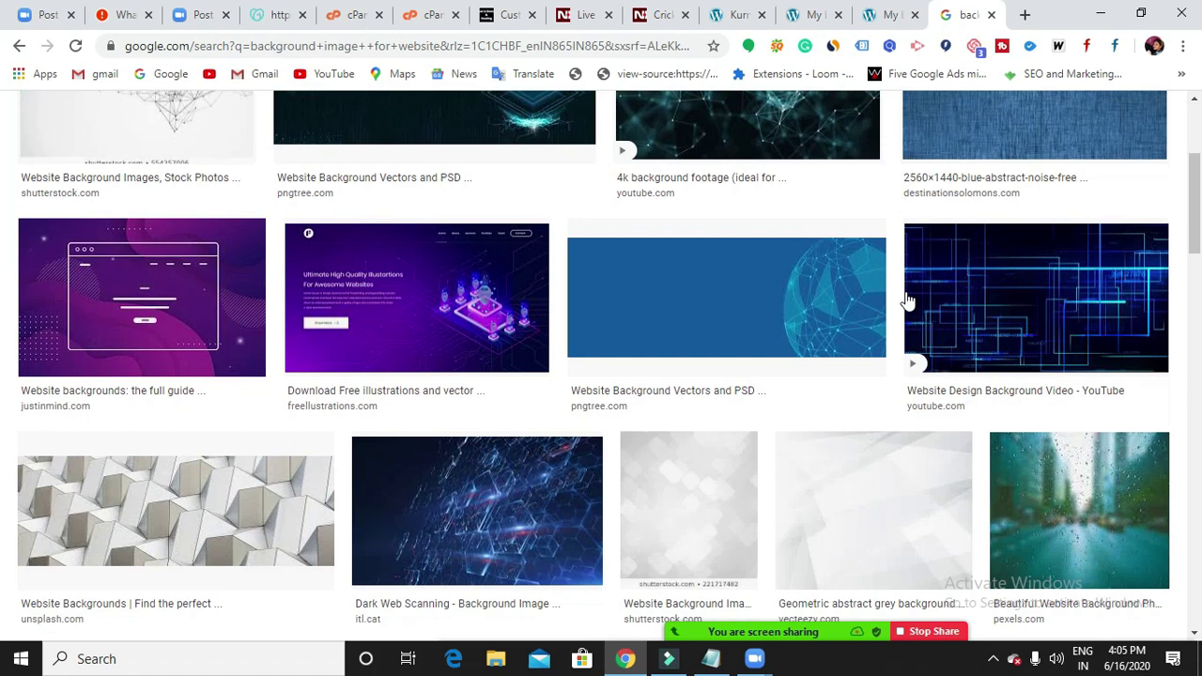
pyautogui.click(1017, 316)
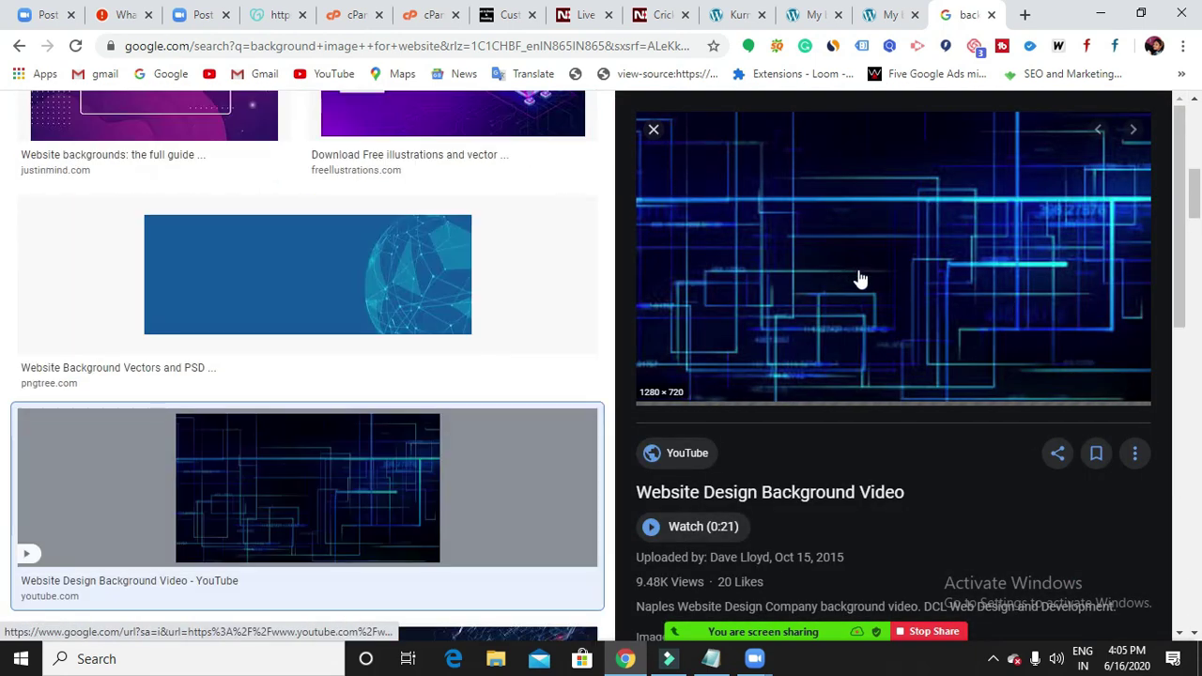
# Save the image to Downloads as maxresdefault.jpg and switch to the Kurnool Cabs tab.
pyautogui.rightClick(848, 222)
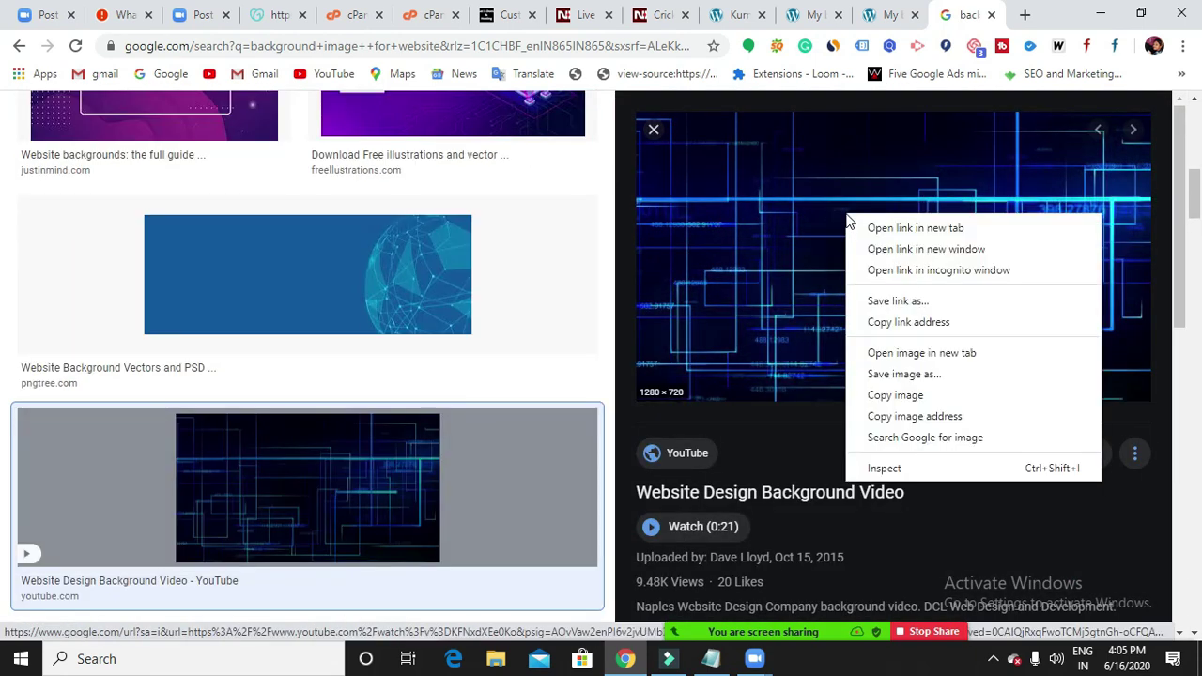
pyautogui.click(872, 373)
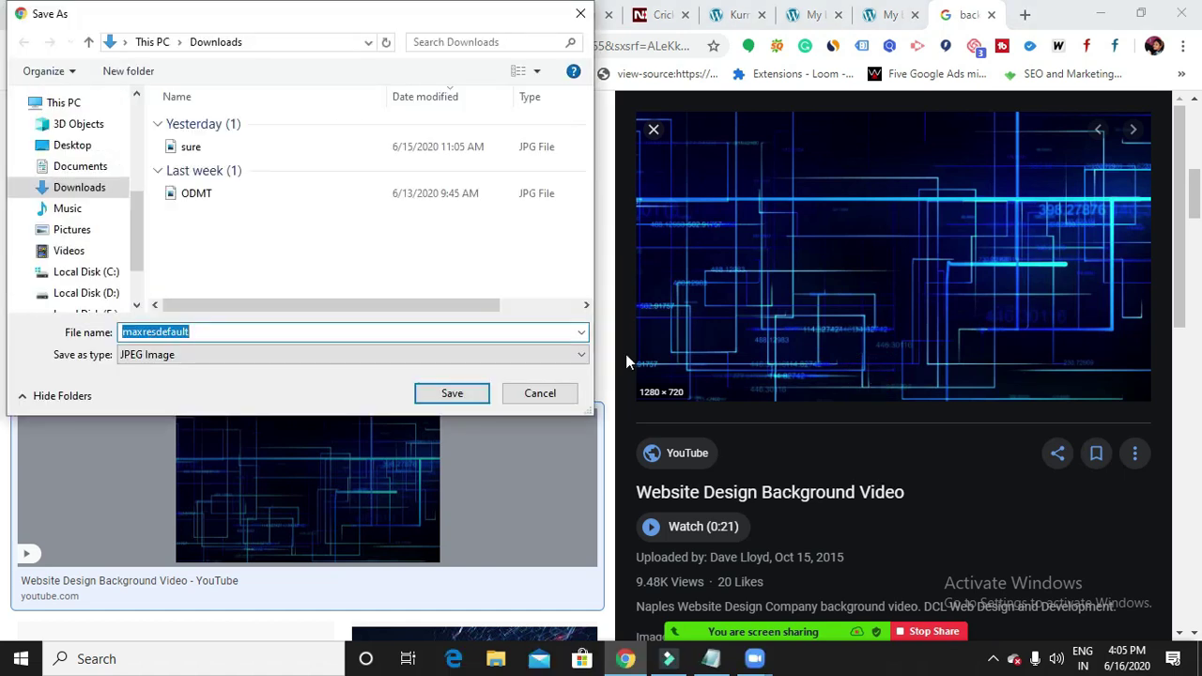
pyautogui.click(469, 397)
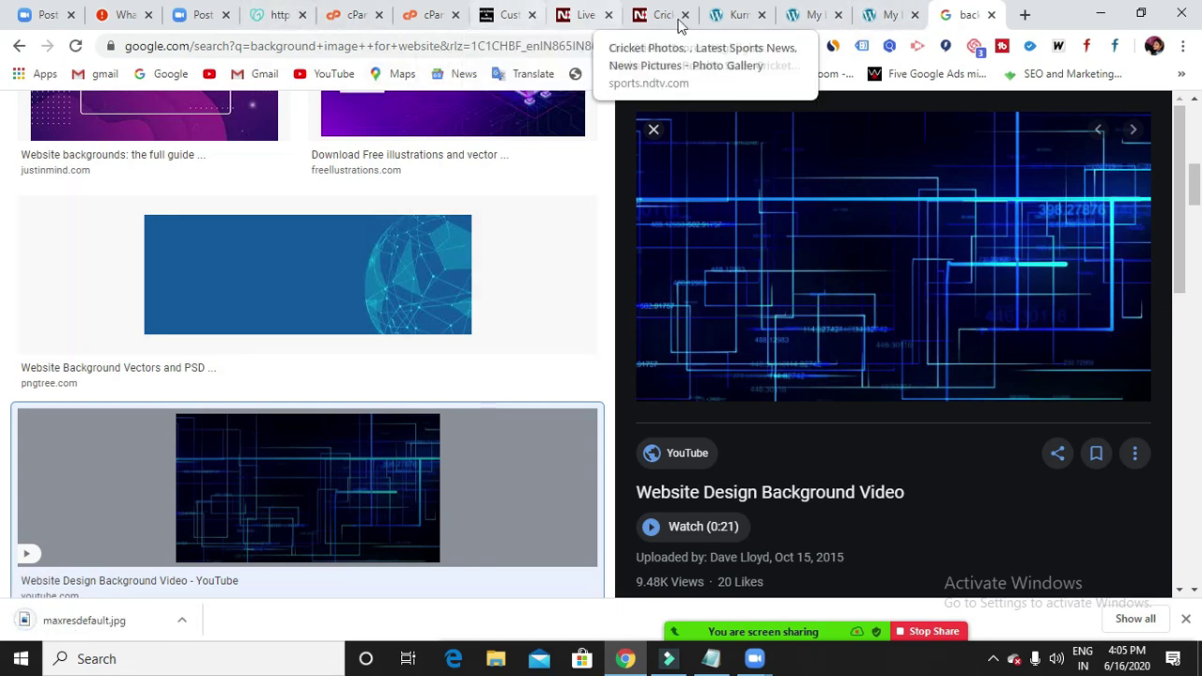
pyautogui.click(719, 21)
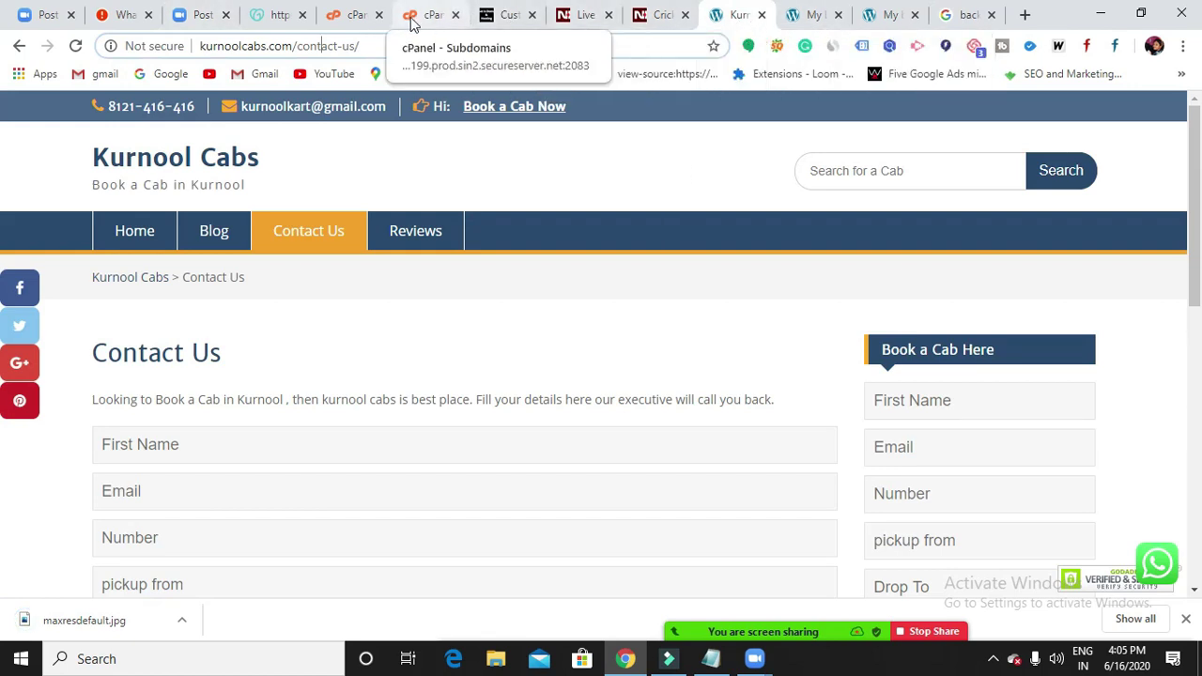
# Upload maxresdefault.jpg in the Customizer and set it as the site background image.
pyautogui.click(494, 19)
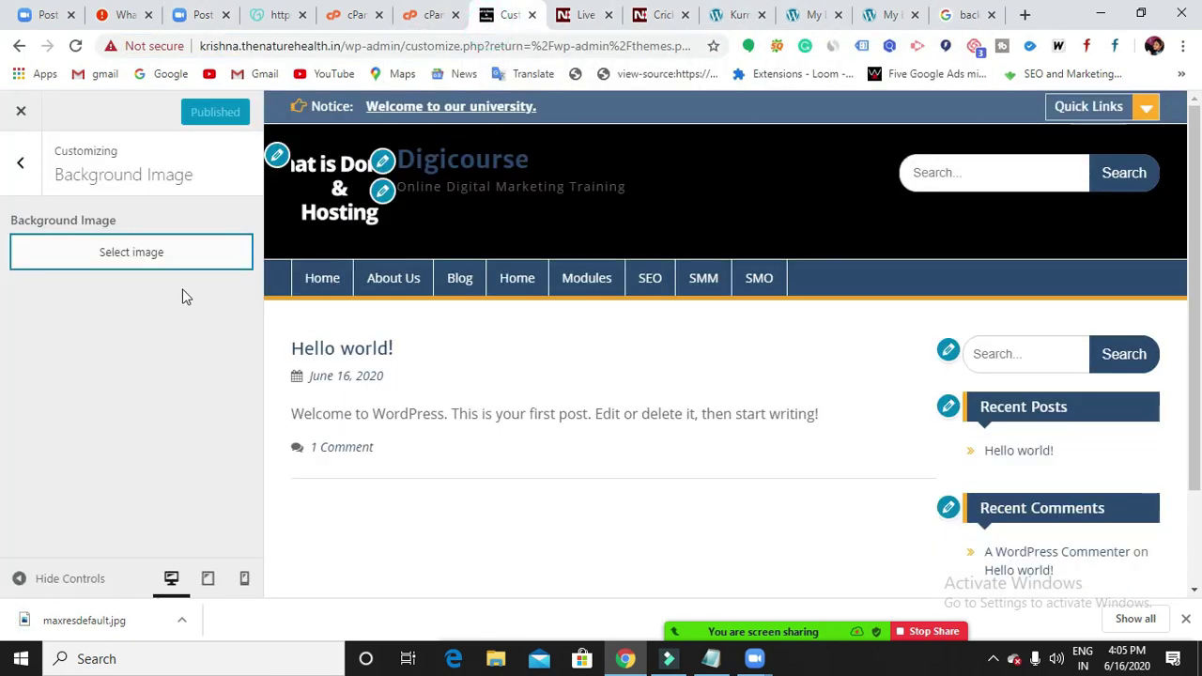
pyautogui.click(122, 254)
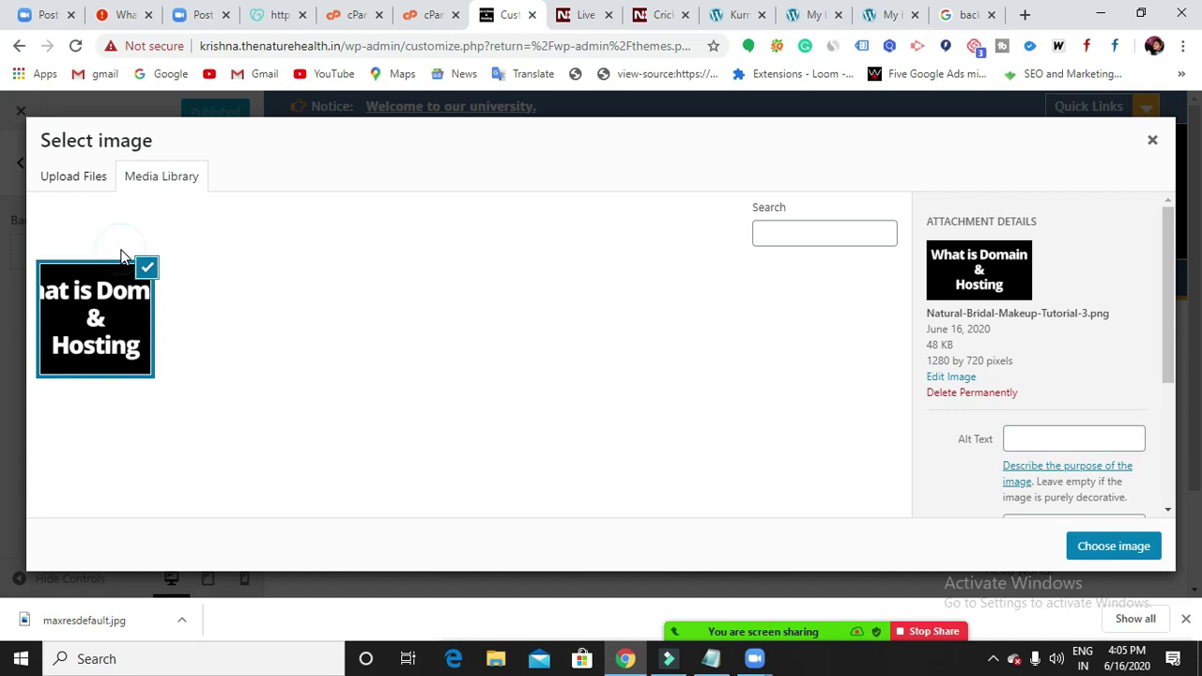
pyautogui.click(75, 178)
pyautogui.click(606, 390)
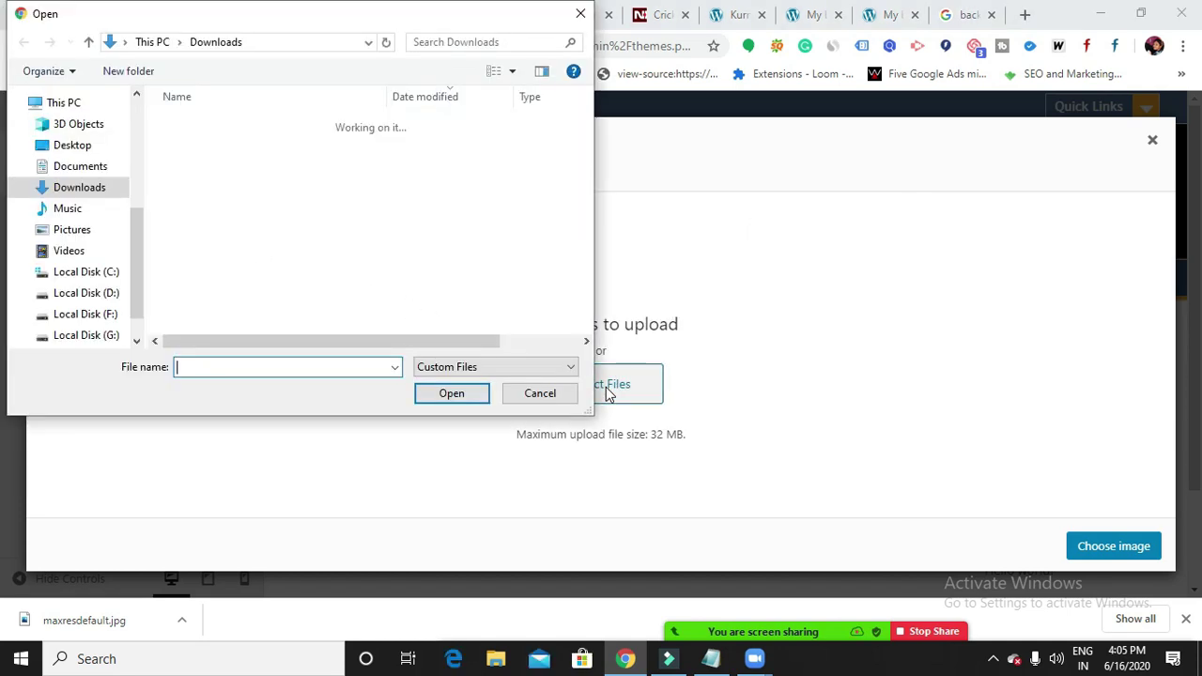
pyautogui.click(225, 150)
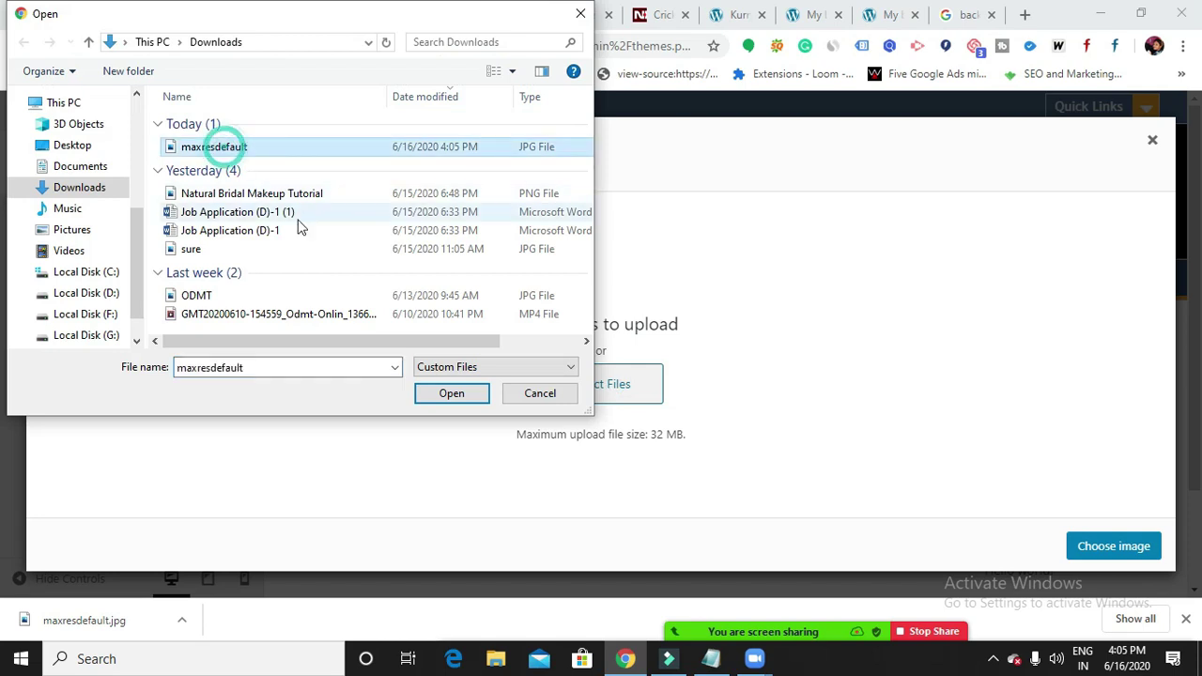
pyautogui.click(450, 393)
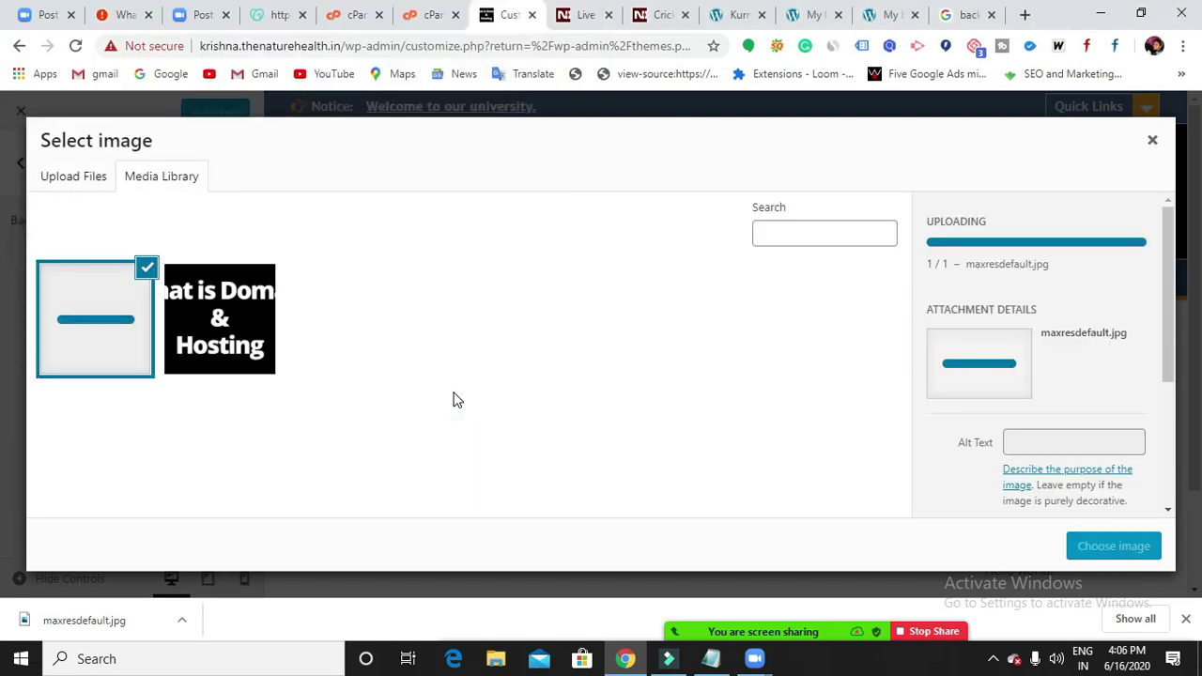
pyautogui.click(1117, 548)
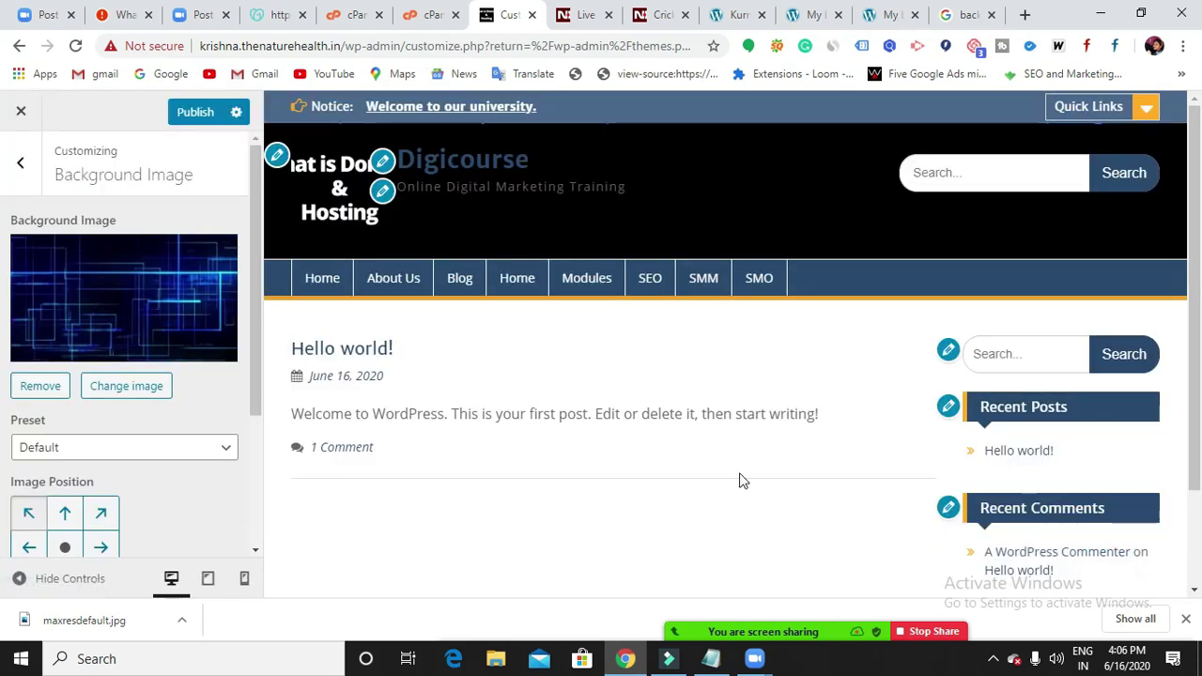
# Scroll to the background Preset setting and open its list of scaling options.
pyautogui.scroll(-2, 739, 480)
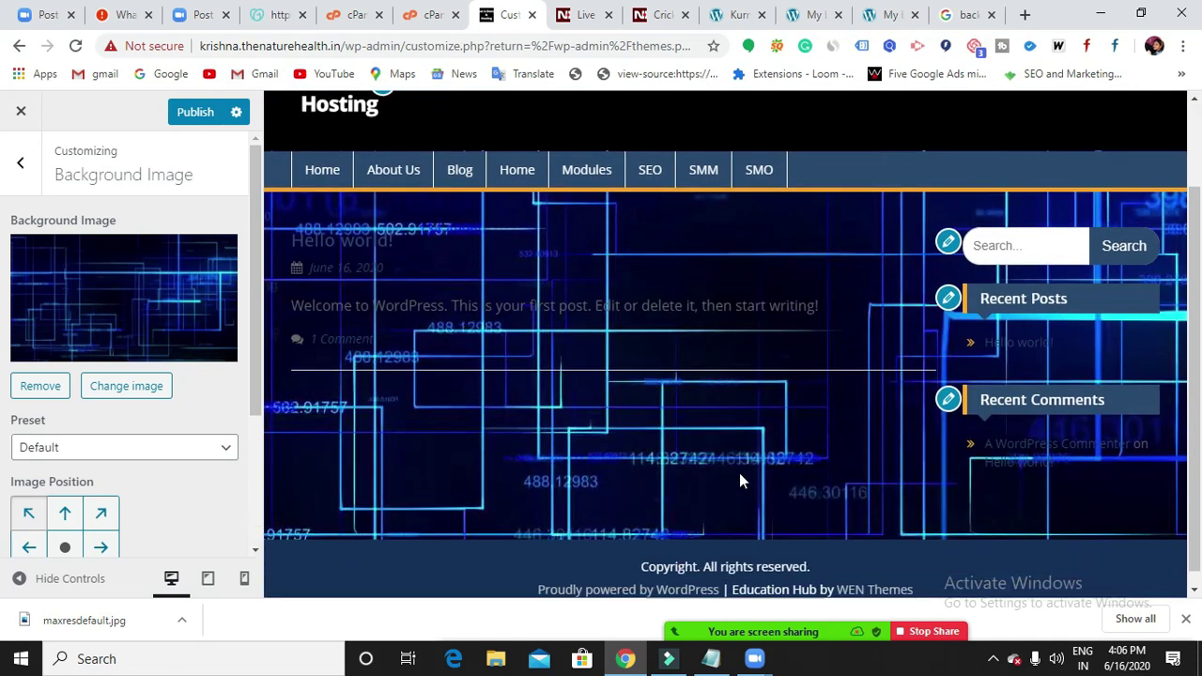
pyautogui.scroll(2, 739, 472)
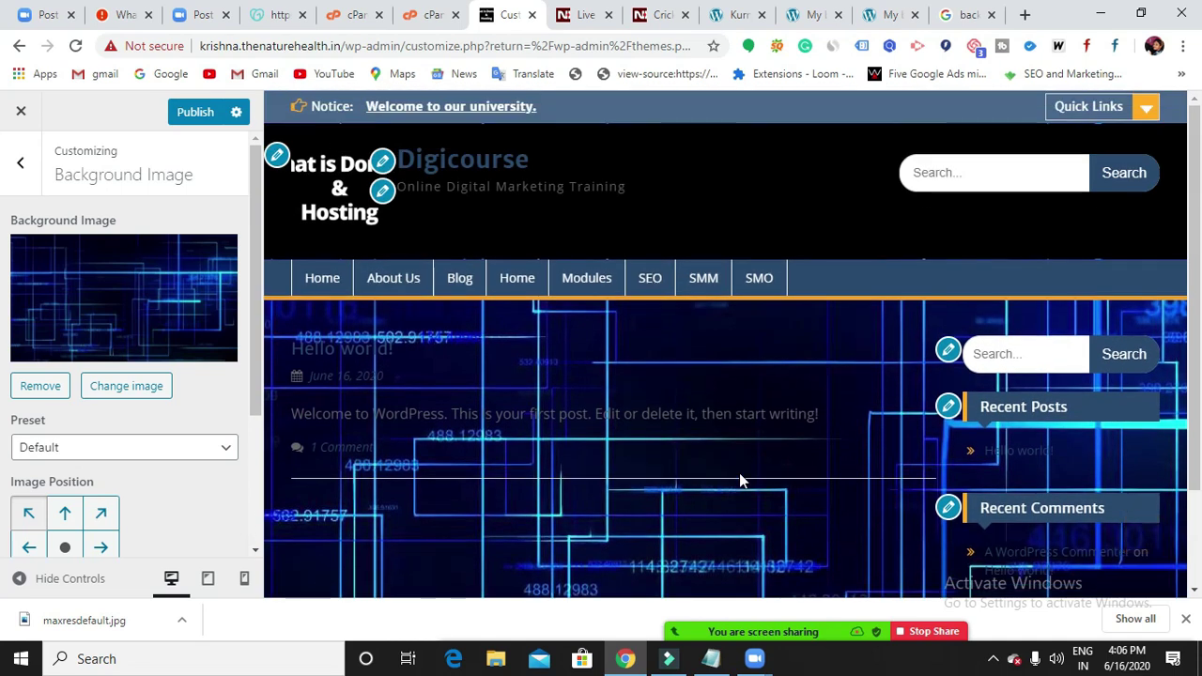
pyautogui.scroll(-2, 738, 434)
pyautogui.scroll(2, 738, 432)
pyautogui.scroll(-2, 540, 418)
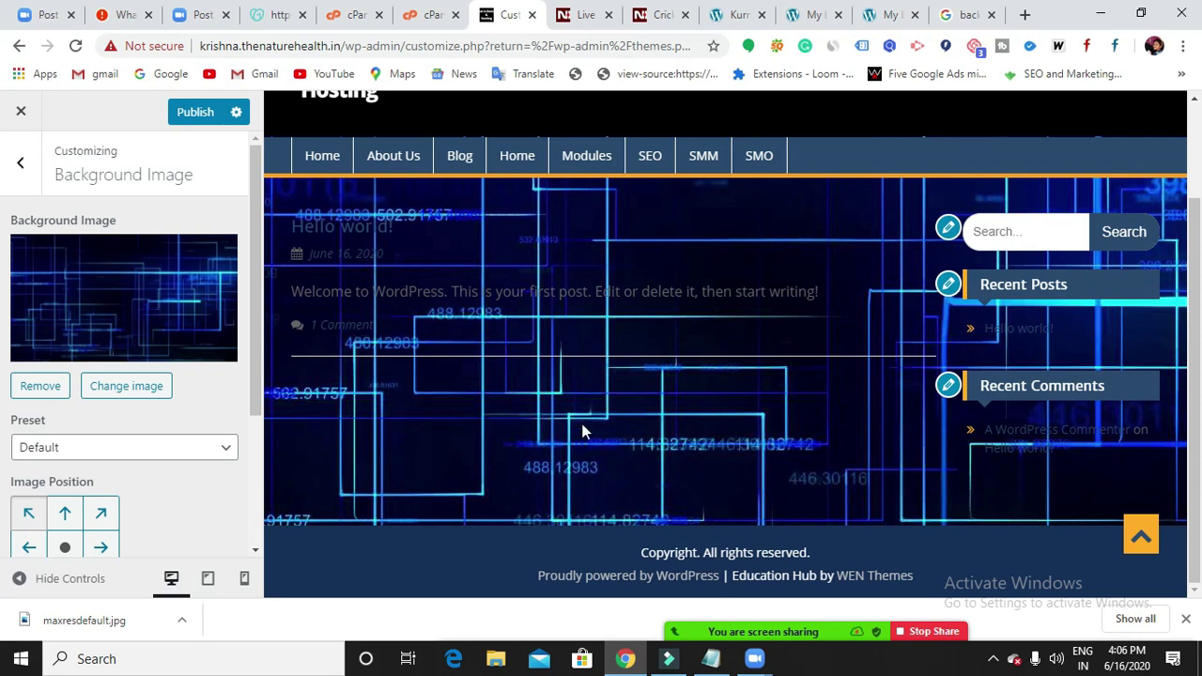
pyautogui.scroll(-1, 187, 346)
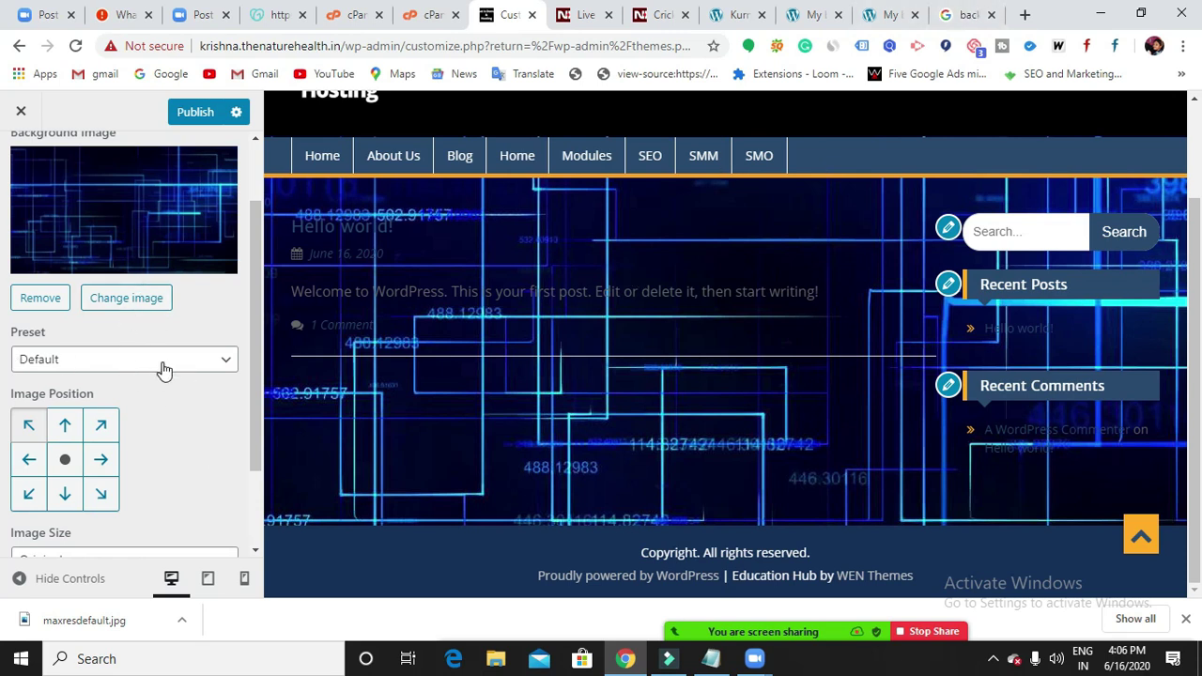
pyautogui.click(226, 362)
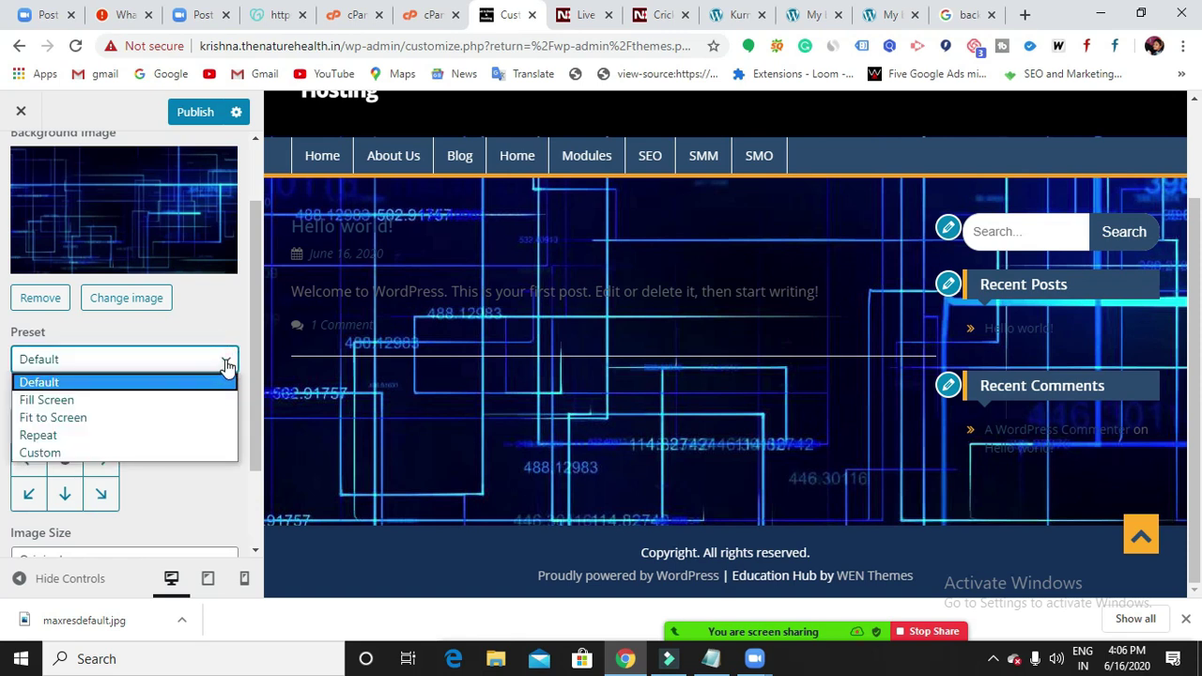
# Try the Fill Screen and Default background presets, then switch back to Fill Screen.
pyautogui.click(220, 399)
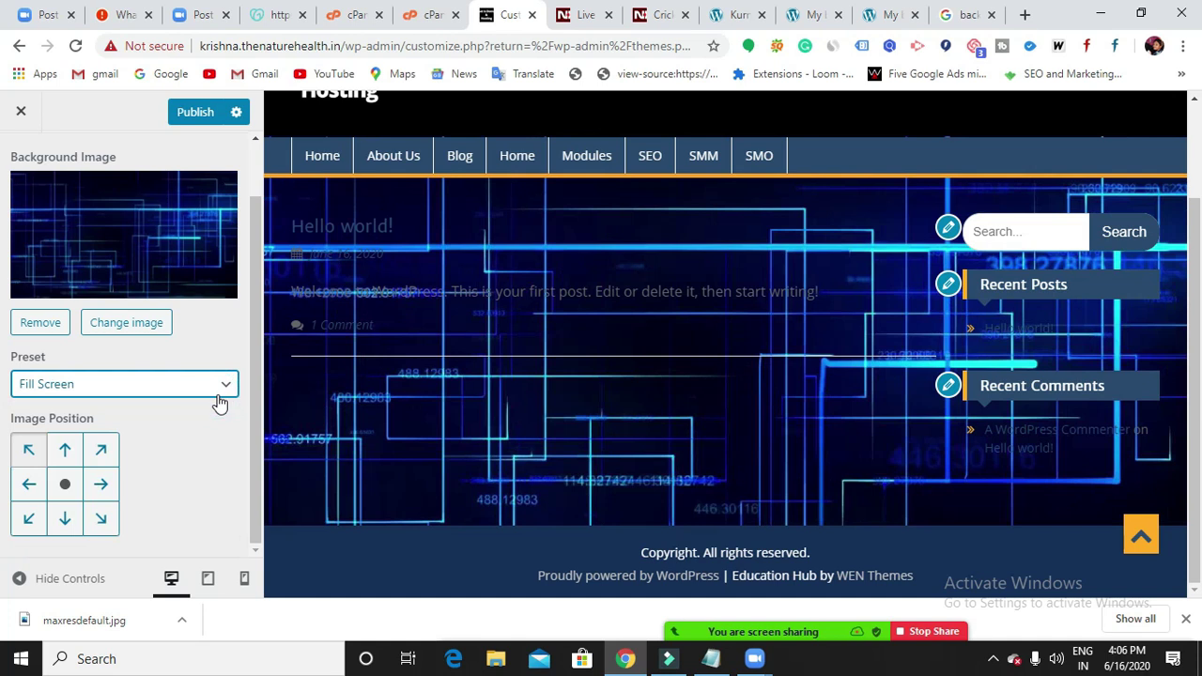
pyautogui.click(222, 390)
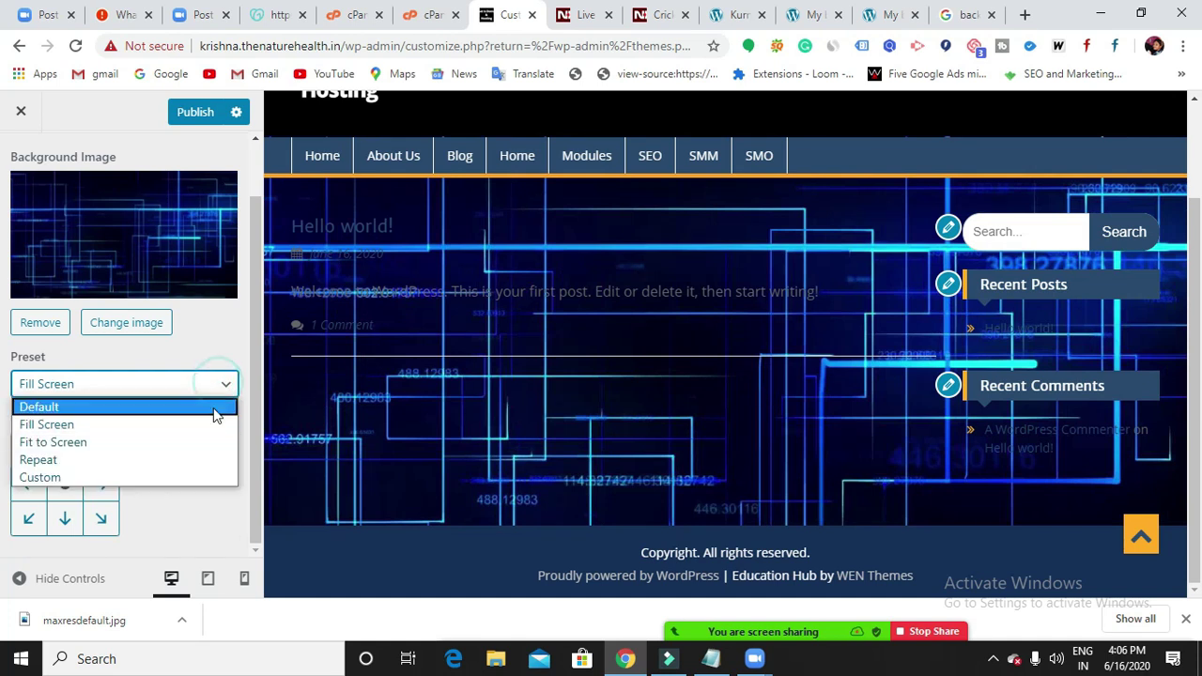
pyautogui.click(209, 420)
pyautogui.click(210, 393)
pyautogui.click(196, 411)
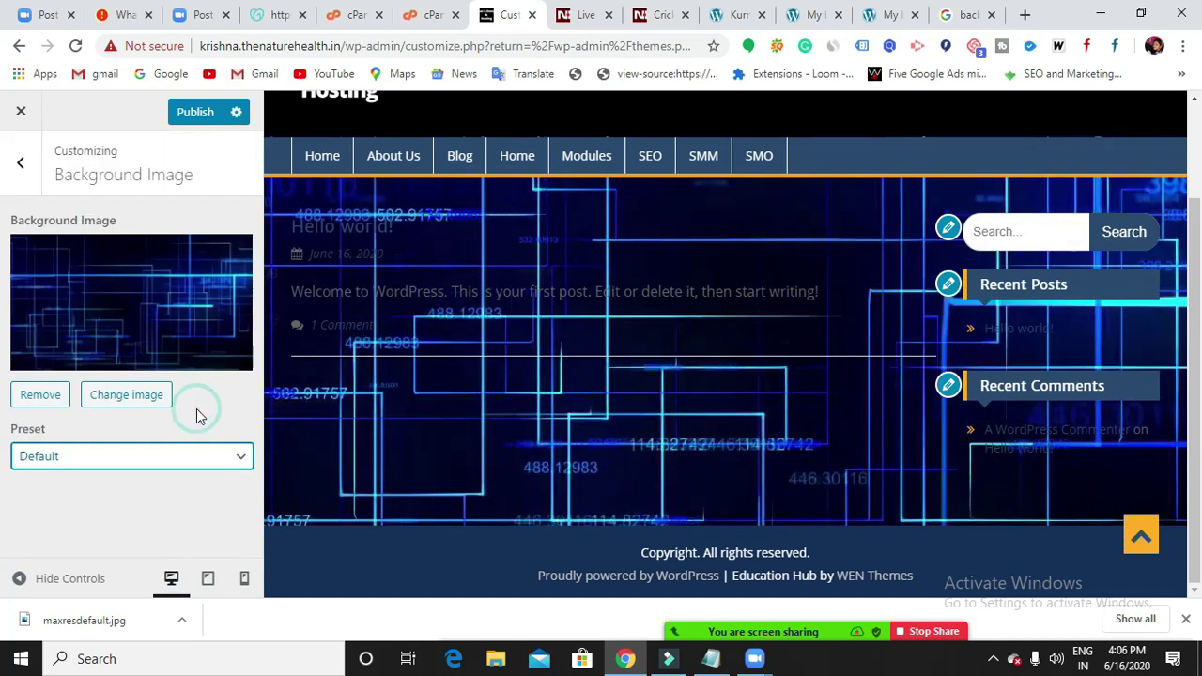
pyautogui.click(233, 460)
pyautogui.click(215, 495)
# Compare Fit to Screen, Repeat and Custom presets, ending on Fill Screen.
pyautogui.scroll(-1, 215, 498)
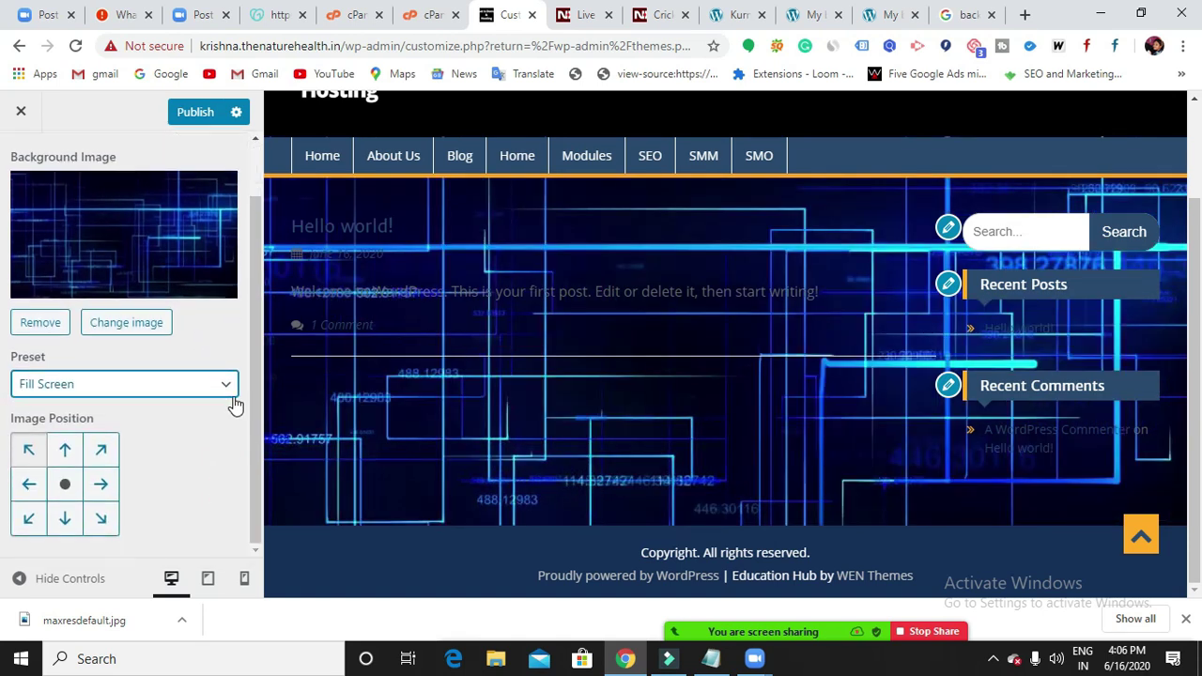
pyautogui.click(230, 388)
pyautogui.click(214, 443)
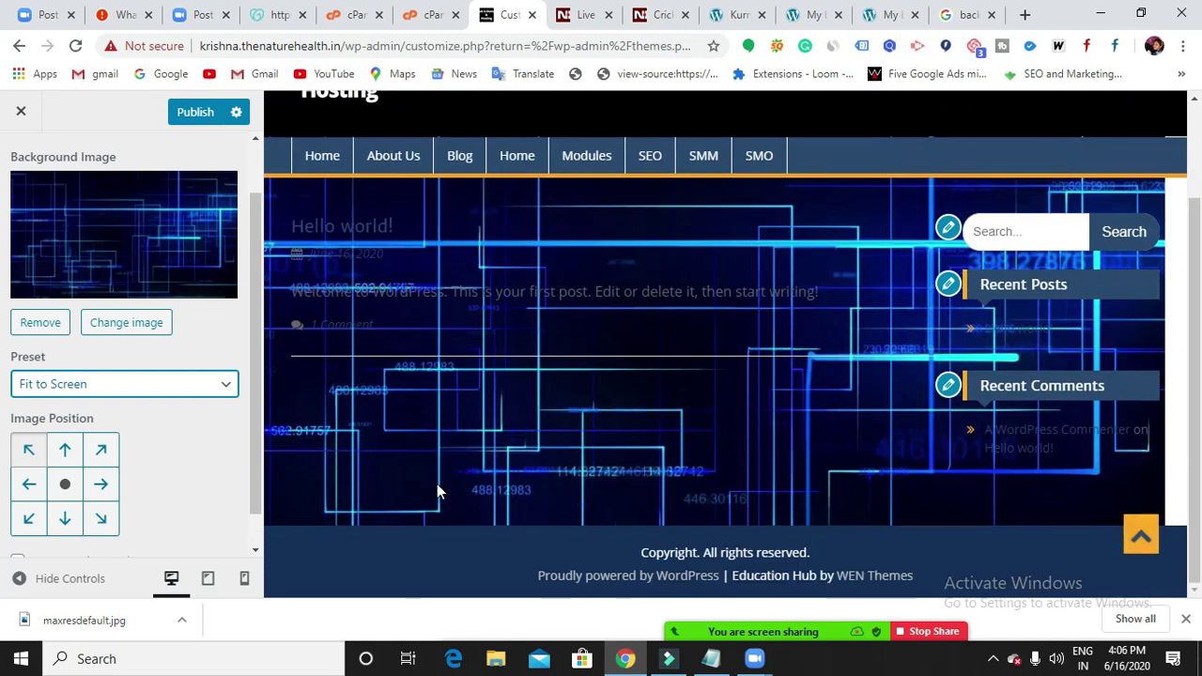
pyautogui.click(222, 388)
pyautogui.click(187, 461)
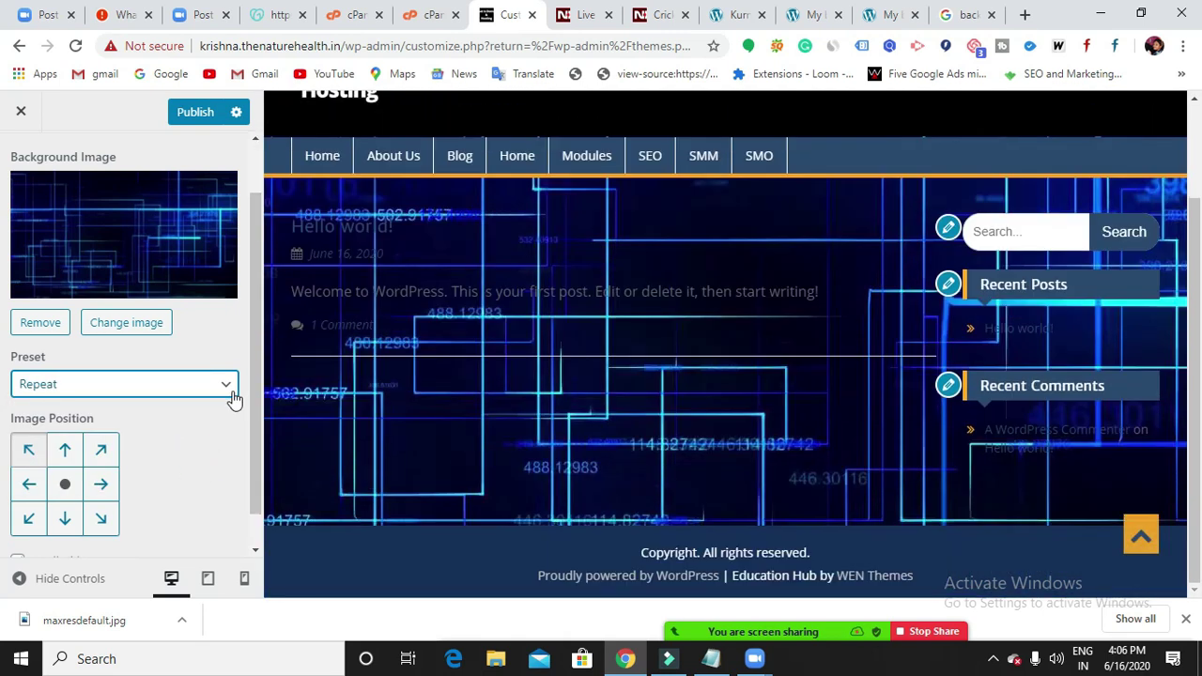
pyautogui.click(225, 387)
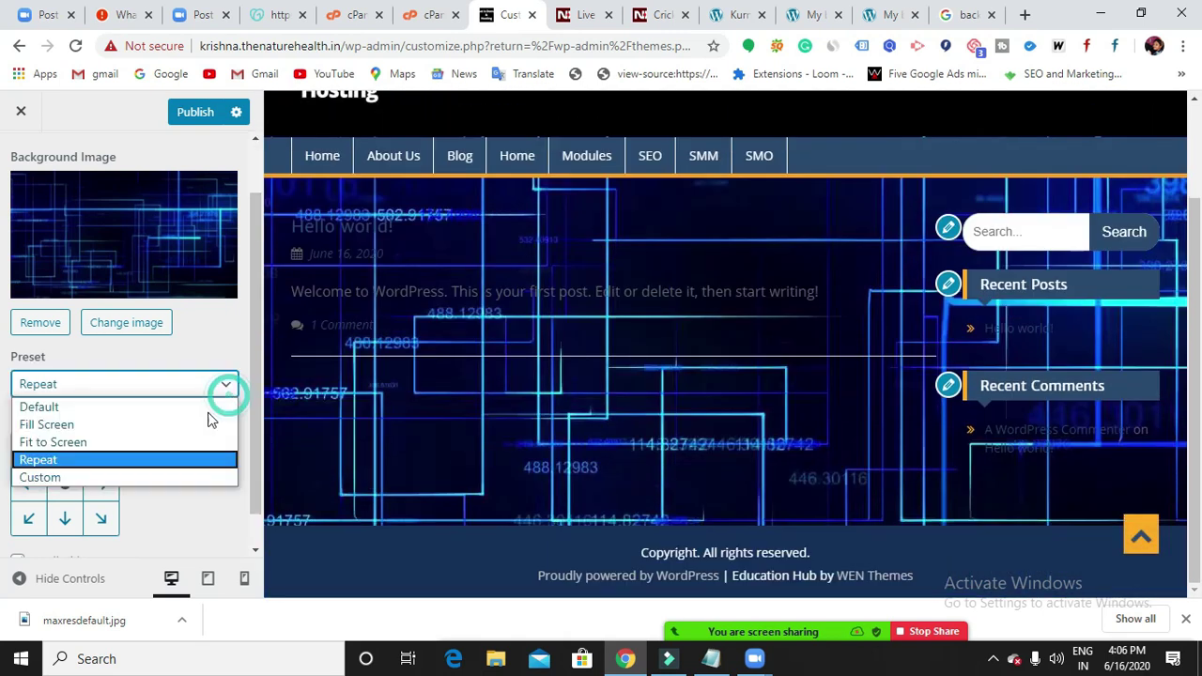
pyautogui.click(175, 478)
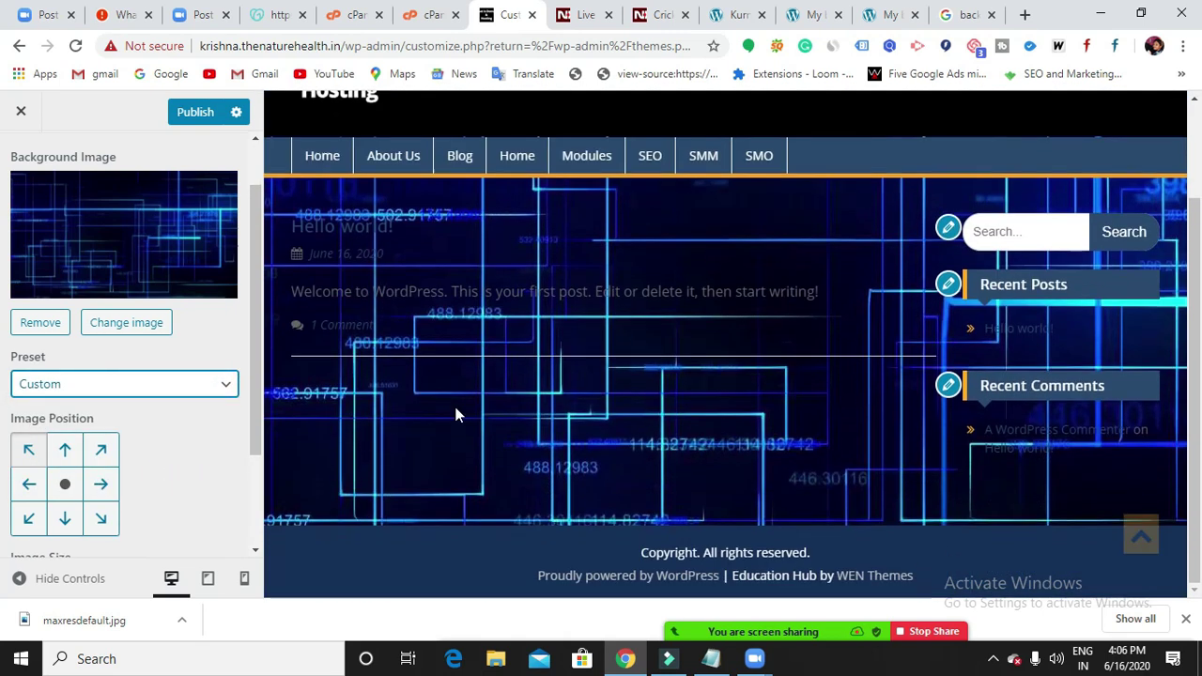
pyautogui.click(224, 387)
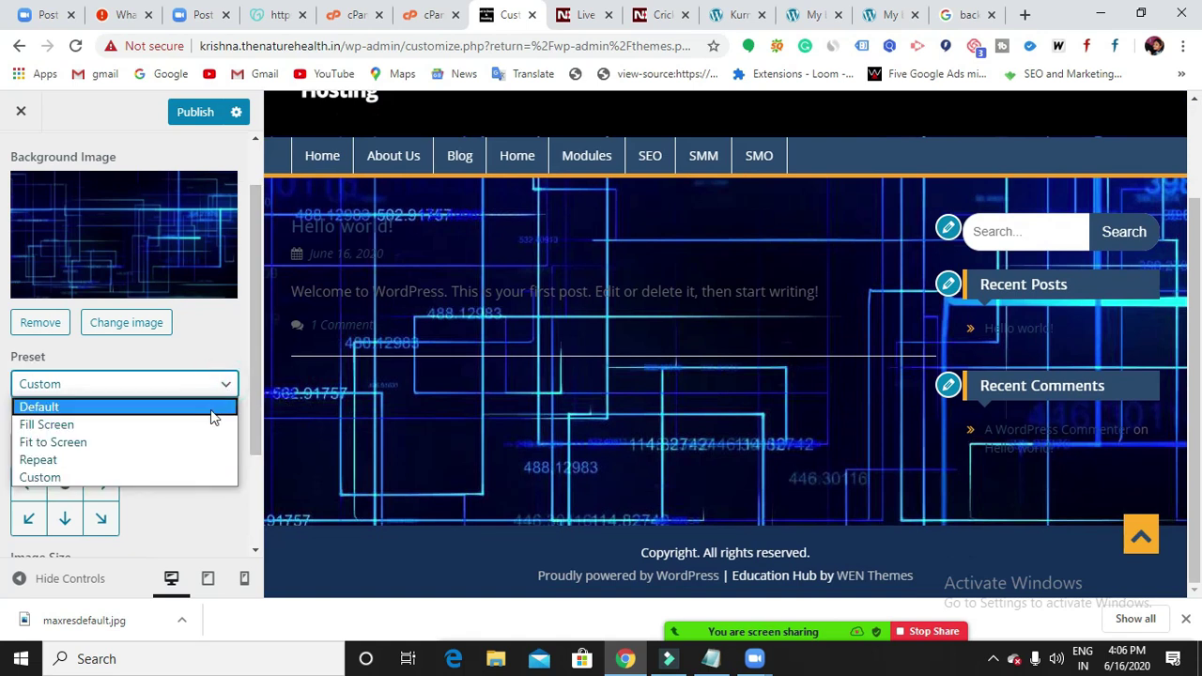
pyautogui.click(207, 426)
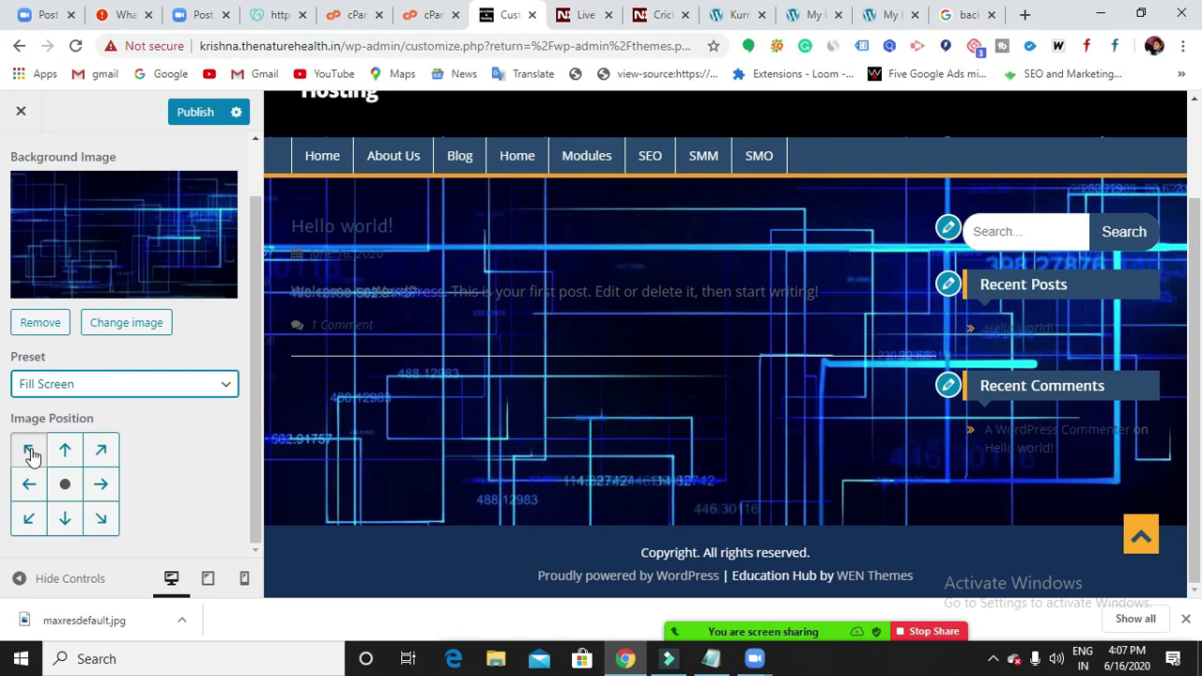
# Try the Image Position anchors and settle the background image at top-left.
pyautogui.click(31, 452)
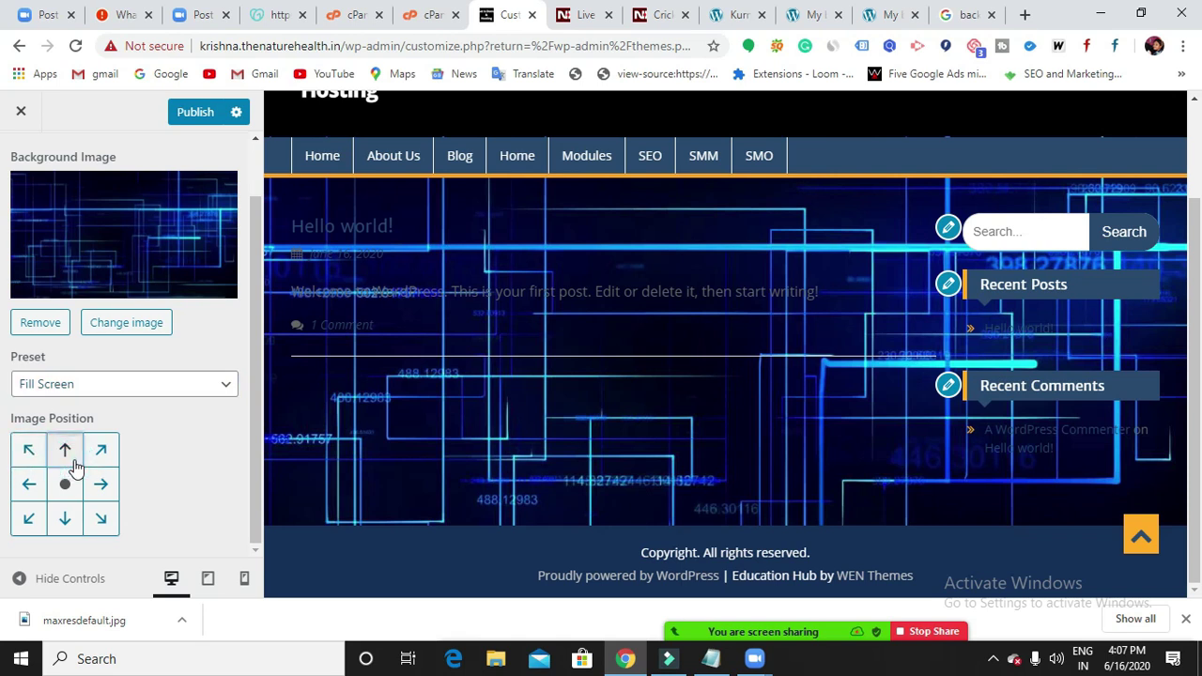
pyautogui.click(103, 486)
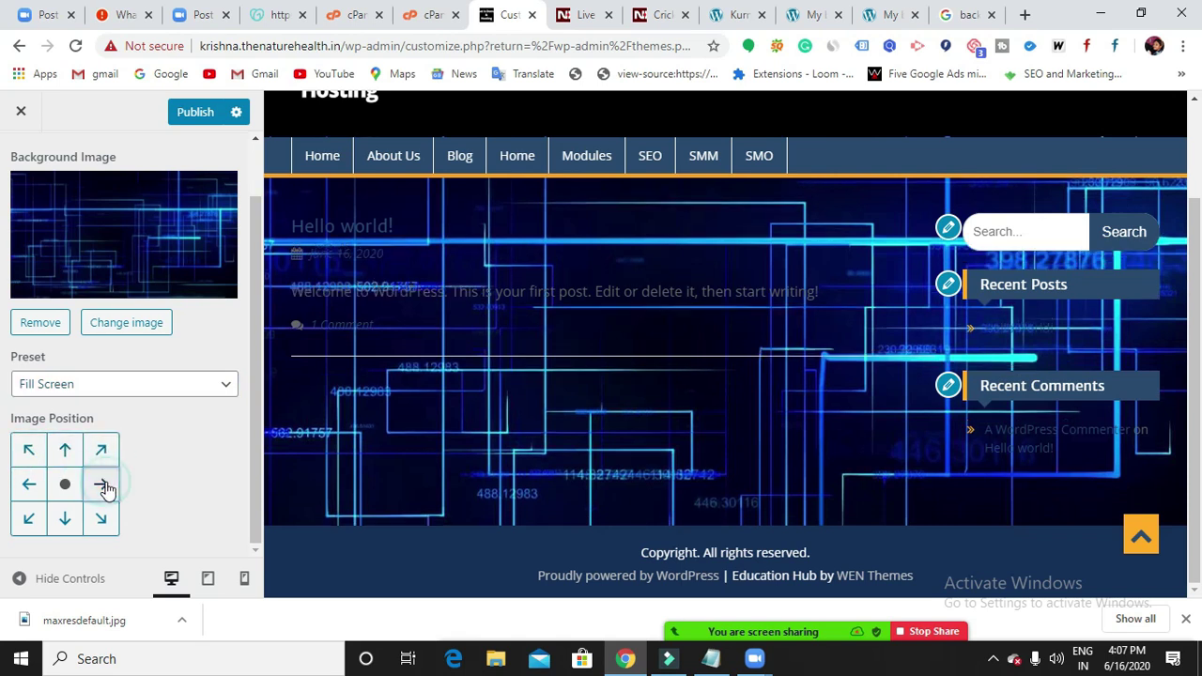
pyautogui.click(100, 454)
pyautogui.click(100, 483)
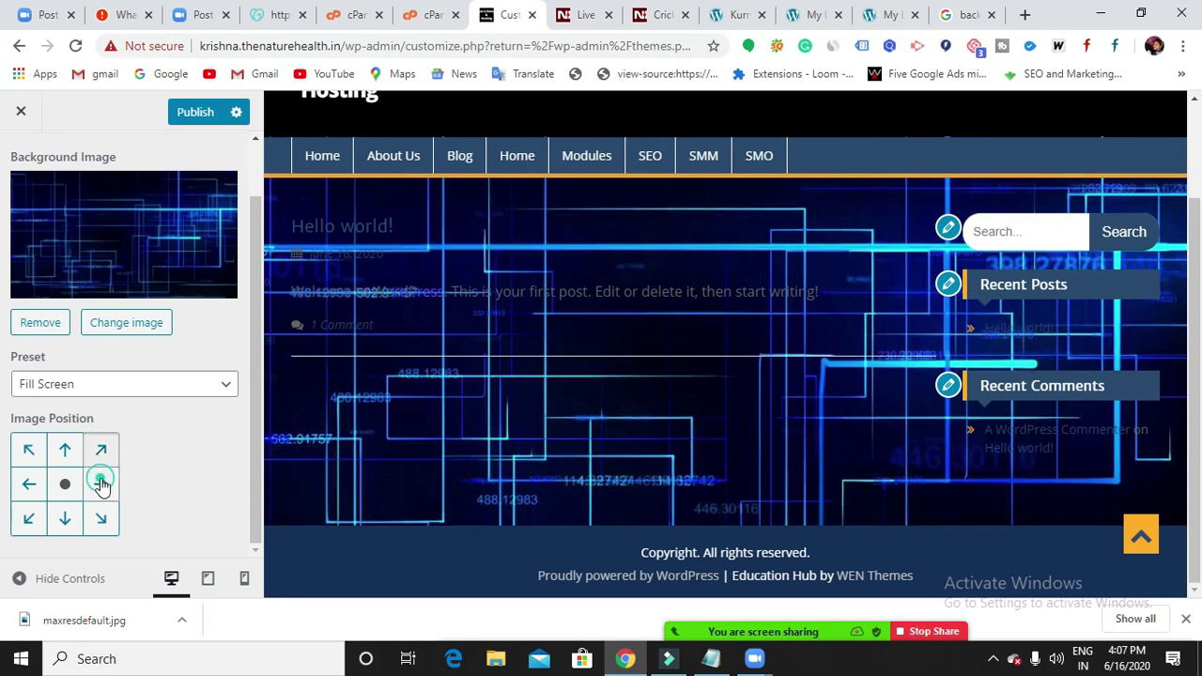
pyautogui.click(101, 454)
pyautogui.click(101, 485)
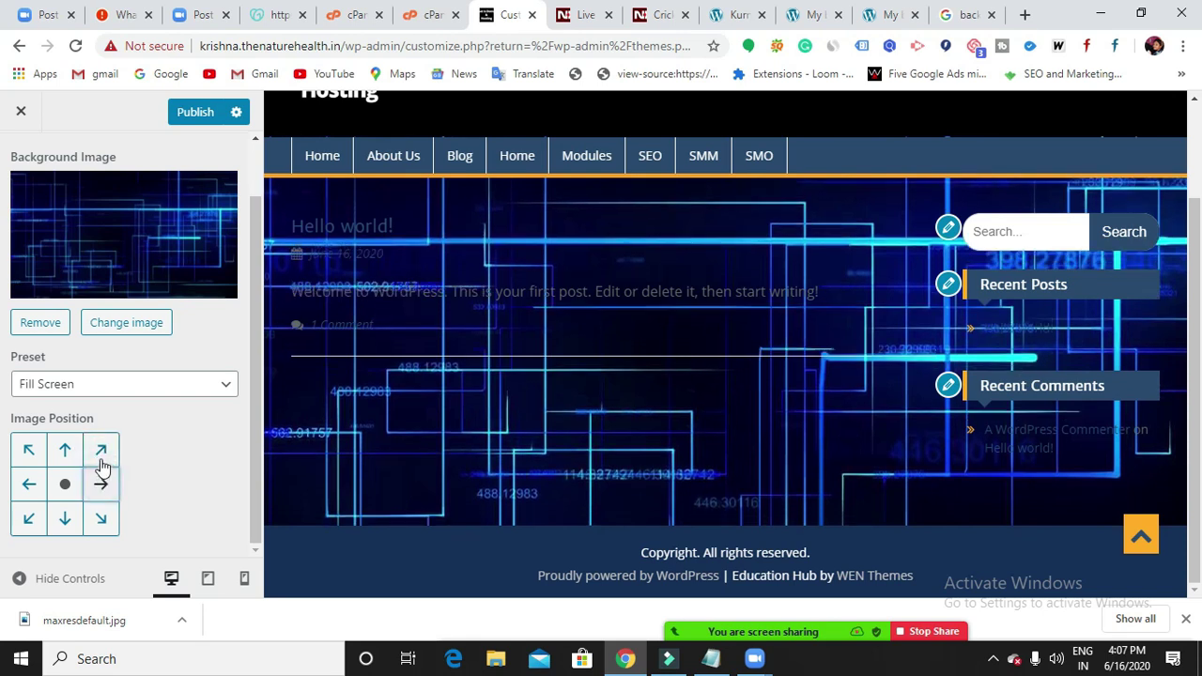
pyautogui.click(100, 452)
pyautogui.click(97, 485)
pyautogui.click(100, 522)
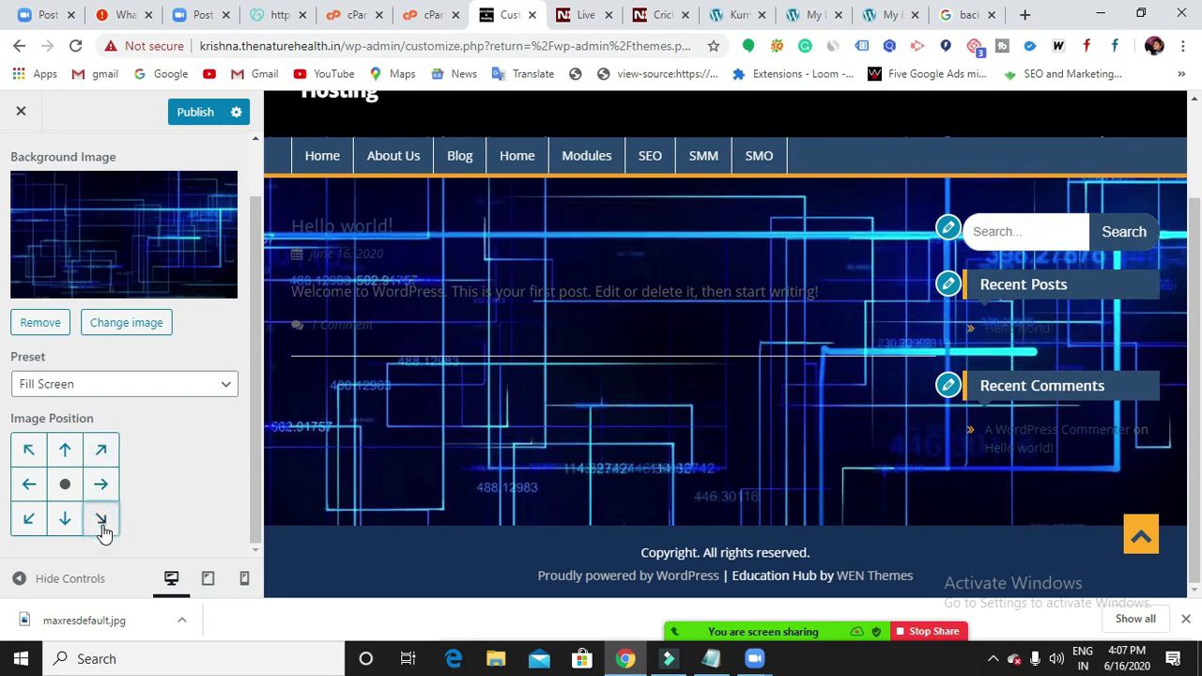
pyautogui.click(29, 486)
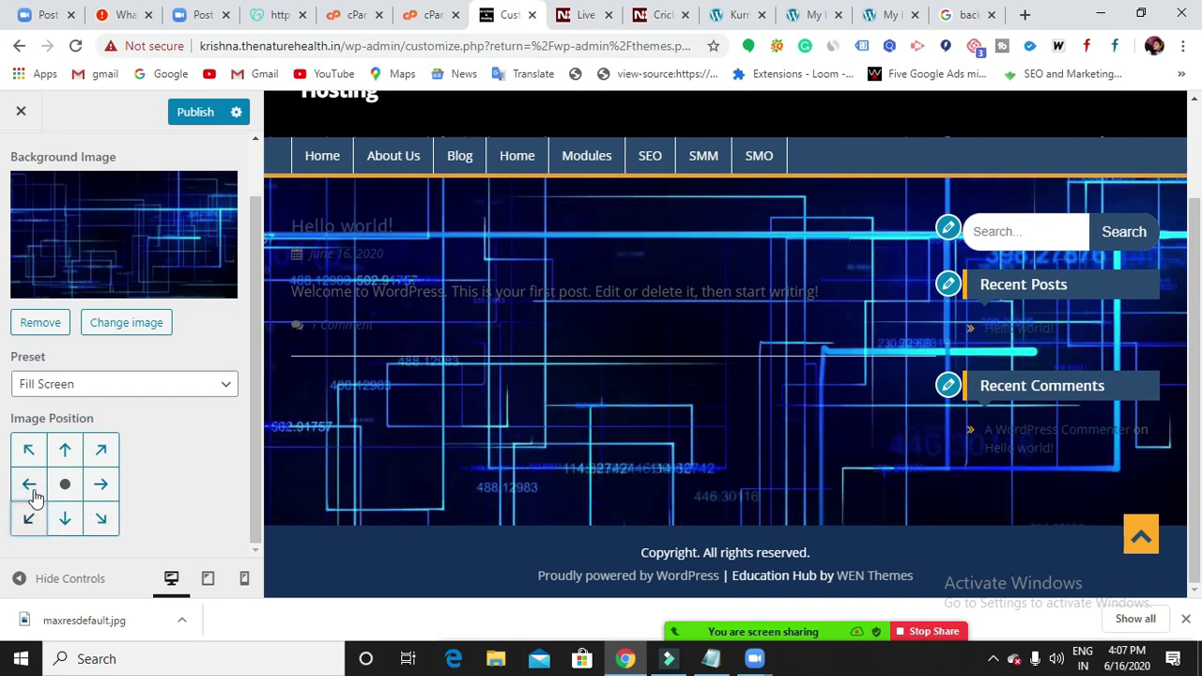
pyautogui.click(30, 452)
pyautogui.click(65, 451)
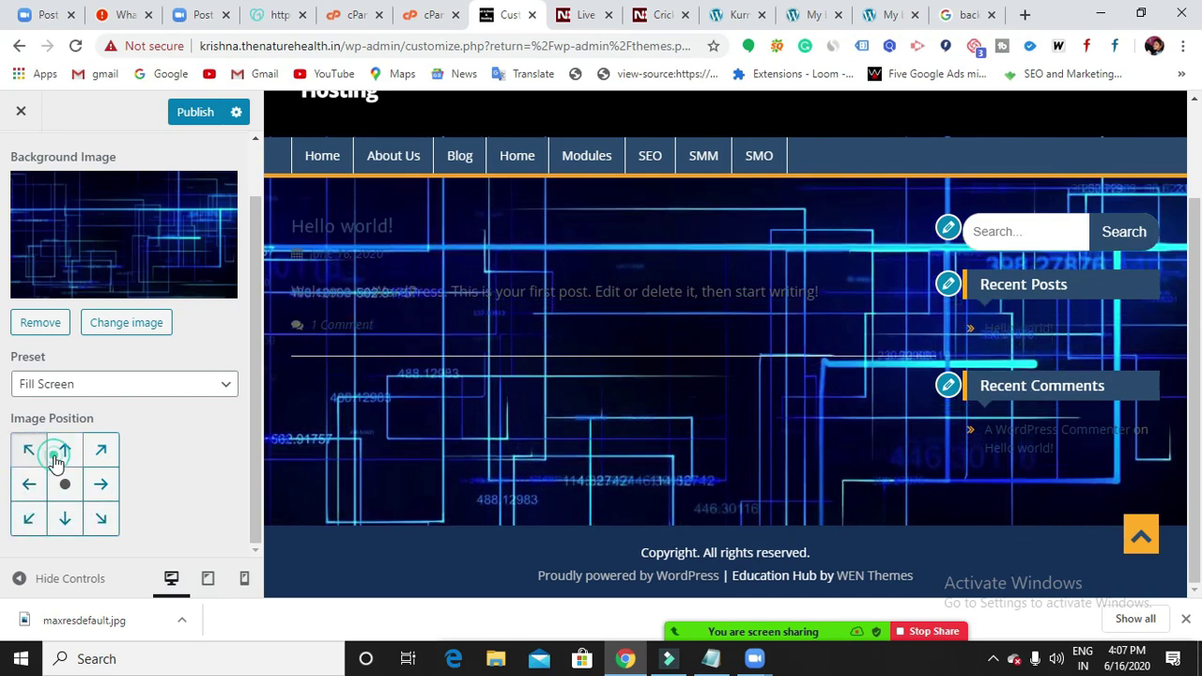
pyautogui.click(101, 455)
pyautogui.click(64, 452)
pyautogui.click(30, 452)
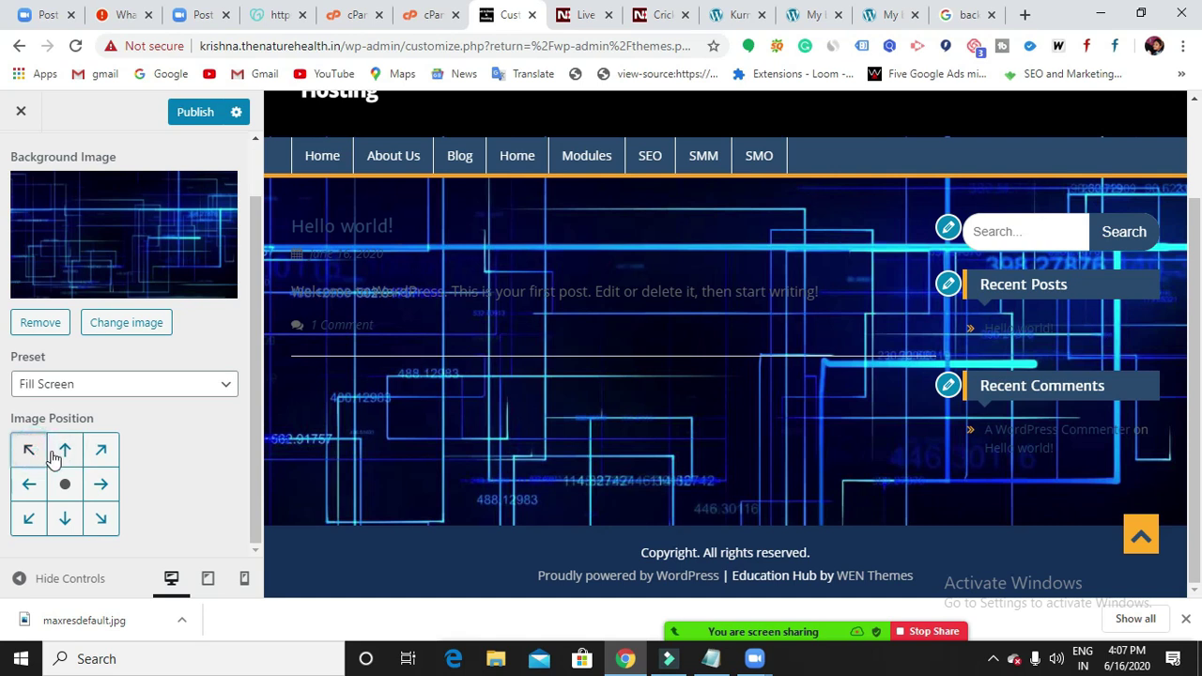
pyautogui.click(65, 453)
pyautogui.click(105, 454)
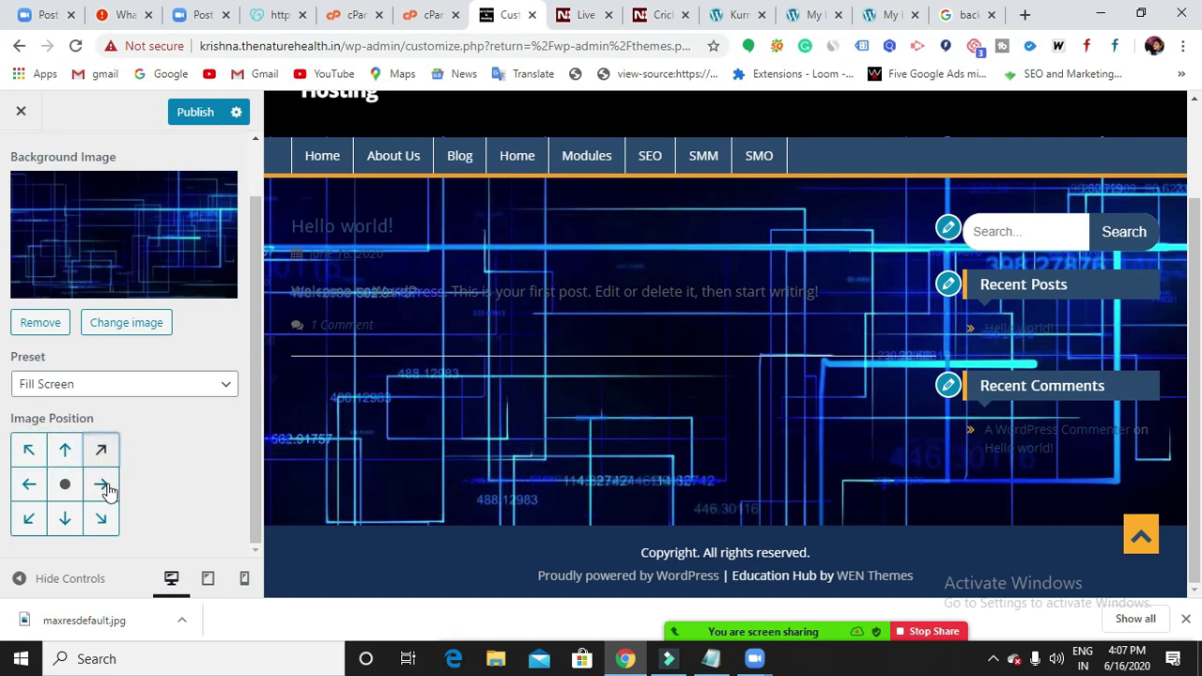
pyautogui.click(106, 486)
pyautogui.click(101, 517)
pyautogui.click(65, 517)
pyautogui.click(31, 517)
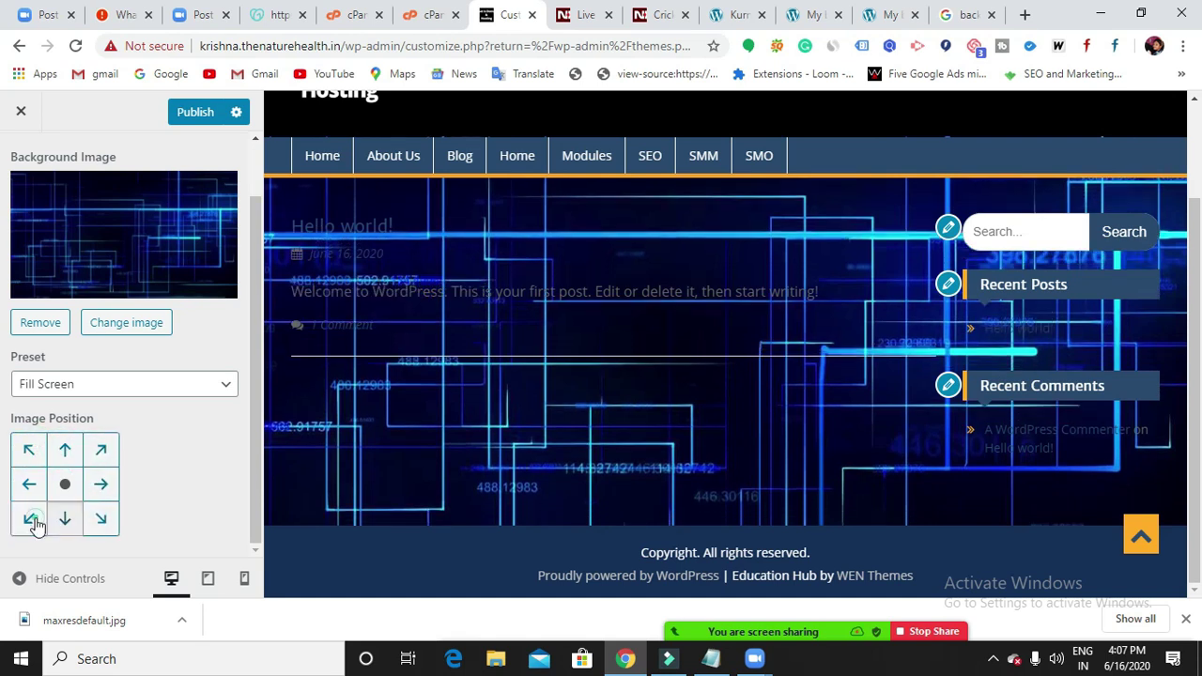
pyautogui.click(30, 484)
pyautogui.click(29, 450)
pyautogui.click(65, 450)
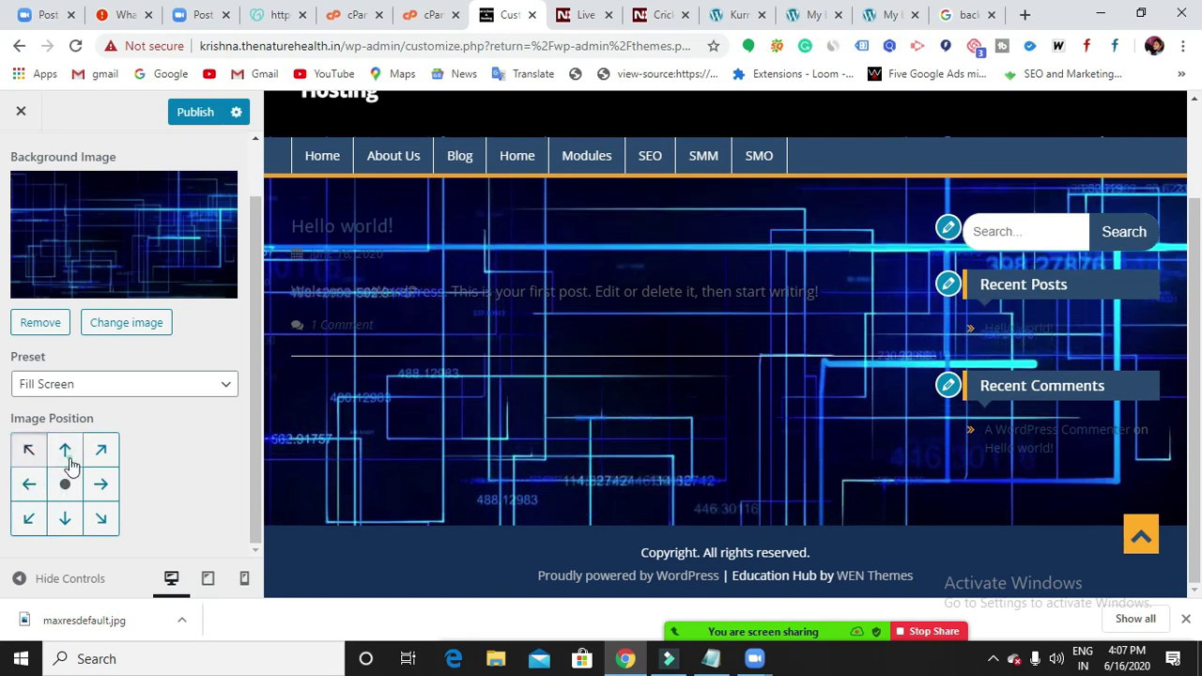
pyautogui.click(101, 451)
pyautogui.click(101, 483)
pyautogui.click(102, 517)
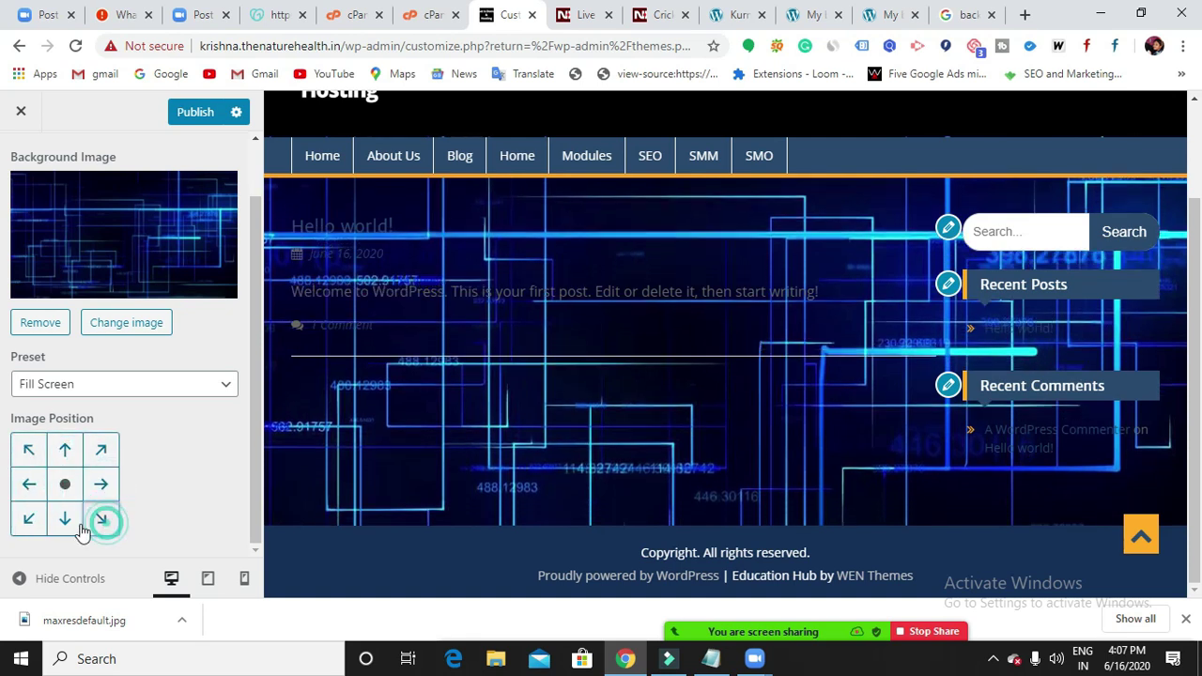
pyautogui.click(70, 521)
pyautogui.click(29, 484)
pyautogui.click(29, 450)
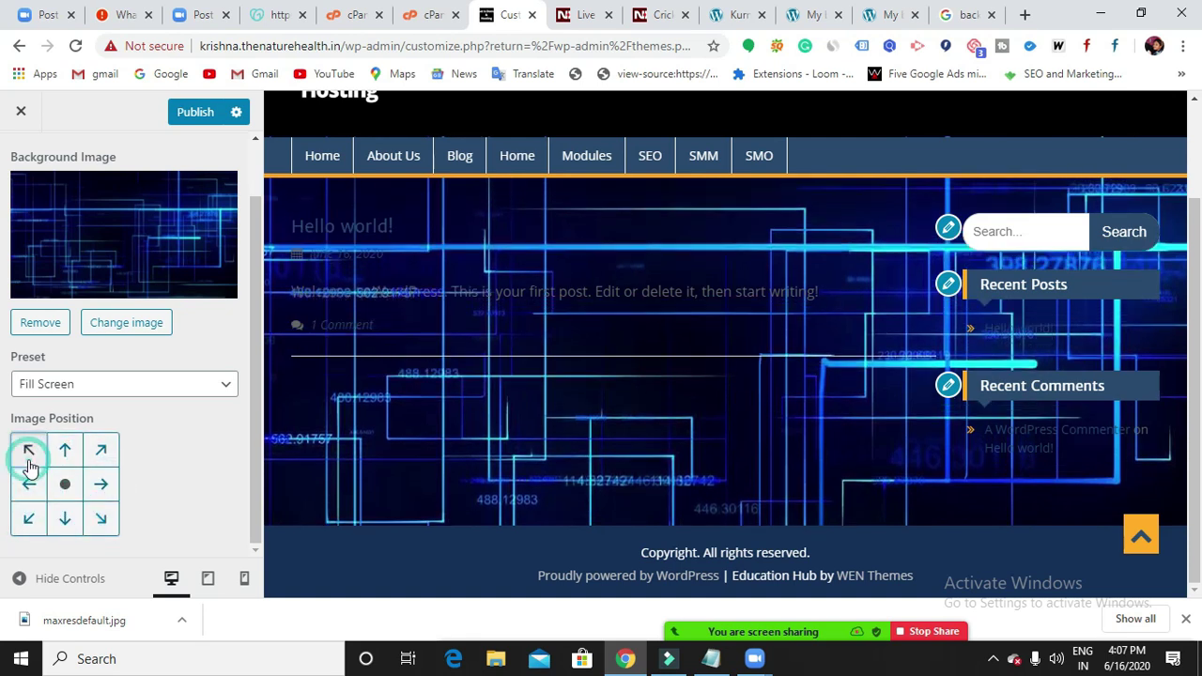
# Publish the background changes and return to the main Customizer sections.
pyautogui.scroll(1, 192, 340)
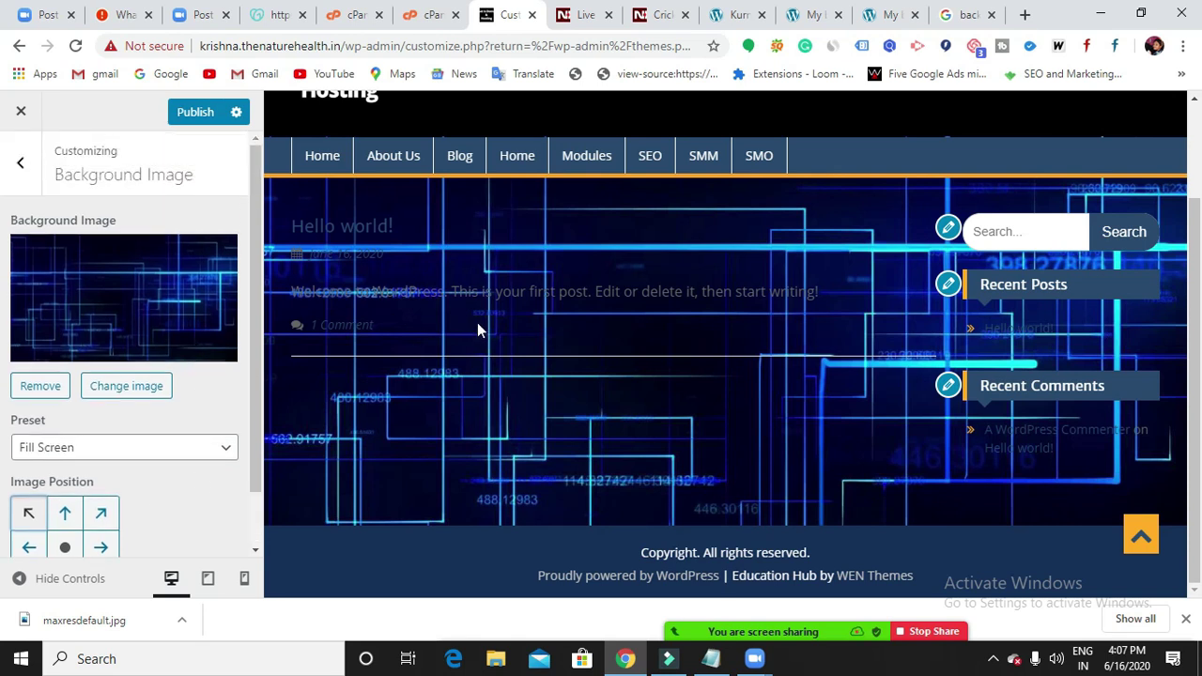
pyautogui.scroll(2, 493, 324)
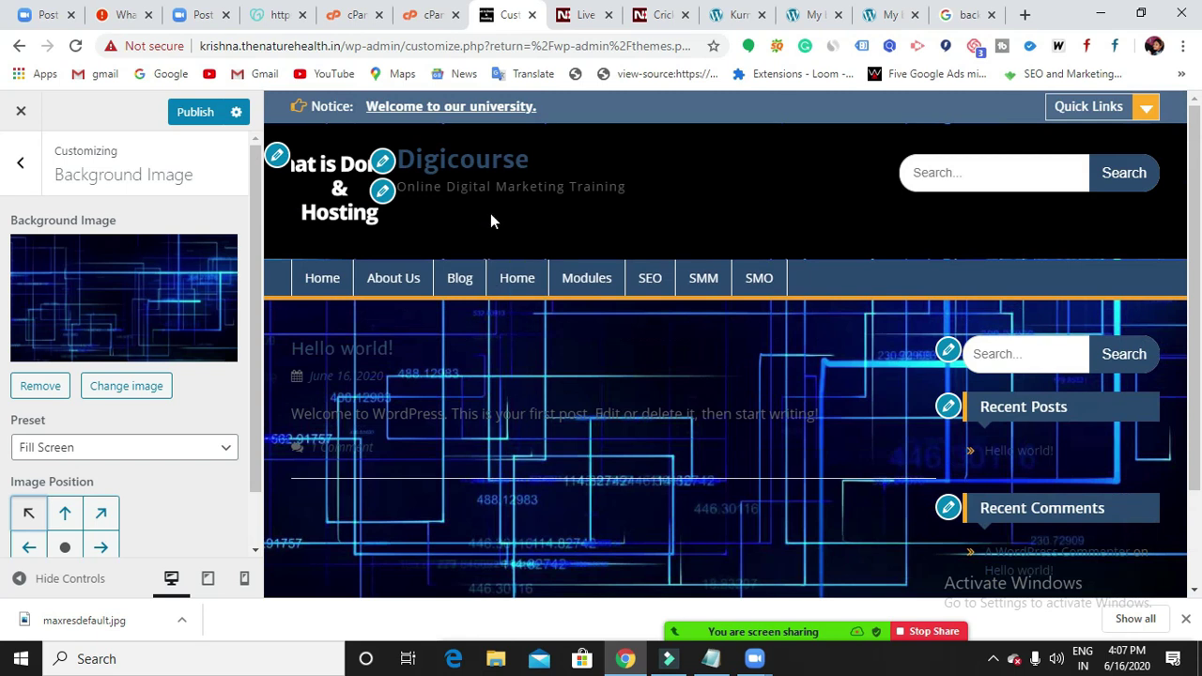
pyautogui.click(187, 125)
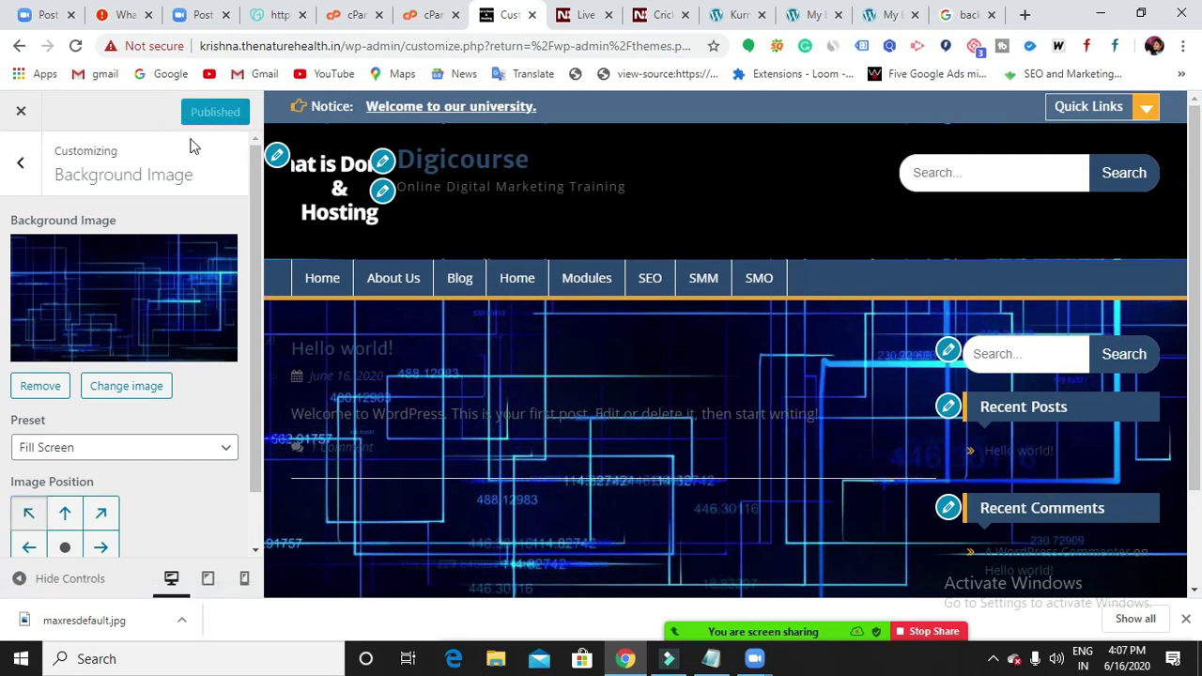
pyautogui.scroll(-3, 524, 394)
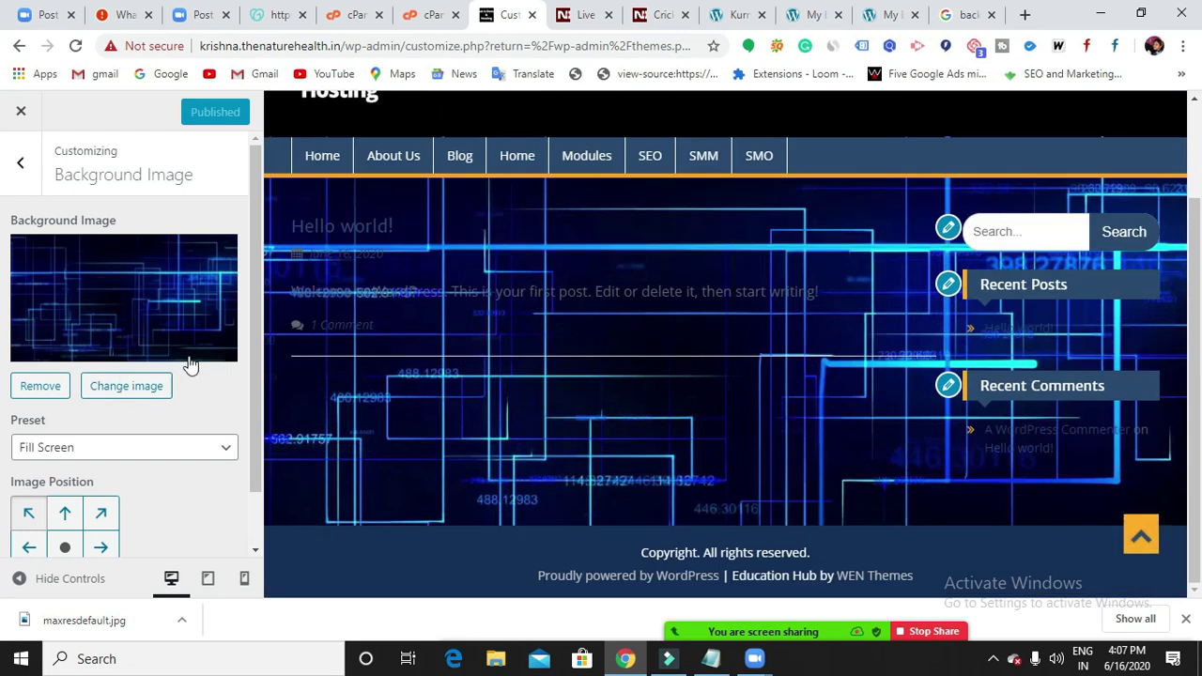
pyautogui.scroll(3, 362, 359)
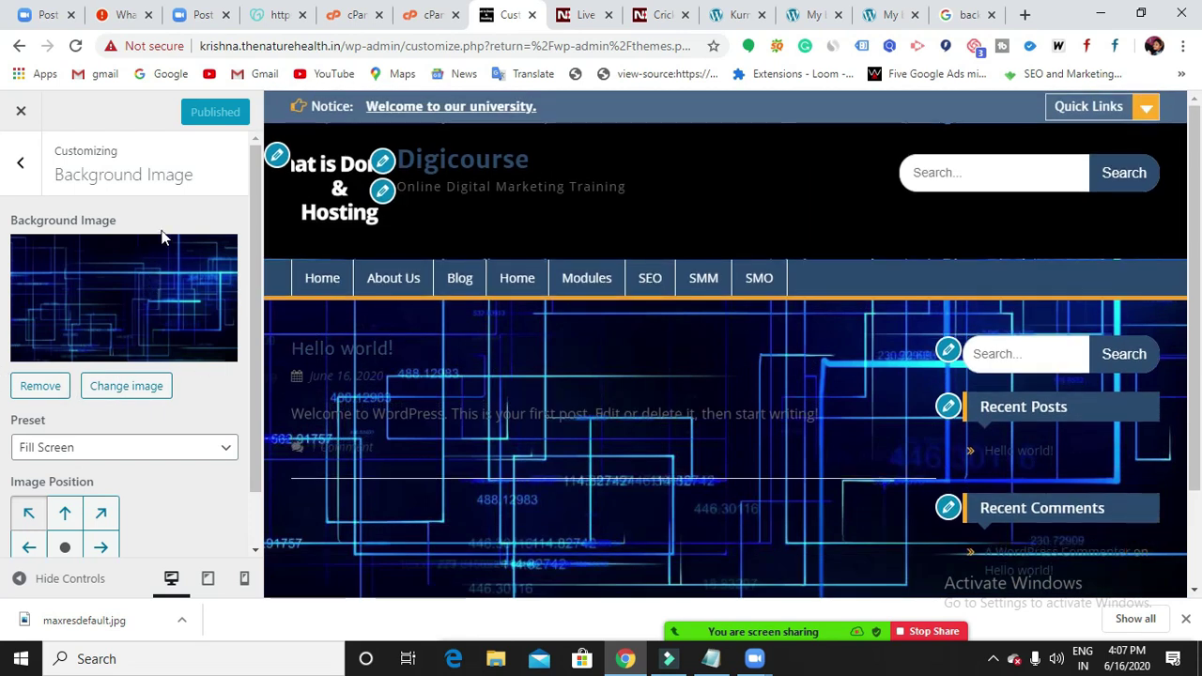
pyautogui.click(20, 164)
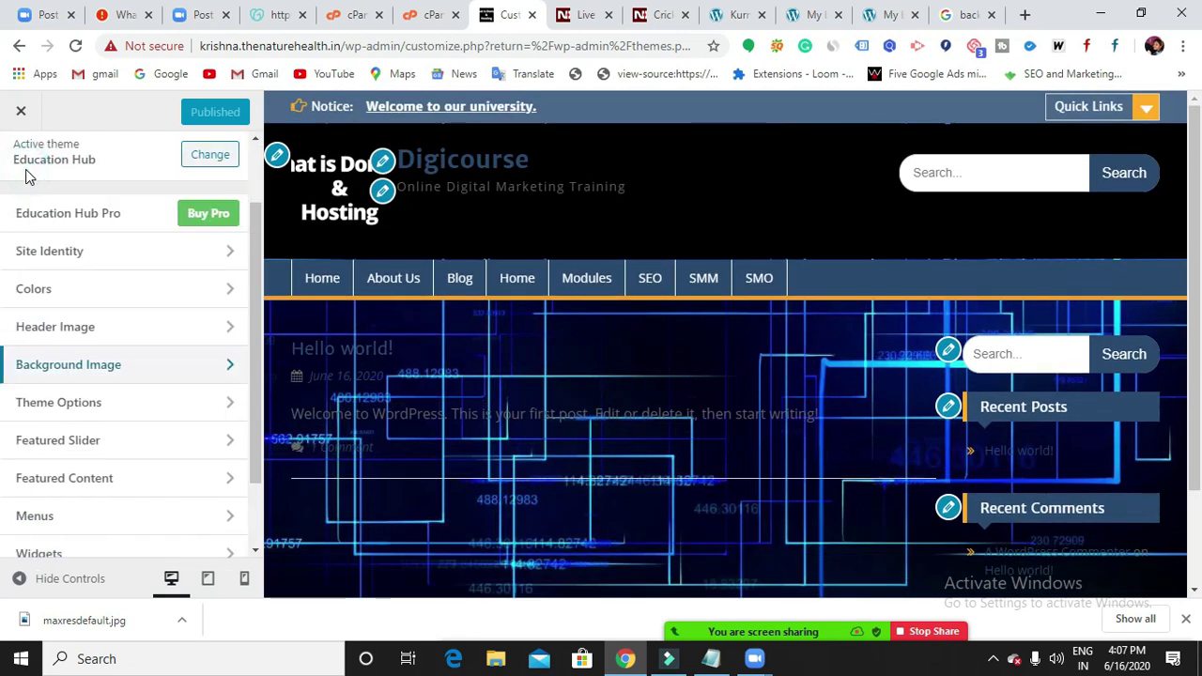
# In Theme Options > Header Options, toggle Show Site Title and Show Tagline off and back on.
pyautogui.click(105, 404)
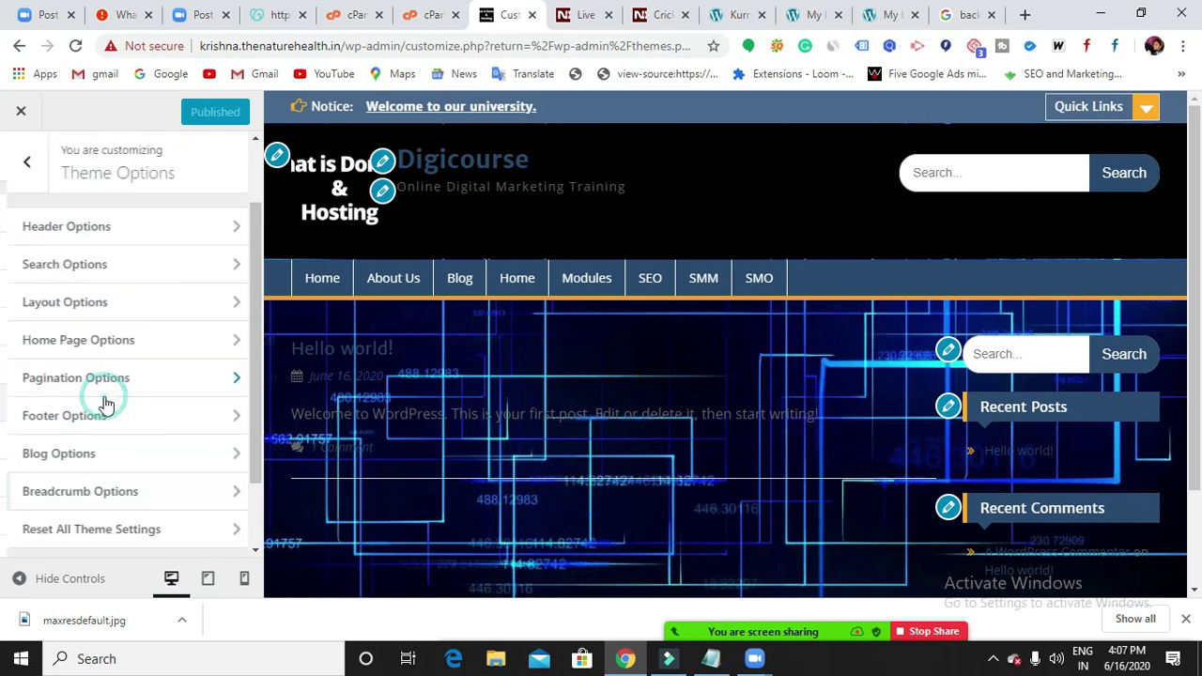
pyautogui.click(62, 230)
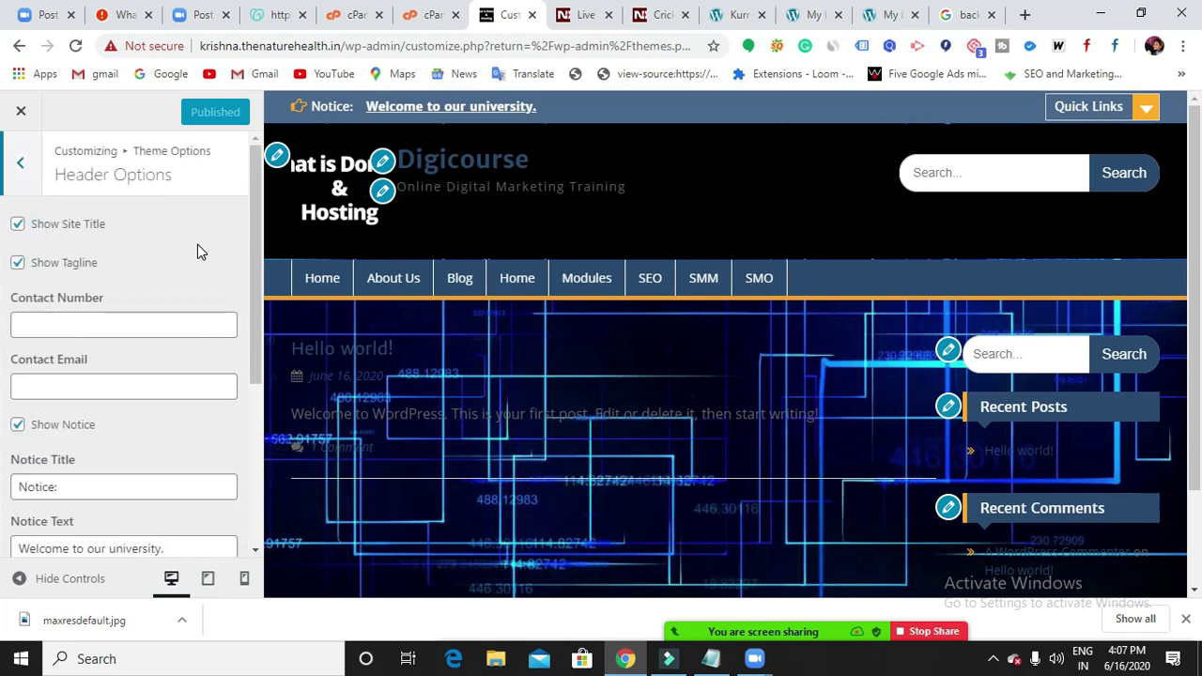
pyautogui.click(18, 226)
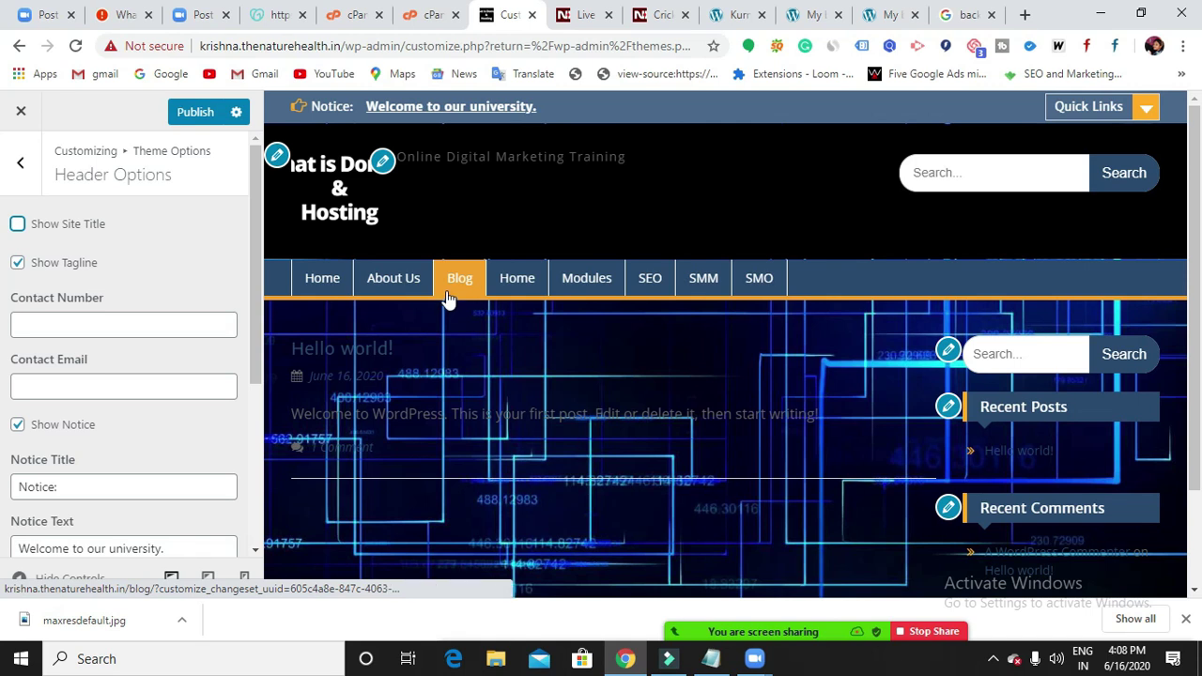
pyautogui.click(17, 229)
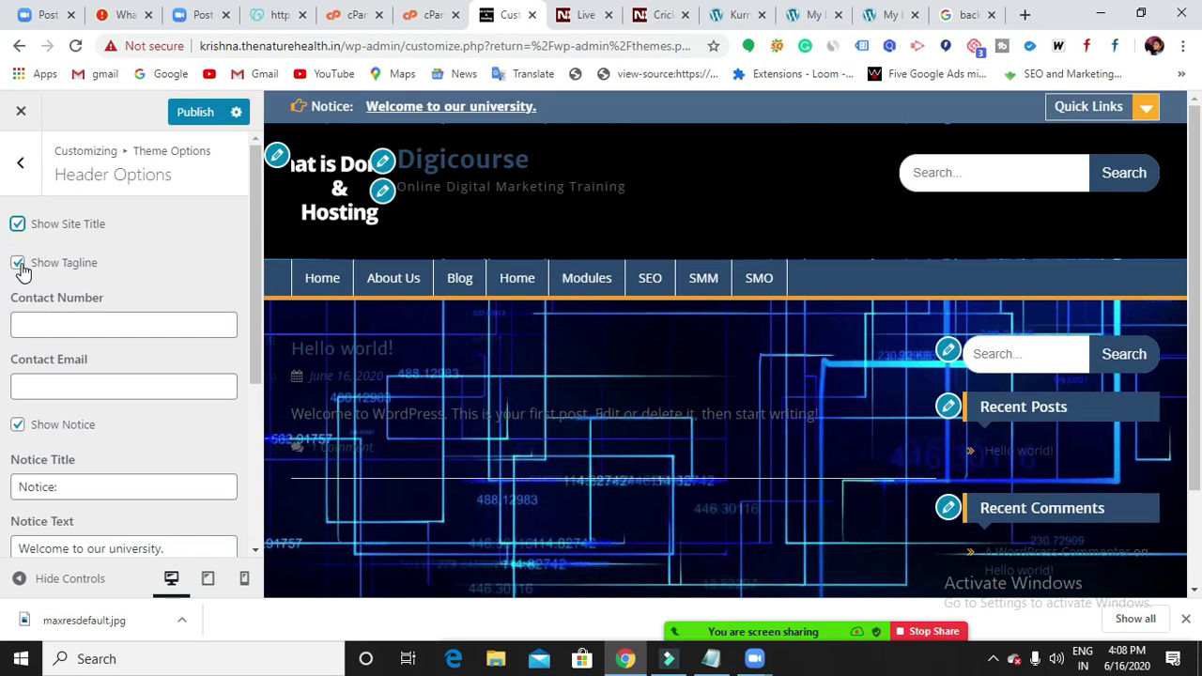
pyautogui.click(21, 265)
pyautogui.click(18, 263)
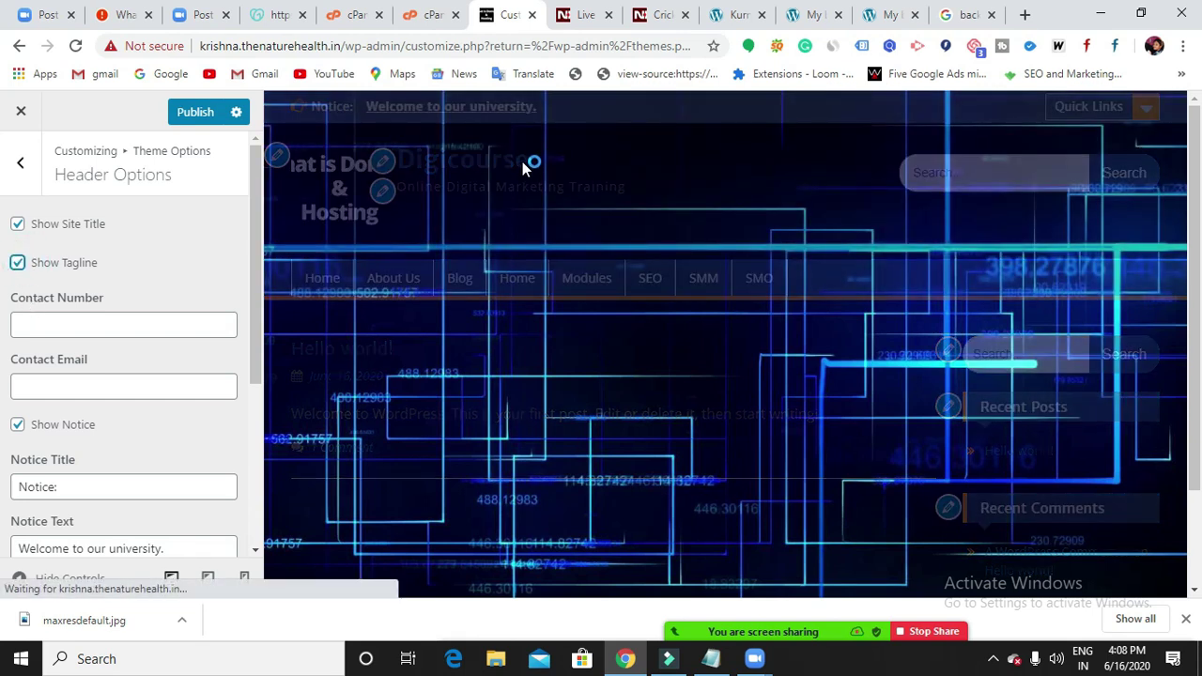
# Enter the institute's phone number in Contact Number, prefixed with the +91 country code.
pyautogui.click(141, 325)
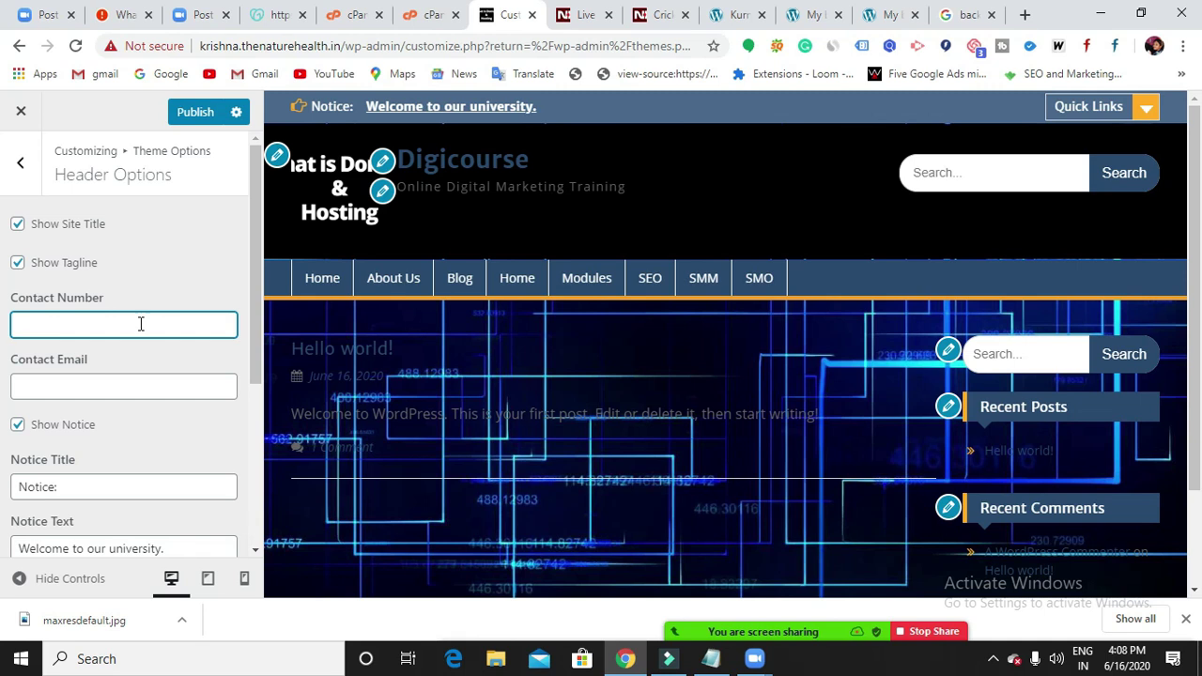
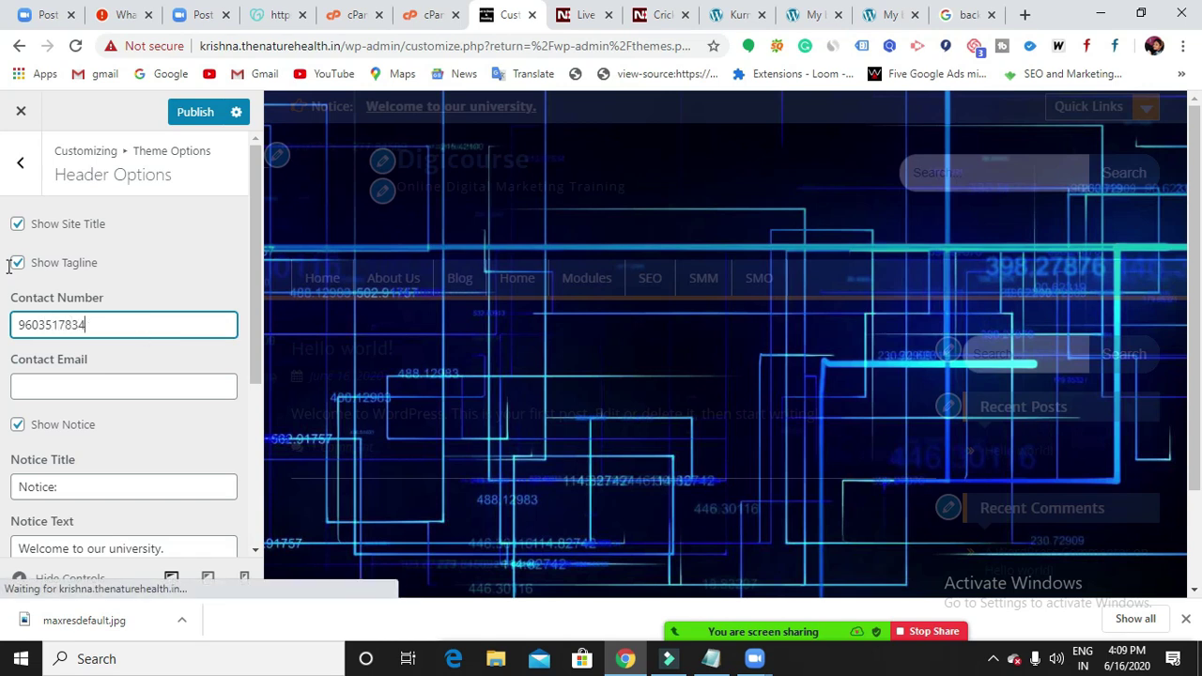
pyautogui.click(19, 325)
pyautogui.write('+')
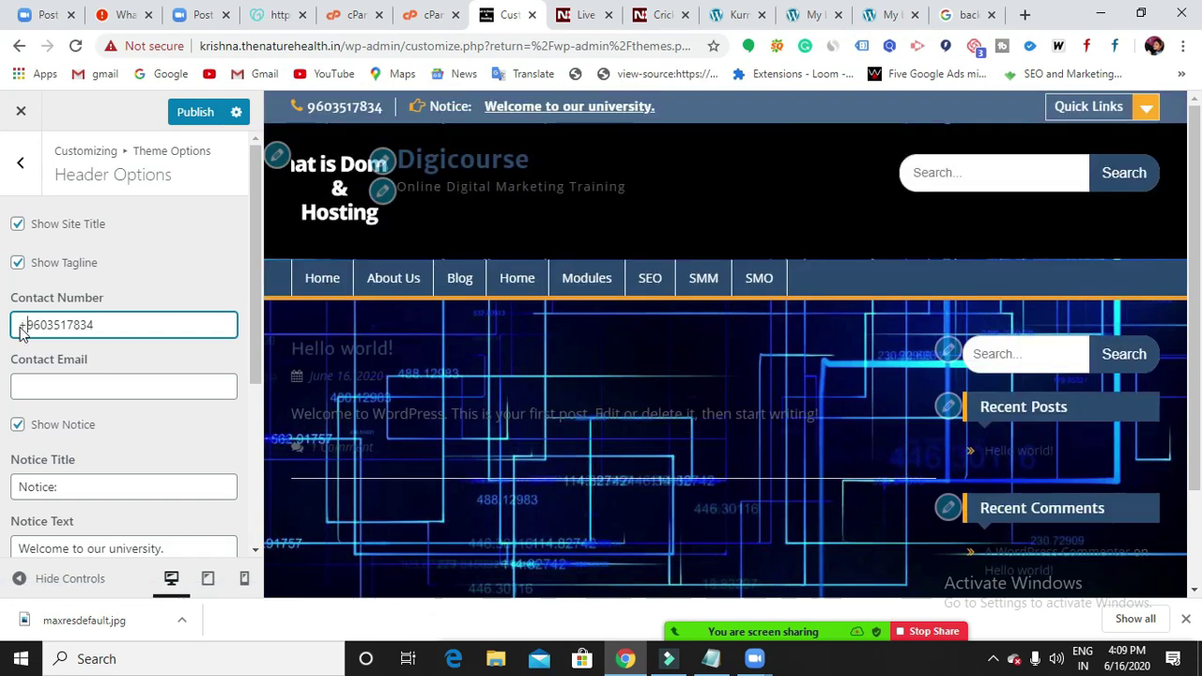
pyautogui.write('91')
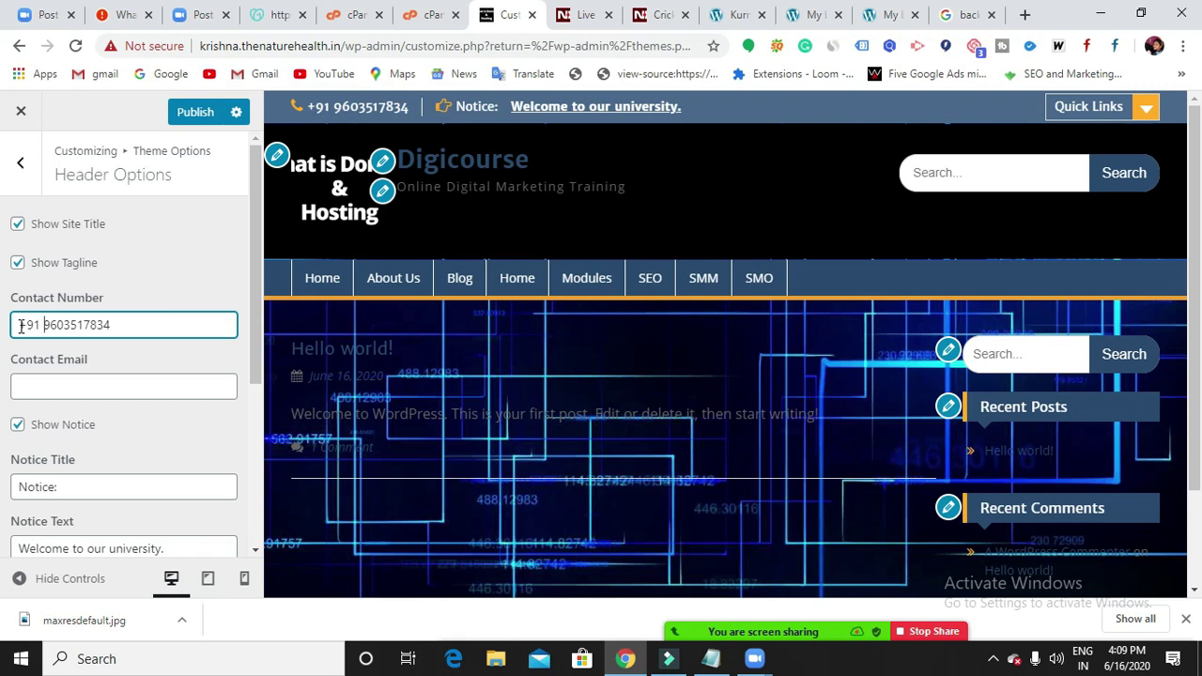
# Fill in the institute's contact e-mail address in Contact Email, correcting typos.
pyautogui.click(104, 389)
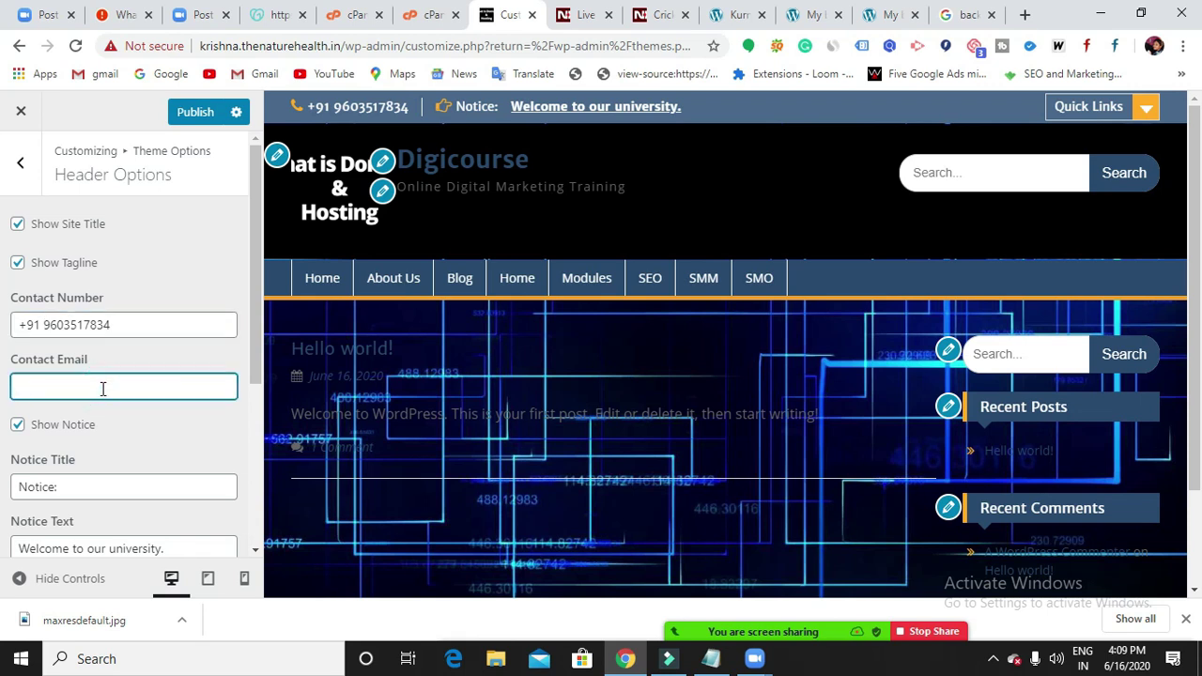
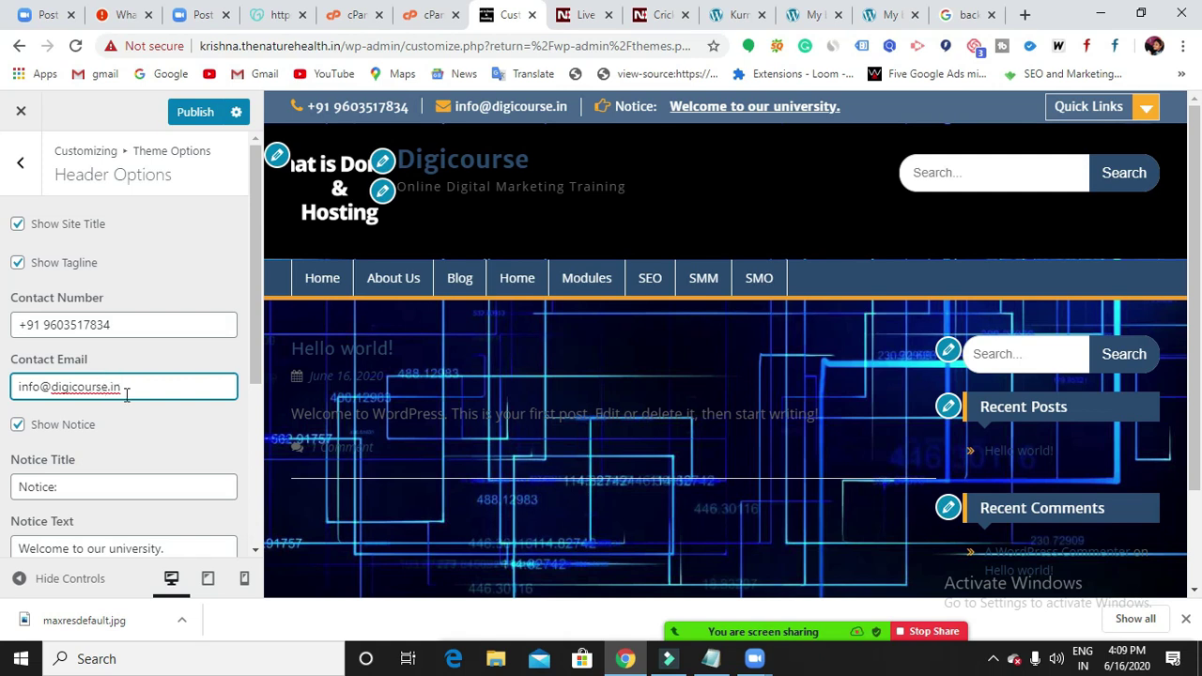
pyautogui.scroll(-1, 122, 399)
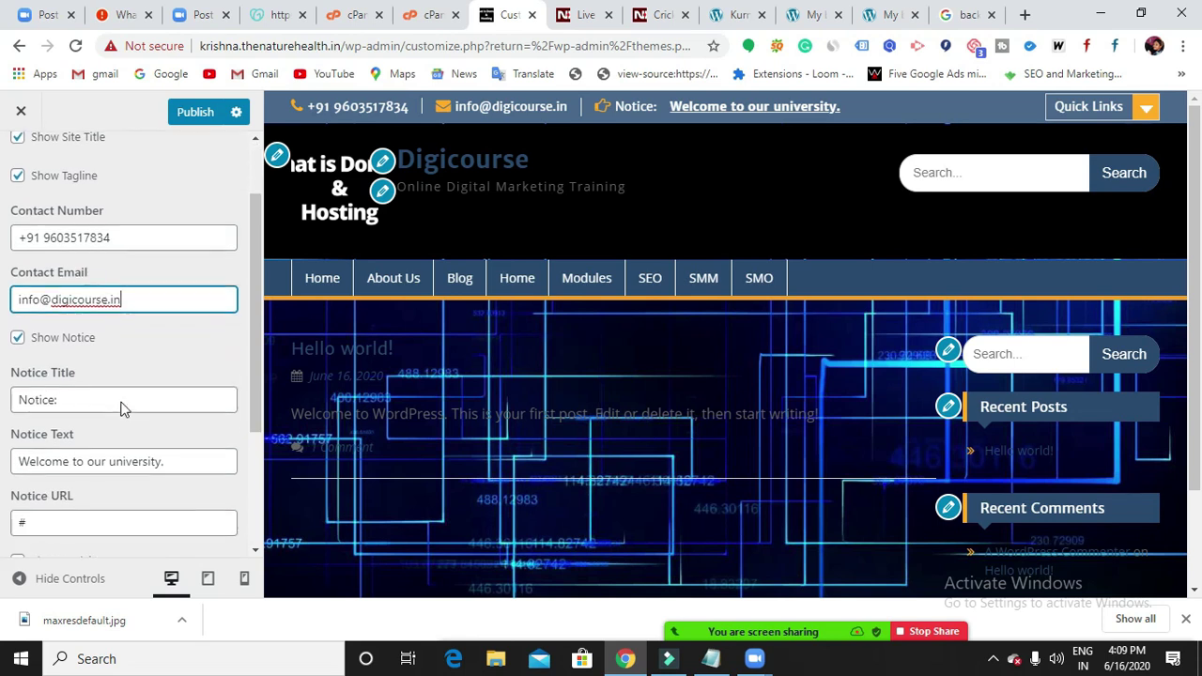
pyautogui.click(20, 342)
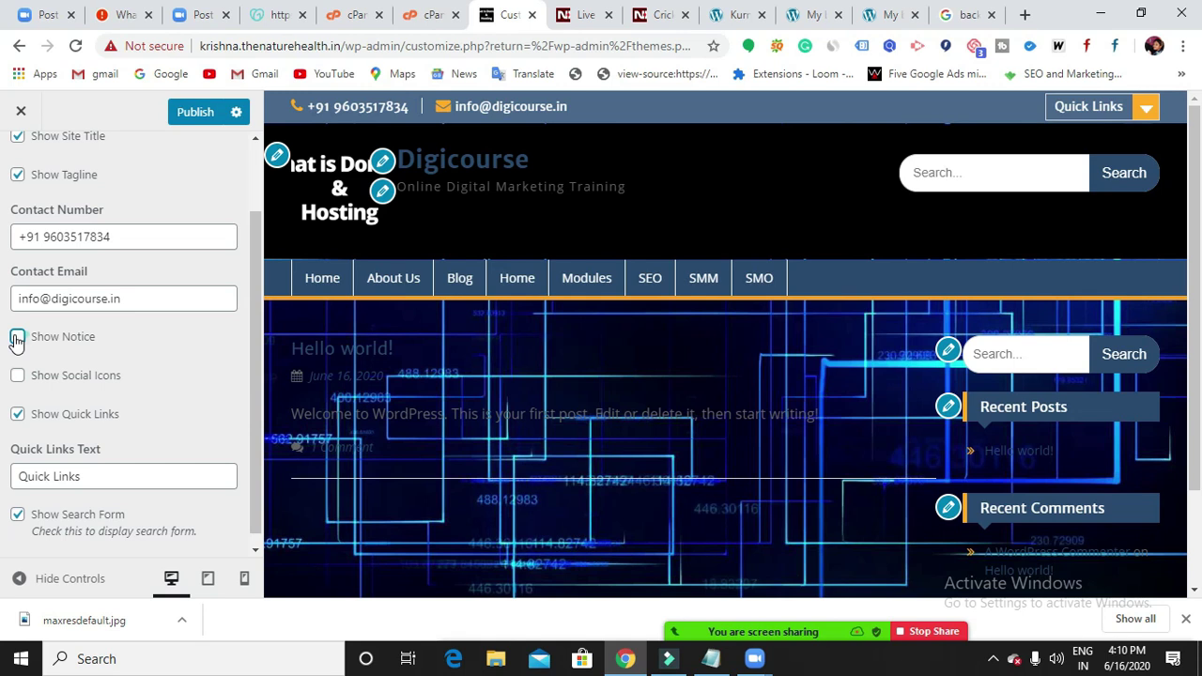
pyautogui.click(17, 337)
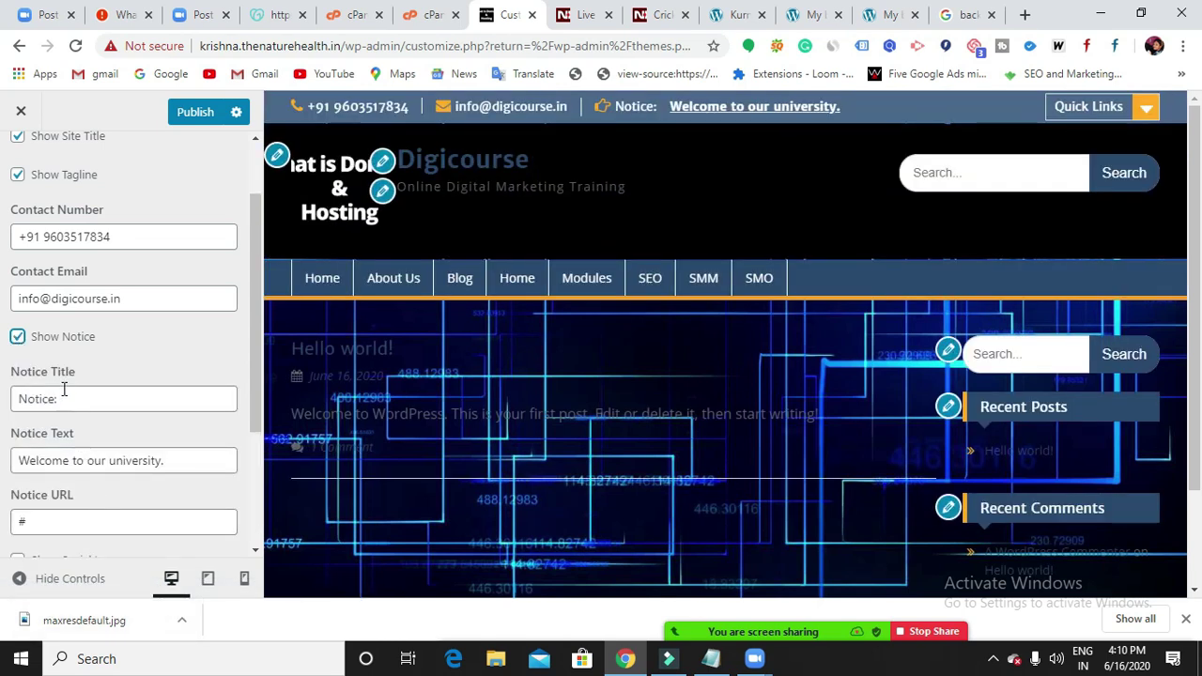
# Replace the notice title with 'Hello:'.
pyautogui.click(91, 405)
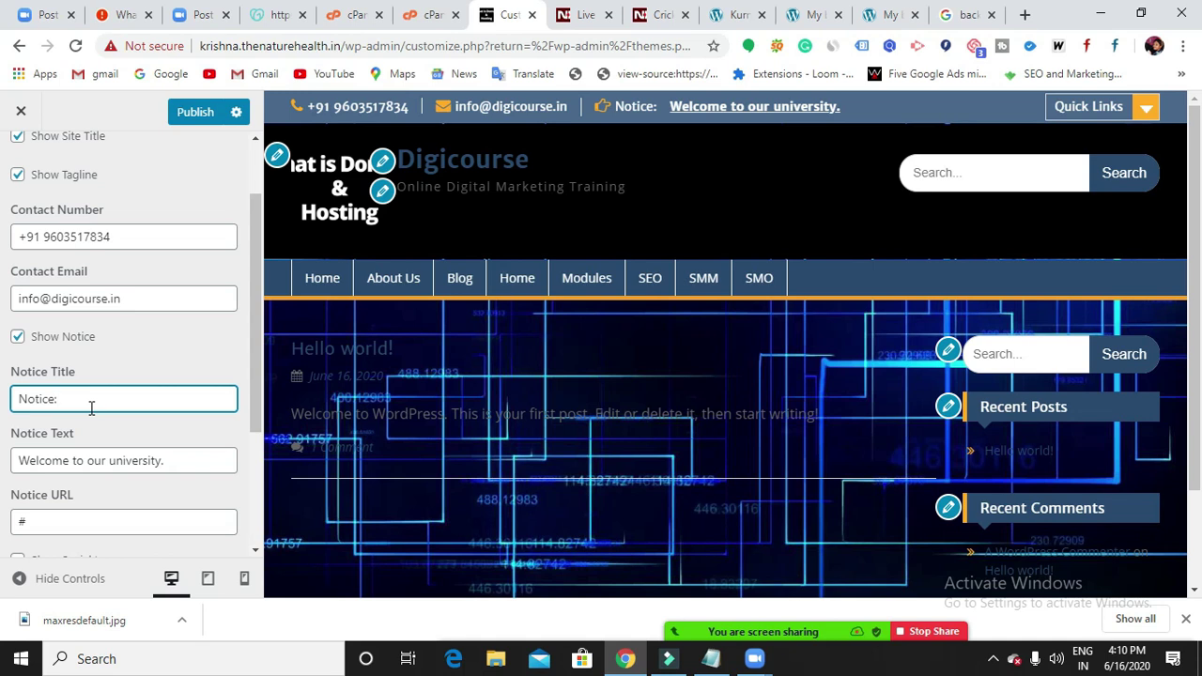
pyautogui.press('BackSpace')
pyautogui.press('BackSpace')
pyautogui.press('BackSpace')
pyautogui.press('BackSpace')
pyautogui.press('BackSpace')
pyautogui.press('BackSpace')
pyautogui.press('BackSpace')
pyautogui.write('Hello')
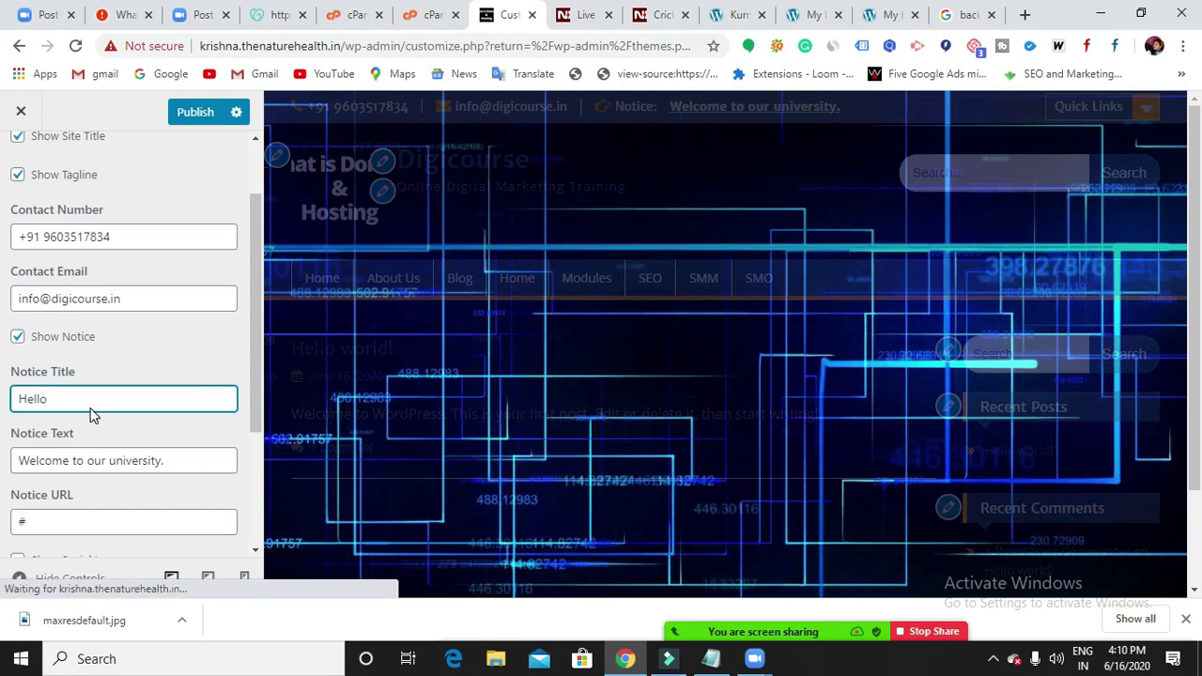
pyautogui.write(':')
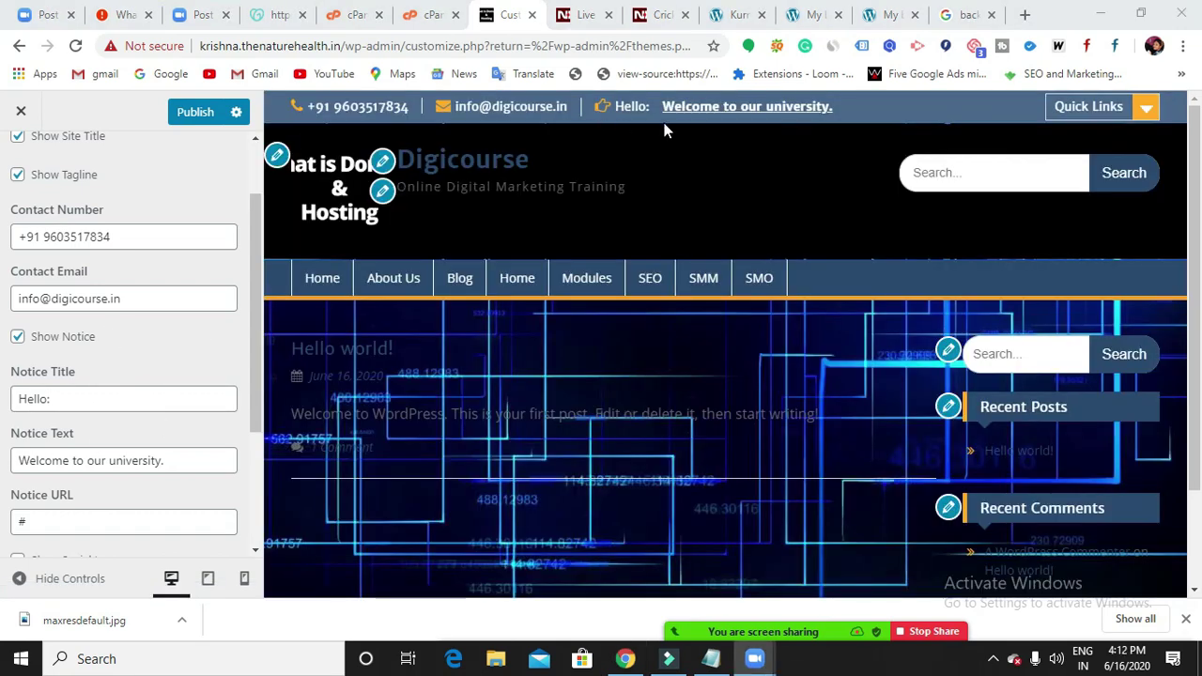
# Change the notice text to 'Welcome to our institute', fixing the 'pur' typo.
pyautogui.click(202, 456)
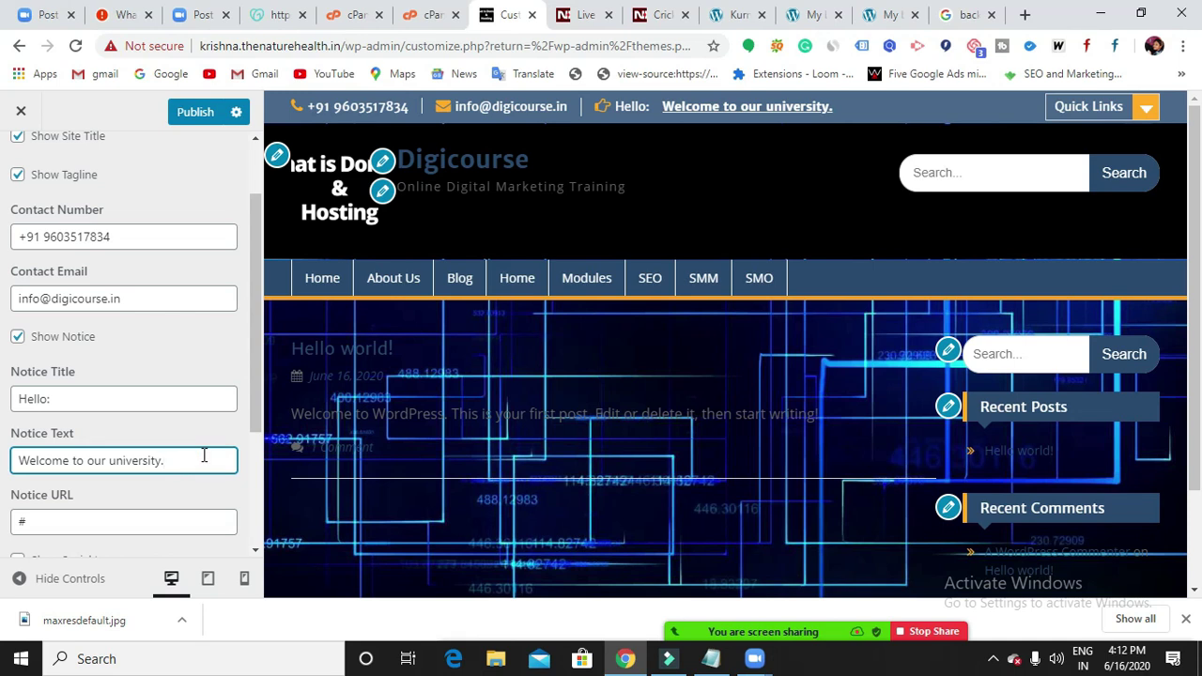
pyautogui.press('BackSpace')
pyautogui.press('BackSpace')
pyautogui.press('BackSpace')
pyautogui.press('BackSpace')
pyautogui.press('BackSpace')
pyautogui.press('BackSpace')
pyautogui.press('BackSpace')
pyautogui.press('BackSpace')
pyautogui.press('BackSpace')
pyautogui.press('BackSpace')
pyautogui.press('BackSpace')
pyautogui.press('BackSpace')
pyautogui.press('BackSpace')
pyautogui.press('BackSpace')
pyautogui.press('BackSpace')
pyautogui.press('BackSpace')
pyautogui.press('BackSpace')
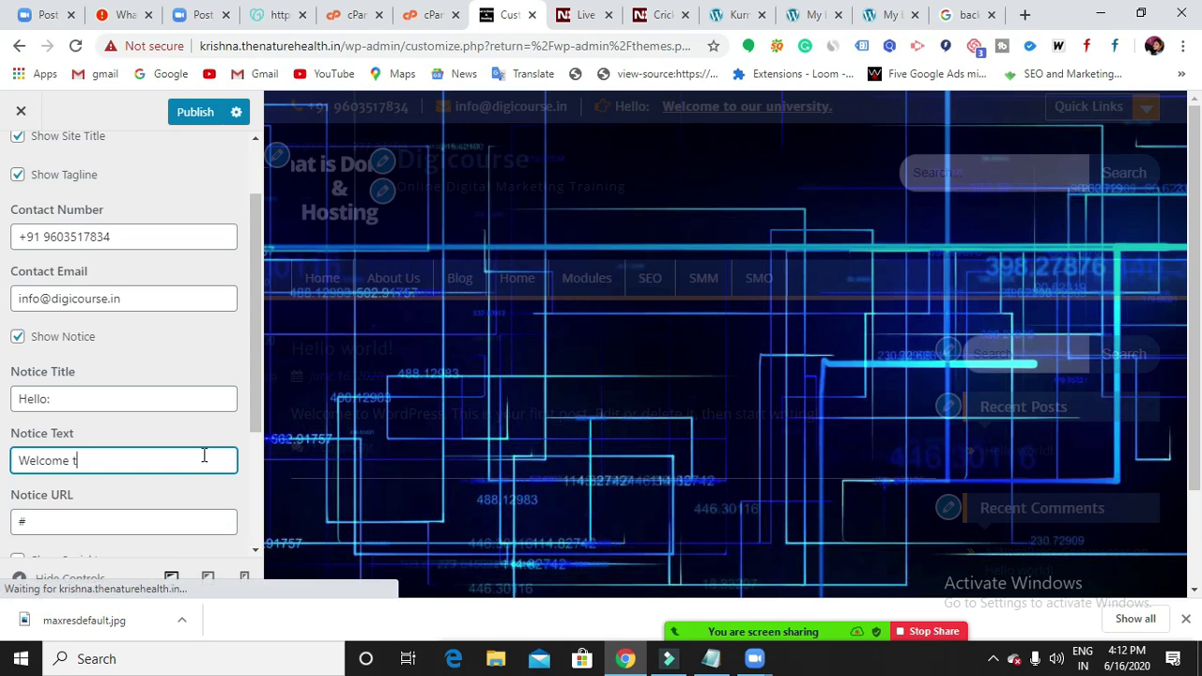
pyautogui.write('o pur ')
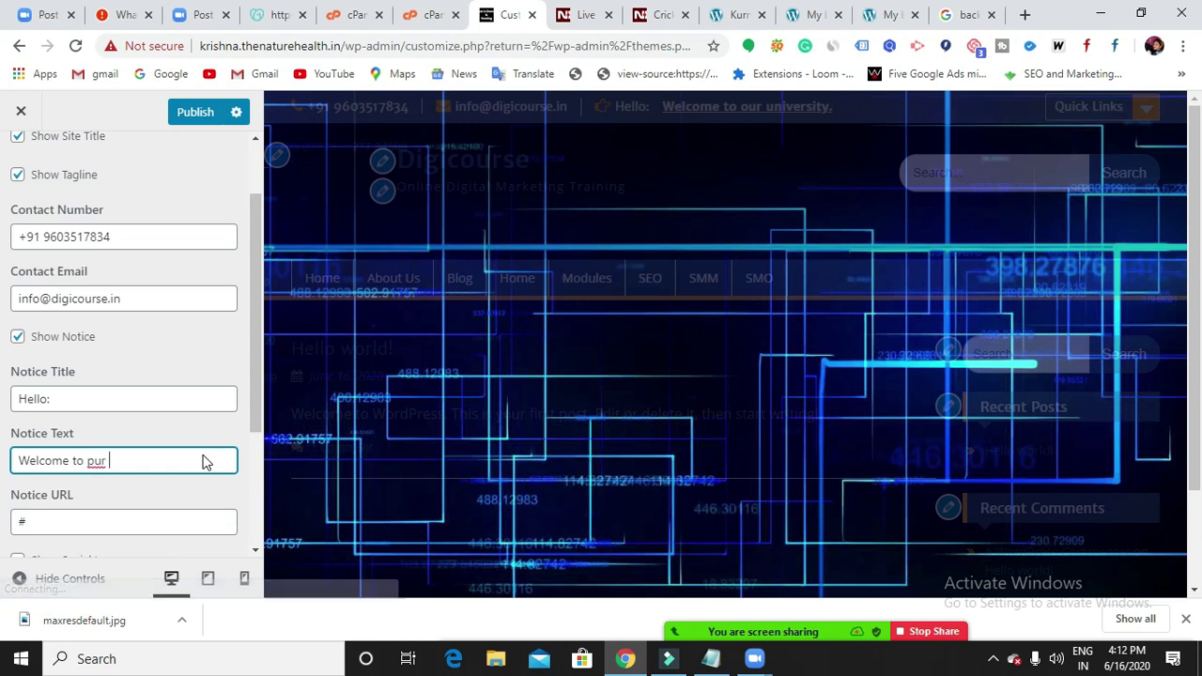
pyautogui.write('institute')
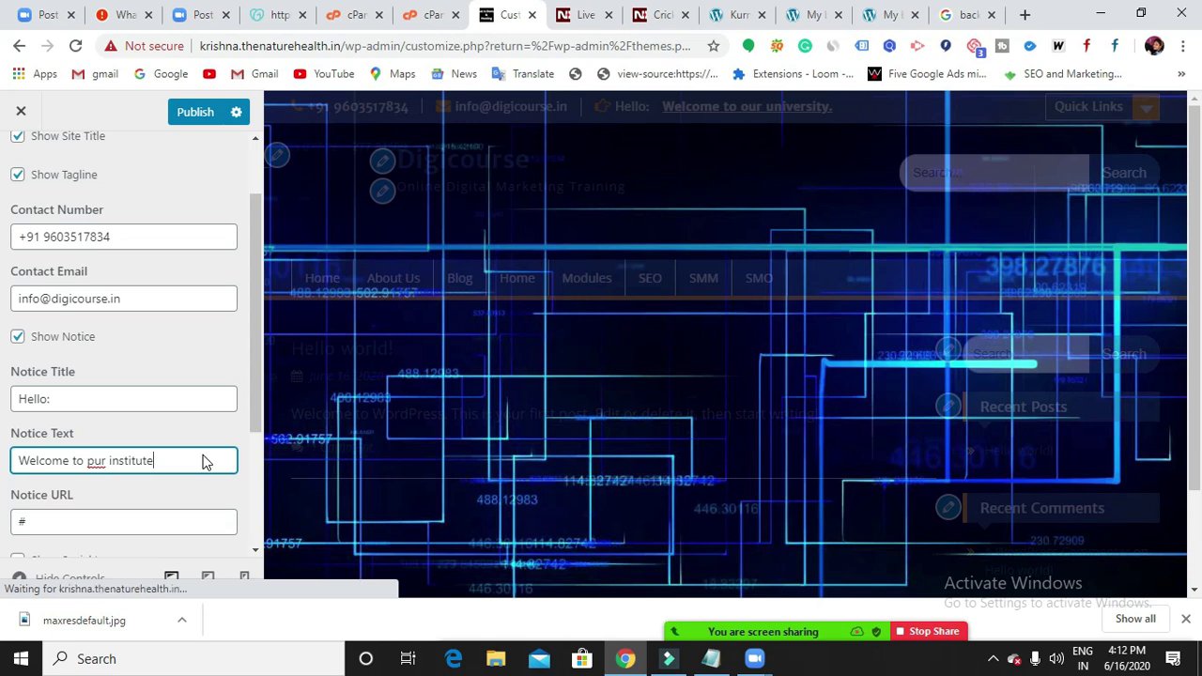
pyautogui.click(95, 461)
pyautogui.press('BackSpace')
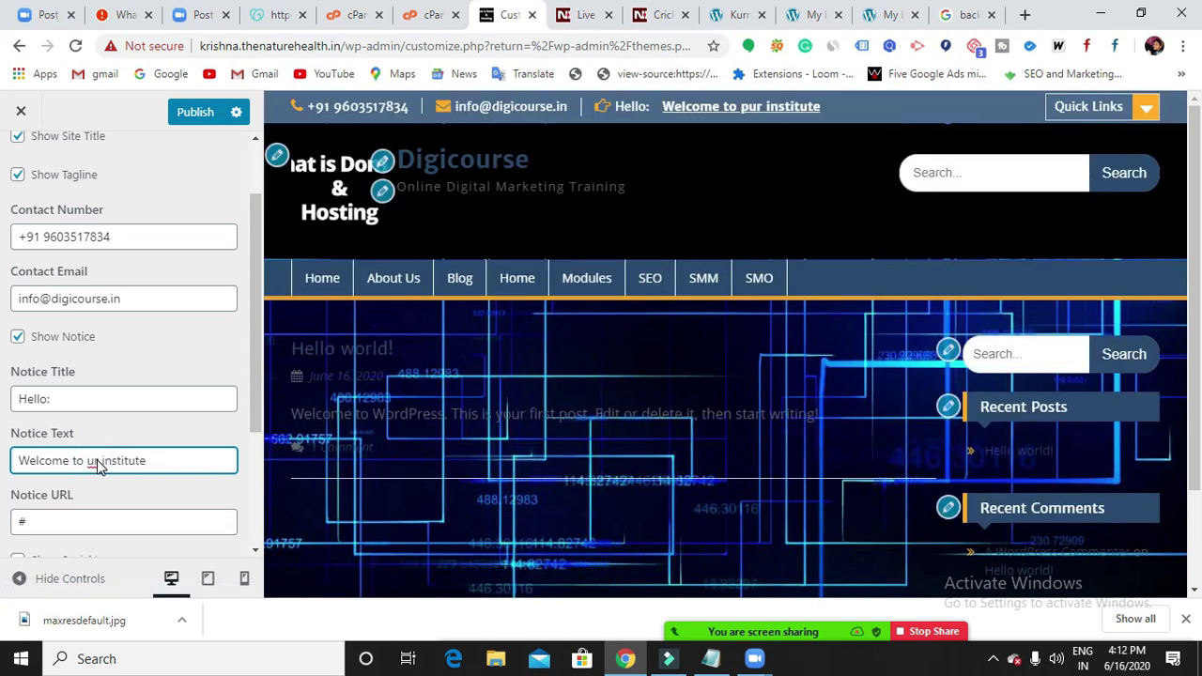
pyautogui.write('o')
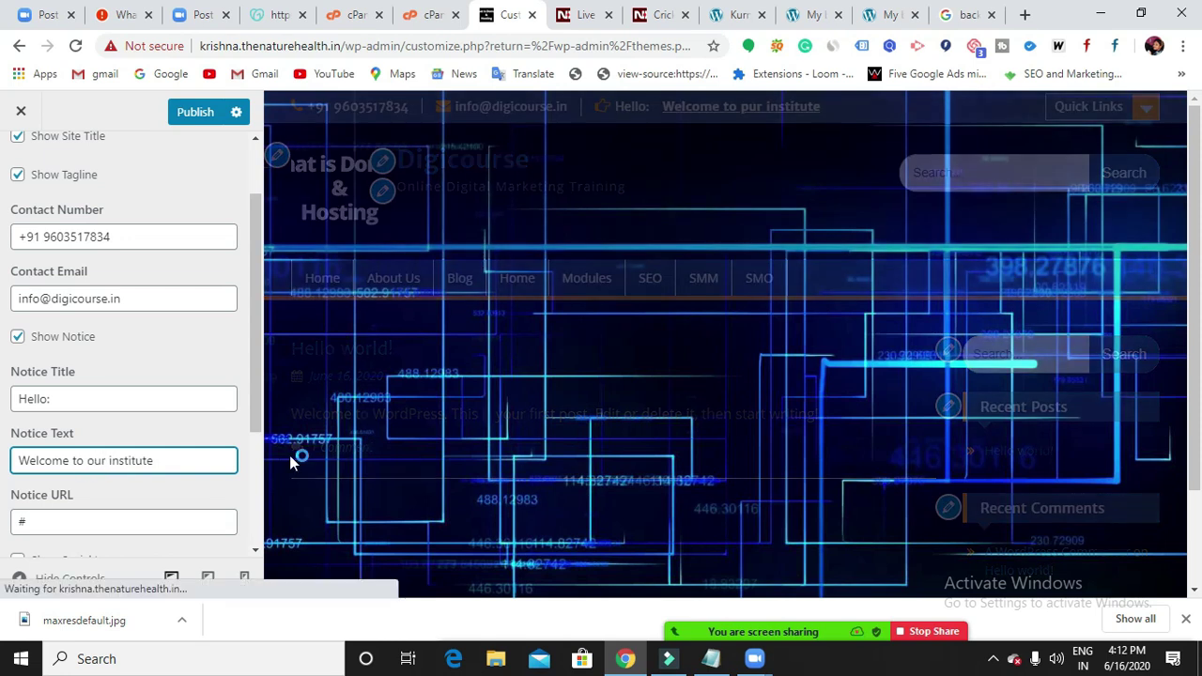
# Focus the notice link field, load digicourse.in in a new tab to grab its address, and return.
pyautogui.click(100, 521)
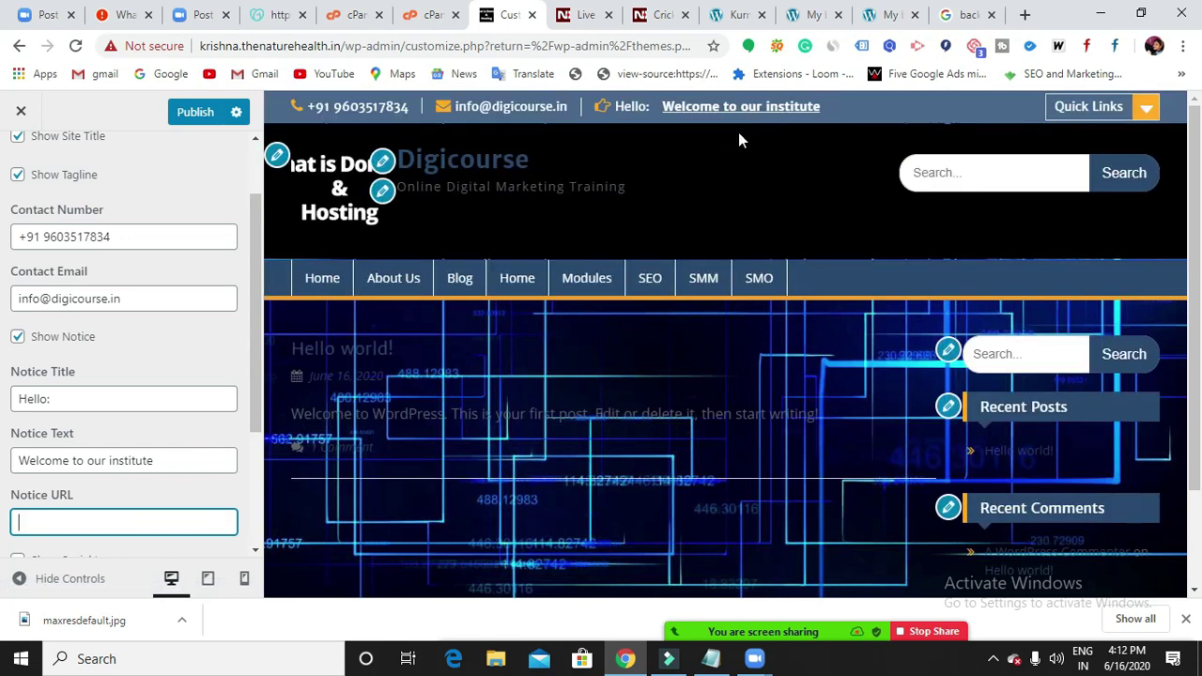
pyautogui.click(1024, 14)
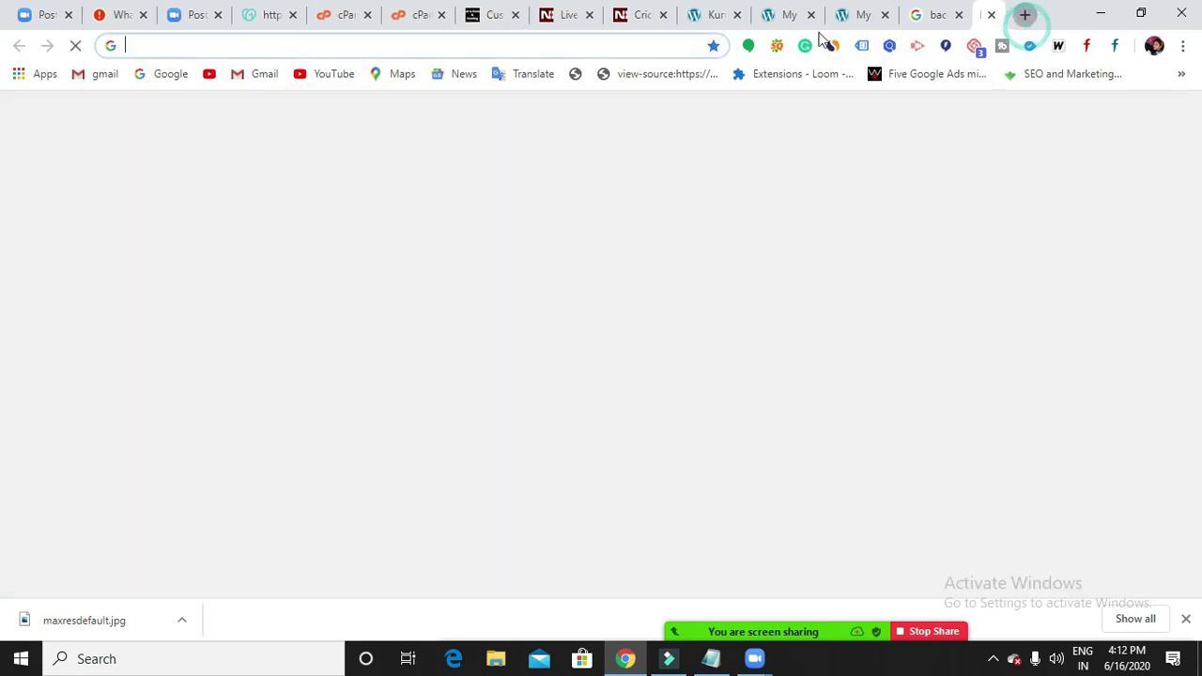
pyautogui.click(681, 50)
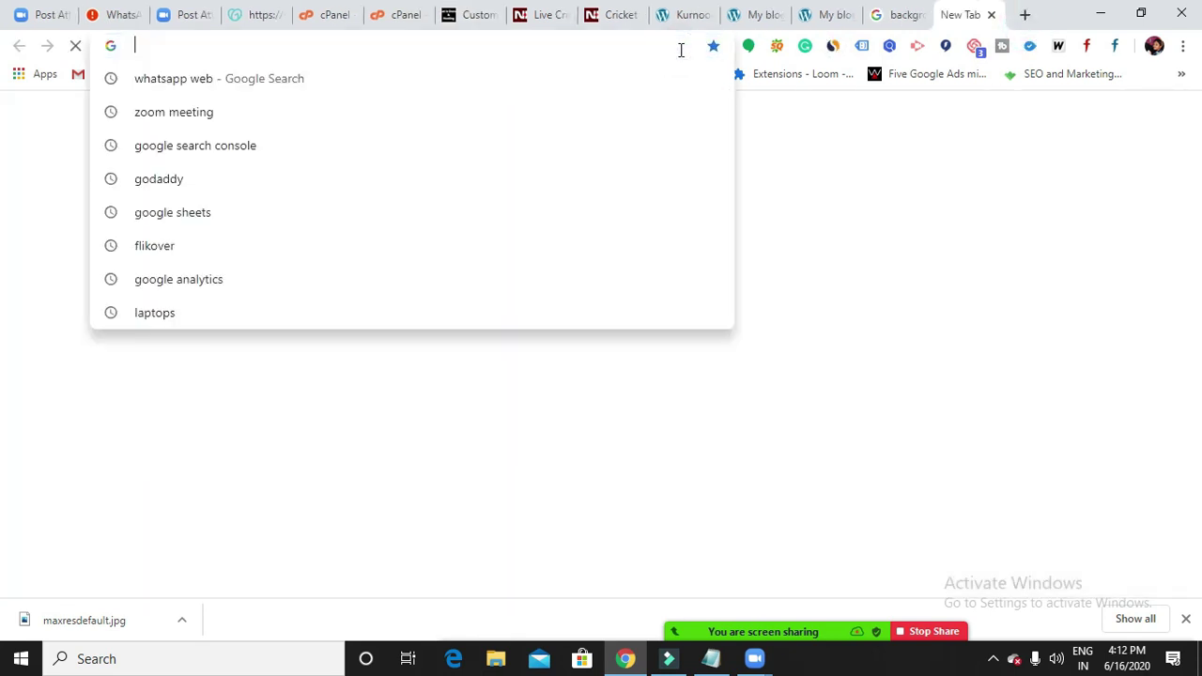
pyautogui.write('d')
pyautogui.press('Return')
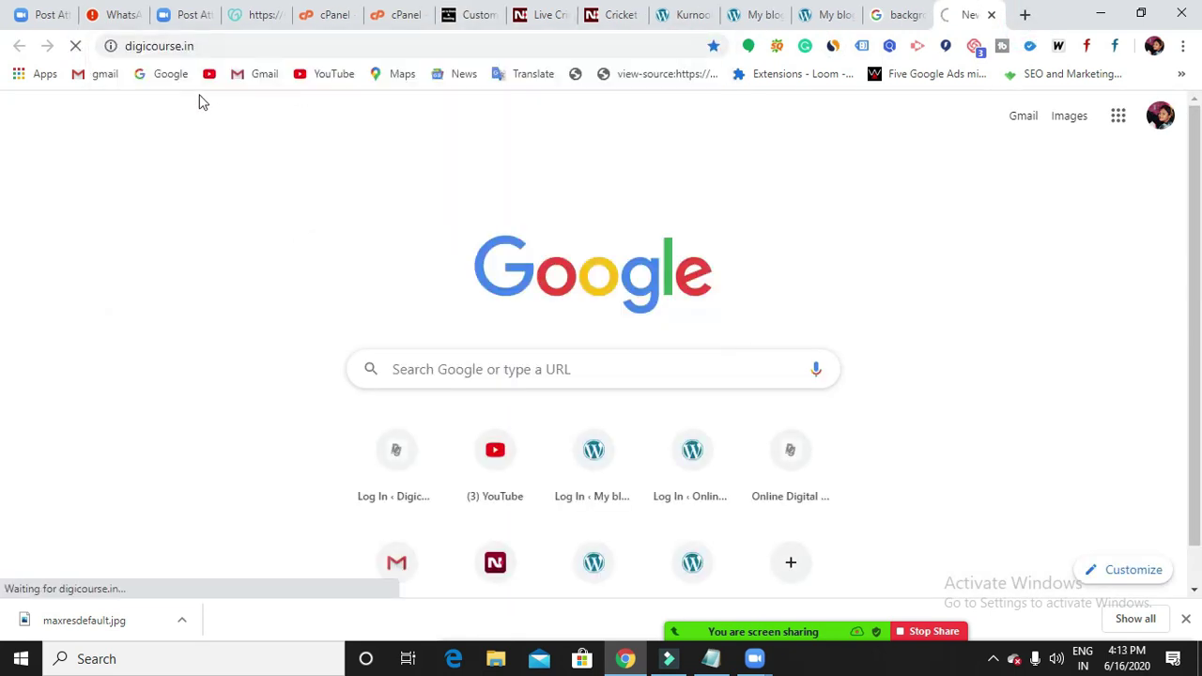
pyautogui.click(207, 44)
pyautogui.hotkey('ctrl', 'c')
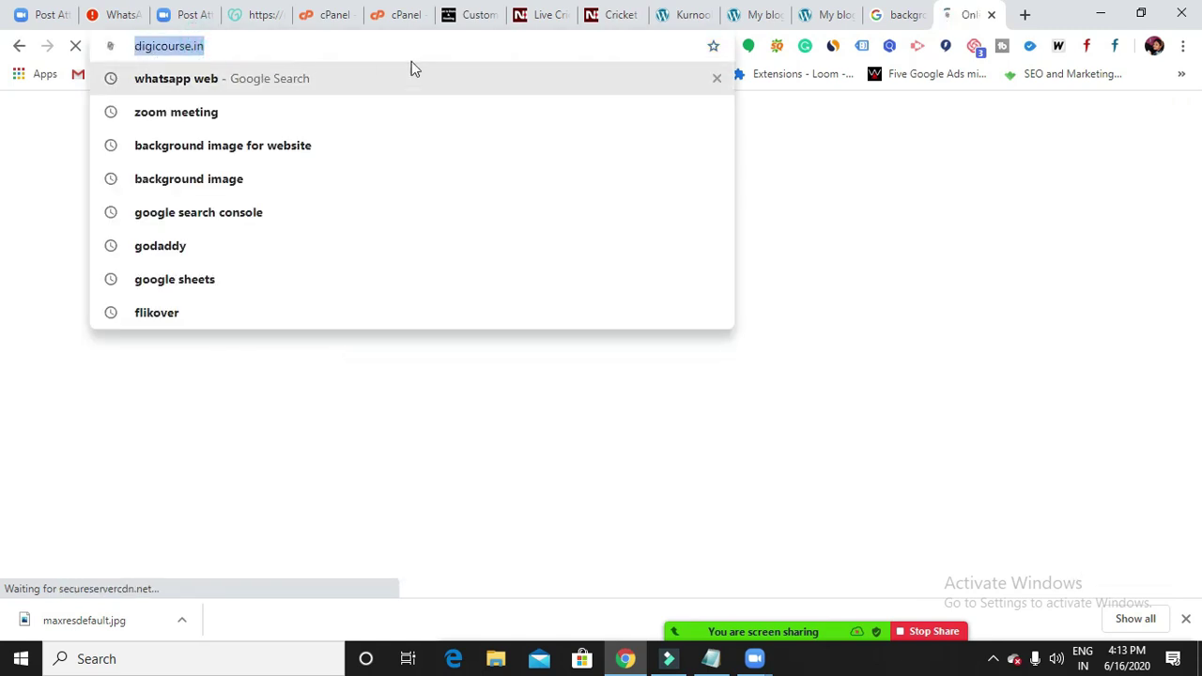
pyautogui.click(465, 15)
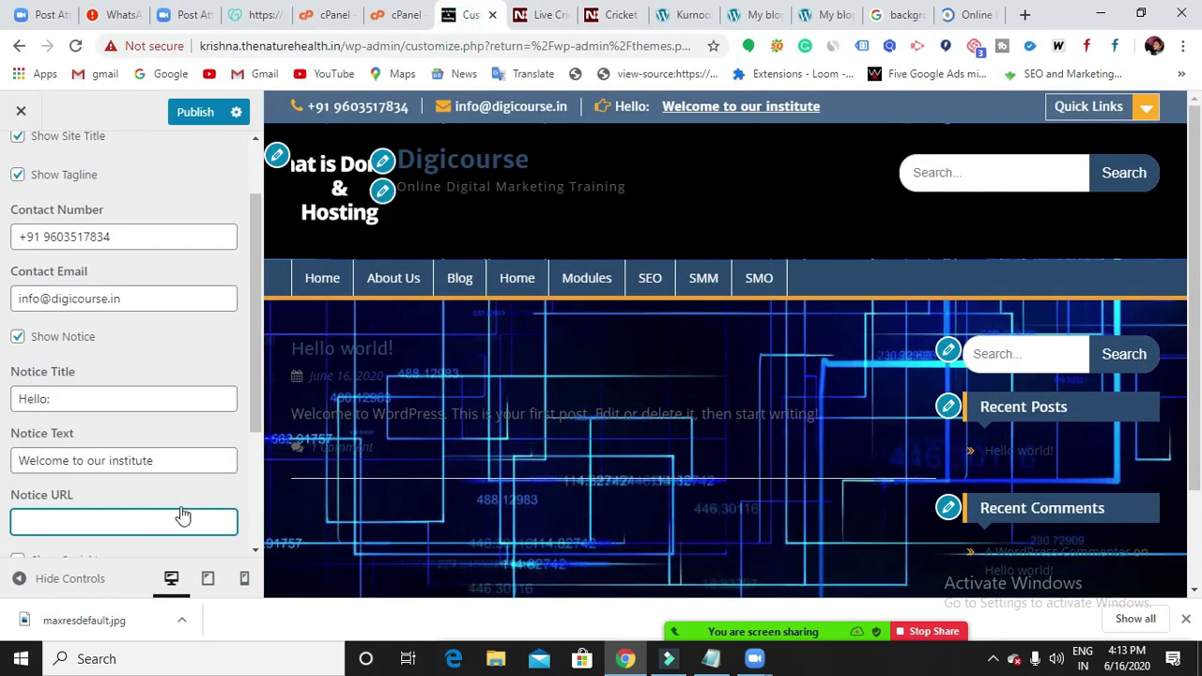
pyautogui.hotkey('ctrl', 'v')
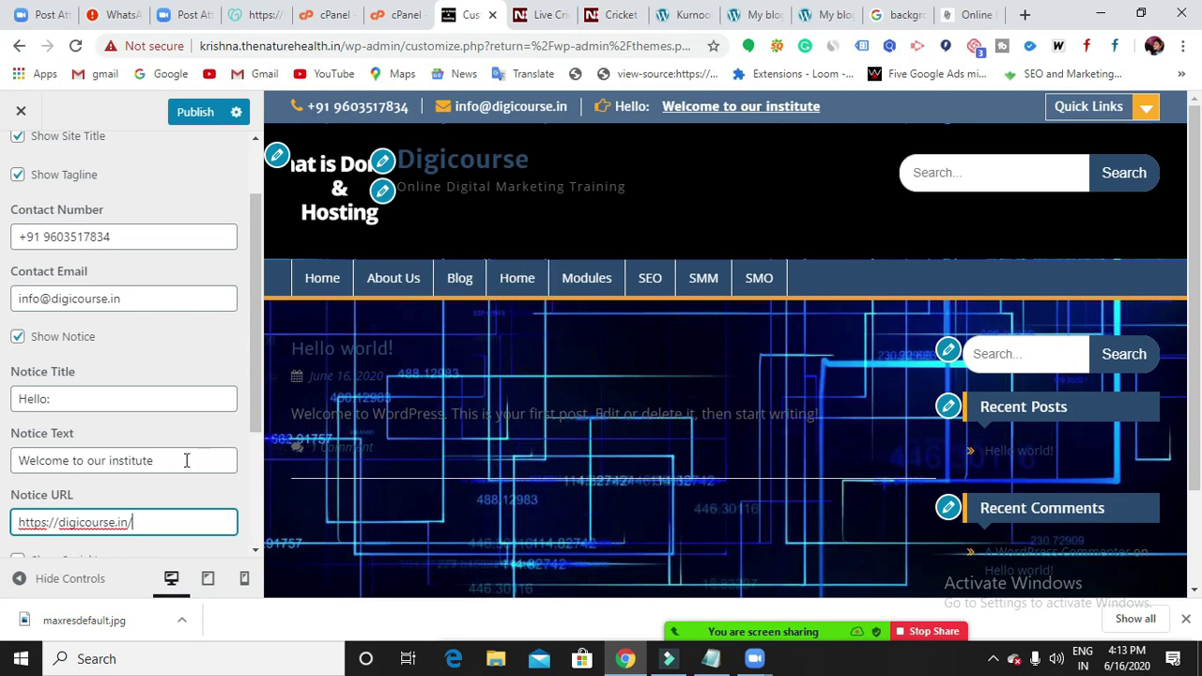
pyautogui.scroll(-1, 185, 460)
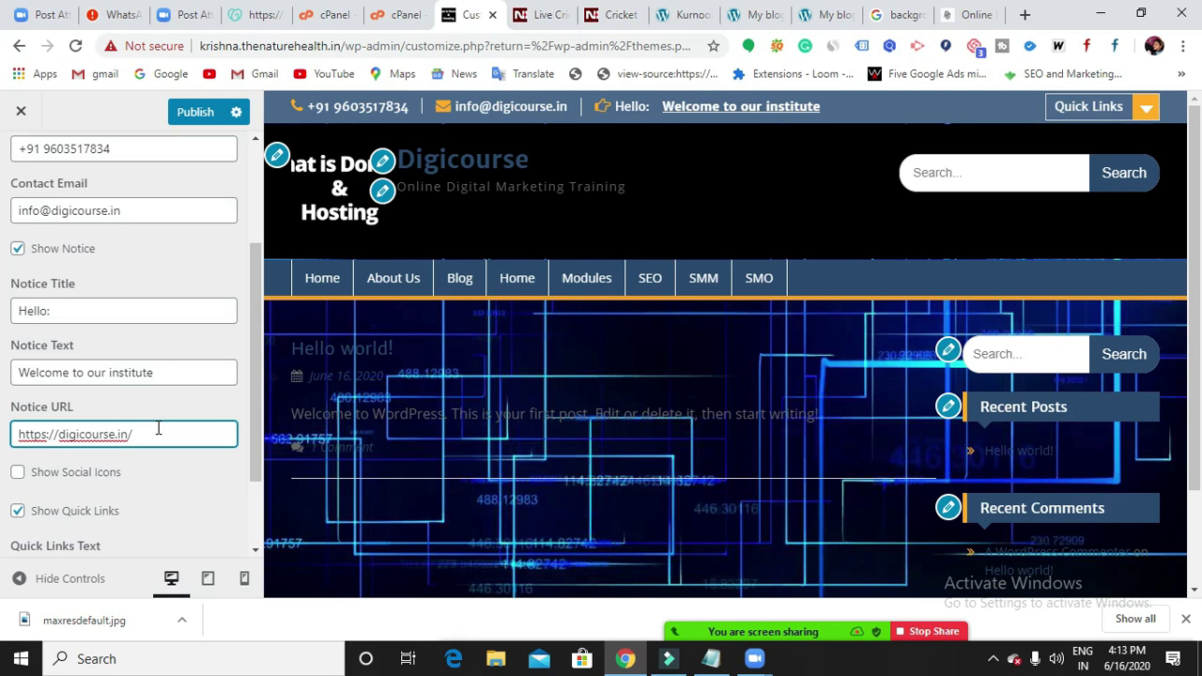
# Enable Show Social Icons and scroll the preview to check the top bar.
pyautogui.scroll(2, 236, 462)
pyautogui.scroll(-3, 225, 421)
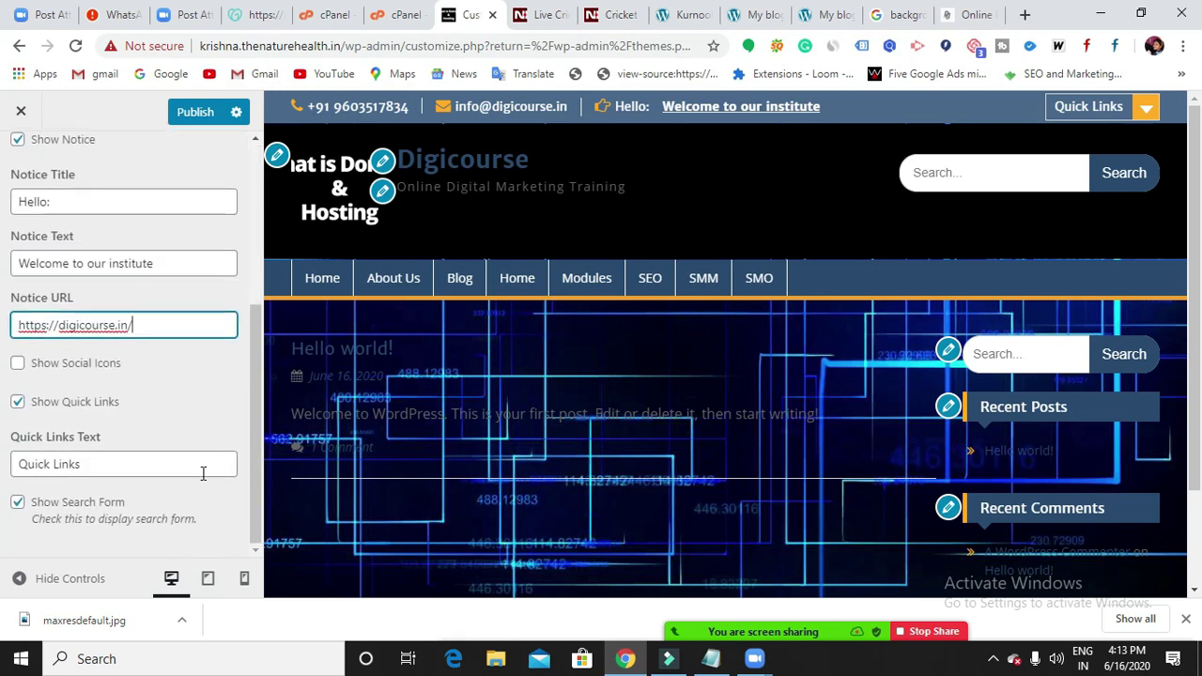
pyautogui.click(17, 363)
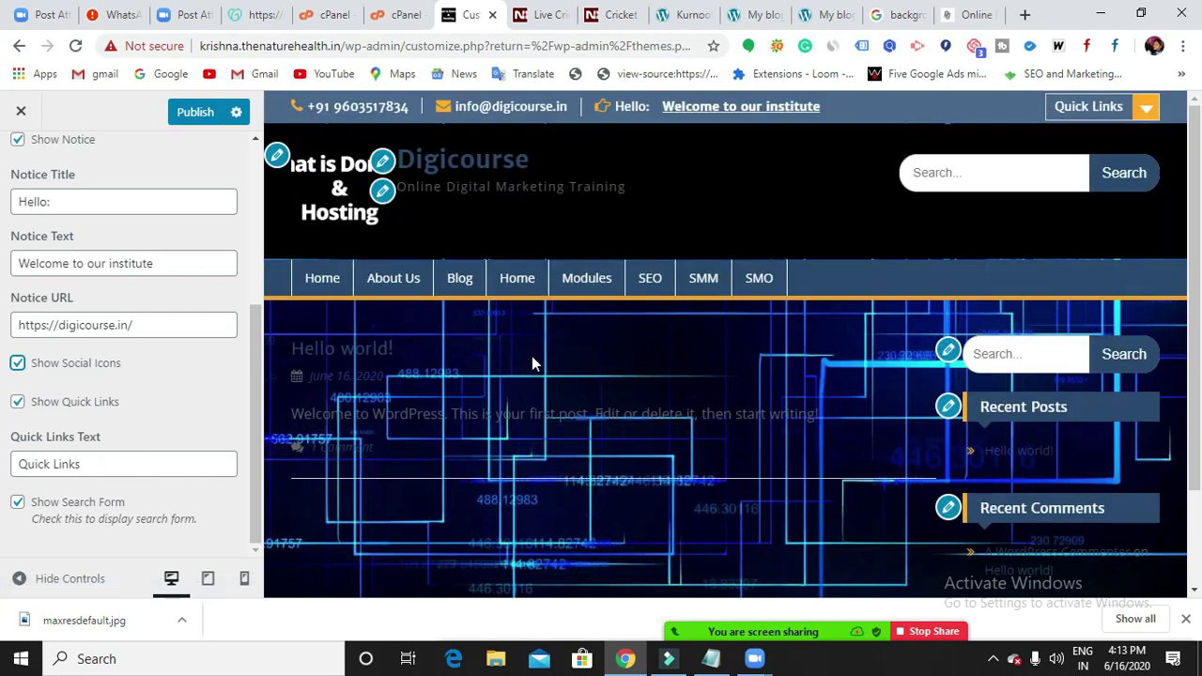
pyautogui.scroll(-2, 531, 356)
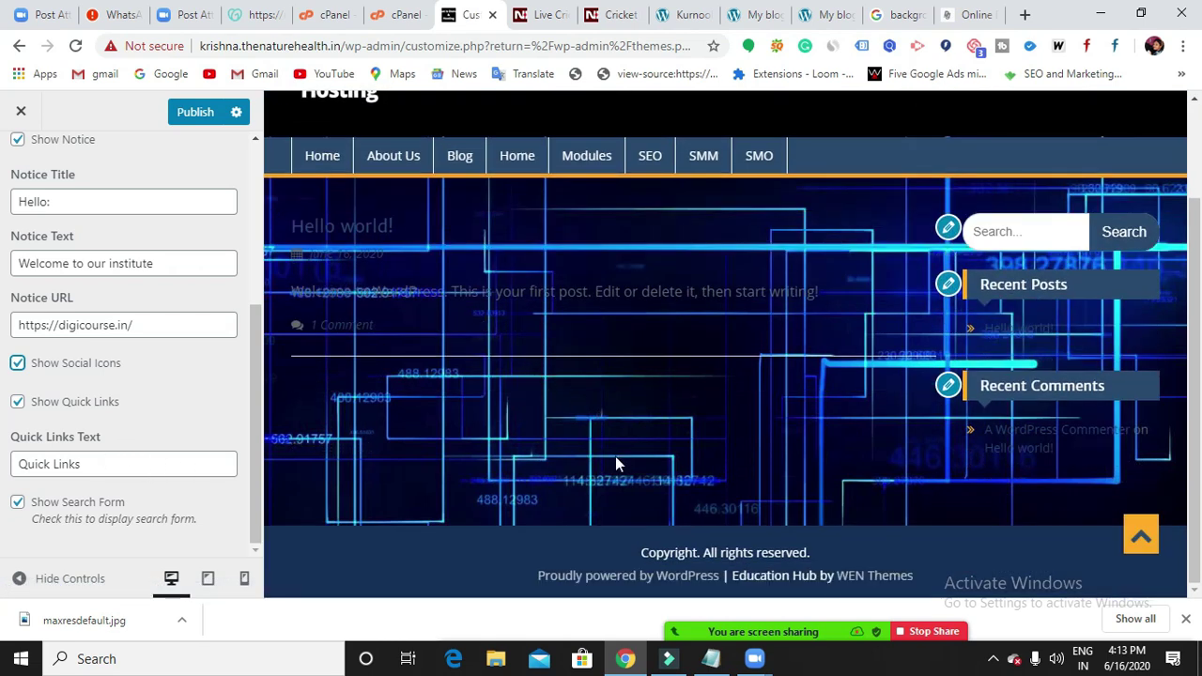
pyautogui.scroll(2, 619, 461)
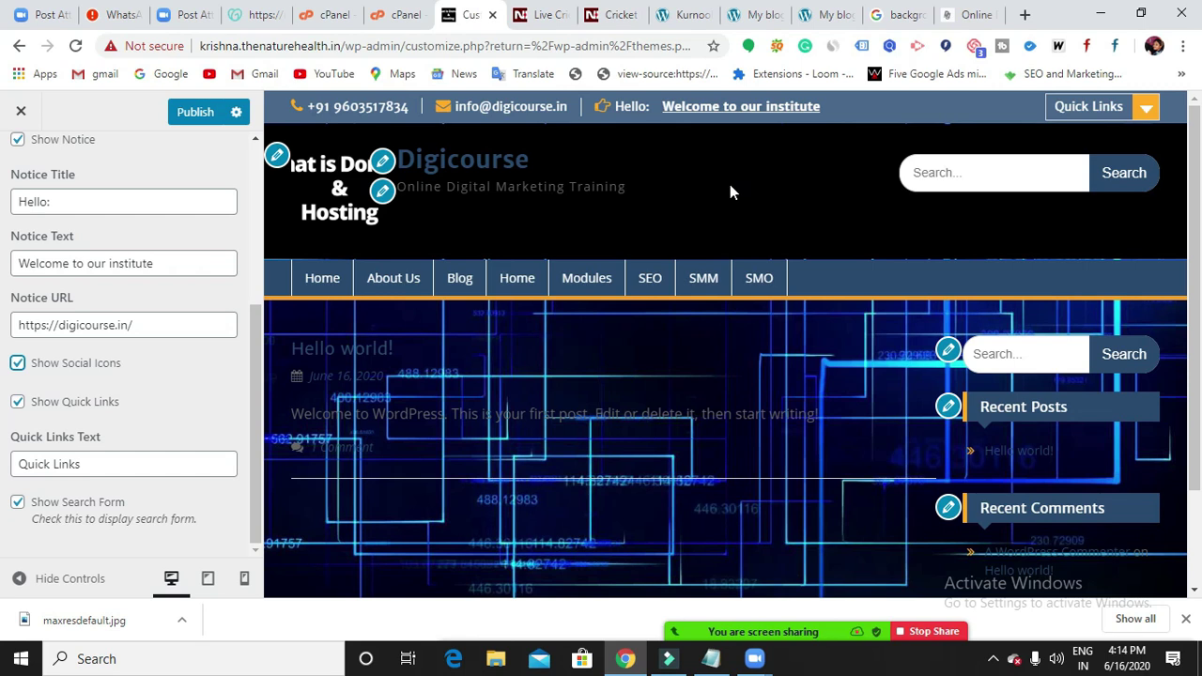
pyautogui.scroll(-2, 731, 187)
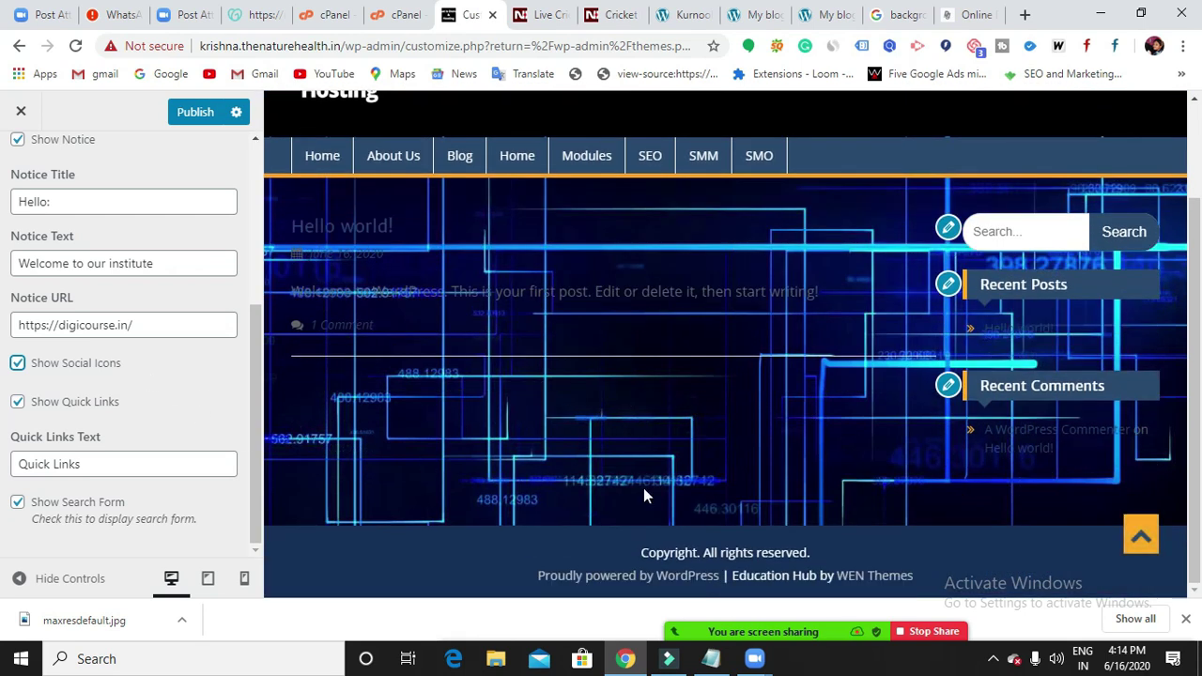
pyautogui.scroll(2, 644, 487)
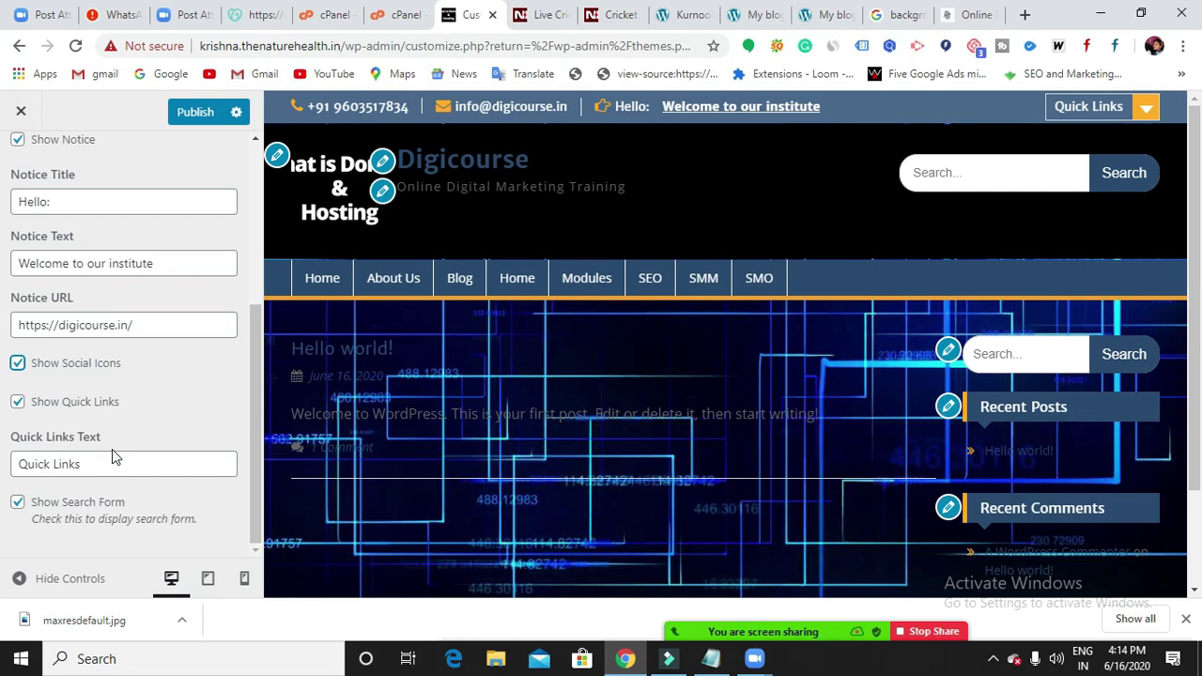
pyautogui.scroll(-3, 557, 459)
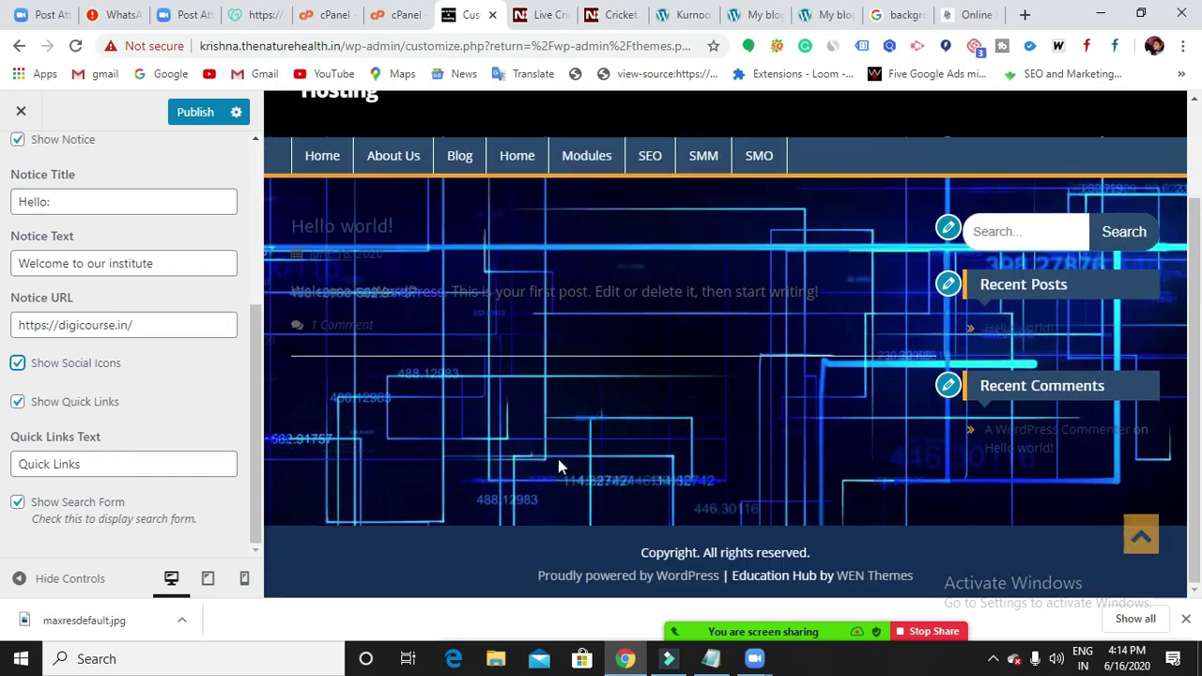
pyautogui.scroll(3, 561, 462)
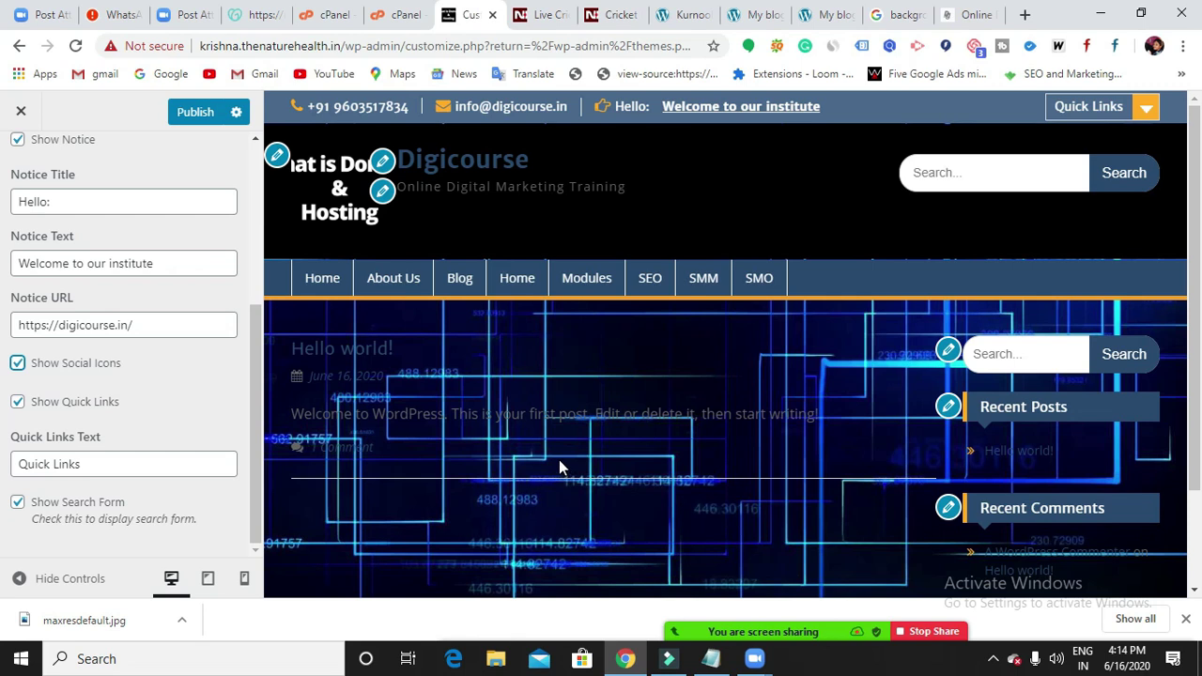
pyautogui.scroll(-1, 556, 432)
pyautogui.scroll(-2, 555, 441)
pyautogui.scroll(3, 555, 453)
# Rename the Quick Links Text to 'Subfolders' and toggle Show Search Form off and back on.
pyautogui.click(1145, 109)
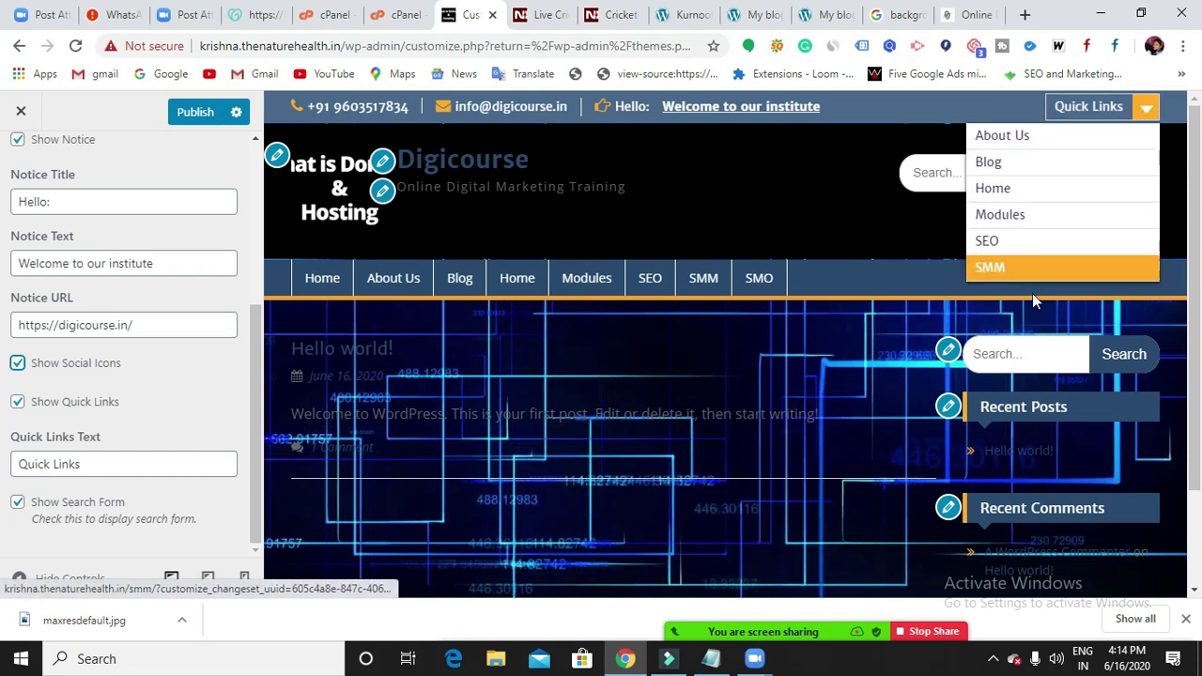
pyautogui.moveTo(1101, 109)
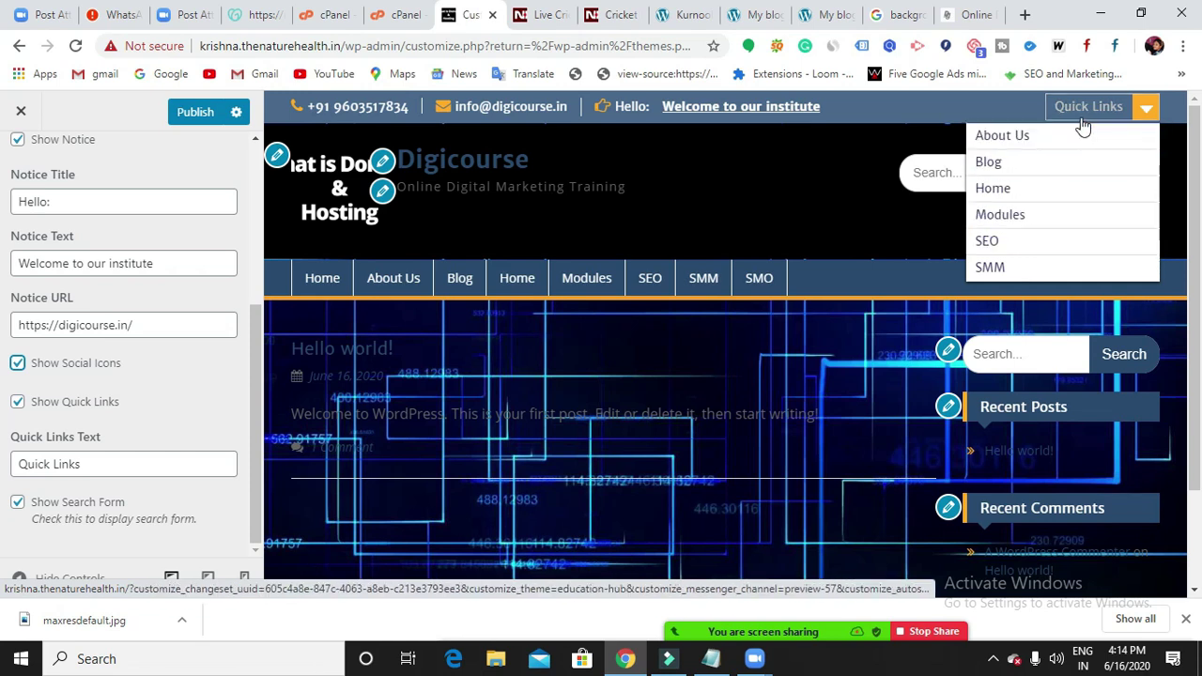
pyautogui.click(167, 474)
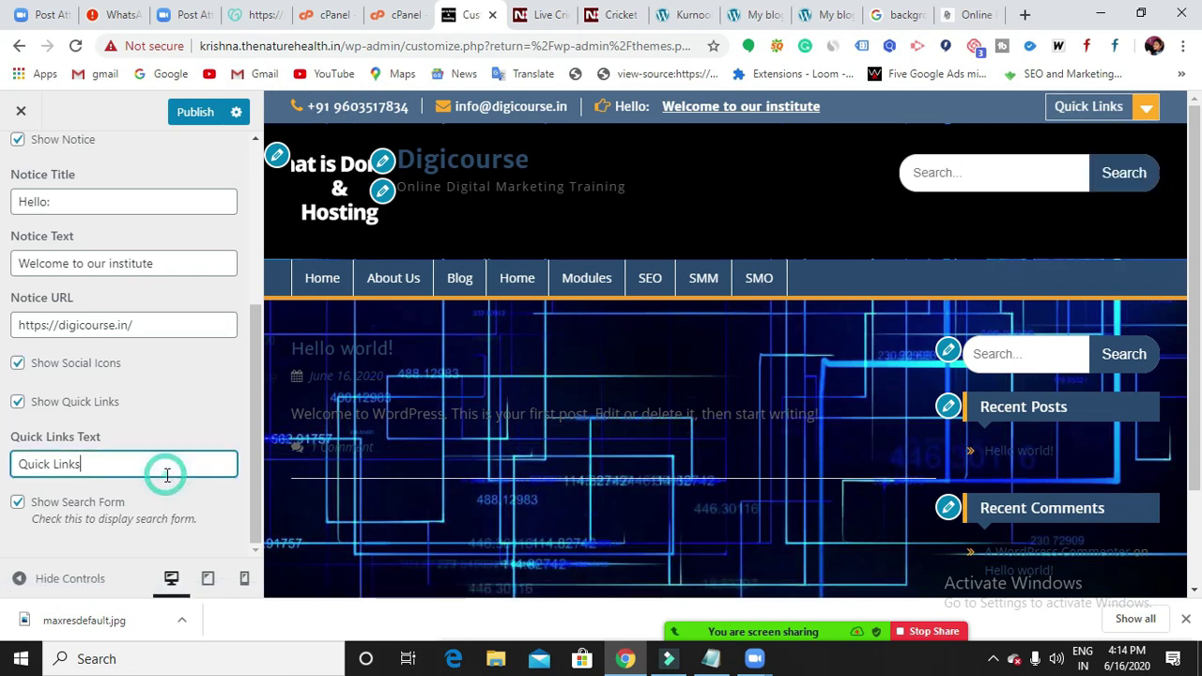
pyautogui.press('BackSpace')
pyautogui.press('BackSpace')
pyautogui.press('BackSpace')
pyautogui.press('BackSpace')
pyautogui.press('BackSpace')
pyautogui.press('BackSpace')
pyautogui.press('BackSpace')
pyautogui.press('BackSpace')
pyautogui.press('BackSpace')
pyautogui.press('BackSpace')
pyautogui.press('BackSpace')
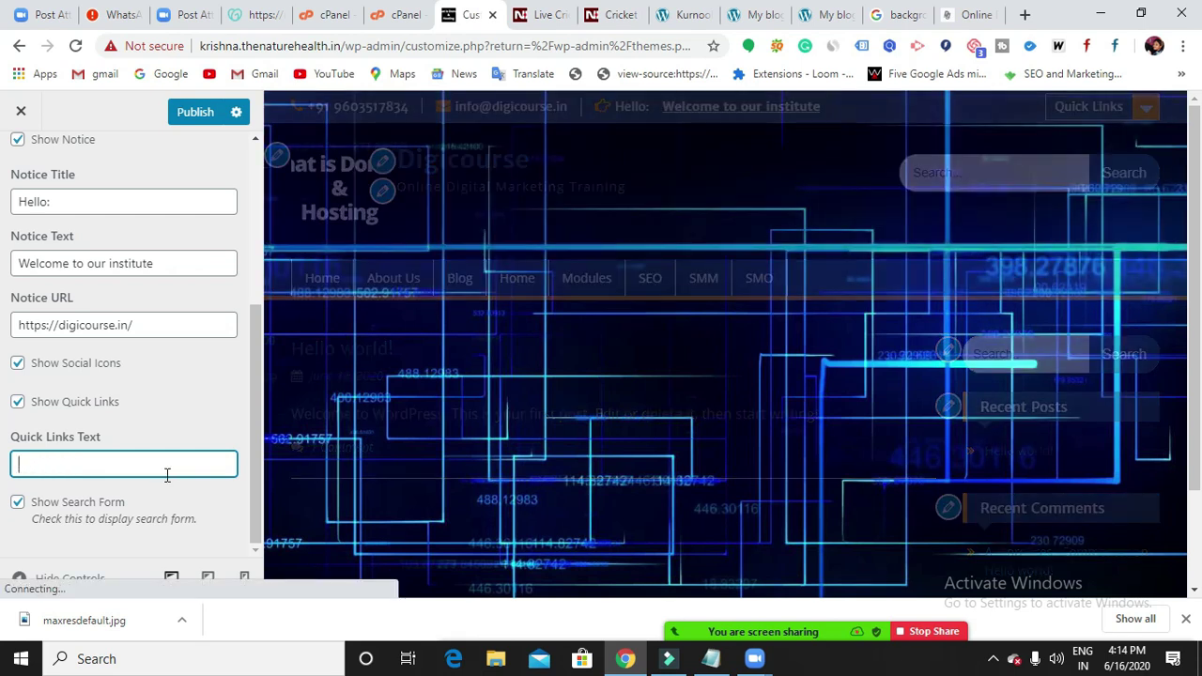
pyautogui.write('Sub')
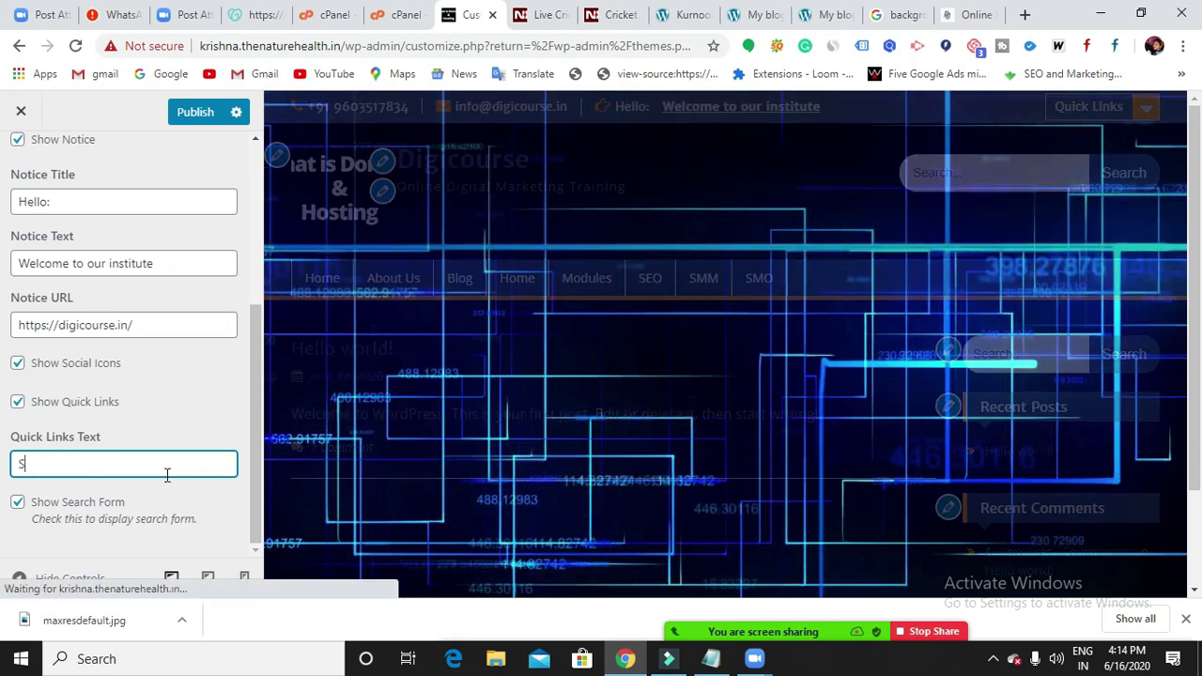
pyautogui.write('folders')
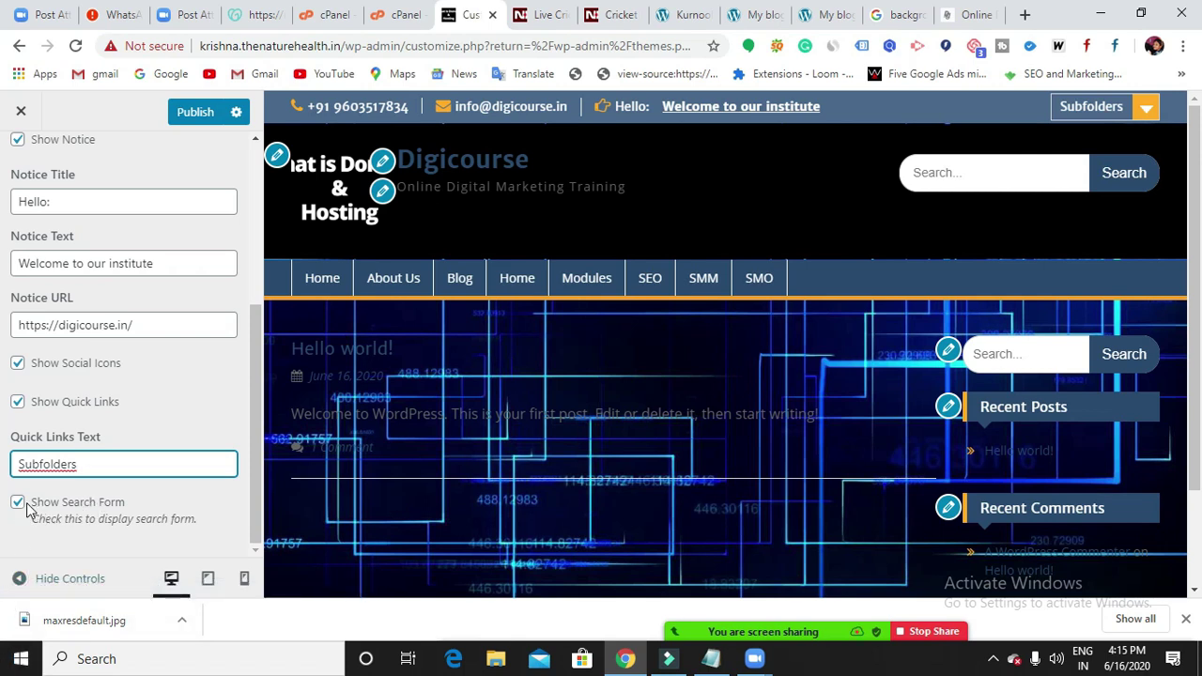
pyautogui.click(19, 504)
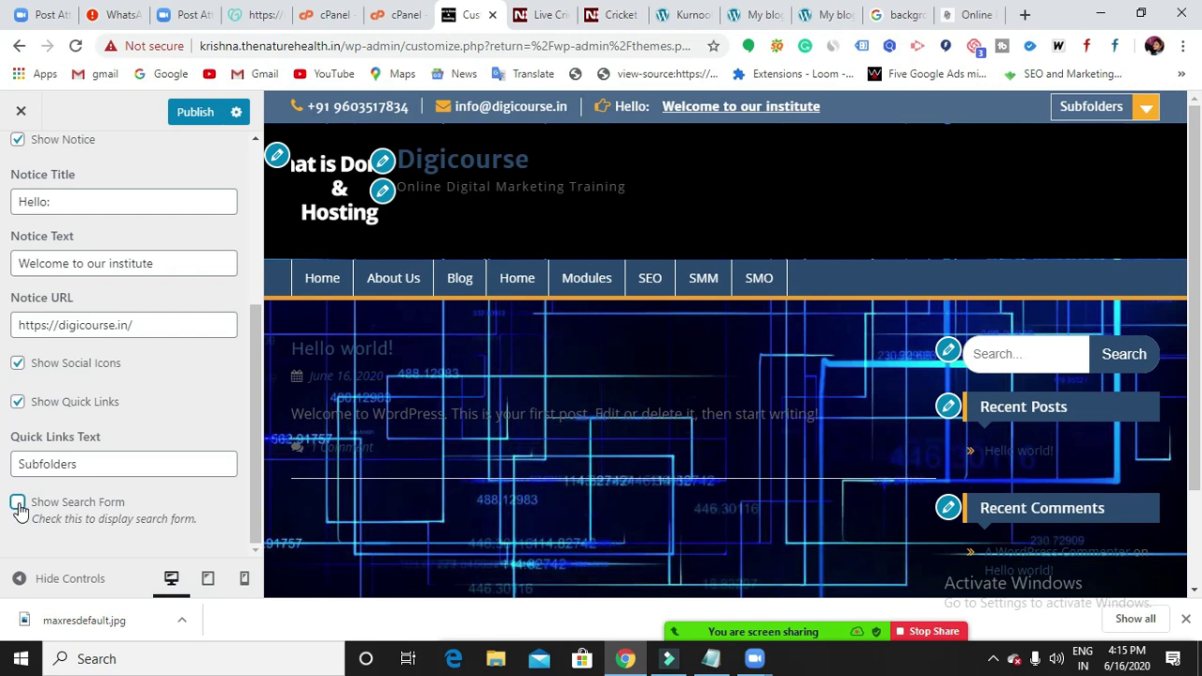
pyautogui.click(18, 503)
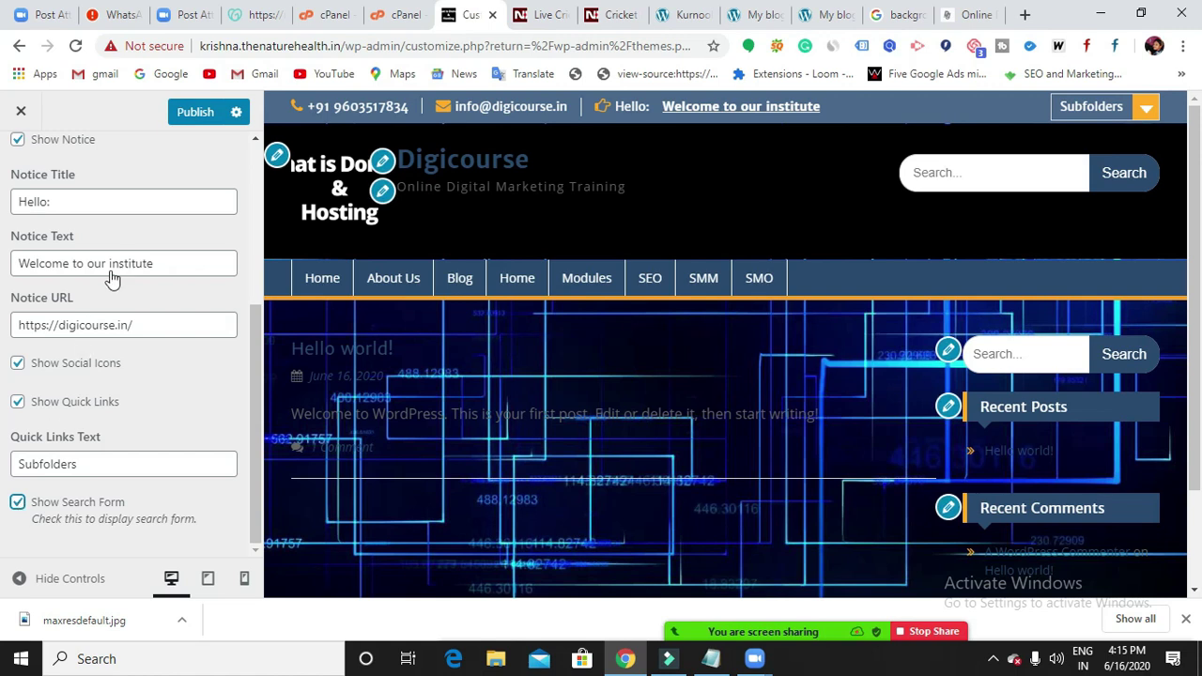
# Publish the header settings, including the Subfolders quick links label and the search form.
pyautogui.click(196, 114)
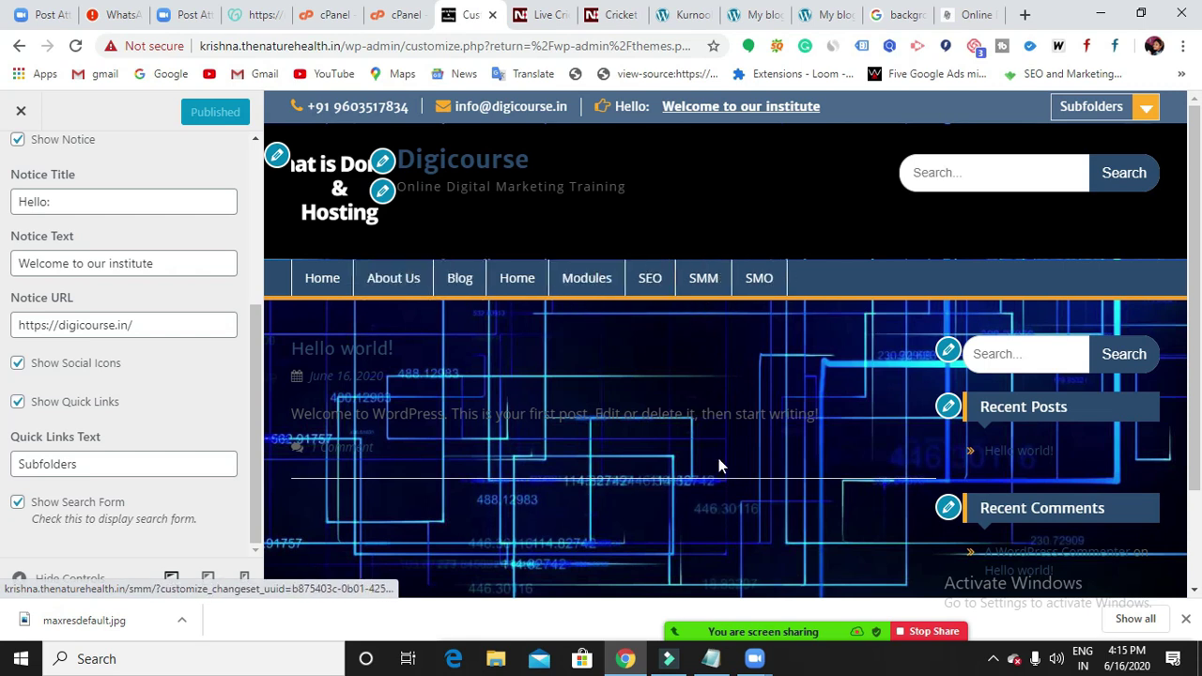
pyautogui.scroll(-2, 718, 458)
pyautogui.scroll(2, 712, 484)
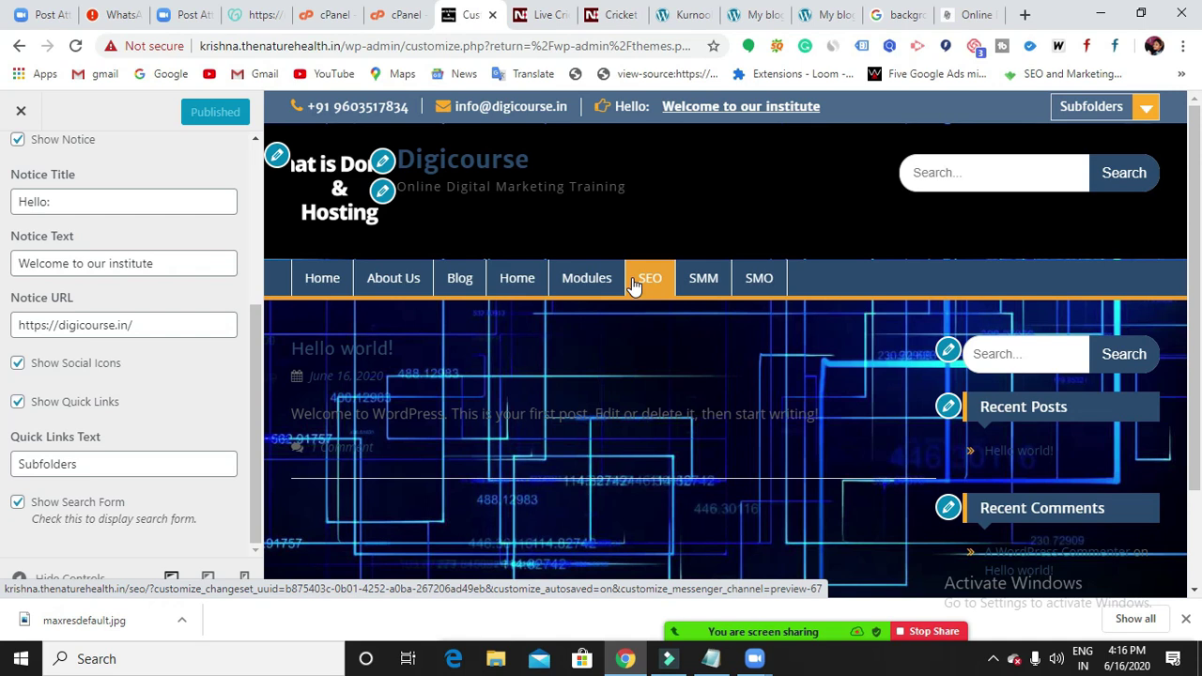
pyautogui.click(898, 22)
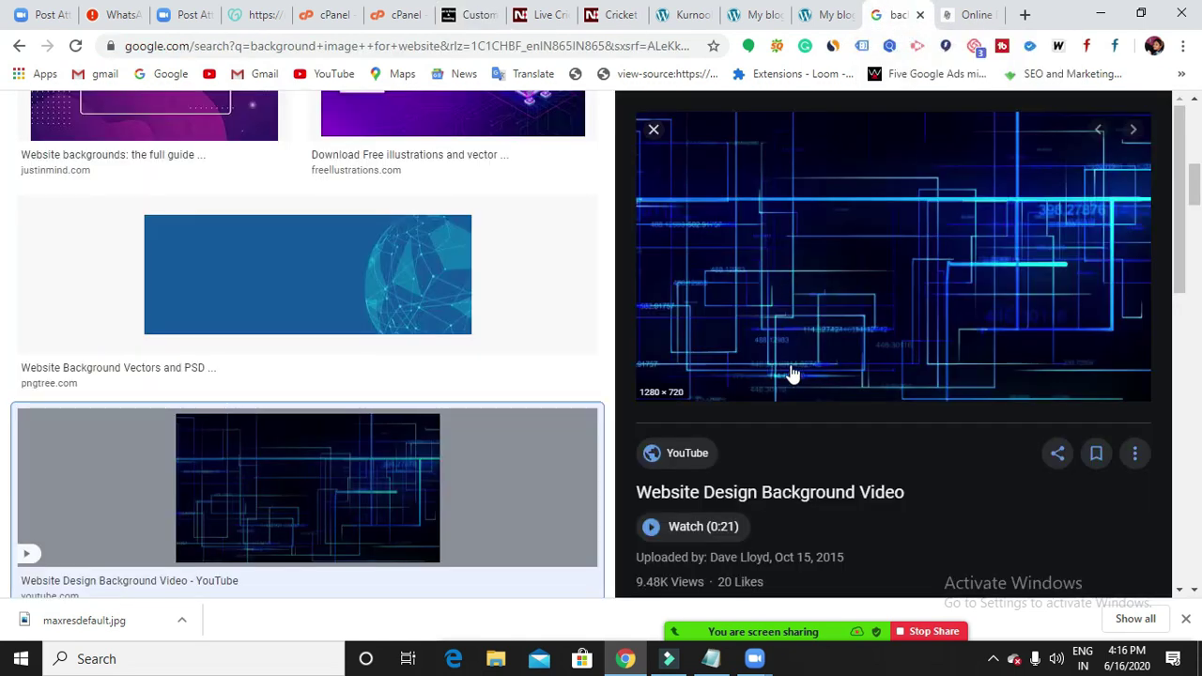
pyautogui.scroll(4, 790, 374)
pyautogui.scroll(2, 794, 376)
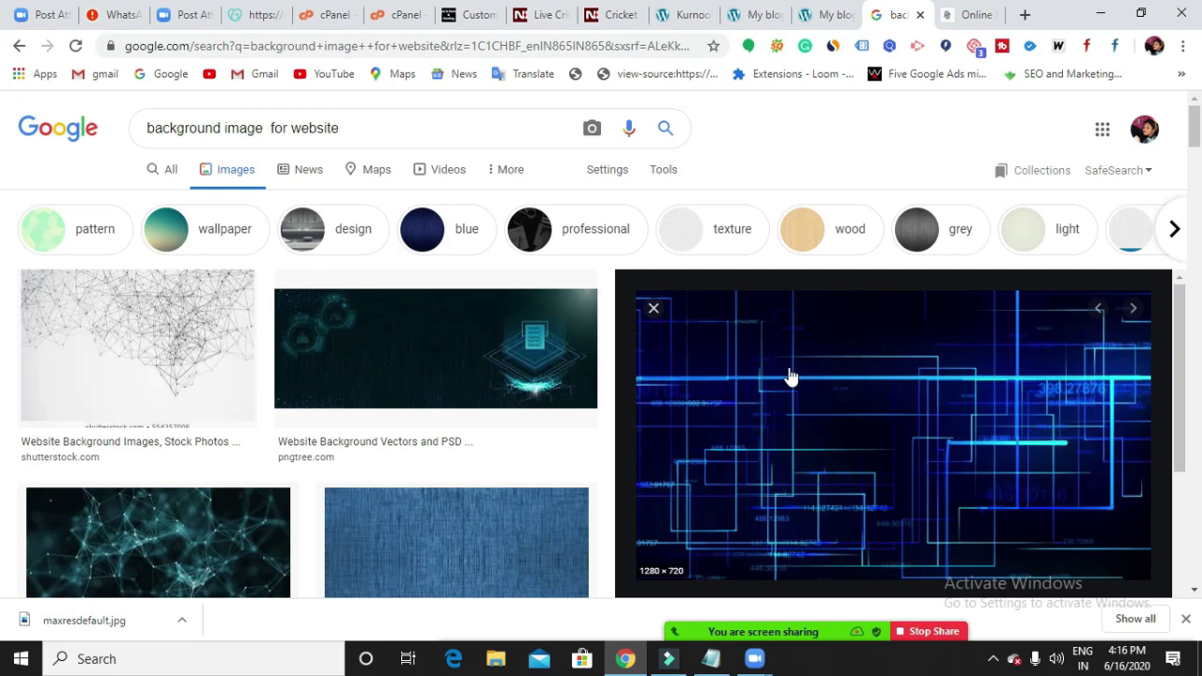
pyautogui.click(825, 19)
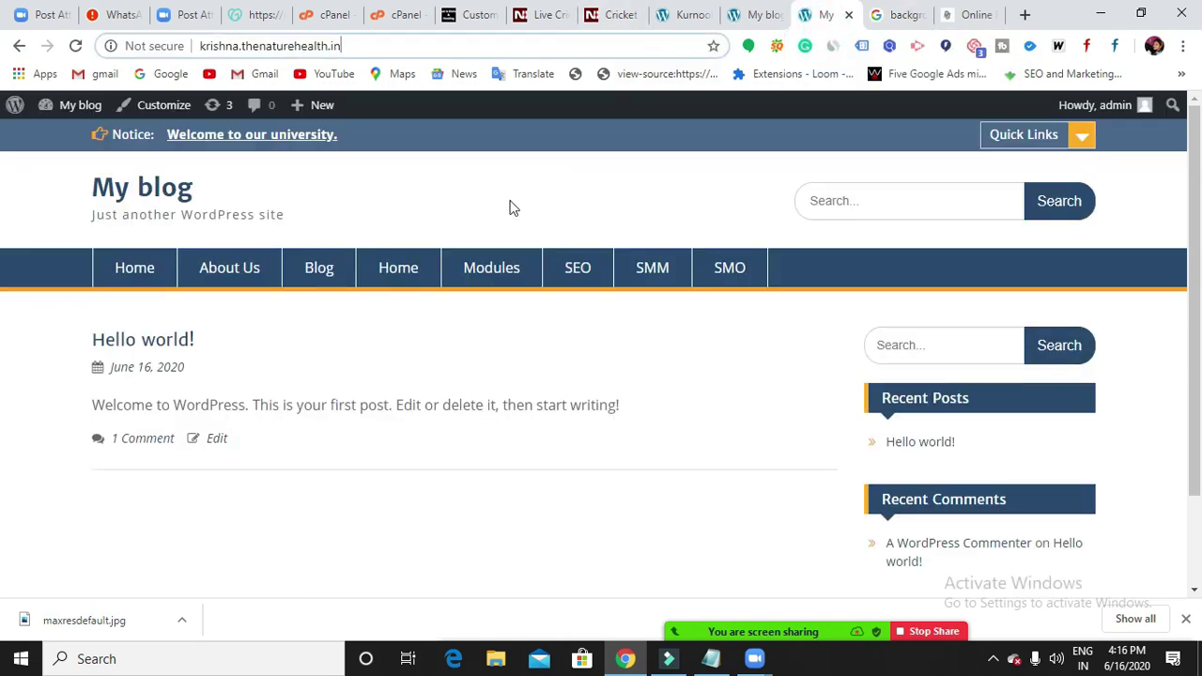
pyautogui.click(455, 23)
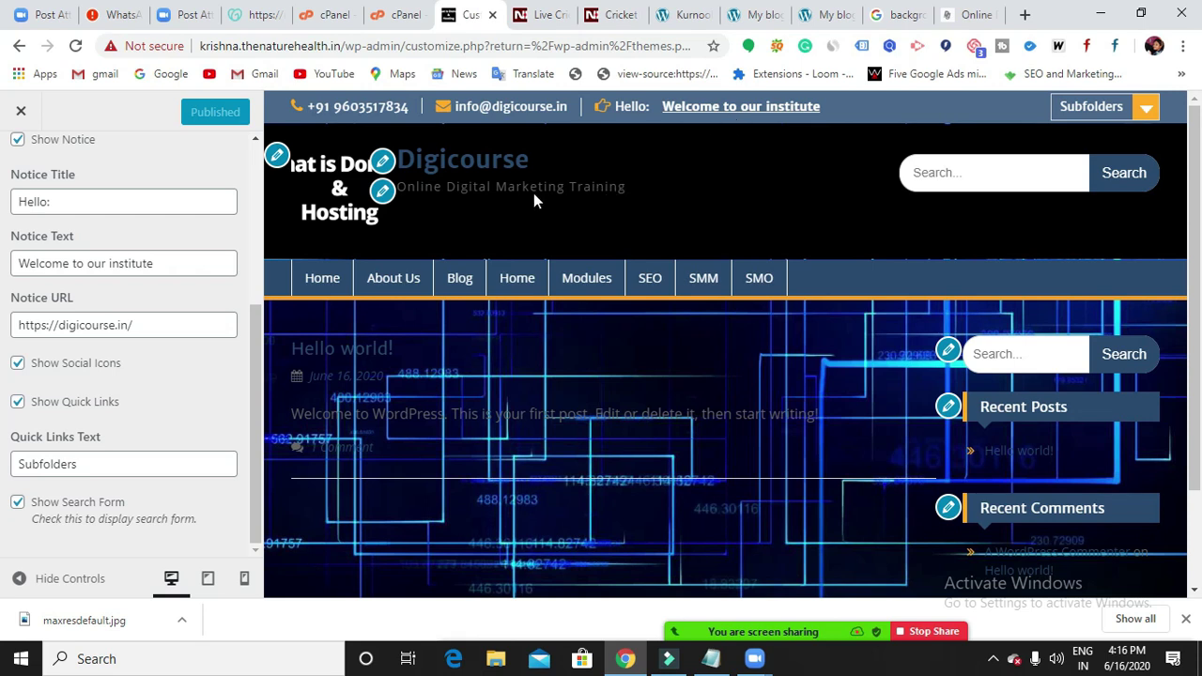
pyautogui.scroll(3, 141, 469)
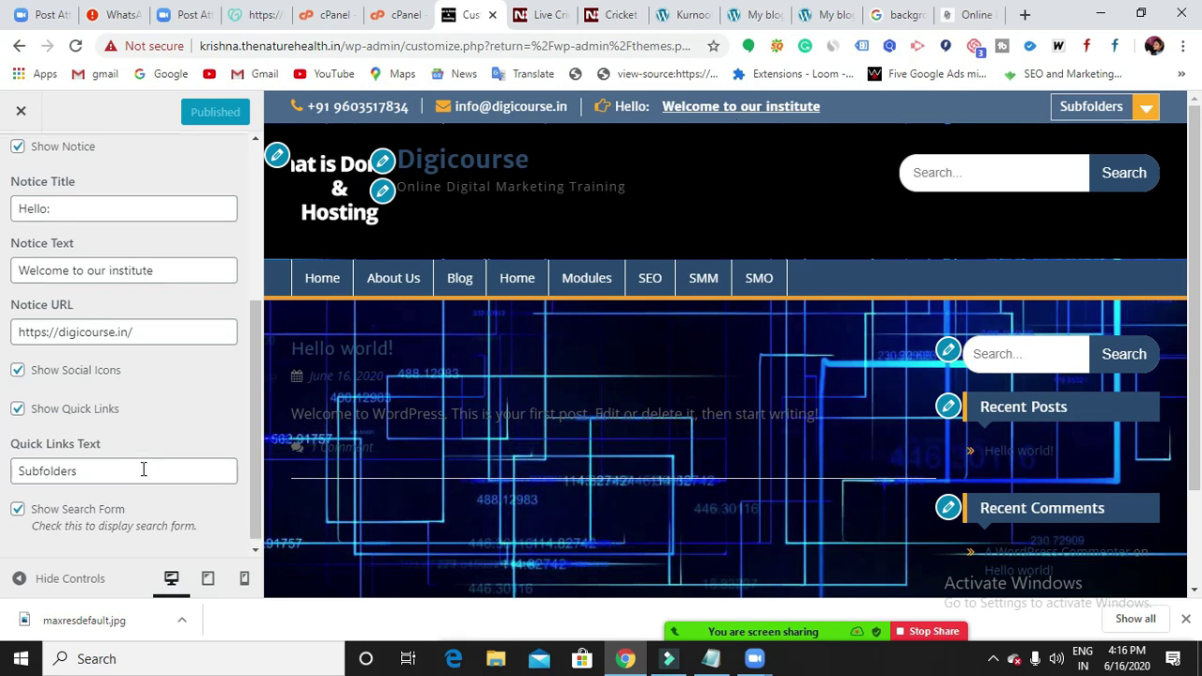
pyautogui.scroll(-2, 141, 470)
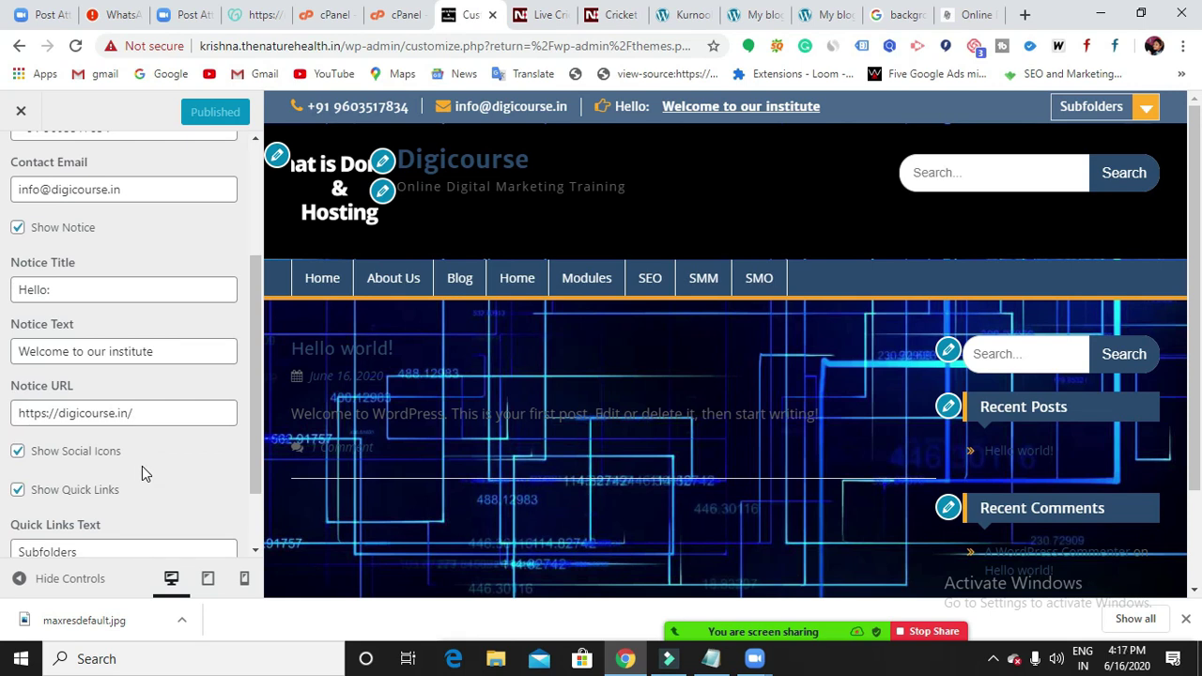
pyautogui.click(172, 357)
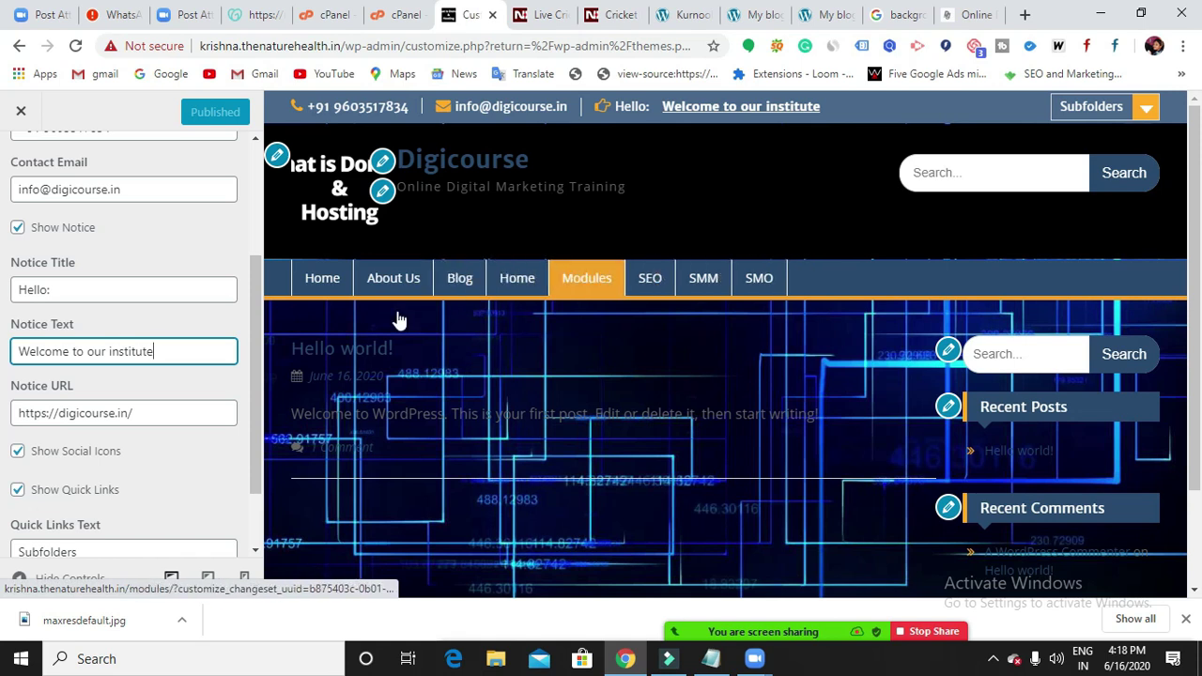
pyautogui.scroll(2, 91, 451)
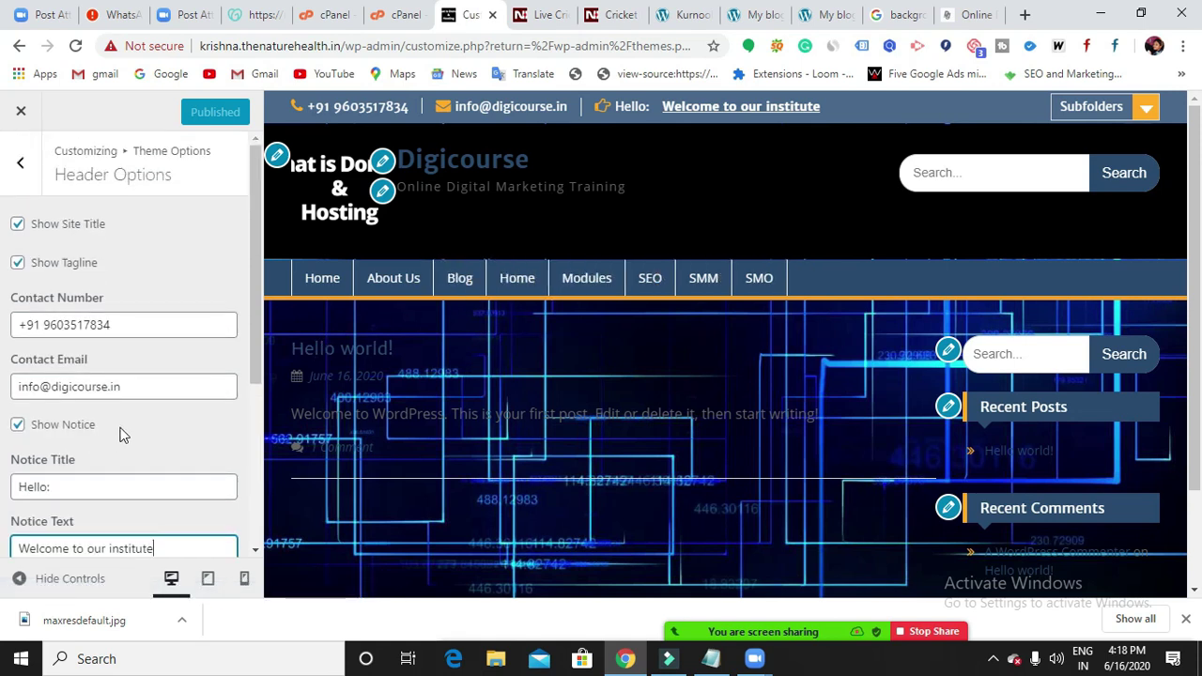
# Go back to the Customizer's main section list and bring up the Notepad lesson outline.
pyautogui.click(20, 162)
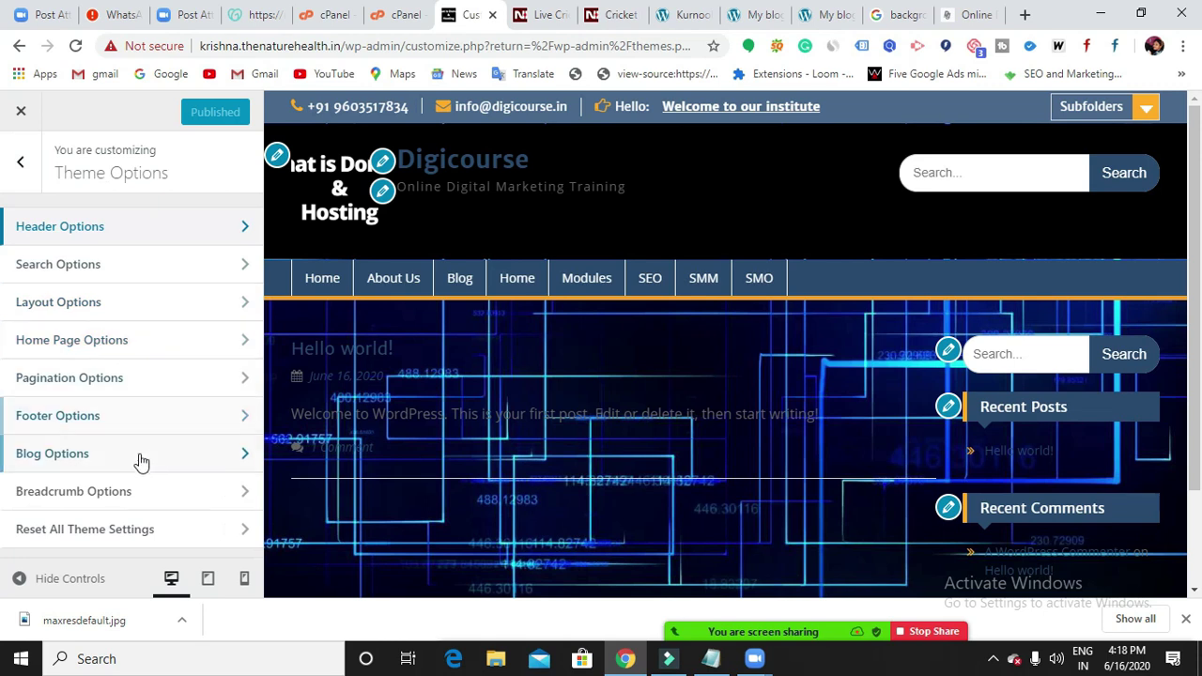
pyautogui.click(28, 185)
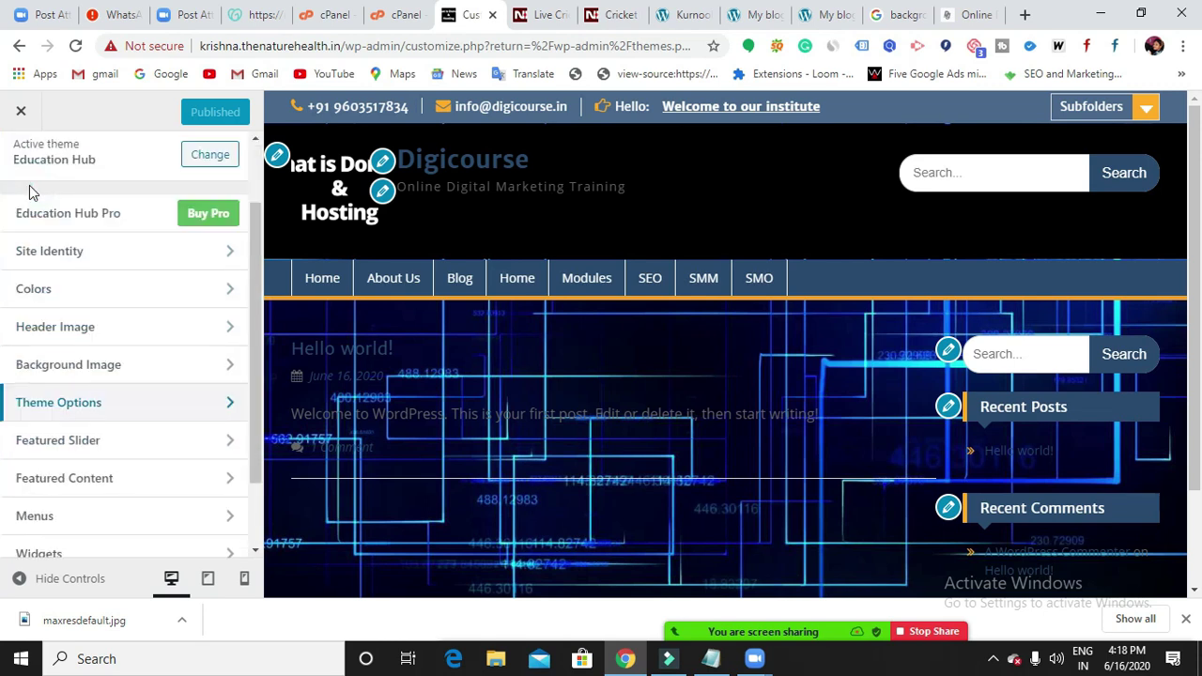
pyautogui.scroll(-2, 169, 343)
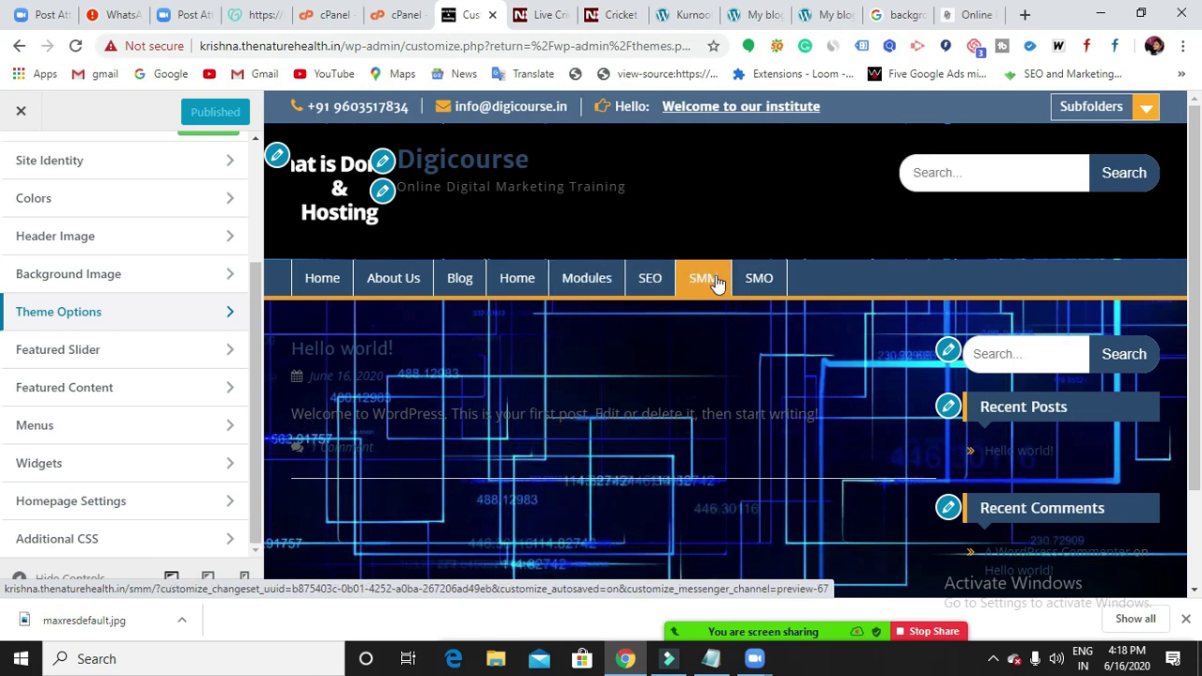
pyautogui.click(710, 658)
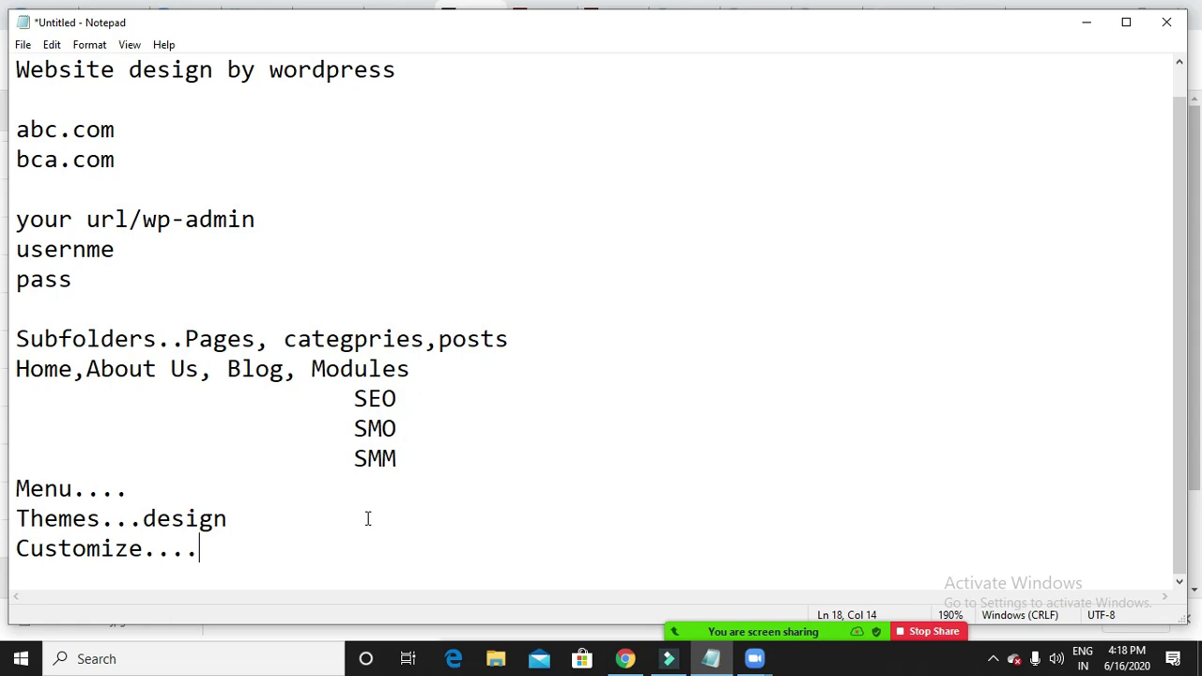
# Add a blank line after 'Customize....' in the notes and minimize Notepad.
pyautogui.press('Return')
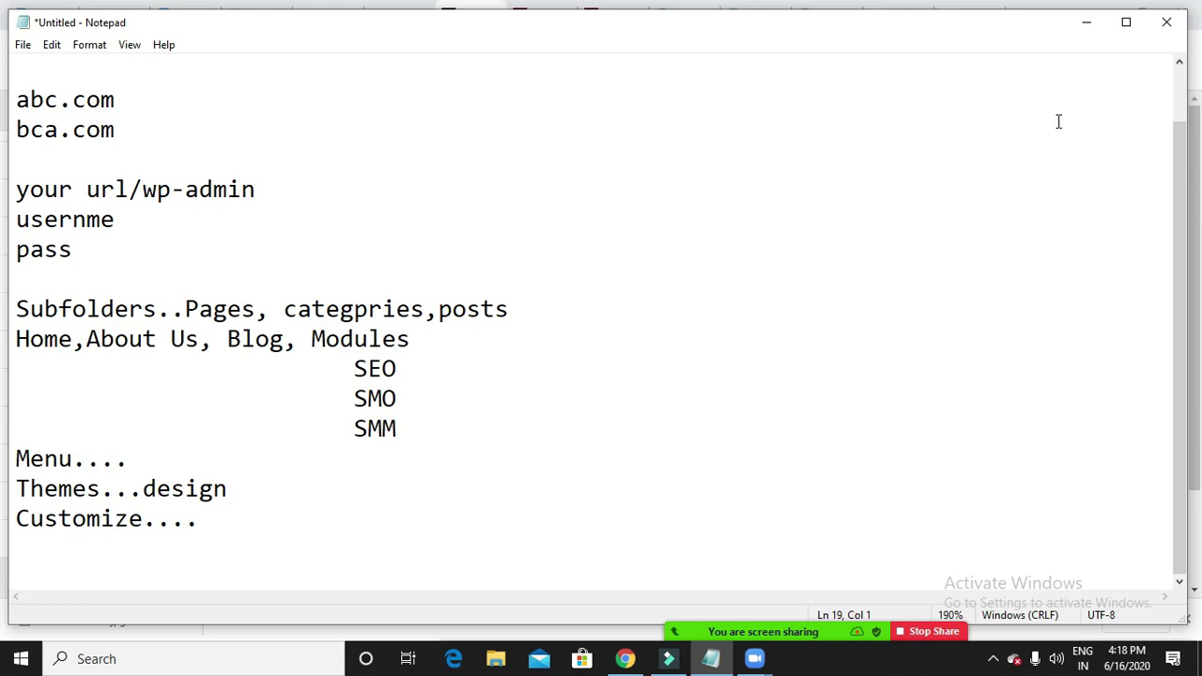
pyautogui.click(1089, 23)
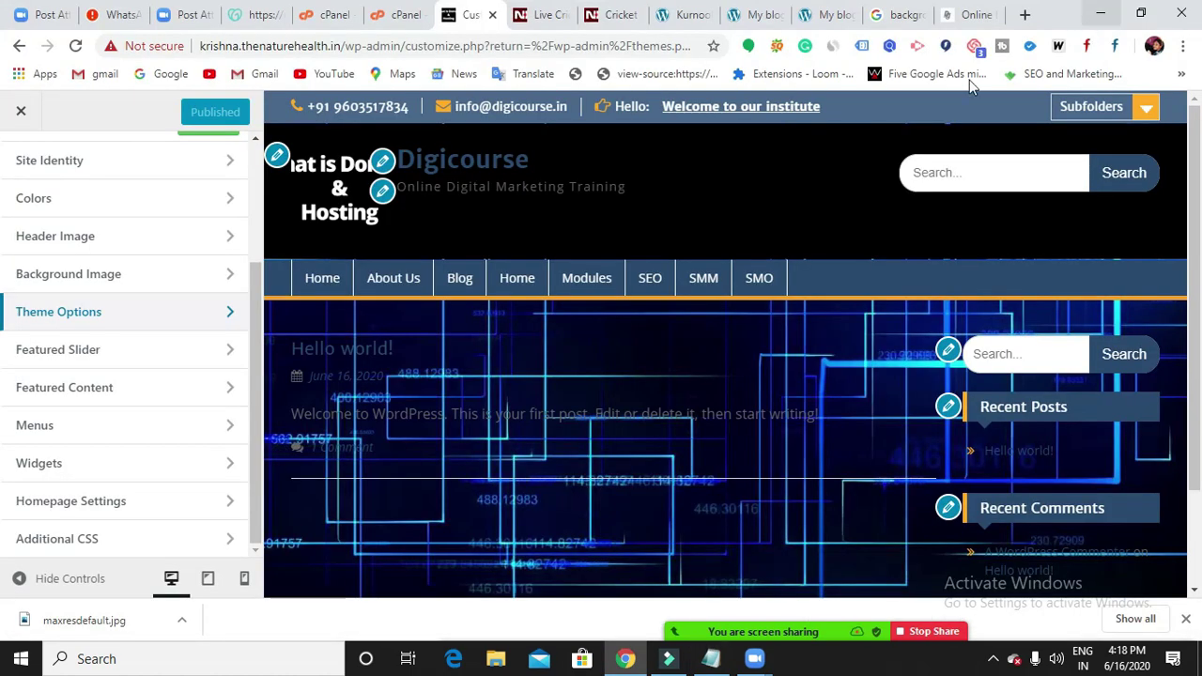
# Set the Primary Menu location to the 3pm batch menu (Home, About Us, Blog, Modules).
pyautogui.click(121, 504)
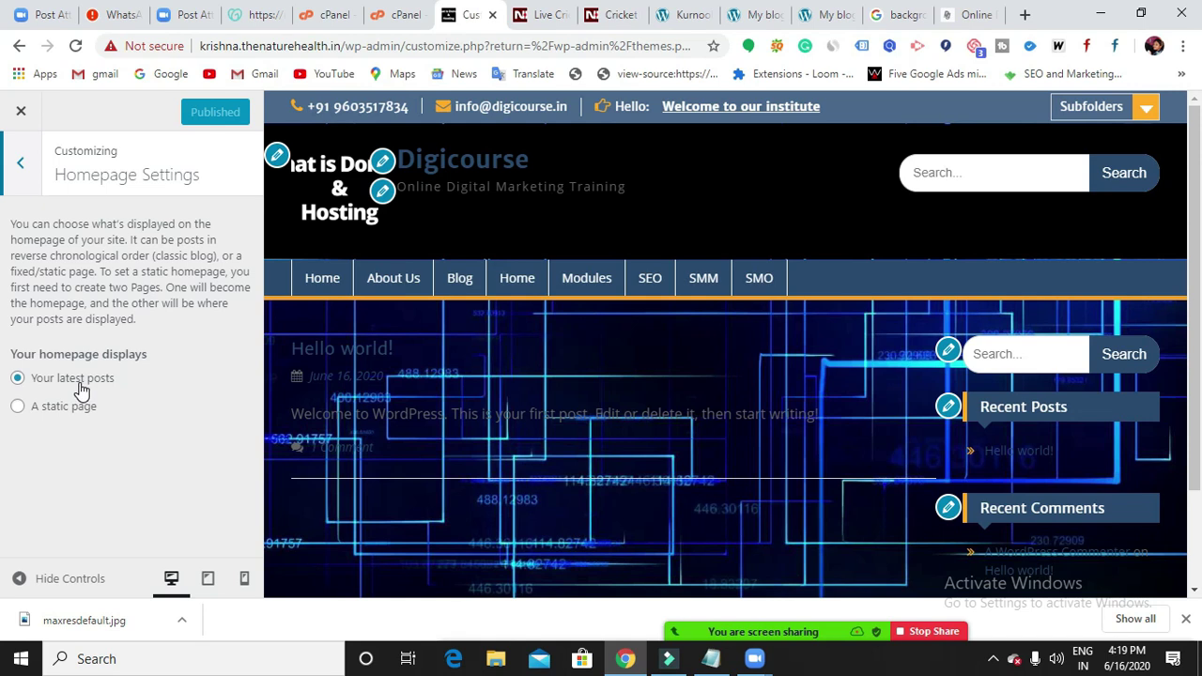
pyautogui.click(20, 165)
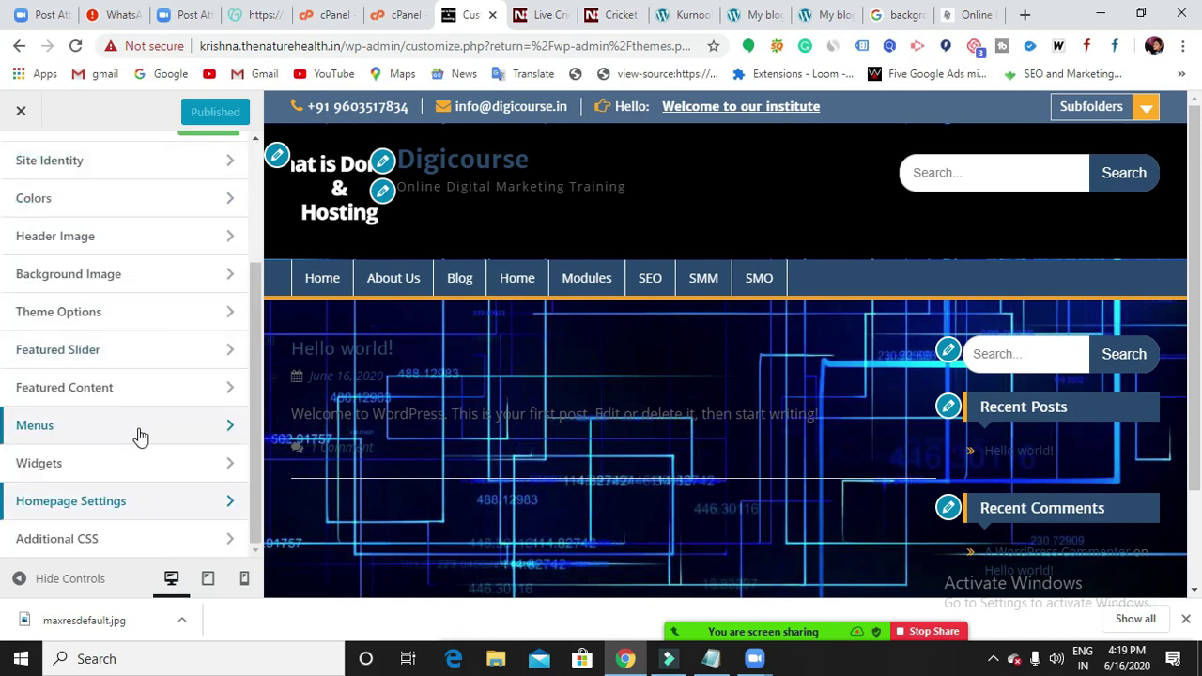
pyautogui.click(137, 430)
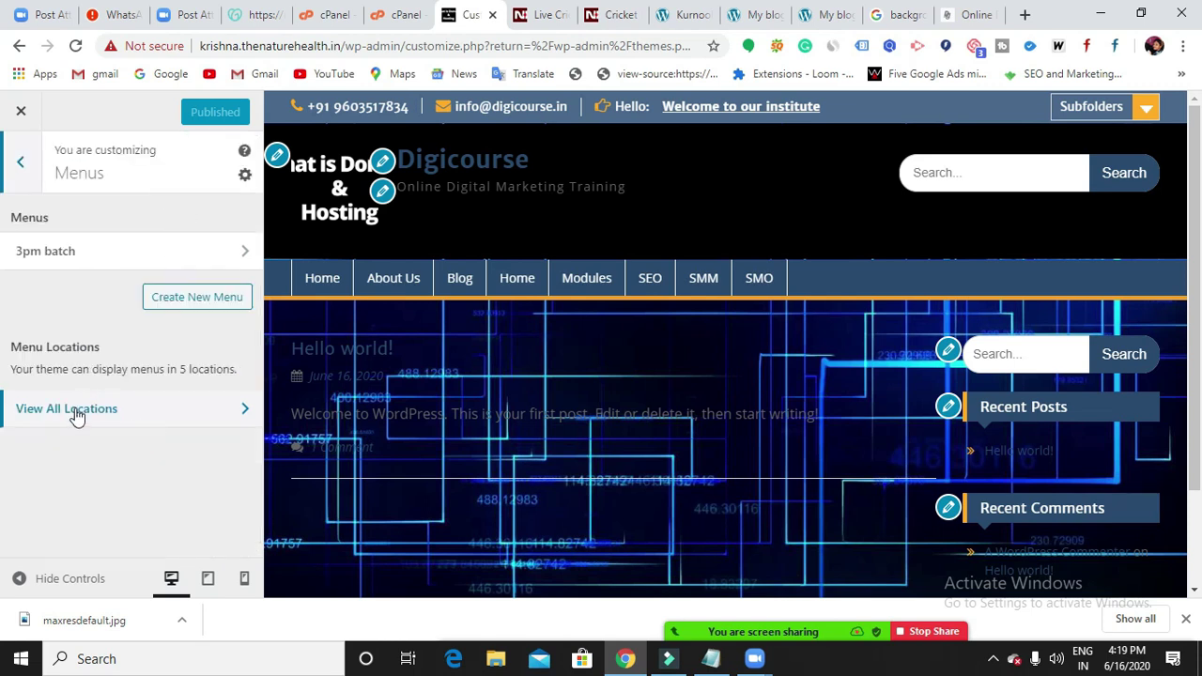
pyautogui.click(71, 412)
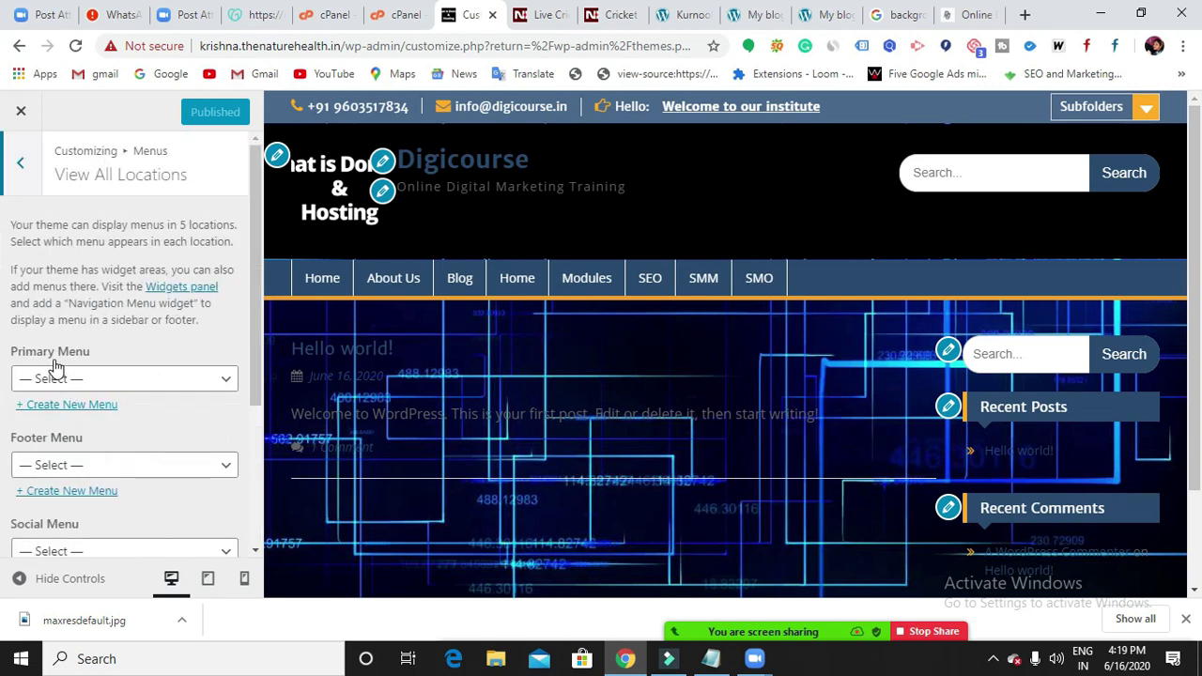
pyautogui.click(220, 383)
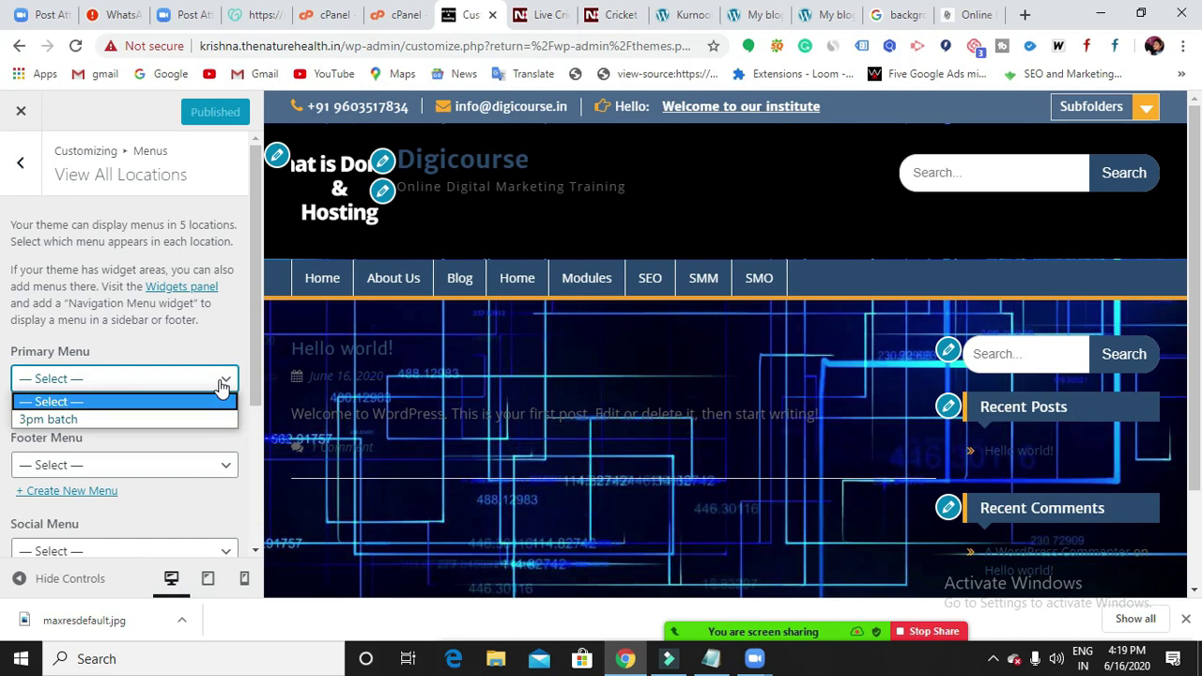
pyautogui.click(219, 416)
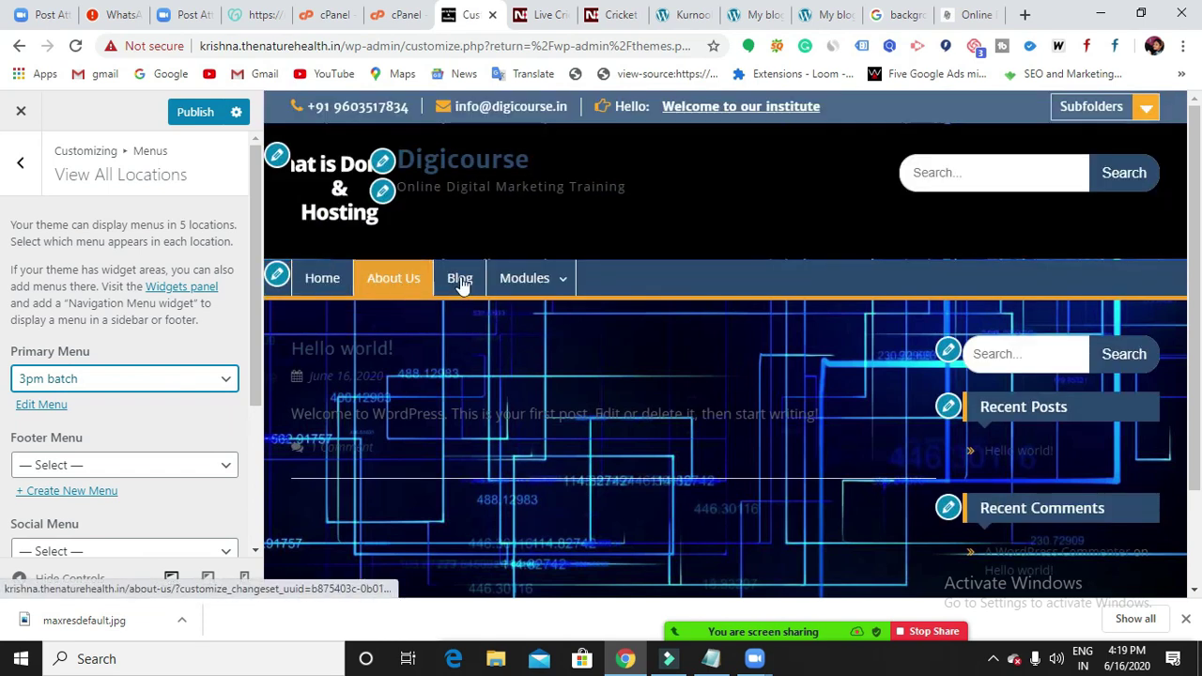
# Publish the Primary Menu assignment.
pyautogui.moveTo(512, 282)
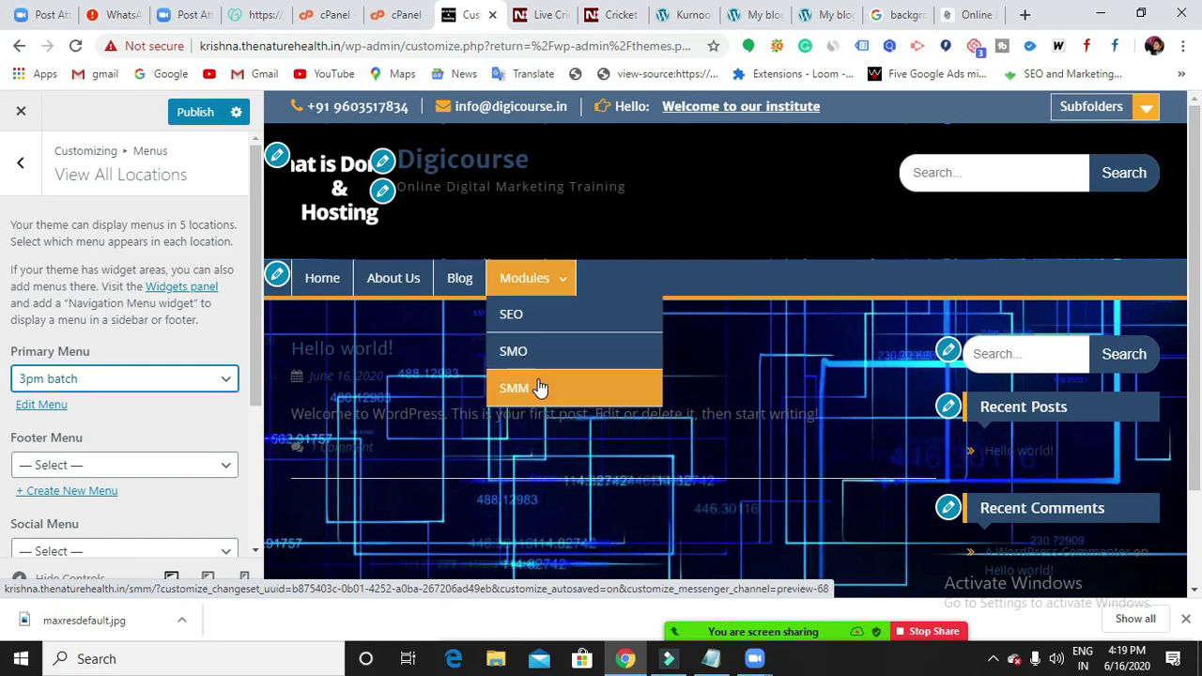
pyautogui.click(180, 109)
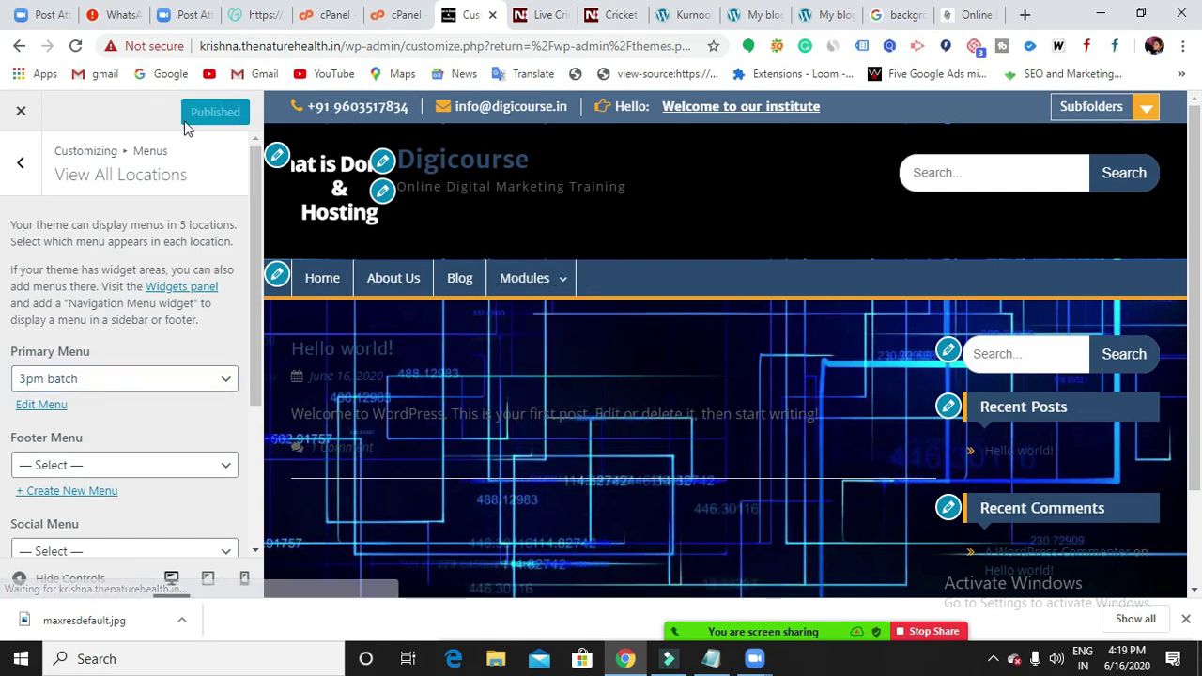
pyautogui.scroll(-3, 182, 445)
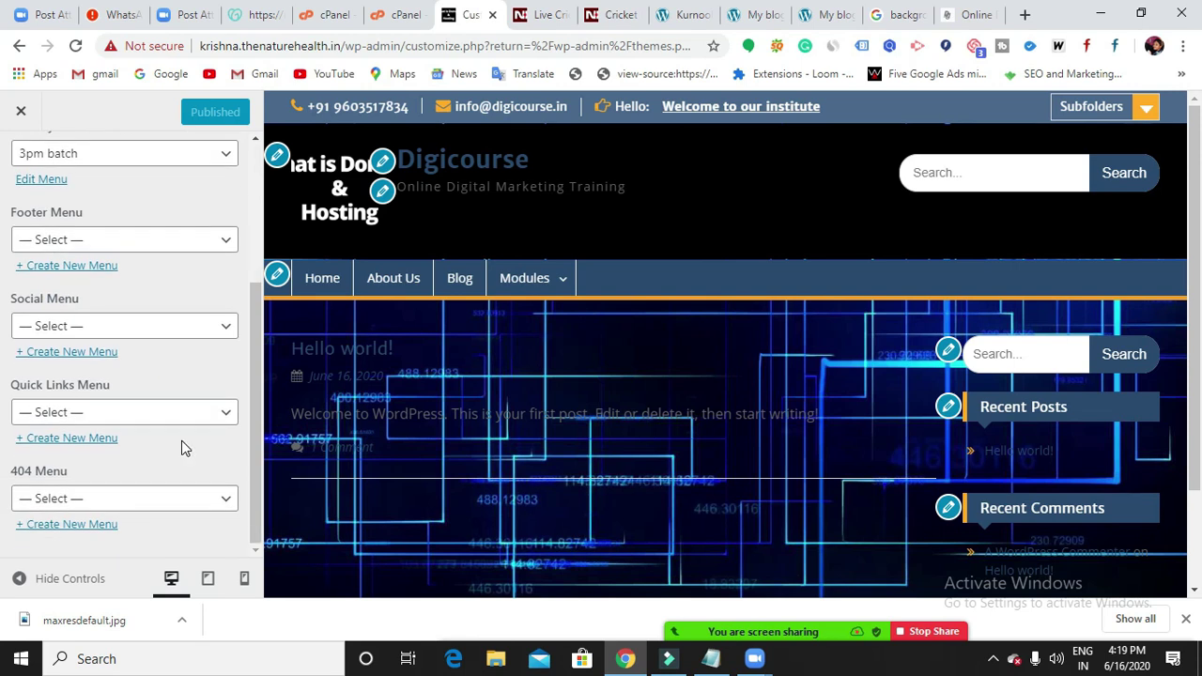
# Assign the 3pm batch menu to the Footer Menu location.
pyautogui.click(226, 241)
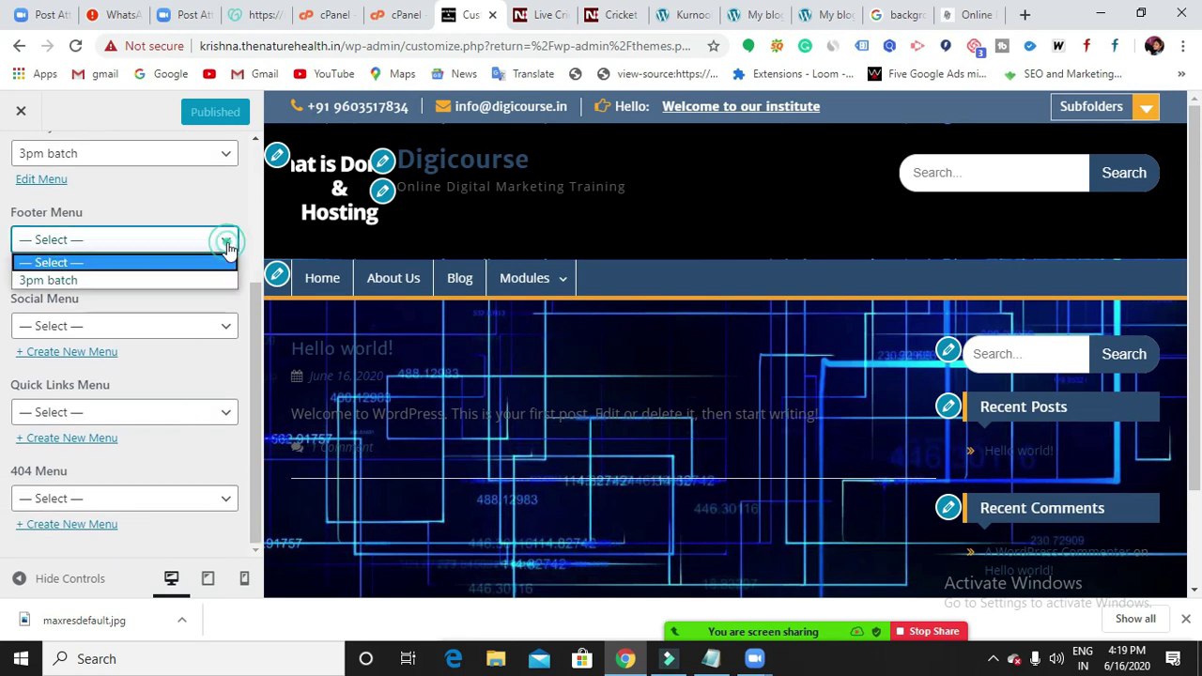
pyautogui.click(215, 264)
pyautogui.scroll(-2, 662, 480)
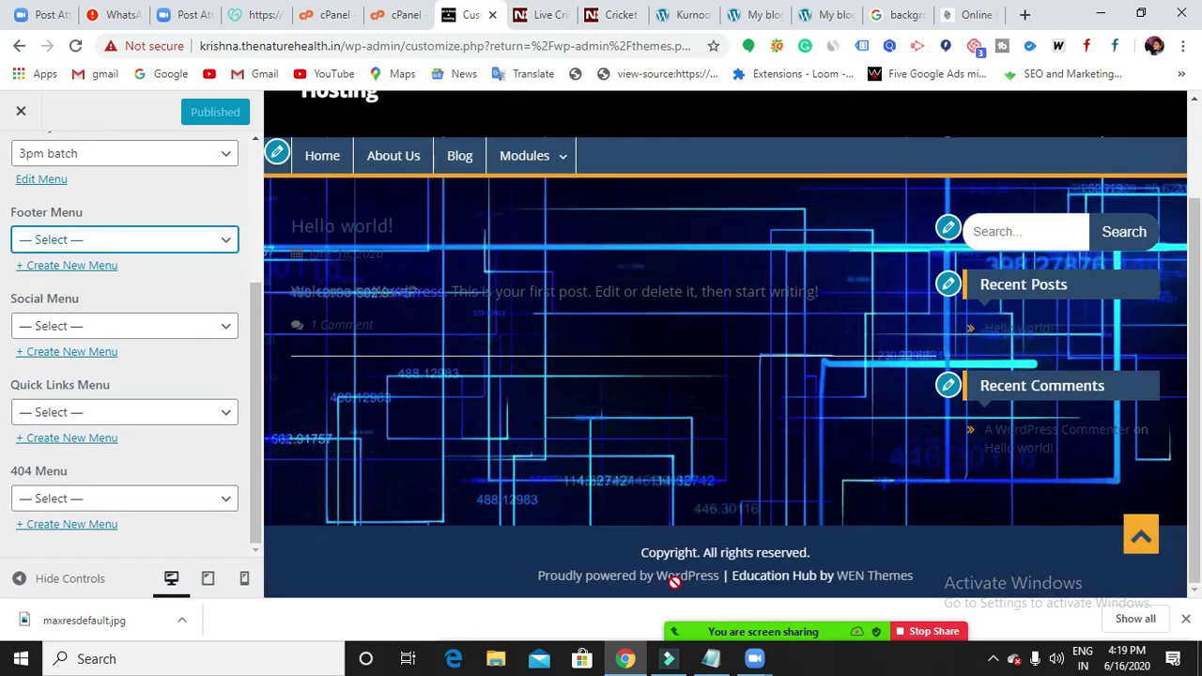
pyautogui.click(234, 246)
pyautogui.click(225, 278)
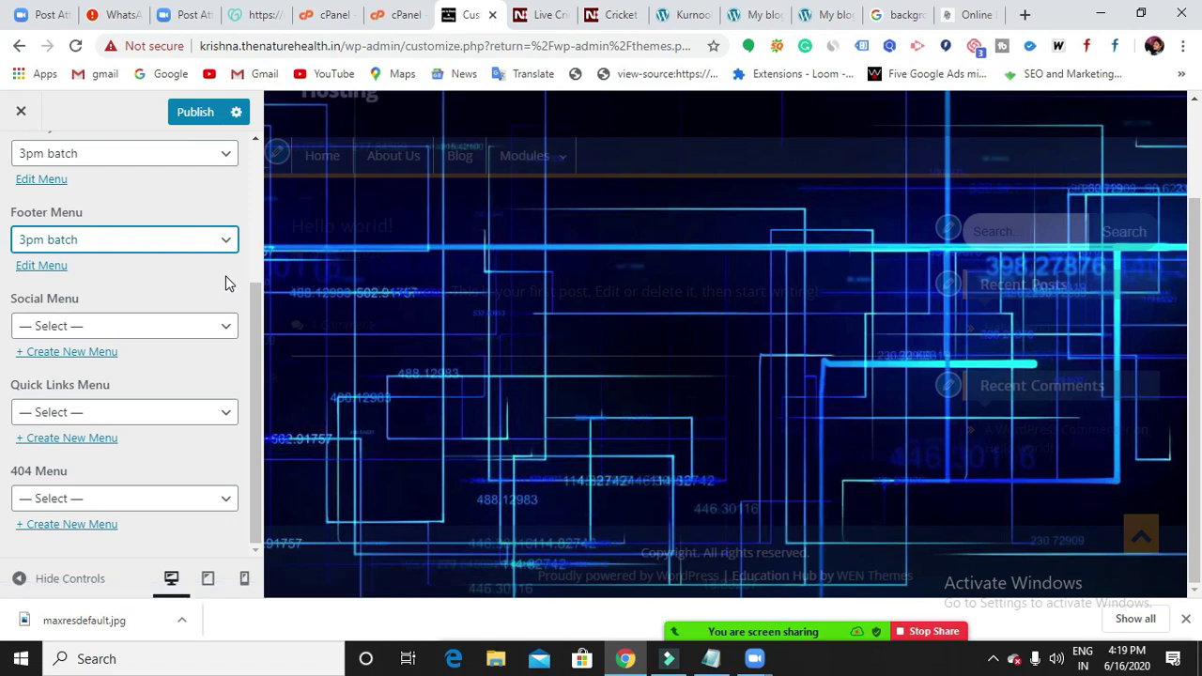
pyautogui.scroll(-1, 563, 488)
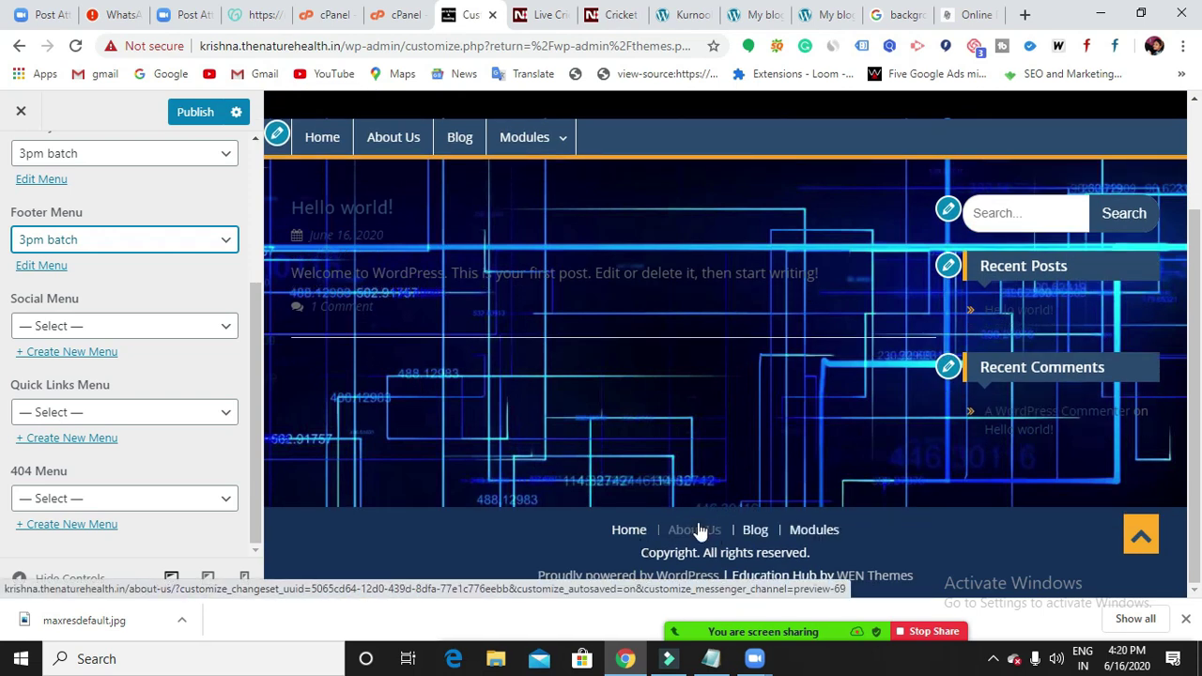
pyautogui.click(815, 15)
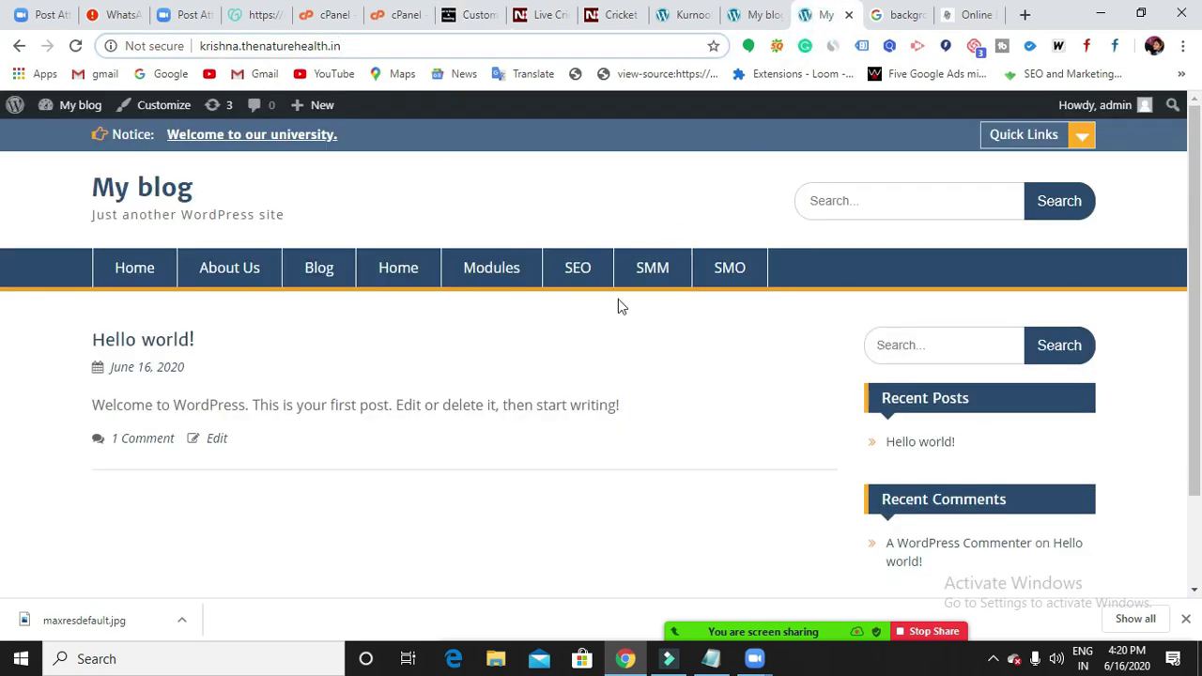
# Scroll through the My blog front page to compare its menu bar and footer.
pyautogui.scroll(-2, 406, 411)
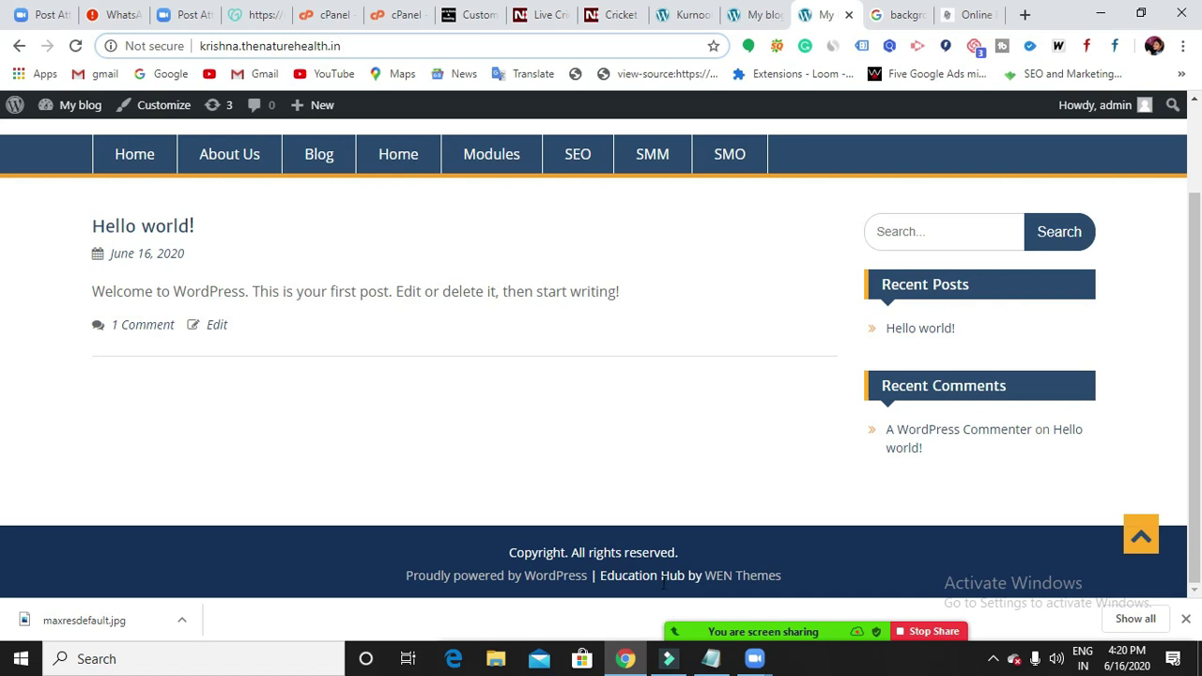
pyautogui.scroll(2, 664, 563)
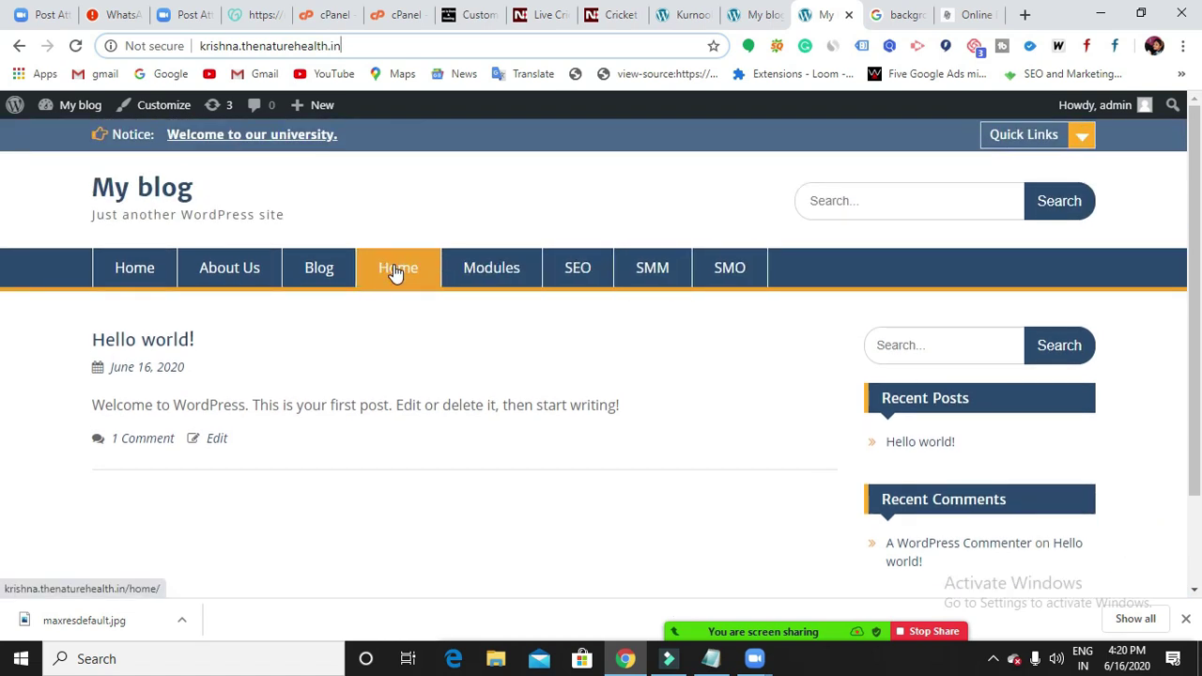
pyautogui.scroll(-2, 598, 369)
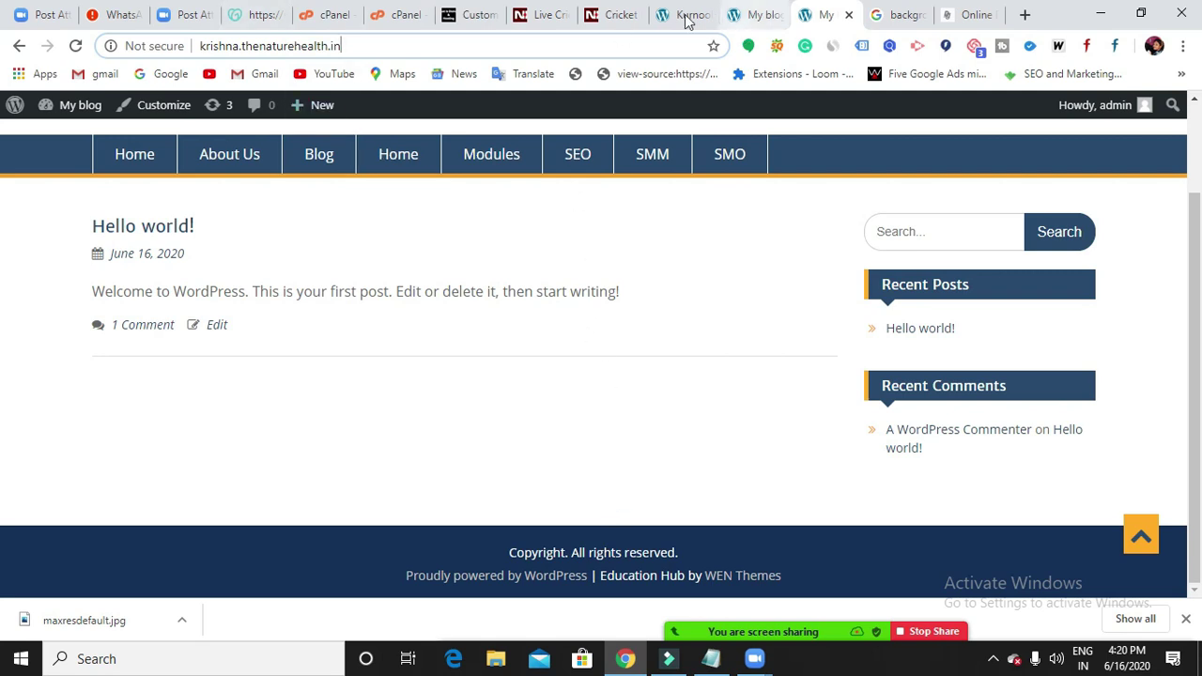
# Publish the Footer Menu assignment in the Digicourse Customizer and exit to the Themes page.
pyautogui.click(463, 24)
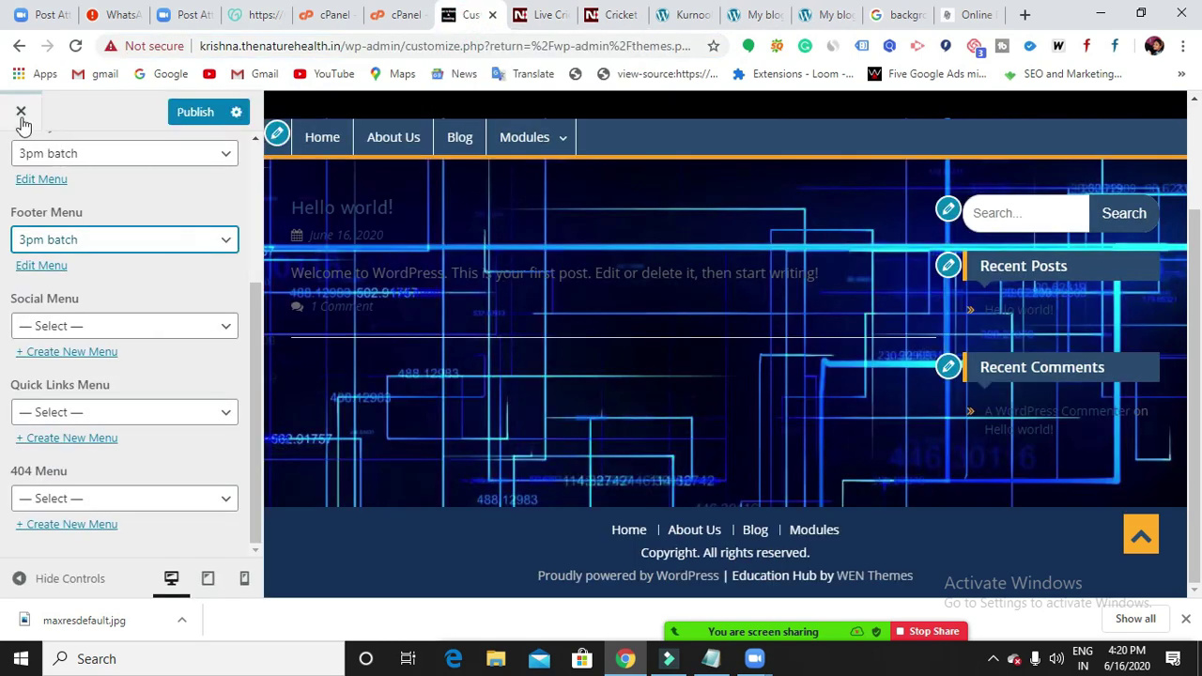
pyautogui.click(180, 119)
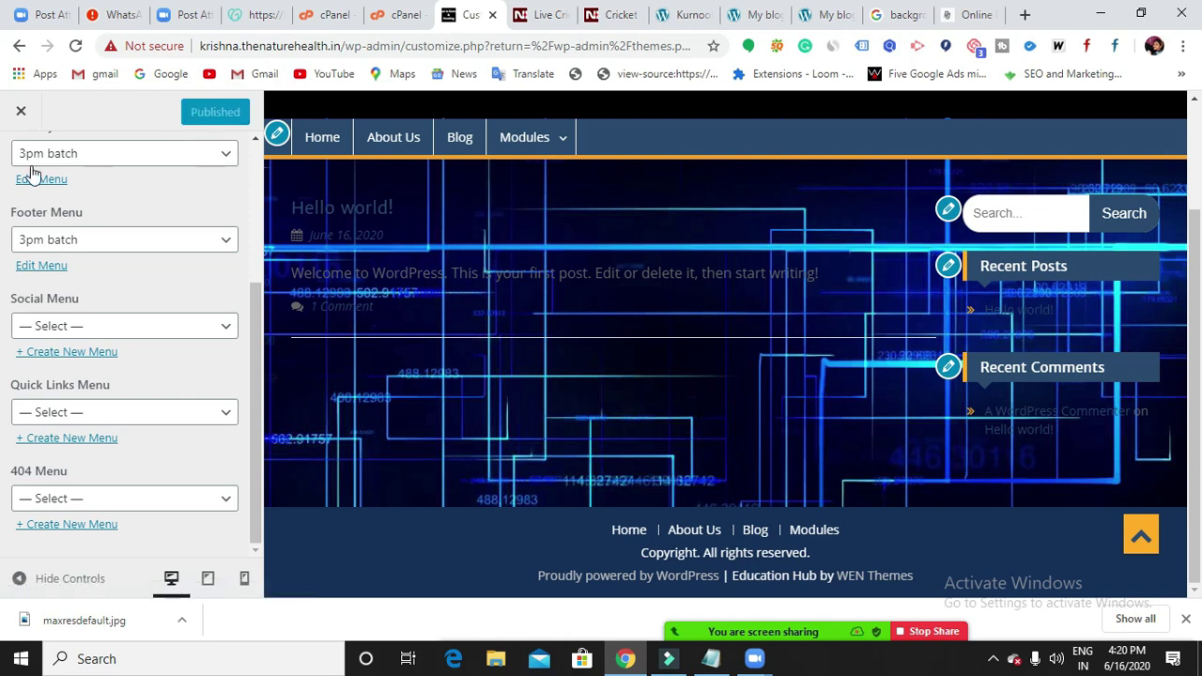
pyautogui.moveTo(492, 155)
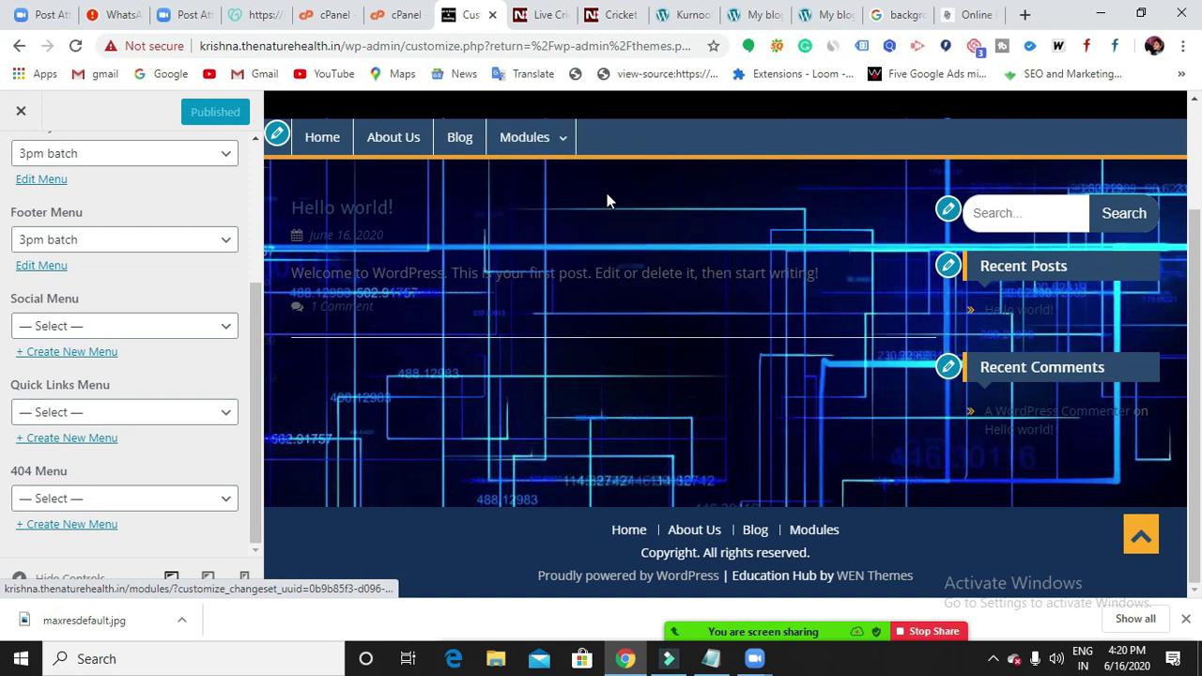
pyautogui.click(21, 112)
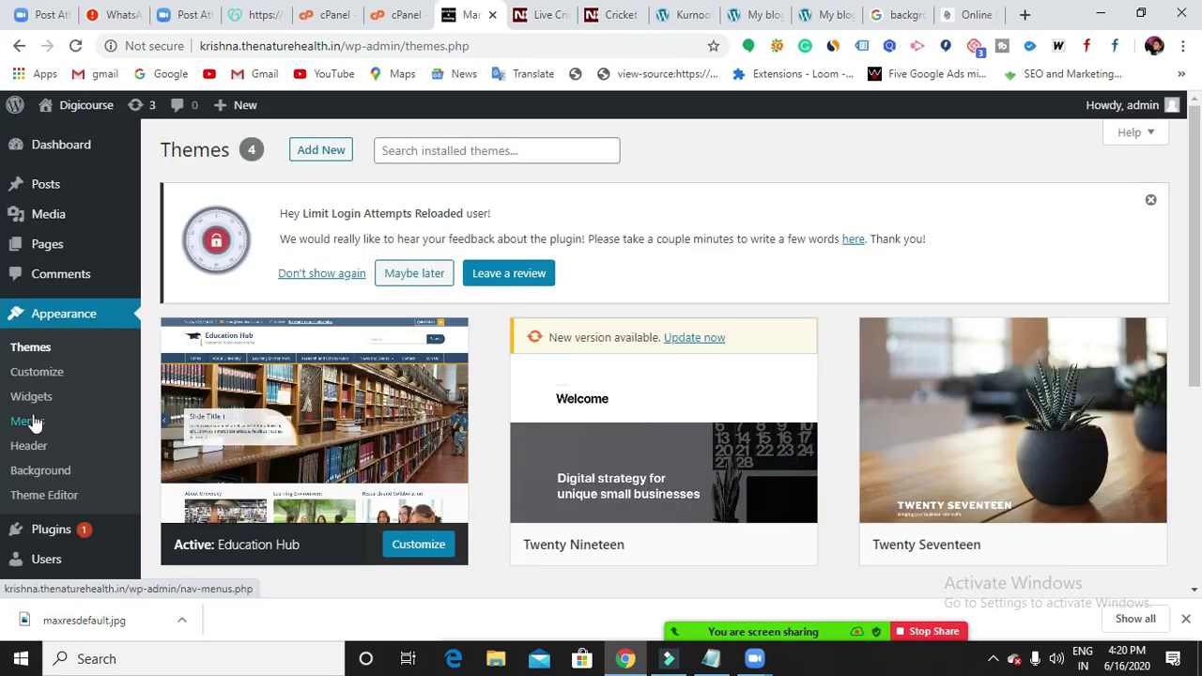
# Review the 3pm batch menu structure under Appearance > Menus, then begin a new menu.
pyautogui.click(32, 422)
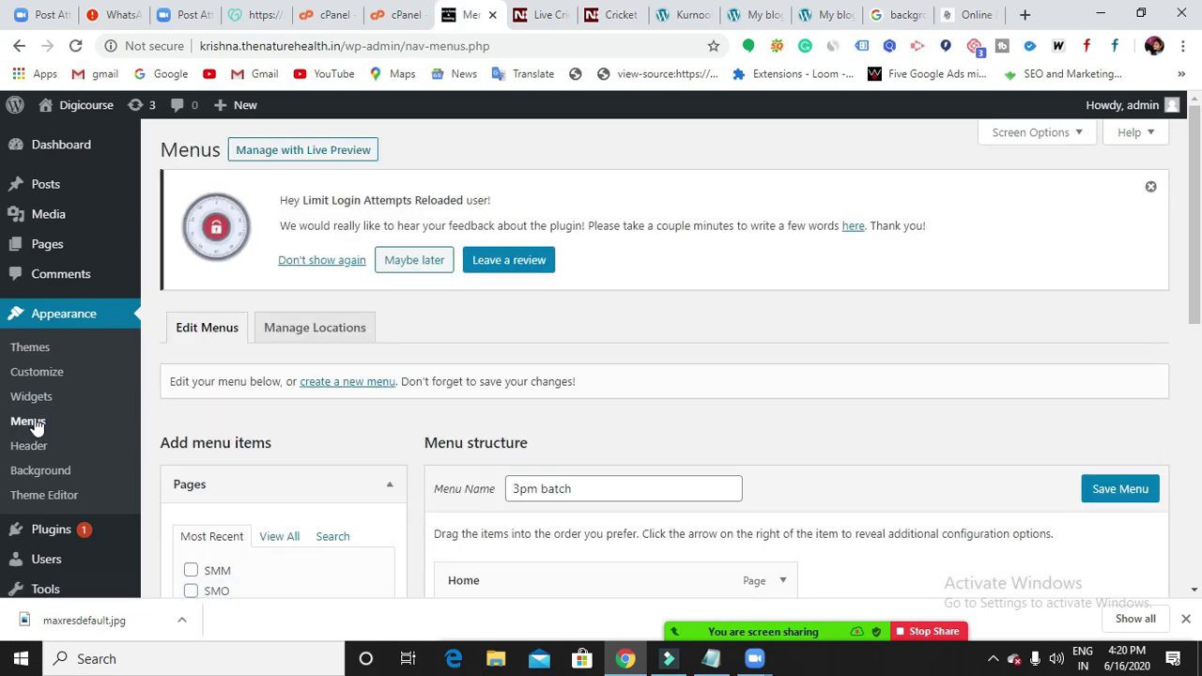
pyautogui.moveTo(72, 240)
pyautogui.scroll(-2, 418, 377)
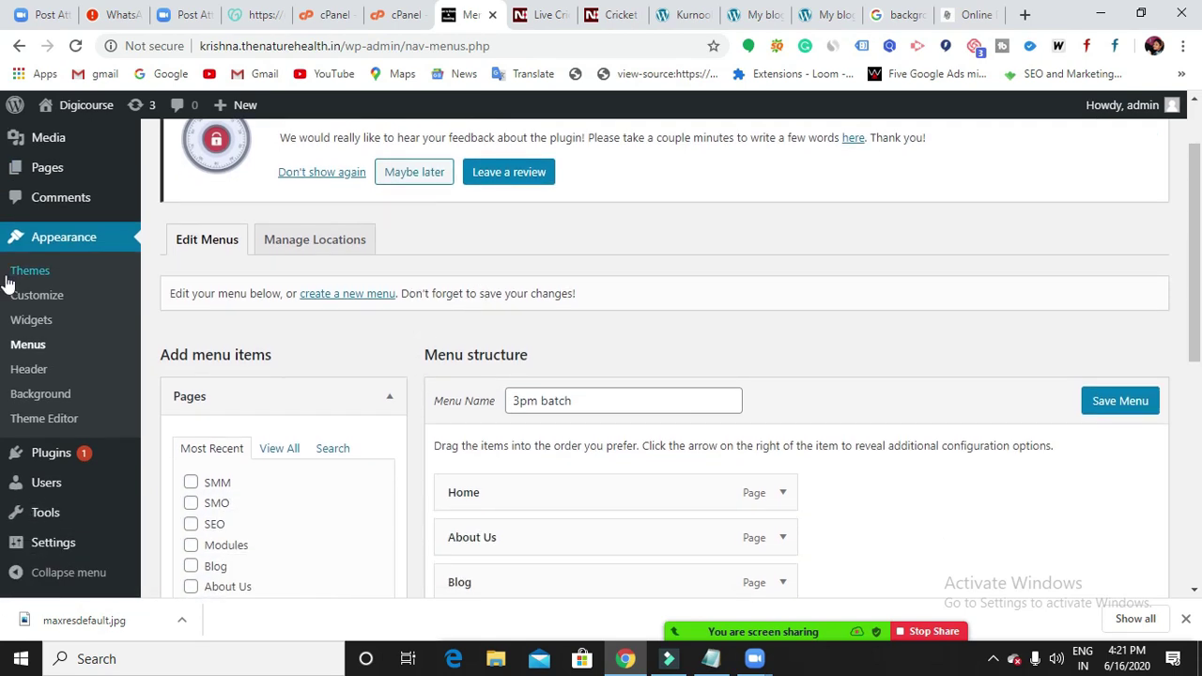
pyautogui.moveTo(128, 173)
pyautogui.scroll(-2, 288, 427)
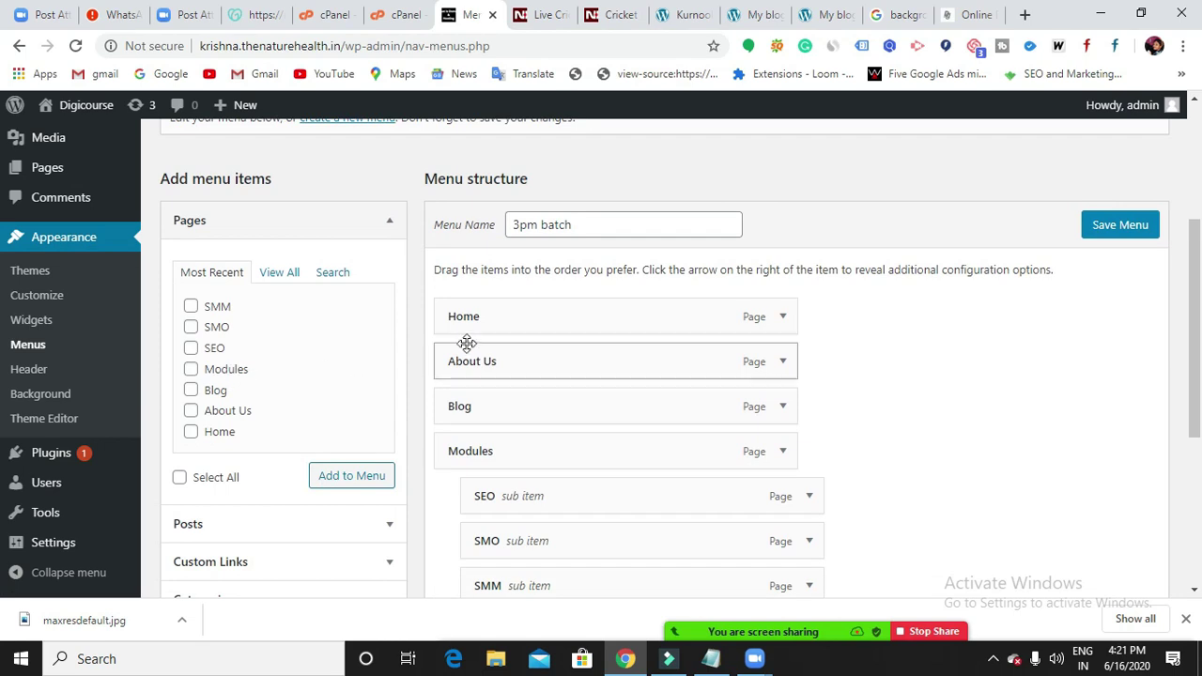
pyautogui.scroll(2, 467, 346)
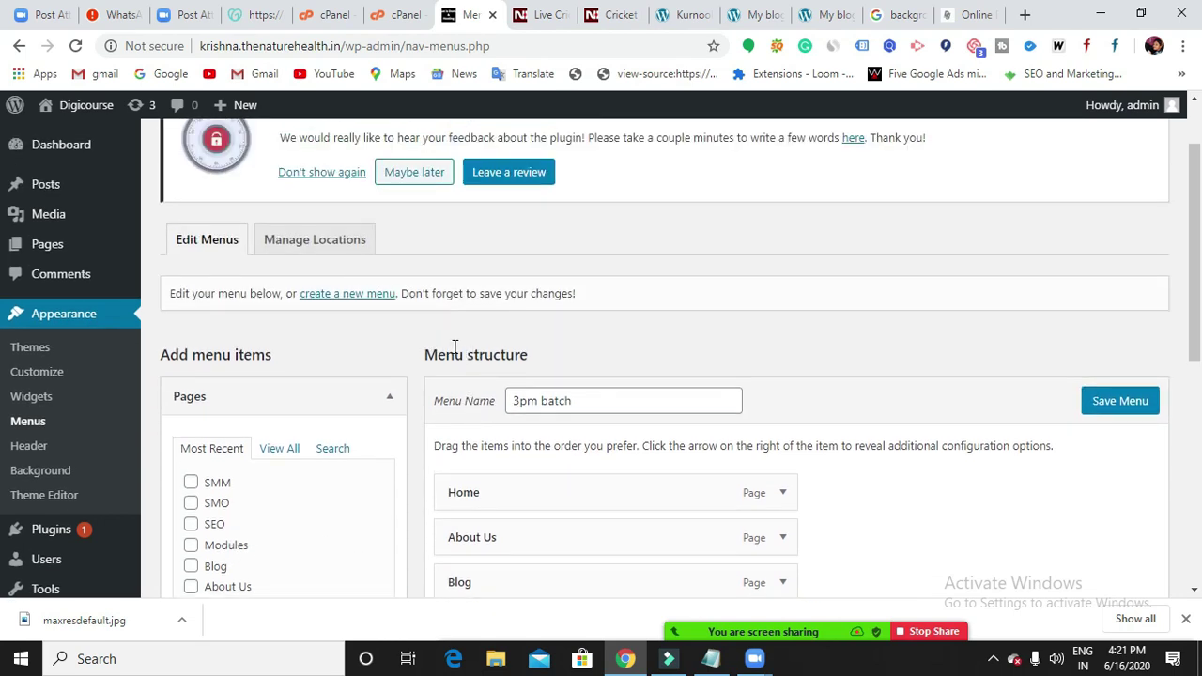
pyautogui.click(341, 295)
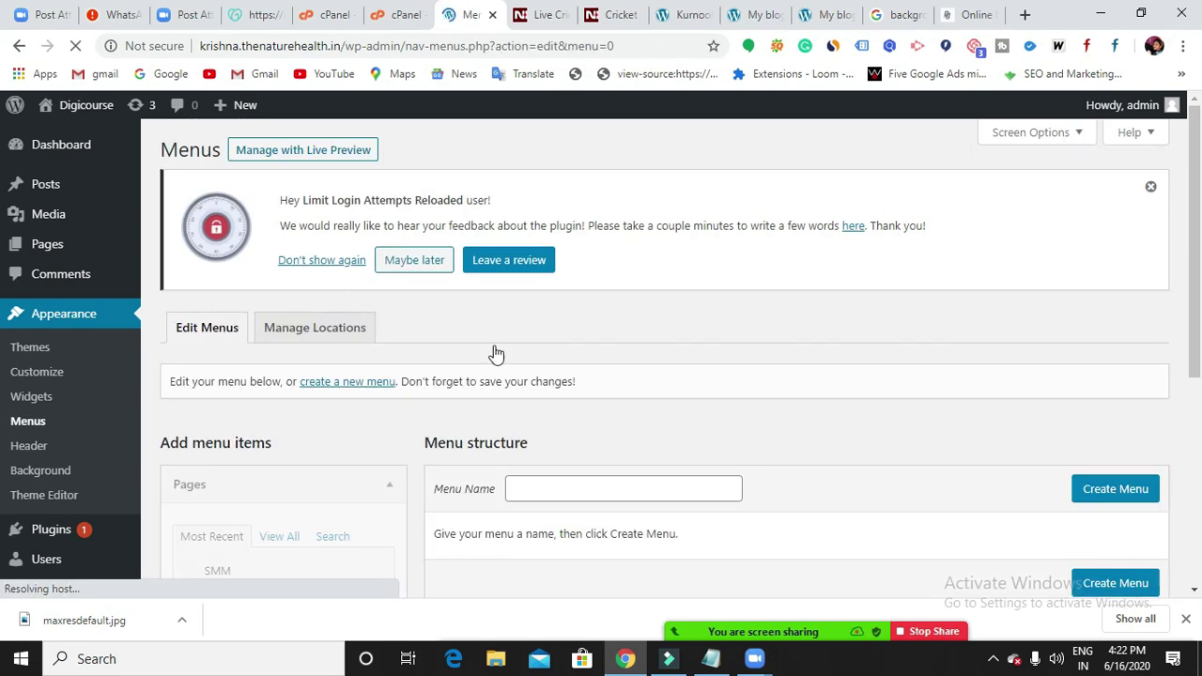
# Create a new menu named 'kk2'.
pyautogui.scroll(-2, 493, 351)
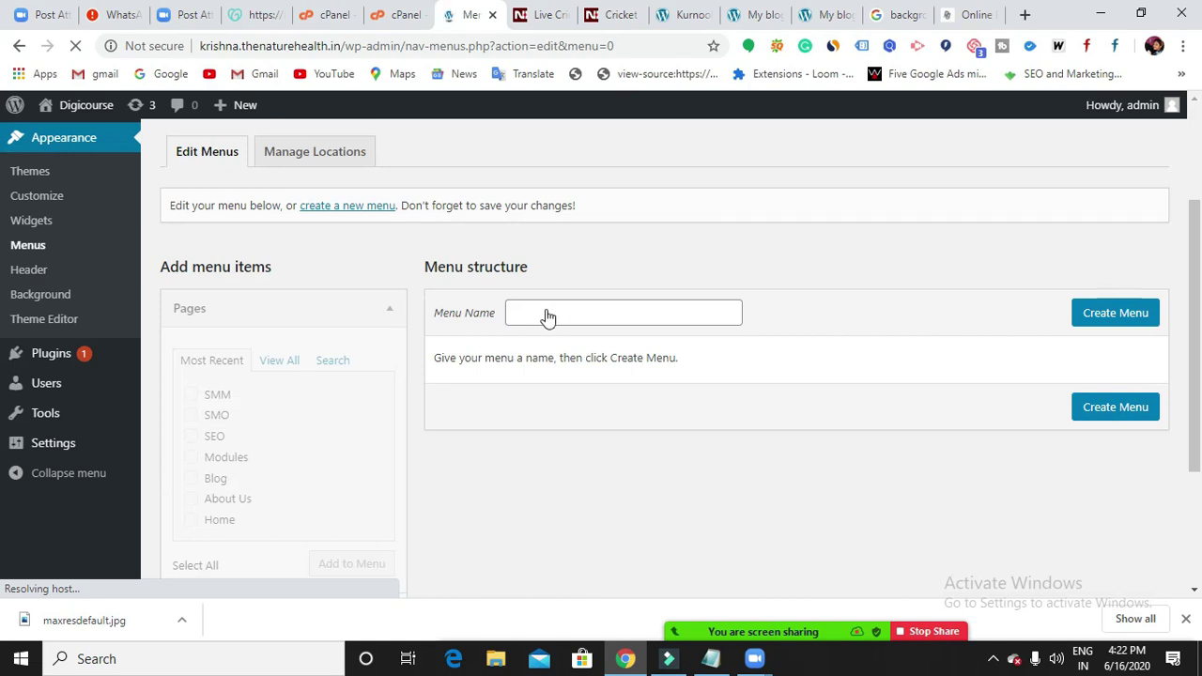
pyautogui.click(544, 318)
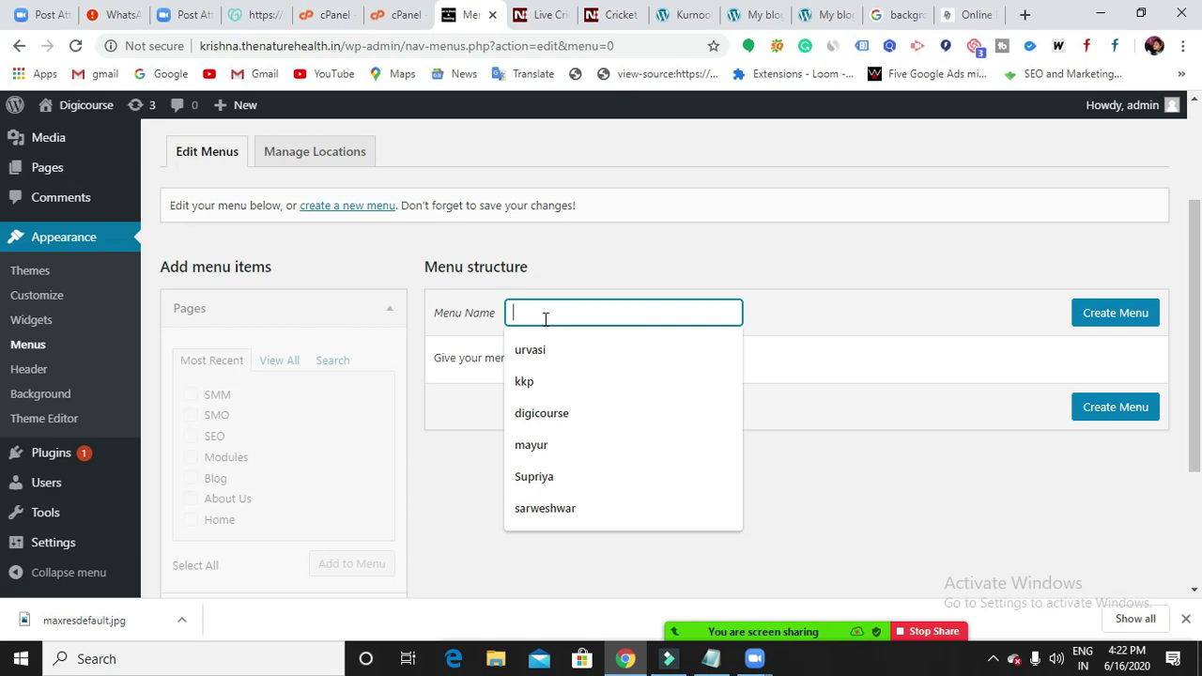
pyautogui.write('kk2')
pyautogui.click(1115, 313)
# Add the Modules, Blog and About Us pages to kk2, arrange them, and save the menu.
pyautogui.scroll(-3, 818, 437)
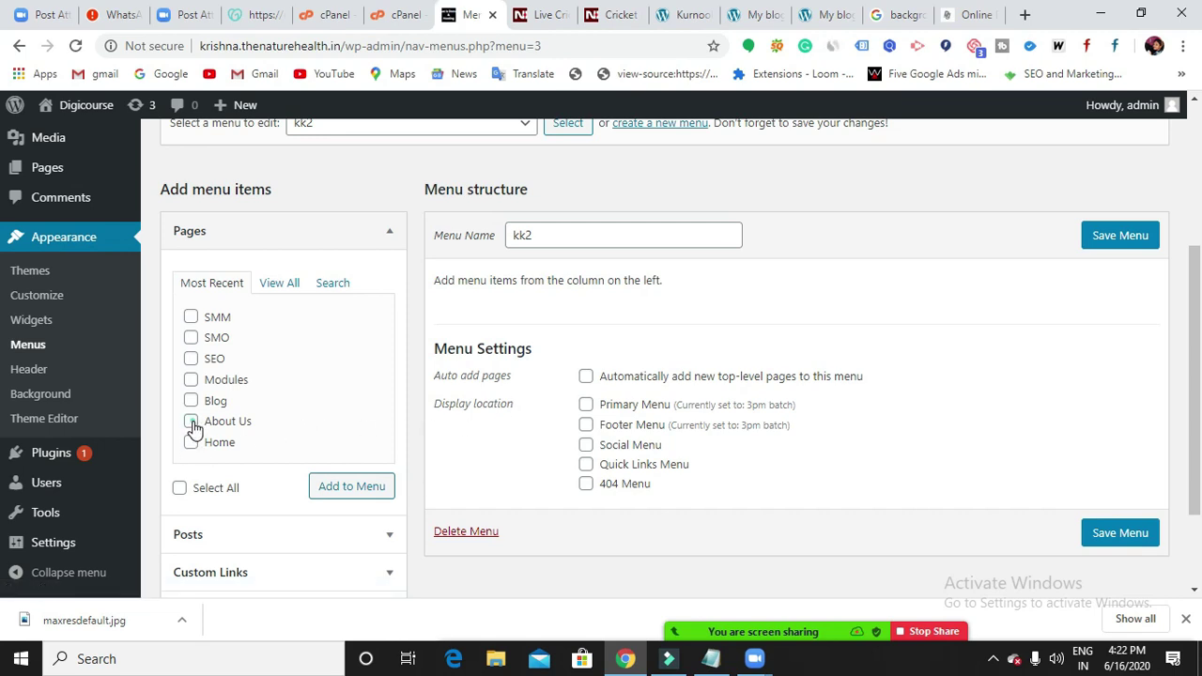
pyautogui.click(192, 421)
pyautogui.click(191, 400)
pyautogui.click(191, 379)
pyautogui.click(355, 488)
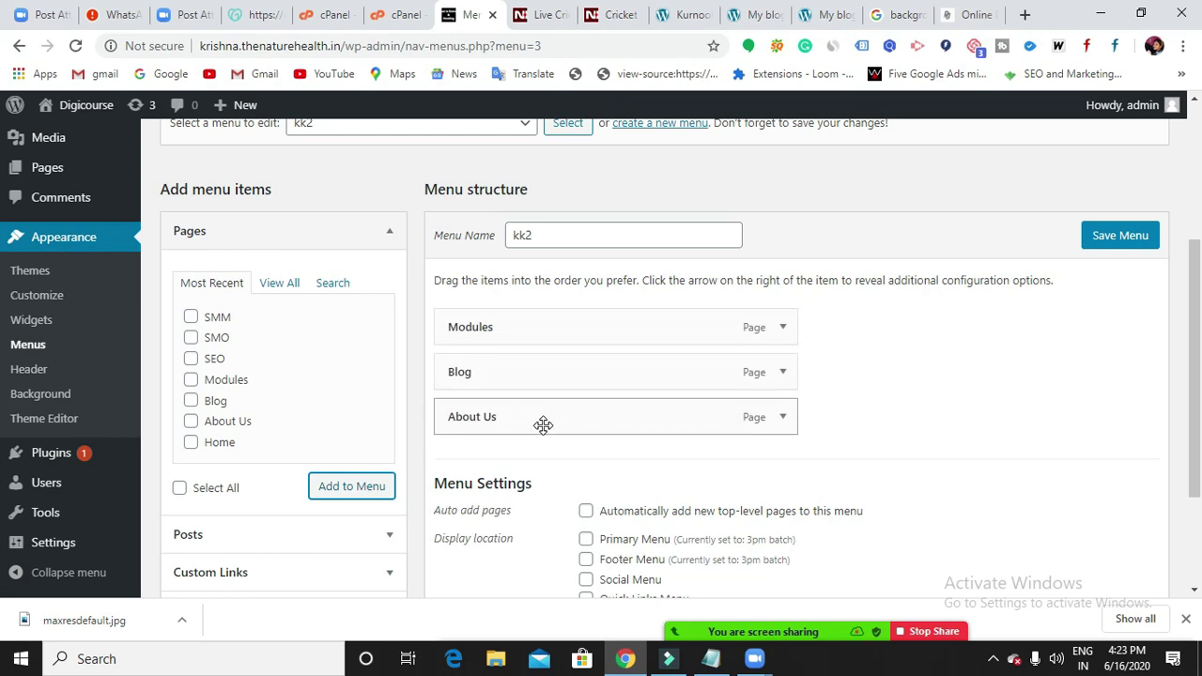
pyautogui.moveTo(543, 425); pyautogui.dragTo(520, 379)
pyautogui.moveTo(534, 424); pyautogui.dragTo(534, 378)
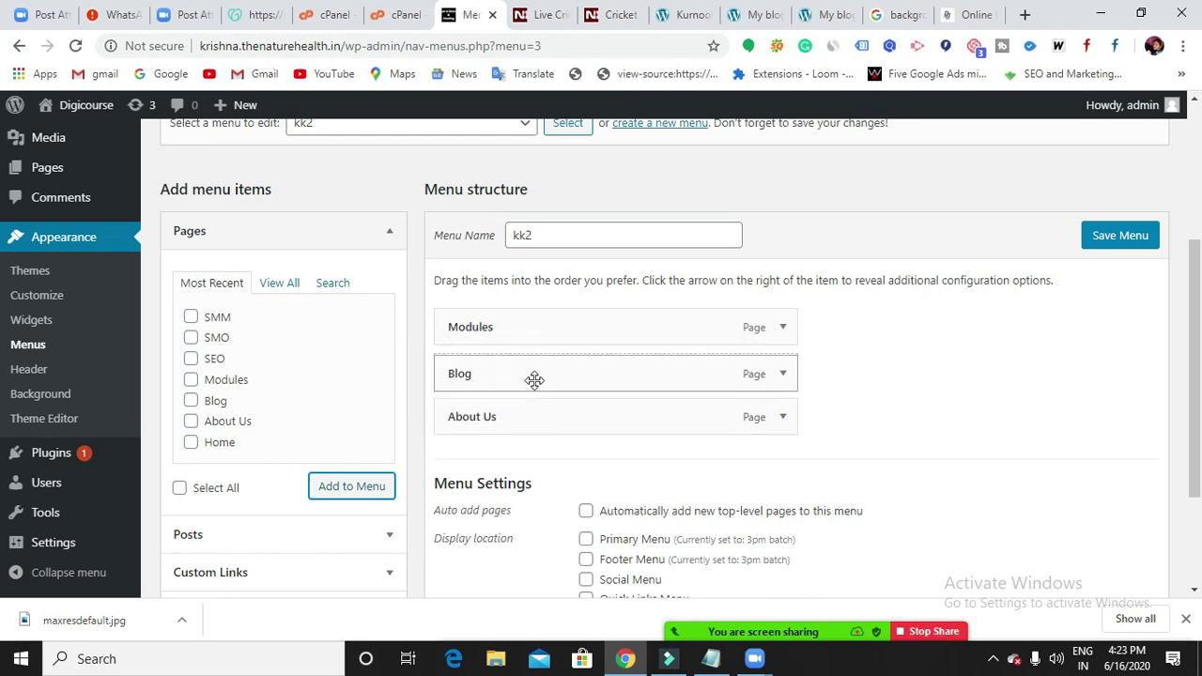
pyautogui.click(1108, 244)
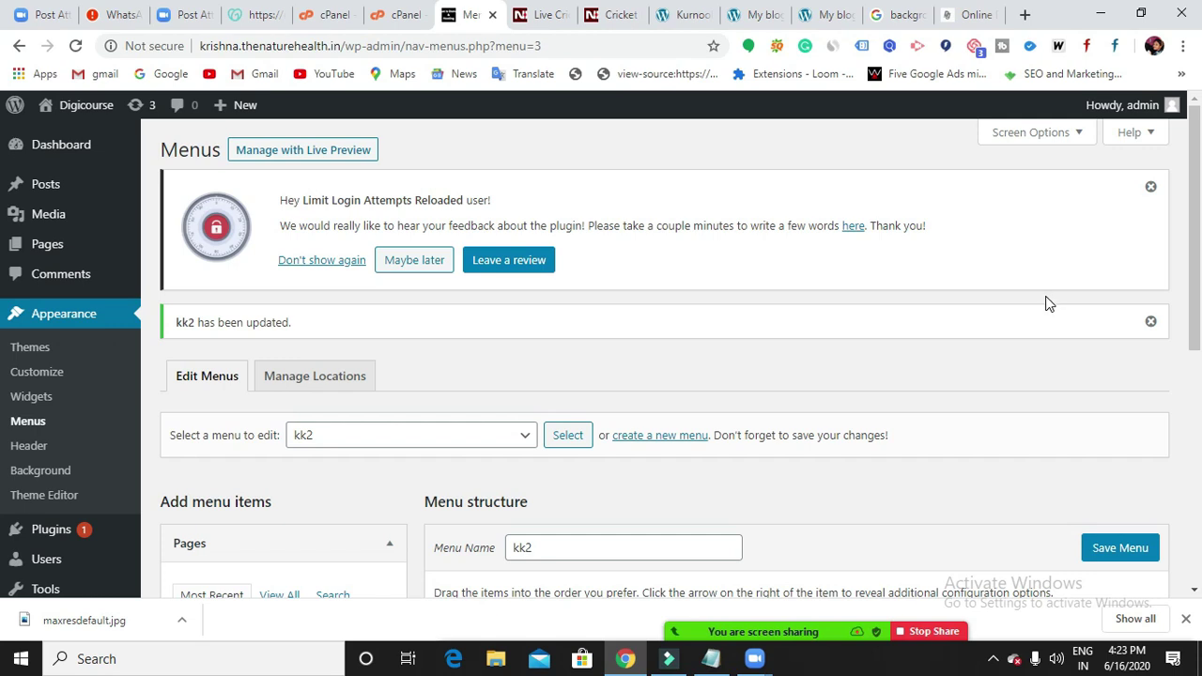
# Make kk2 the Footer Menu, save it, and switch to the digicourse.in homepage.
pyautogui.scroll(-5, 1048, 303)
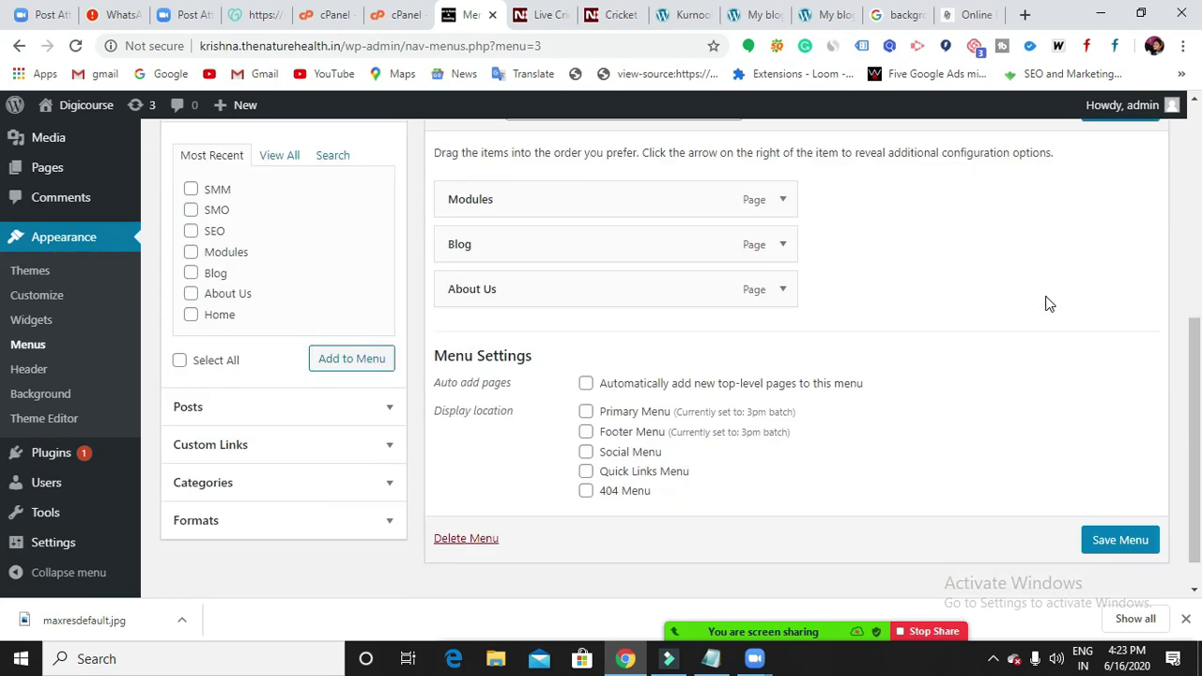
pyautogui.click(585, 434)
pyautogui.click(1110, 542)
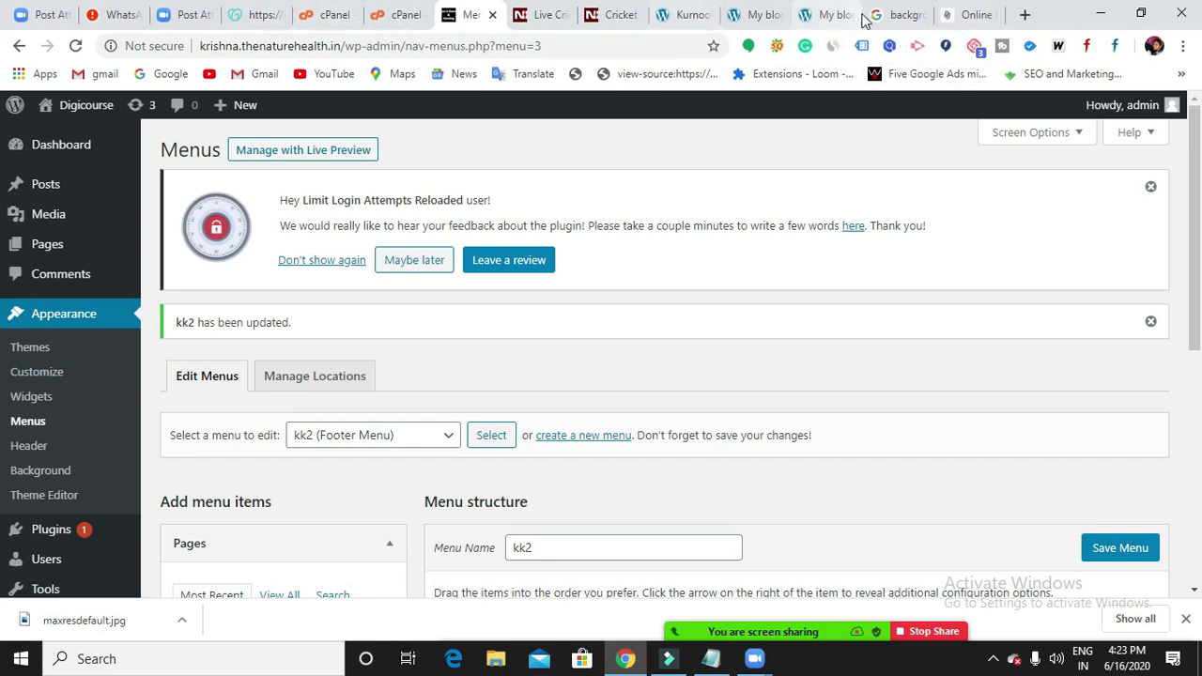
pyautogui.click(950, 17)
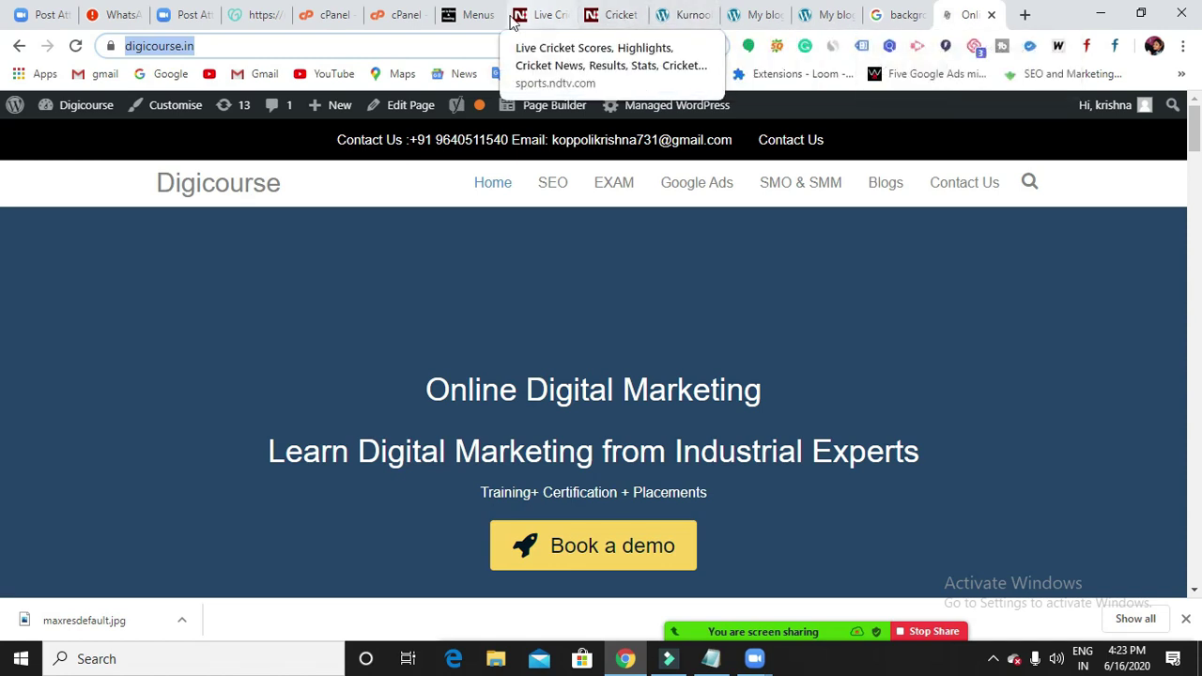
# Reload the site's front end to check the blue background and top bar, then return to Menus.
pyautogui.click(893, 17)
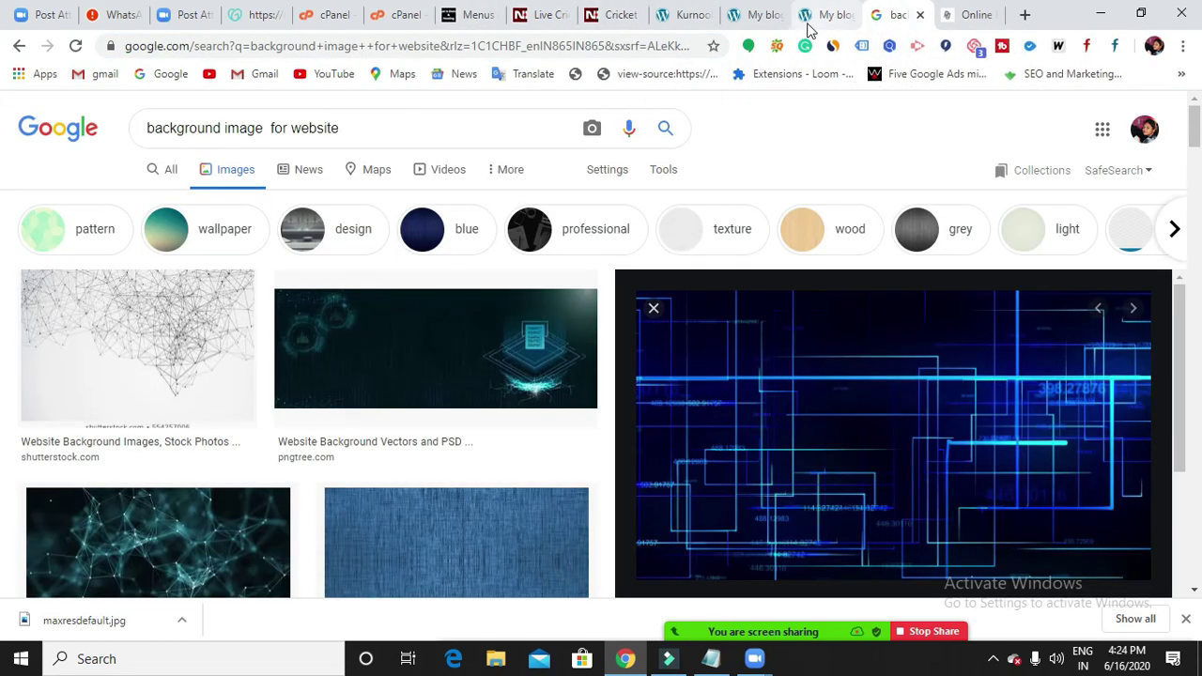
pyautogui.click(809, 28)
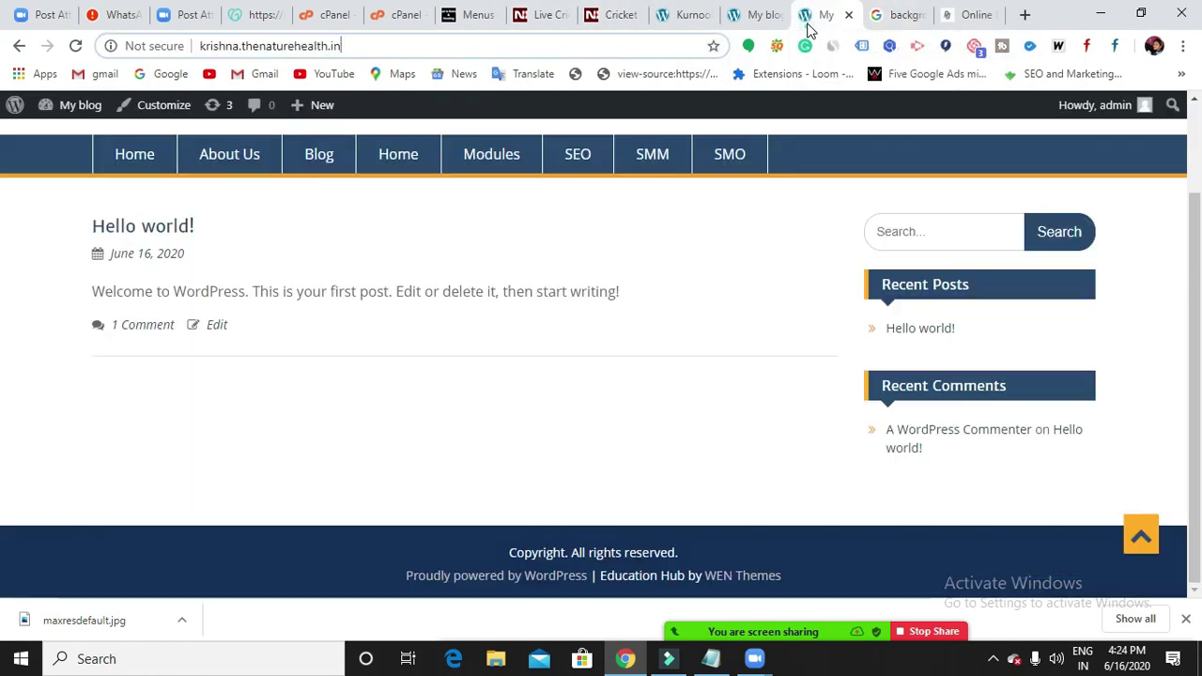
pyautogui.click(77, 47)
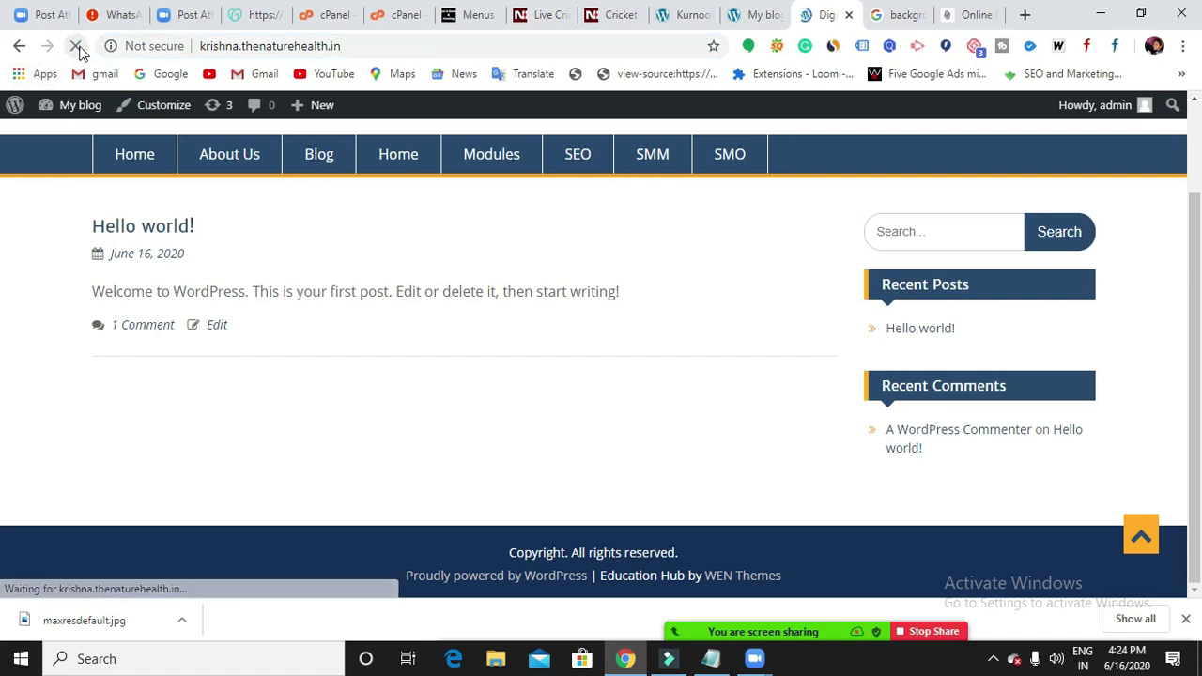
pyautogui.scroll(1, 517, 210)
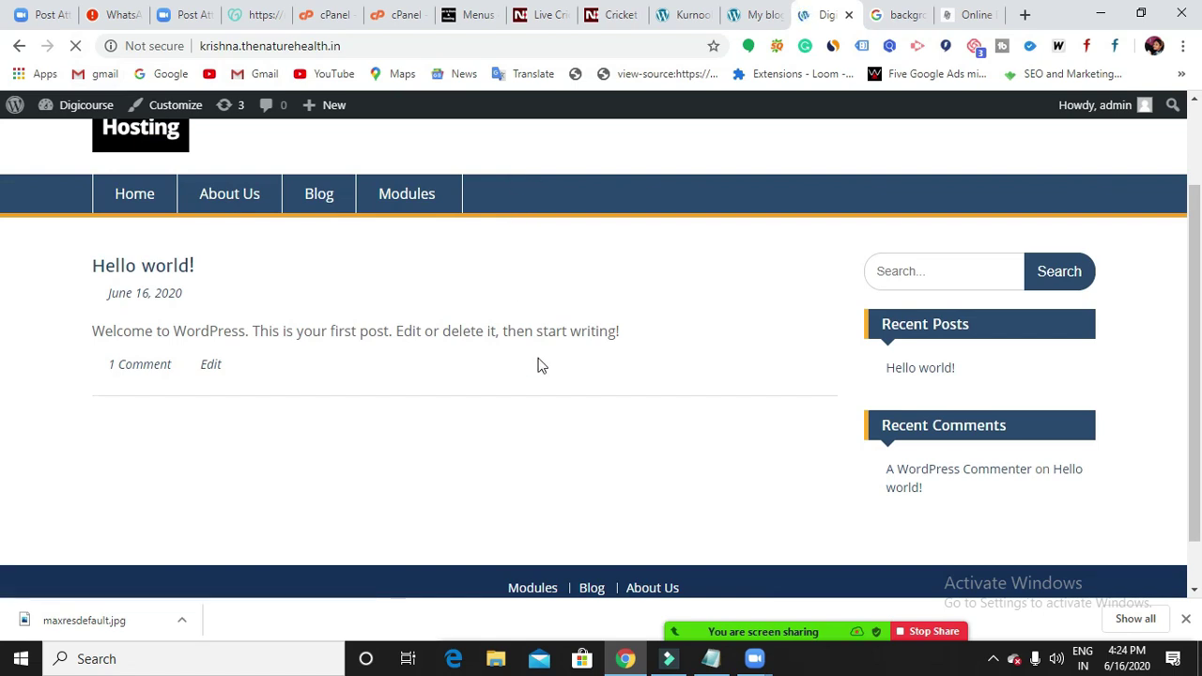
pyautogui.scroll(2, 536, 365)
pyautogui.scroll(-3, 644, 409)
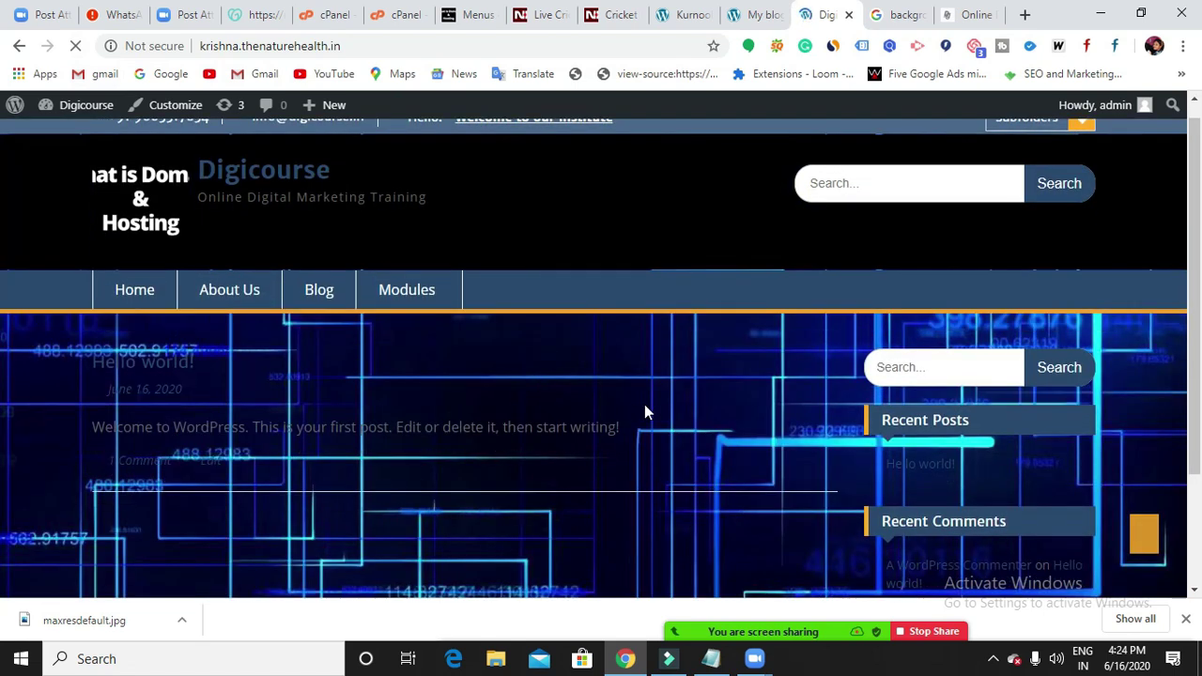
pyautogui.scroll(3, 645, 405)
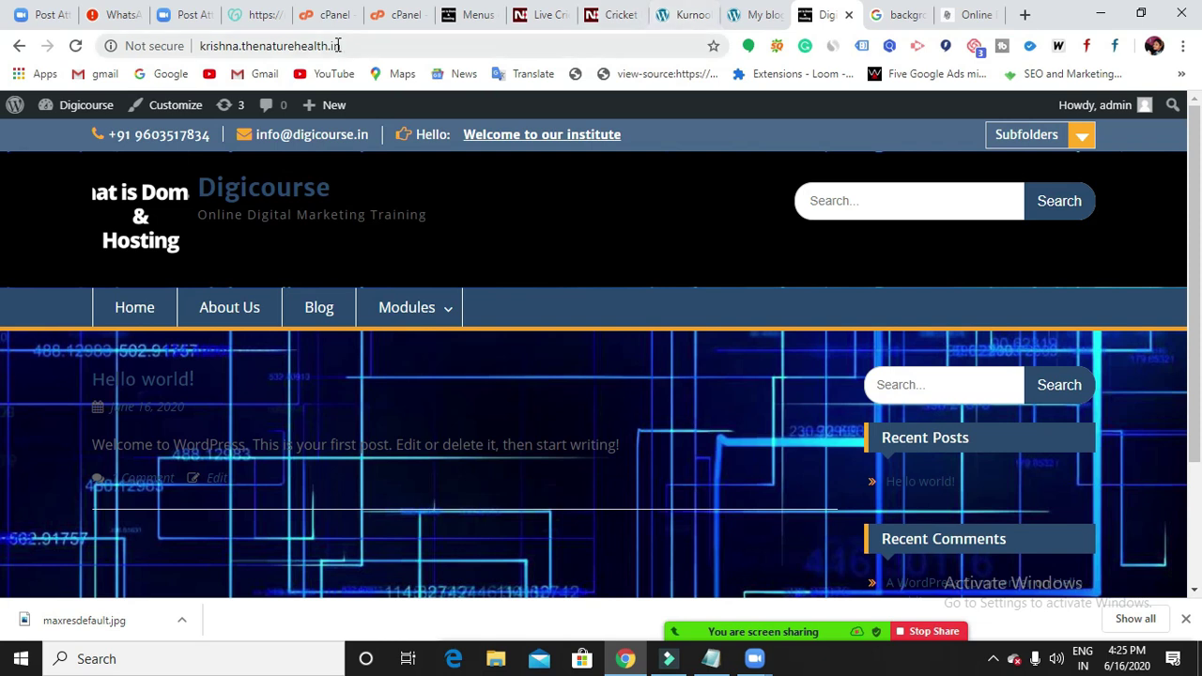
pyautogui.click(469, 23)
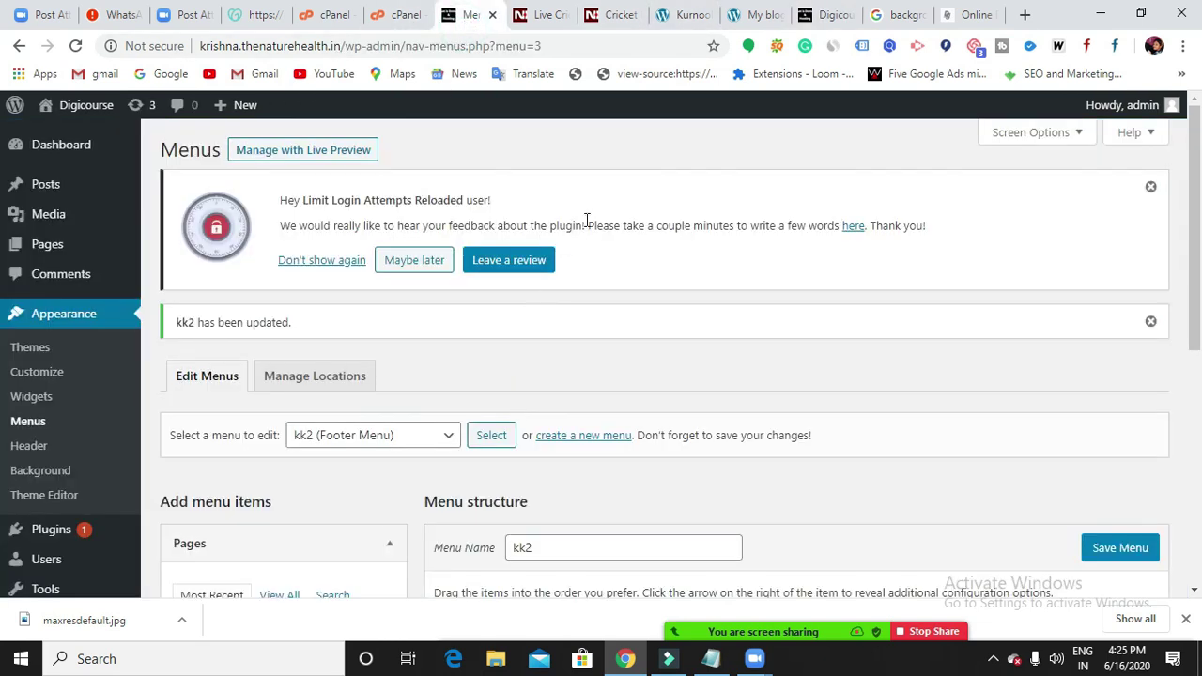
# Open Appearance > Themes and look through the installed themes.
pyautogui.scroll(-1, 587, 220)
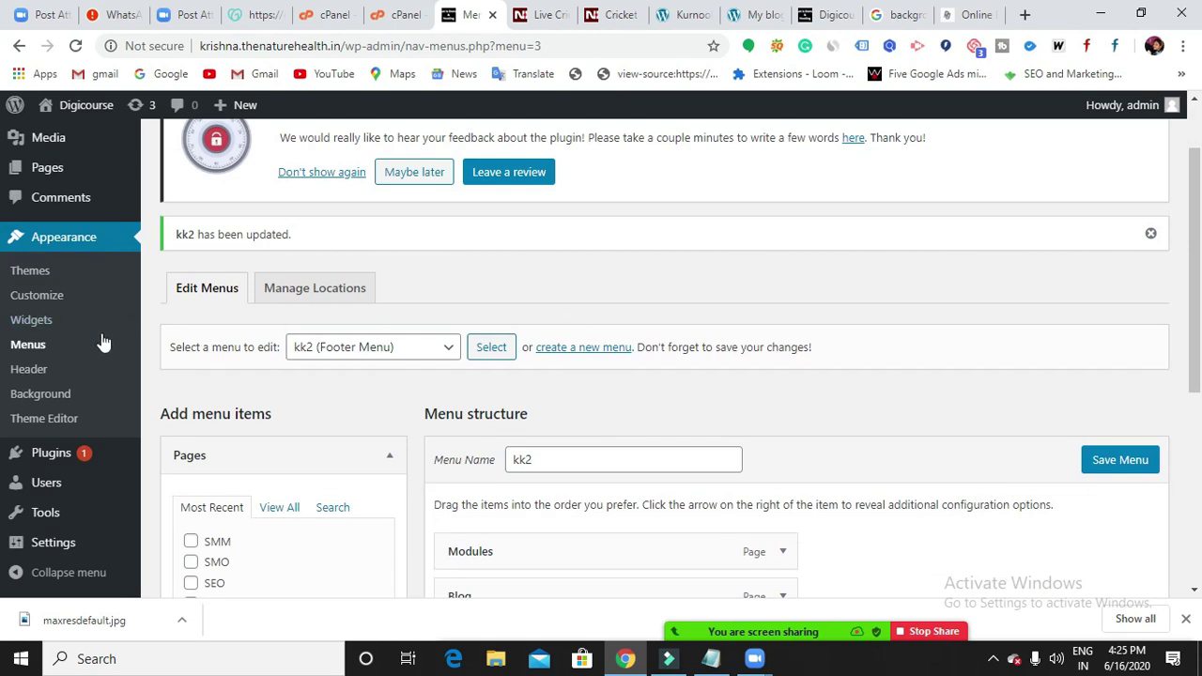
pyautogui.click(32, 272)
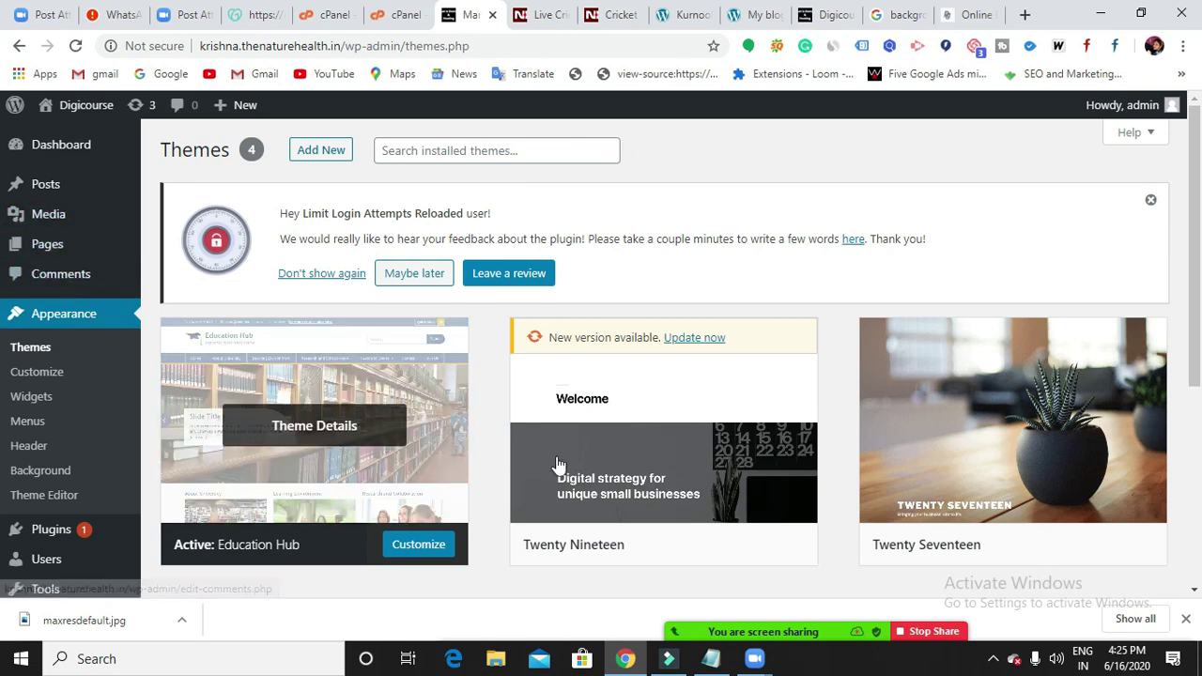
pyautogui.scroll(-2, 554, 451)
pyautogui.scroll(2, 550, 421)
pyautogui.scroll(-3, 554, 423)
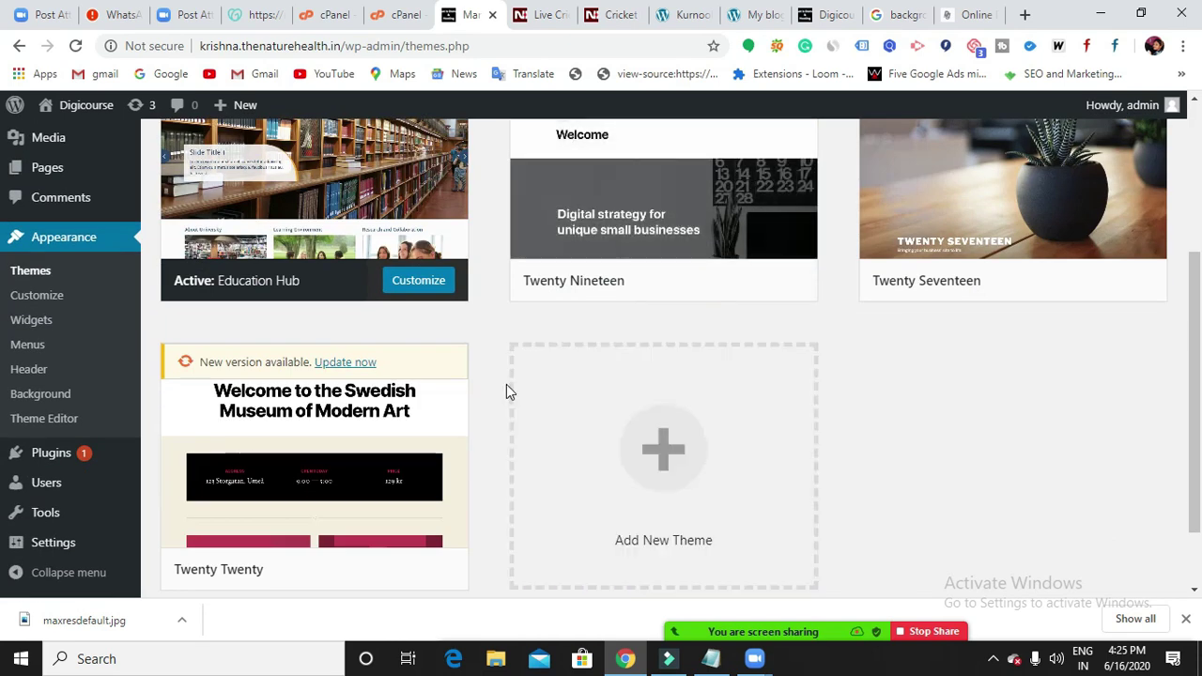
pyautogui.scroll(-1, 404, 457)
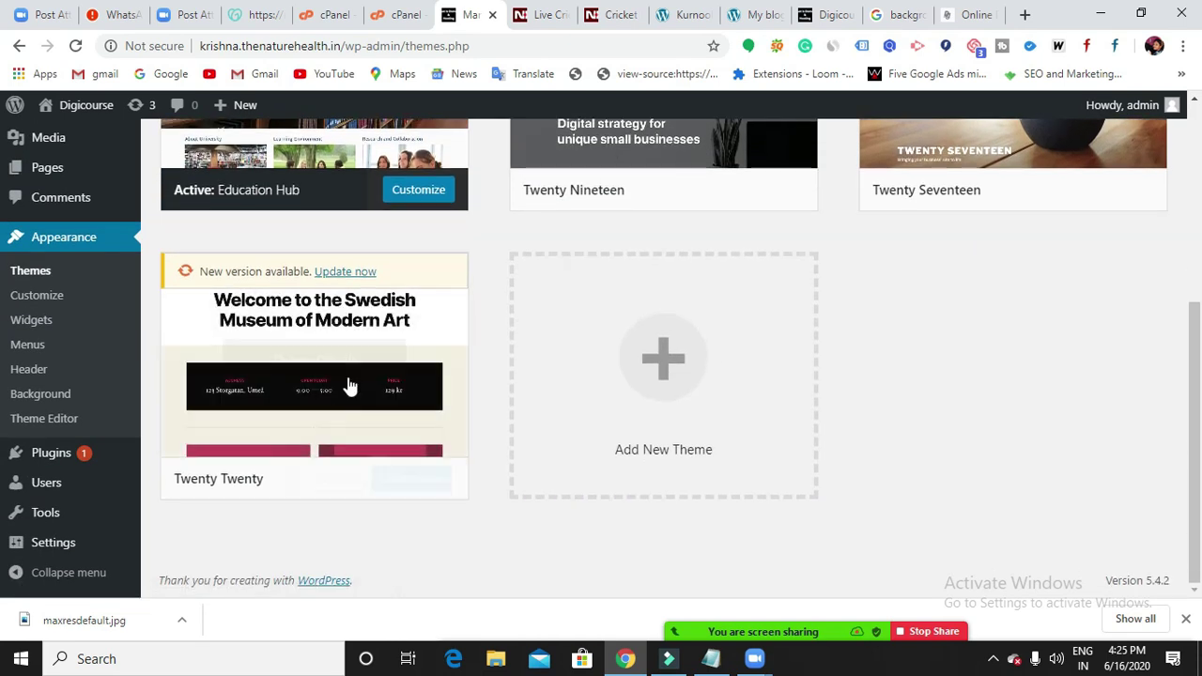
pyautogui.scroll(4, 362, 301)
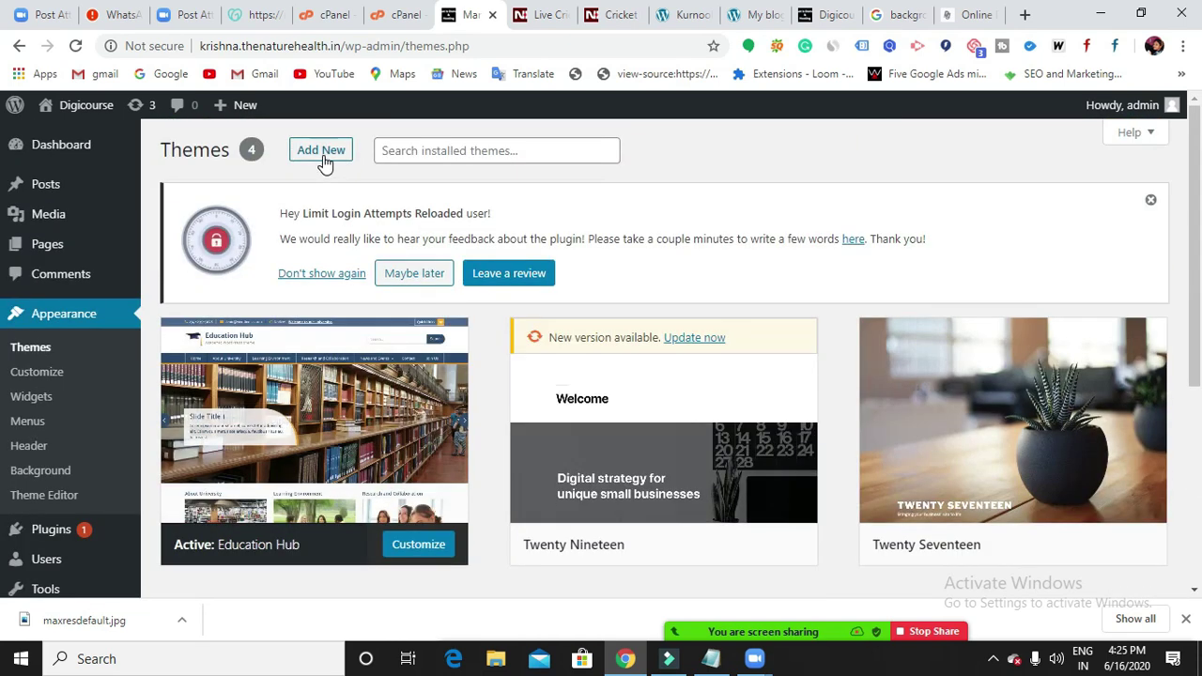
# Open Add New and browse the 15 featured themes, including the installed Twenty Twenty.
pyautogui.click(322, 152)
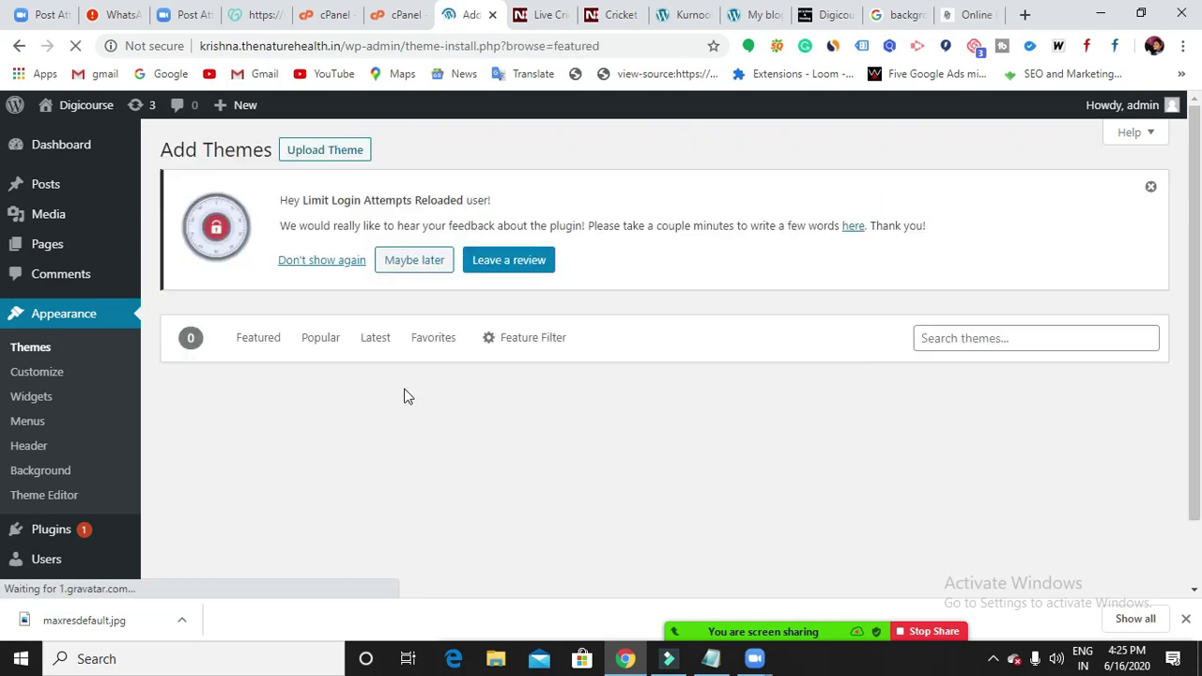
pyautogui.scroll(-2, 406, 388)
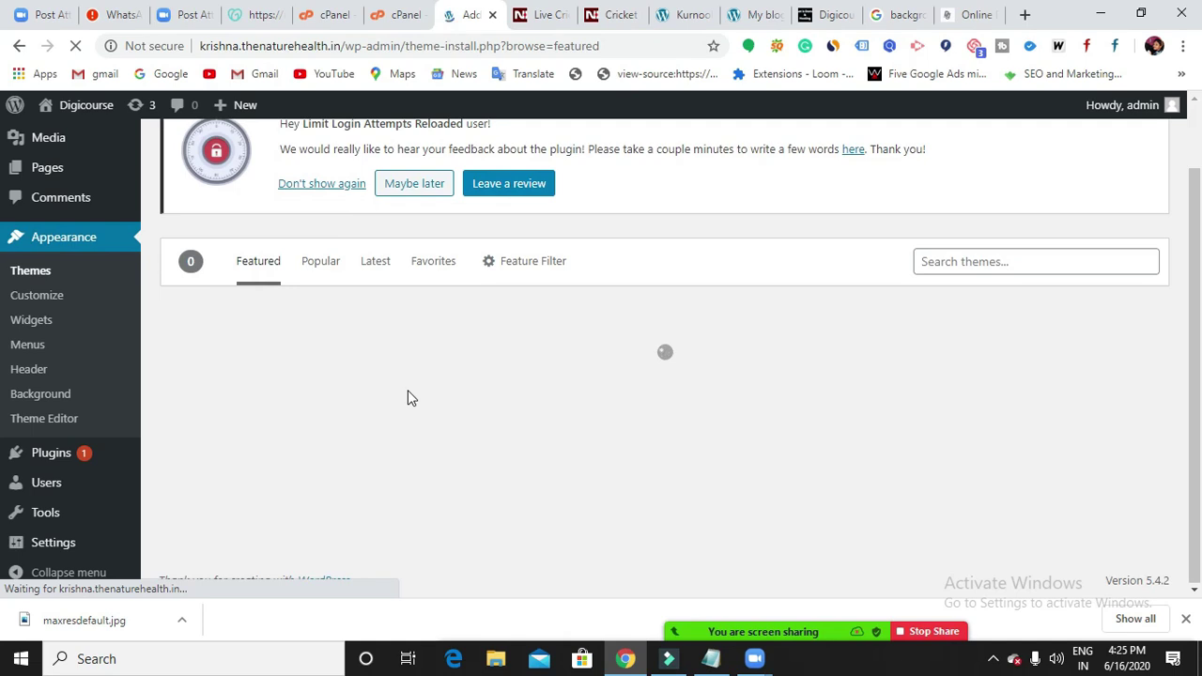
pyautogui.scroll(-5, 939, 438)
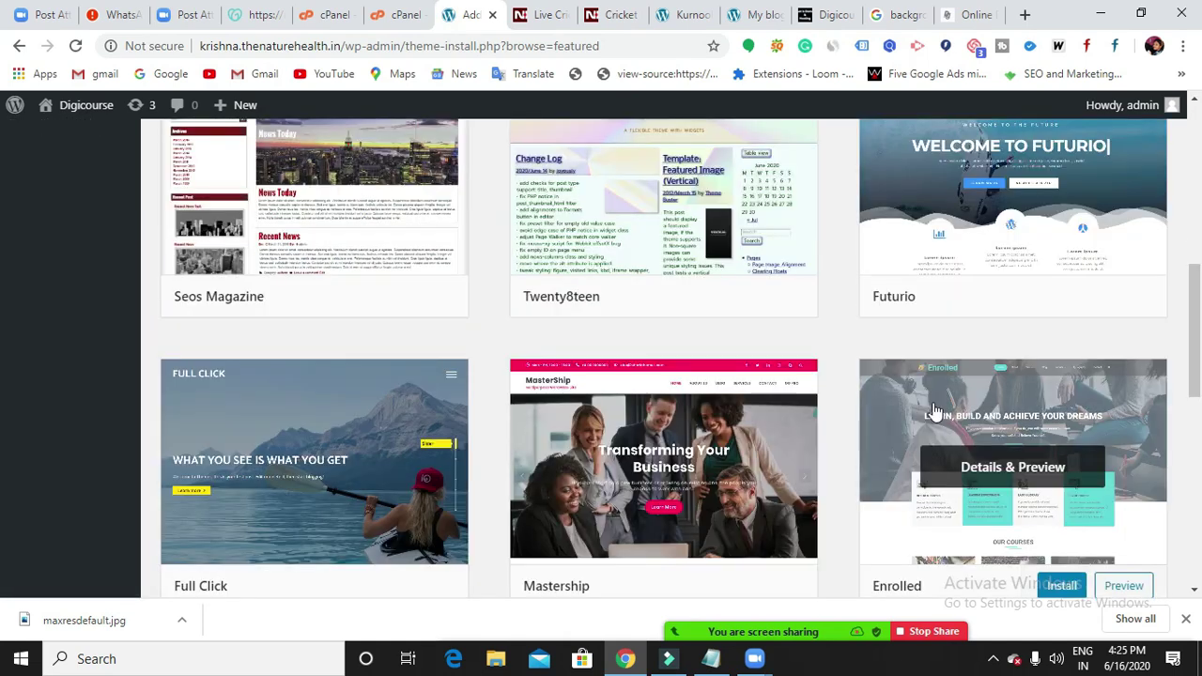
pyautogui.scroll(-10, 934, 410)
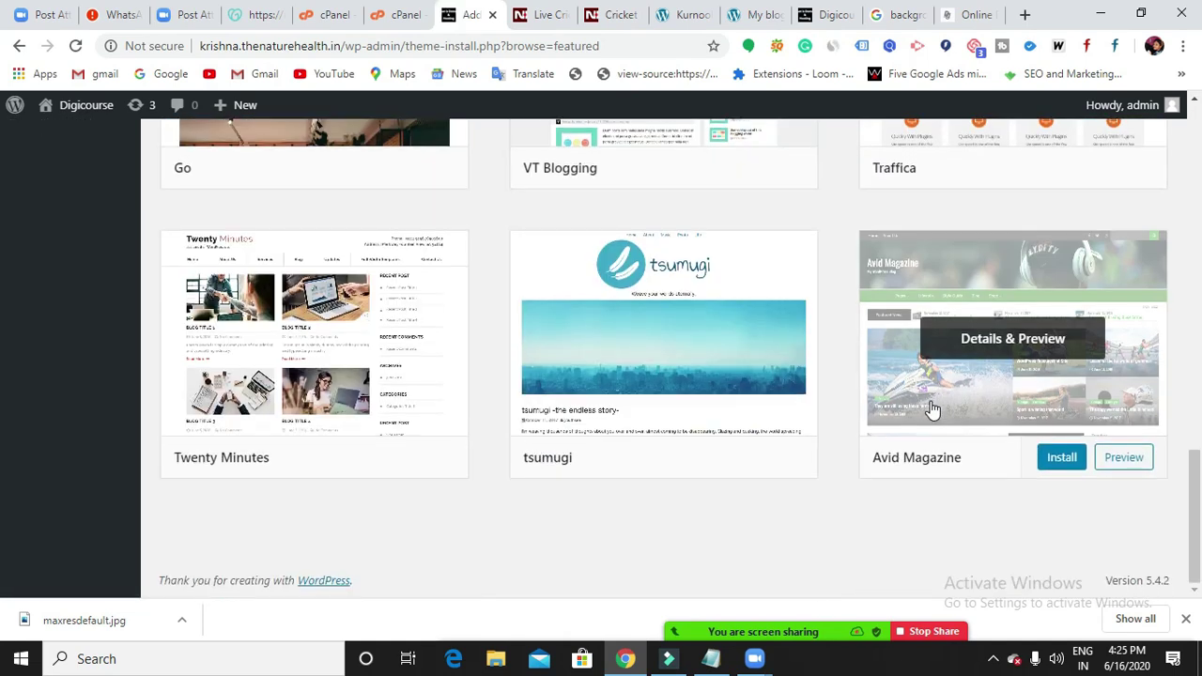
pyautogui.scroll(15, 932, 410)
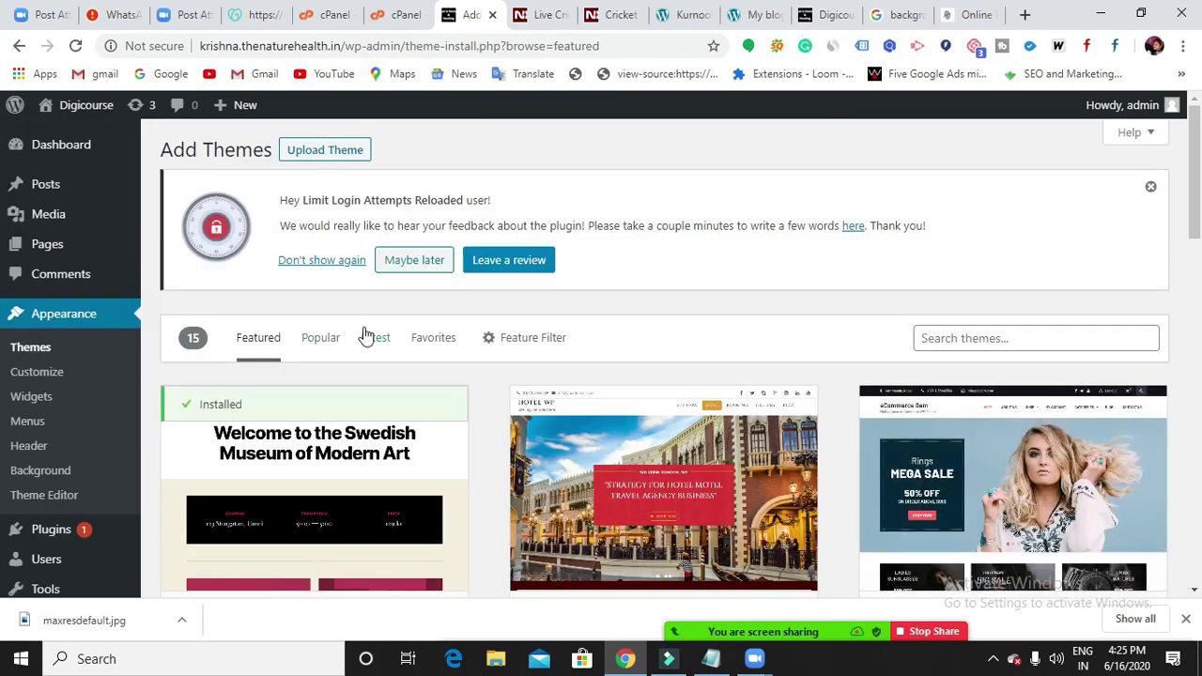
# Show the Popular themes list and scroll down until the Highlight theme card appears.
pyautogui.click(320, 345)
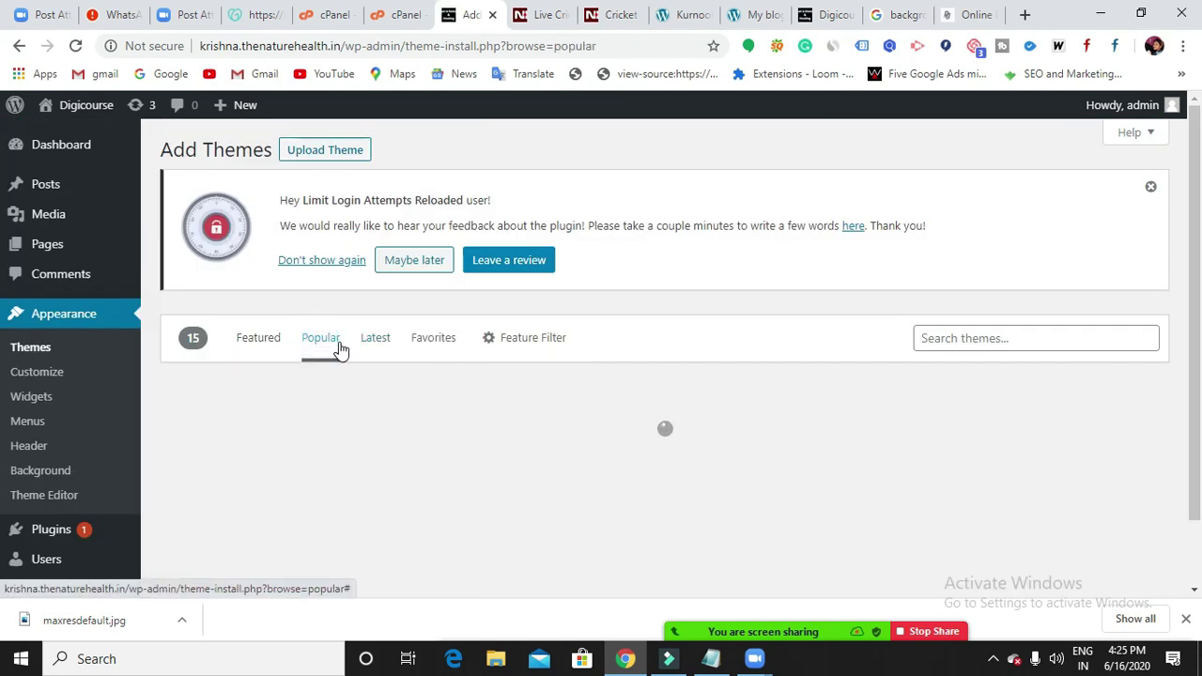
pyautogui.scroll(-7, 952, 495)
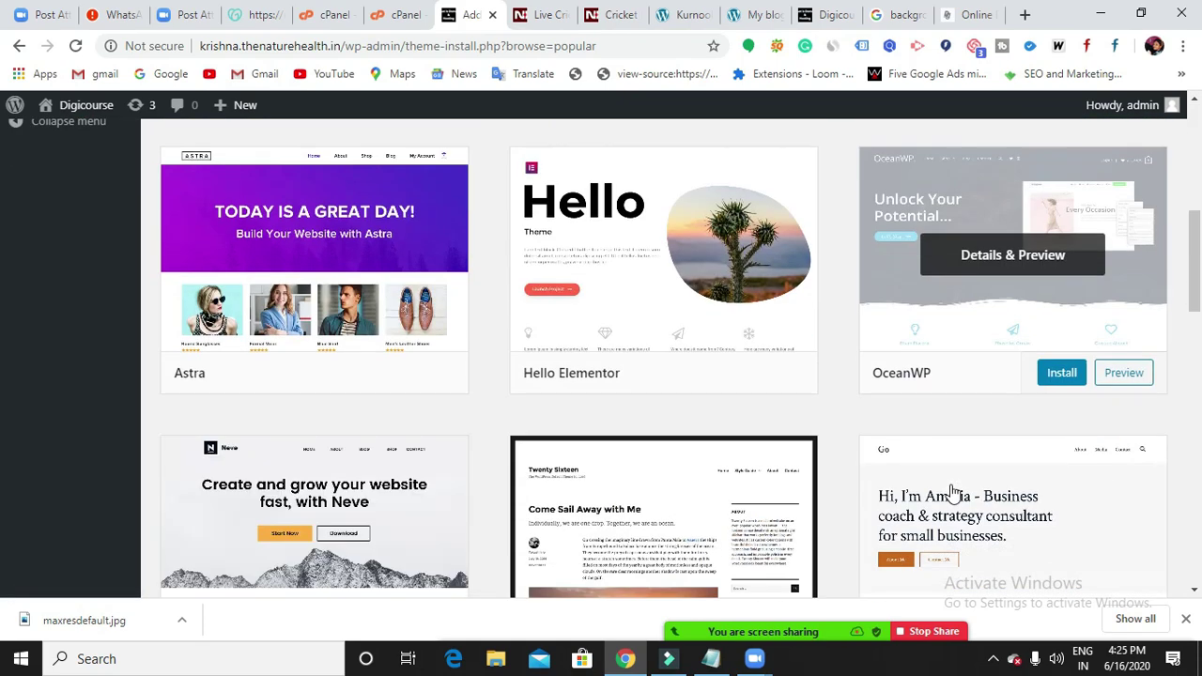
pyautogui.scroll(-5, 951, 493)
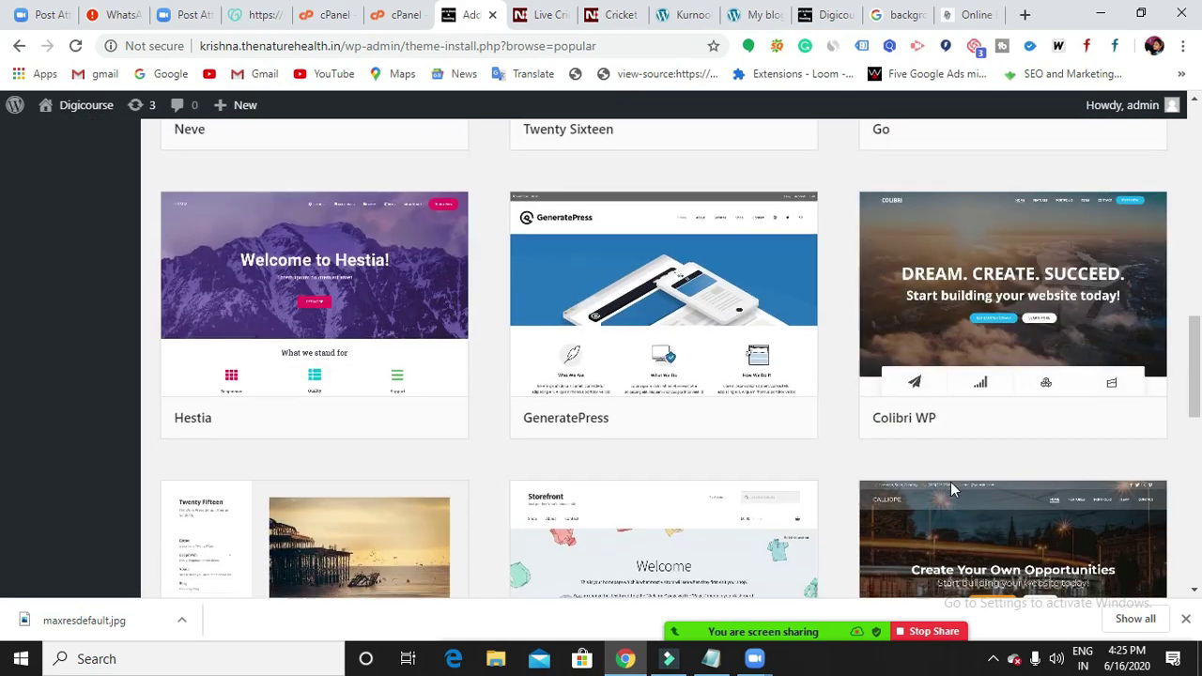
pyautogui.scroll(-3, 963, 377)
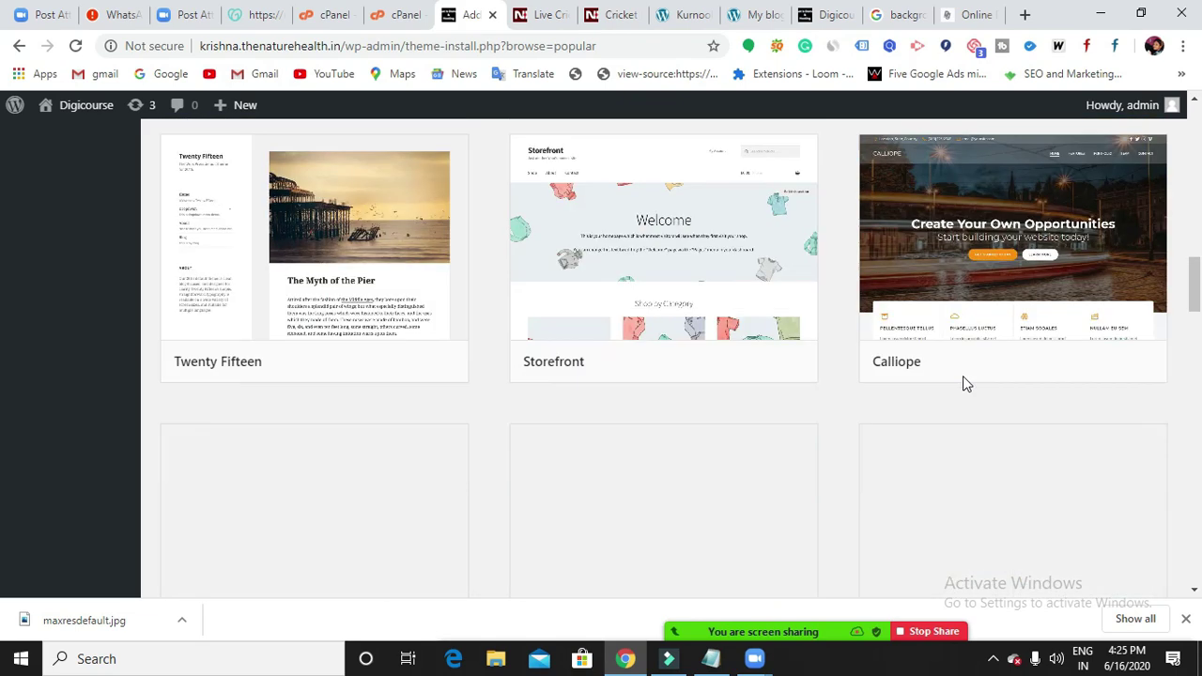
pyautogui.scroll(-8, 923, 394)
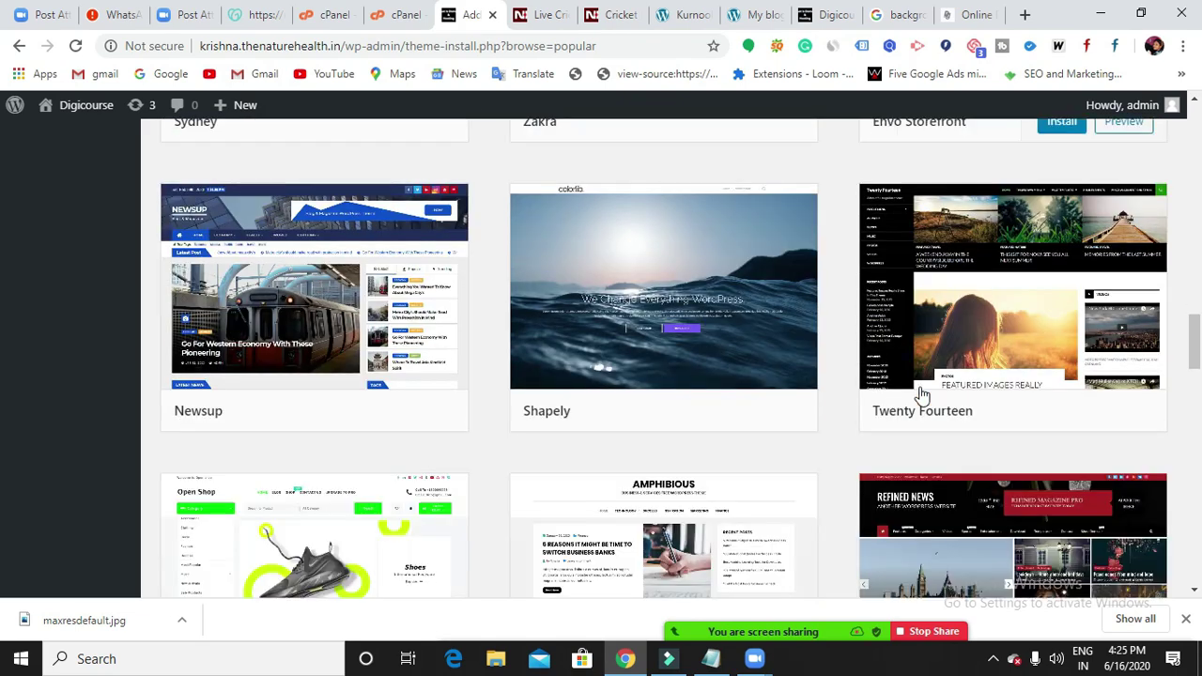
pyautogui.scroll(-10, 923, 394)
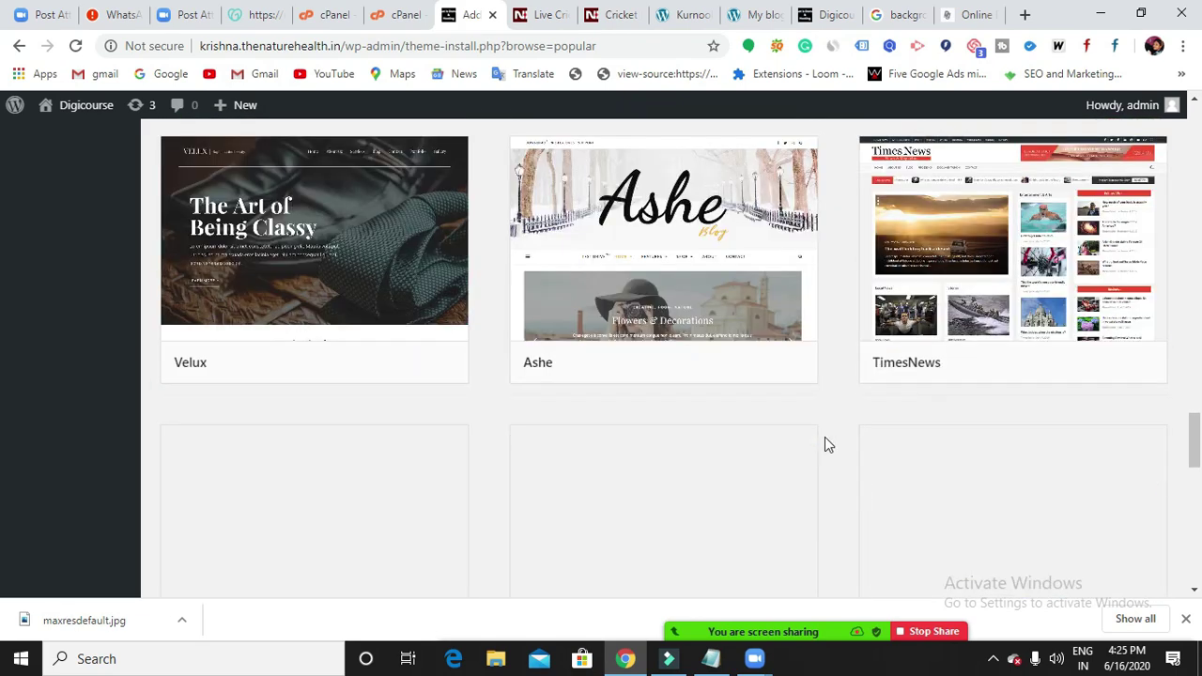
pyautogui.scroll(-3, 824, 436)
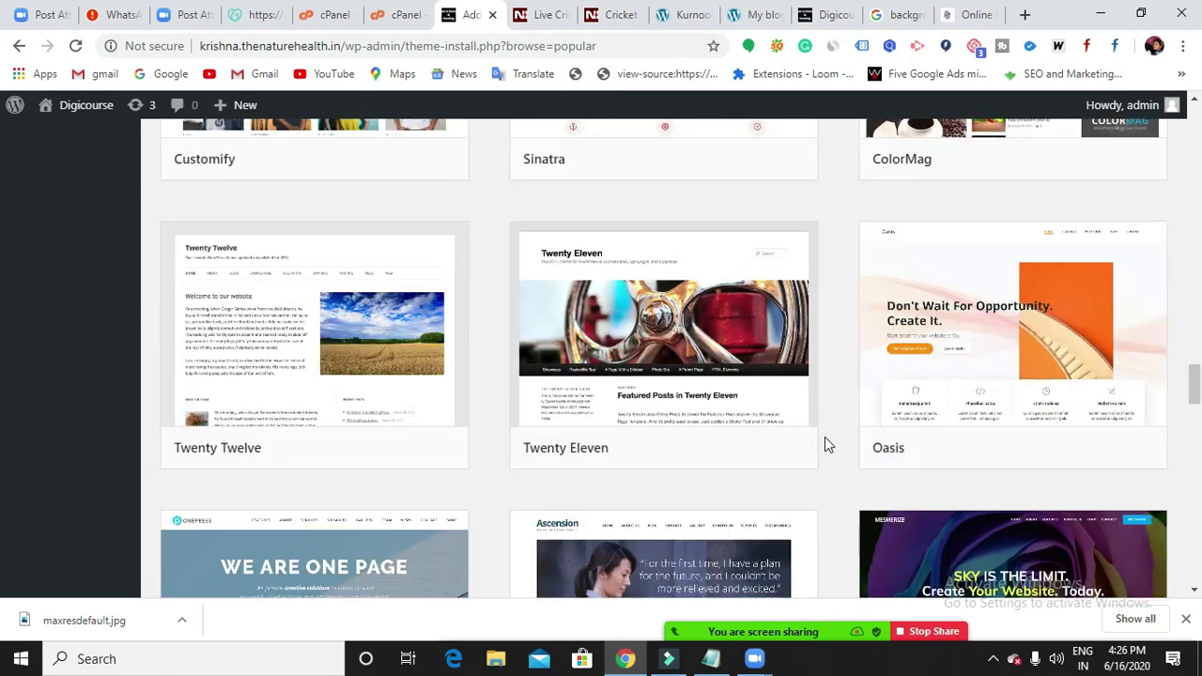
pyautogui.scroll(-2, 825, 437)
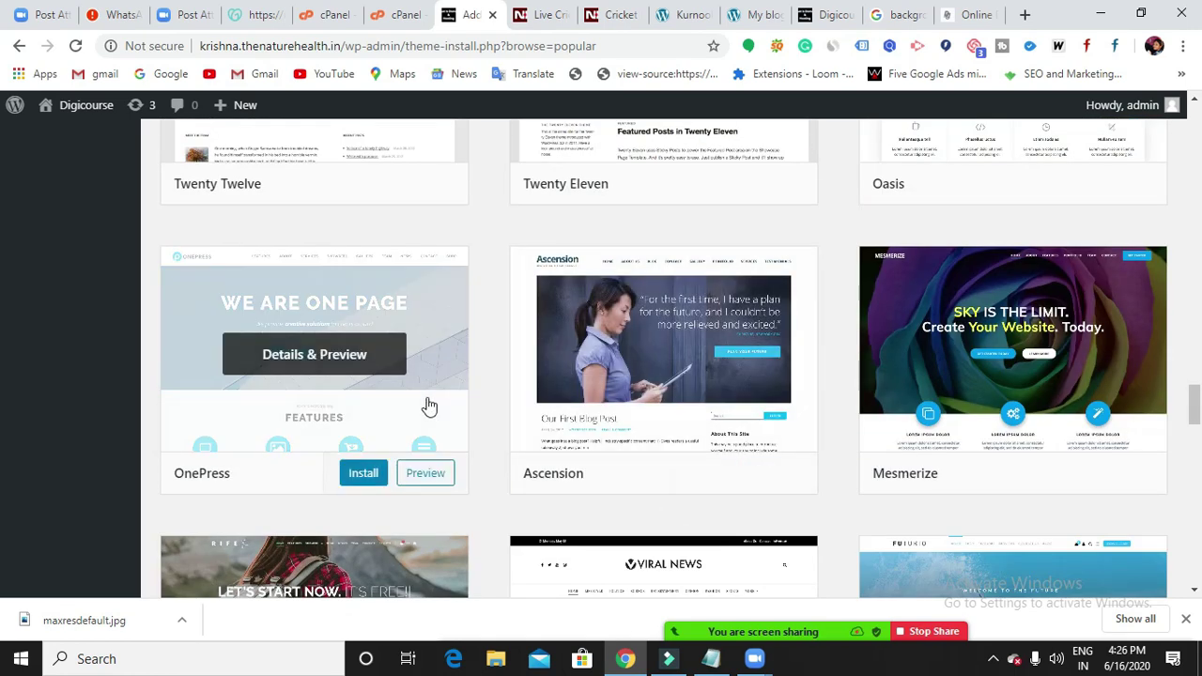
pyautogui.scroll(-6, 807, 447)
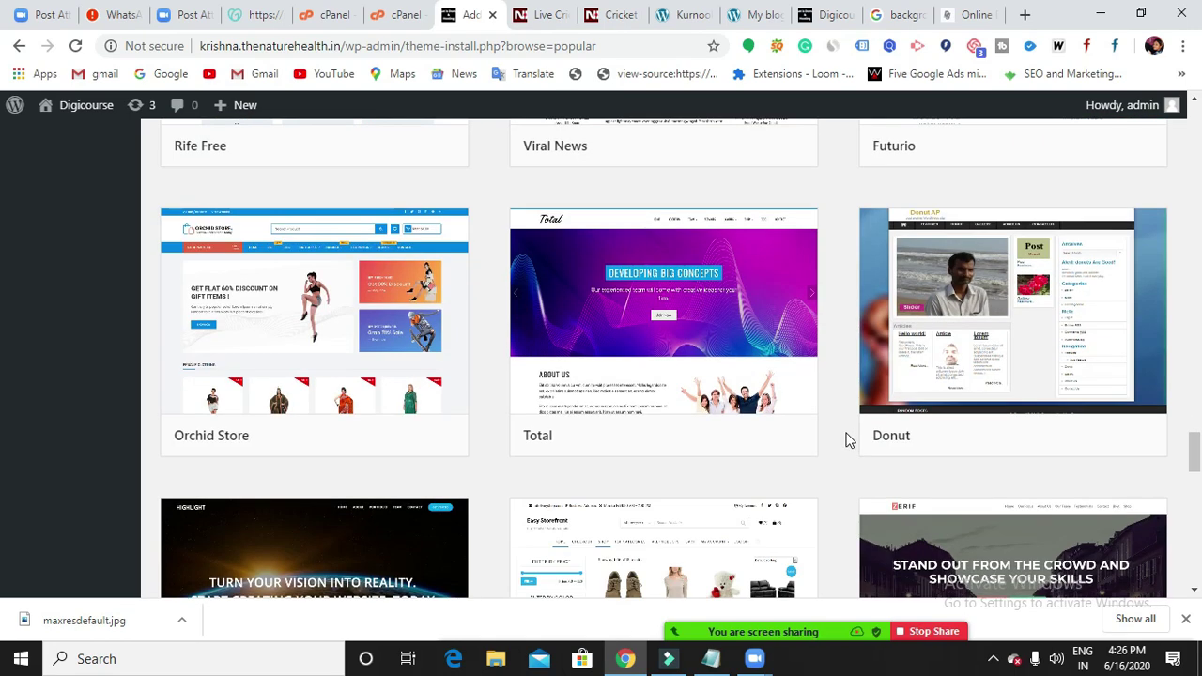
pyautogui.scroll(-4, 608, 479)
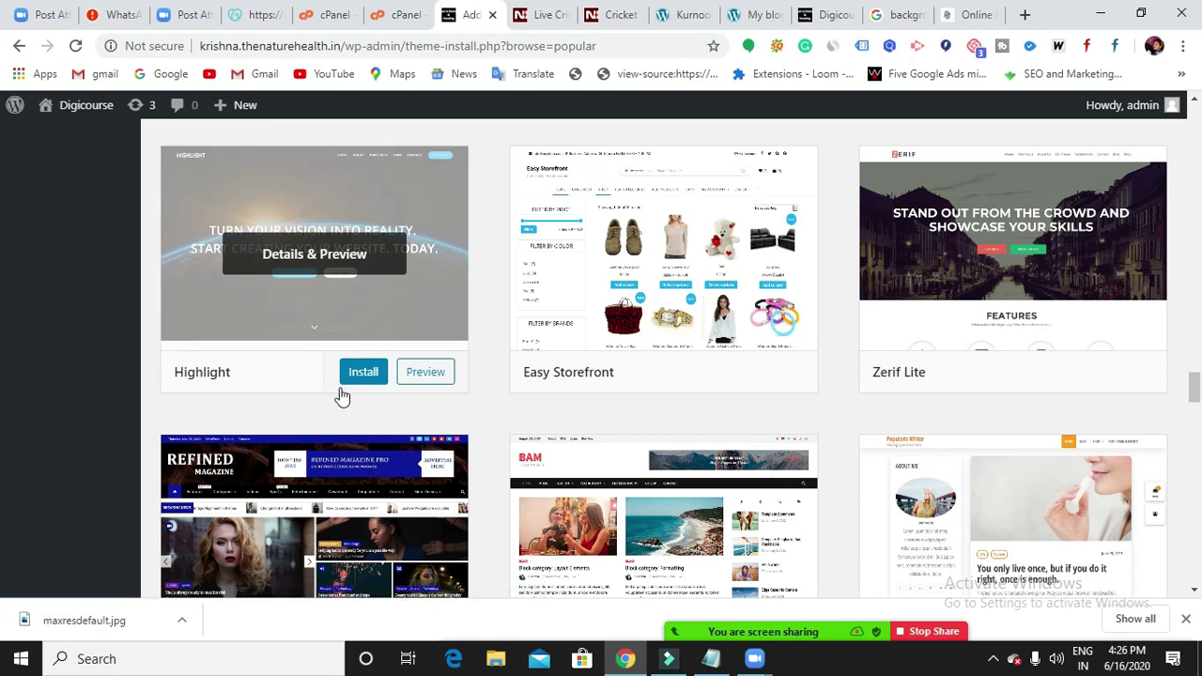
# Install the Highlight theme, glancing at the live Digicourse site while it installs.
pyautogui.click(364, 372)
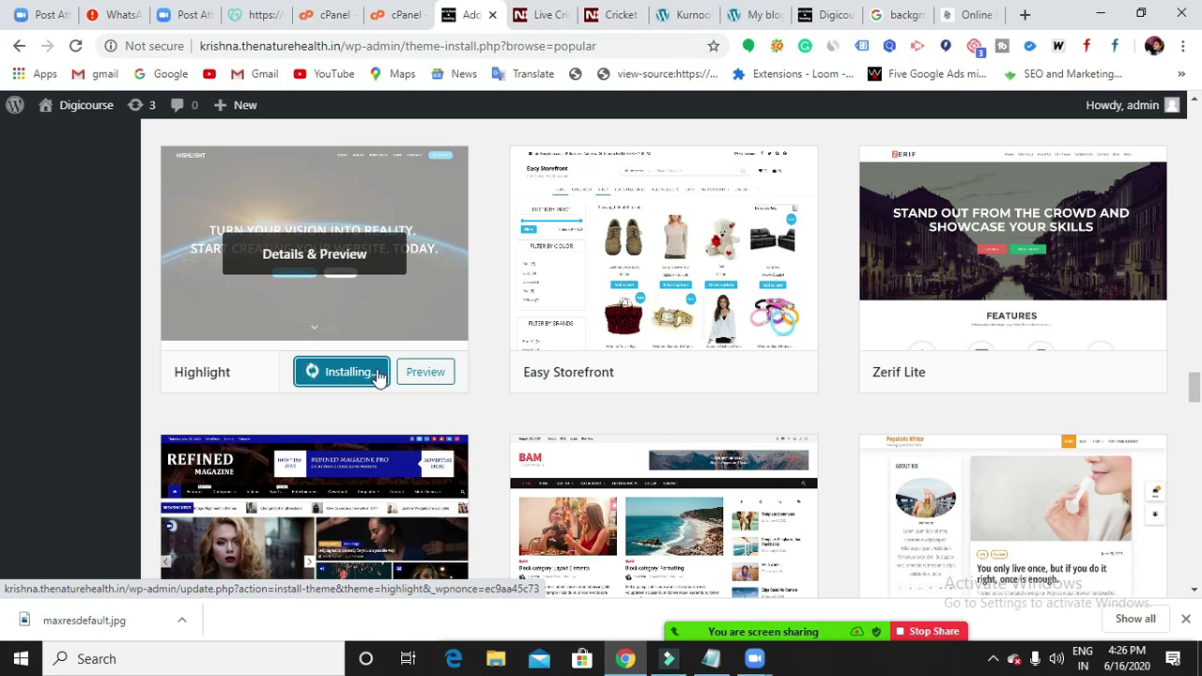
pyautogui.click(948, 24)
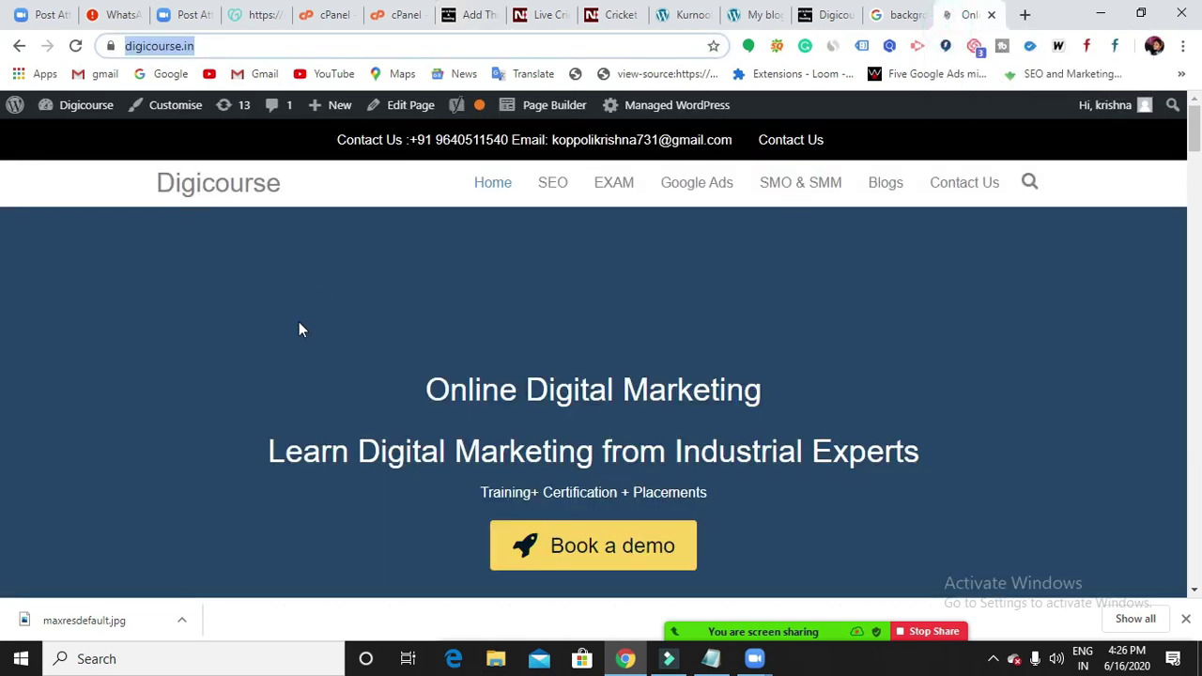
pyautogui.click(821, 23)
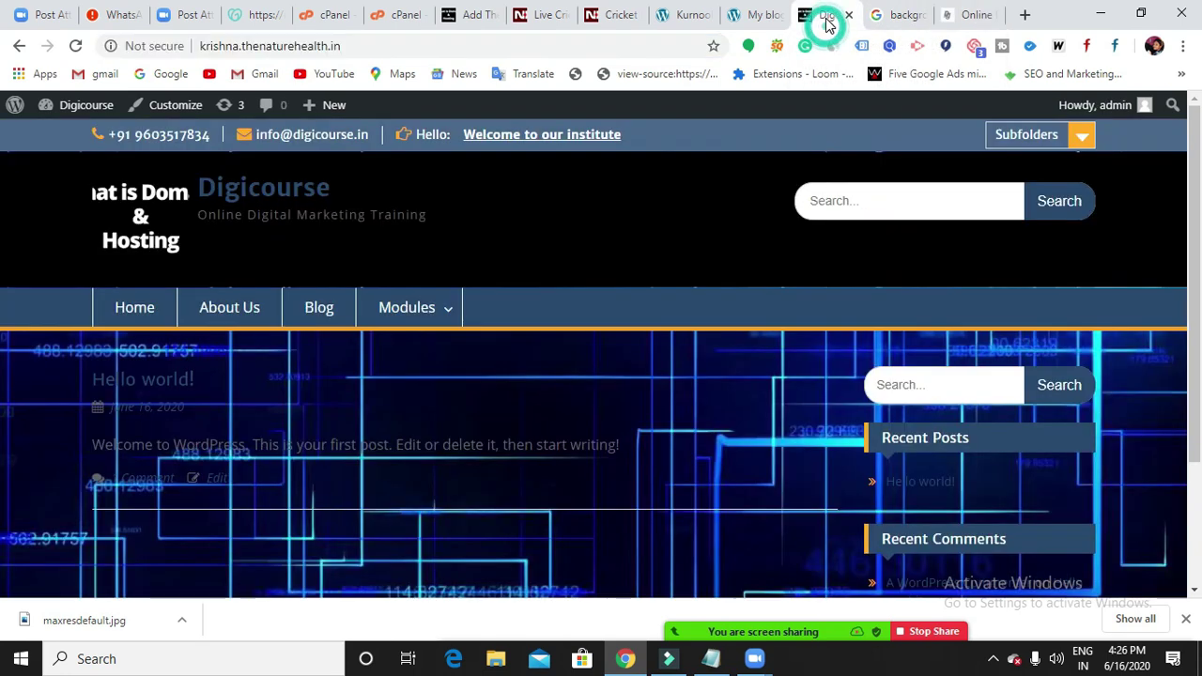
pyautogui.click(456, 17)
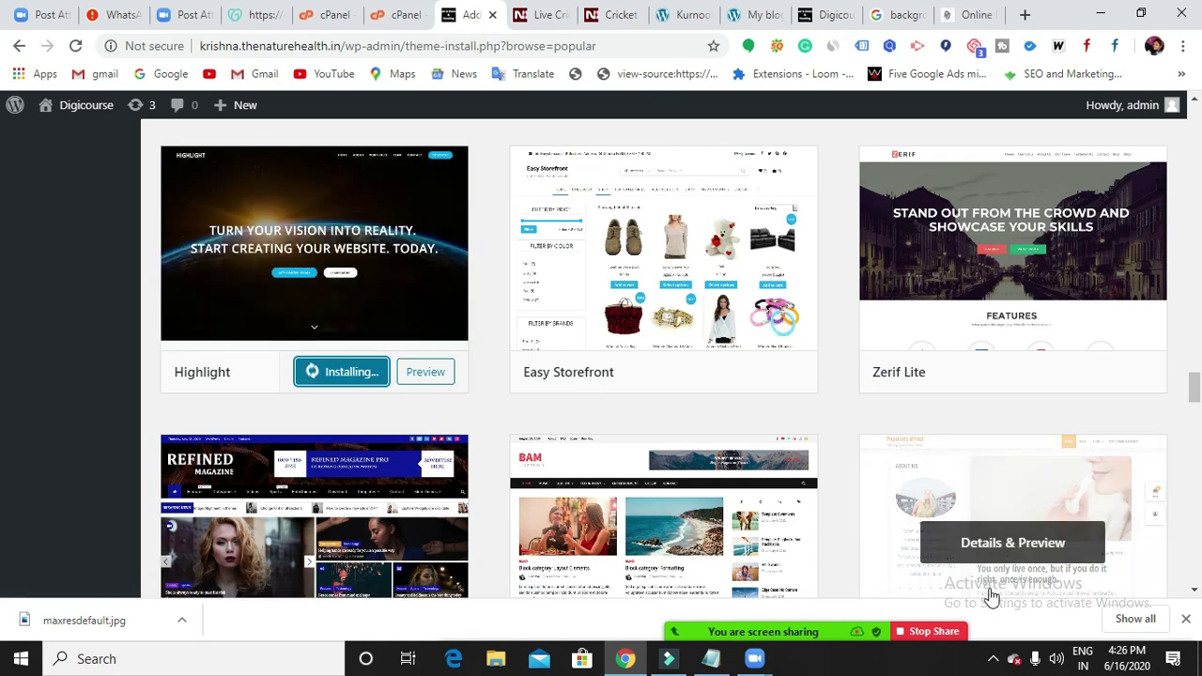
pyautogui.click(993, 660)
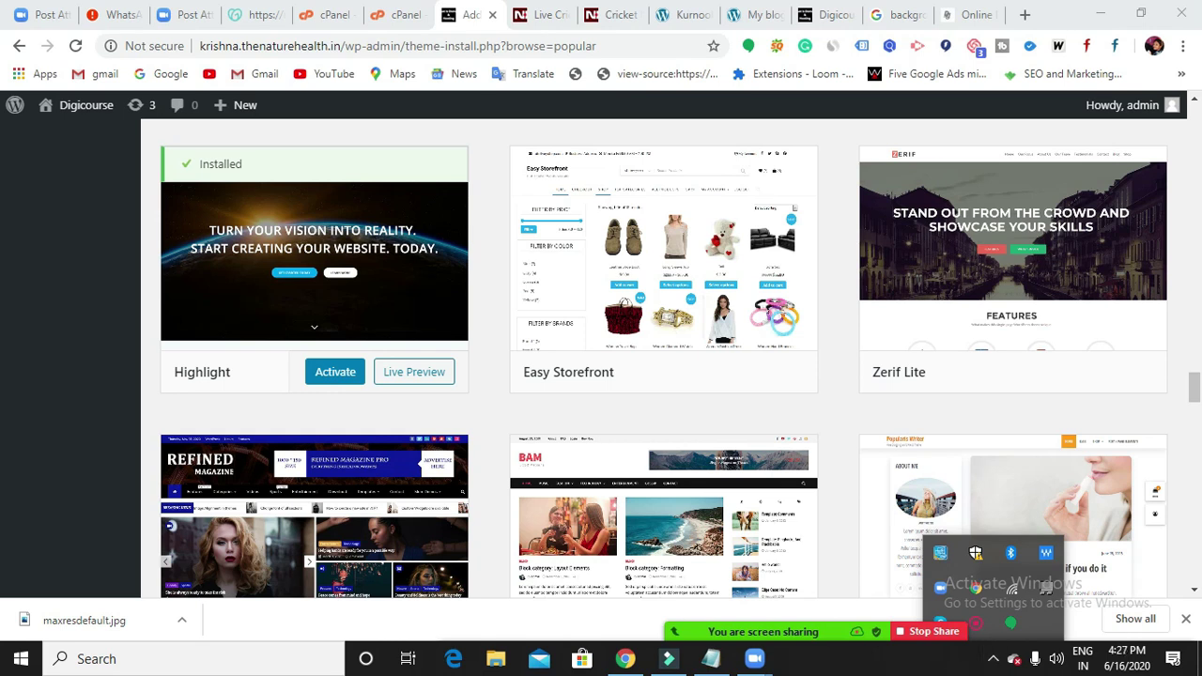
# Activate the Highlight theme, close the other Digicourse site tab and open a blank tab.
pyautogui.click(328, 376)
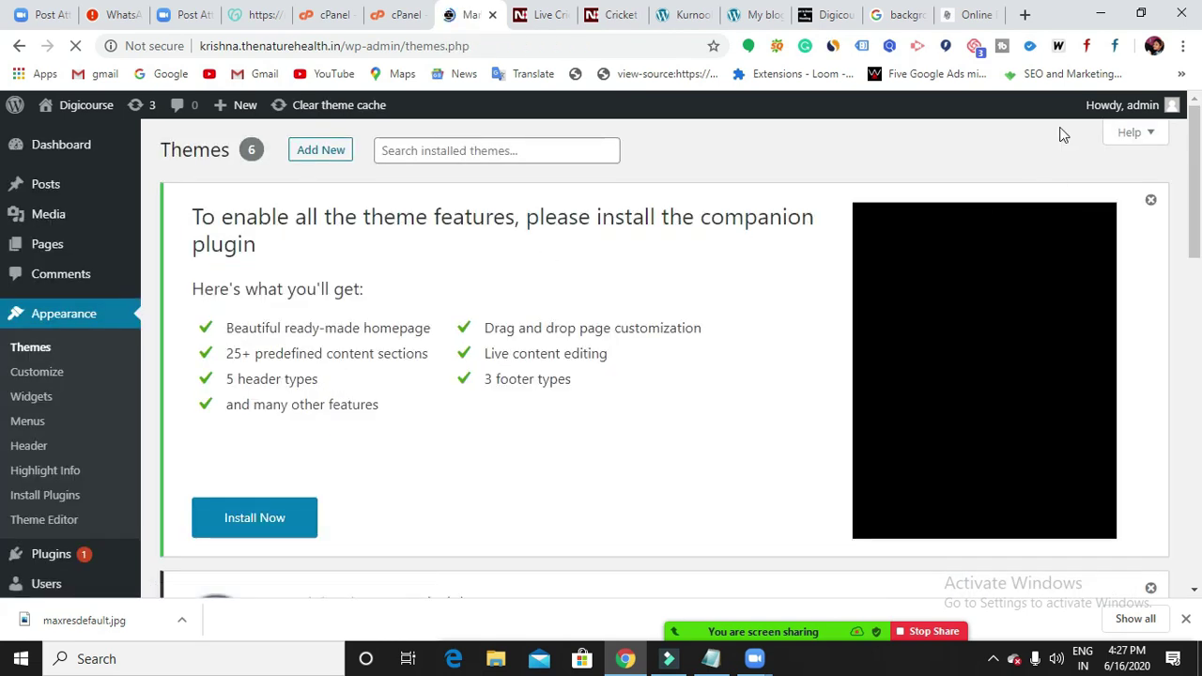
pyautogui.click(981, 16)
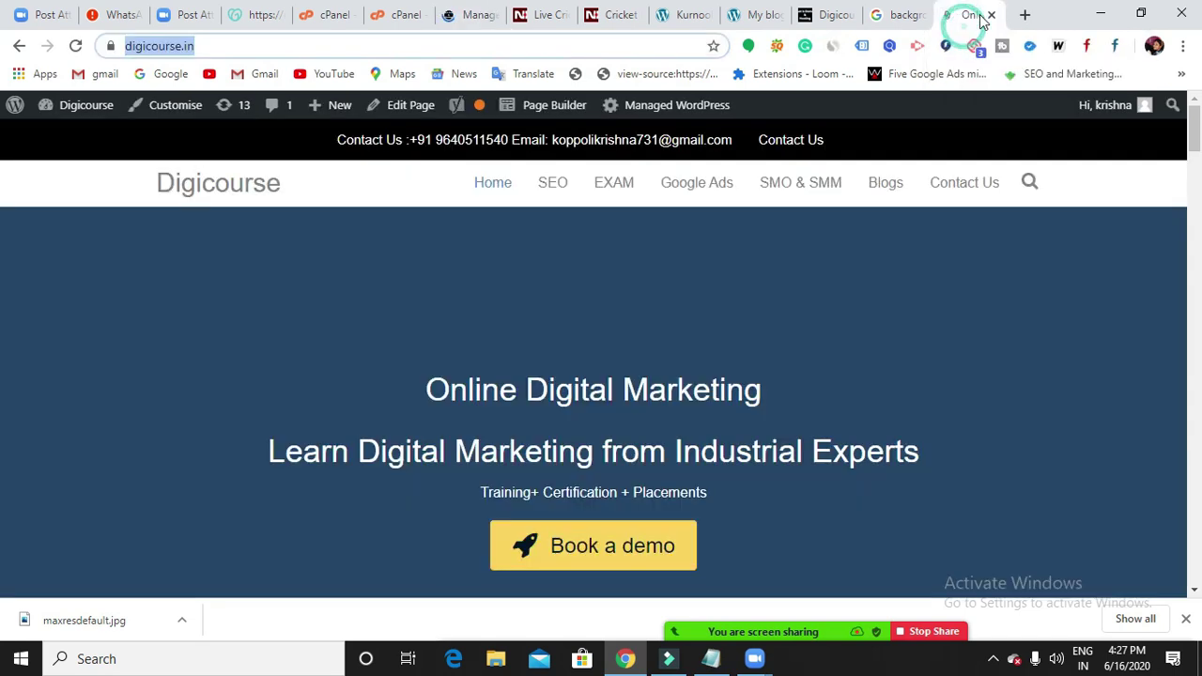
pyautogui.click(993, 16)
pyautogui.click(1023, 15)
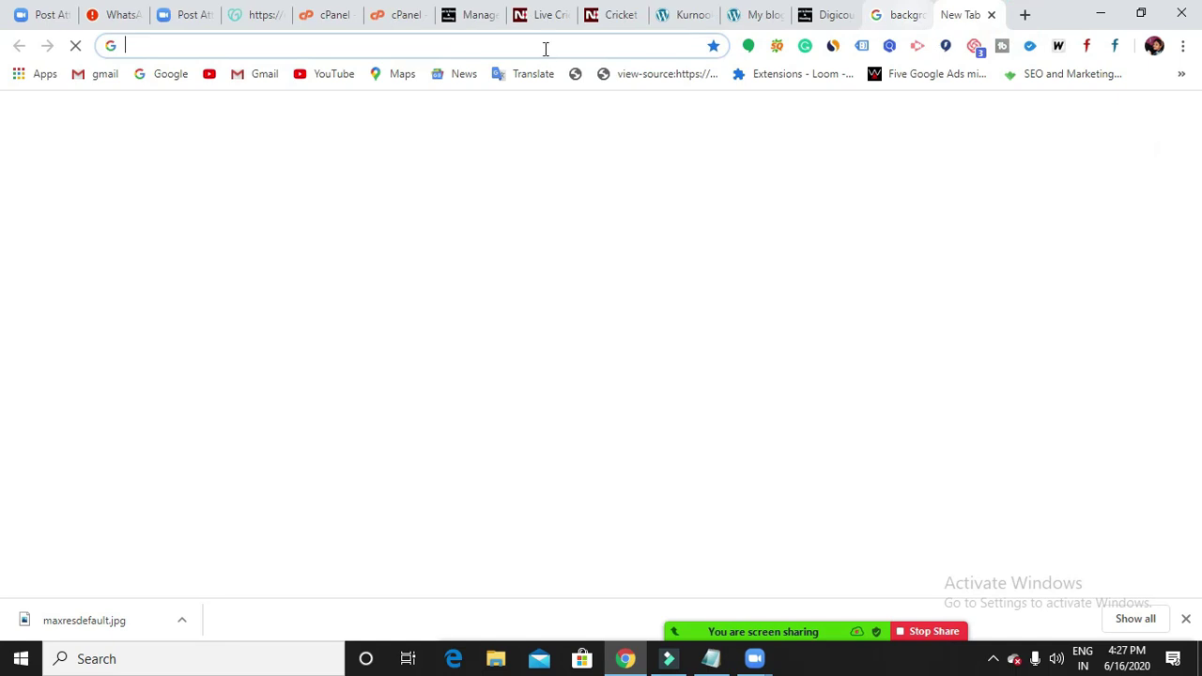
# Load the Digicourse site from the suggested address and scroll through its homepage.
pyautogui.click(544, 47)
pyautogui.write('k')
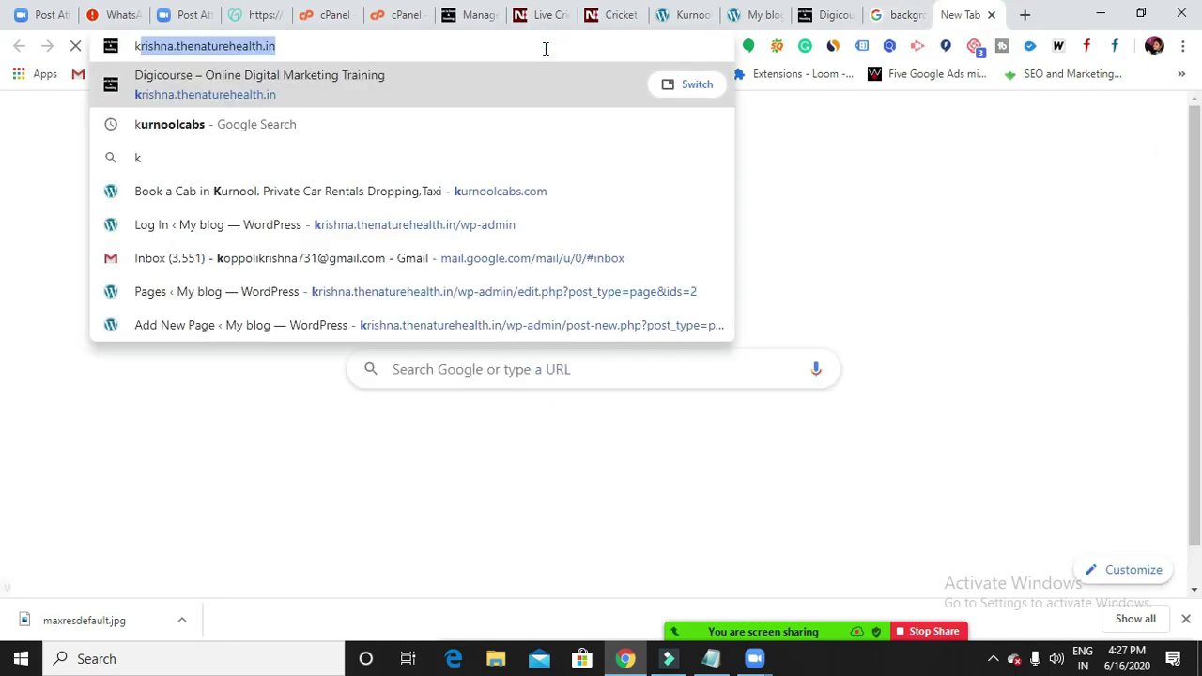
pyautogui.press('Return')
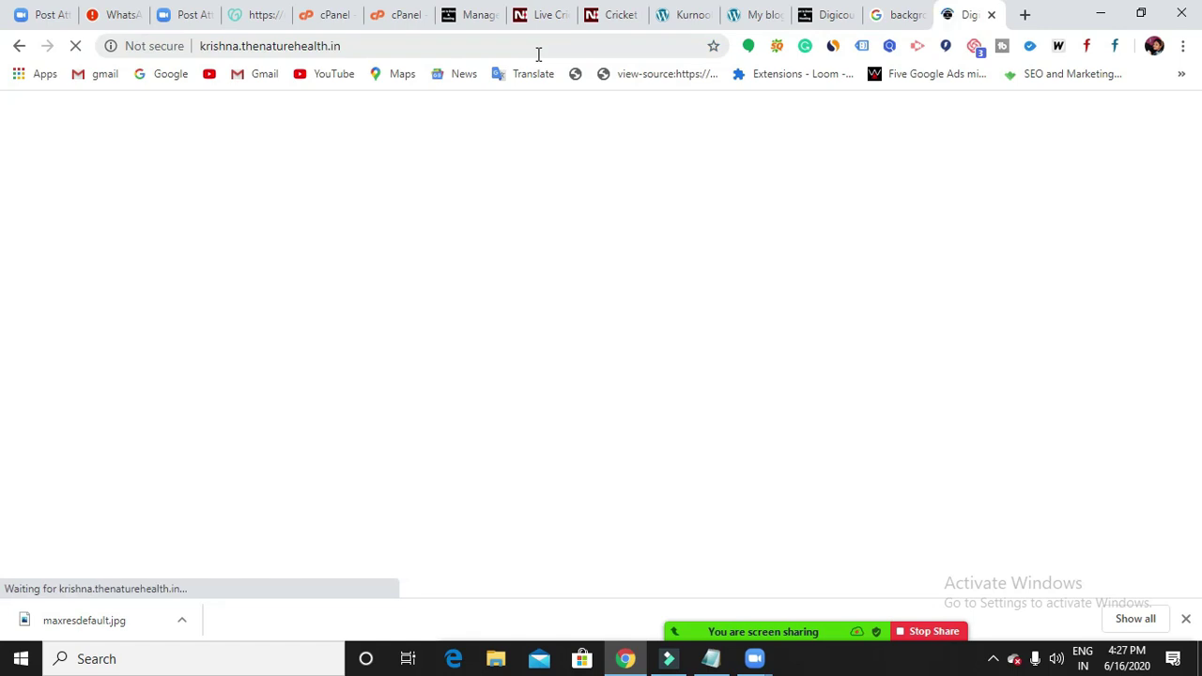
pyautogui.scroll(-5, 595, 311)
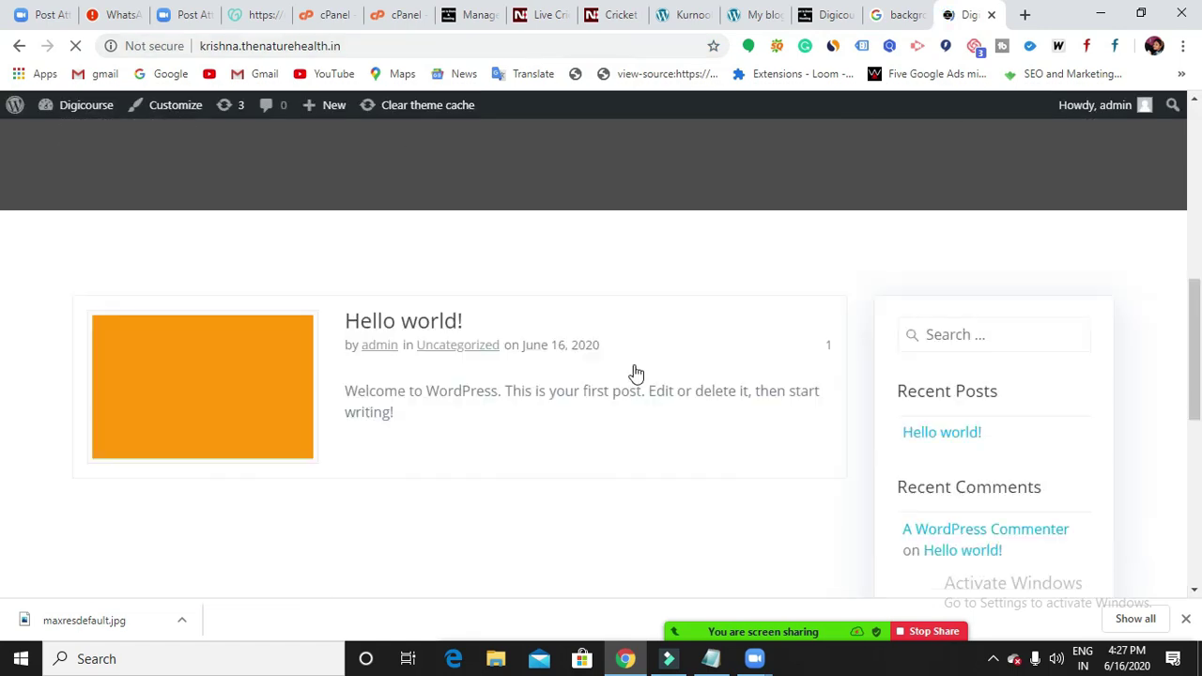
pyautogui.scroll(-3, 648, 389)
pyautogui.scroll(10, 721, 445)
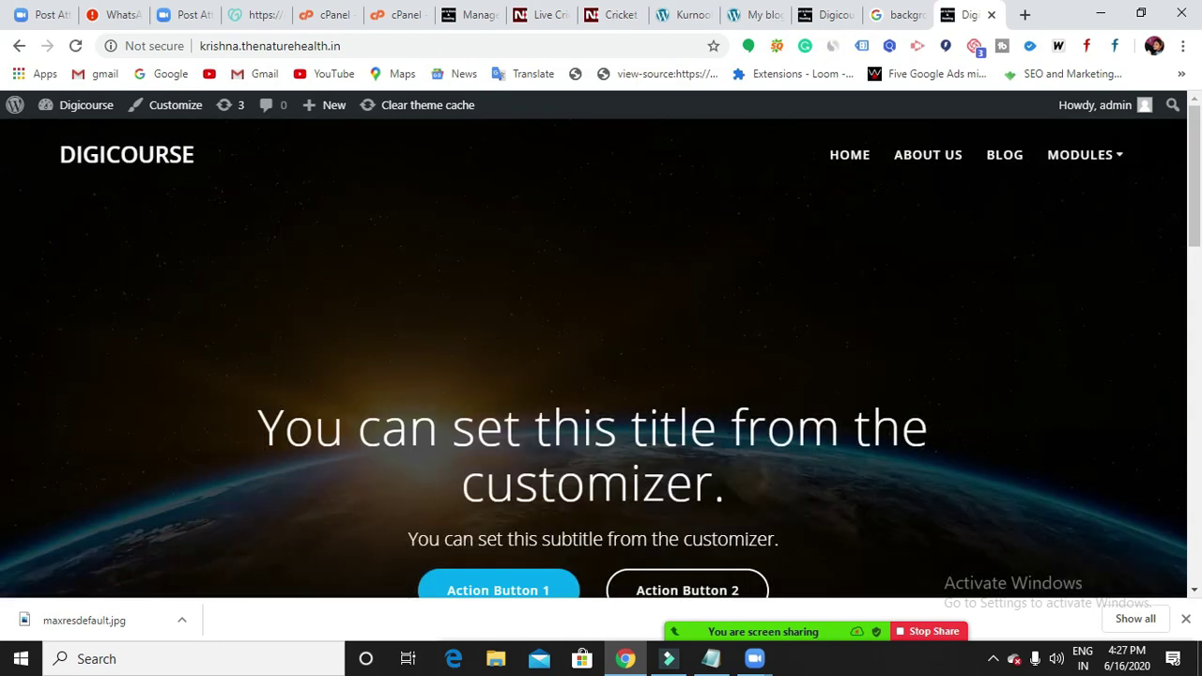
pyautogui.scroll(-7, 684, 400)
pyautogui.scroll(7, 667, 392)
# Compare with the older front-end tab, then reload to see Highlight's hero slider.
pyautogui.click(817, 15)
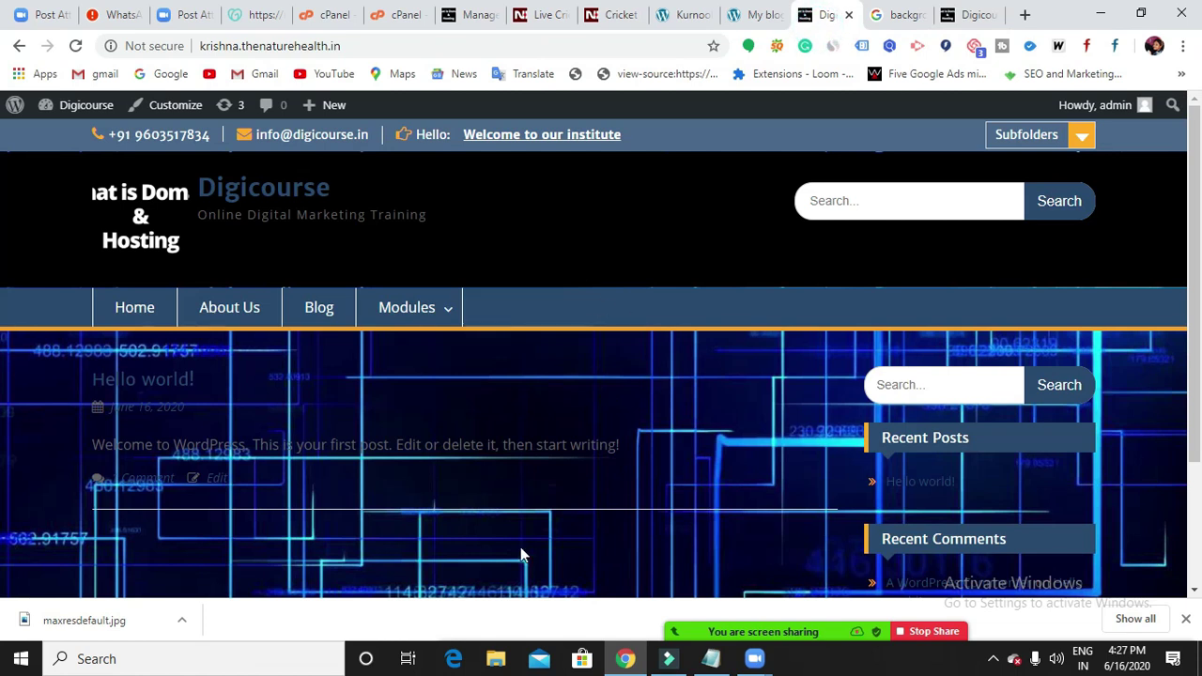
pyautogui.click(958, 16)
pyautogui.press('F5')
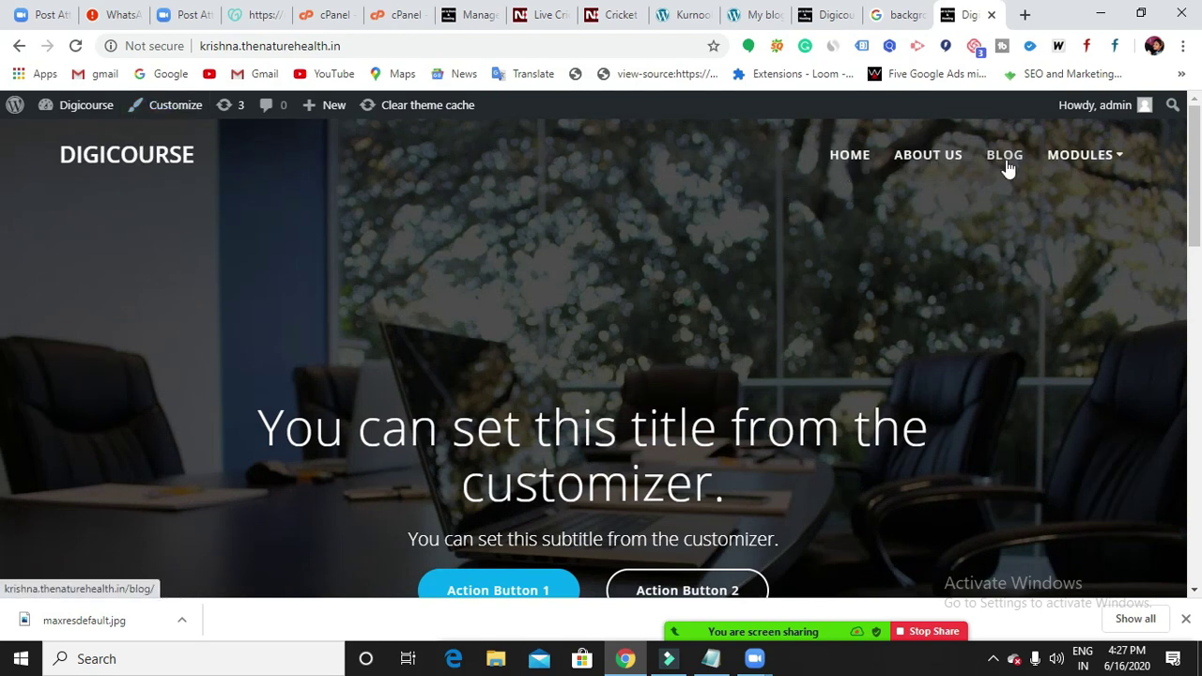
pyautogui.moveTo(1111, 153)
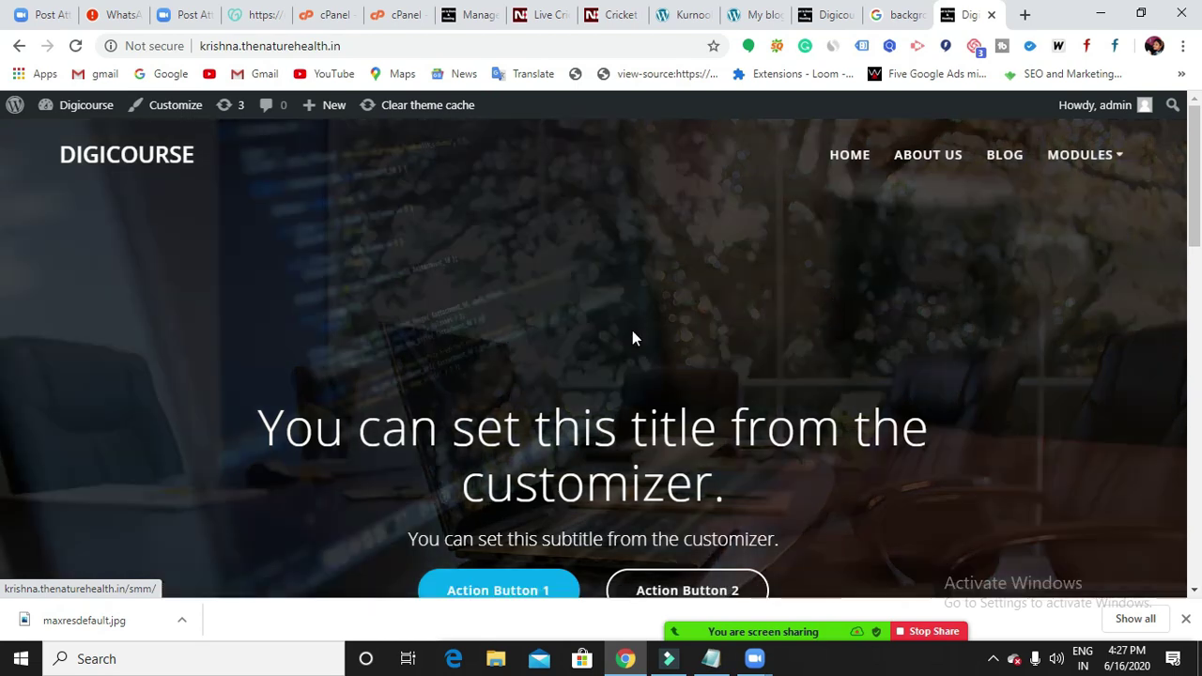
pyautogui.scroll(-5, 624, 341)
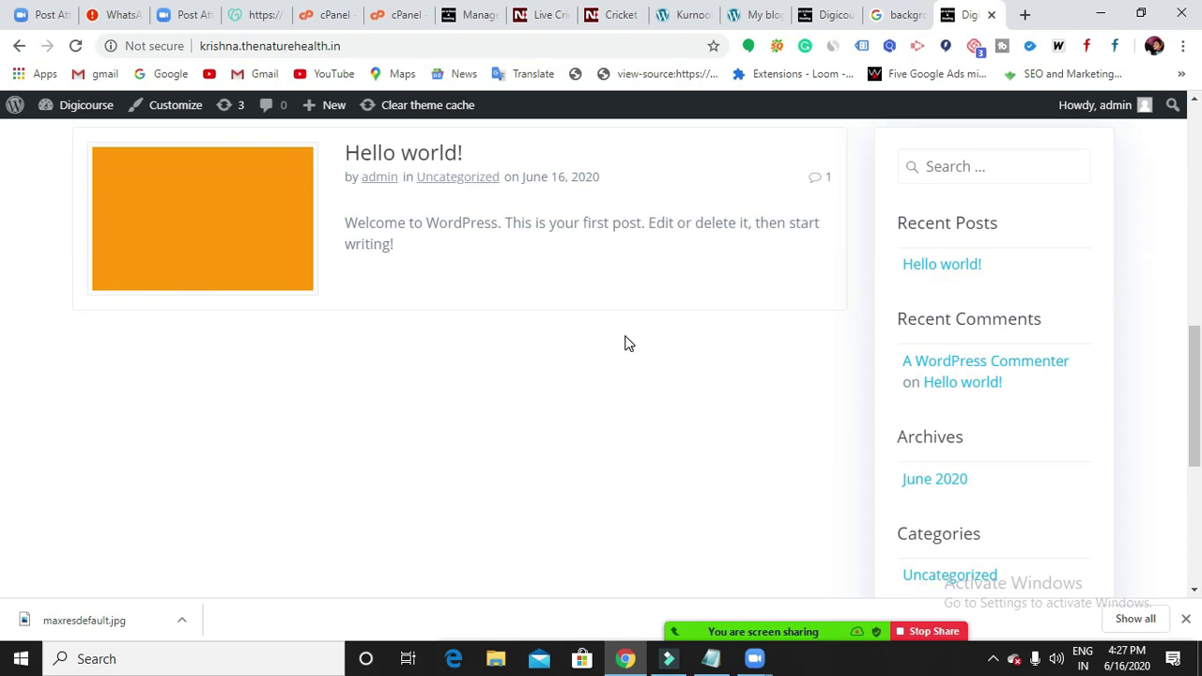
pyautogui.scroll(8, 624, 335)
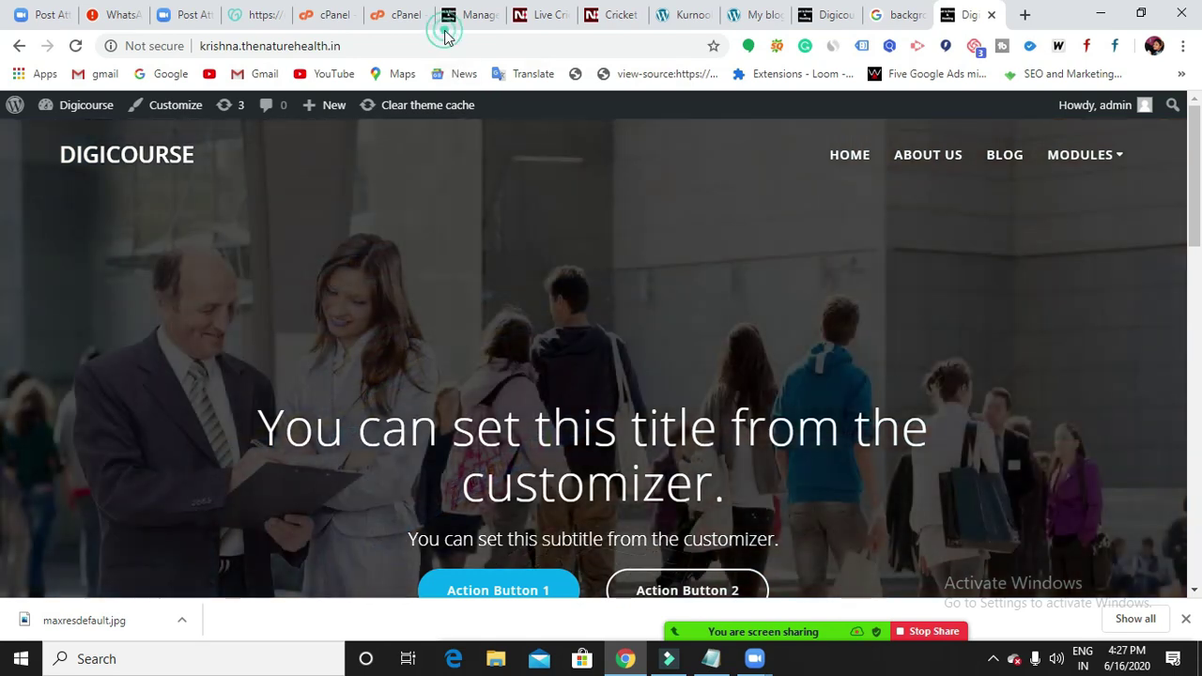
# Open the Customizer from the theme management page and look over Highlight's preview.
pyautogui.click(446, 28)
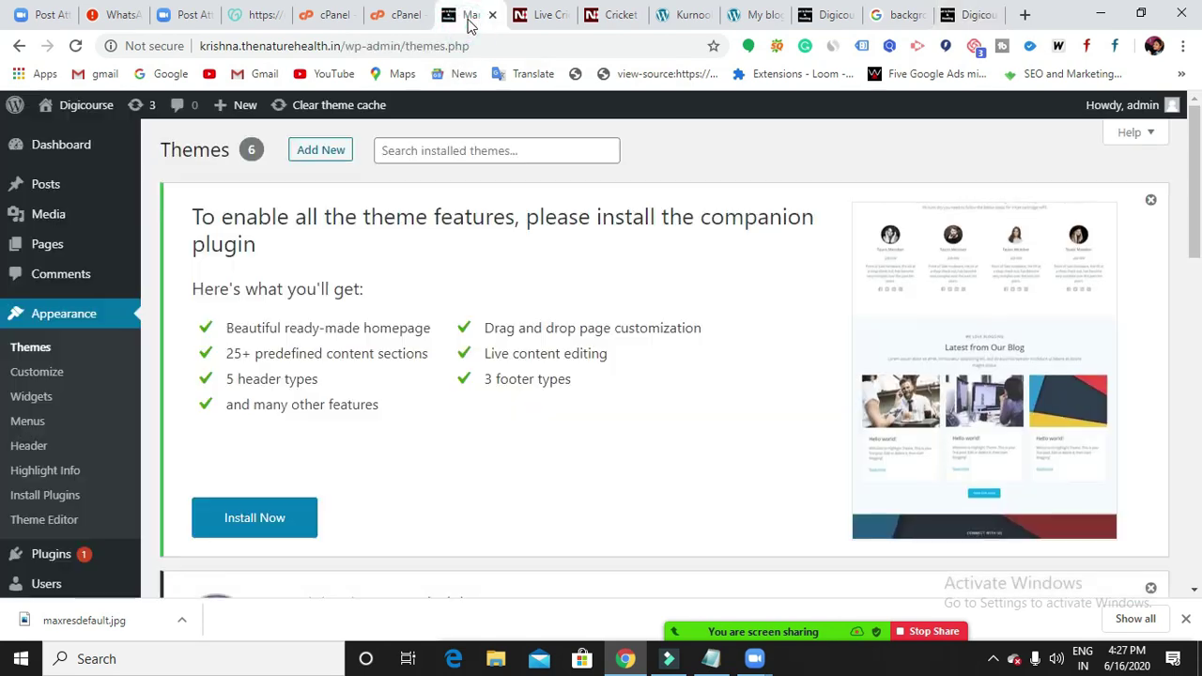
pyautogui.click(52, 375)
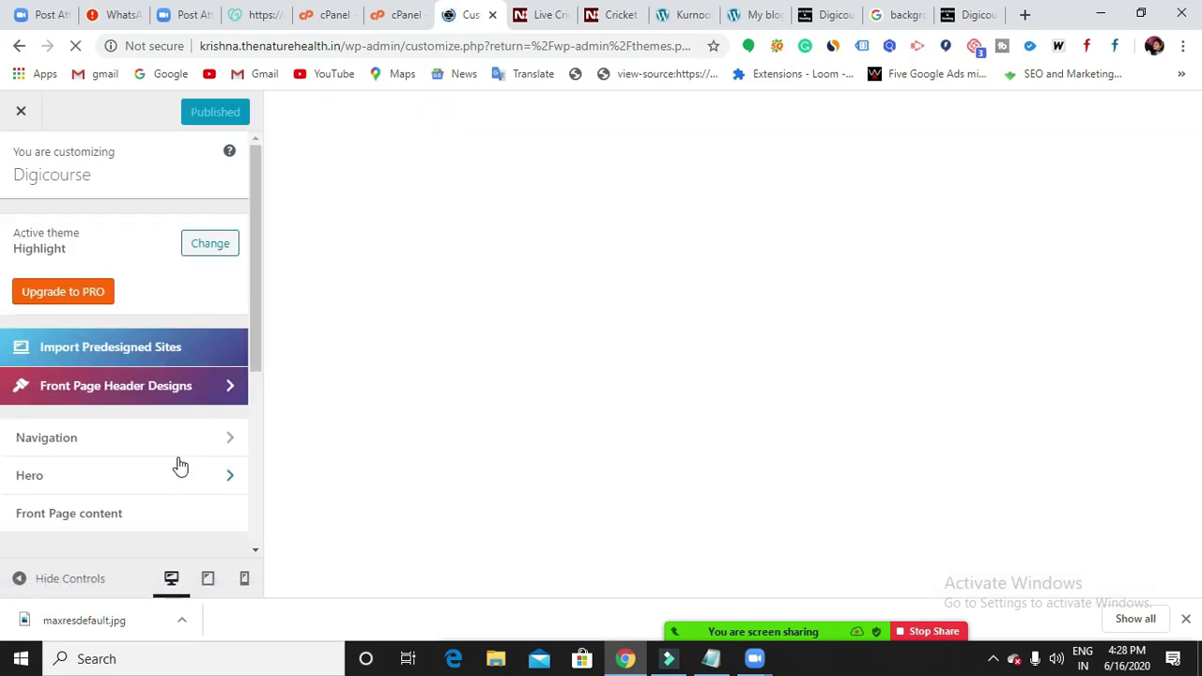
pyautogui.scroll(-4, 177, 464)
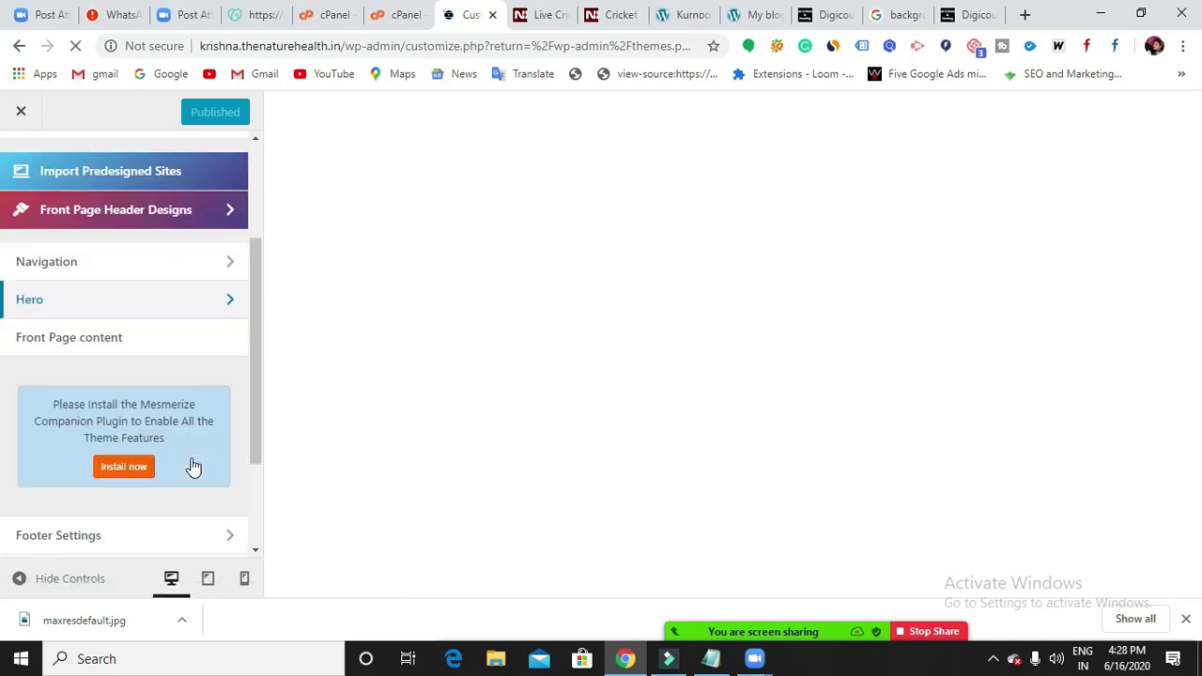
pyautogui.scroll(4, 172, 411)
pyautogui.scroll(-1, 172, 410)
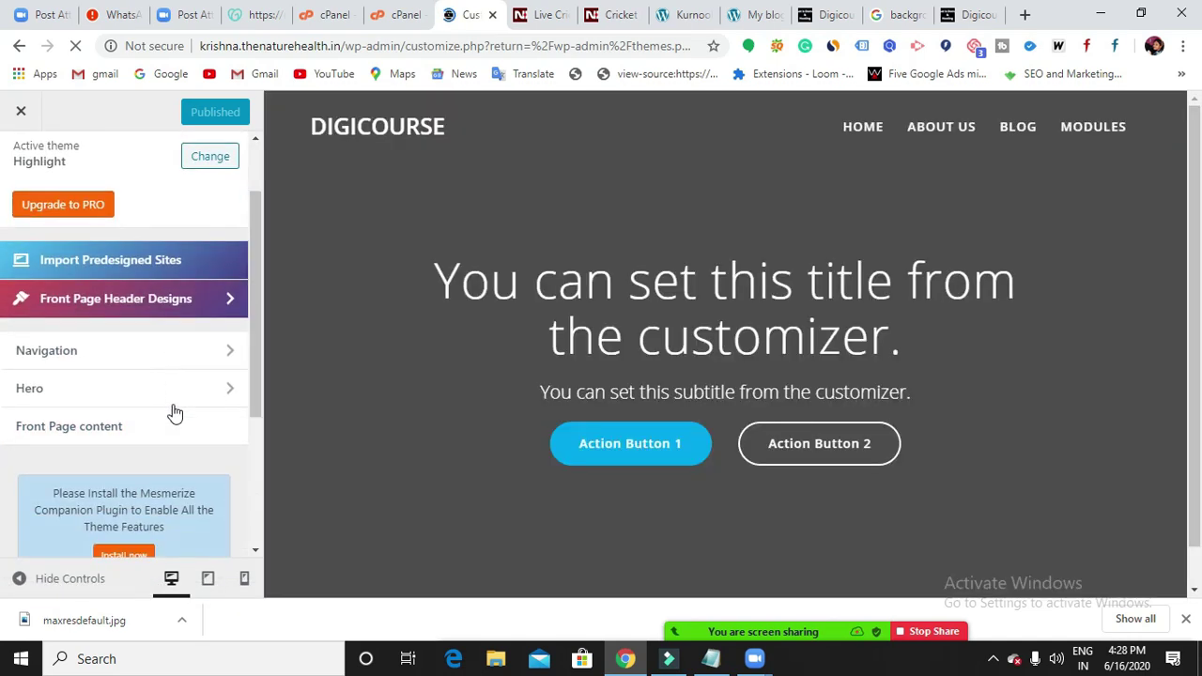
# Tick Show Top Bar under Navigation > Top Bar, adding contact details and social icons.
pyautogui.click(159, 348)
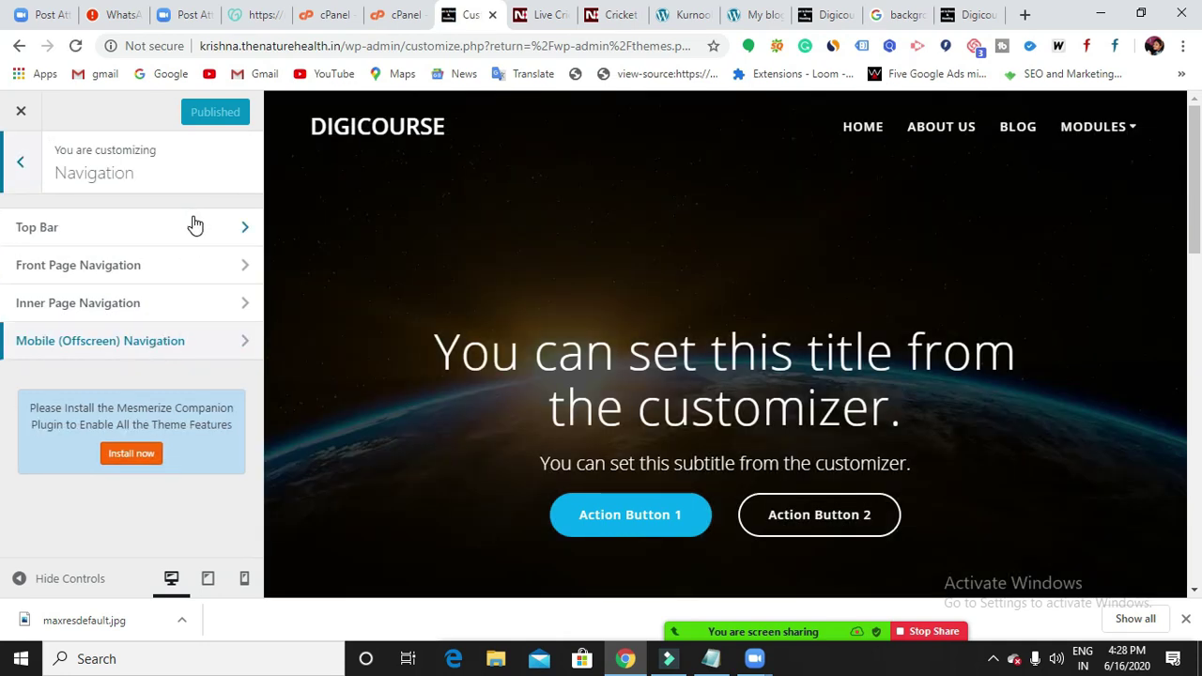
pyautogui.click(194, 225)
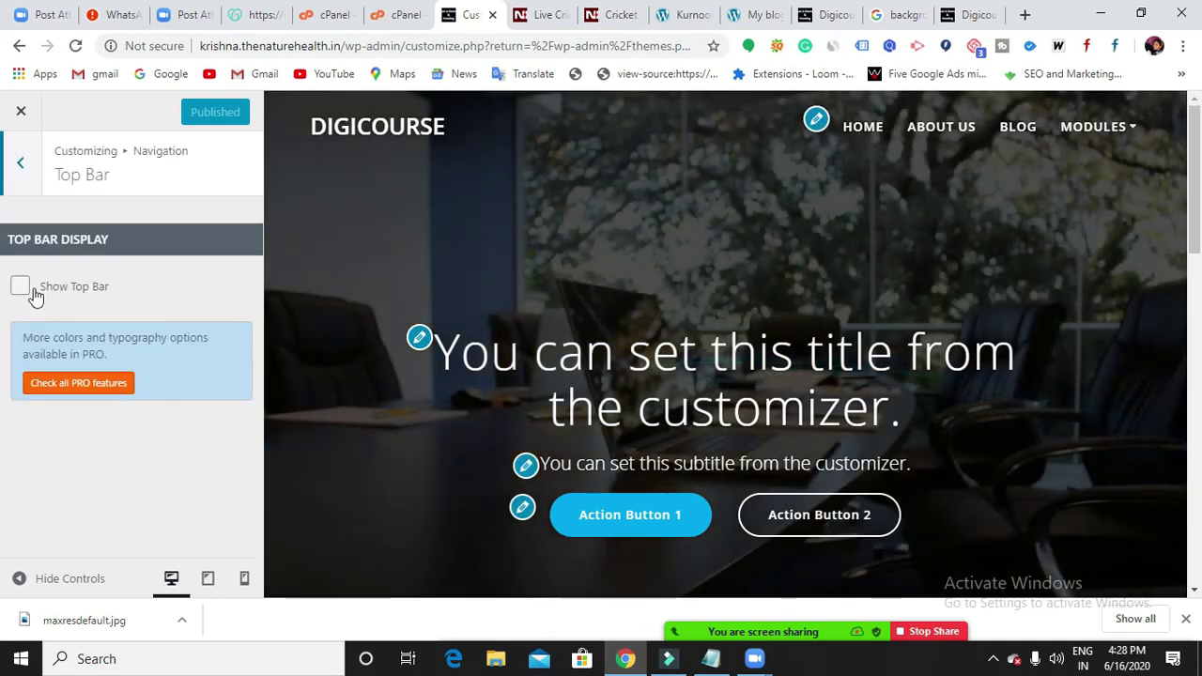
pyautogui.click(20, 287)
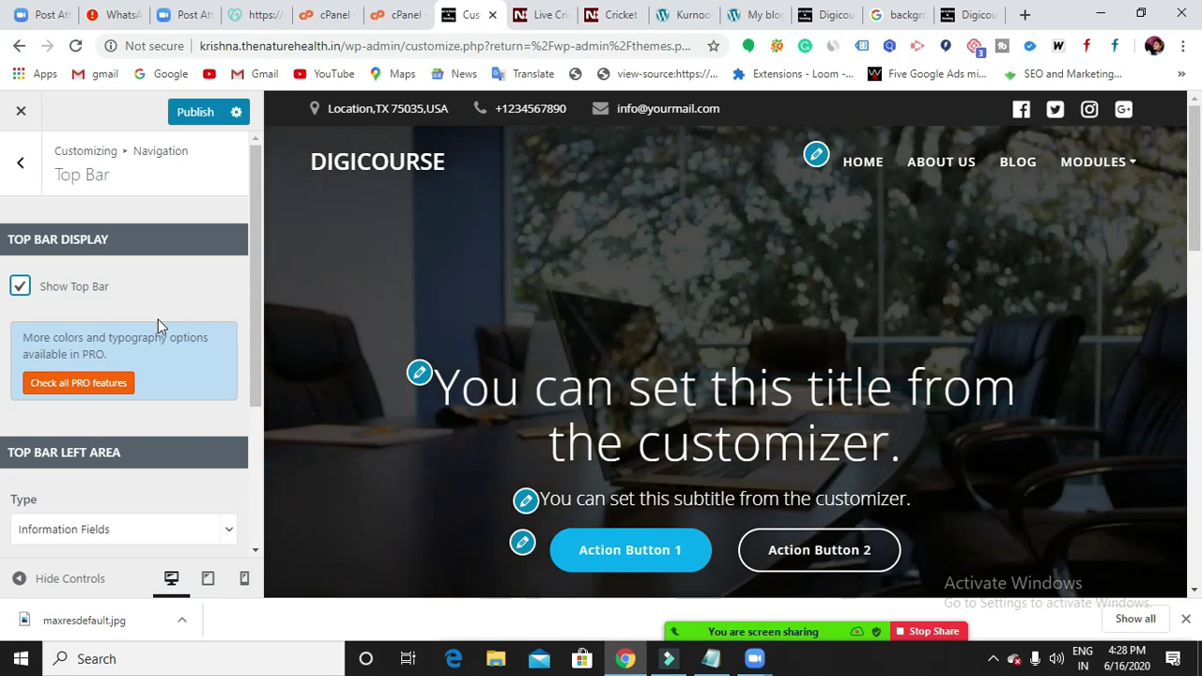
pyautogui.scroll(-2, 158, 319)
pyautogui.scroll(-1, 158, 326)
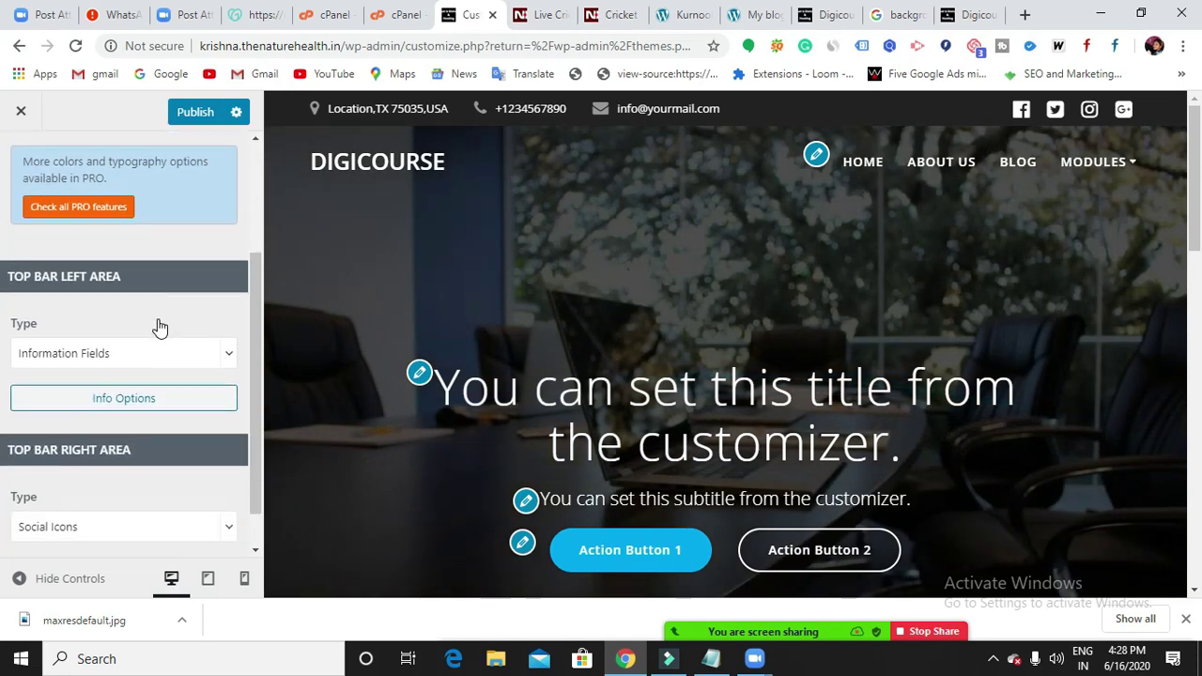
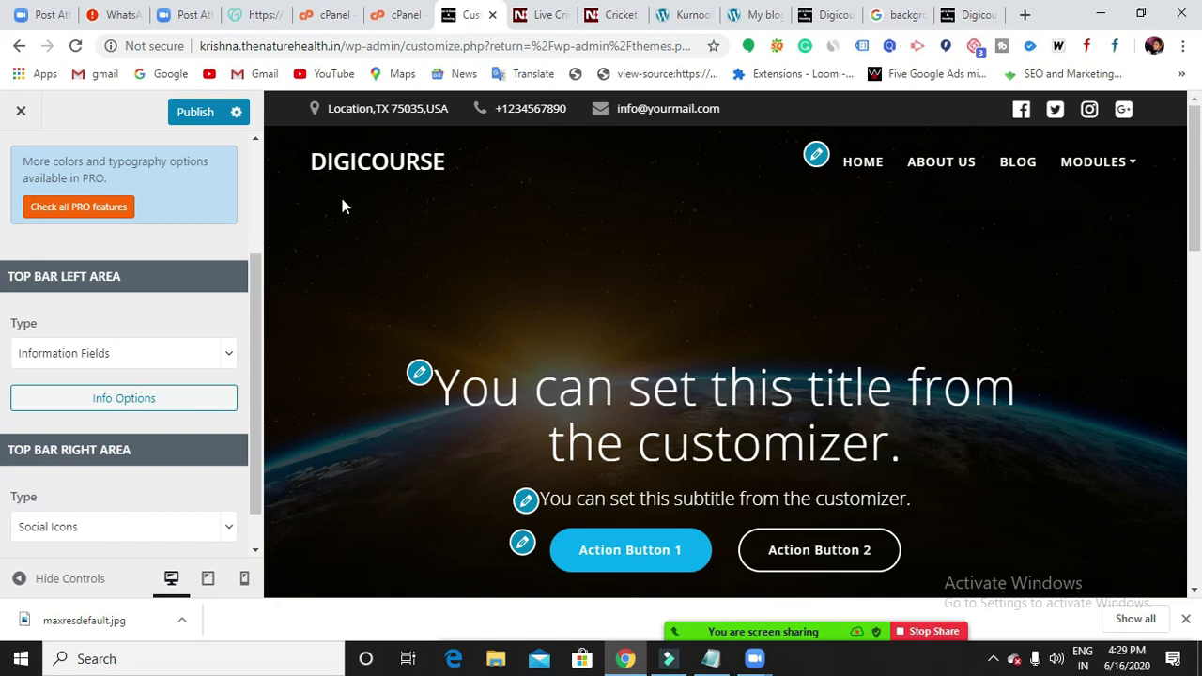
# Switch the Top Bar Left Area type from Information Fields to Social Icons.
pyautogui.scroll(-1, 99, 403)
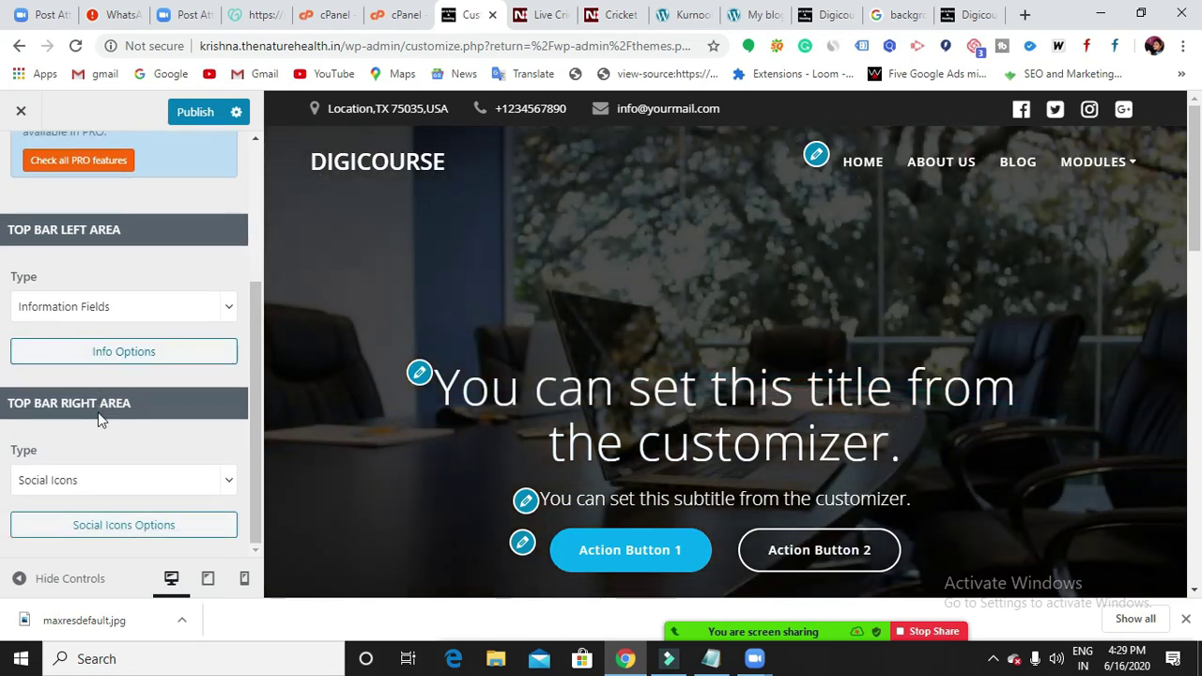
pyautogui.scroll(3, 100, 376)
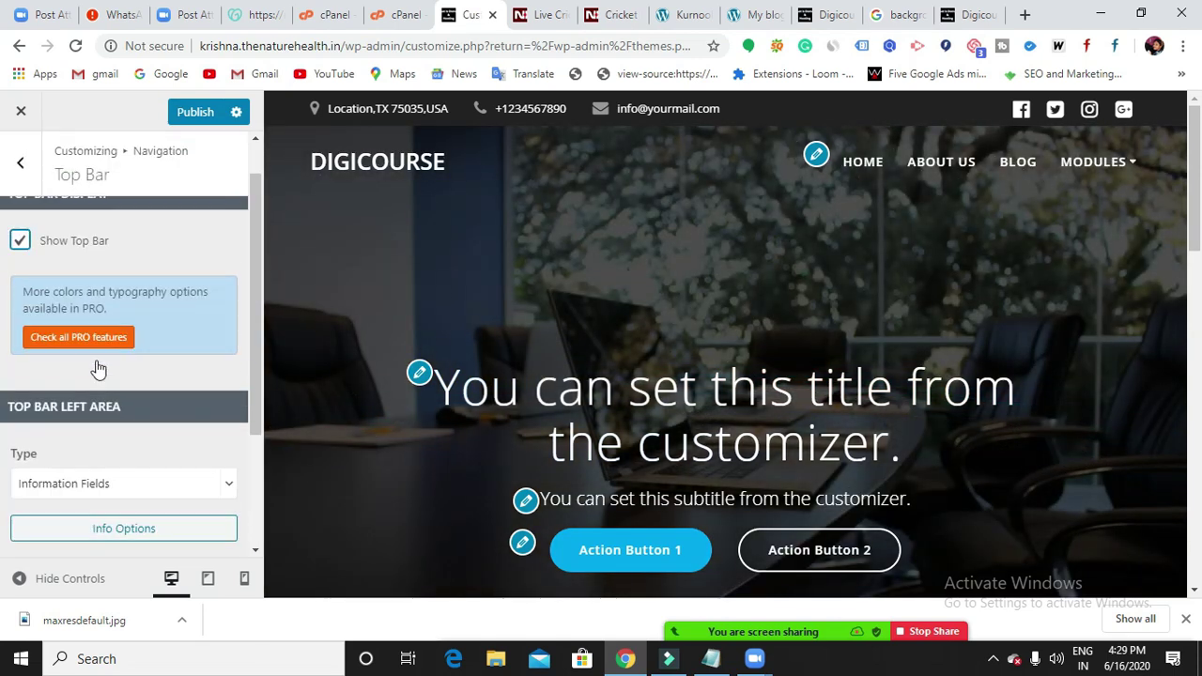
pyautogui.scroll(-3, 91, 371)
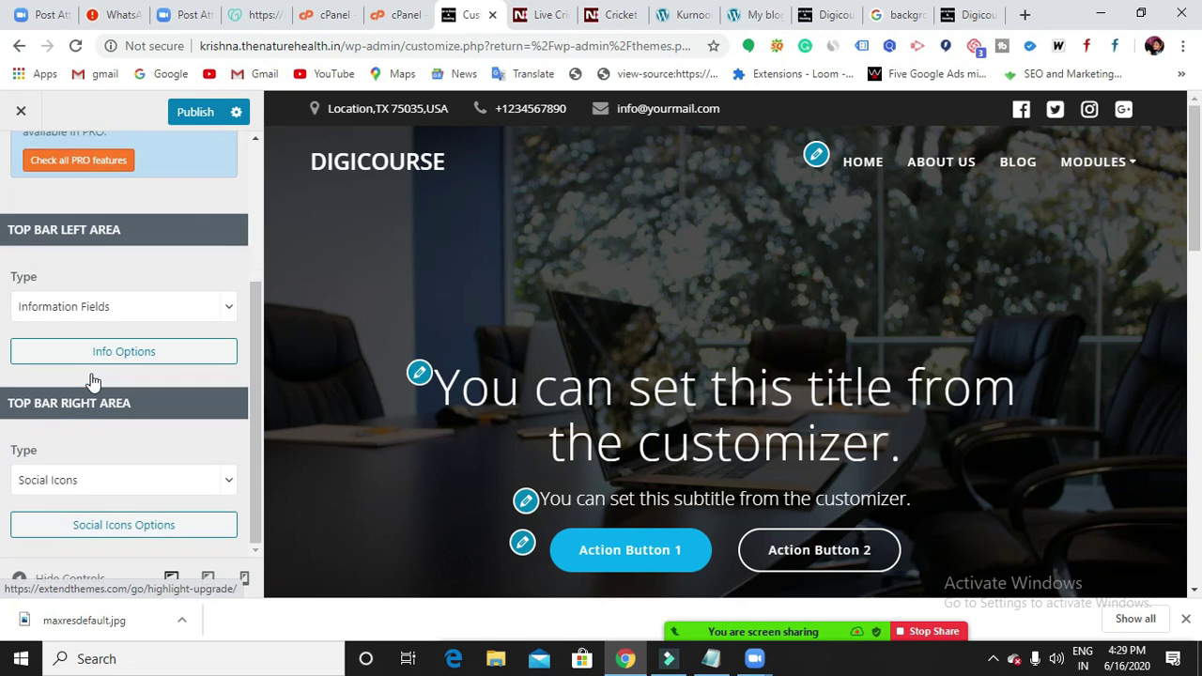
pyautogui.click(166, 310)
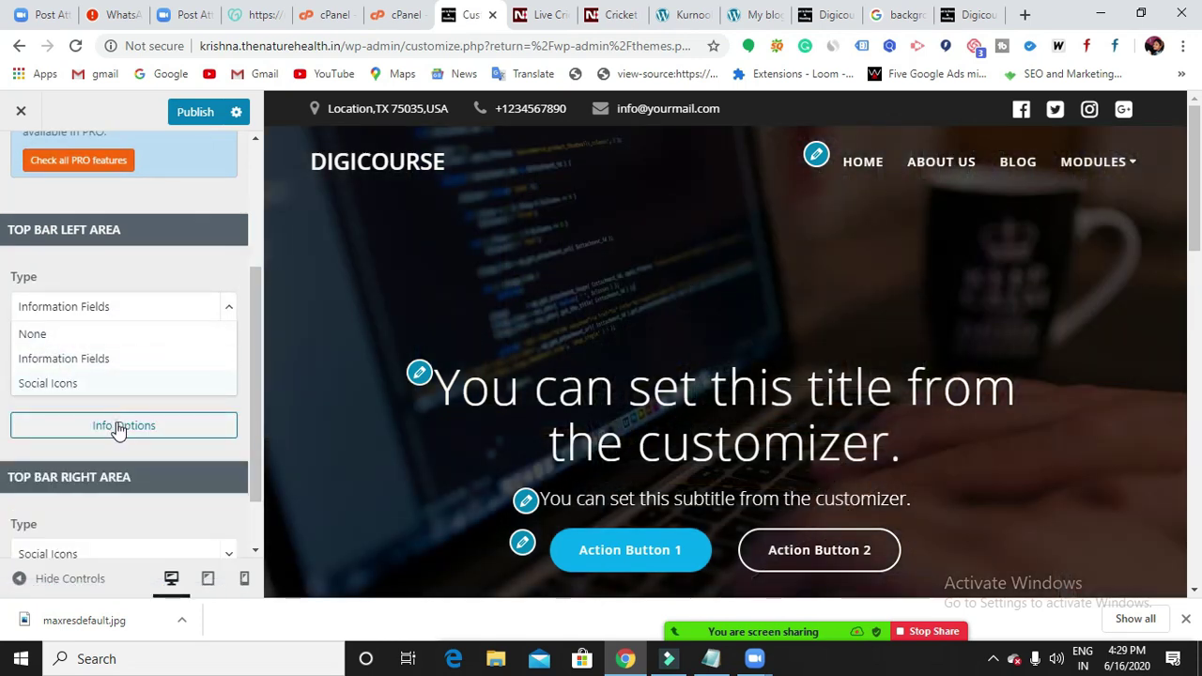
pyautogui.click(117, 423)
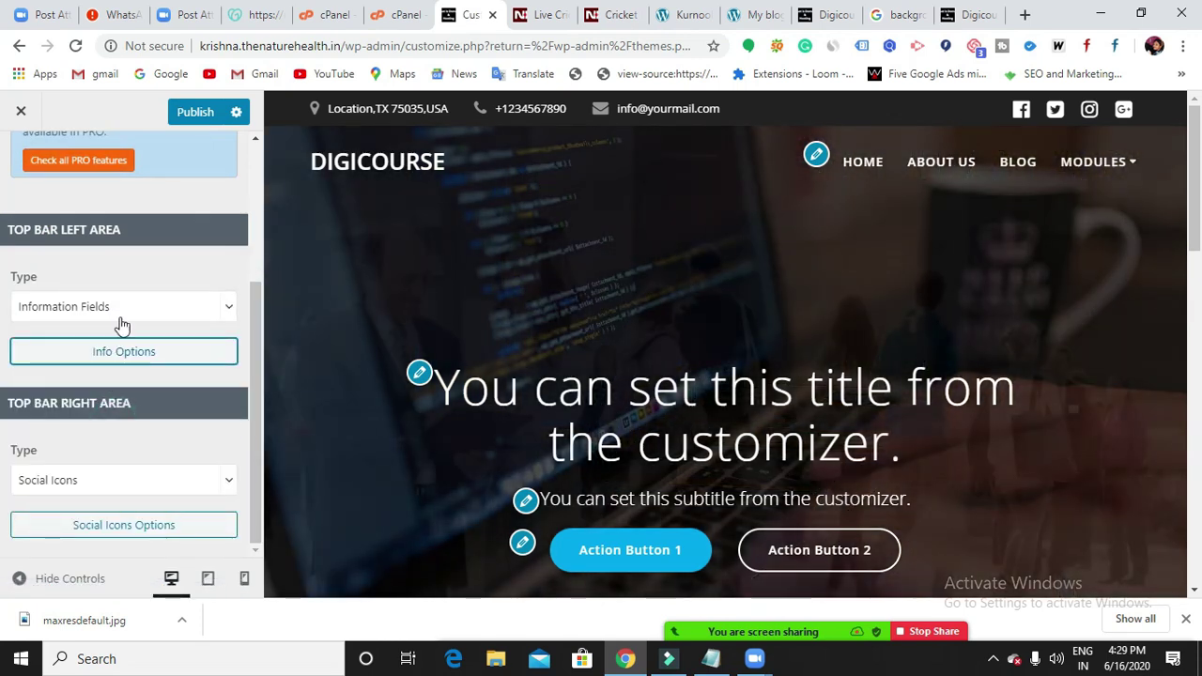
pyautogui.click(123, 306)
pyautogui.click(75, 382)
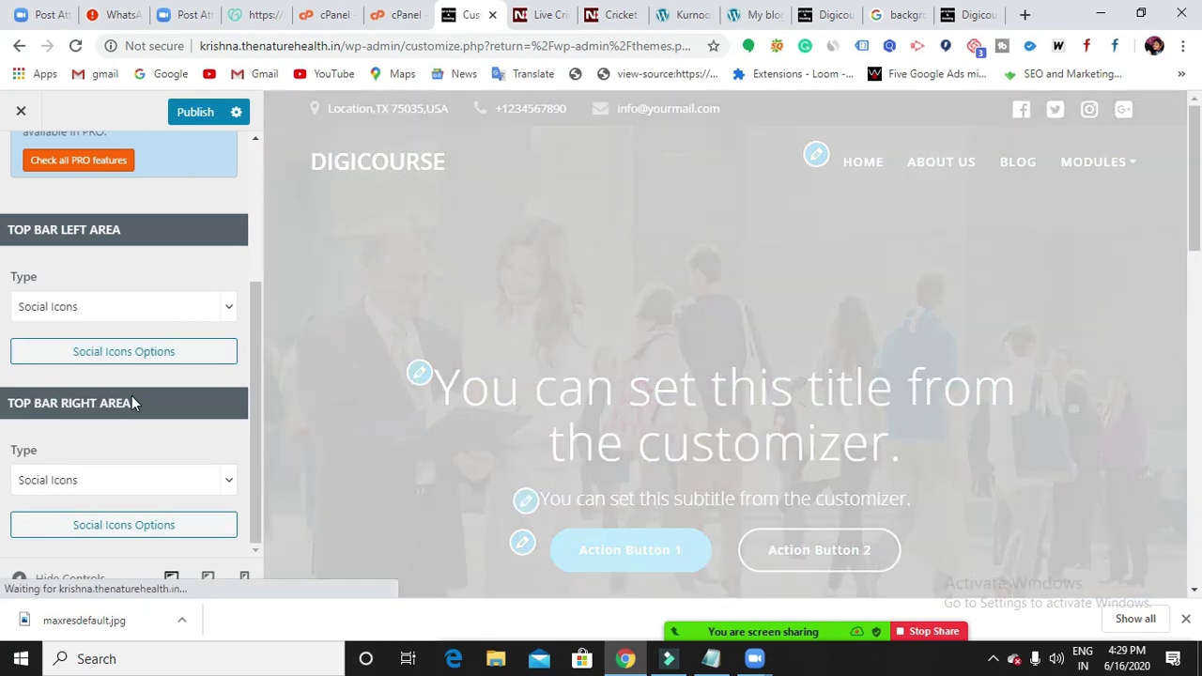
# Open the right area's Social Icons Options and review the Facebook, Twitter, Instagram and Google+ links.
pyautogui.click(111, 526)
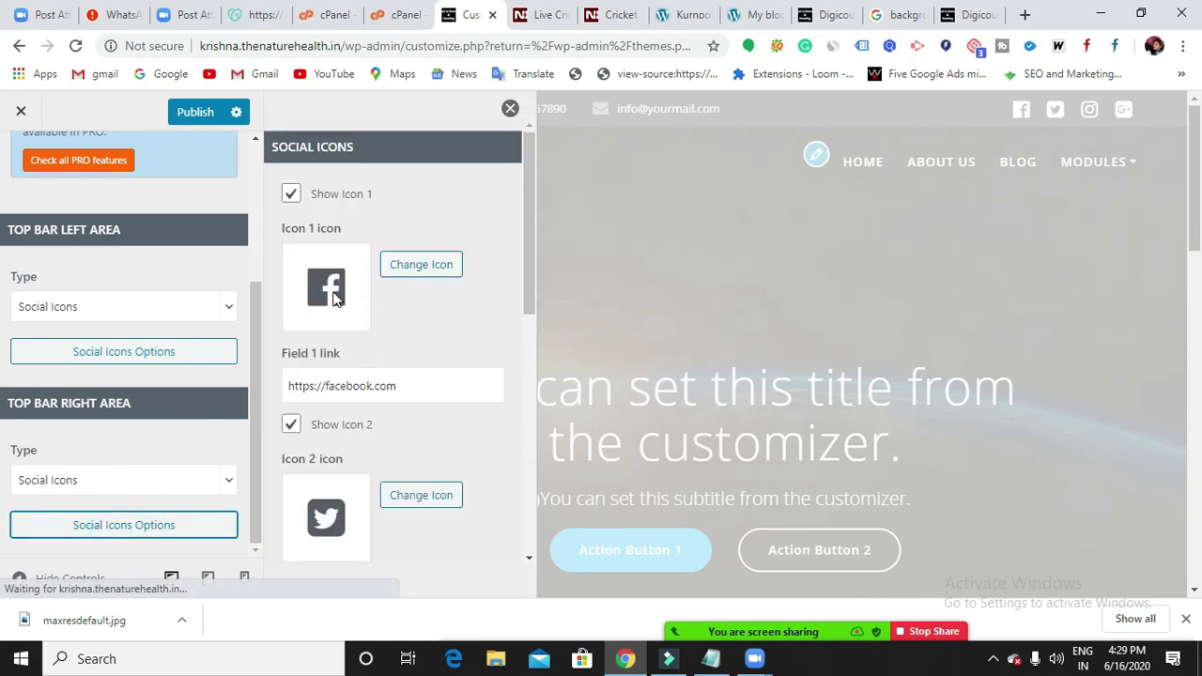
pyautogui.scroll(-4, 325, 475)
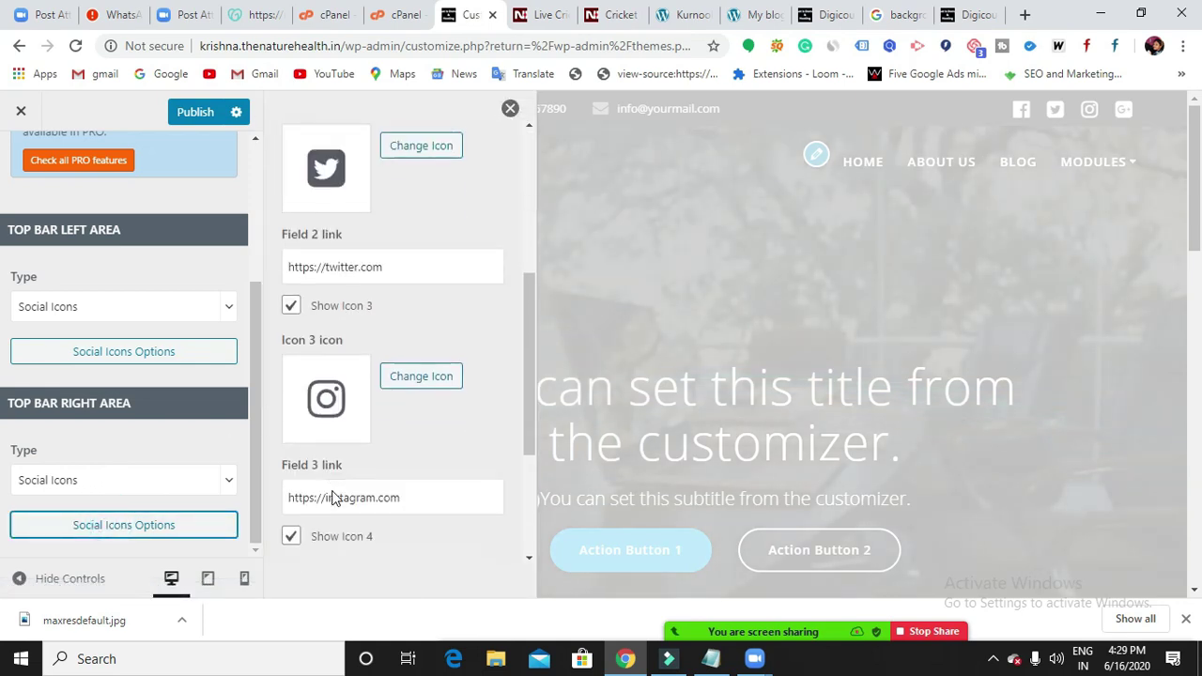
pyautogui.scroll(-2, 330, 413)
pyautogui.scroll(-1, 333, 453)
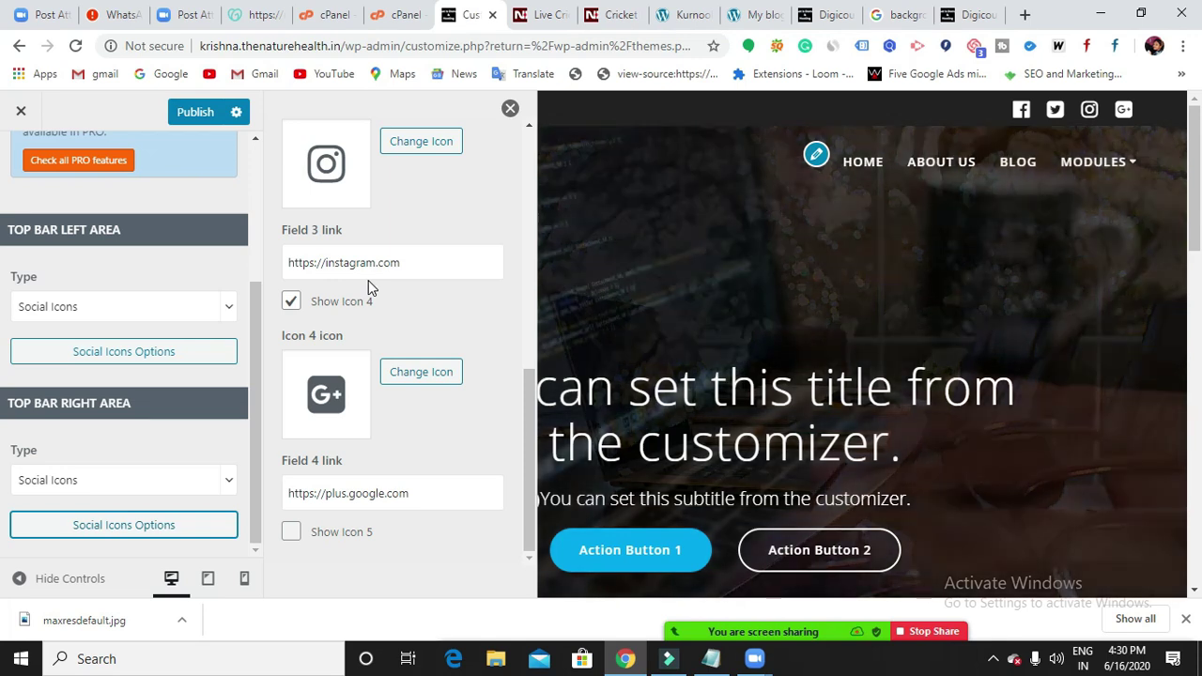
pyautogui.scroll(2, 383, 301)
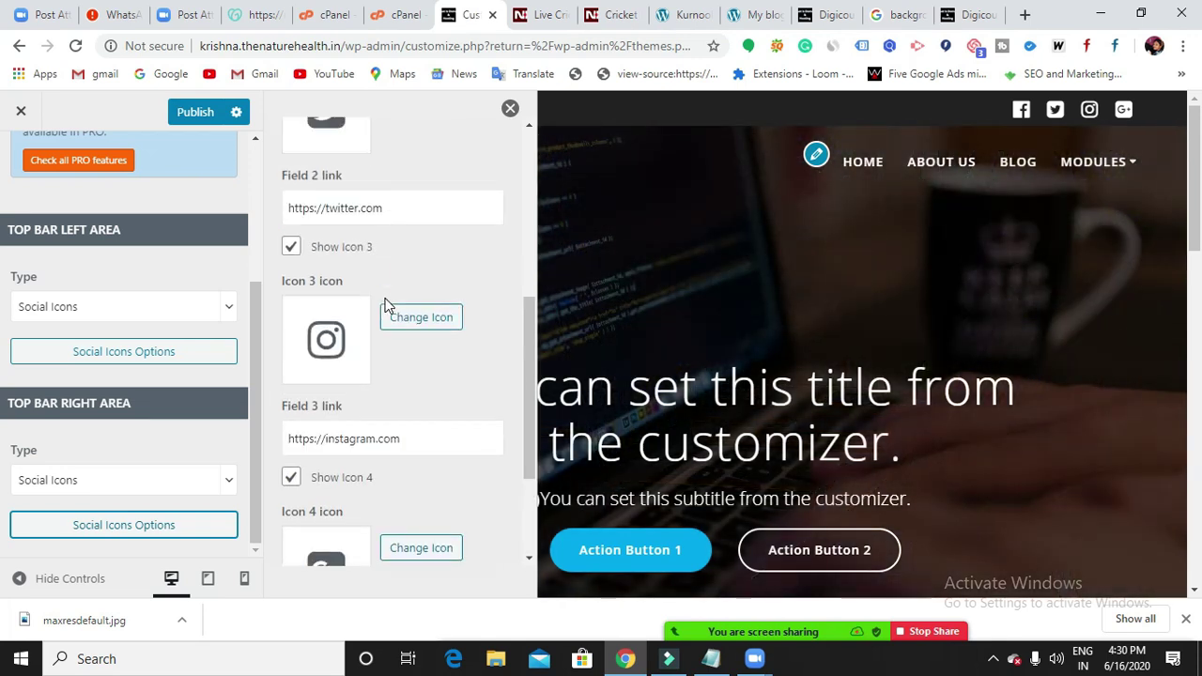
pyautogui.scroll(5, 383, 300)
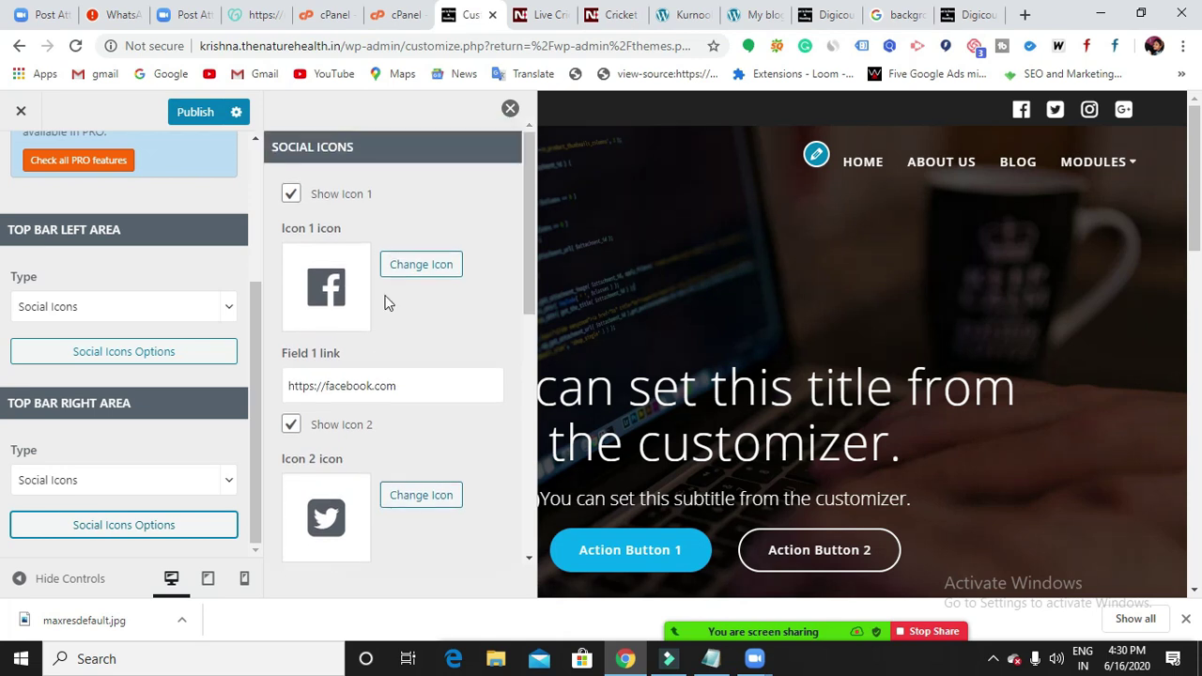
pyautogui.click(429, 392)
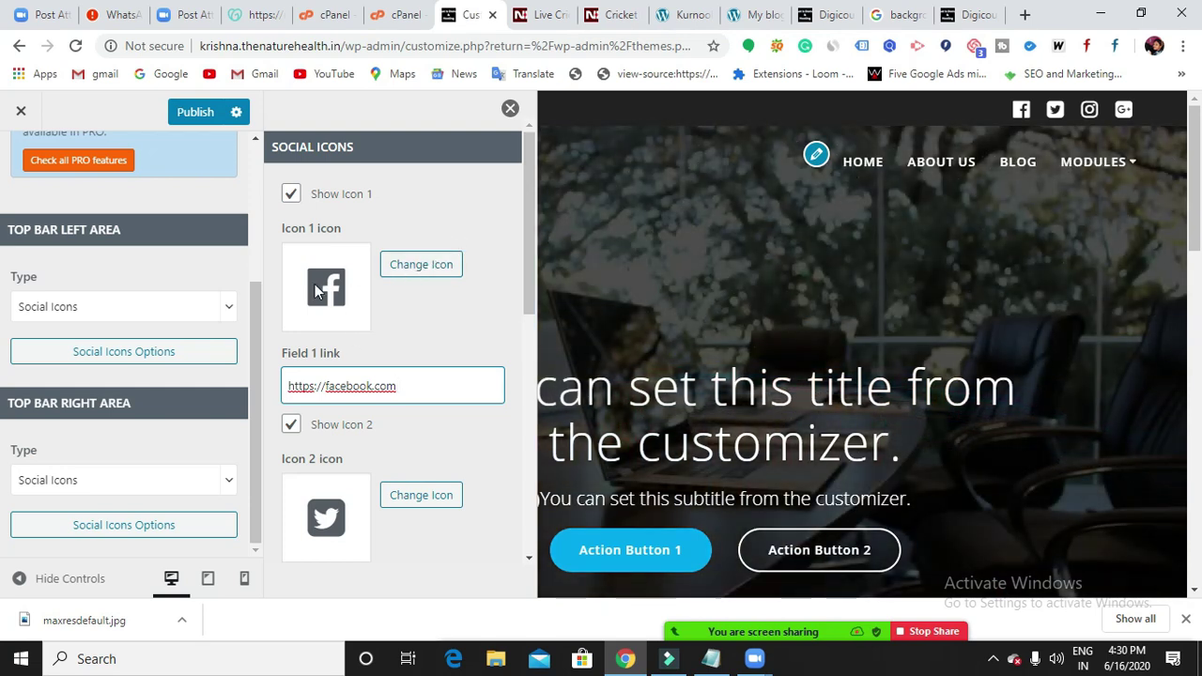
# Replace Icon 1's Facebook logo with the 'youtube' icon from the FontAwesome picker.
pyautogui.click(418, 267)
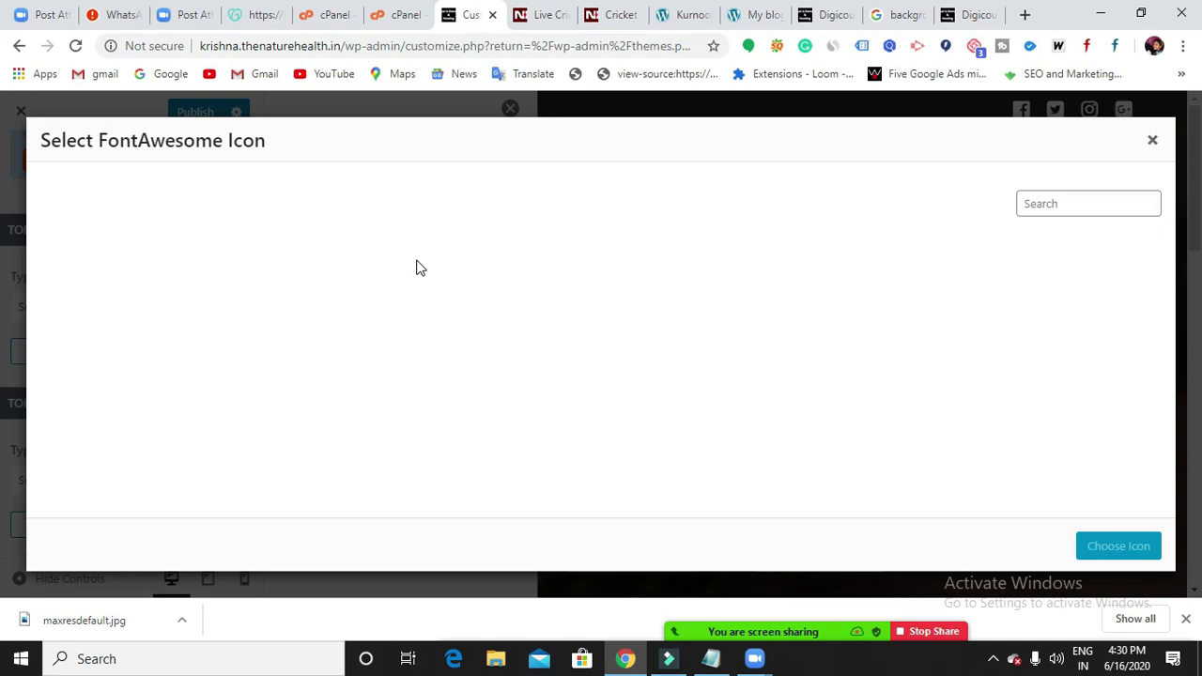
pyautogui.scroll(-2, 455, 335)
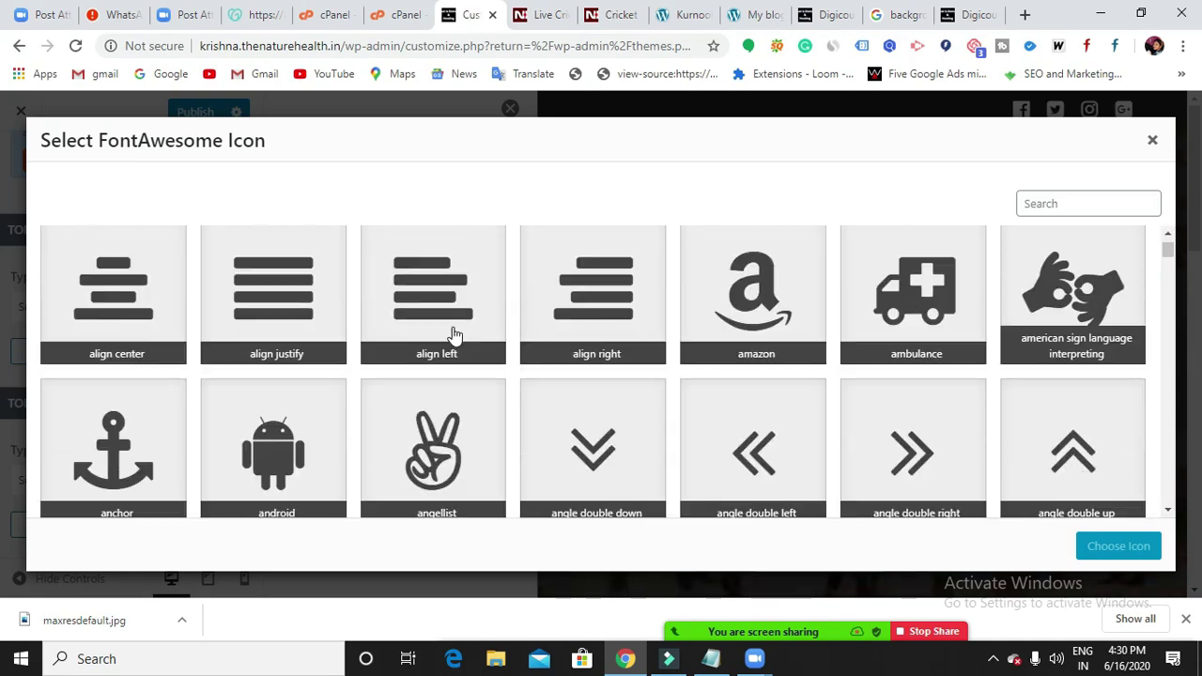
pyautogui.scroll(-2, 439, 341)
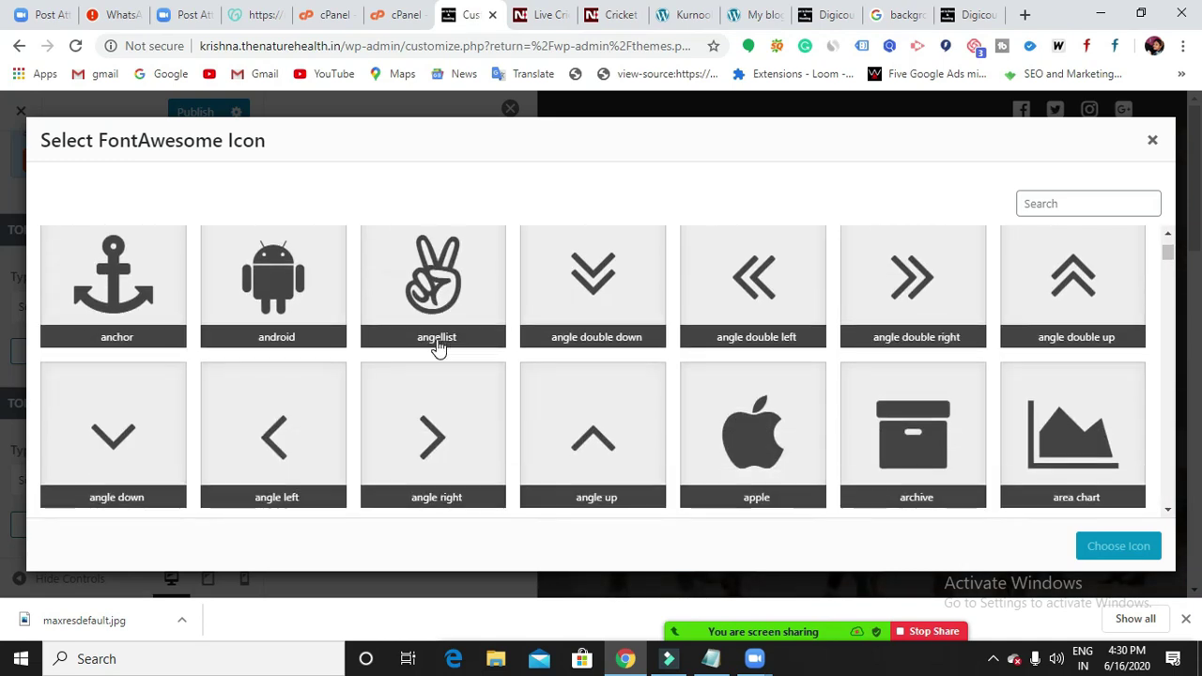
pyautogui.scroll(-4, 437, 347)
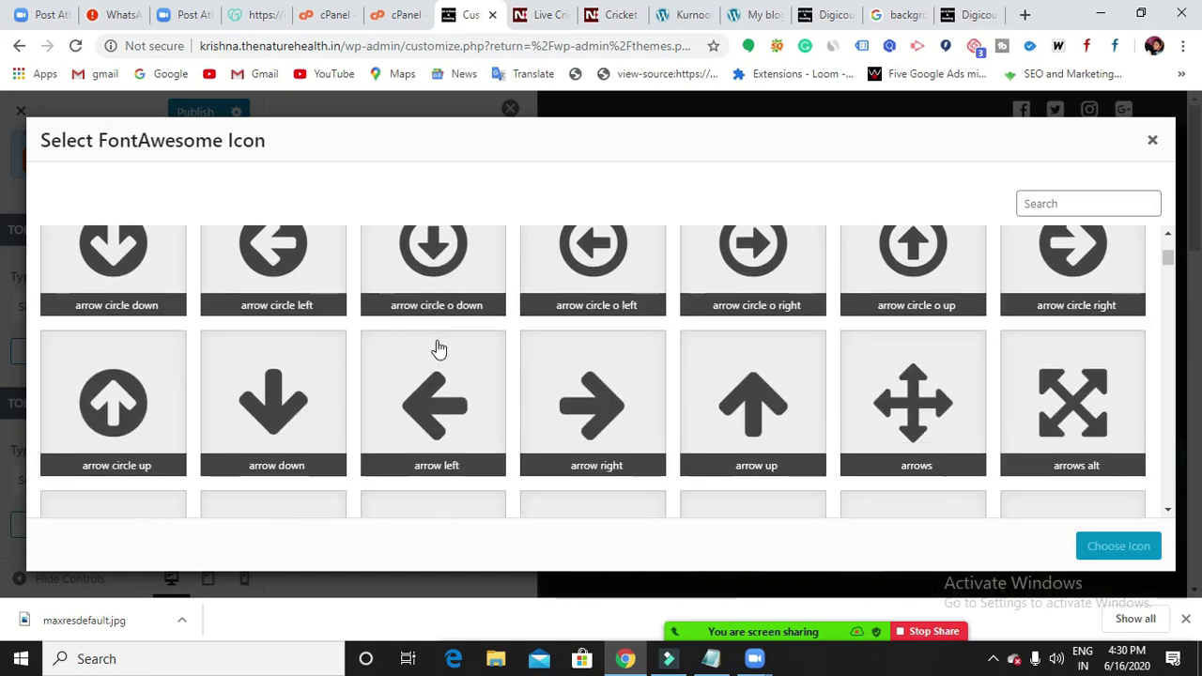
pyautogui.scroll(-4, 438, 349)
pyautogui.click(1052, 198)
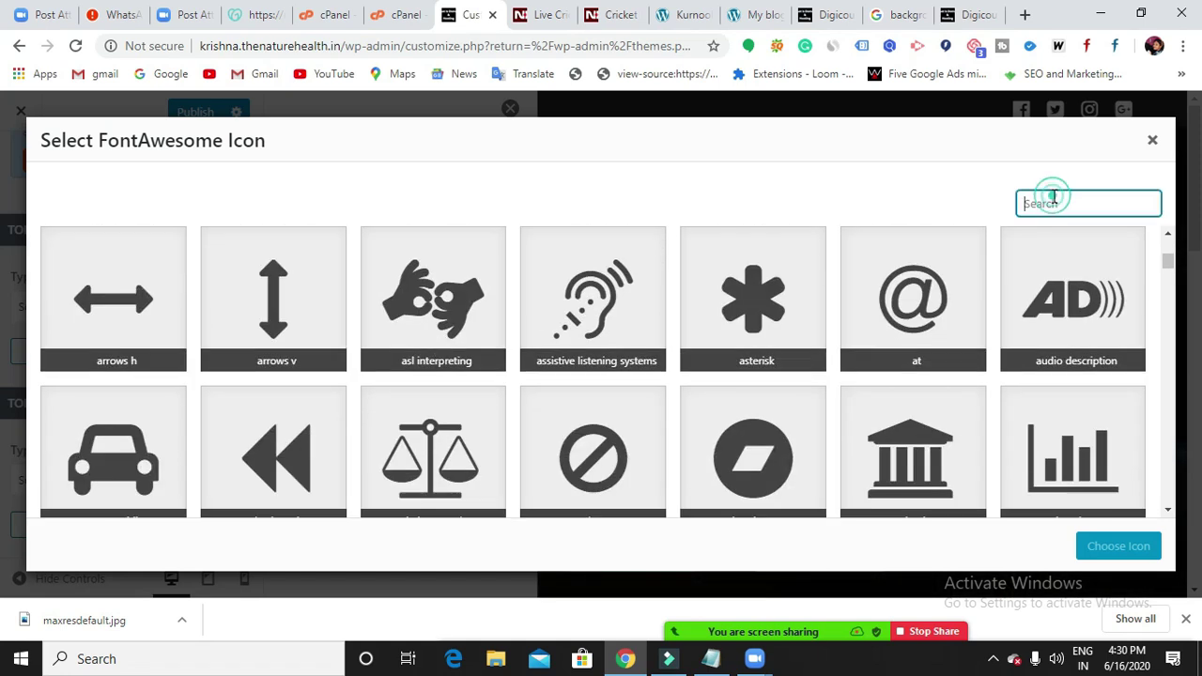
pyautogui.write('y')
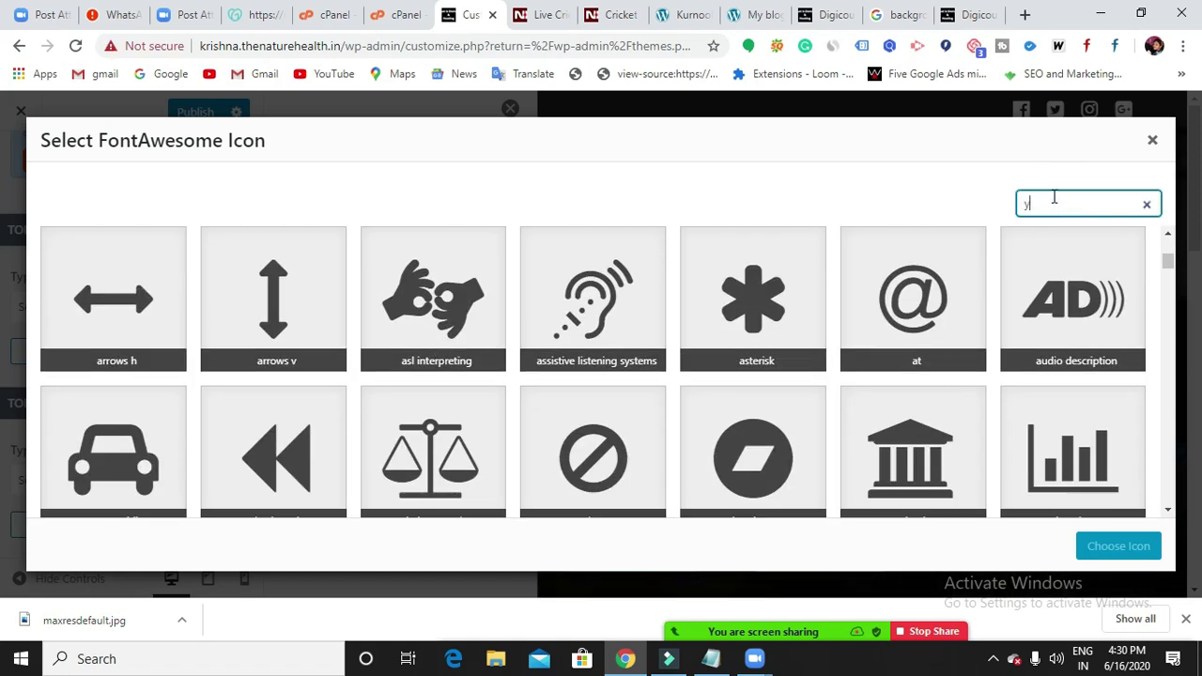
pyautogui.write('outube')
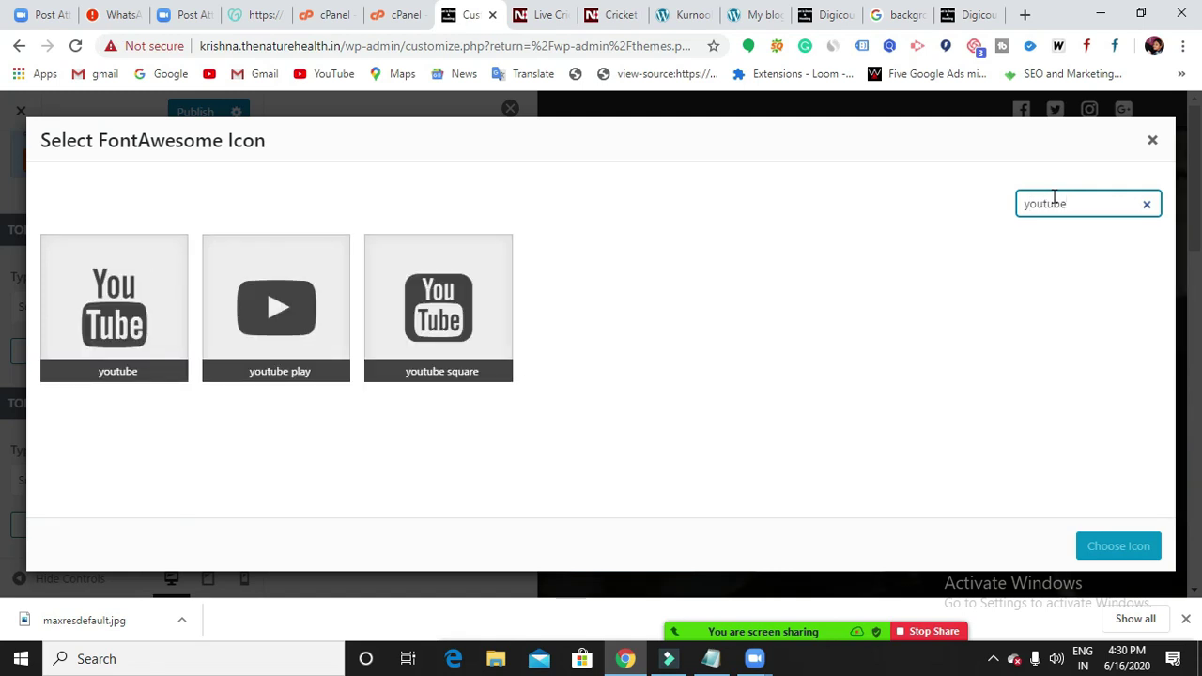
pyautogui.doubleClick(1053, 201)
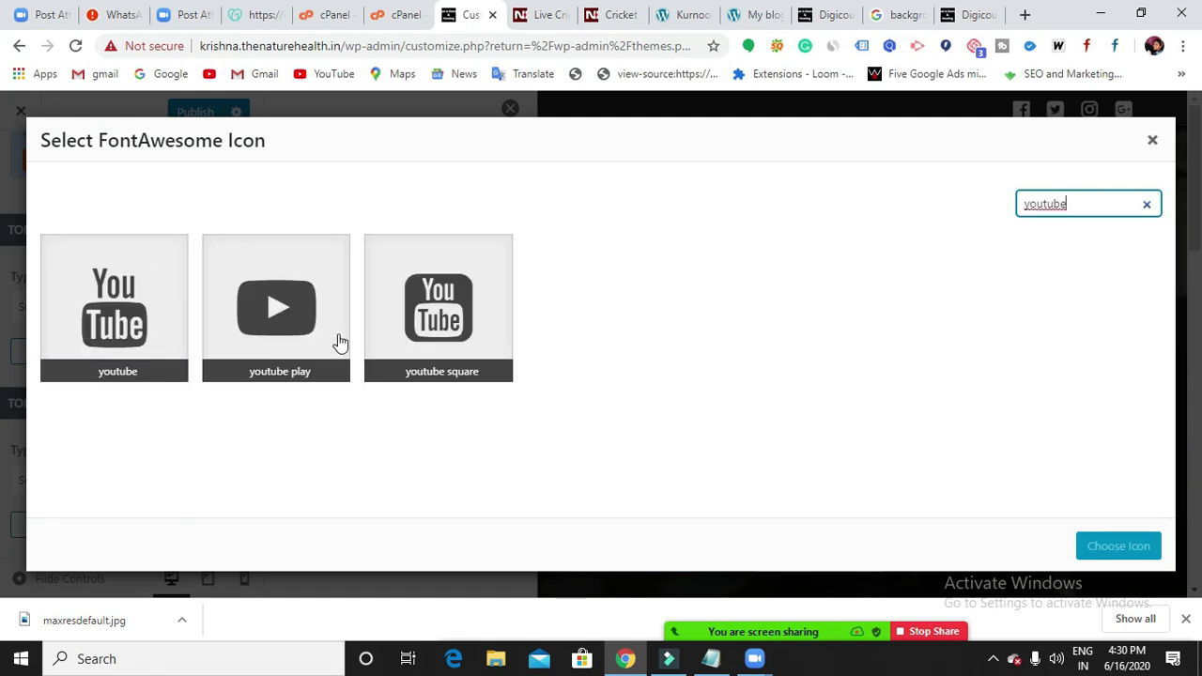
pyautogui.click(110, 322)
pyautogui.click(1107, 548)
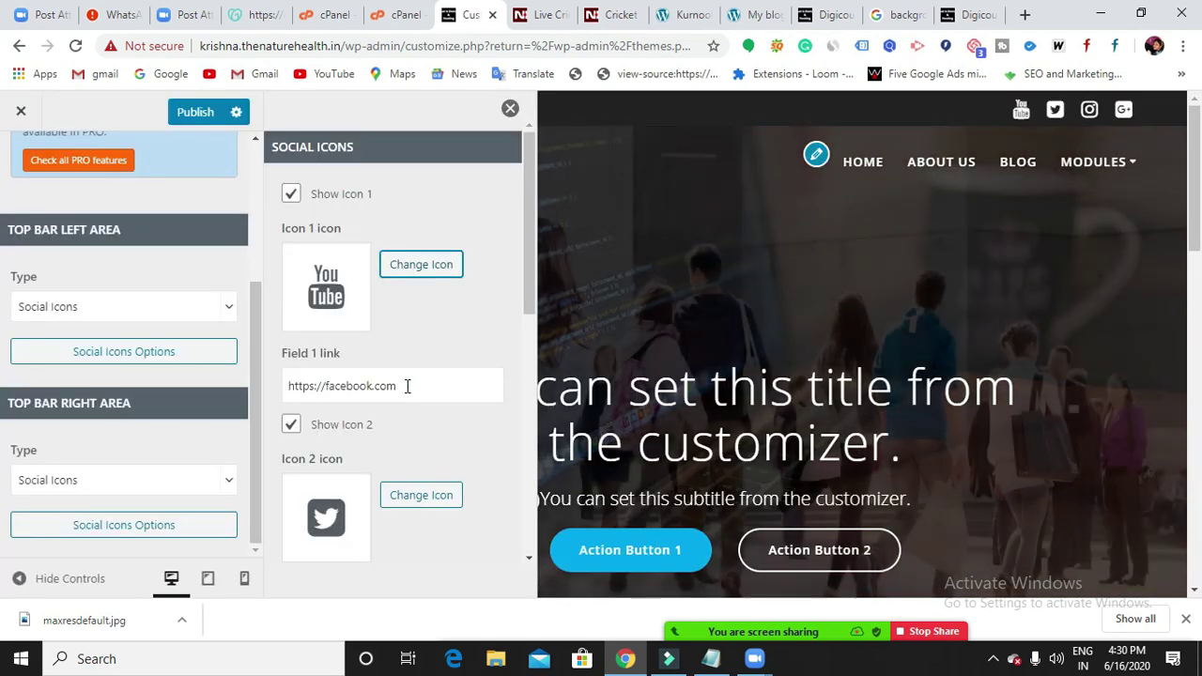
pyautogui.click(406, 386)
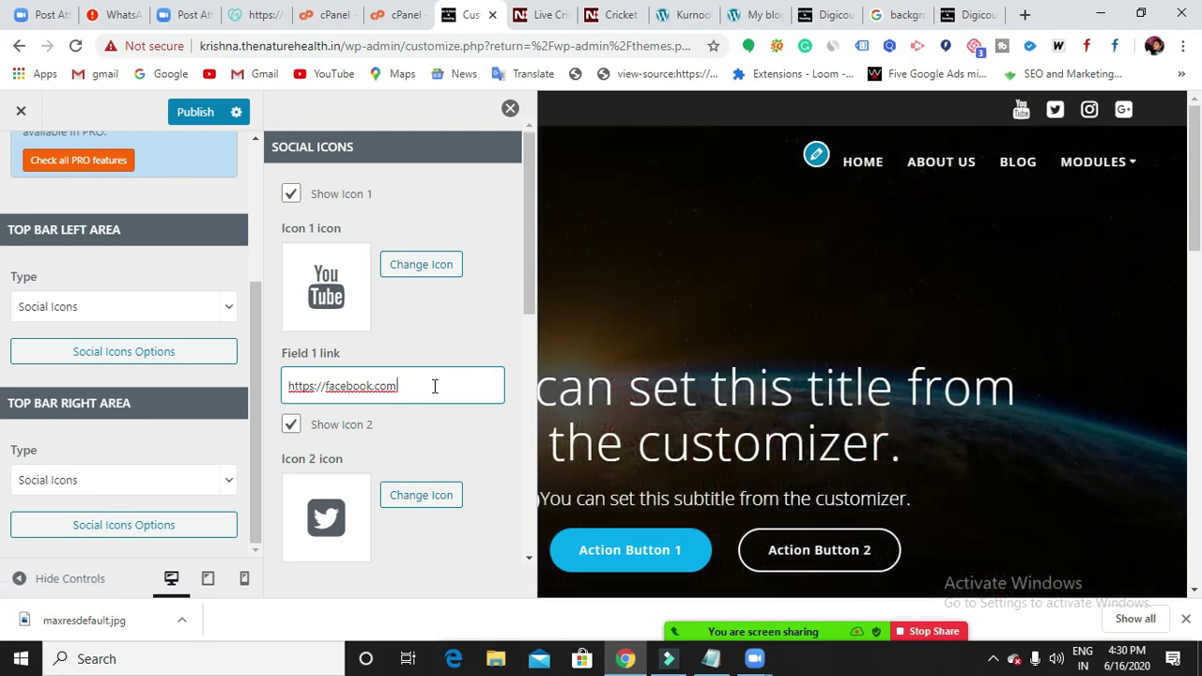
# Clear the first icon's Facebook link and load YouTube in a new browser tab.
pyautogui.press('BackSpace')
pyautogui.press('BackSpace')
pyautogui.press('BackSpace')
pyautogui.press('BackSpace')
pyautogui.press('BackSpace')
pyautogui.press('BackSpace')
pyautogui.press('BackSpace')
pyautogui.press('BackSpace')
pyautogui.press('BackSpace')
pyautogui.press('BackSpace')
pyautogui.press('BackSpace')
pyautogui.press('BackSpace')
pyautogui.press('BackSpace')
pyautogui.press('BackSpace')
pyautogui.press('BackSpace')
pyautogui.press('BackSpace')
pyautogui.press('BackSpace')
pyautogui.press('BackSpace')
pyautogui.press('BackSpace')
pyautogui.press('BackSpace')
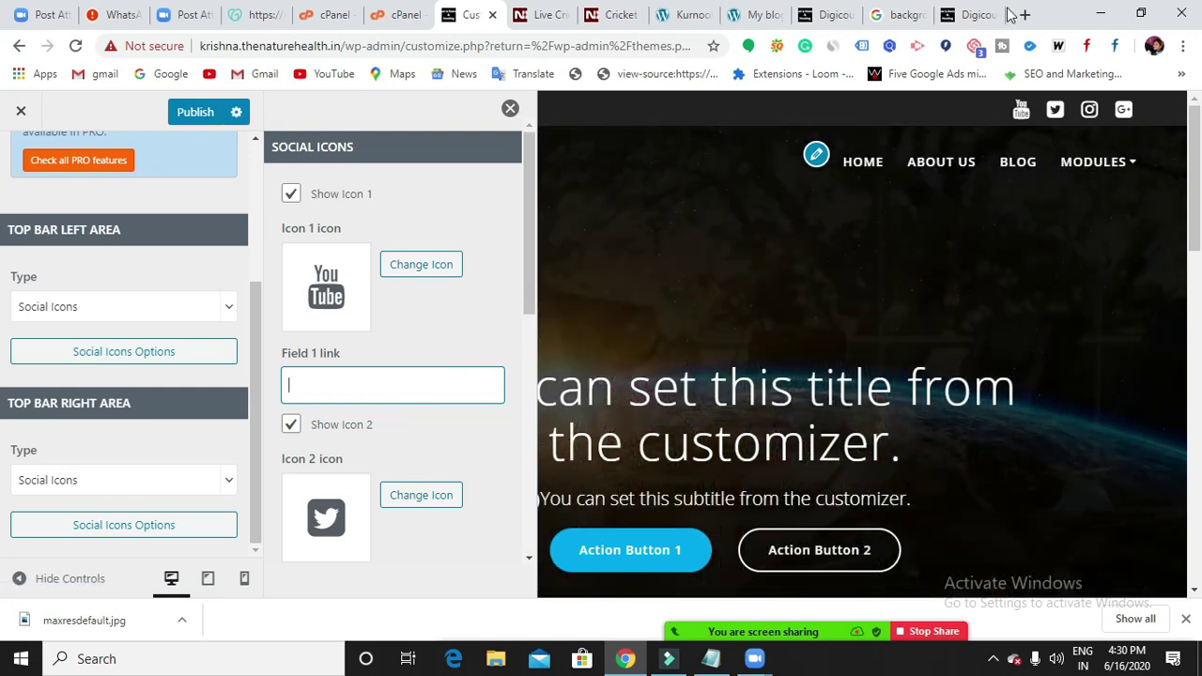
pyautogui.click(1023, 14)
pyautogui.click(319, 81)
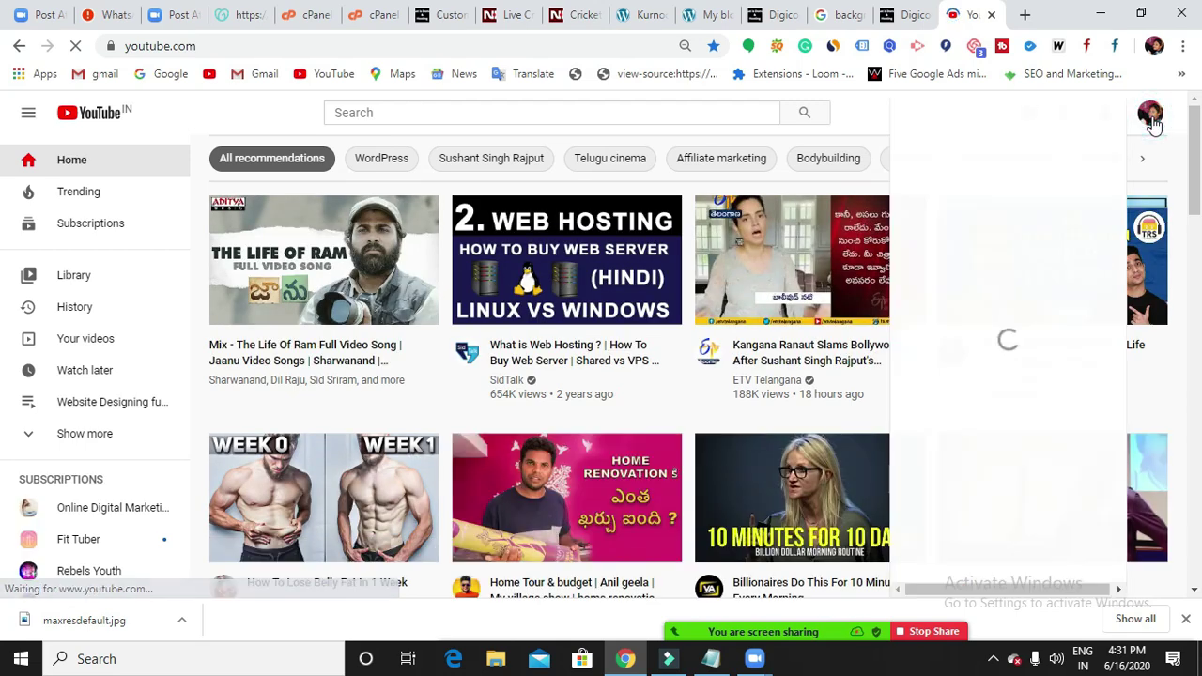
# Go to your own YouTube channel page and copy its full URL from the address bar.
pyautogui.click(1151, 115)
pyautogui.click(981, 201)
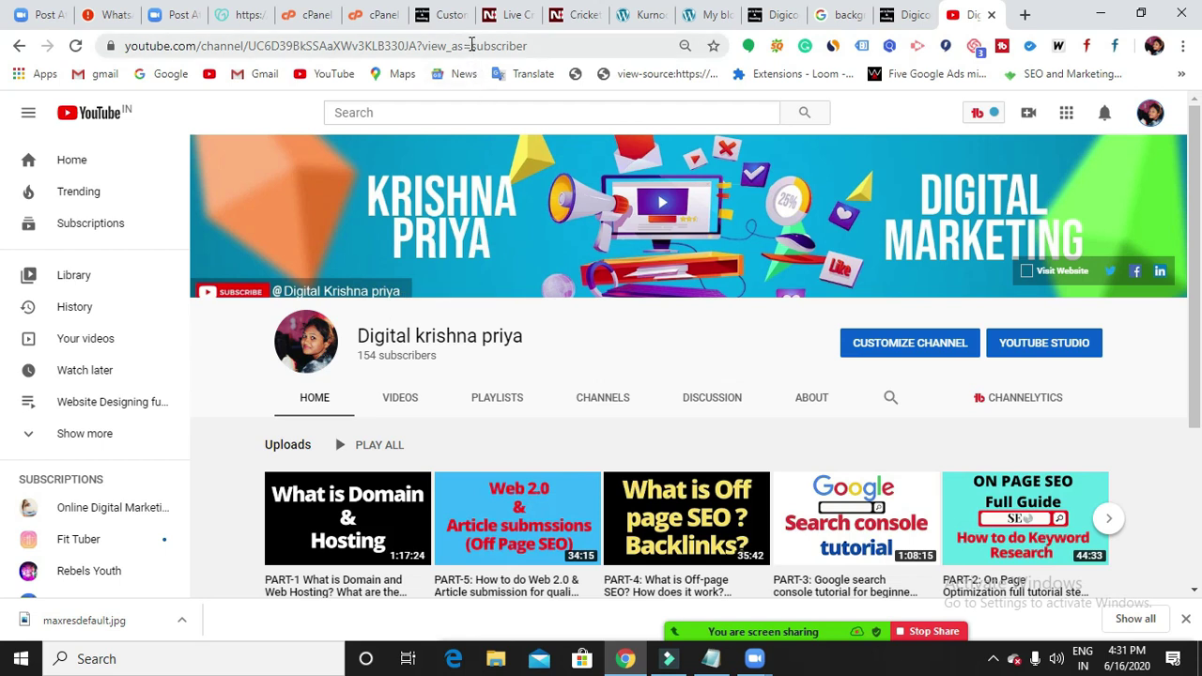
pyautogui.doubleClick(470, 45)
pyautogui.doubleClick(470, 45)
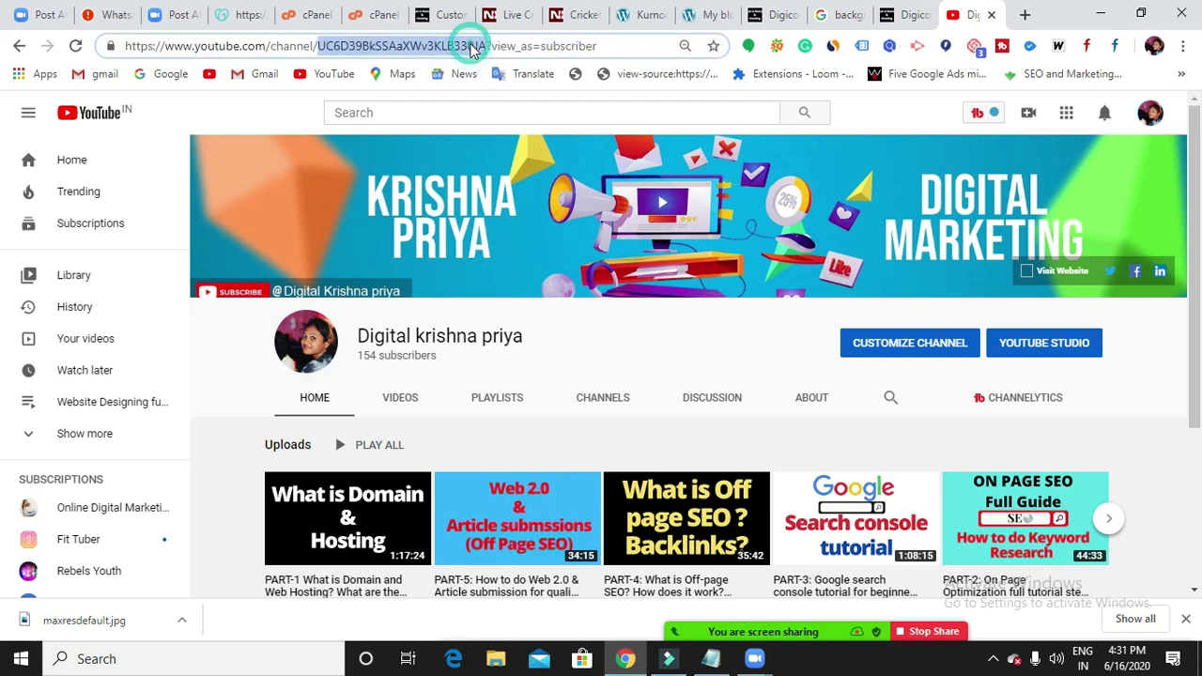
pyautogui.click(553, 47)
pyautogui.moveTo(601, 45); pyautogui.dragTo(125, 43)
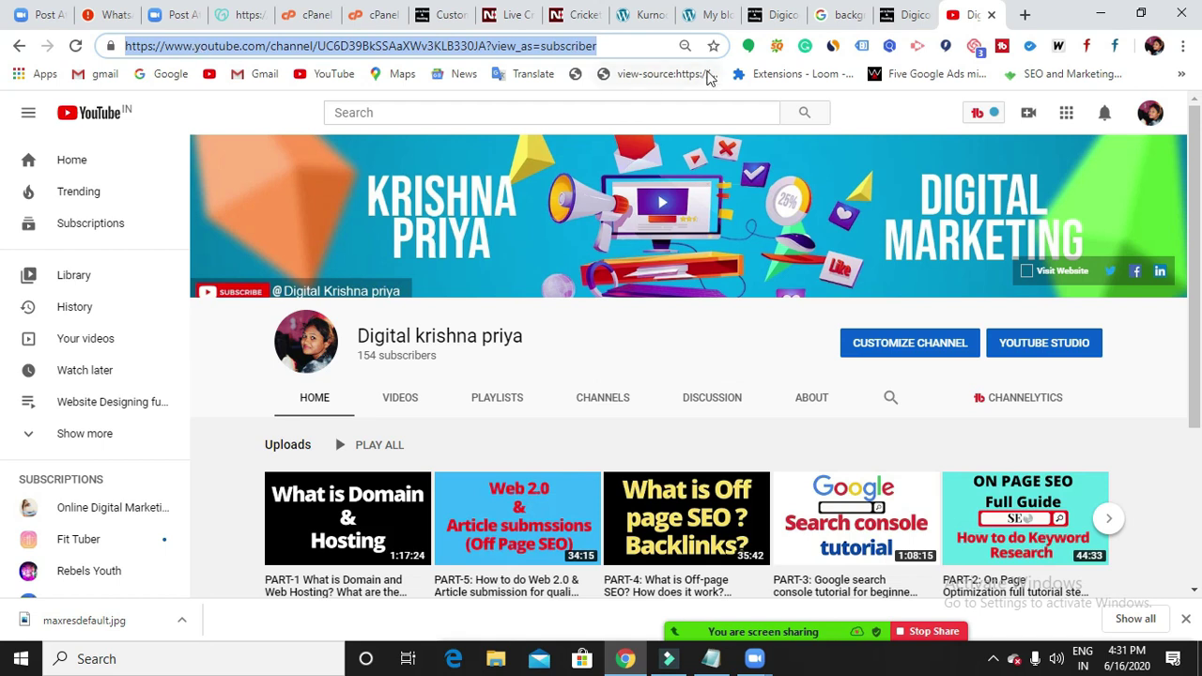
pyautogui.click(435, 15)
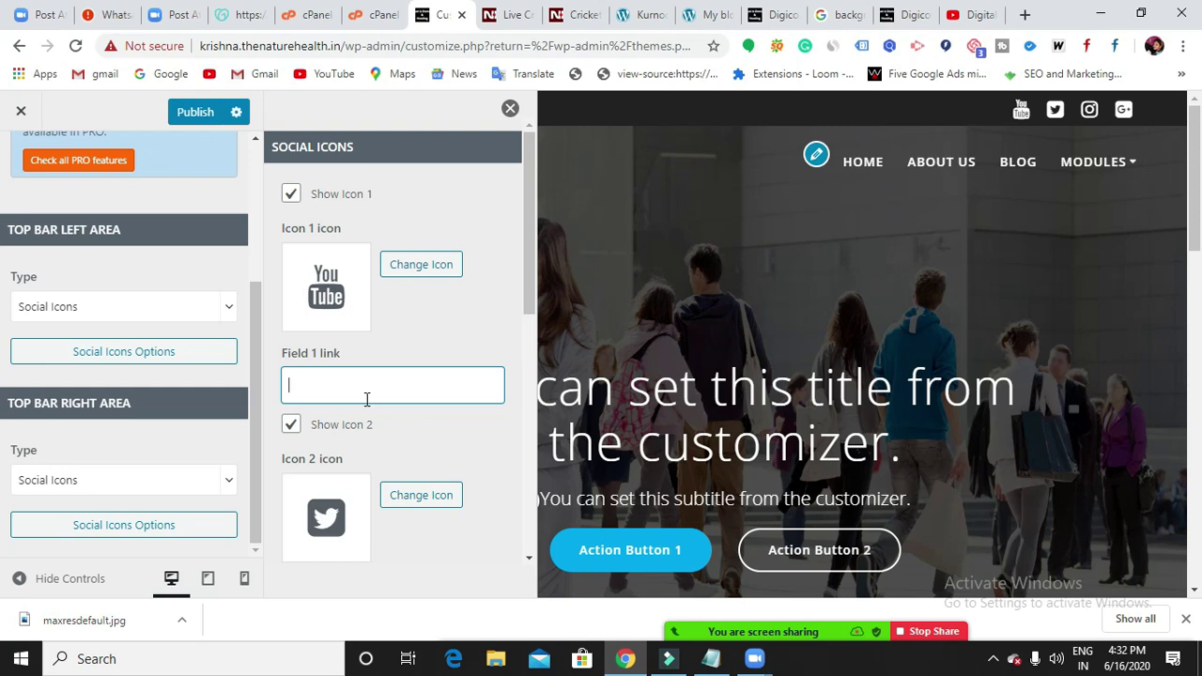
# Paste the YouTube channel URL into the first social icon's link field.
pyautogui.hotkey('ctrl', 'v')
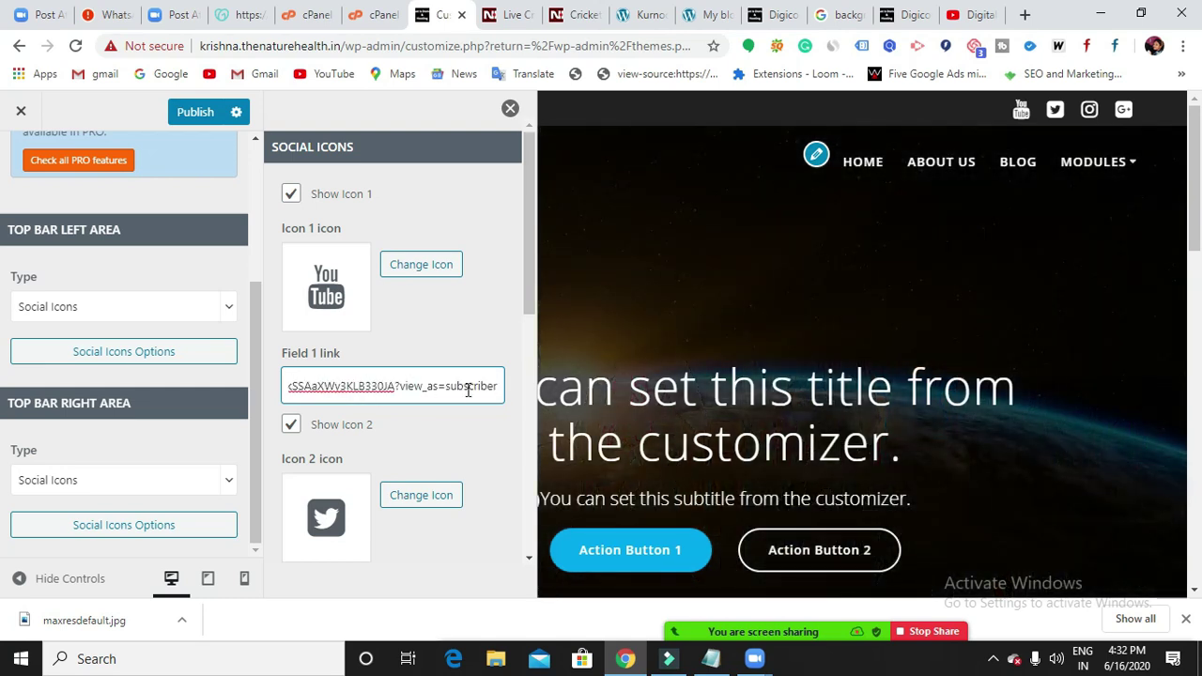
pyautogui.scroll(-2, 469, 389)
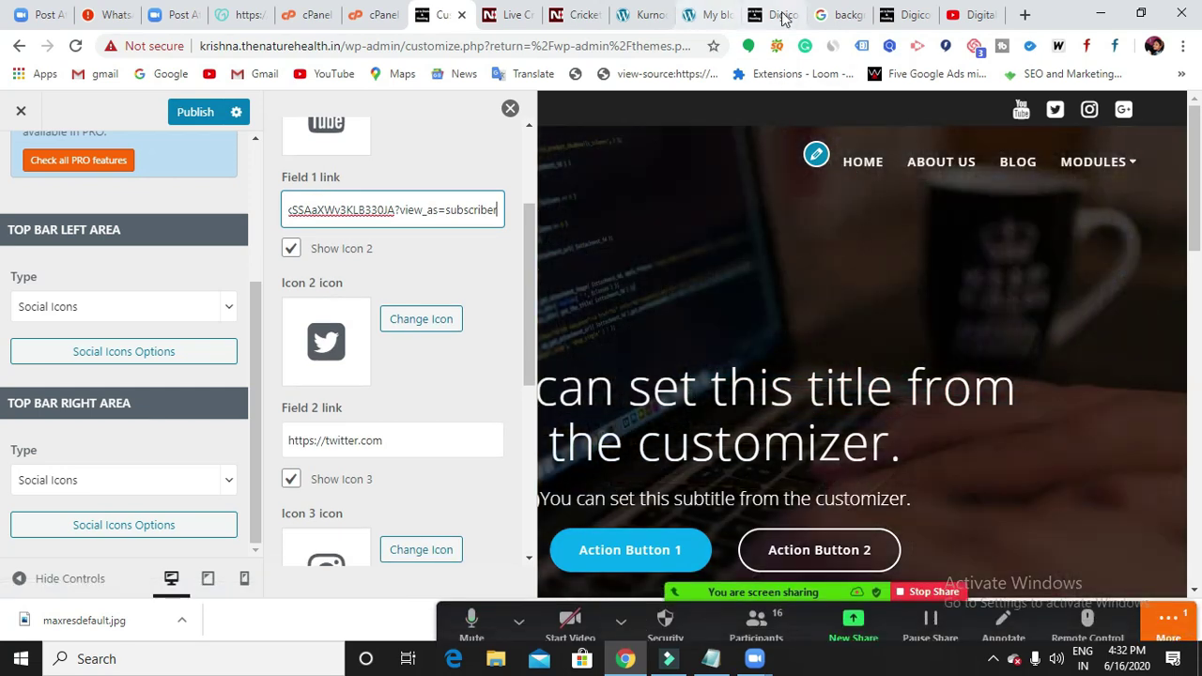
pyautogui.click(1024, 17)
# Load digicourse.in in the new tab.
pyautogui.click(661, 43)
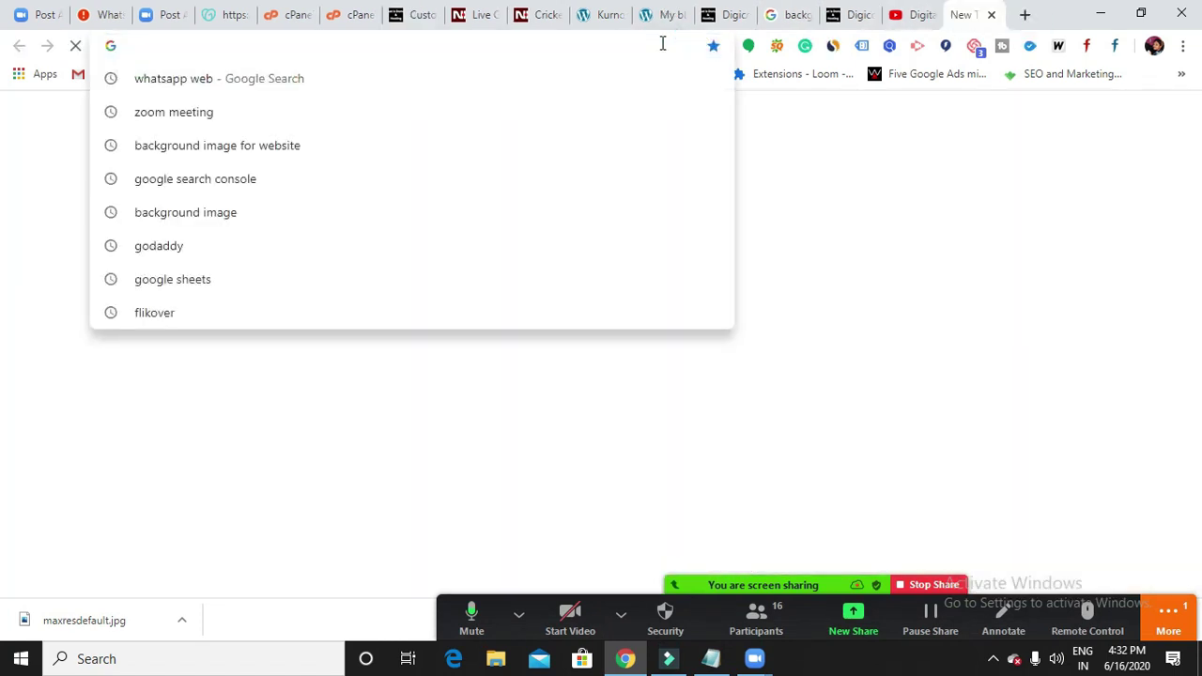
pyautogui.write('digicourse.in')
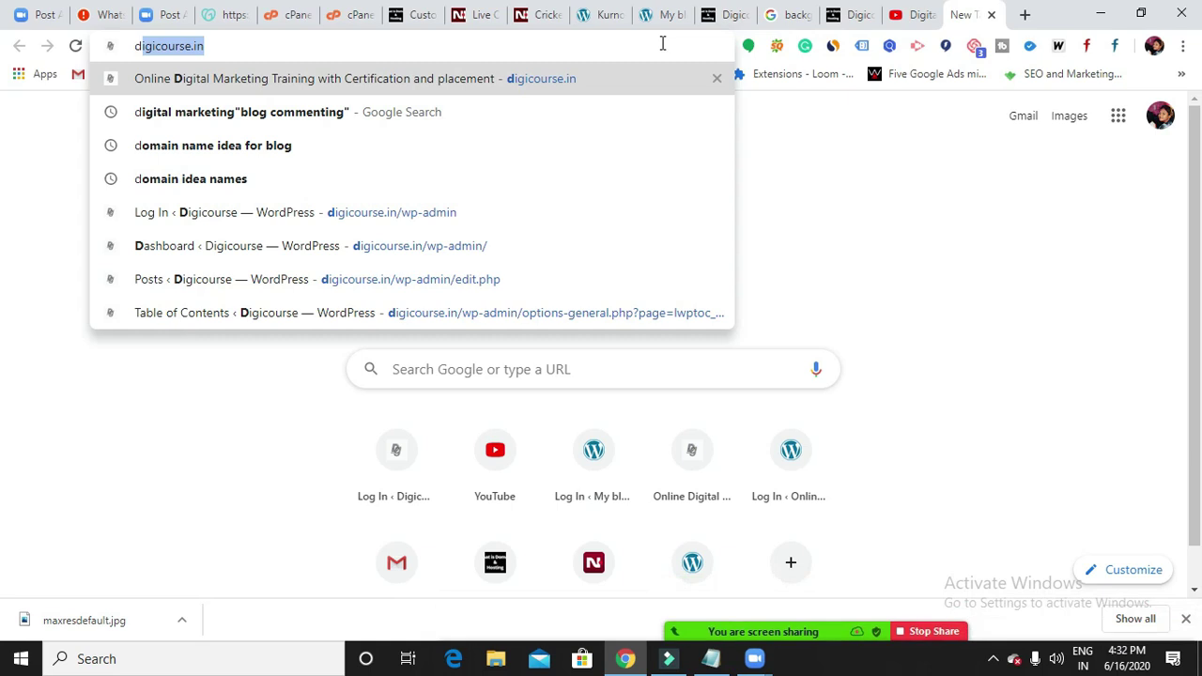
pyautogui.press('Return')
pyautogui.click(548, 45)
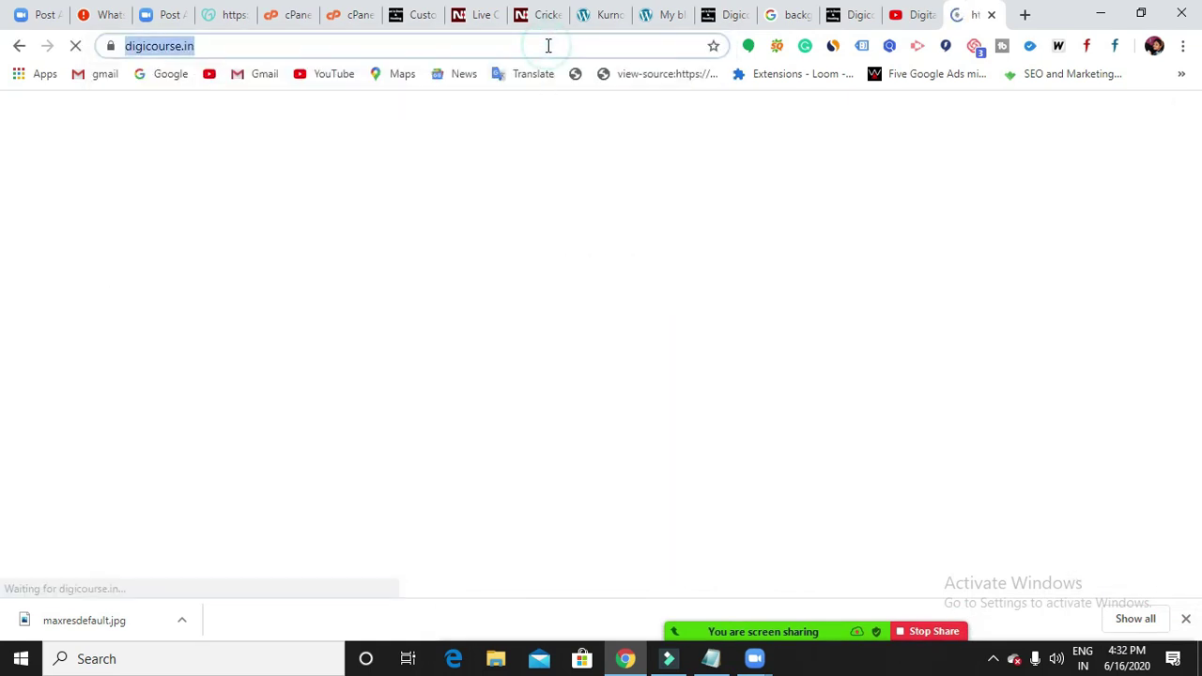
pyautogui.click(548, 45)
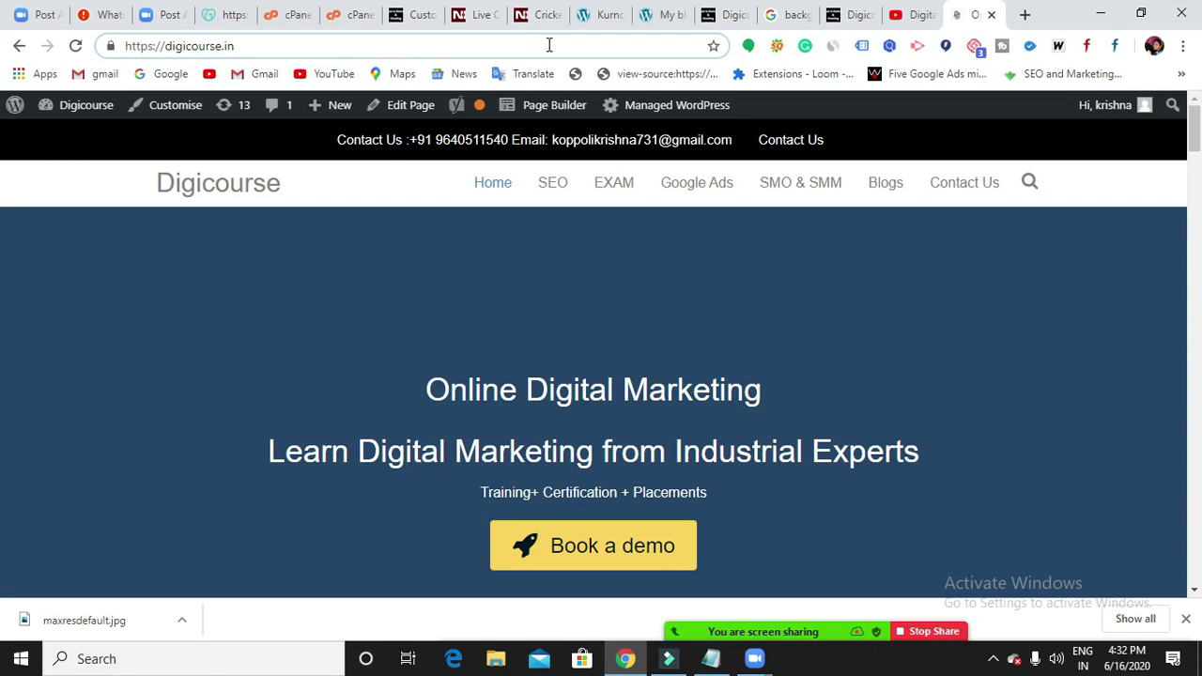
# Scroll the digicourse.in homepage down to About Us, Google Certifications and Contact Us.
pyautogui.scroll(-8, 700, 300)
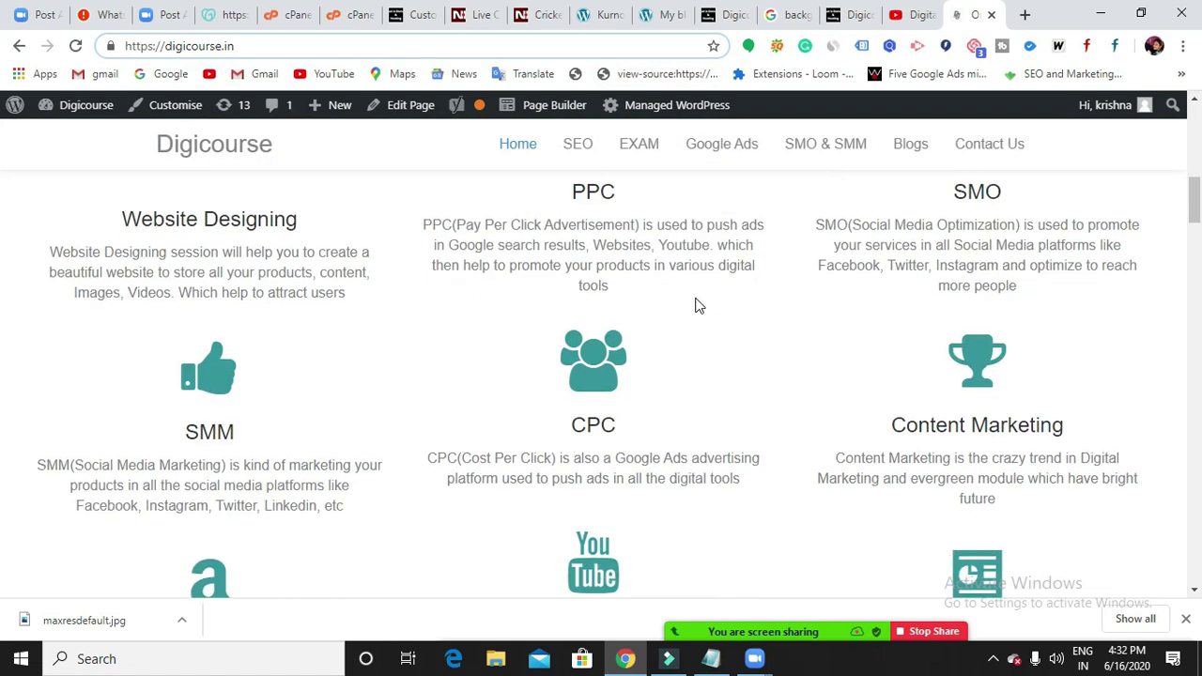
pyautogui.scroll(3, 696, 305)
pyautogui.scroll(-2, 437, 273)
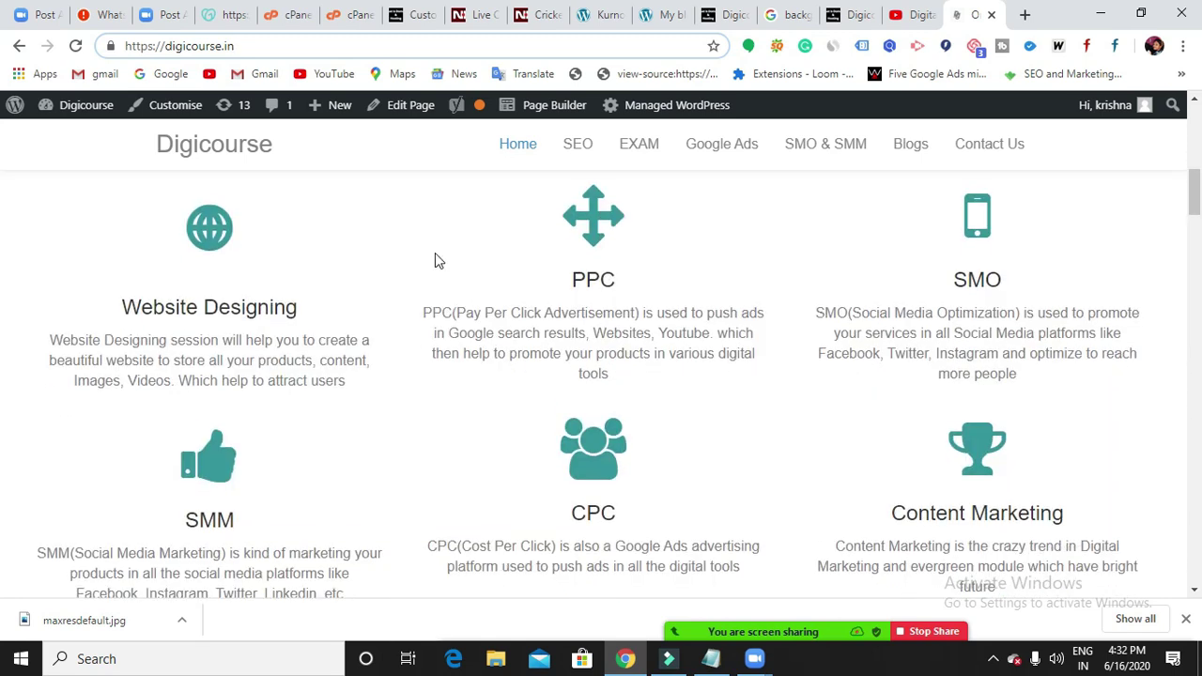
pyautogui.scroll(-1, 428, 291)
pyautogui.scroll(-6, 712, 299)
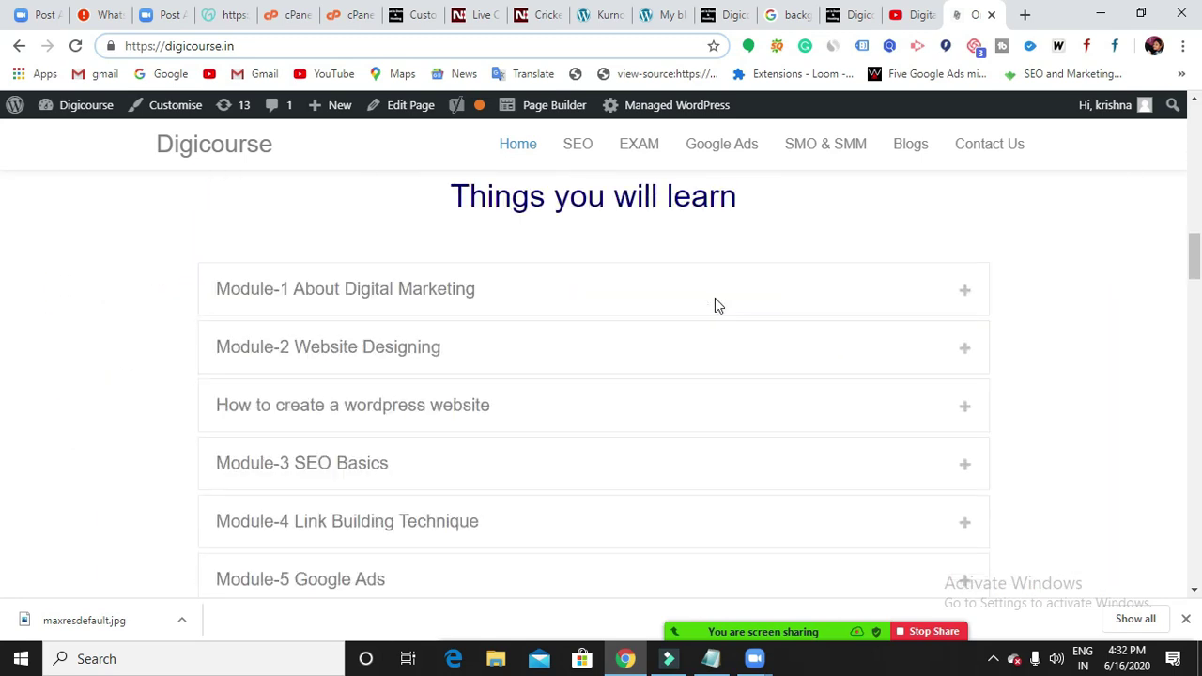
pyautogui.scroll(-8, 547, 415)
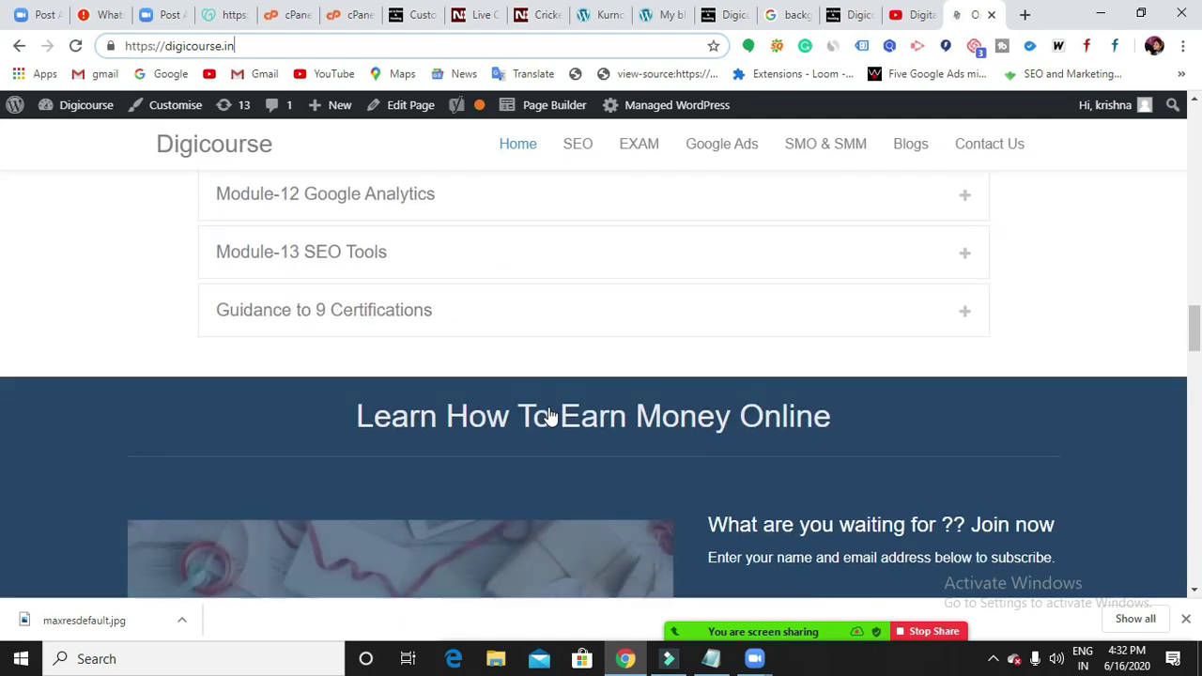
pyautogui.scroll(-7, 550, 416)
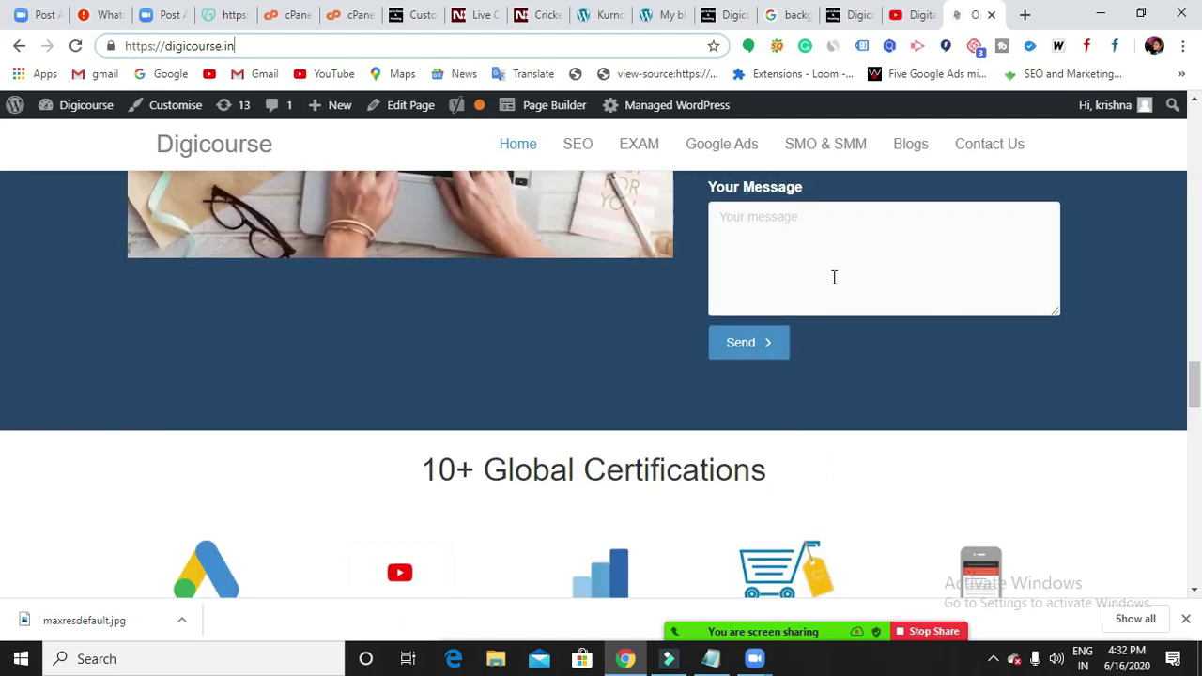
pyautogui.scroll(3, 833, 277)
pyautogui.scroll(-7, 735, 515)
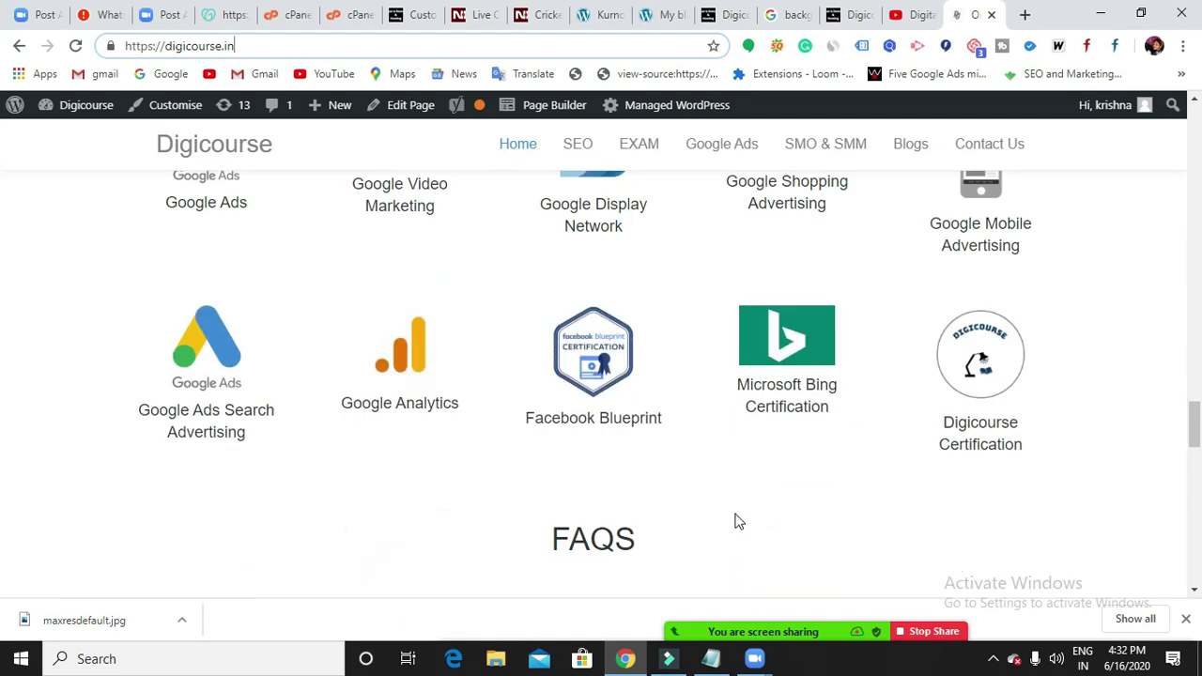
pyautogui.scroll(-10, 576, 426)
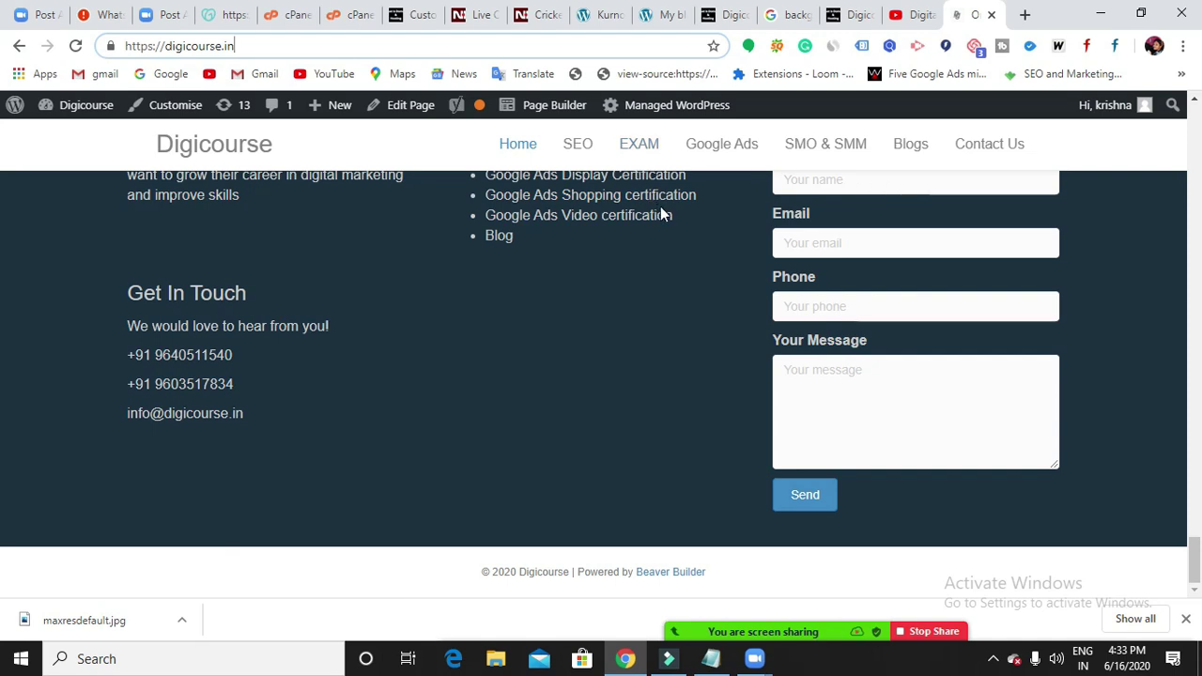
pyautogui.scroll(1, 673, 283)
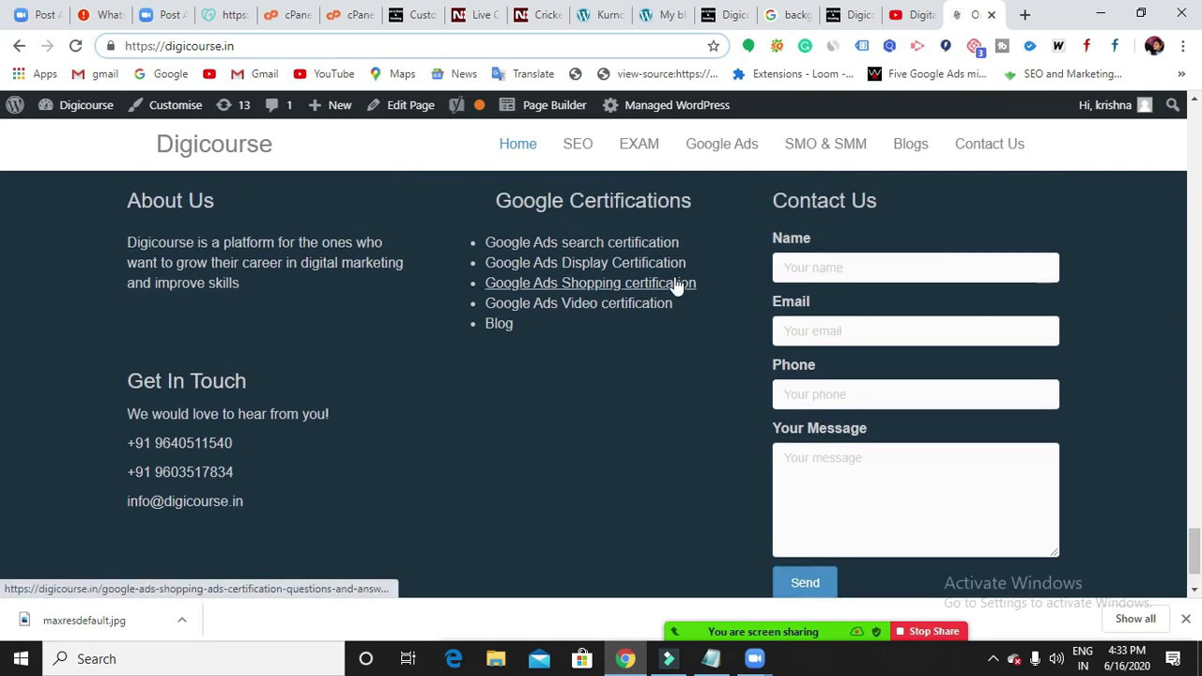
# Publish the social icon links and close the Social Icons panel to view the top bar.
pyautogui.click(404, 17)
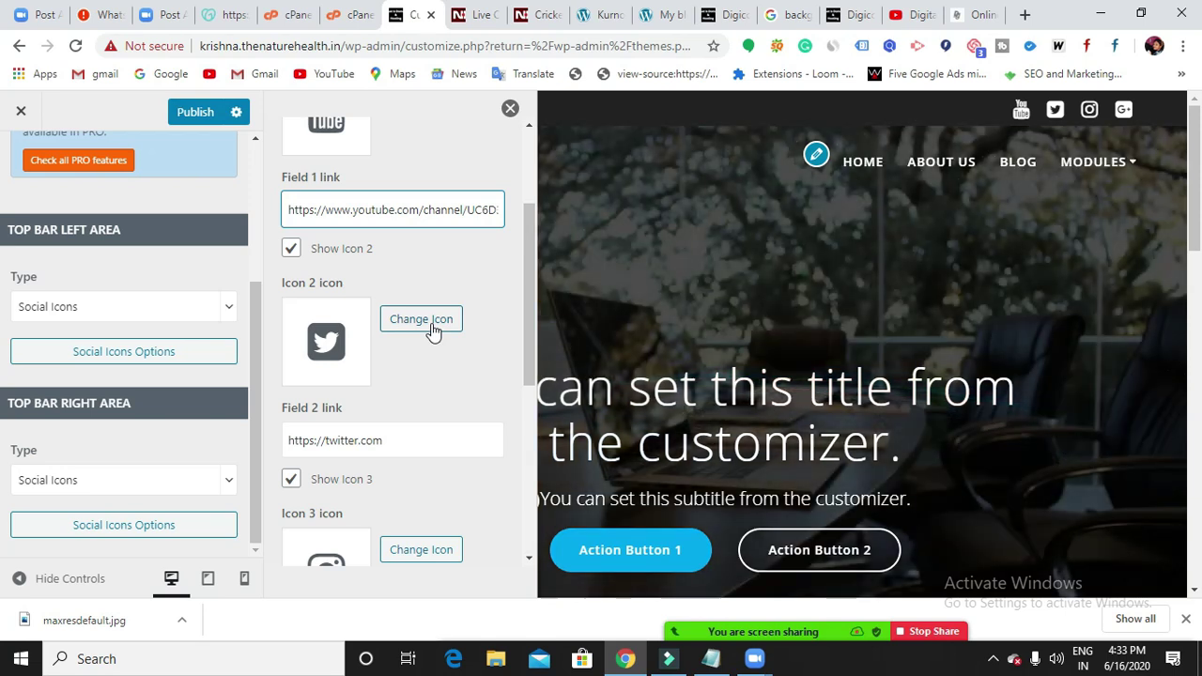
pyautogui.scroll(-4, 388, 306)
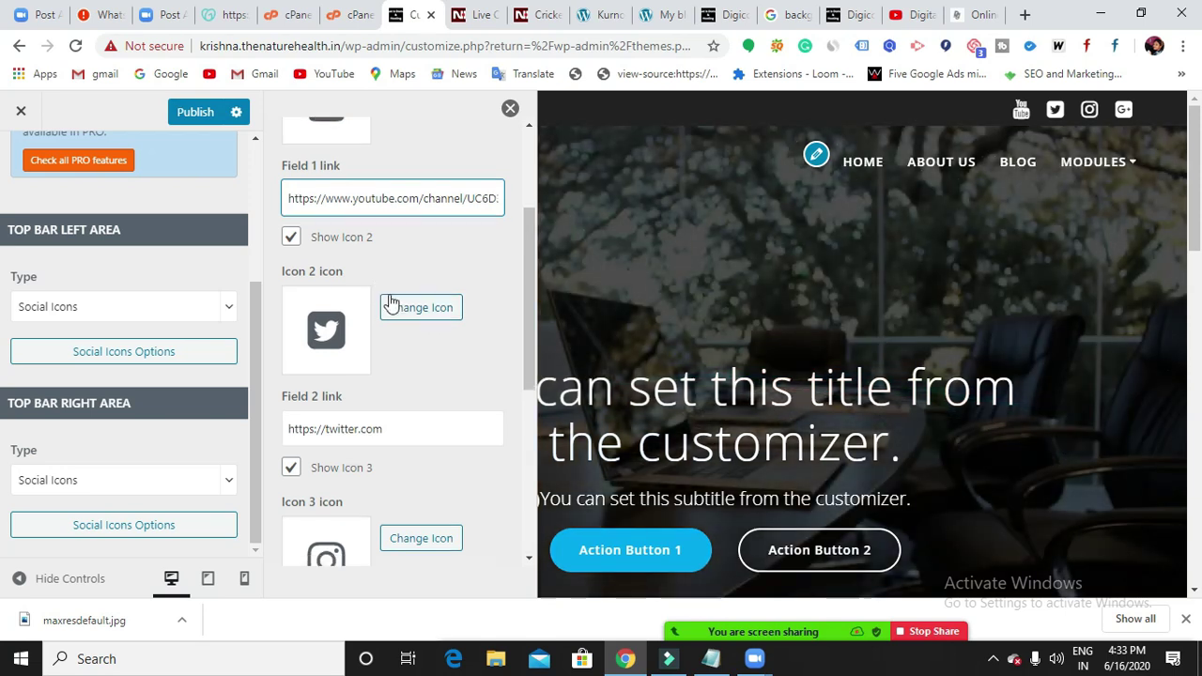
pyautogui.scroll(5, 429, 454)
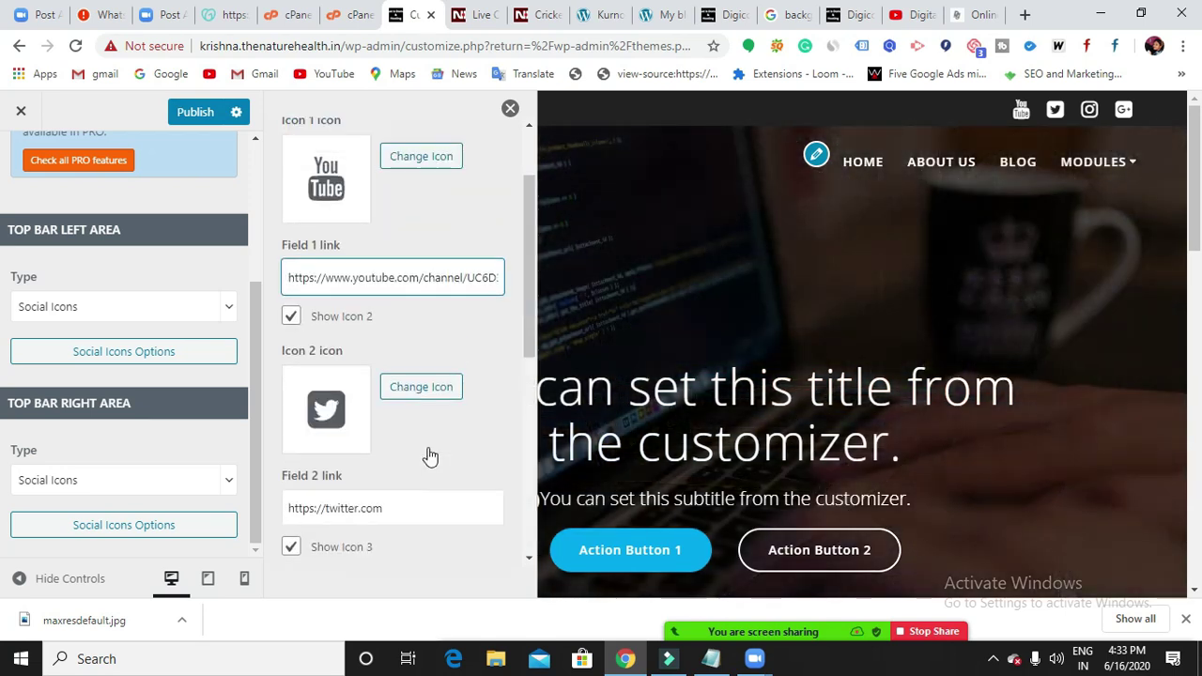
pyautogui.click(209, 116)
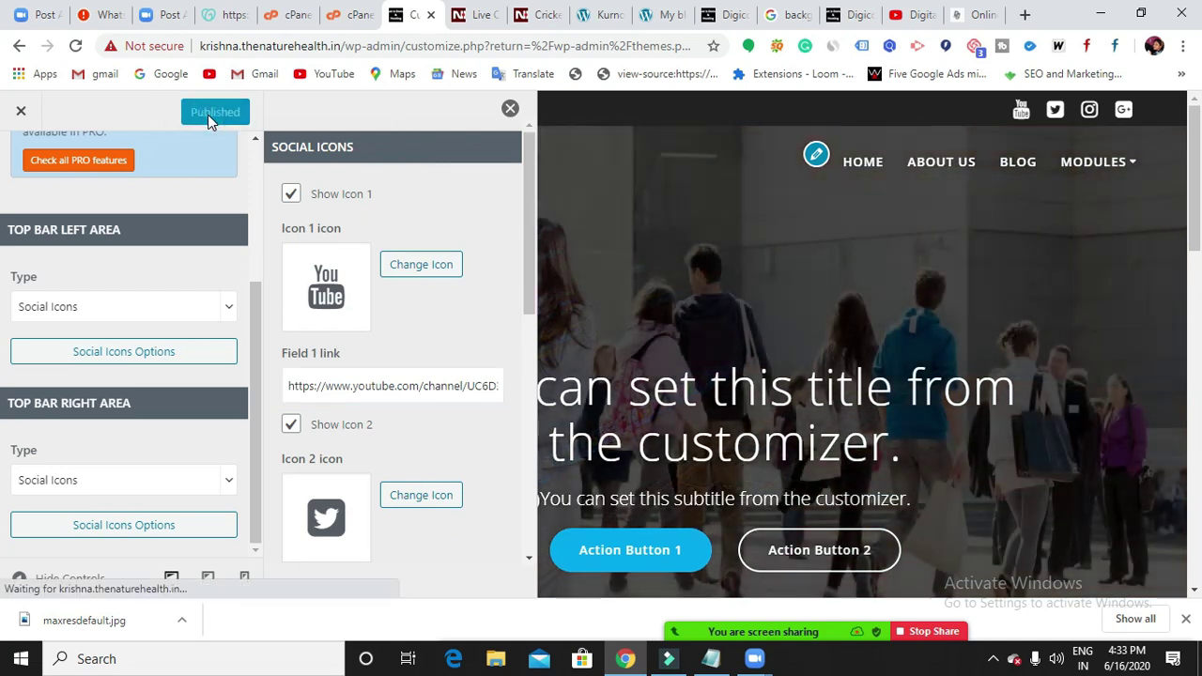
pyautogui.click(509, 109)
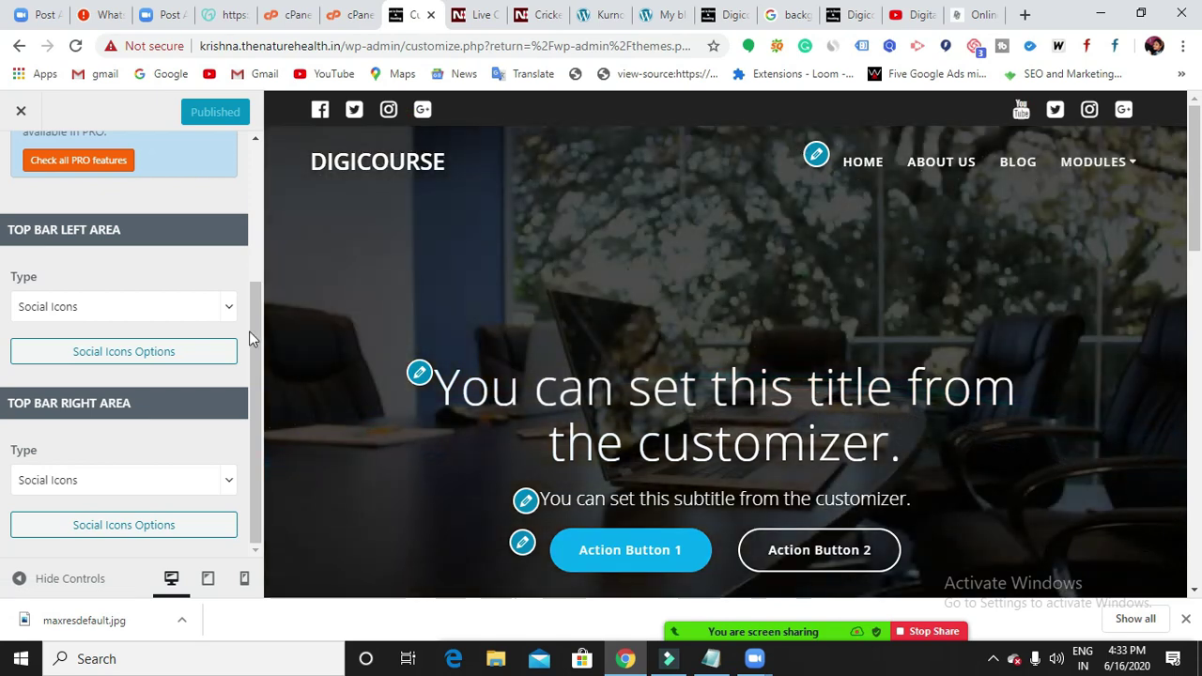
pyautogui.scroll(1, 175, 381)
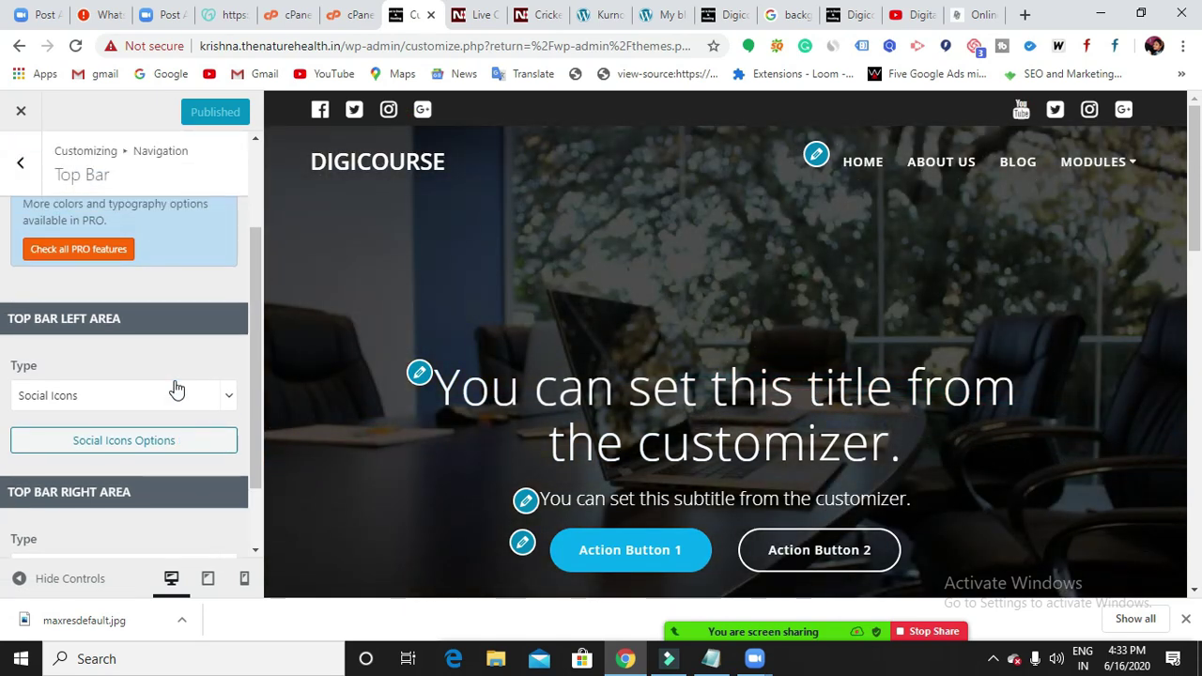
pyautogui.scroll(2, 175, 382)
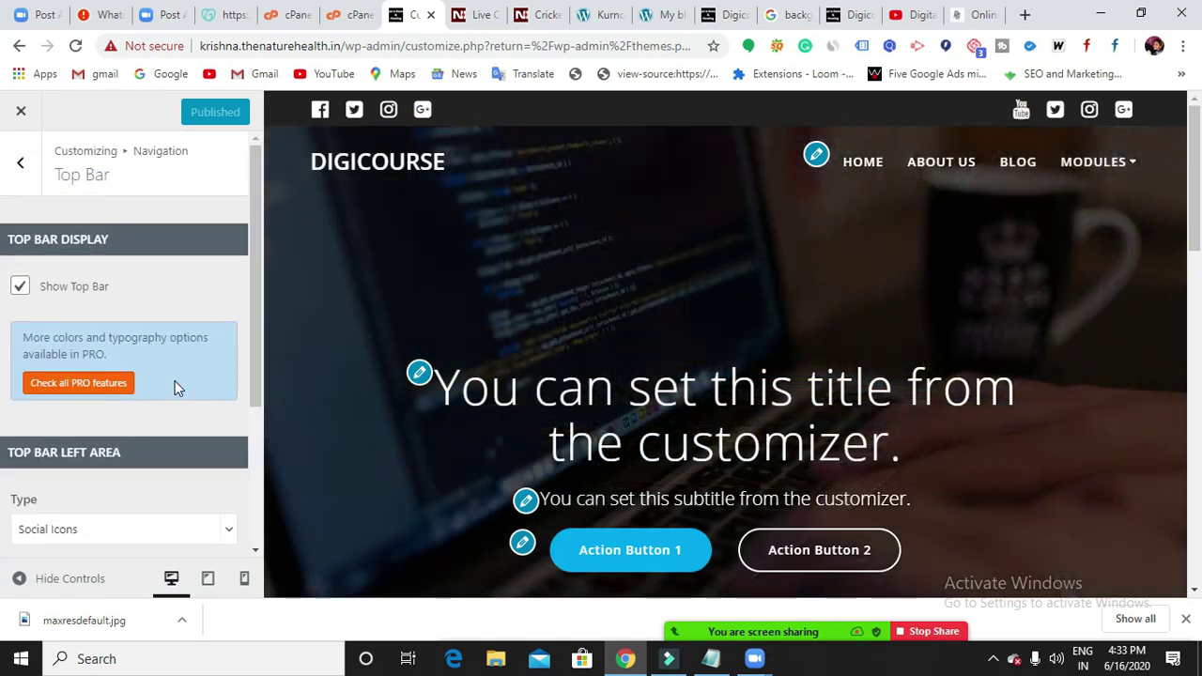
pyautogui.scroll(-1, 174, 381)
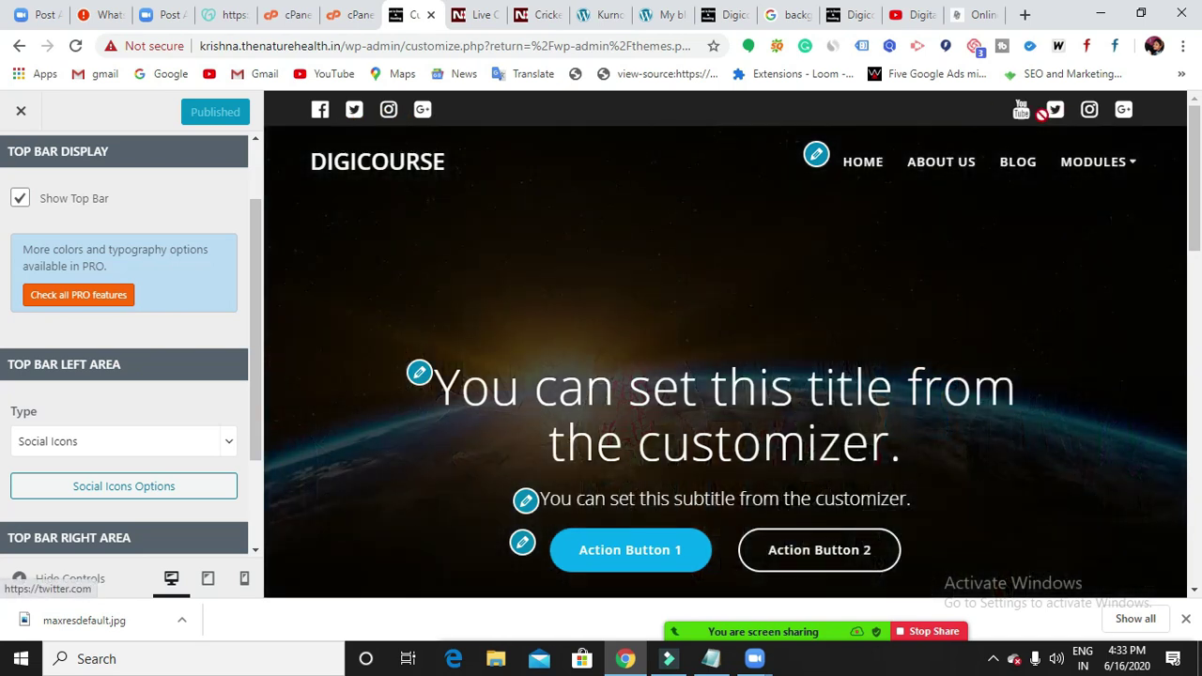
pyautogui.scroll(-1, 1024, 115)
pyautogui.scroll(-1, 1027, 117)
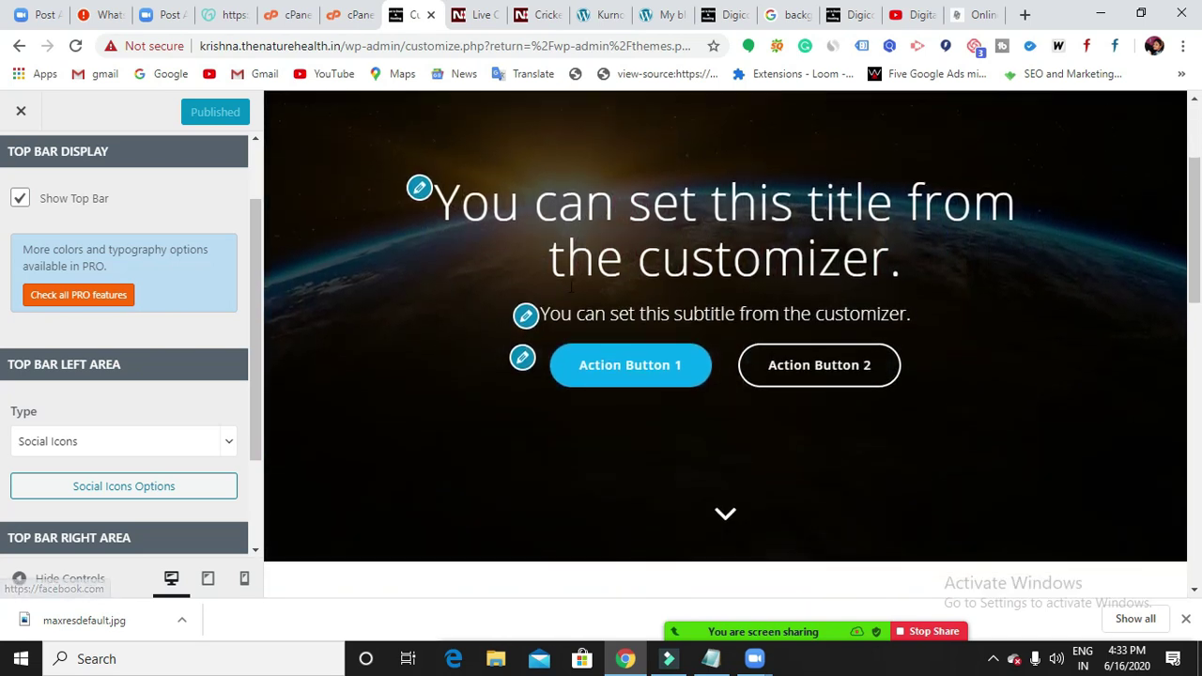
pyautogui.scroll(2, 595, 317)
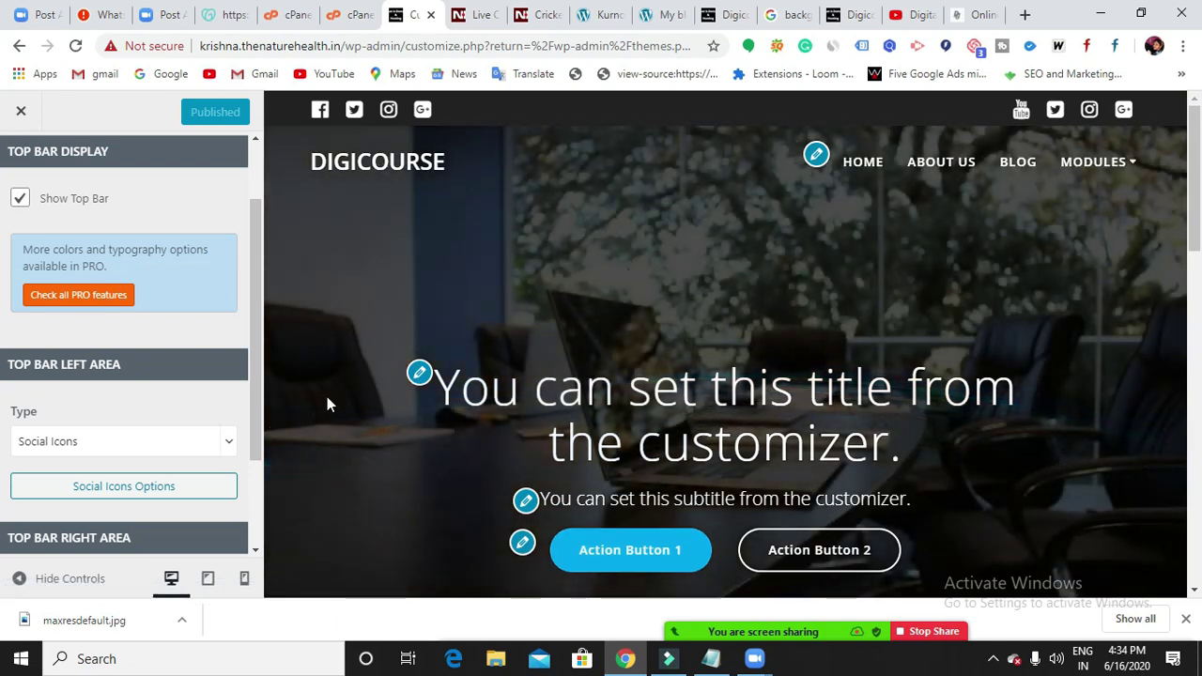
pyautogui.scroll(-1, 232, 425)
pyautogui.scroll(-1, 81, 300)
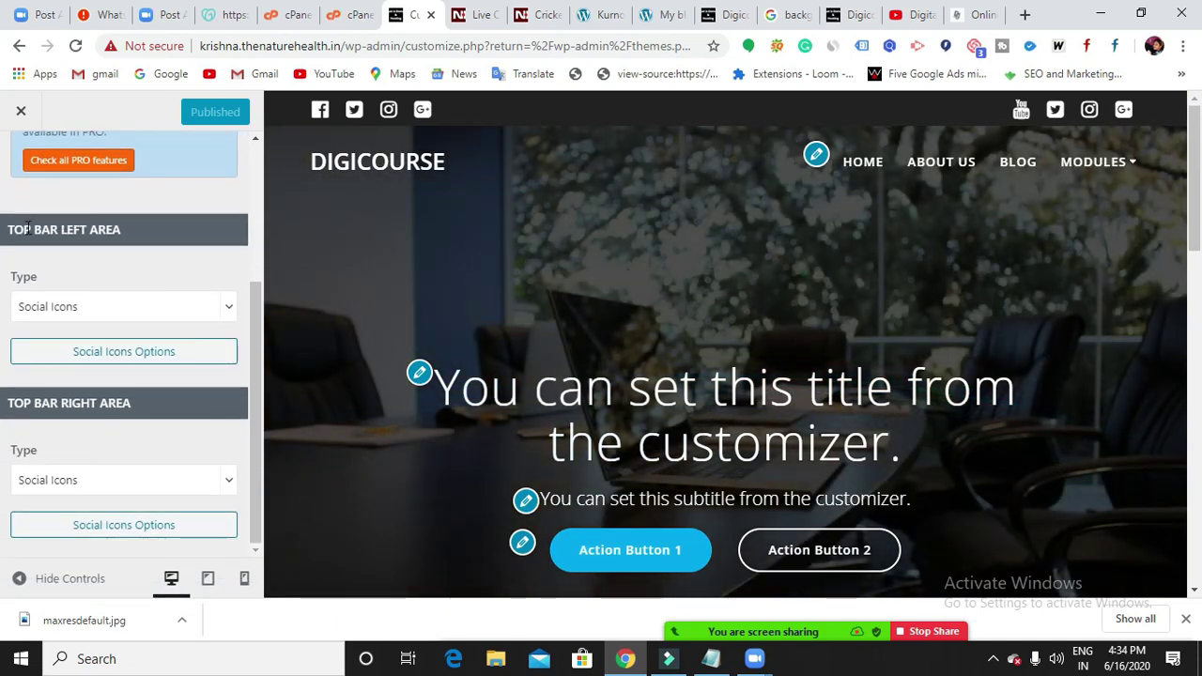
pyautogui.click(26, 228)
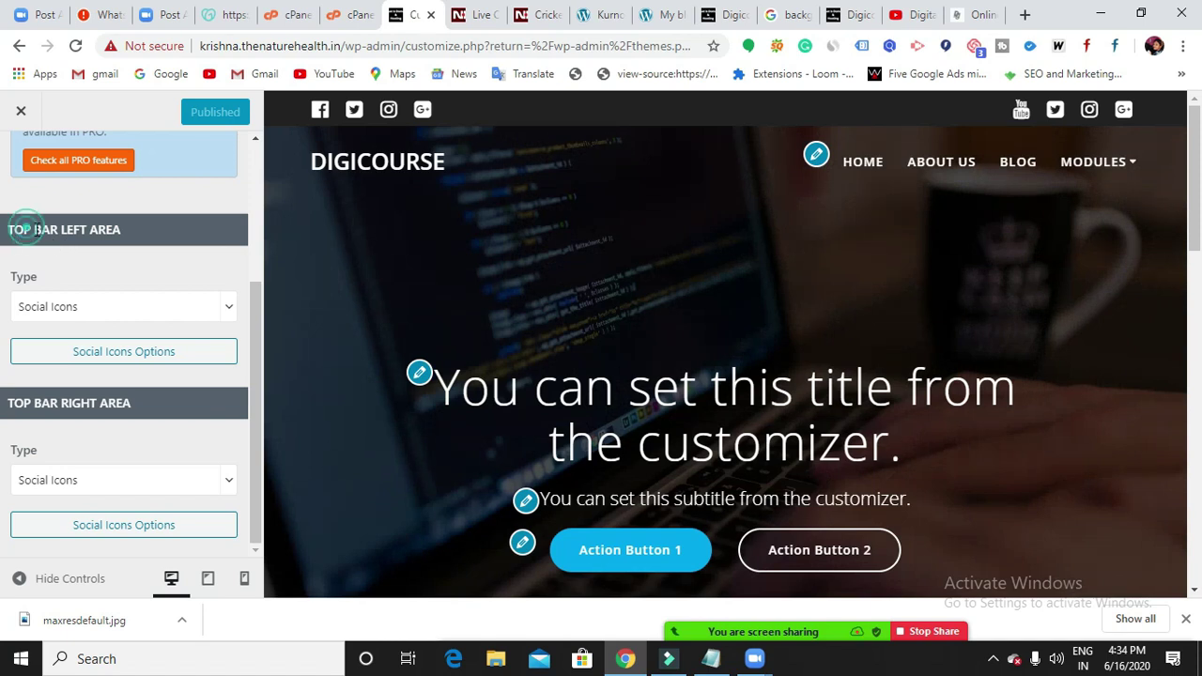
pyautogui.moveTo(27, 229); pyautogui.dragTo(121, 231)
pyautogui.click(119, 231)
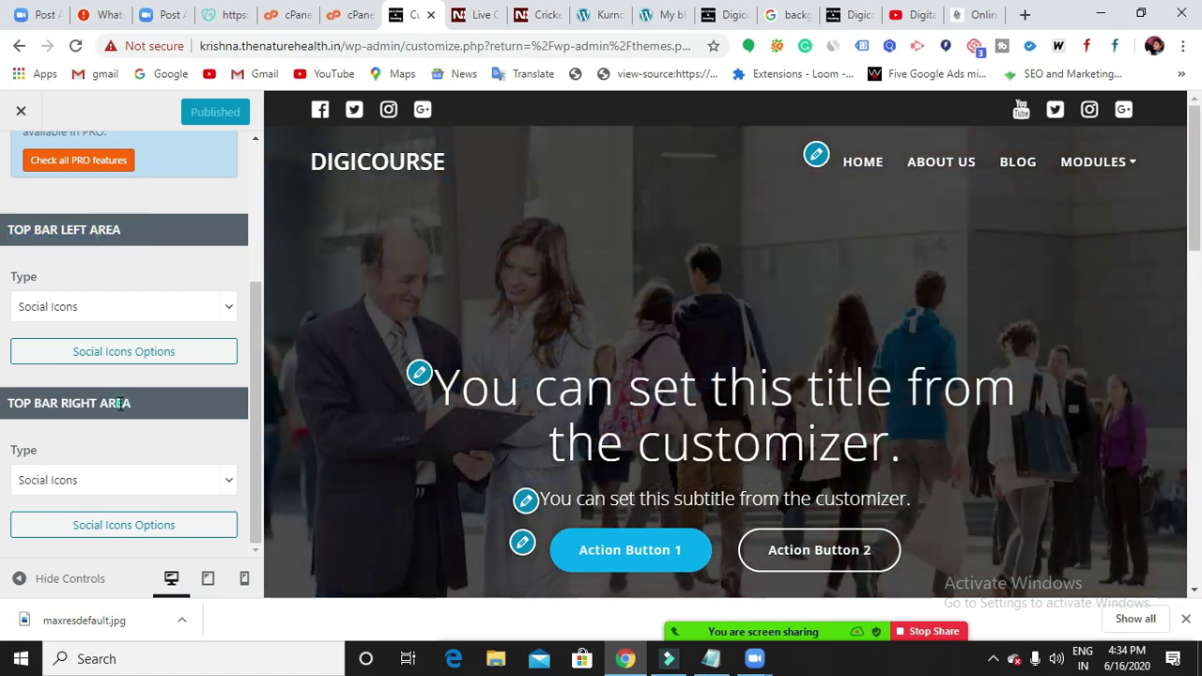
pyautogui.moveTo(122, 403); pyautogui.dragTo(5, 402)
pyautogui.click(29, 390)
pyautogui.click(225, 307)
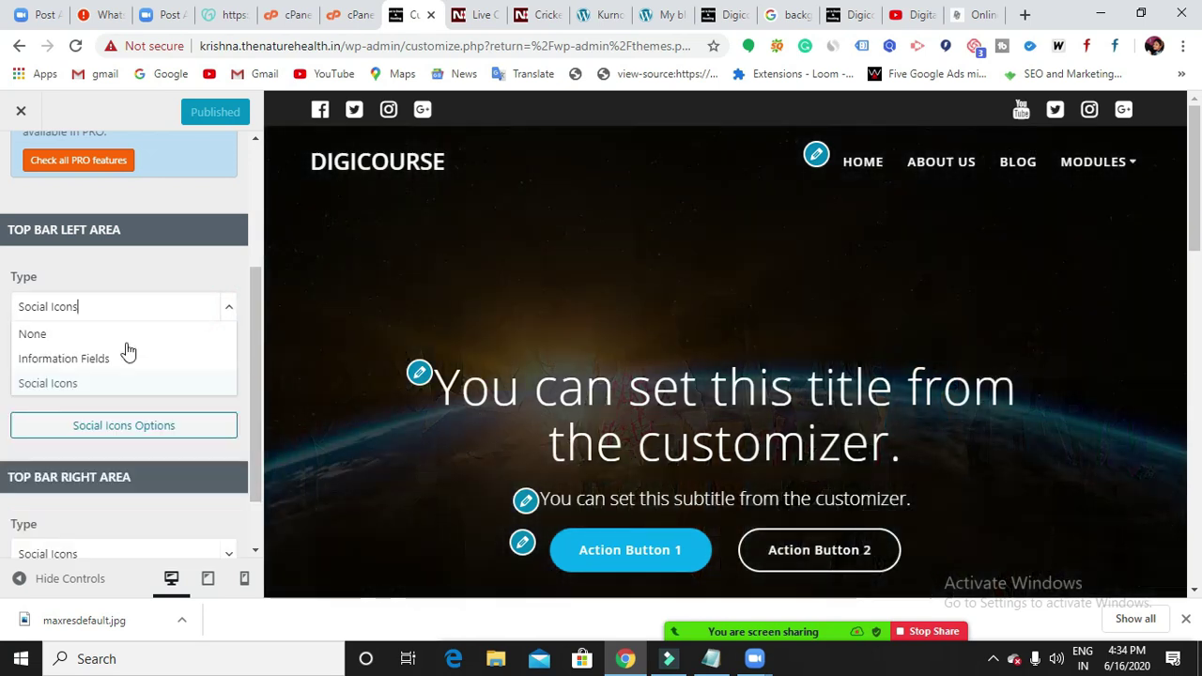
pyautogui.click(49, 358)
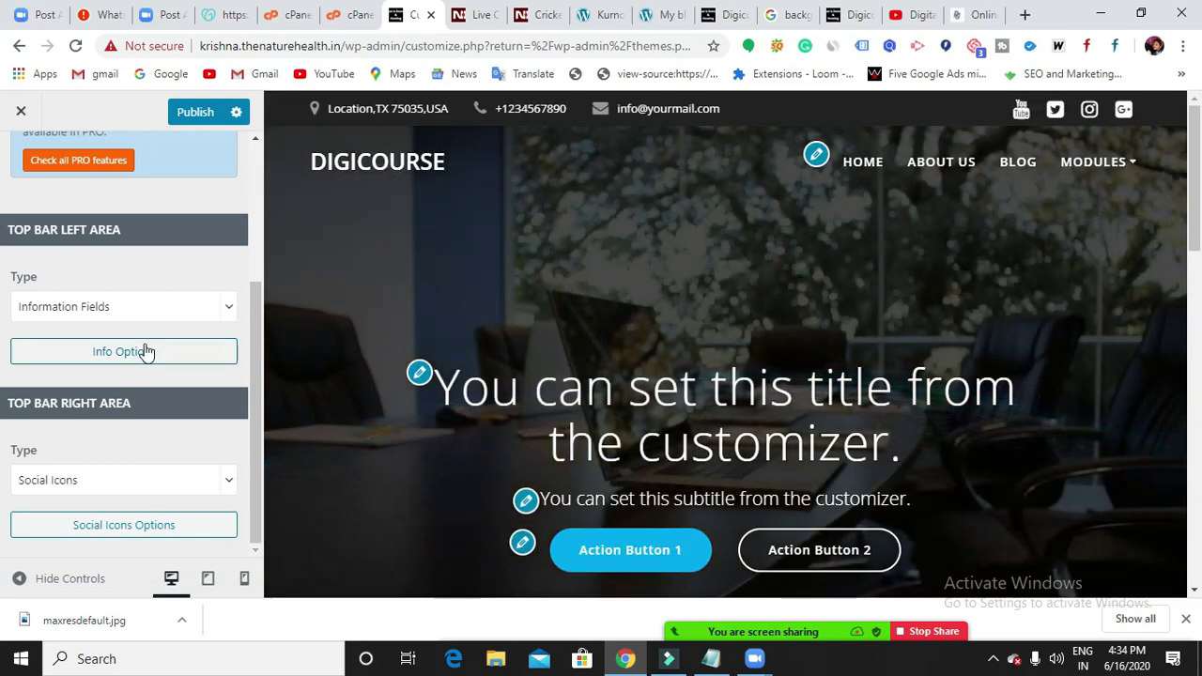
pyautogui.click(145, 351)
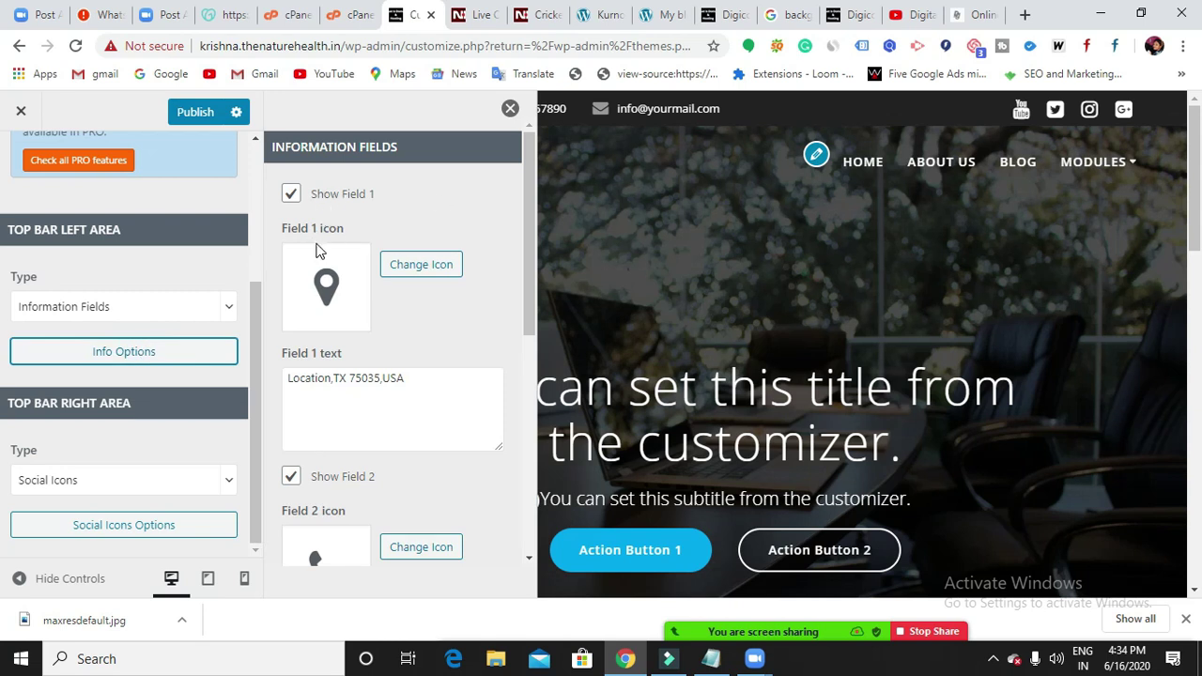
pyautogui.scroll(-1, 324, 249)
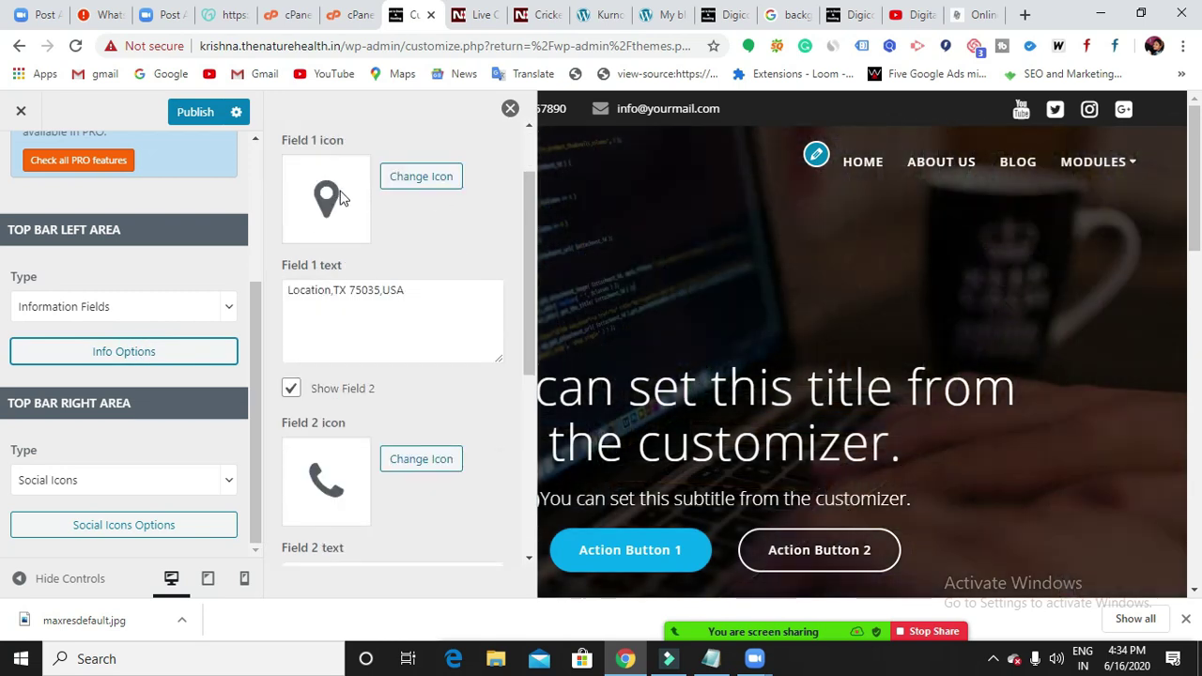
pyautogui.scroll(-2, 333, 281)
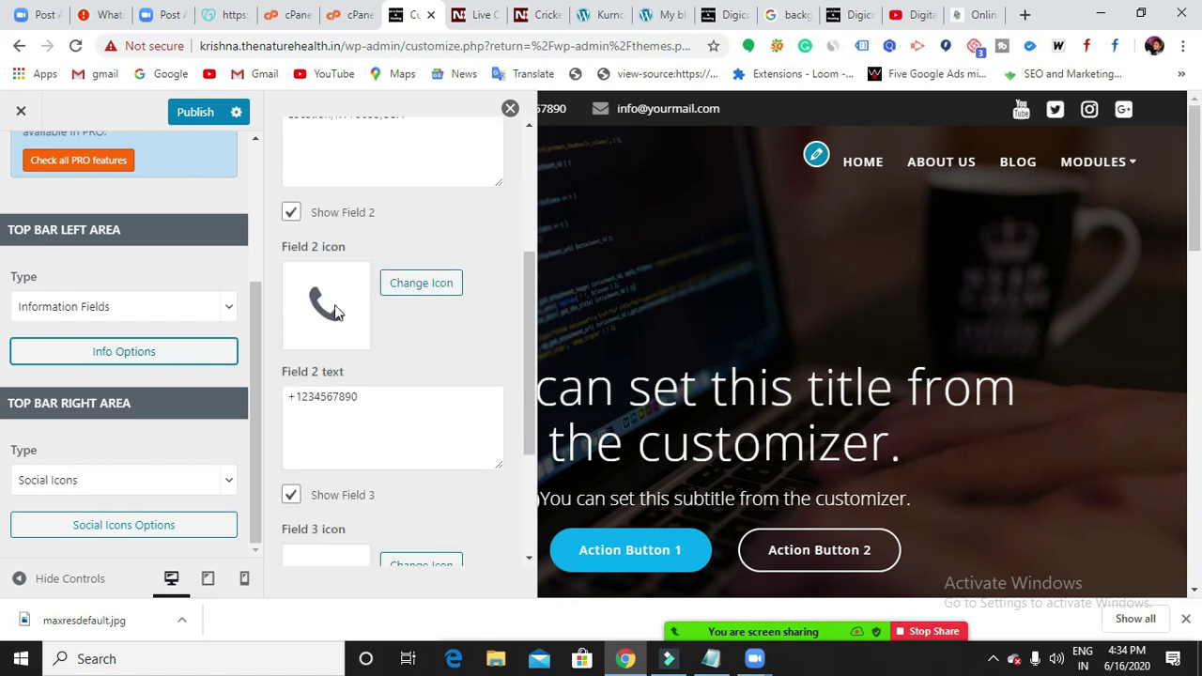
pyautogui.scroll(-2, 334, 352)
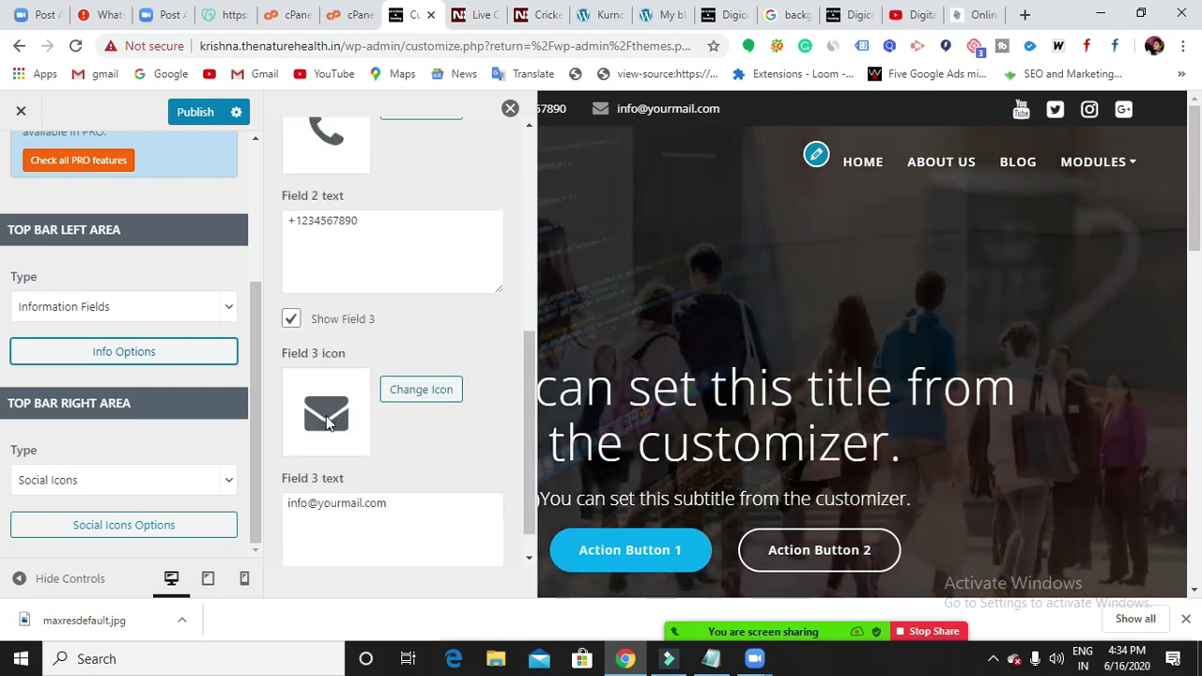
pyautogui.click(371, 507)
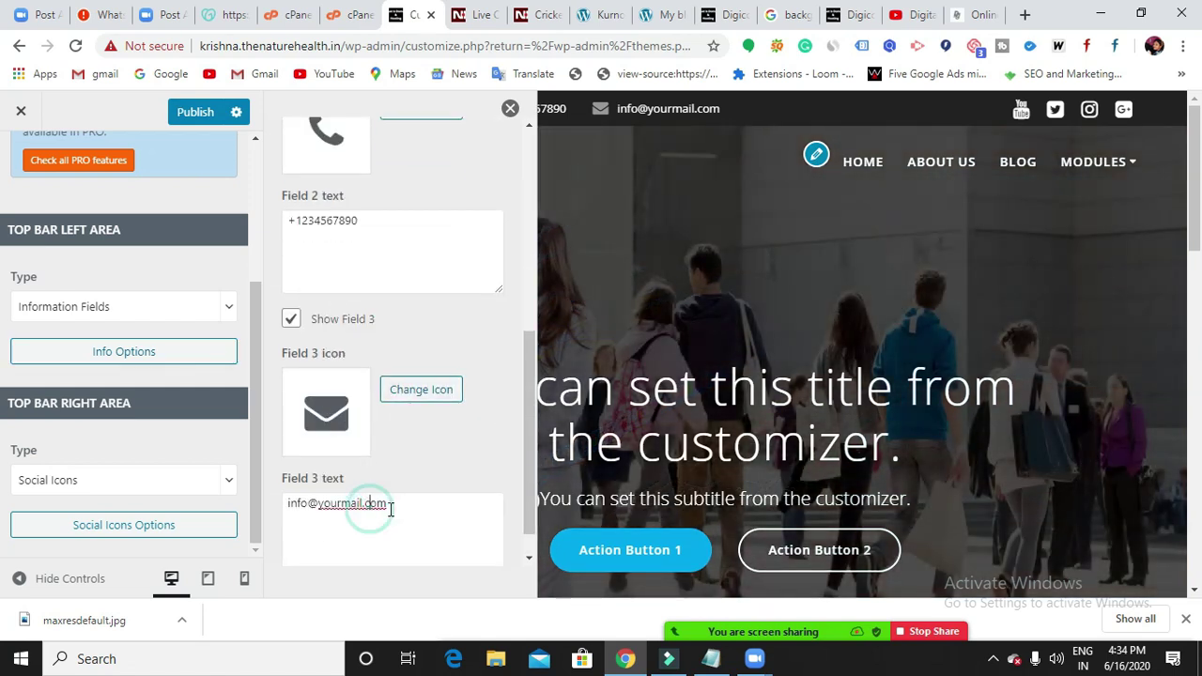
pyautogui.scroll(3, 405, 394)
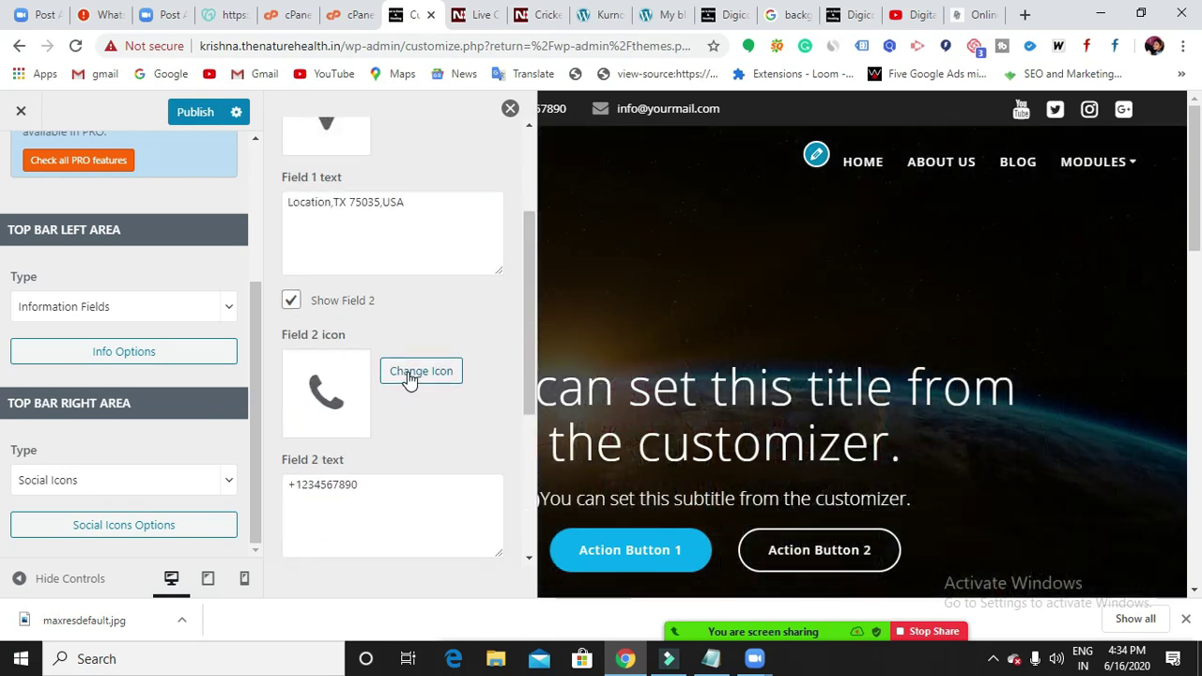
pyautogui.scroll(2, 376, 370)
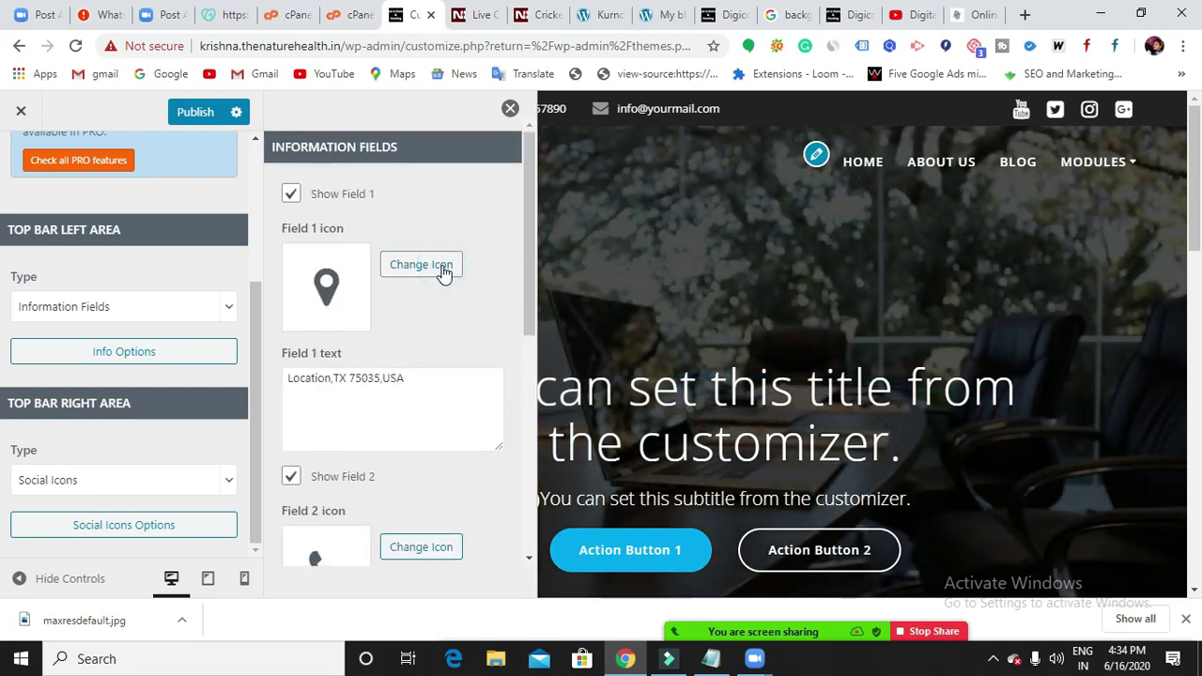
# Change Field 1's icon from the location pin to the bell.
pyautogui.click(421, 264)
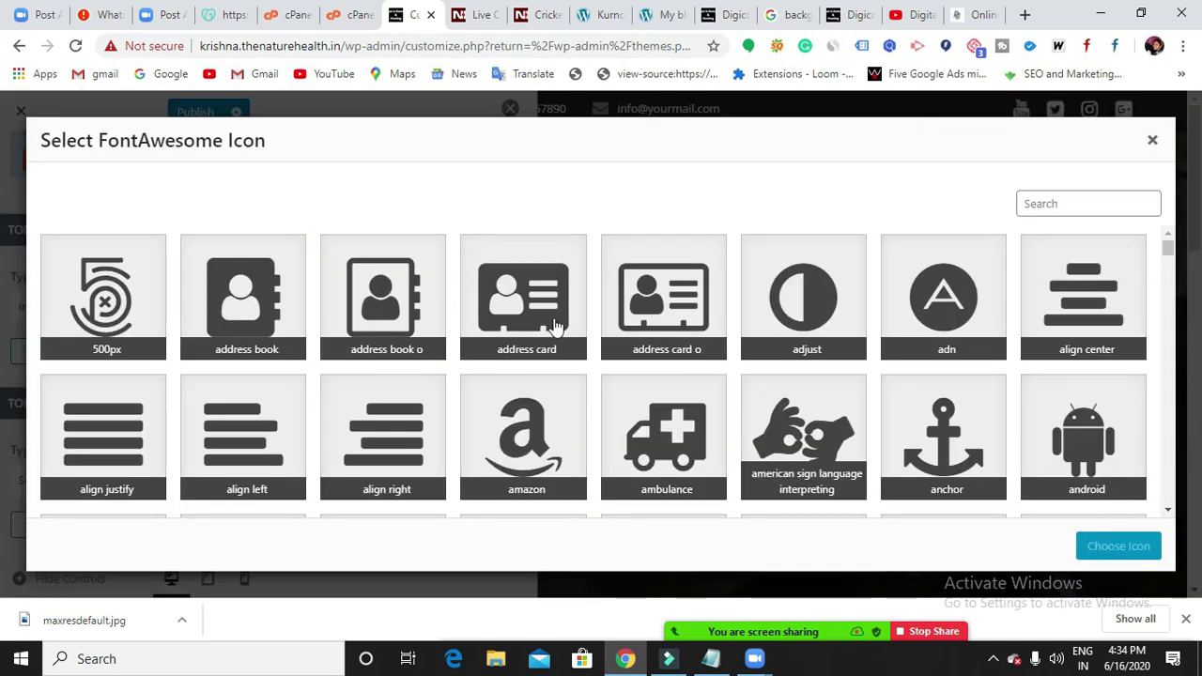
pyautogui.scroll(-1, 225, 371)
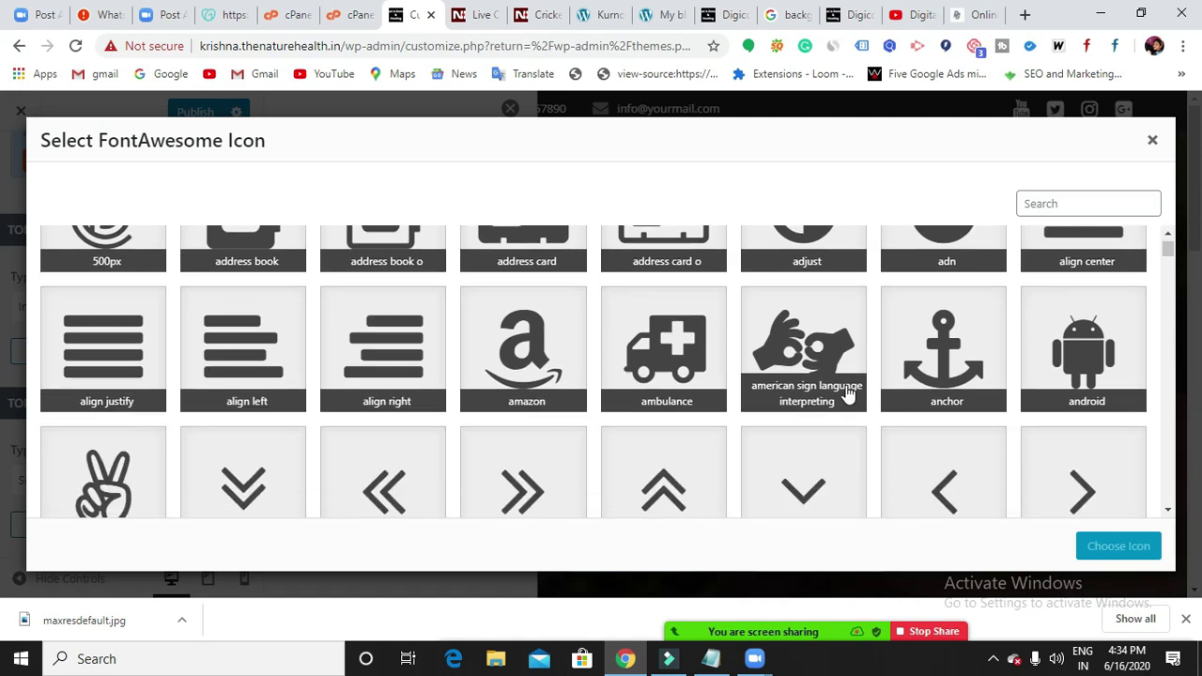
pyautogui.scroll(-1, 848, 395)
pyautogui.scroll(-4, 575, 326)
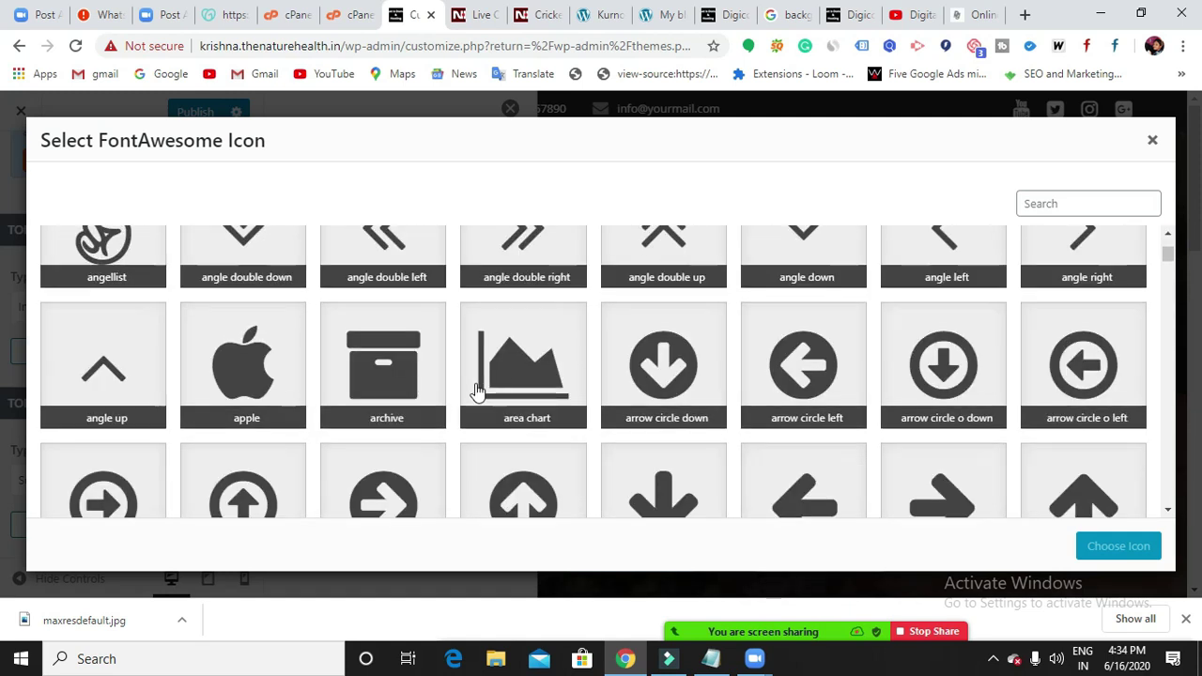
pyautogui.scroll(-5, 475, 395)
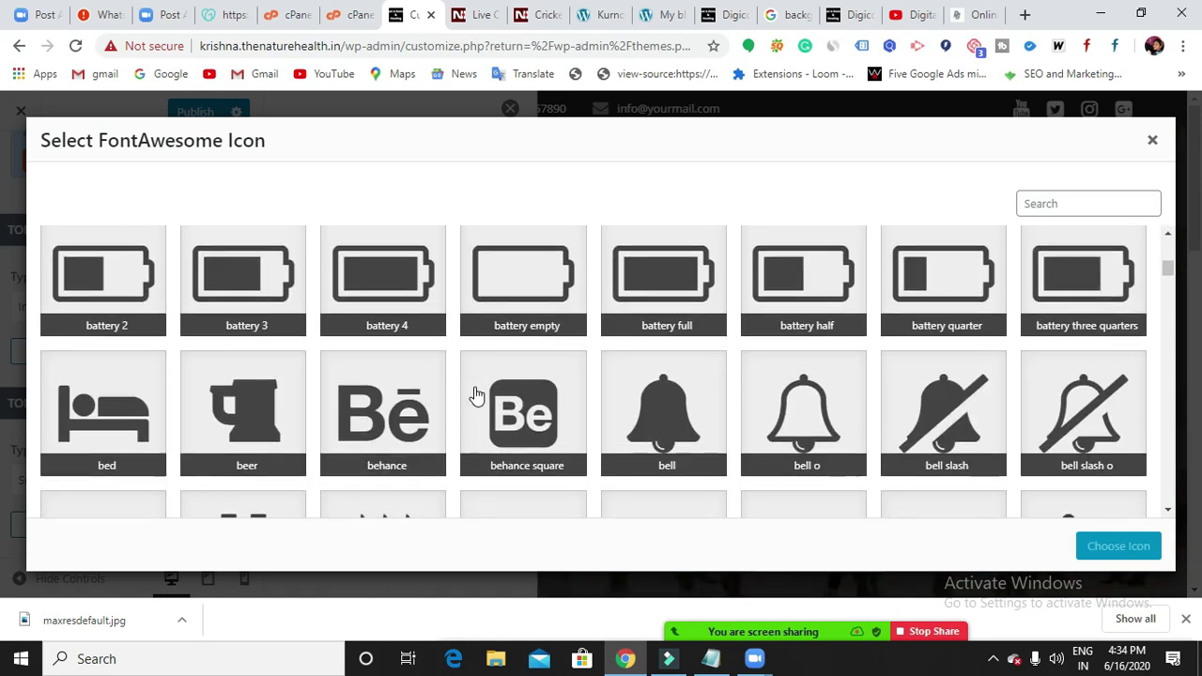
pyautogui.scroll(1, 476, 395)
pyautogui.scroll(6, 476, 396)
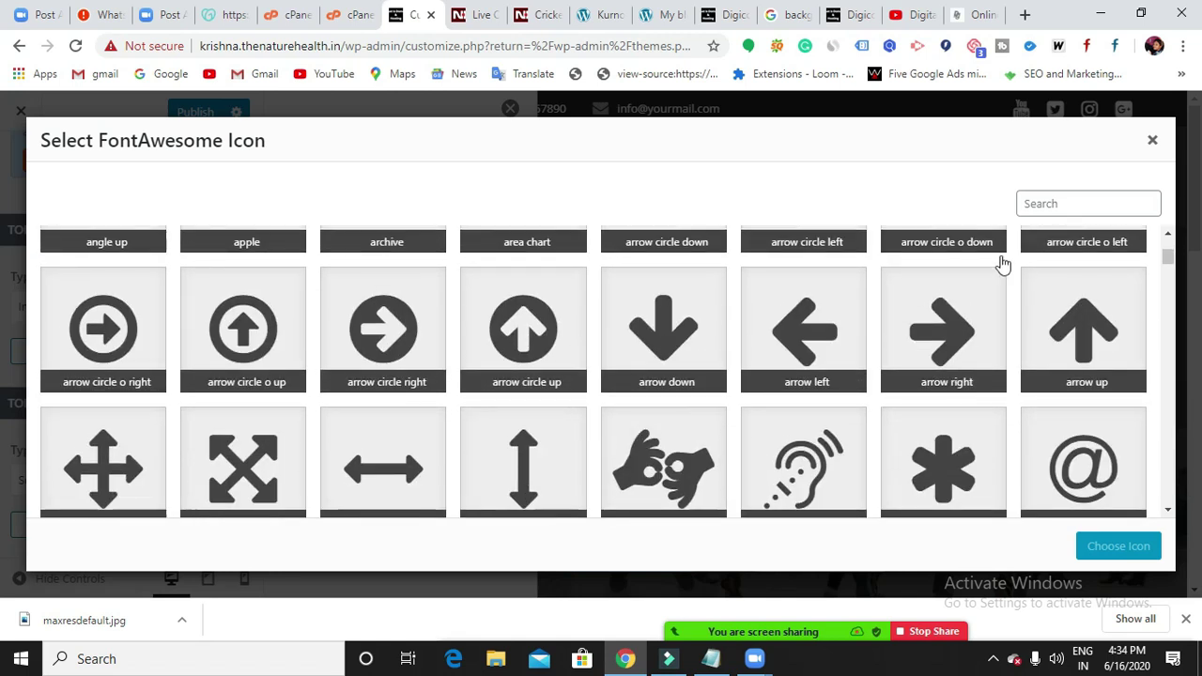
pyautogui.scroll(-1, 714, 376)
pyautogui.scroll(-6, 777, 357)
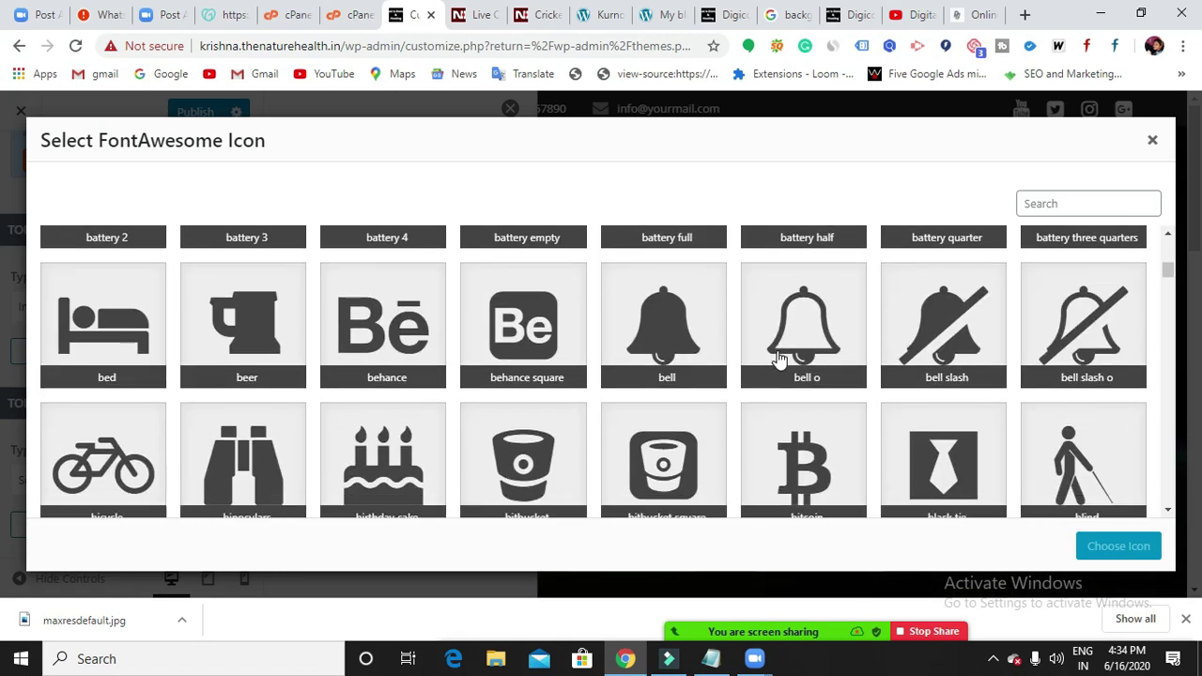
pyautogui.scroll(1, 713, 361)
pyautogui.click(657, 343)
pyautogui.click(1108, 555)
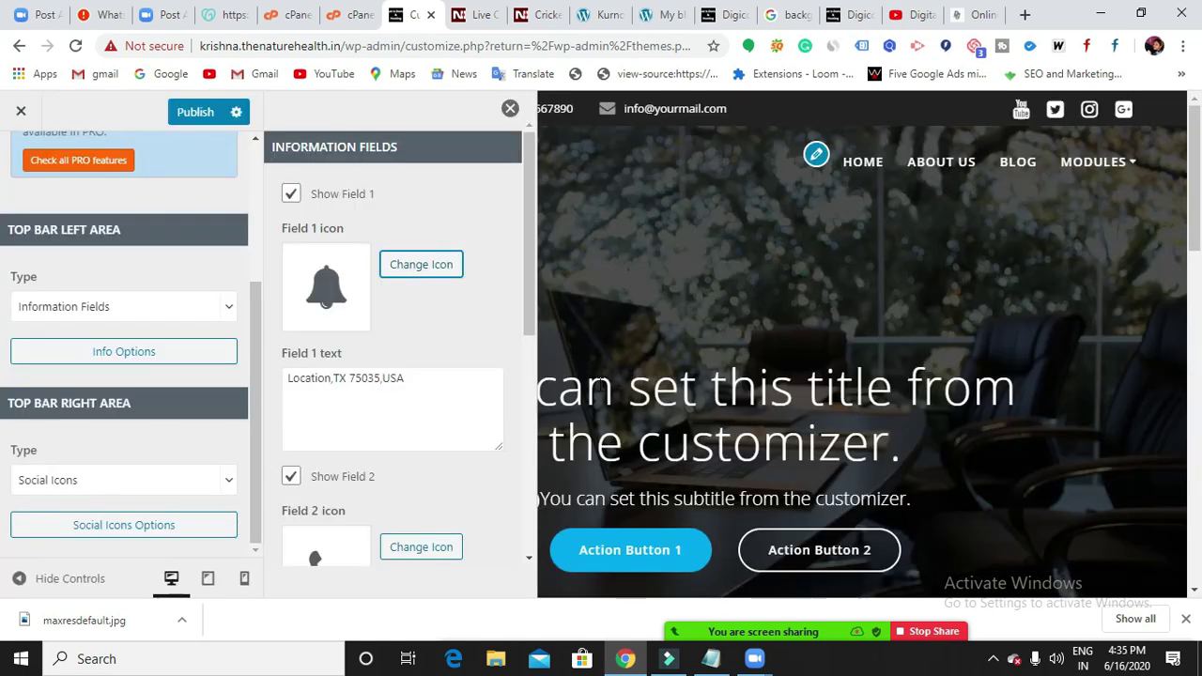
# Replace Field 1's location text with 'Notice bar'.
pyautogui.click(470, 390)
pyautogui.click(470, 390)
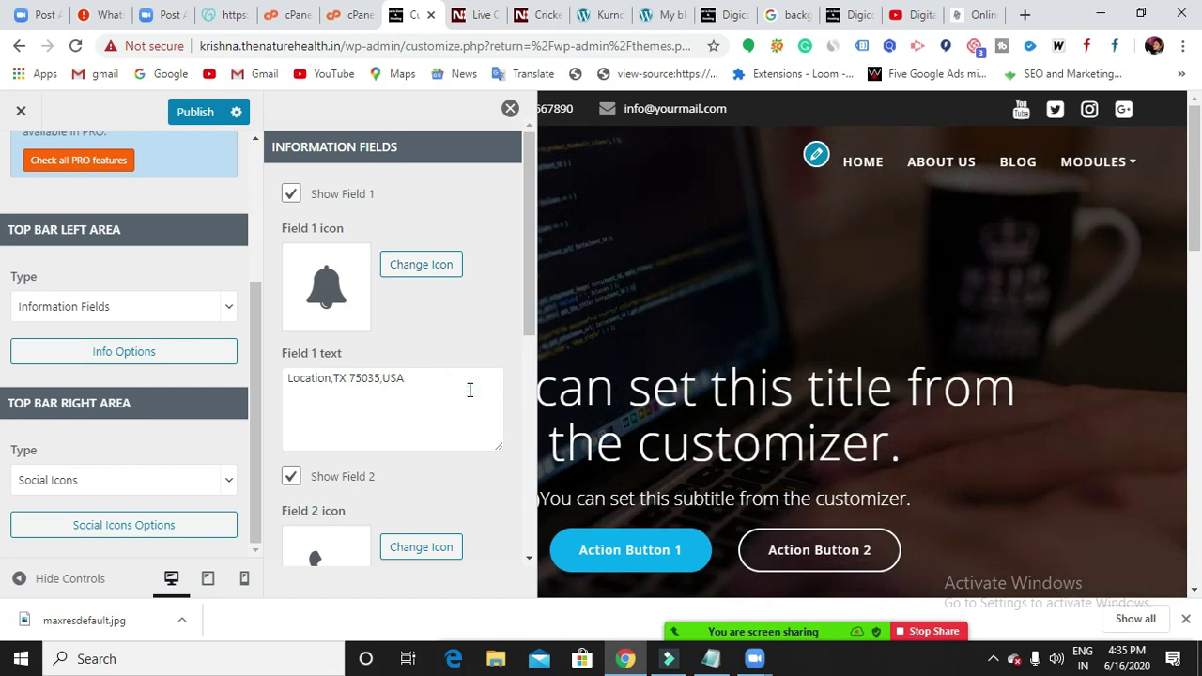
pyautogui.press('BackSpace')
pyautogui.press('BackSpace')
pyautogui.press('BackSpace')
pyautogui.press('BackSpace')
pyautogui.press('BackSpace')
pyautogui.press('BackSpace')
pyautogui.press('BackSpace')
pyautogui.press('BackSpace')
pyautogui.press('BackSpace')
pyautogui.press('BackSpace')
pyautogui.press('BackSpace')
pyautogui.press('BackSpace')
pyautogui.press('BackSpace')
pyautogui.press('BackSpace')
pyautogui.press('BackSpace')
pyautogui.press('BackSpace')
pyautogui.press('BackSpace')
pyautogui.press('BackSpace')
pyautogui.press('BackSpace')
pyautogui.press('BackSpace')
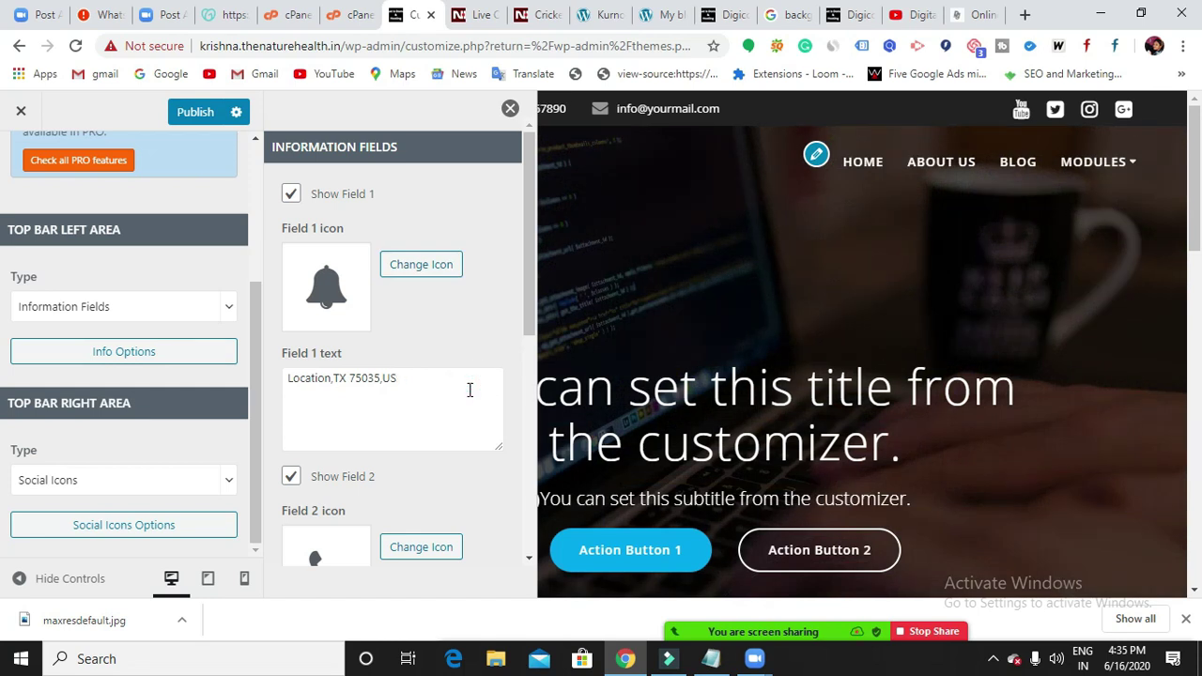
pyautogui.press('BackSpace')
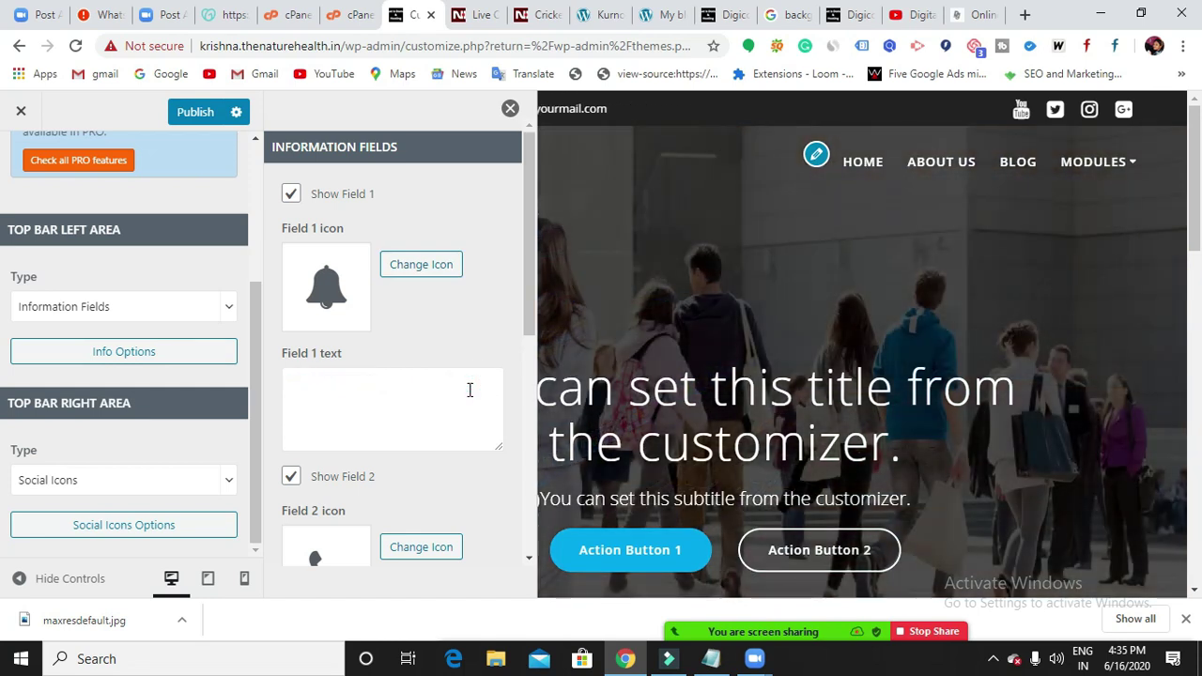
pyautogui.write('Ni')
pyautogui.press('BackSpace')
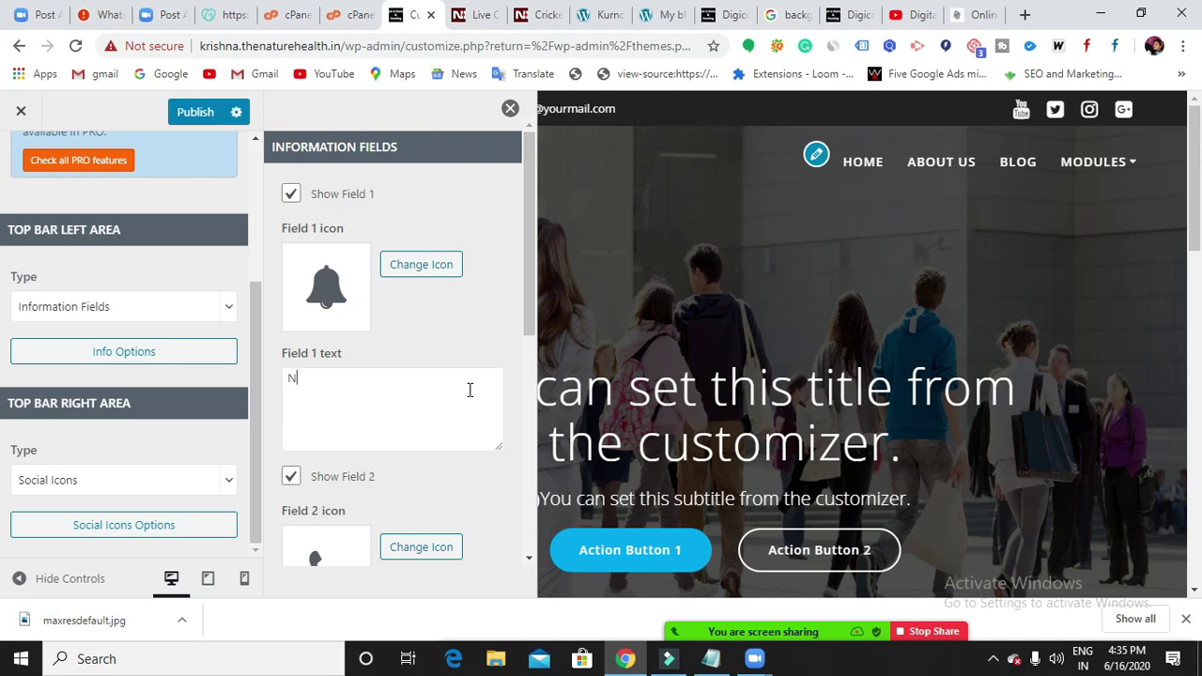
pyautogui.write('otice')
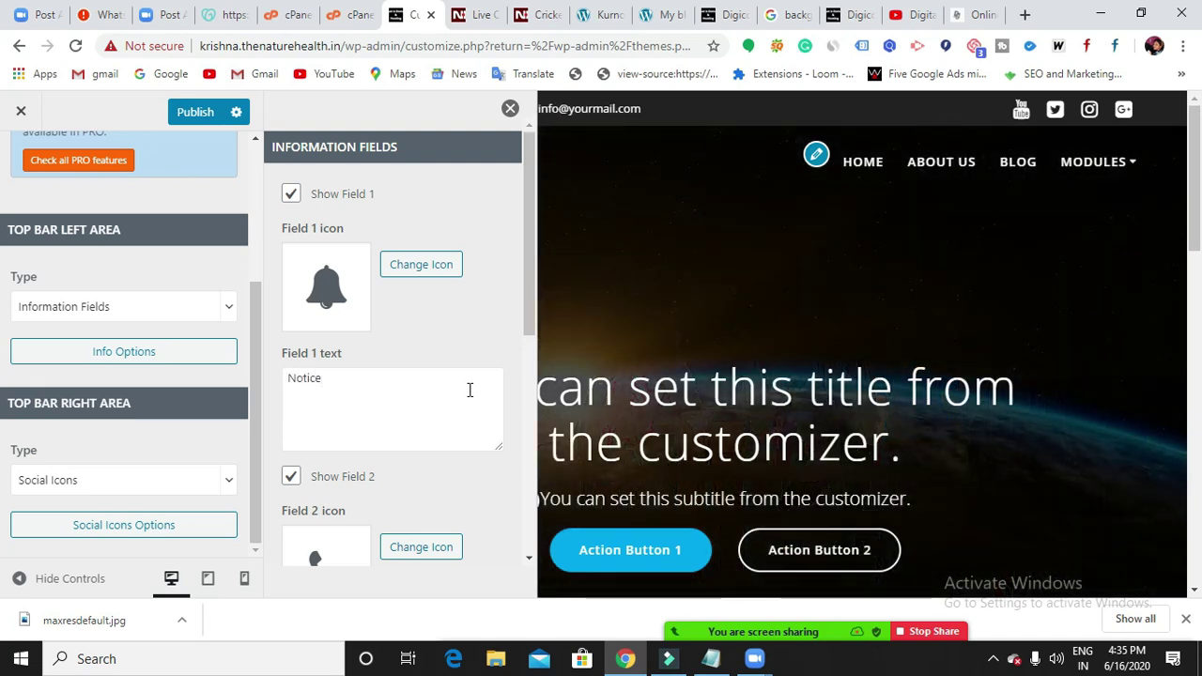
pyautogui.write(' bar')
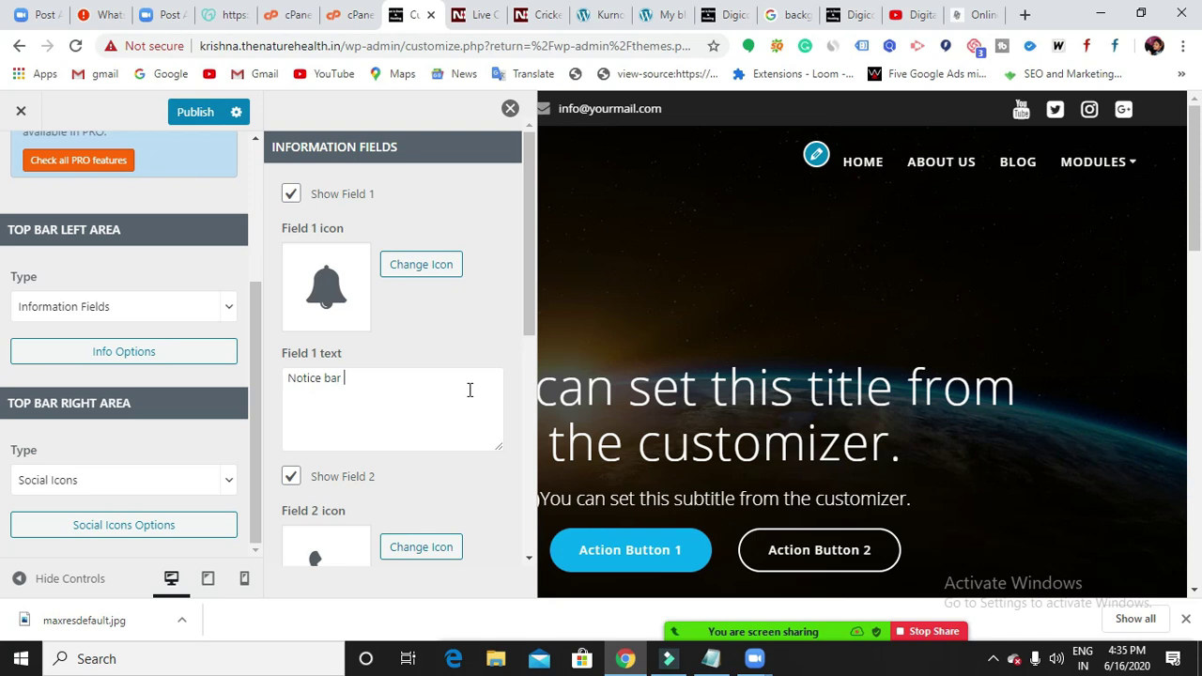
pyautogui.click(403, 423)
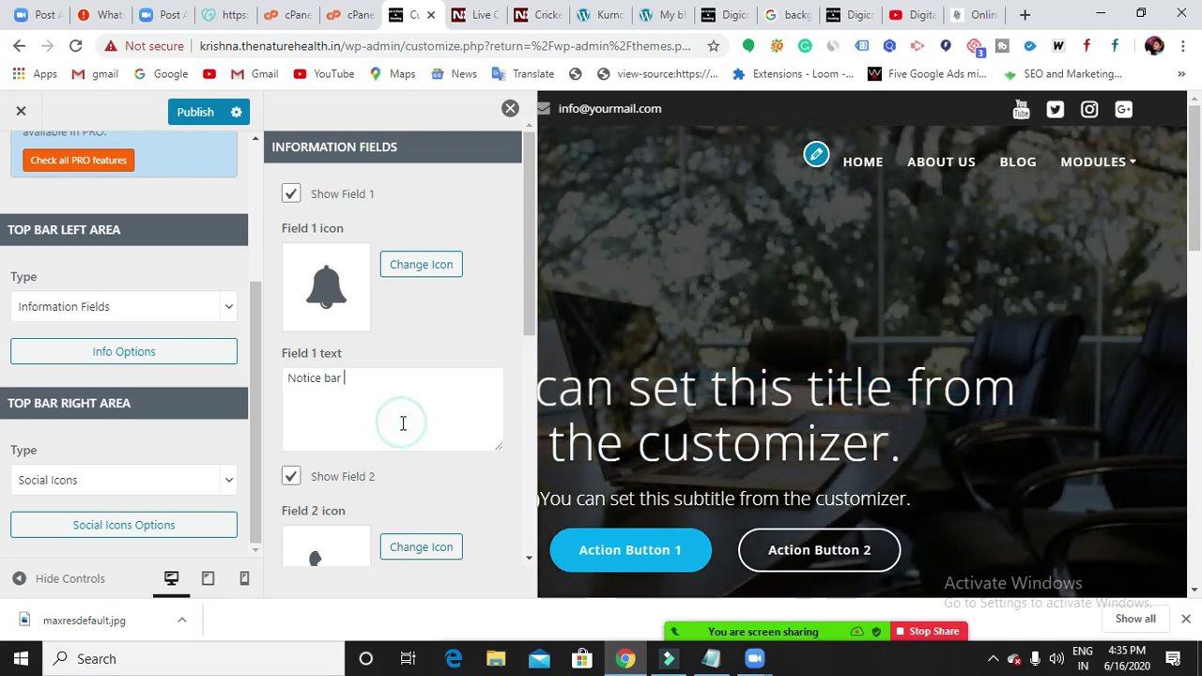
pyautogui.scroll(-1, 402, 423)
pyautogui.scroll(1, 402, 427)
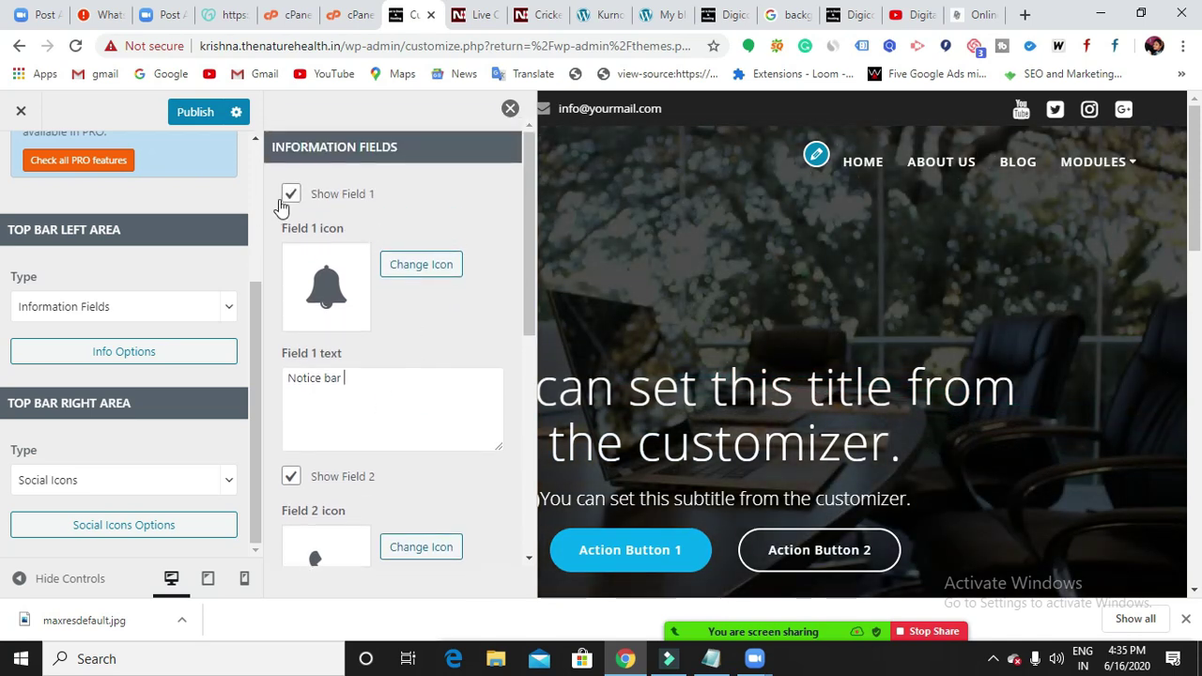
# Keep Field 1 shown, publish, and close the panel so Notice bar appears in the top bar.
pyautogui.click(292, 194)
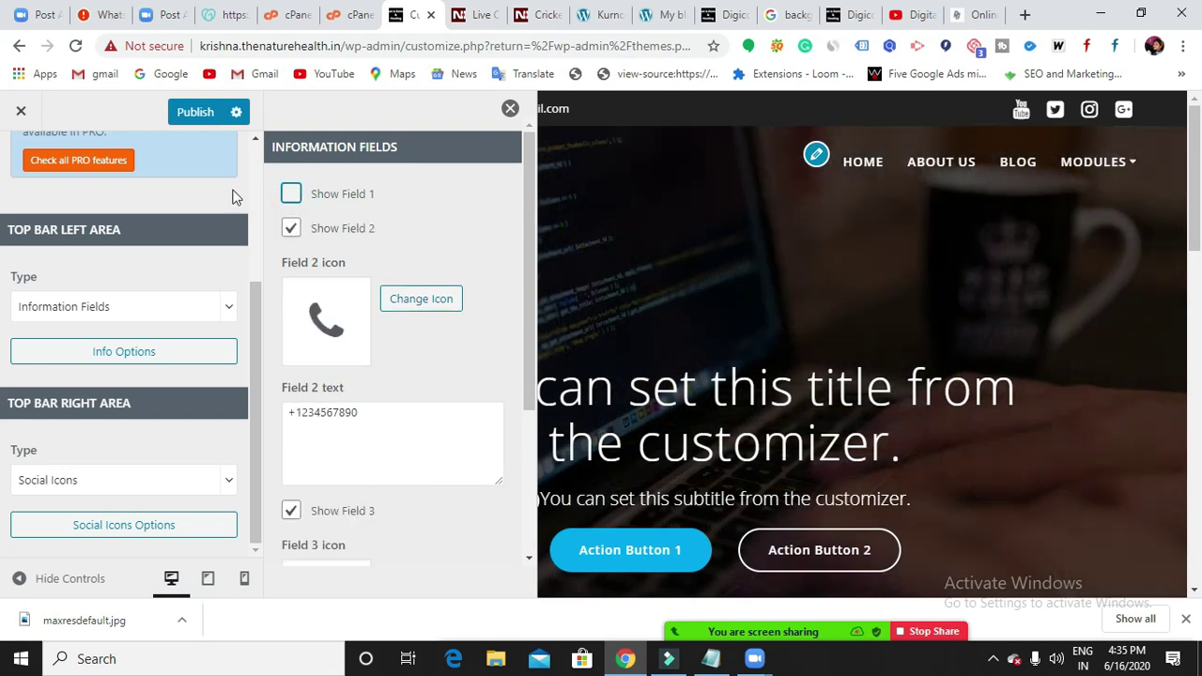
pyautogui.click(208, 111)
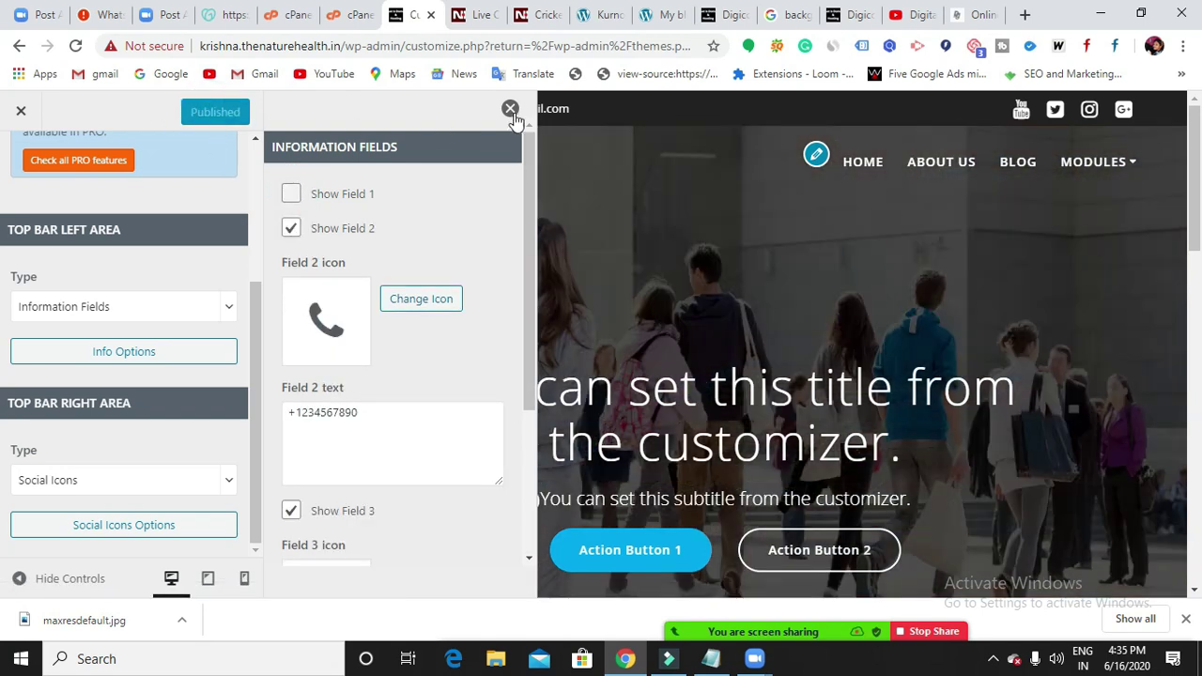
pyautogui.click(510, 109)
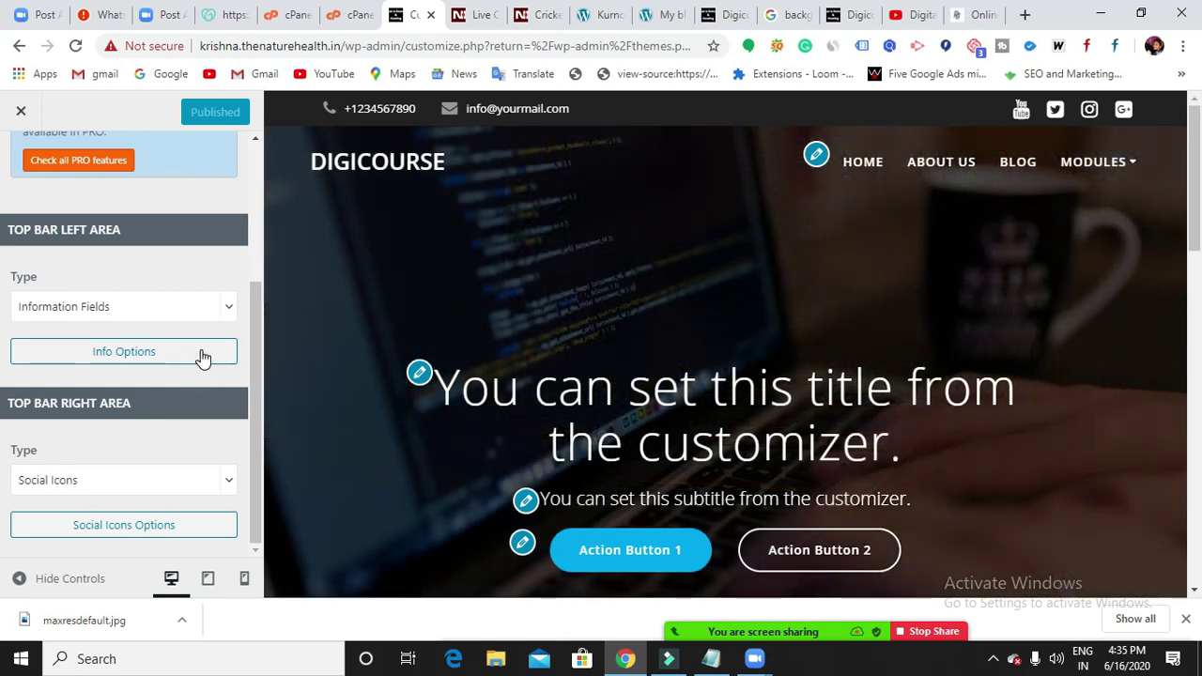
pyautogui.click(201, 354)
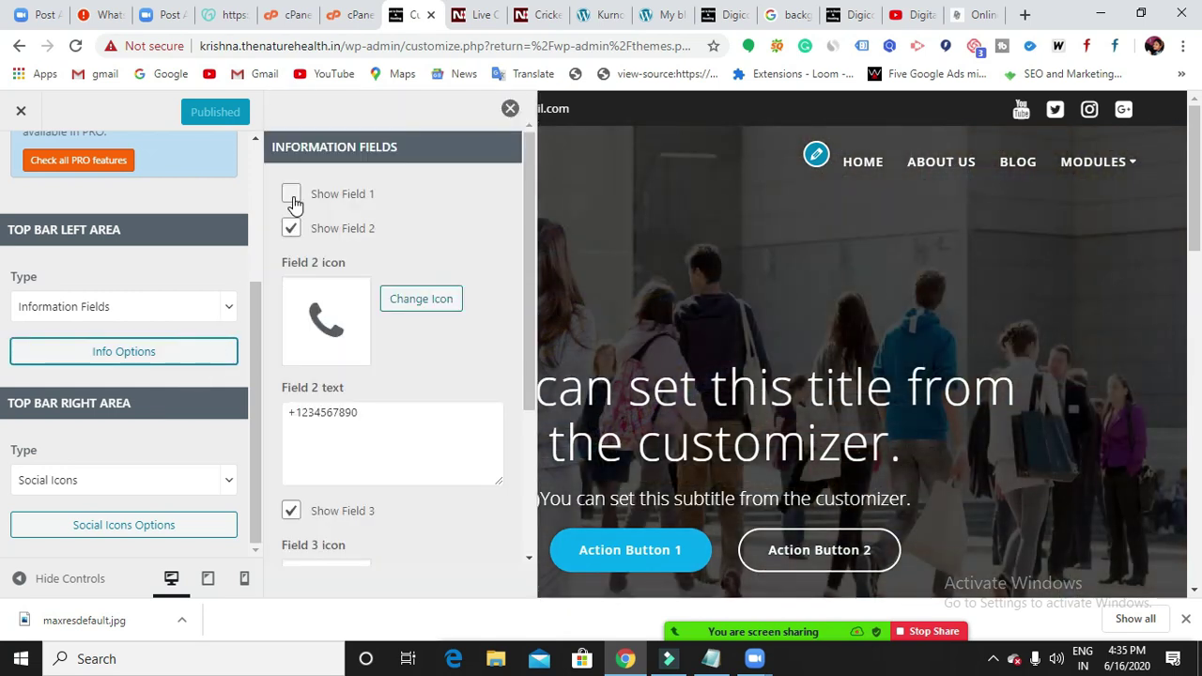
pyautogui.click(292, 197)
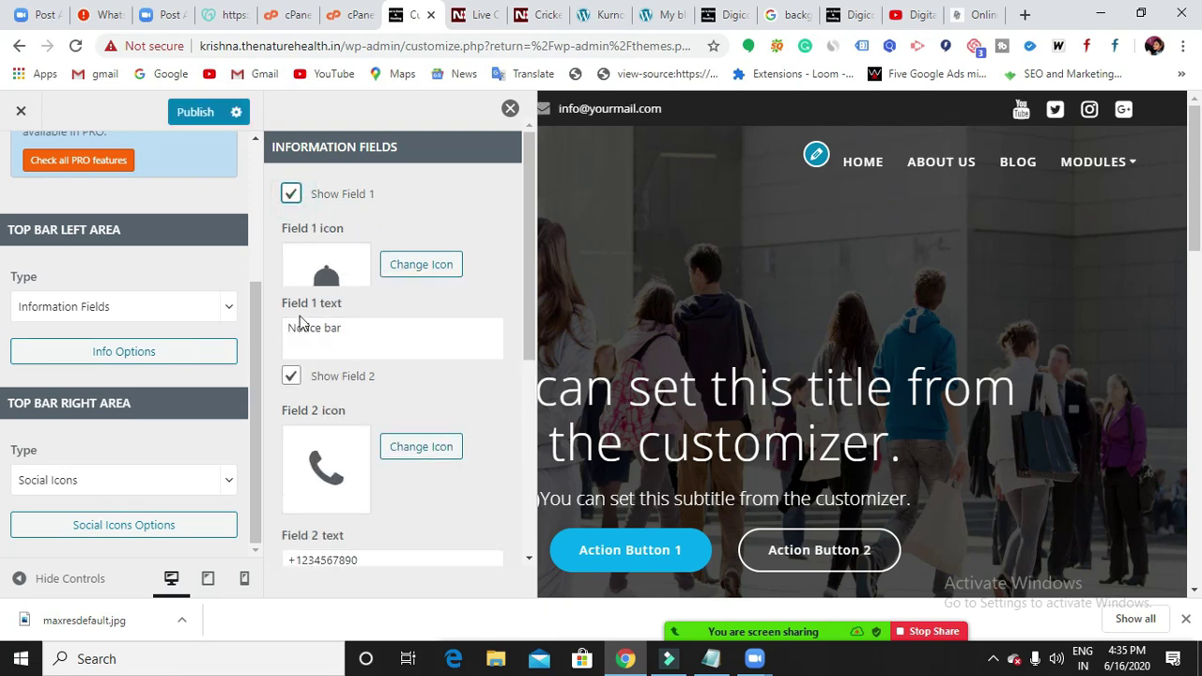
pyautogui.click(200, 119)
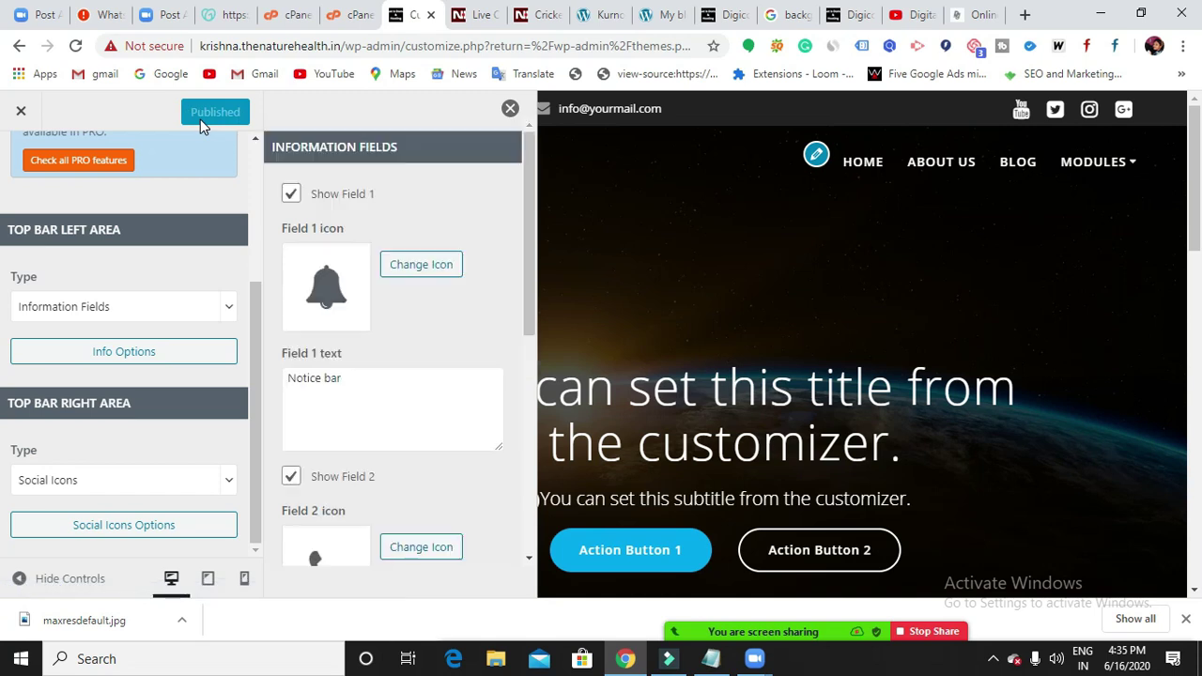
pyautogui.click(510, 109)
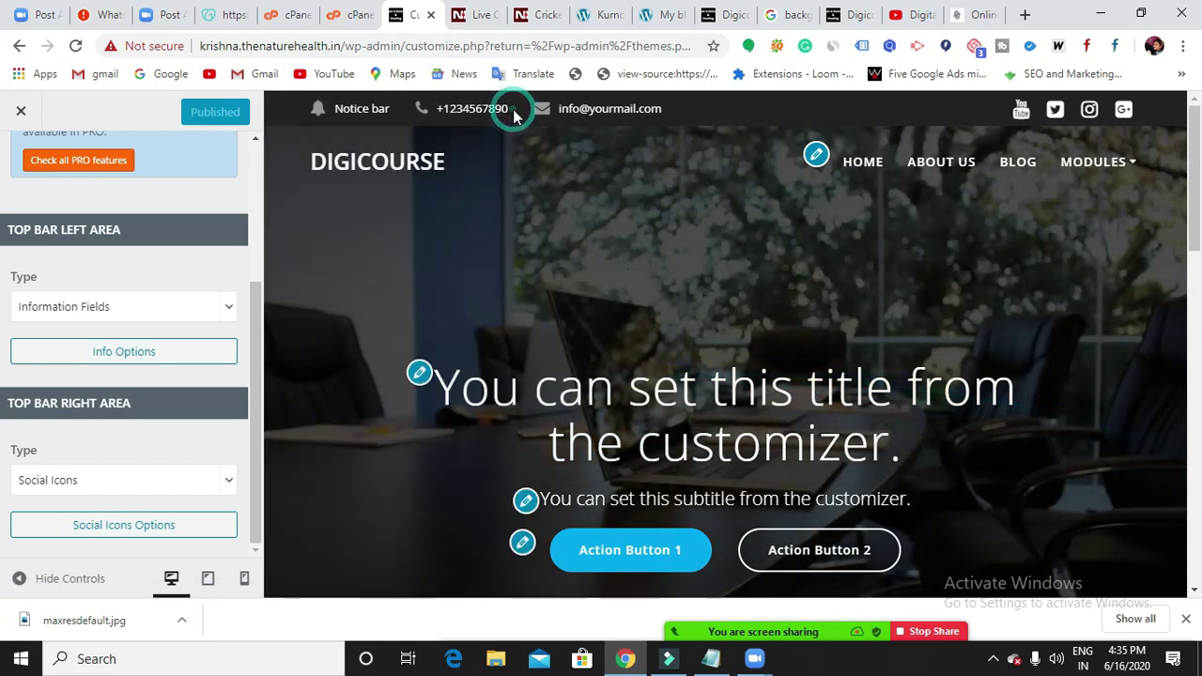
# Reload the Customizer, check the live site tab, and show the MODULES submenu (SEO, SMO, SMM).
pyautogui.click(77, 47)
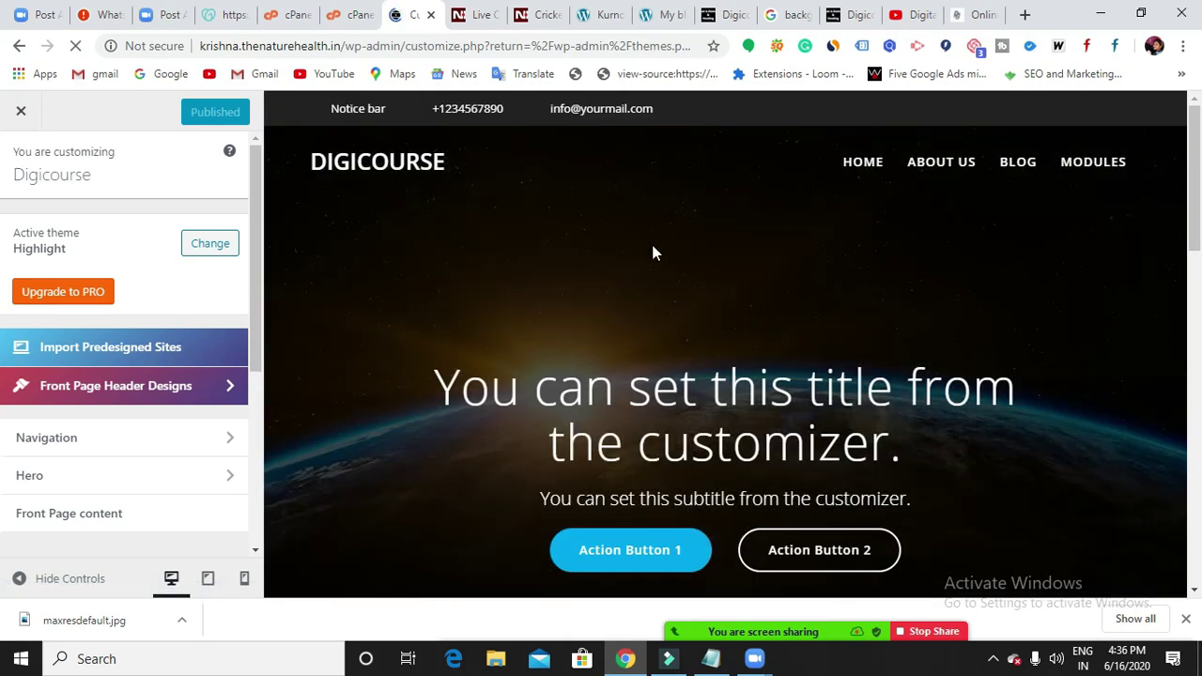
pyautogui.click(834, 15)
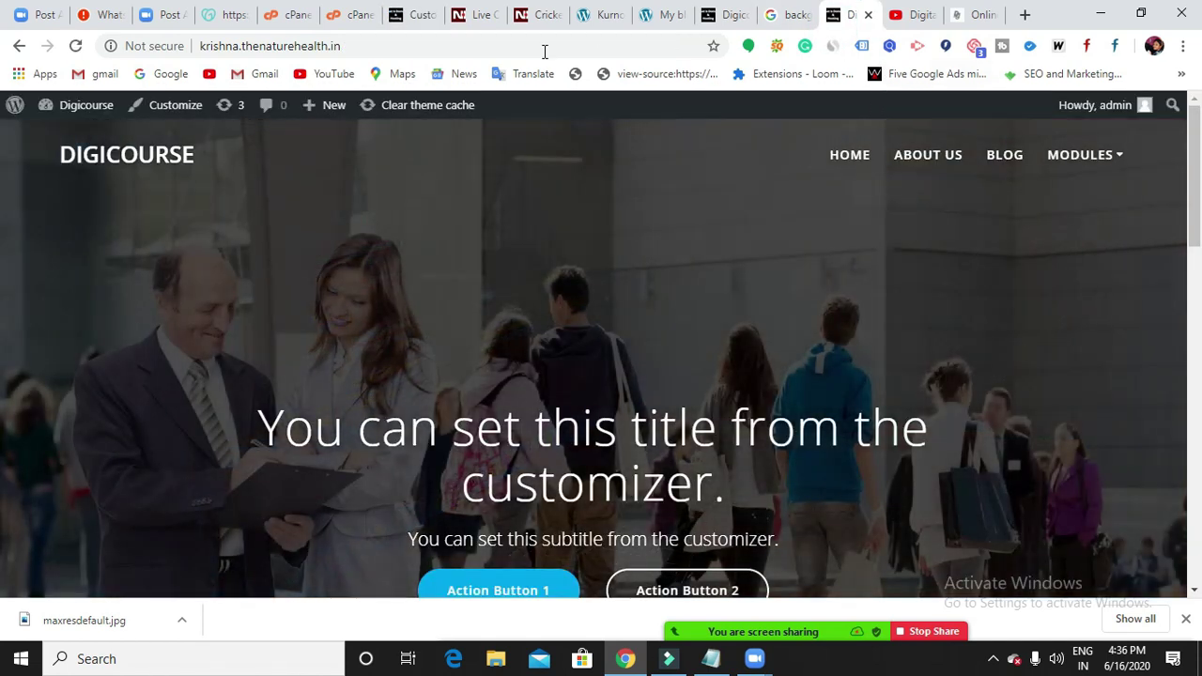
pyautogui.click(411, 17)
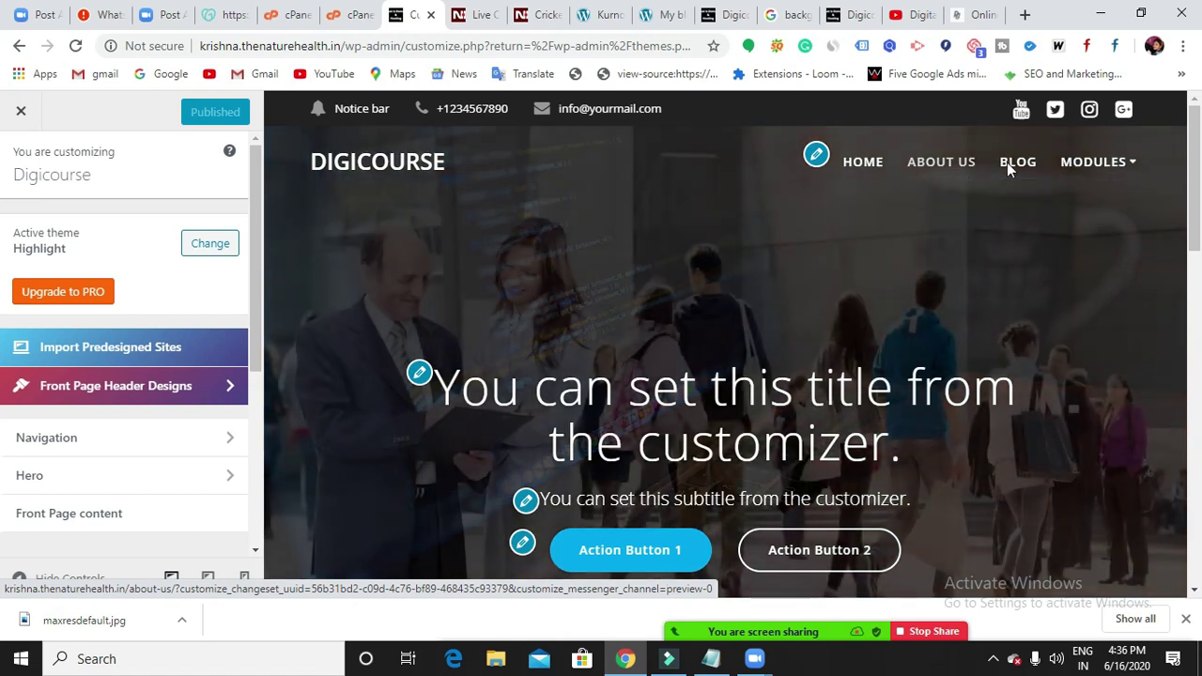
pyautogui.moveTo(1115, 169)
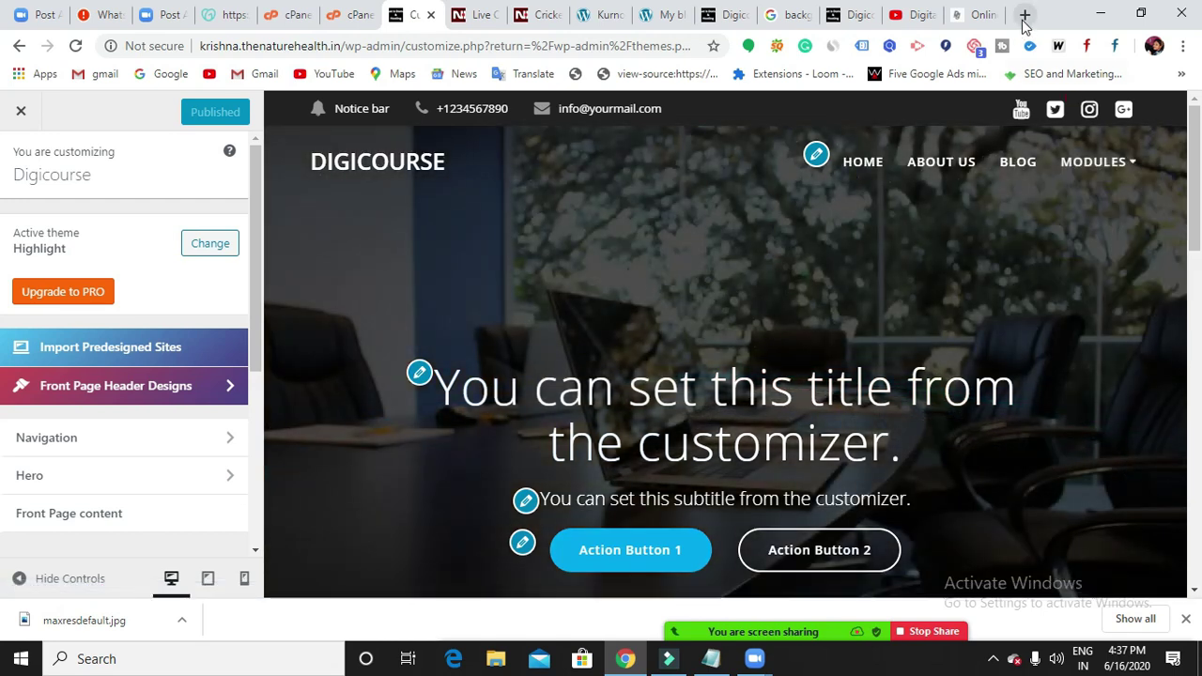
# Load odmt.in in a new browser tab.
pyautogui.click(1024, 19)
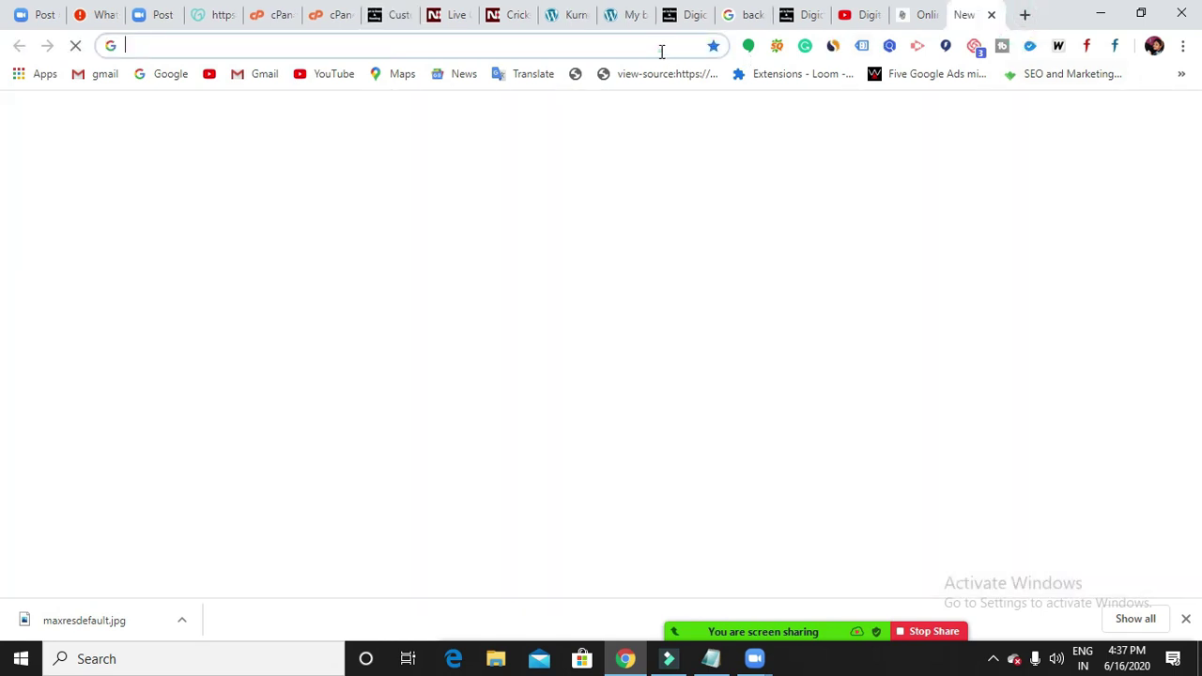
pyautogui.click(661, 52)
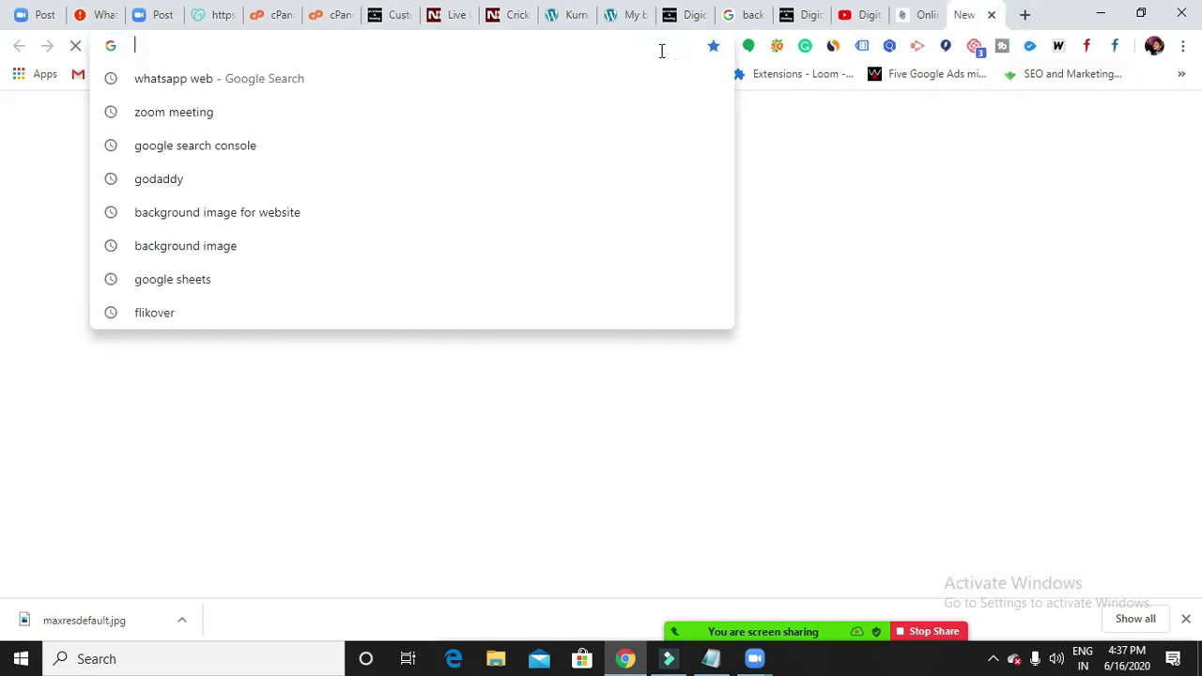
pyautogui.write('odmt.in')
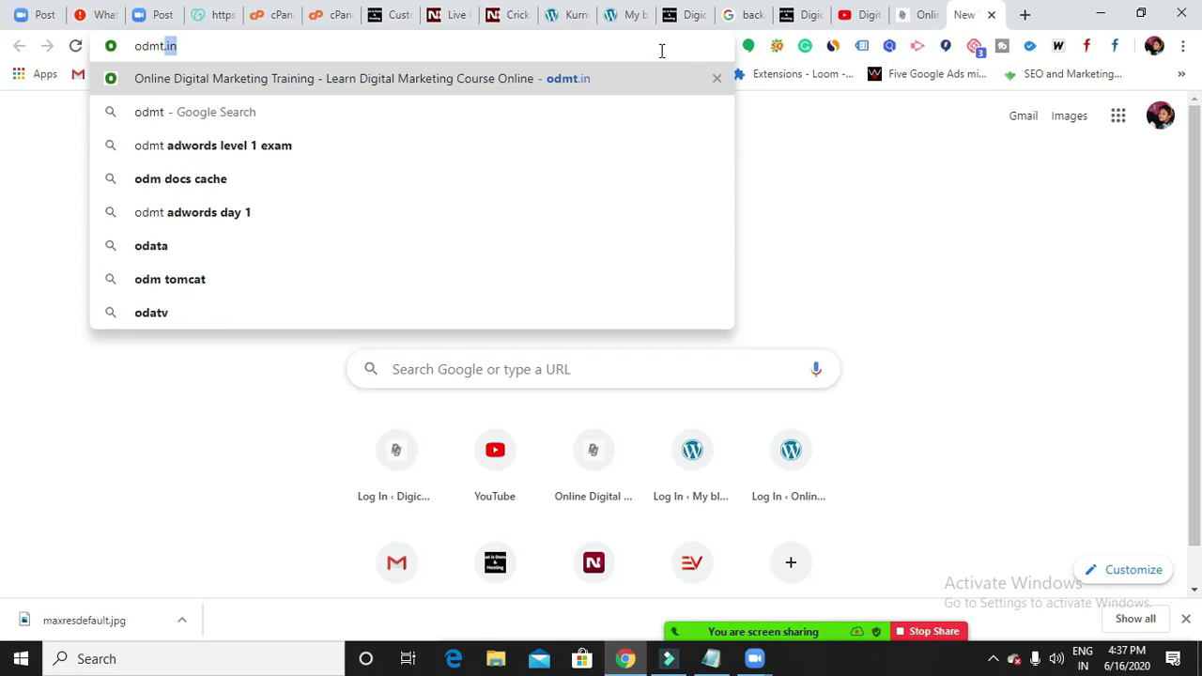
pyautogui.press('Return')
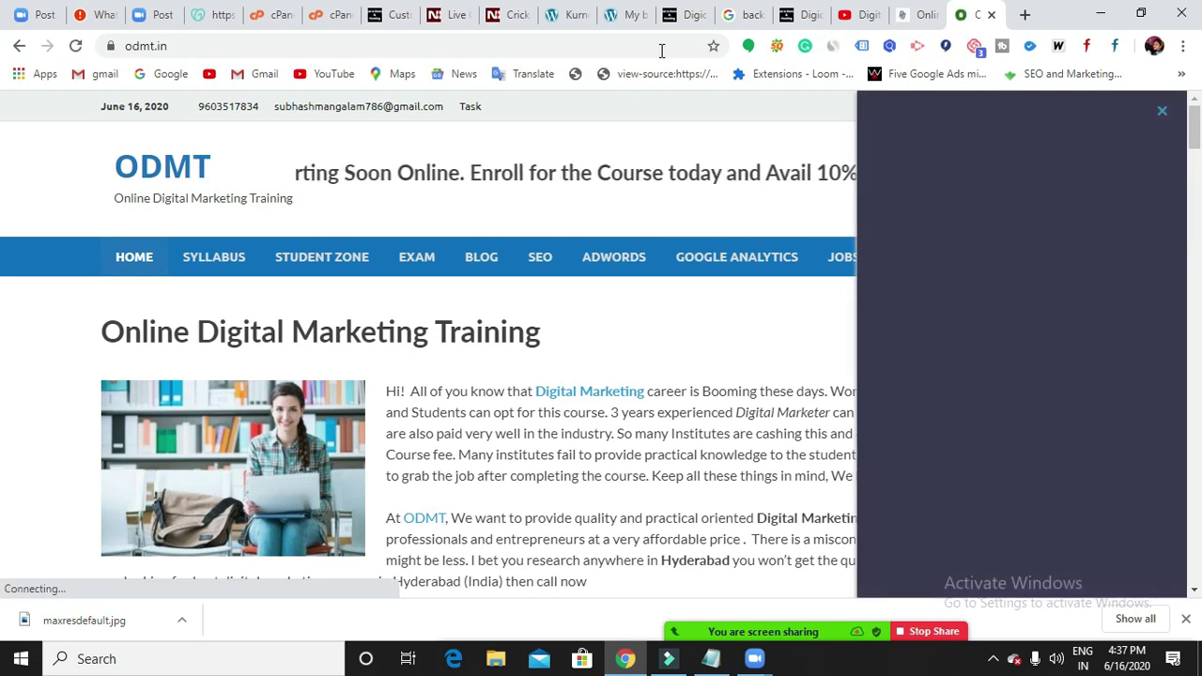
# Dismiss the ODMT side panel, look over the homepage, then switch to the cPanel tab.
pyautogui.click(1166, 114)
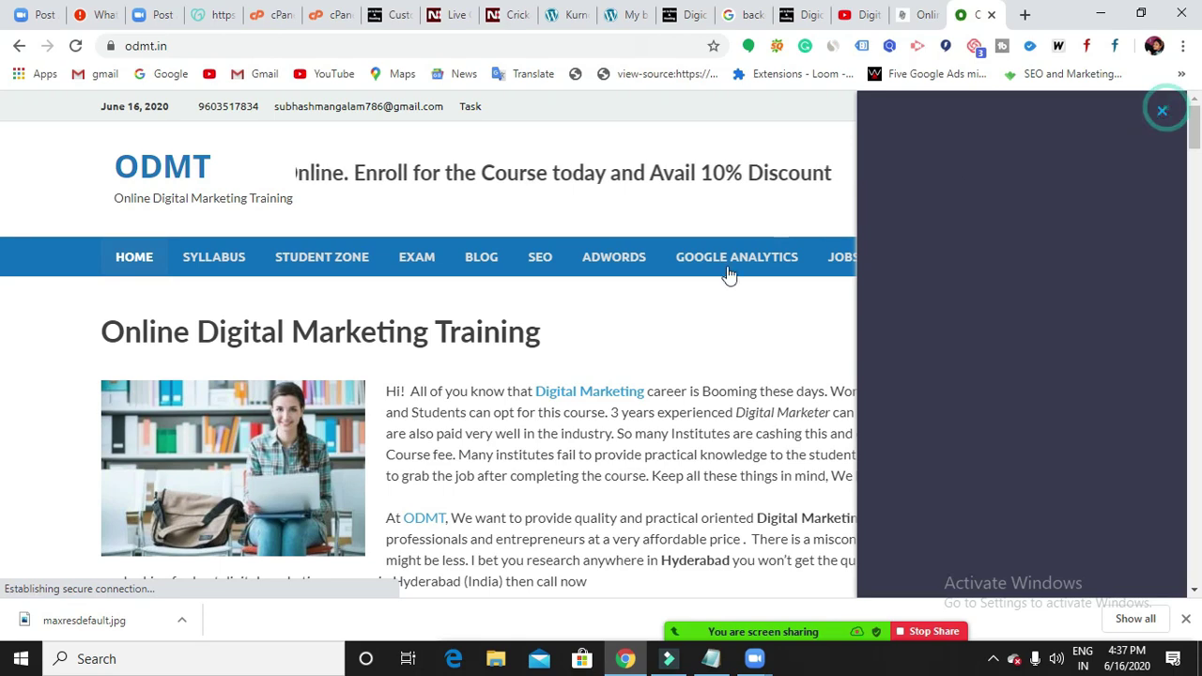
pyautogui.scroll(-5, 725, 272)
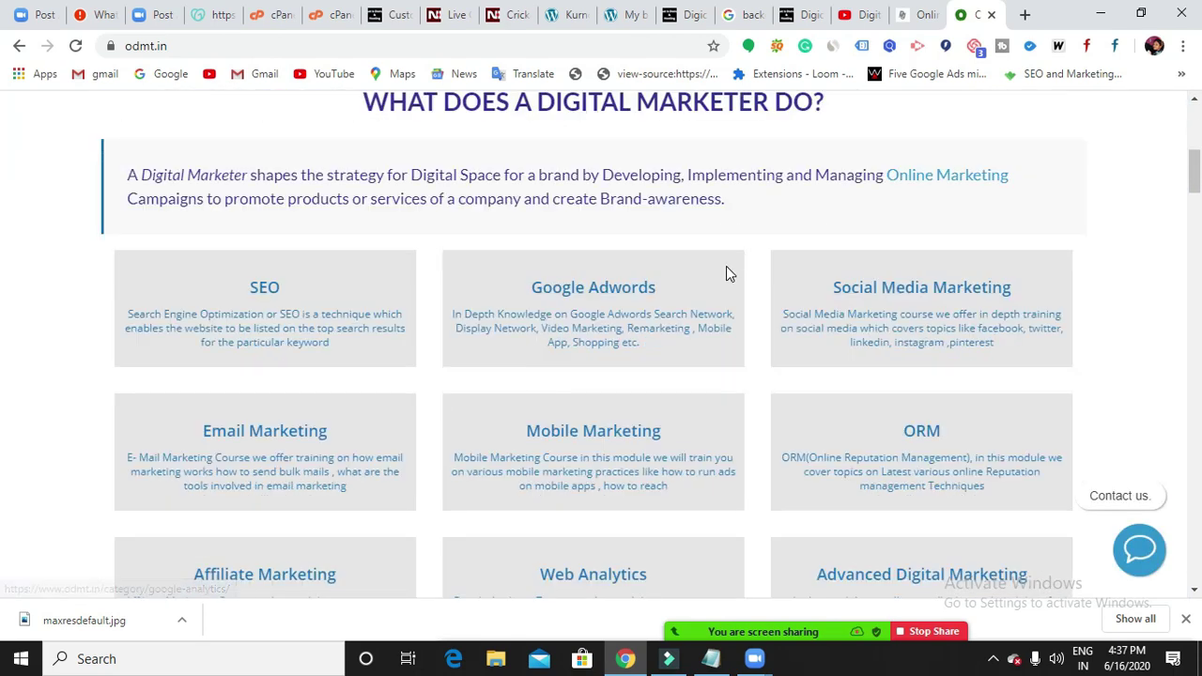
pyautogui.scroll(-6, 727, 270)
pyautogui.scroll(-3, 727, 268)
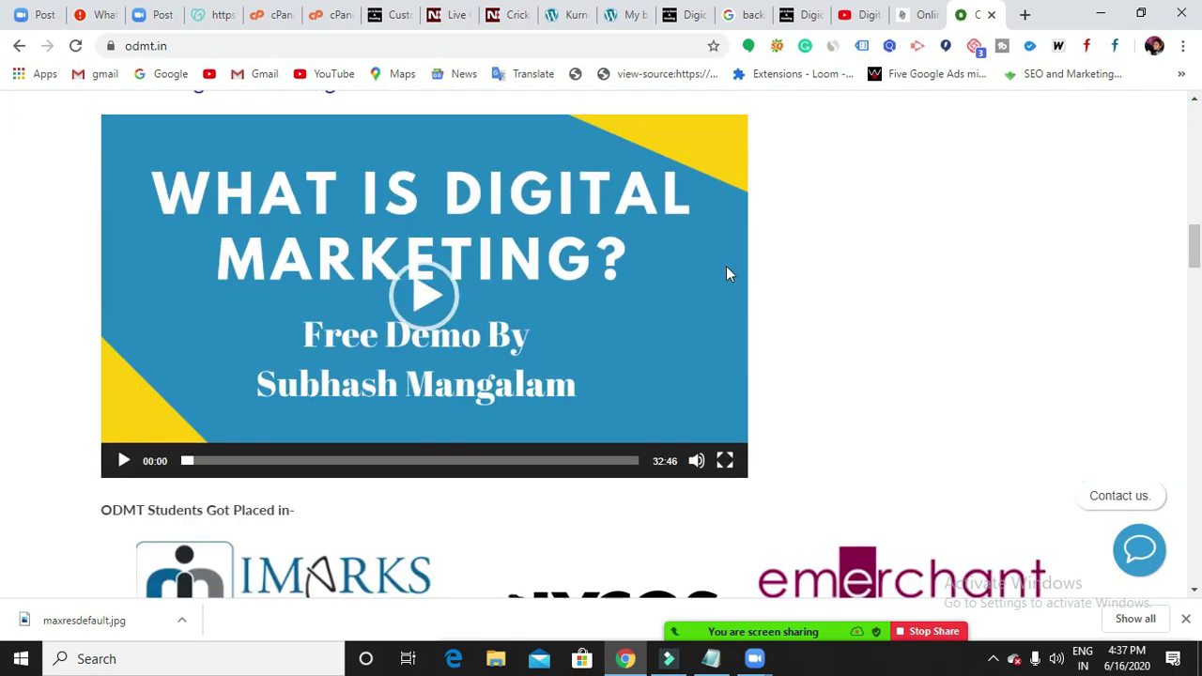
pyautogui.scroll(10, 726, 267)
pyautogui.scroll(4, 727, 273)
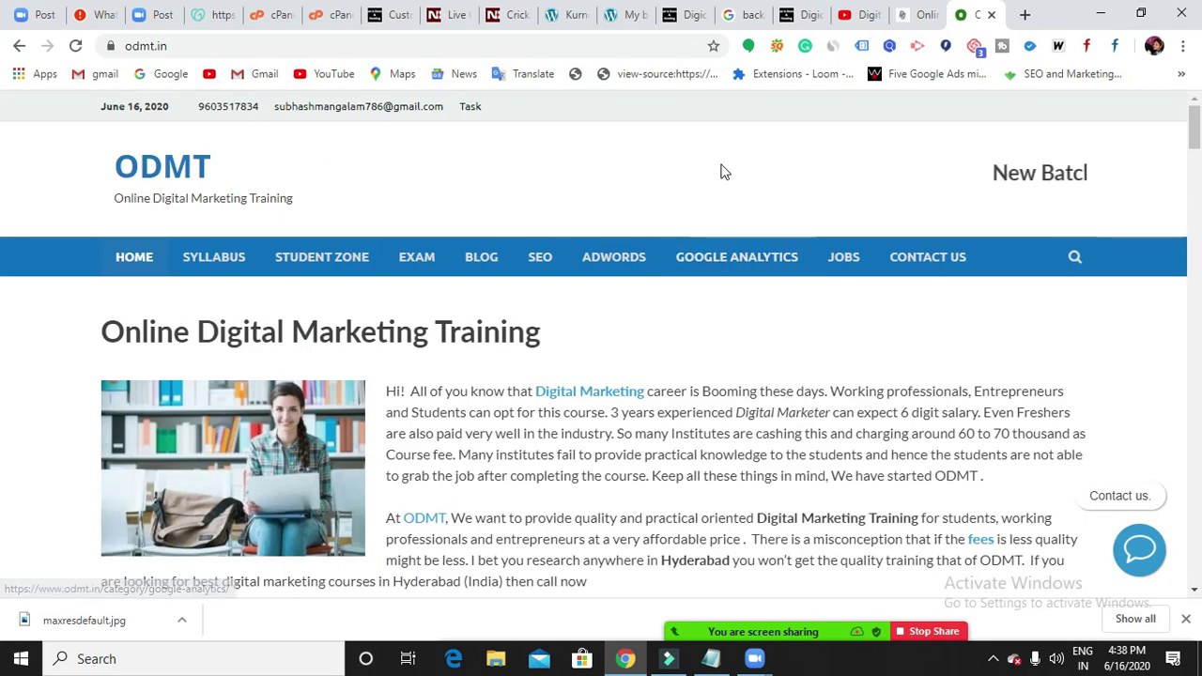
pyautogui.click(267, 26)
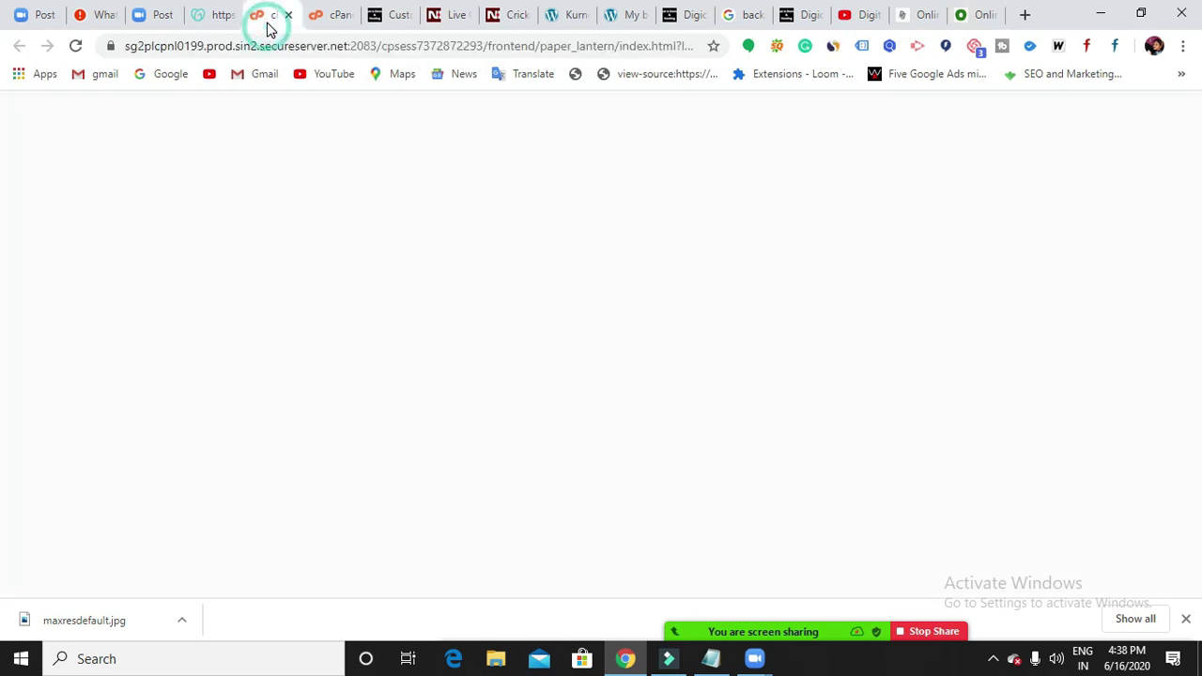
# Compare the open Digicourse pages, then exit the Customizer to the Appearance > Themes list.
pyautogui.click(674, 24)
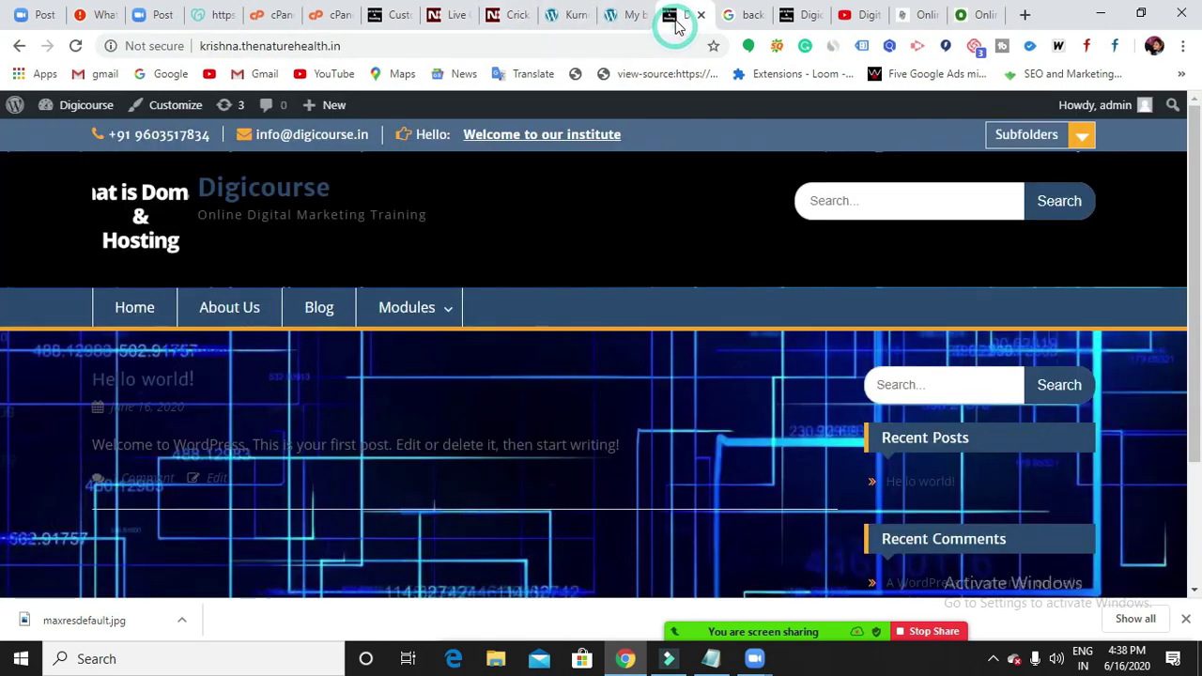
pyautogui.click(785, 23)
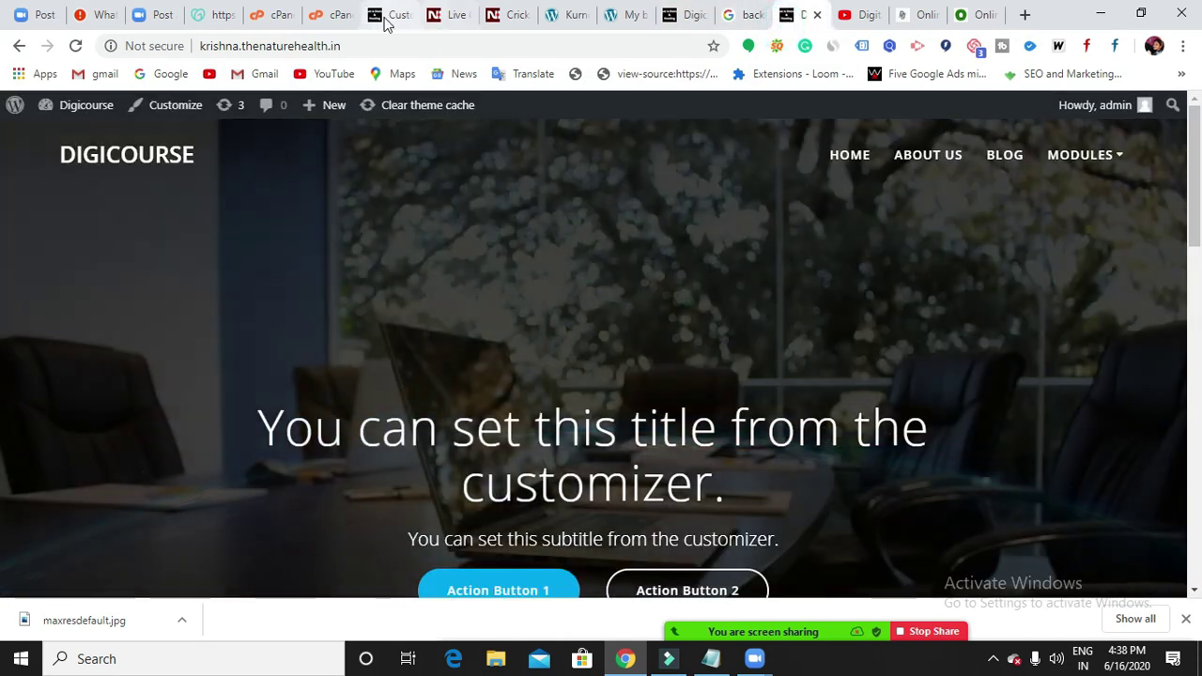
pyautogui.click(375, 16)
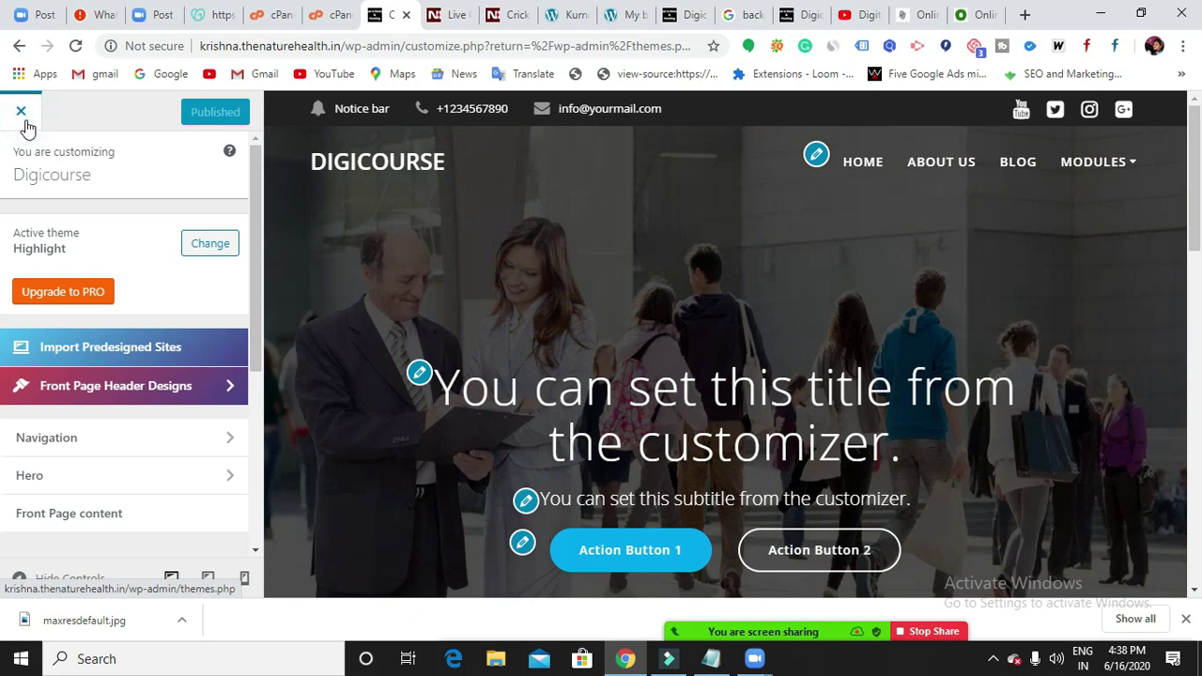
pyautogui.click(26, 123)
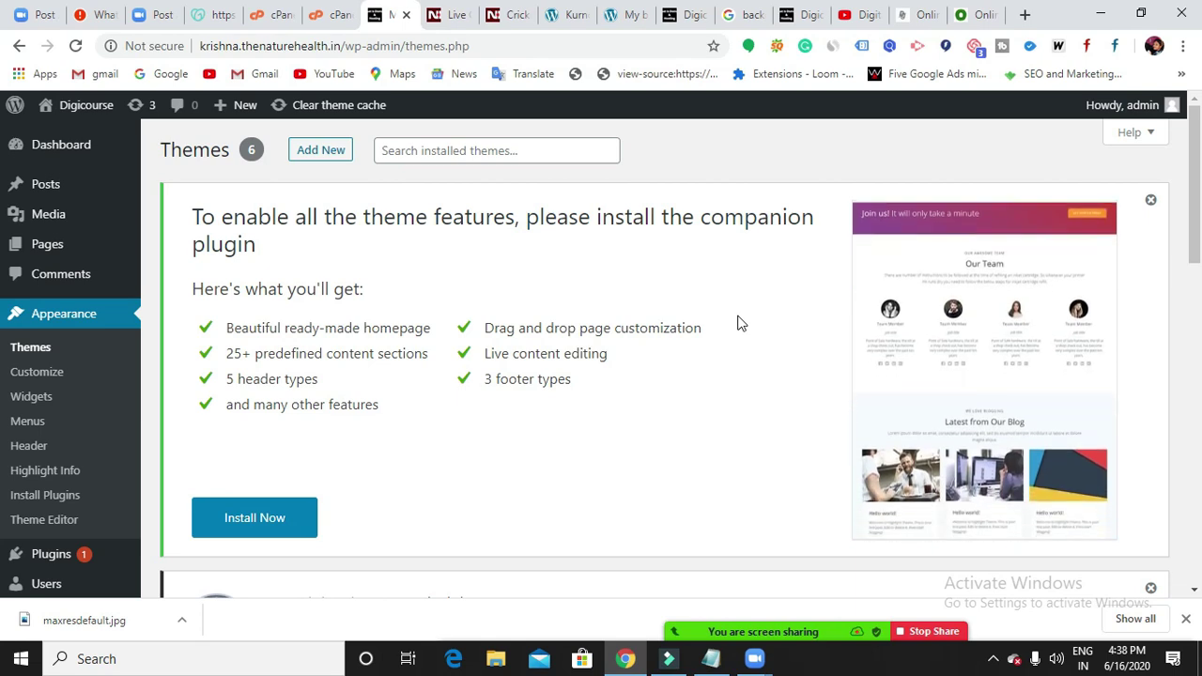
# Activate the Education Hub theme on Digicourse, replacing Highlight.
pyautogui.click(43, 349)
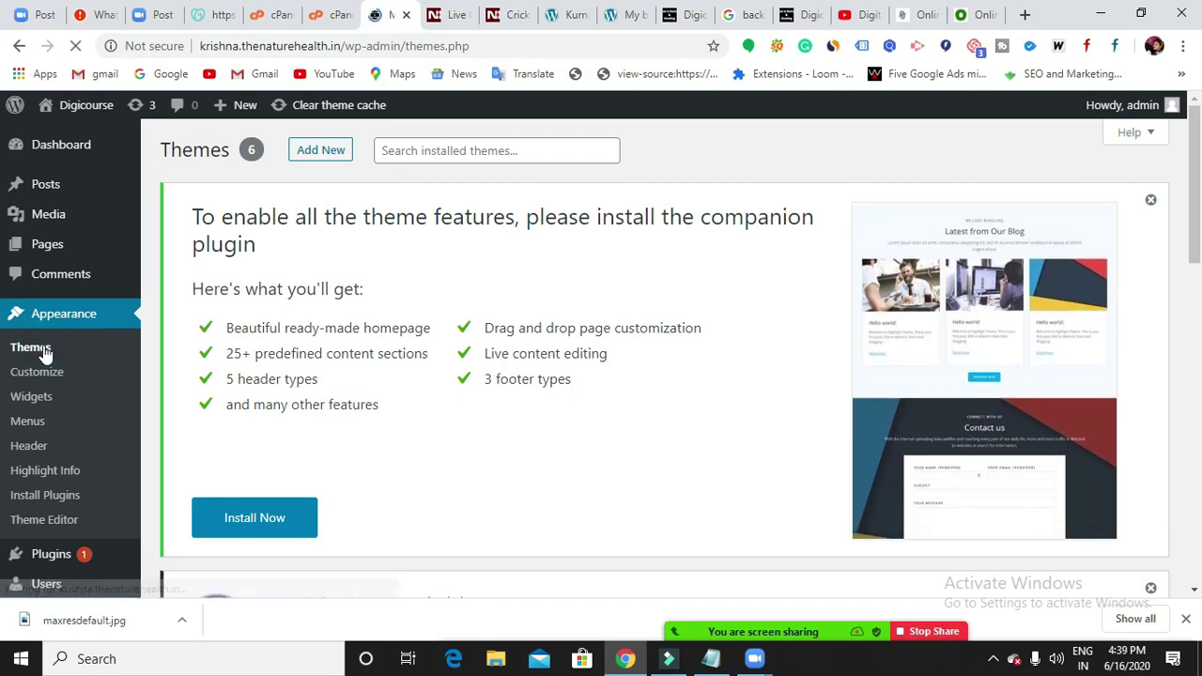
pyautogui.scroll(-5, 461, 482)
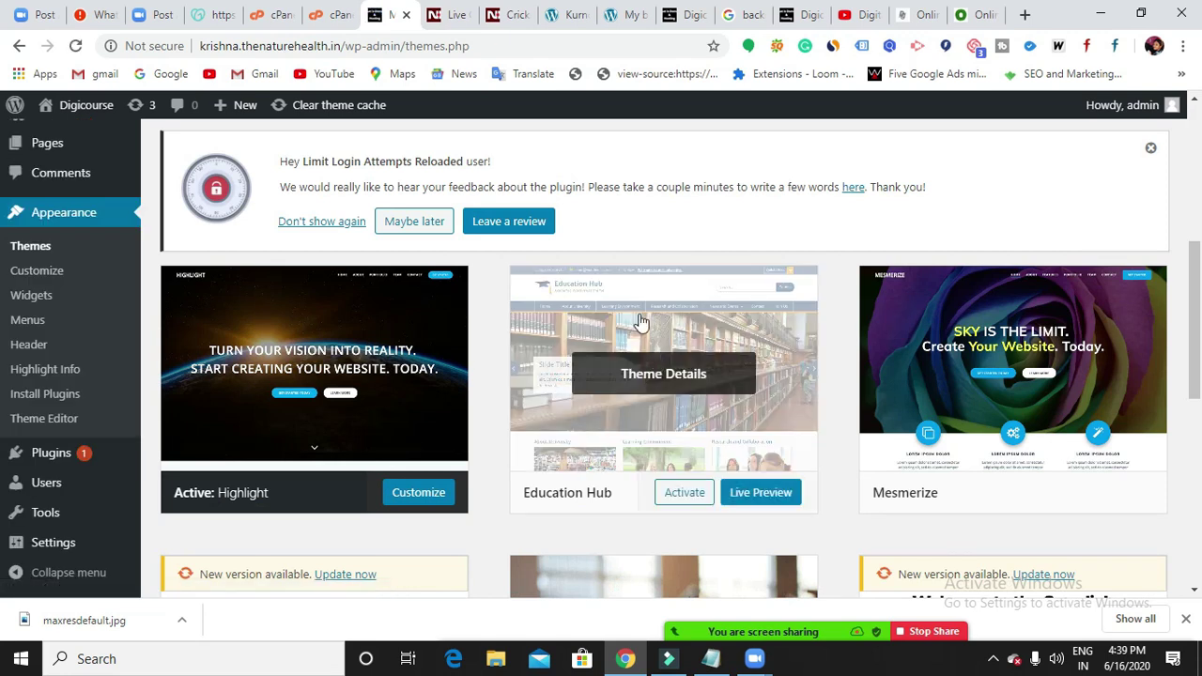
pyautogui.scroll(-1, 629, 375)
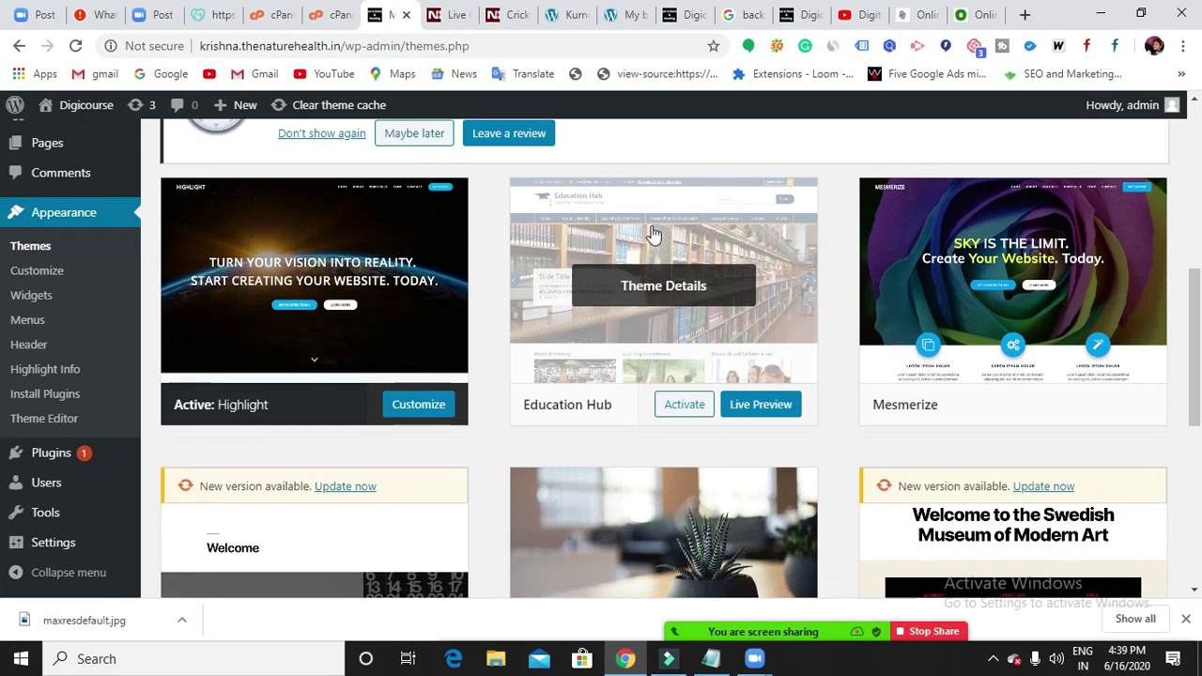
pyautogui.click(684, 407)
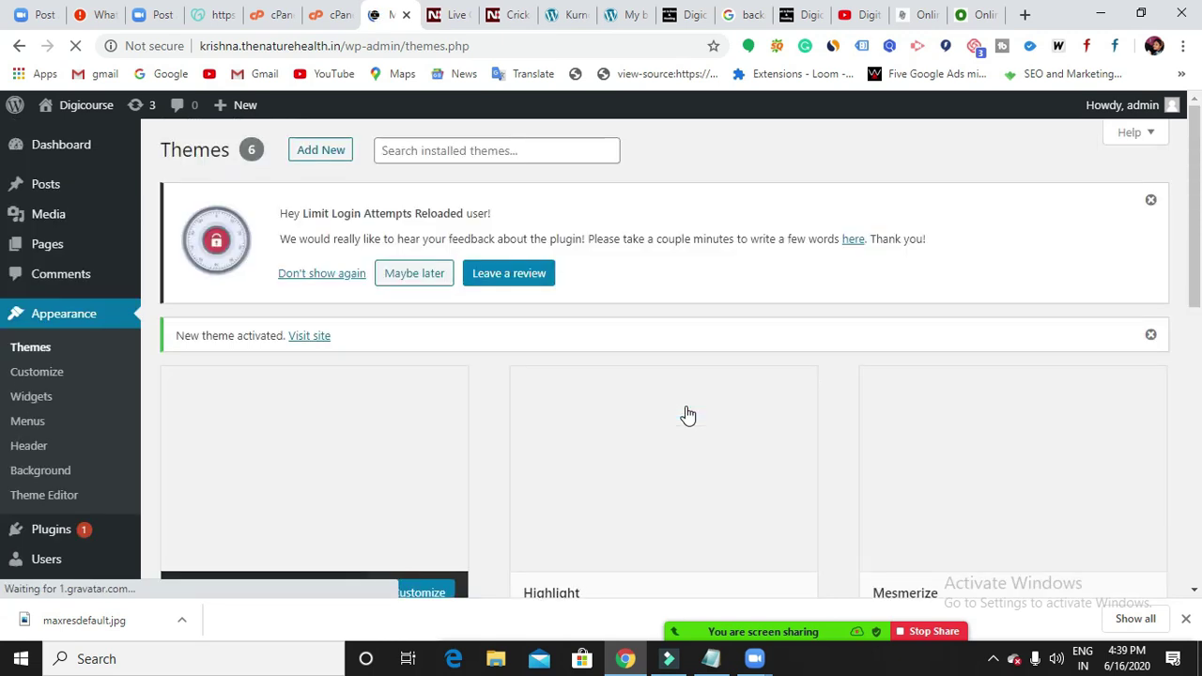
# Reload the krishna.thenaturehealth.in site and check its new Education Hub homepage.
pyautogui.click(906, 19)
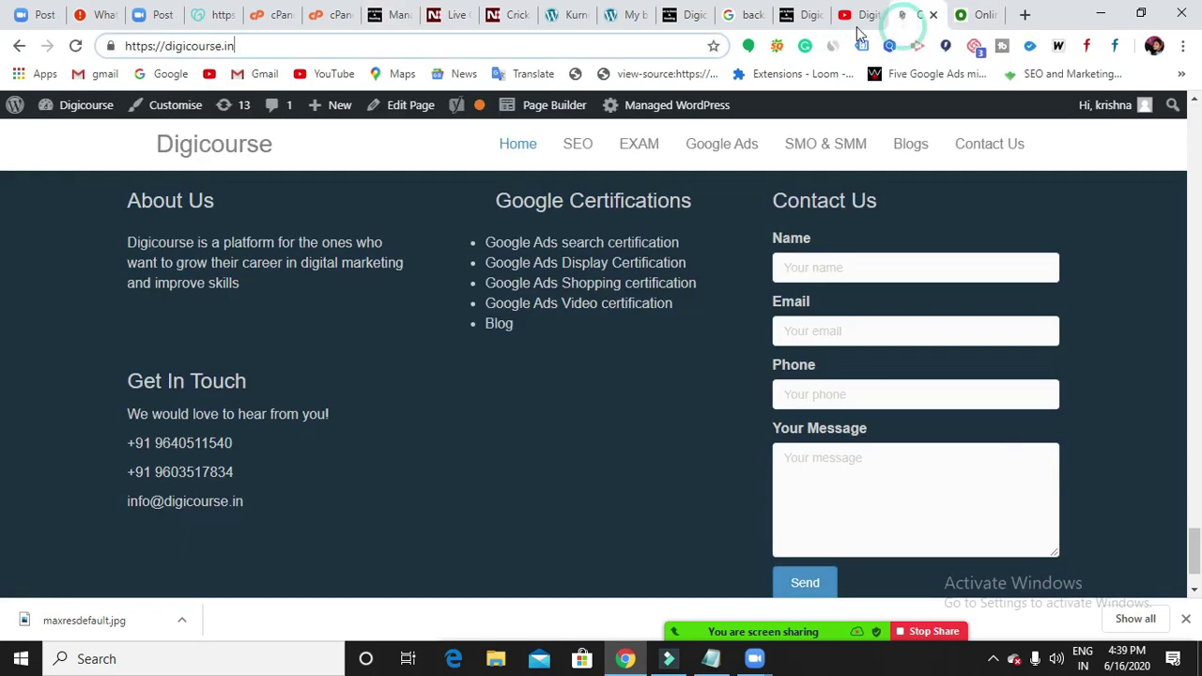
pyautogui.click(795, 19)
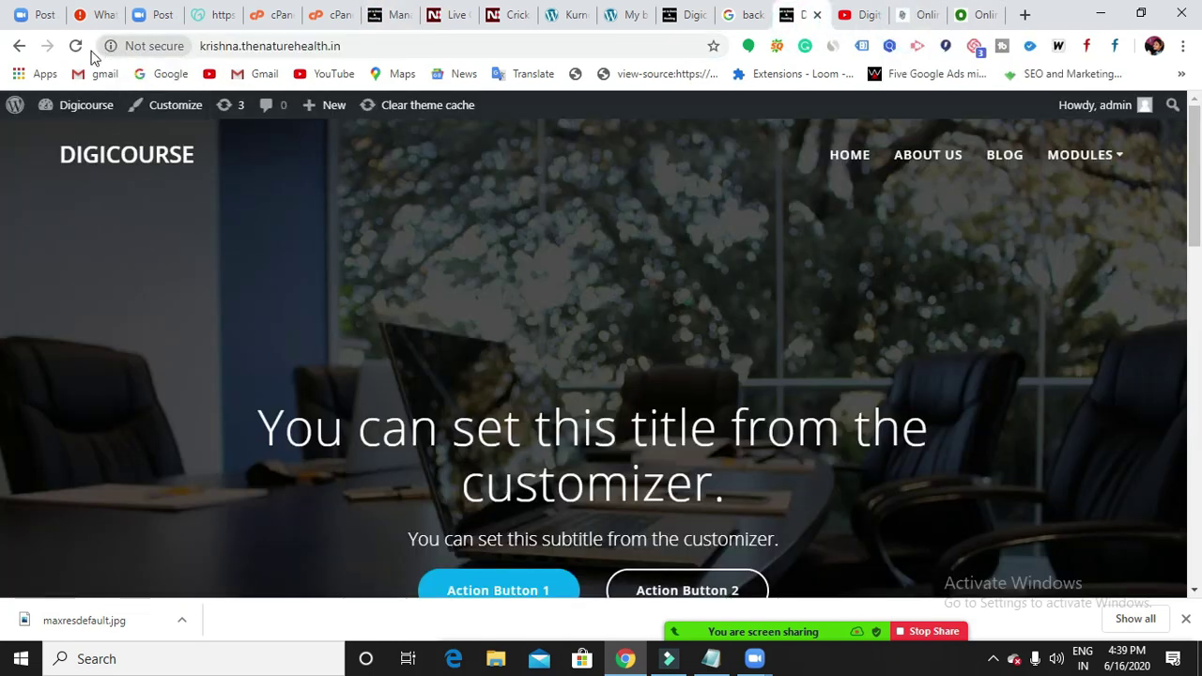
pyautogui.click(75, 46)
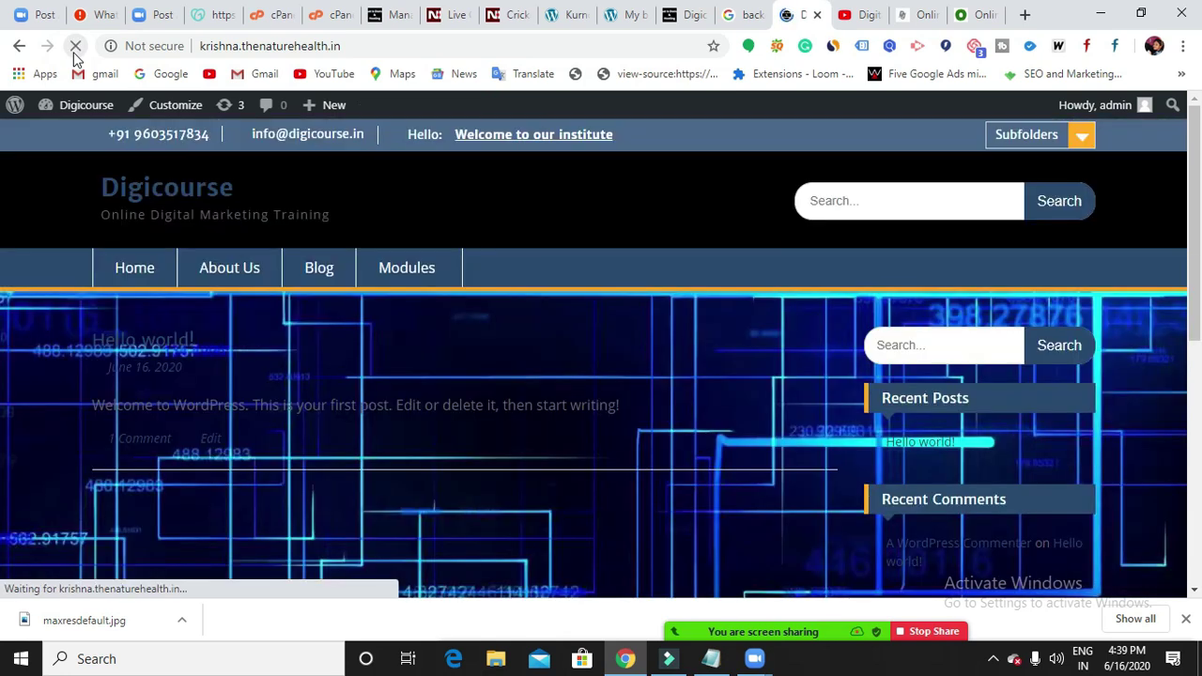
pyautogui.scroll(-8, 564, 312)
pyautogui.scroll(10, 583, 418)
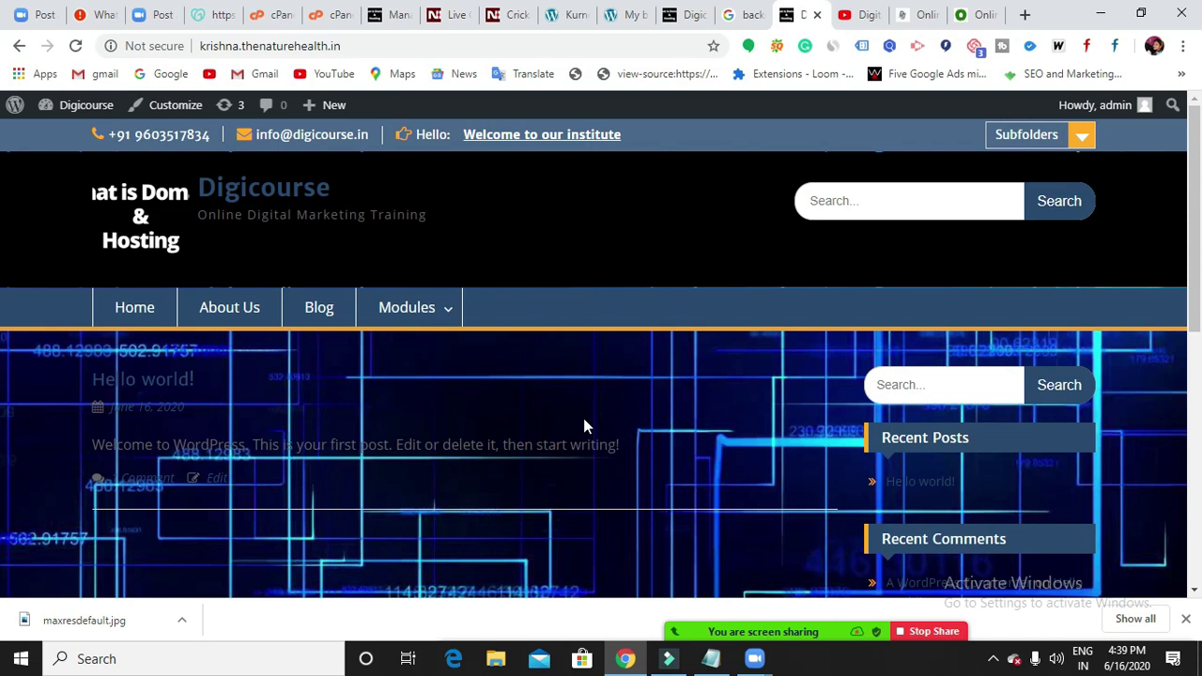
# Bring the Notepad notes forward and add blank lines below the Customize.... line.
pyautogui.click(715, 661)
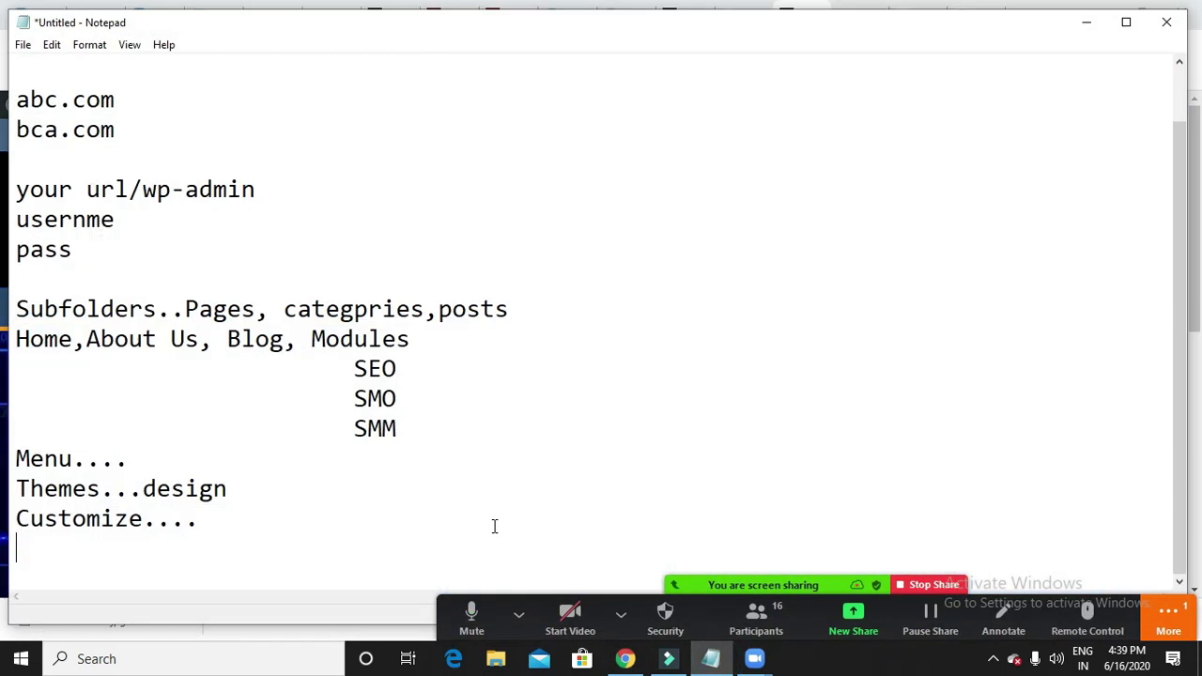
pyautogui.click(222, 529)
pyautogui.press('Return')
pyautogui.press('Return')
pyautogui.press('Return')
pyautogui.press('Return')
pyautogui.press('Return')
pyautogui.press('Return')
pyautogui.press('Return')
pyautogui.press('Return')
pyautogui.press('Return')
pyautogui.press('Return')
pyautogui.press('Return')
pyautogui.press('Return')
pyautogui.press('Return')
pyautogui.press('Return')
pyautogui.press('Return')
pyautogui.press('Return')
pyautogui.press('Return')
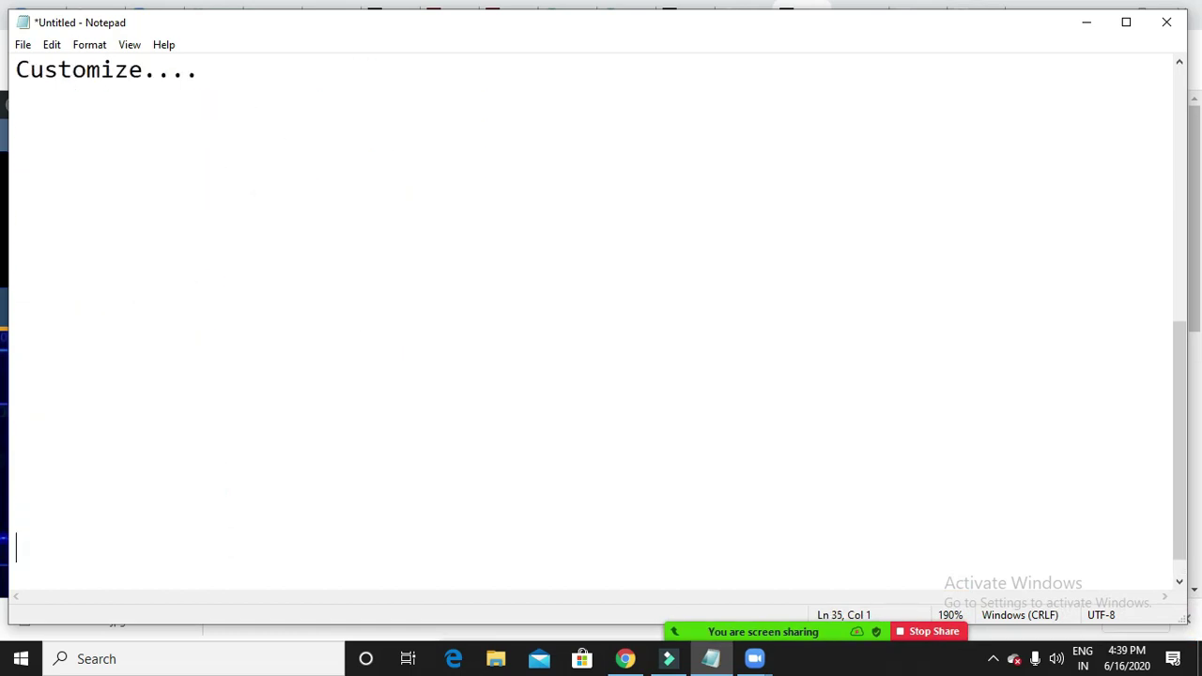
pyautogui.scroll(-2, 193, 253)
pyautogui.click(71, 83)
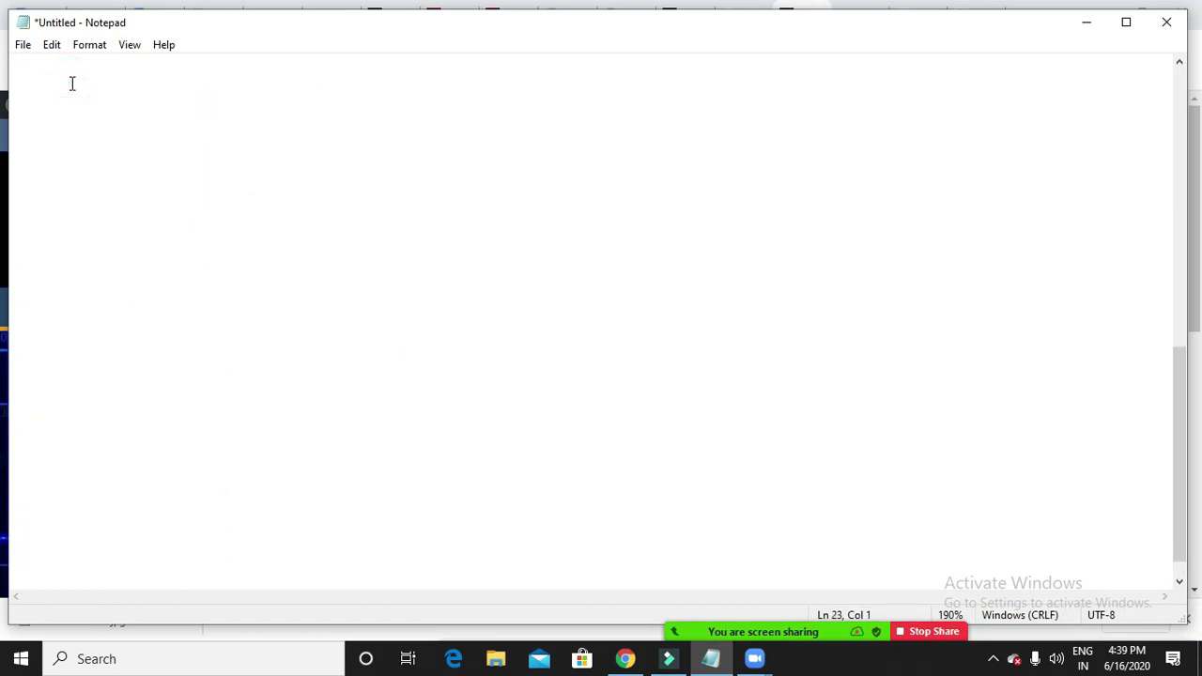